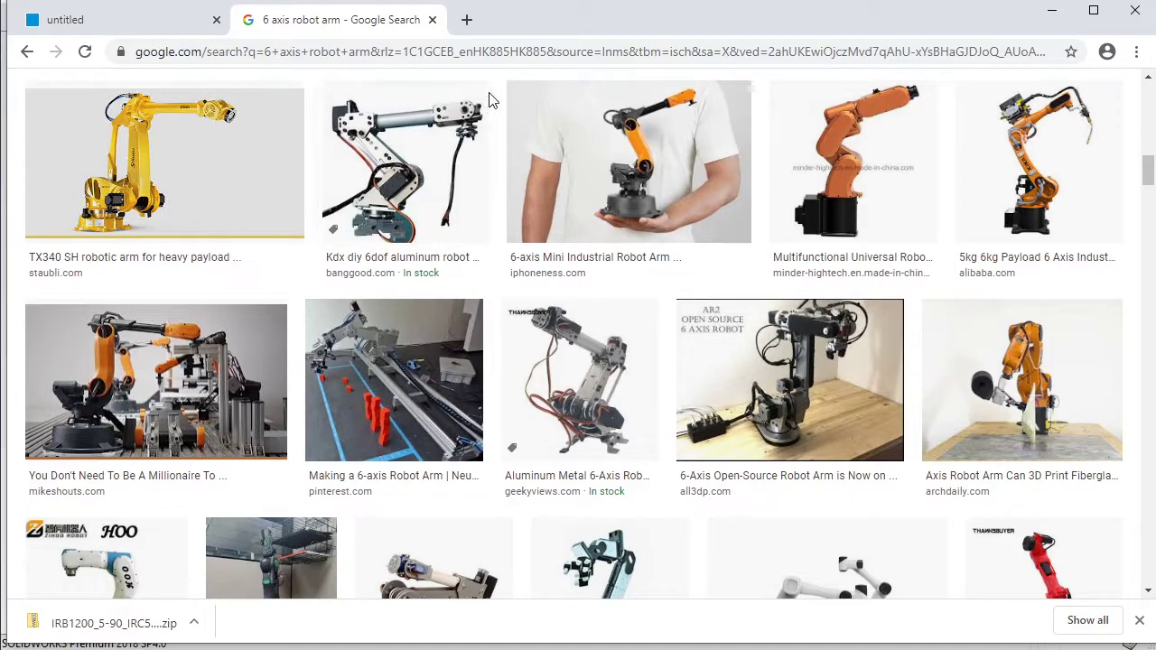
Scroll down the 6 axis robot arm image results and preview the robot axis diagram
scroll(696, 335, down, 2)
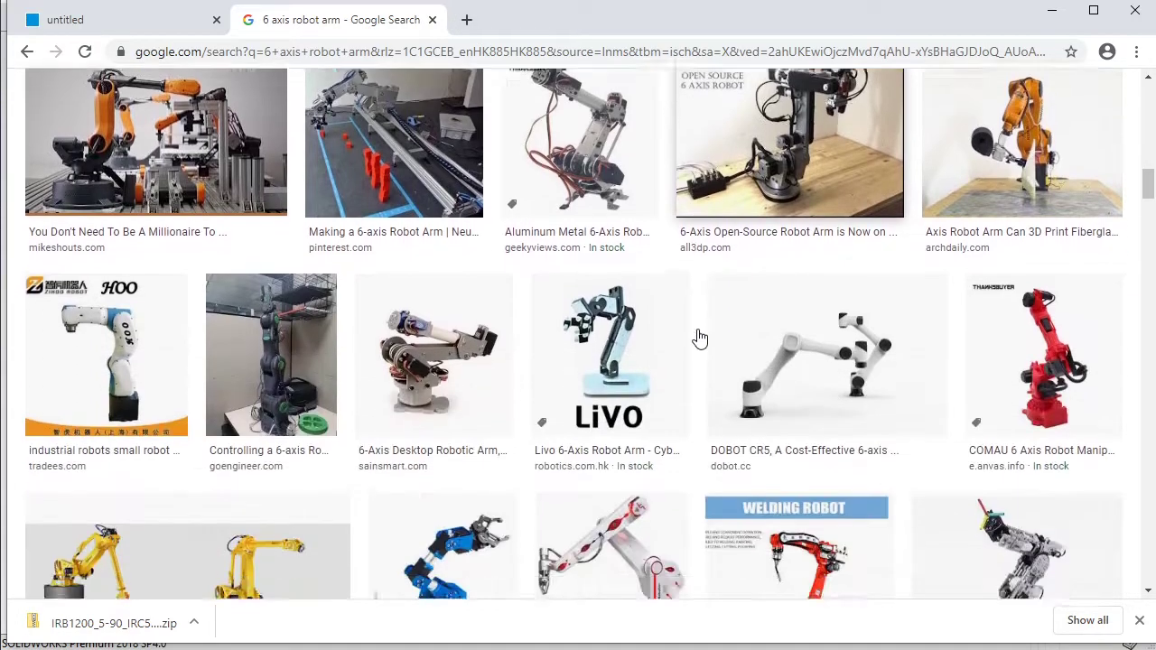
scroll(699, 337, down, 3)
scroll(698, 336, down, 3)
scroll(696, 335, down, 3)
scroll(696, 335, down, 1)
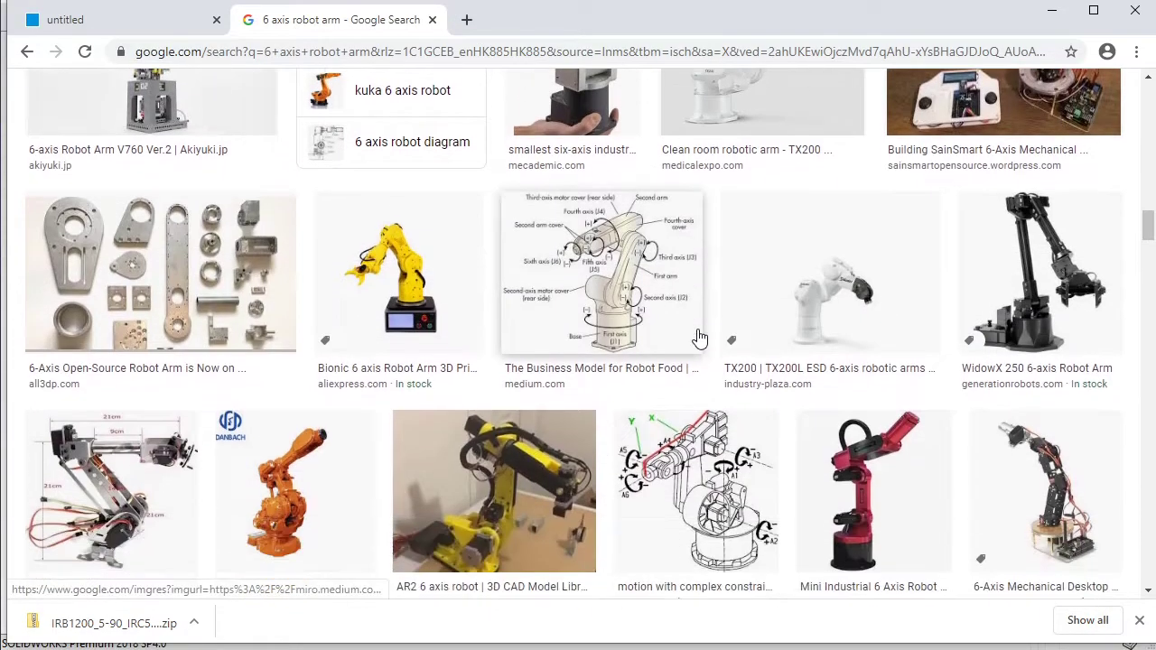
scroll(696, 335, down, 1)
click(627, 254)
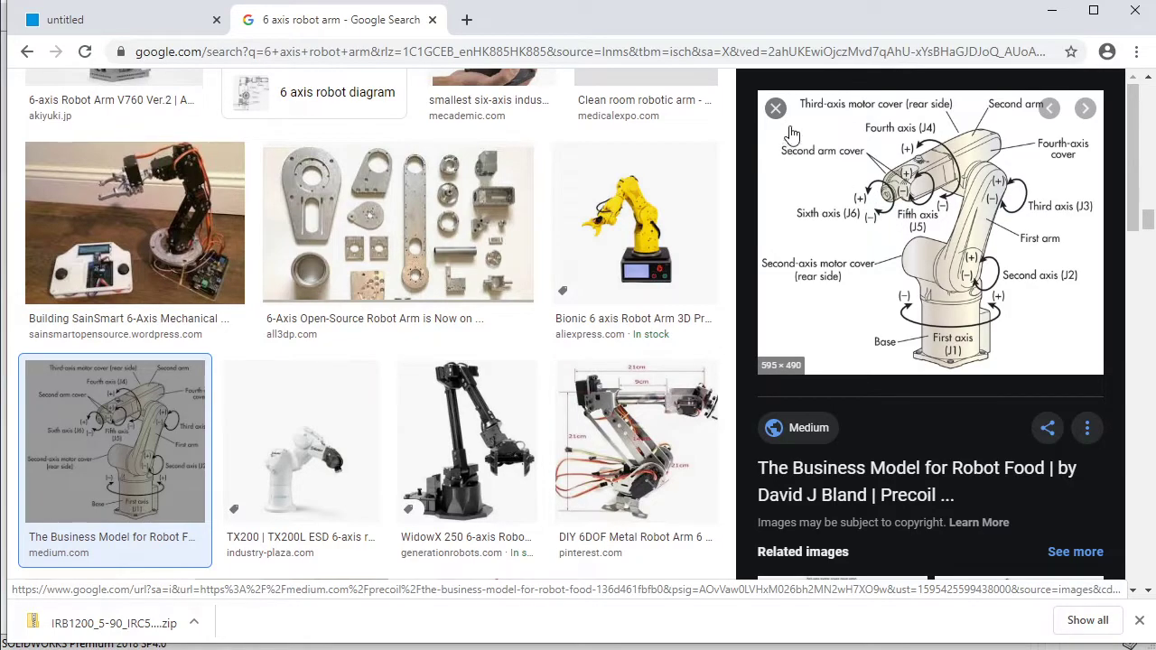
key(Escape)
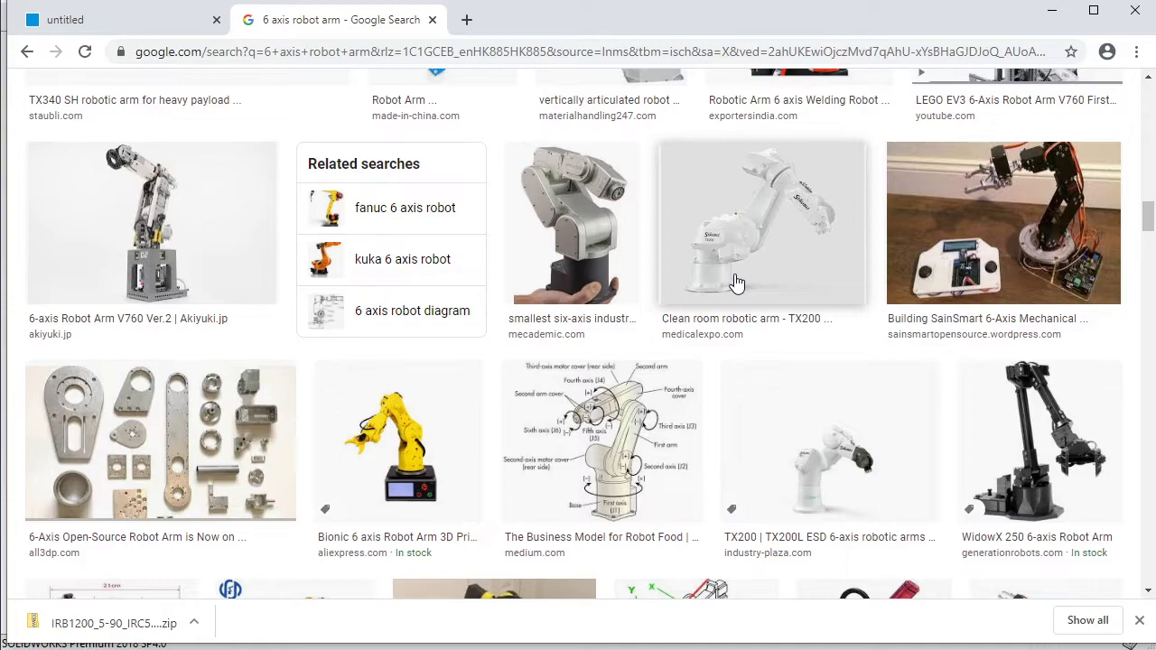
Browse further through the 6 axis robot arm image grid for reference pictures
scroll(736, 283, up, 1)
scroll(763, 299, up, 1)
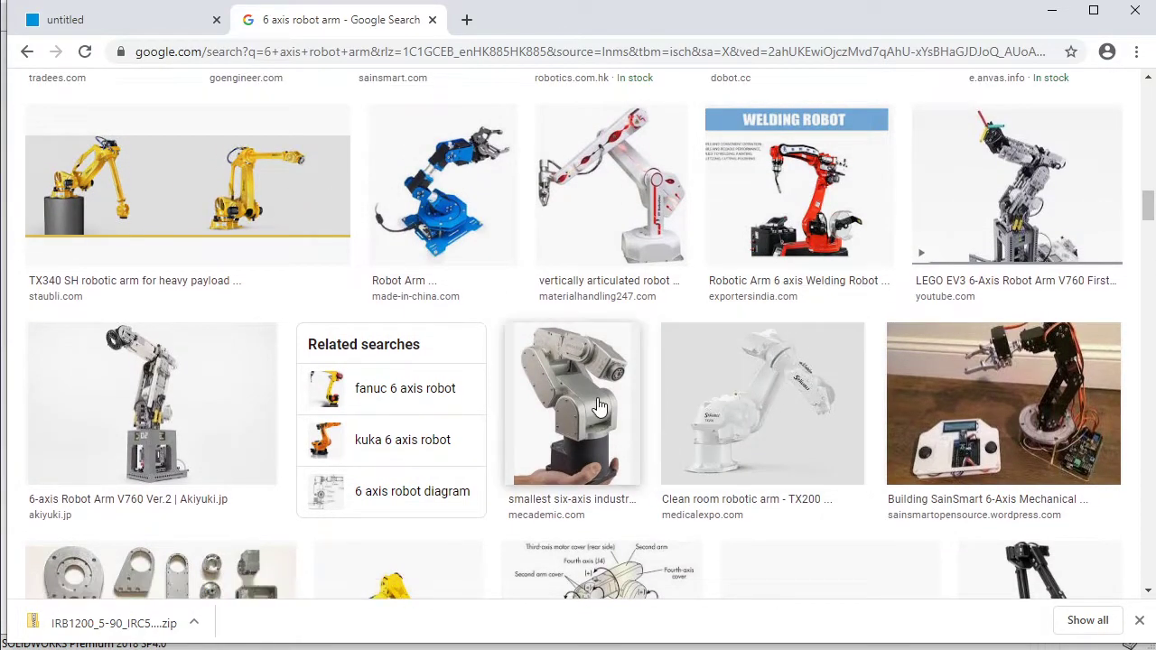
scroll(623, 365, up, 5)
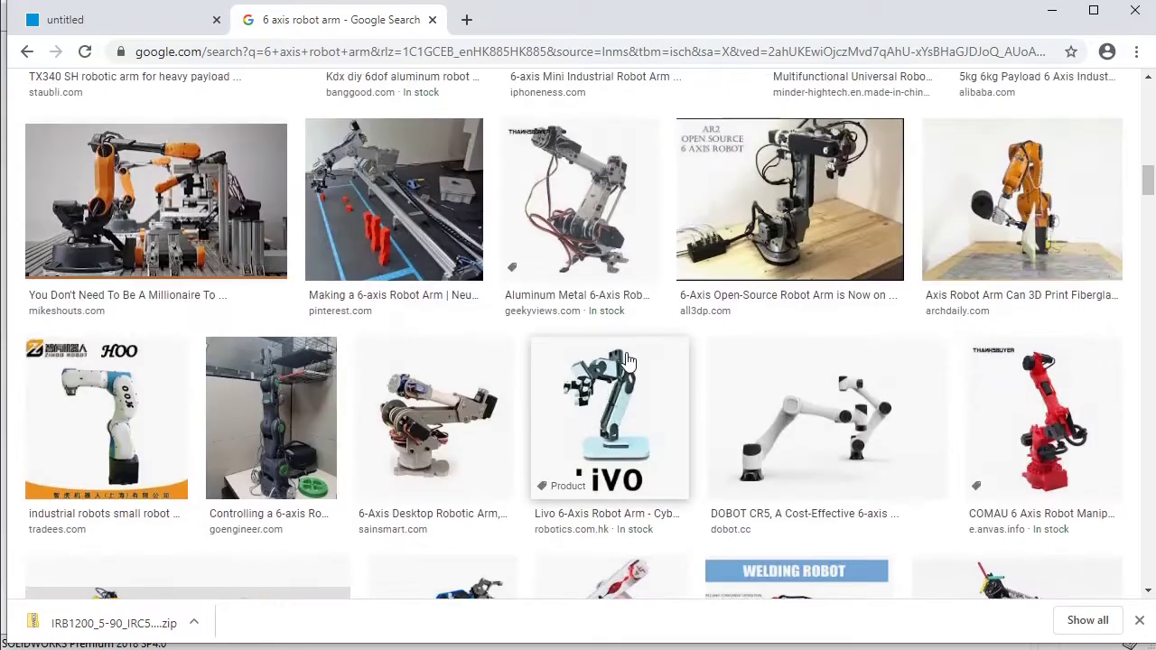
scroll(627, 360, up, 3)
scroll(630, 336, down, 1)
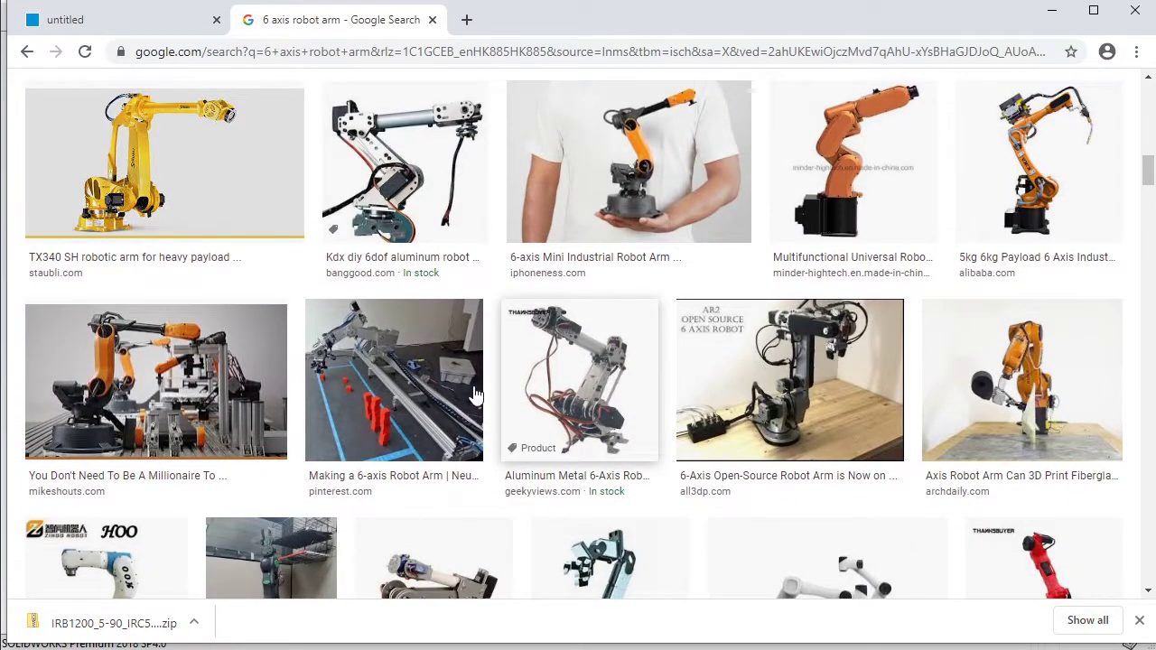
scroll(490, 407, down, 2)
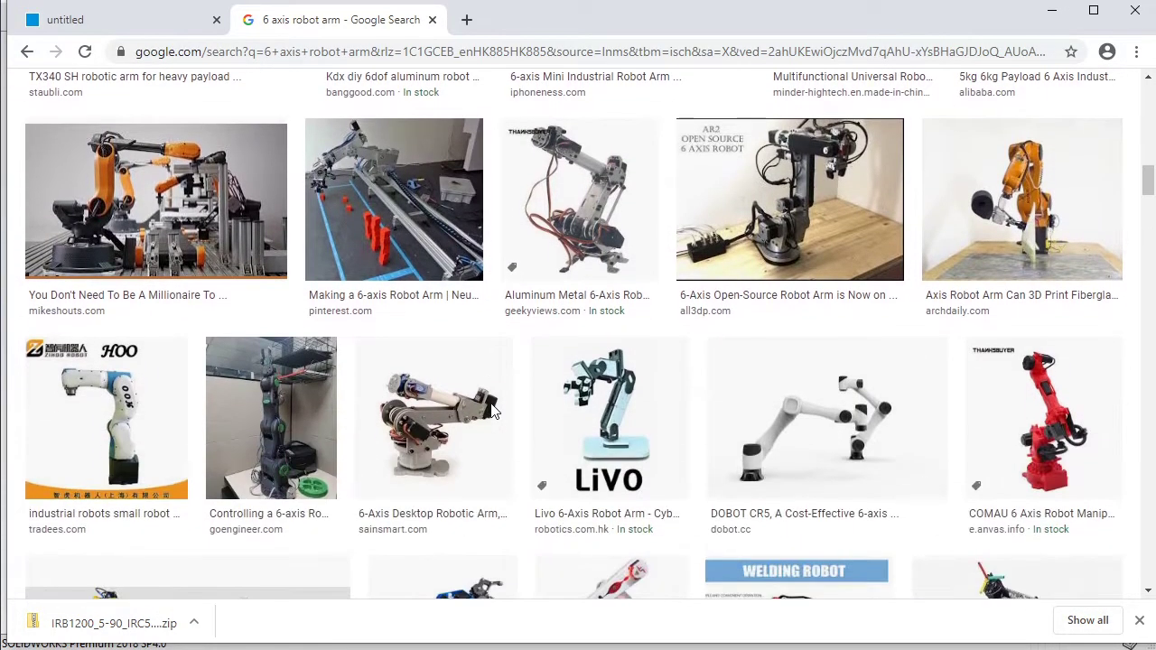
scroll(492, 411, down, 2)
scroll(494, 411, down, 2)
scroll(496, 413, down, 3)
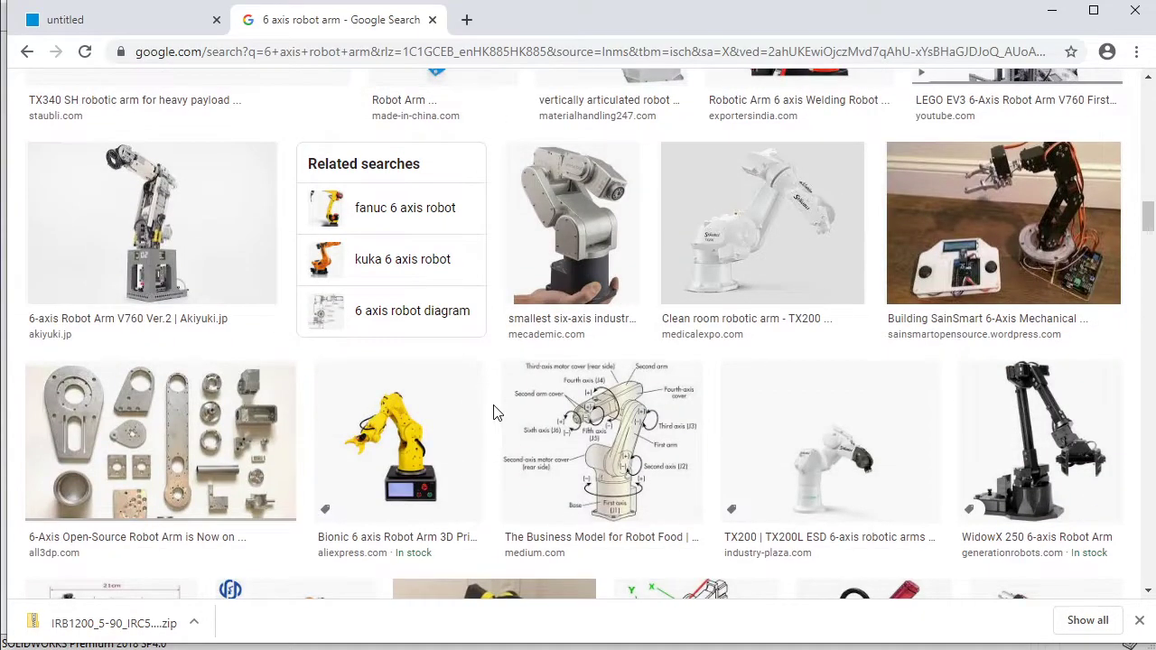
scroll(499, 411, down, 3)
scroll(560, 403, down, 2)
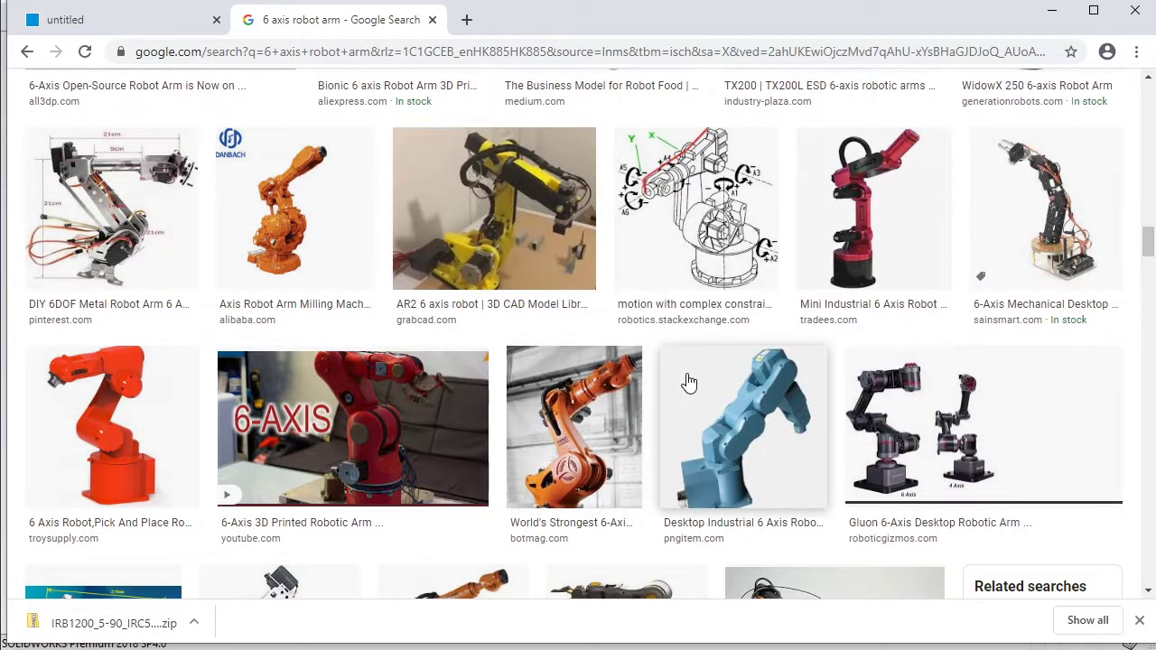
scroll(691, 383, up, 6)
scroll(692, 382, up, 6)
scroll(632, 316, up, 5)
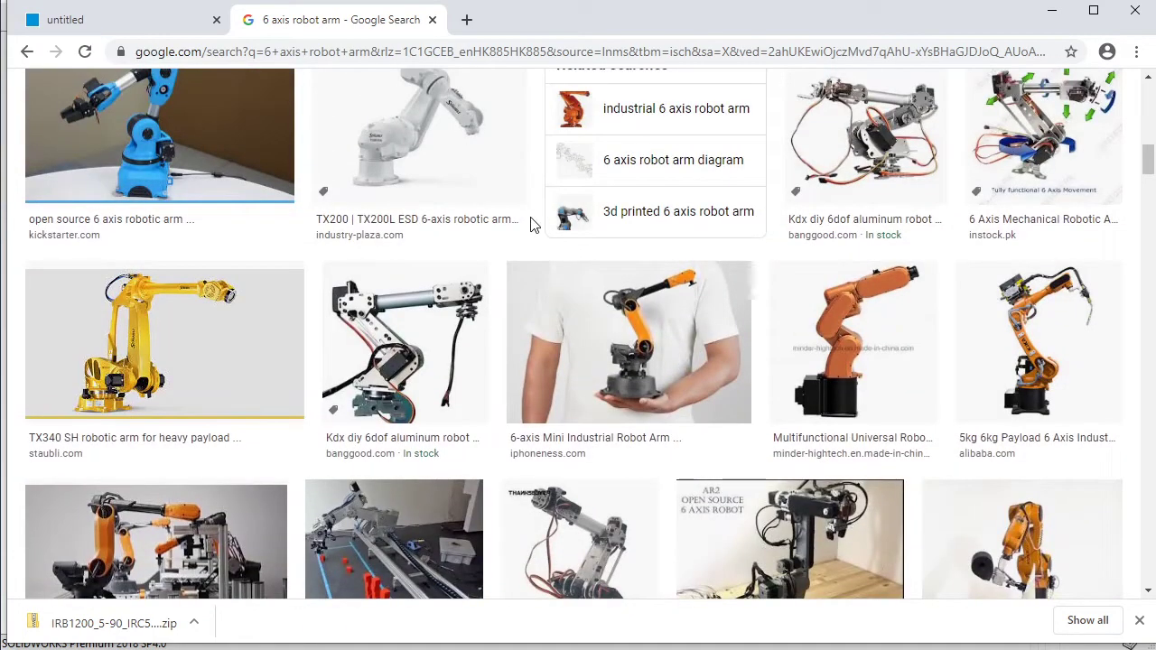
scroll(735, 366, up, 2)
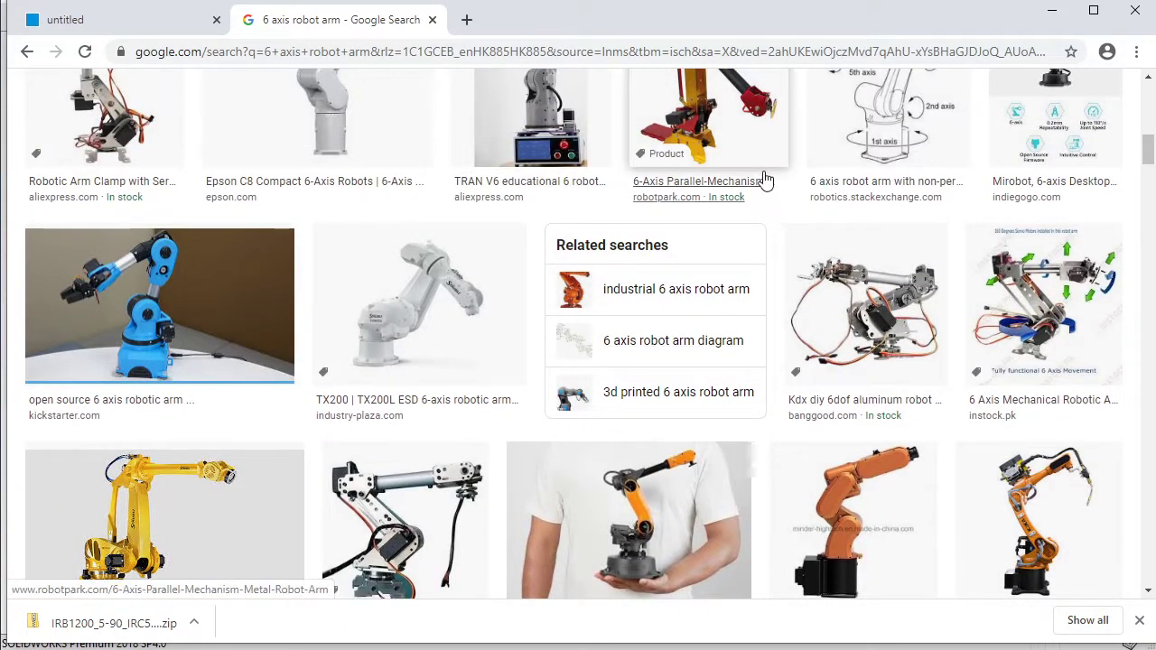
scroll(763, 181, up, 1)
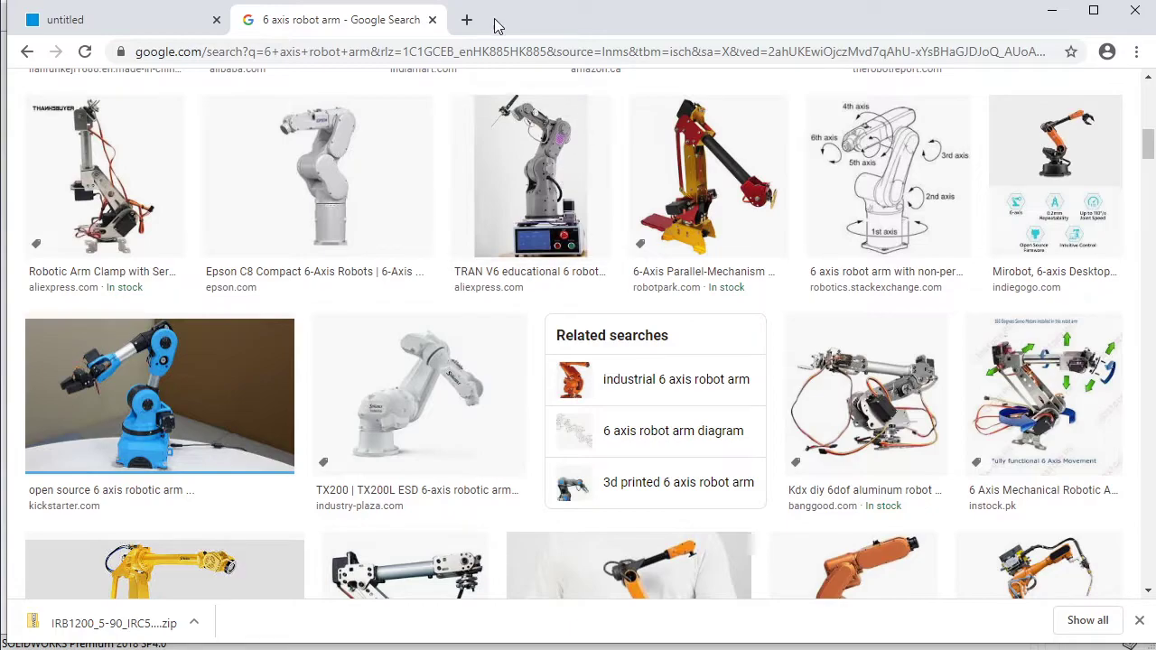
Search Google for '6-axis robotic arm assembly' in a new tab
click(465, 19)
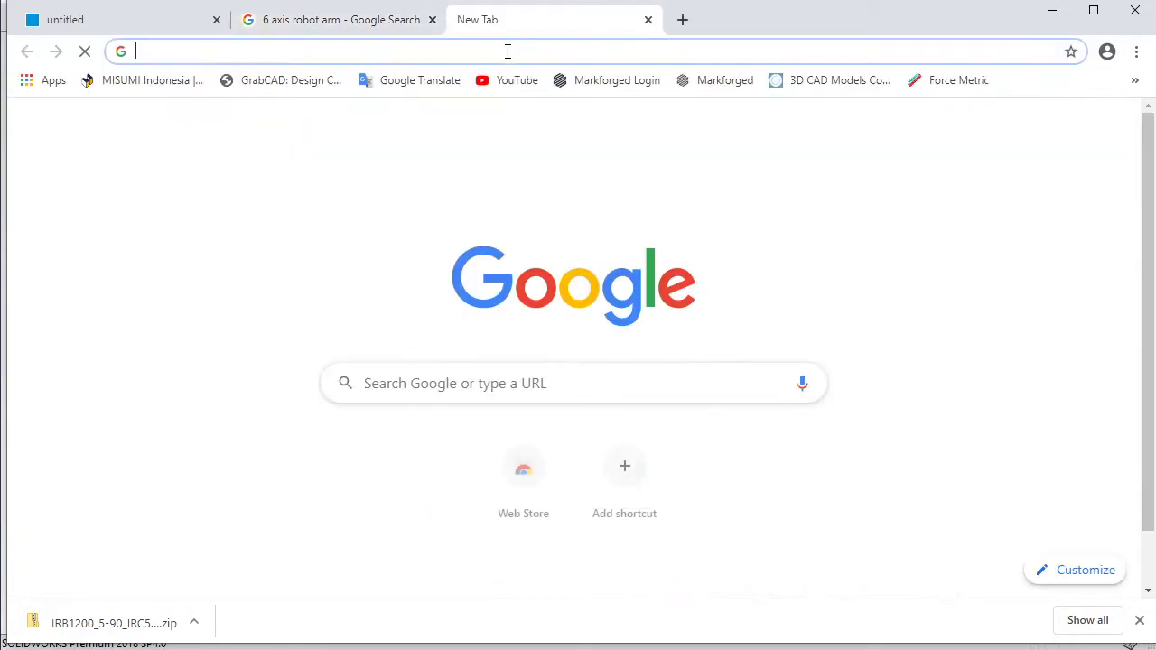
text(ro)
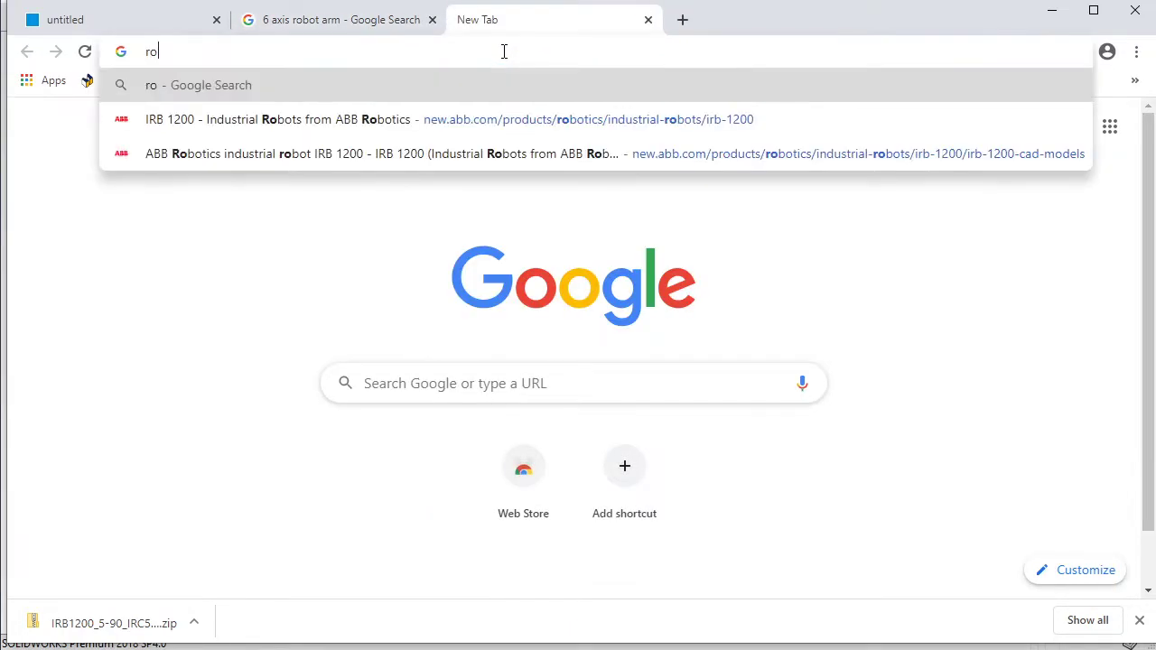
key(BackSpace)
key(BackSpace)
text(6-a)
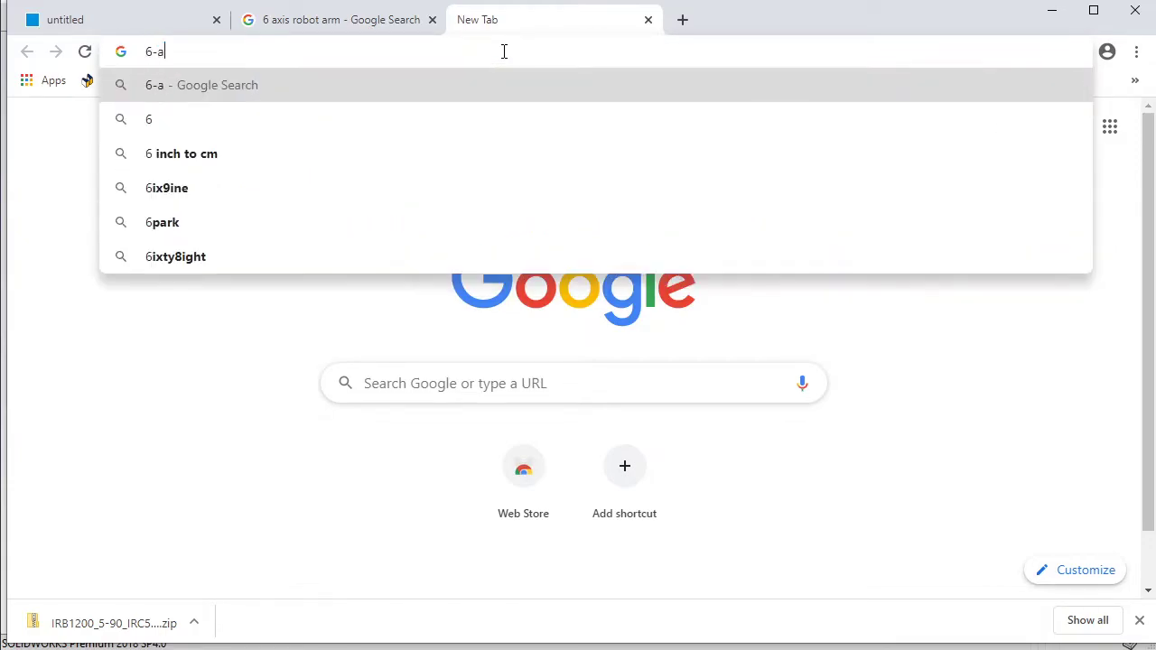
text(xis ro)
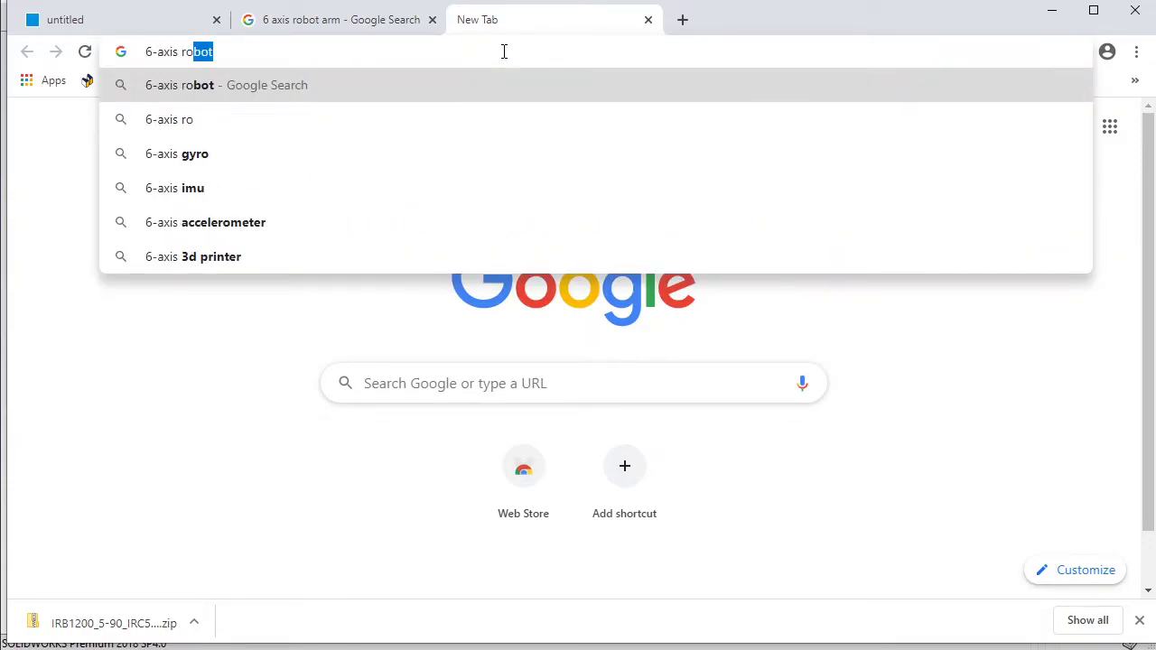
text(bot)
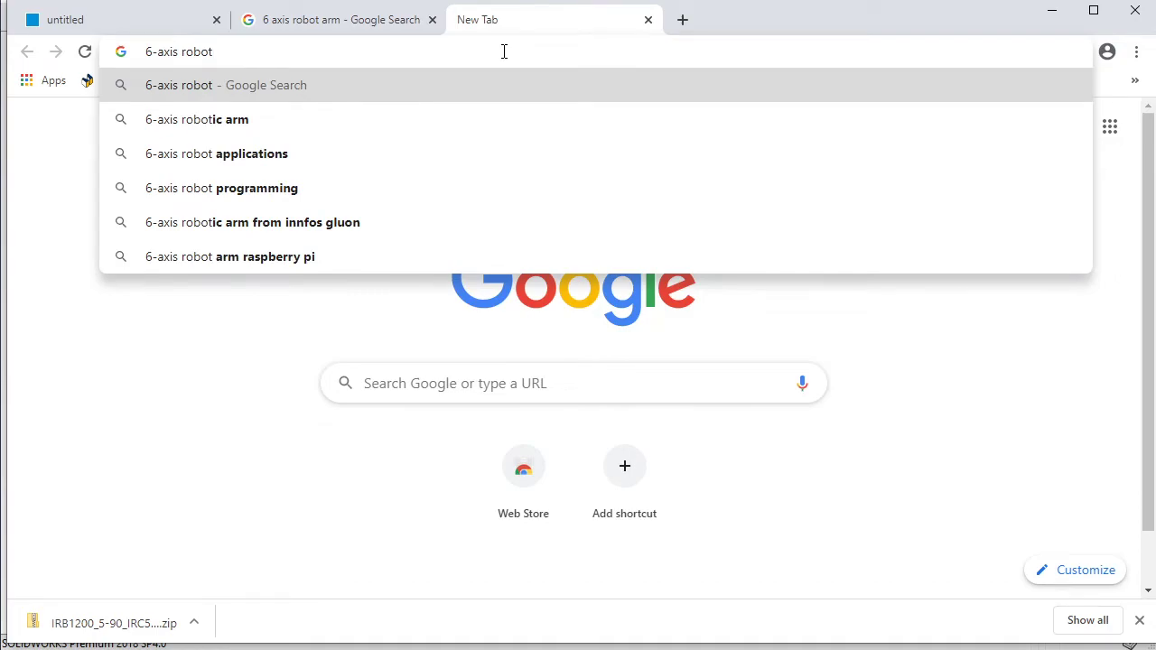
text(ic arm assem)
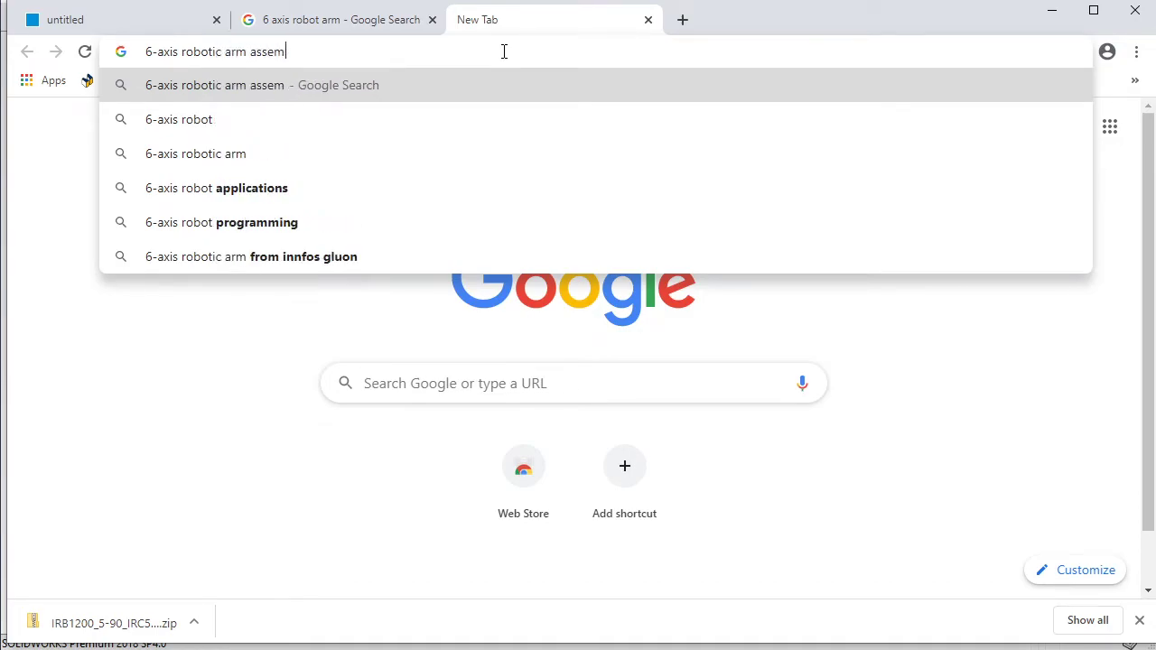
text(bly)
key(Return)
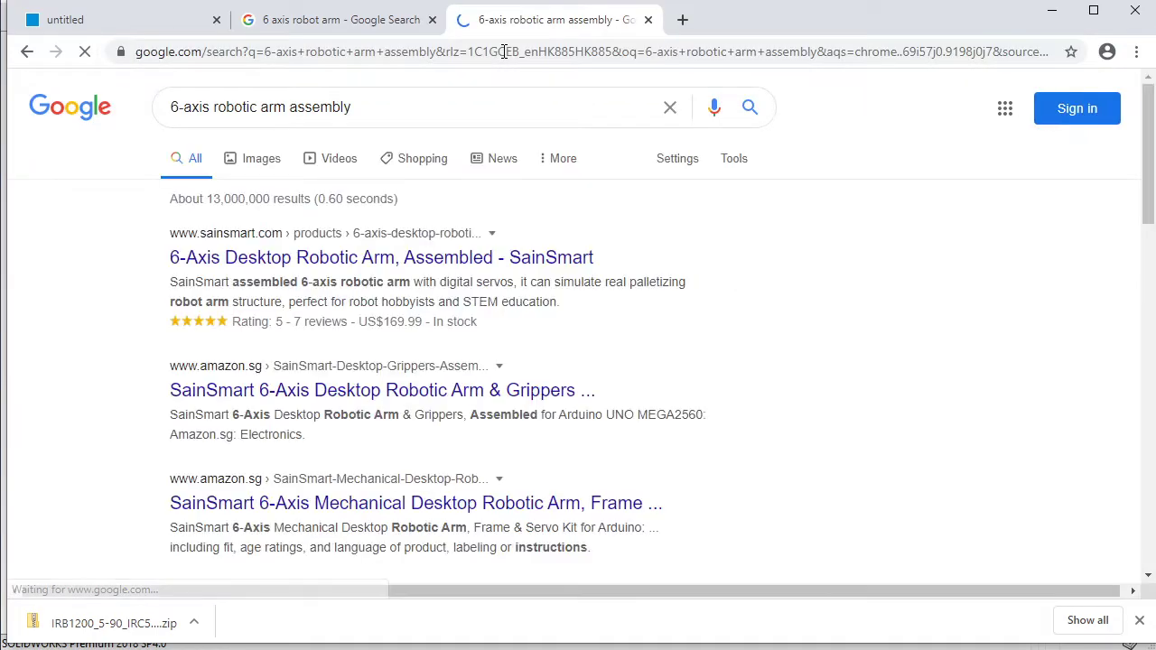
Switch to image results and browse the 6-axis robotic arm assembly pictures
click(271, 168)
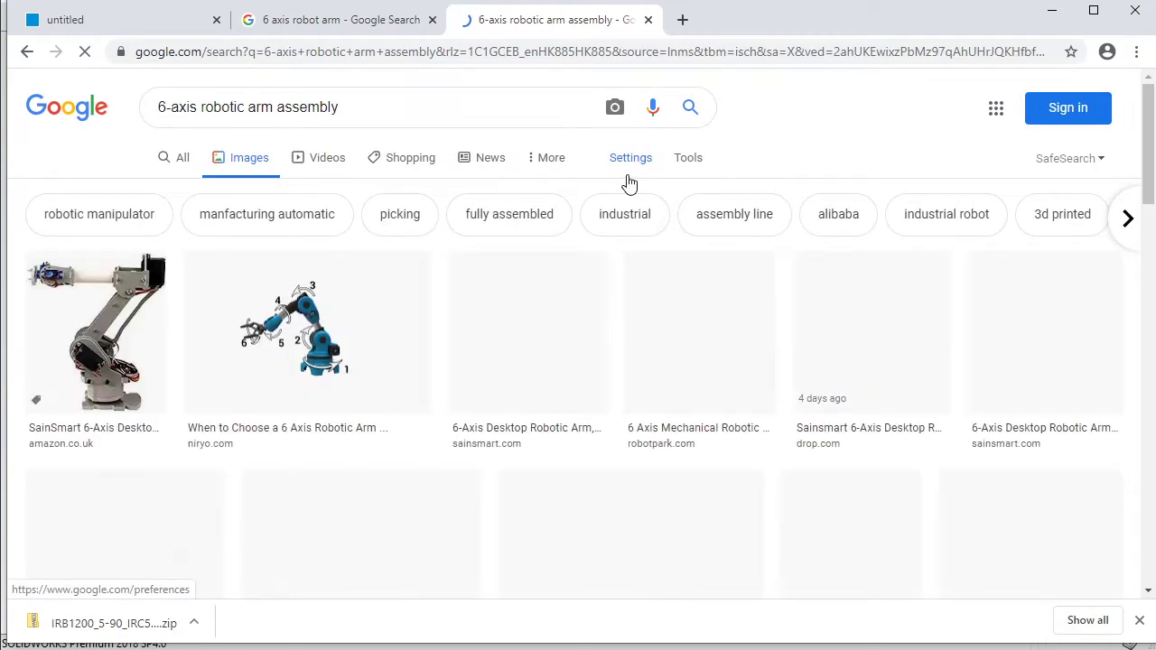
scroll(612, 335, down, 3)
scroll(610, 335, down, 2)
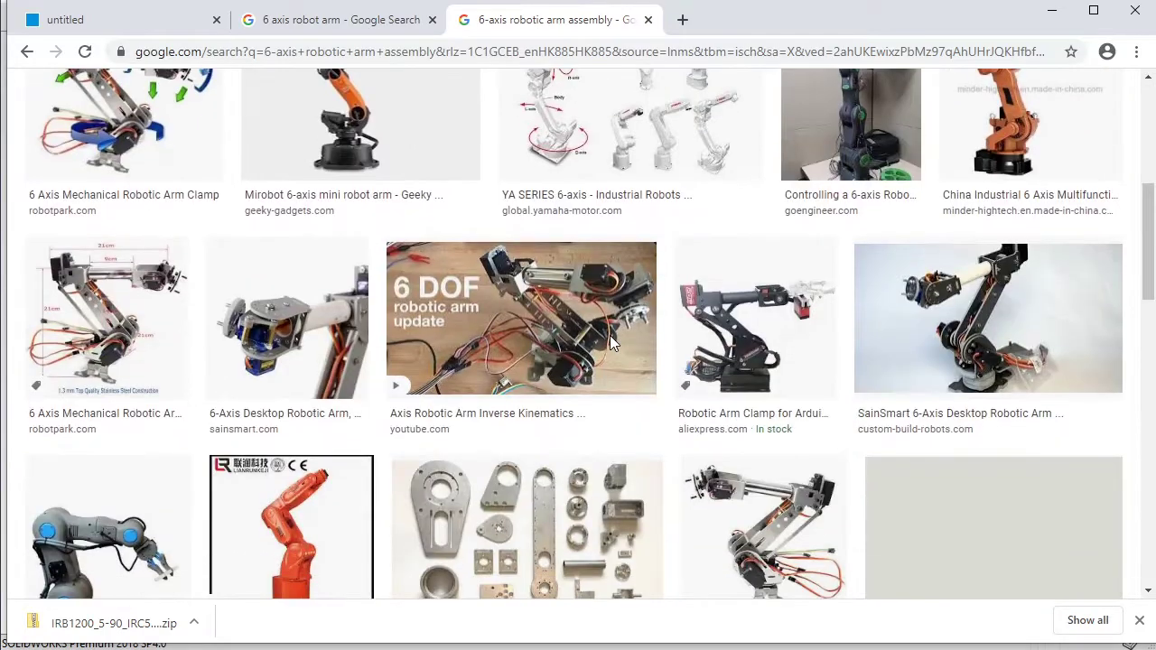
scroll(609, 335, down, 2)
scroll(610, 335, down, 4)
scroll(610, 335, up, 3)
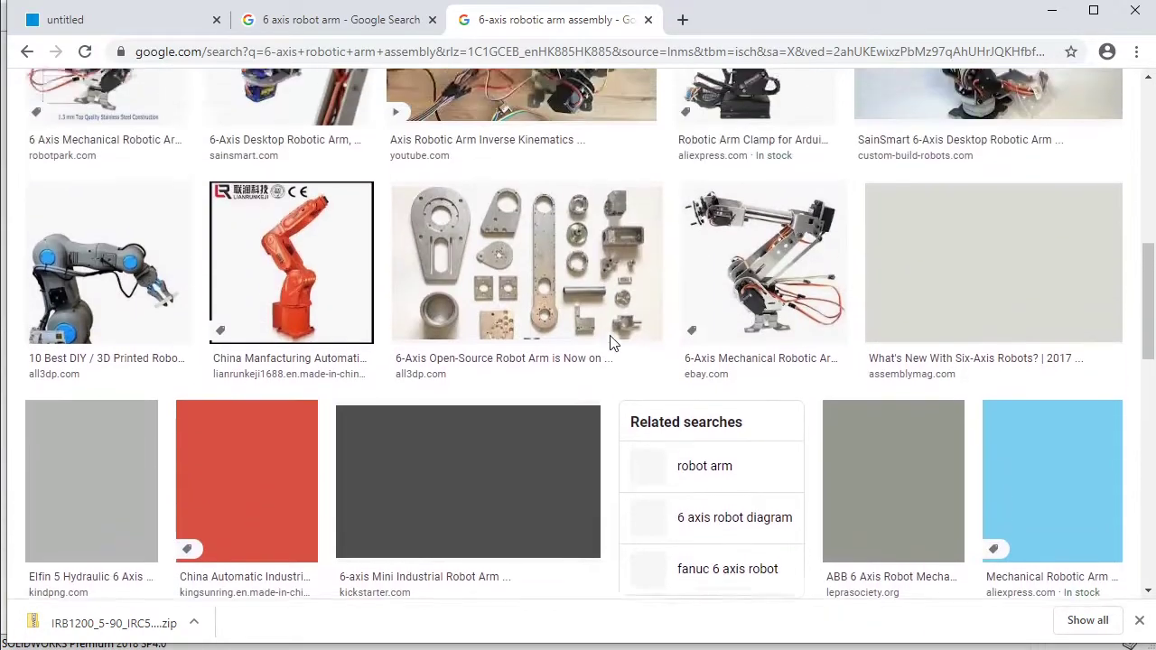
scroll(609, 343, up, 1)
scroll(609, 343, down, 3)
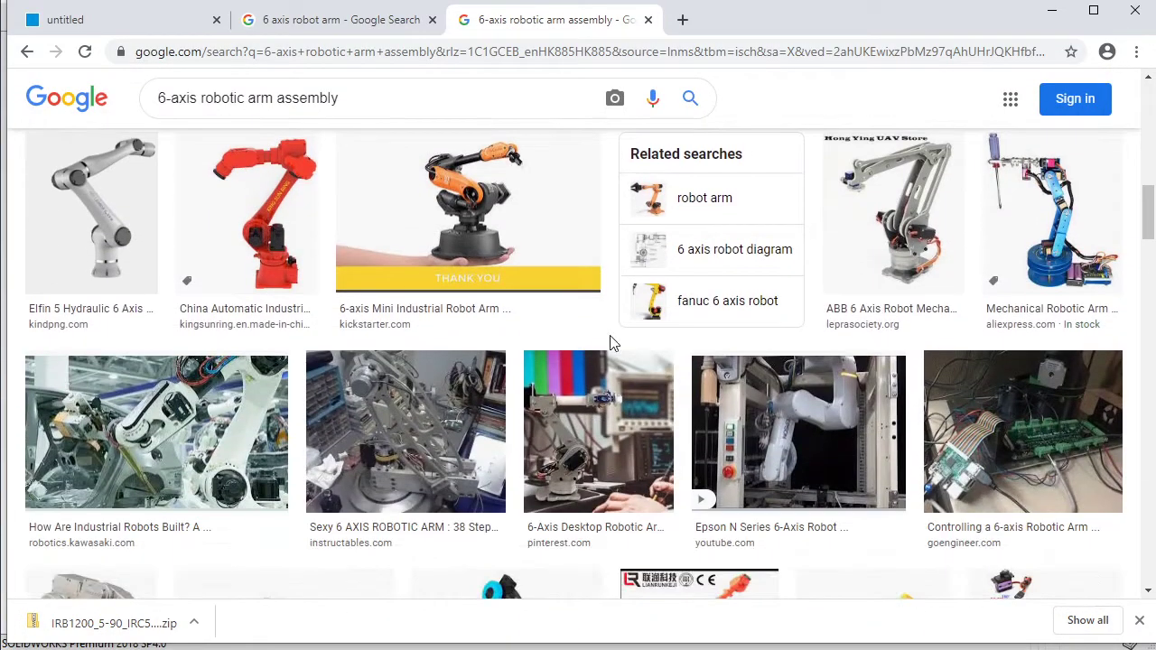
scroll(609, 344, down, 1)
scroll(609, 343, down, 3)
scroll(609, 343, down, 1)
scroll(609, 343, down, 4)
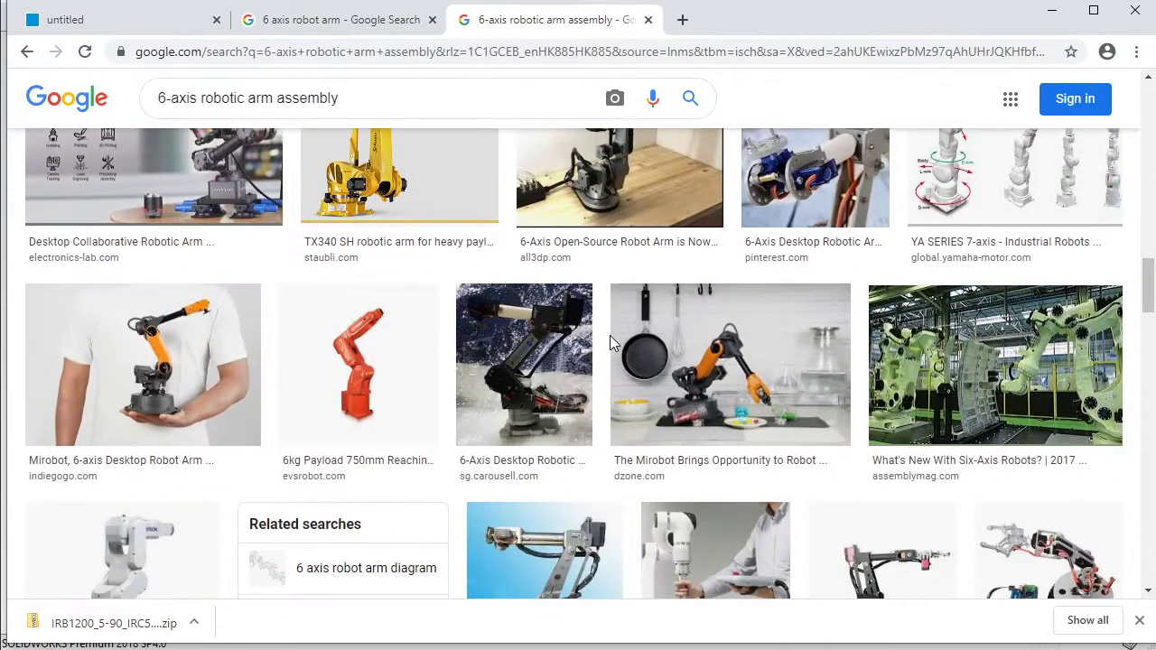
scroll(610, 341, up, 10)
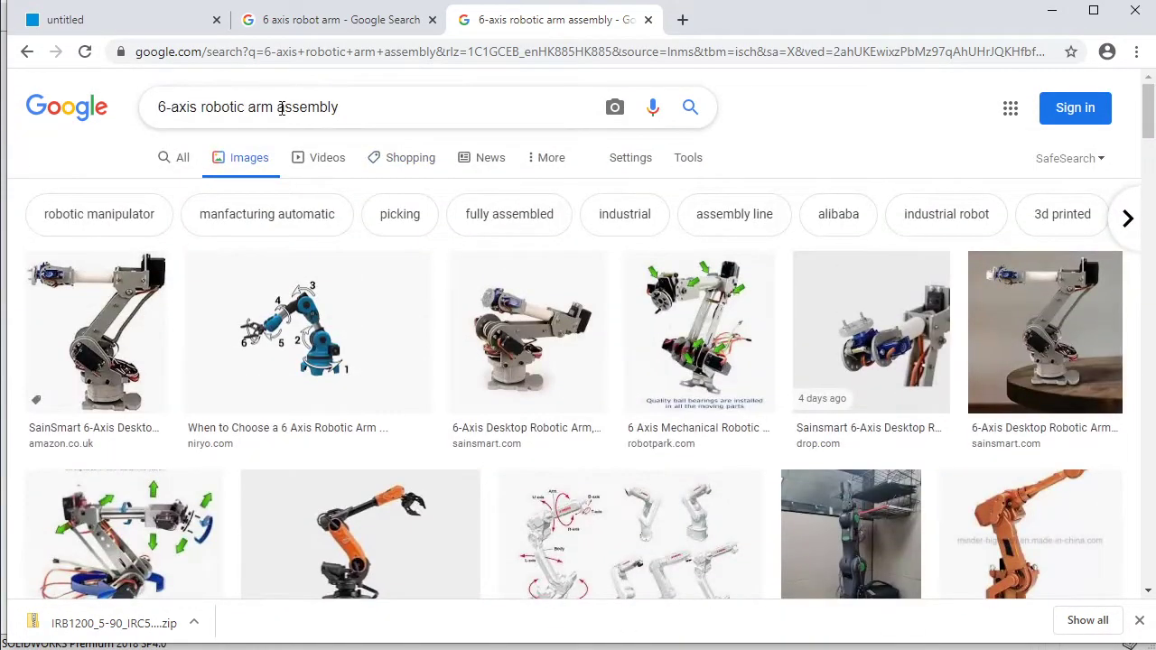
Refine the search to '6-axis robotic arm car assembly'
click(277, 107)
text(car)
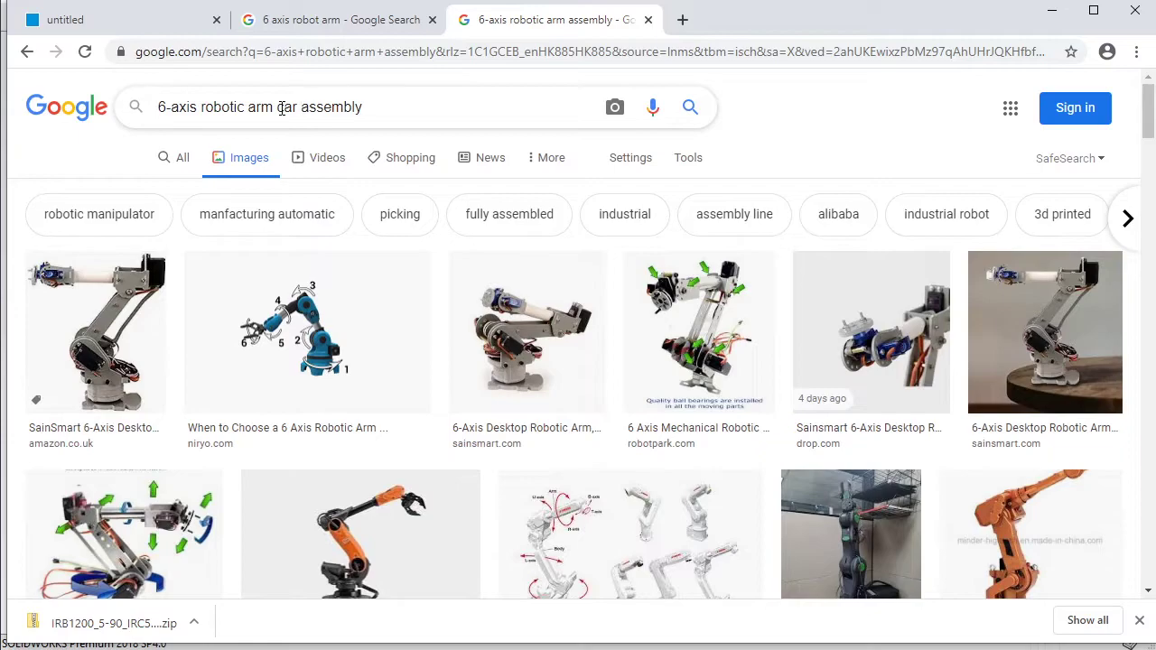
key(Return)
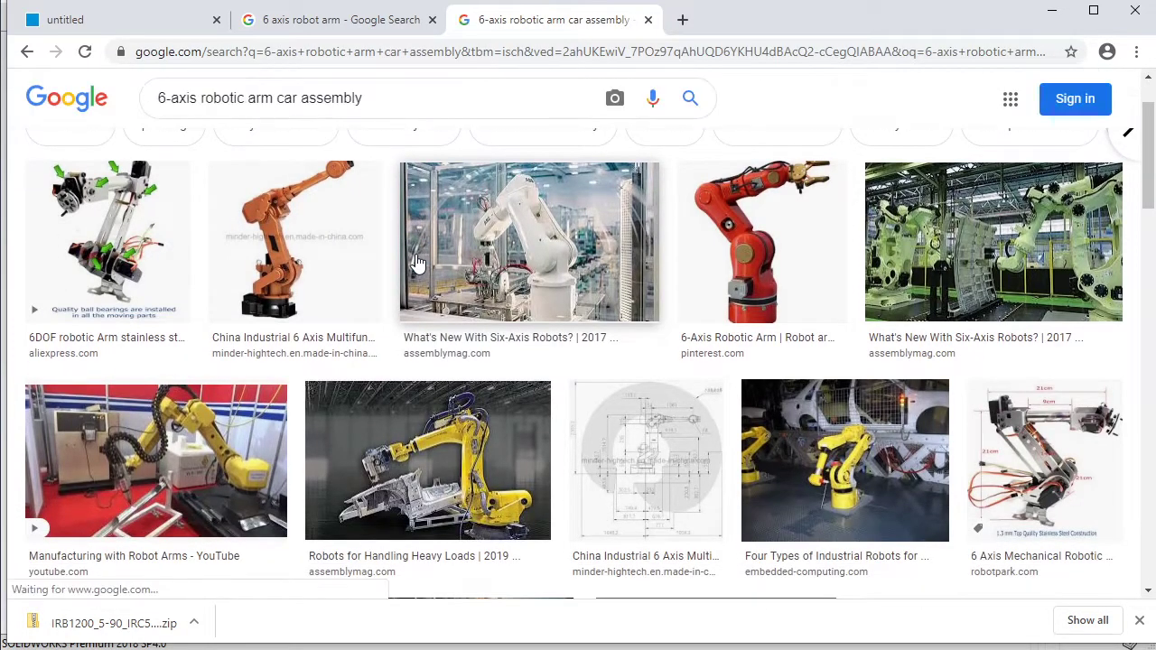
Preview the image of orange robots working along a car assembly line
scroll(417, 261, down, 1)
scroll(417, 262, down, 2)
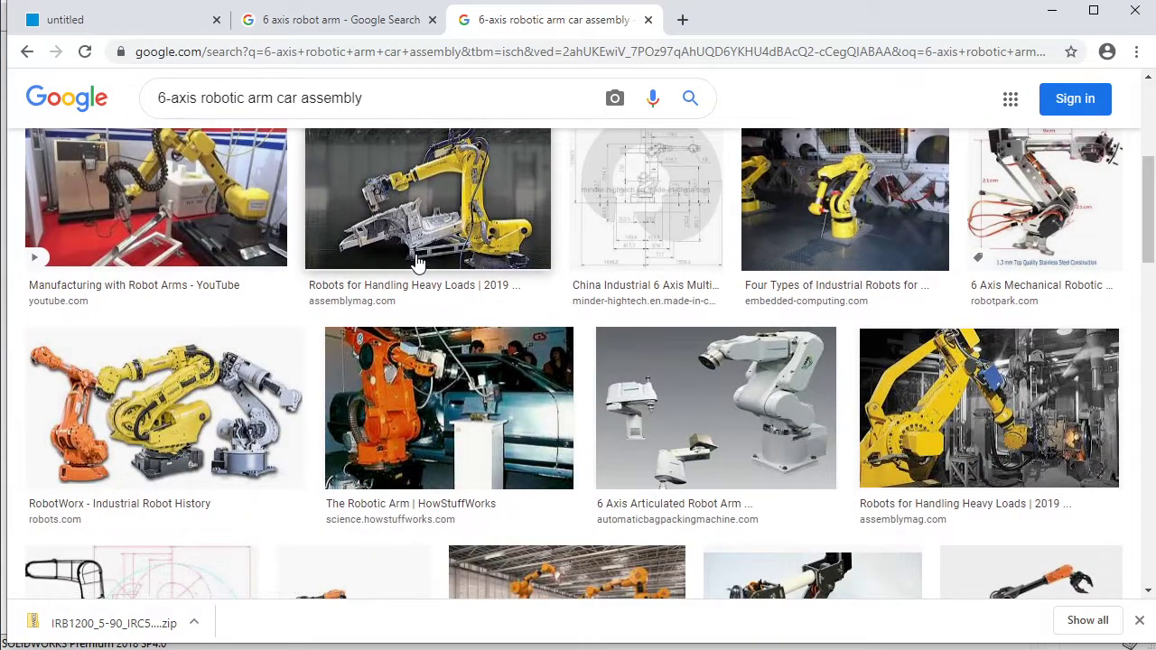
scroll(417, 262, down, 3)
scroll(417, 262, down, 1)
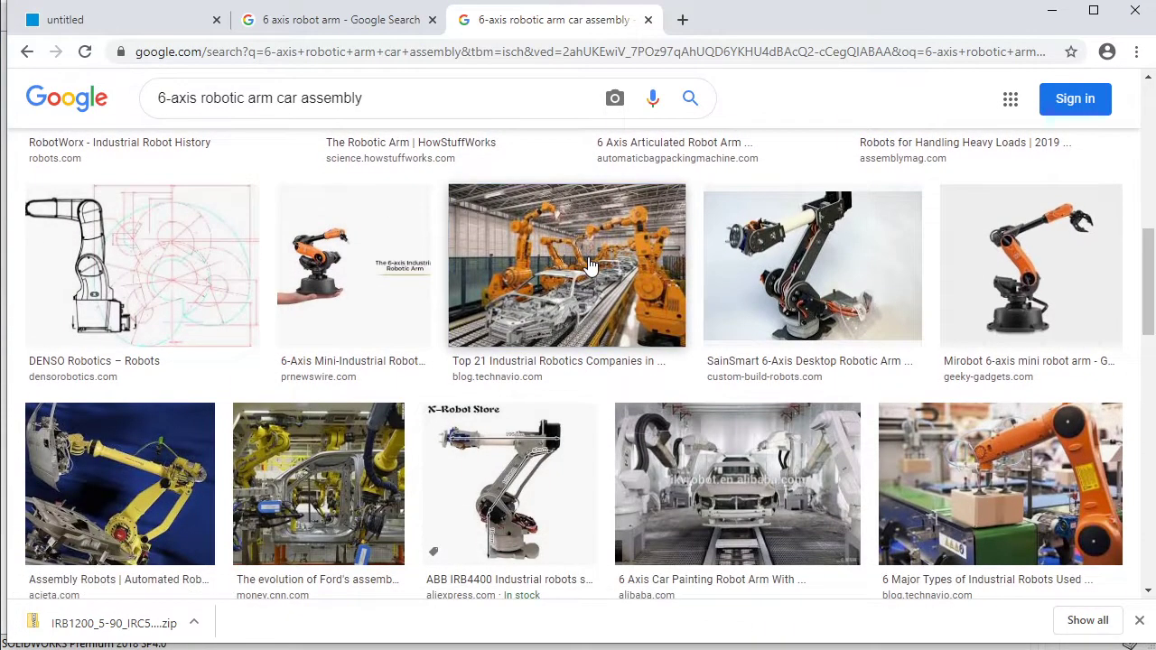
click(603, 271)
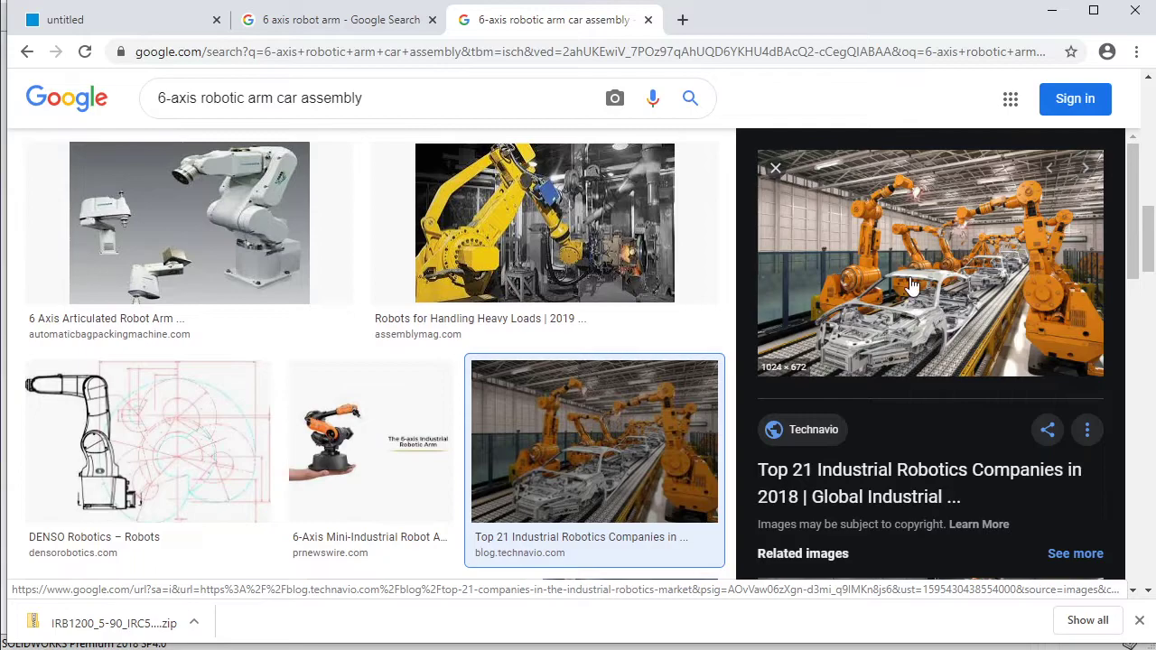
click(778, 172)
scroll(733, 325, down, 1)
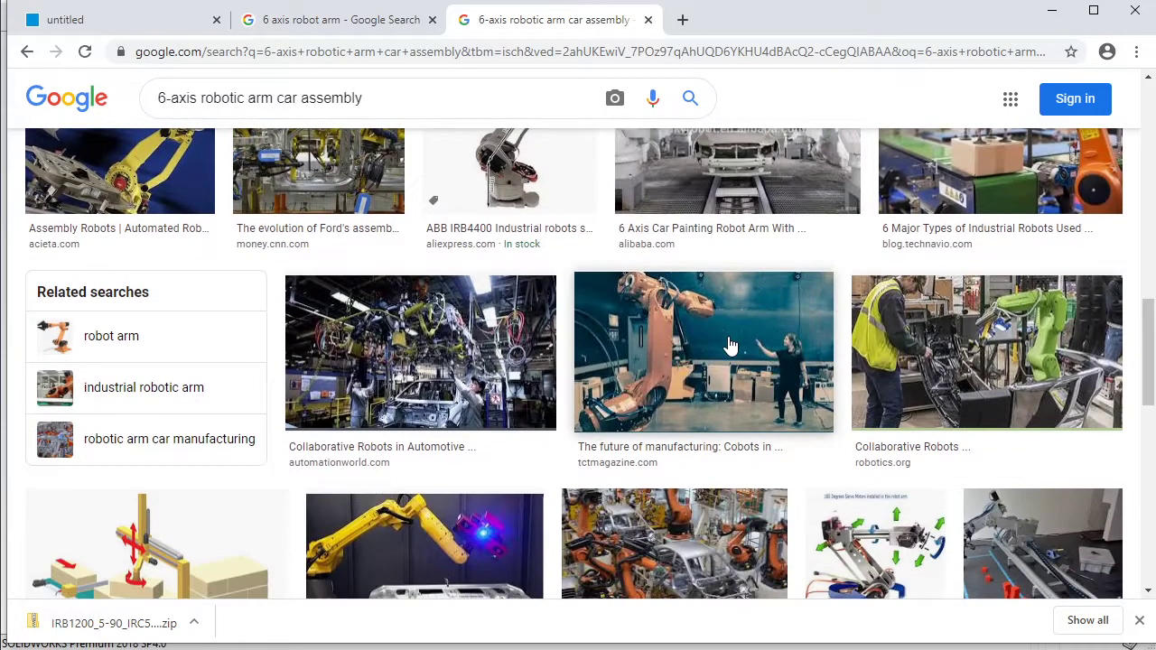
scroll(730, 341, down, 2)
click(1030, 235)
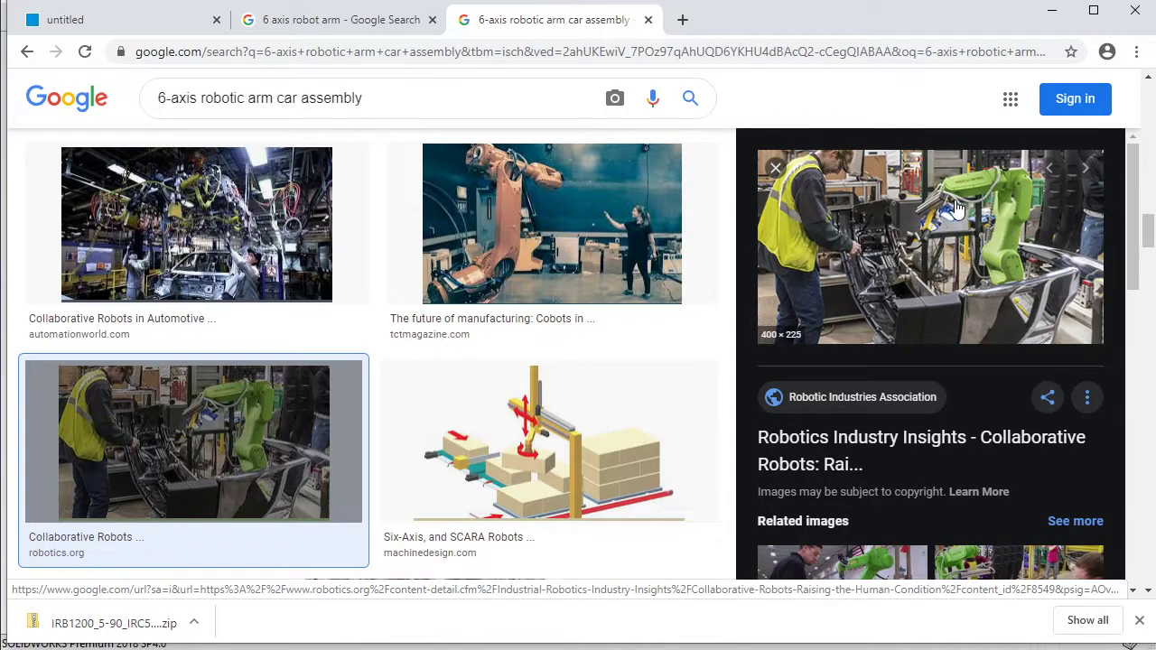
click(775, 168)
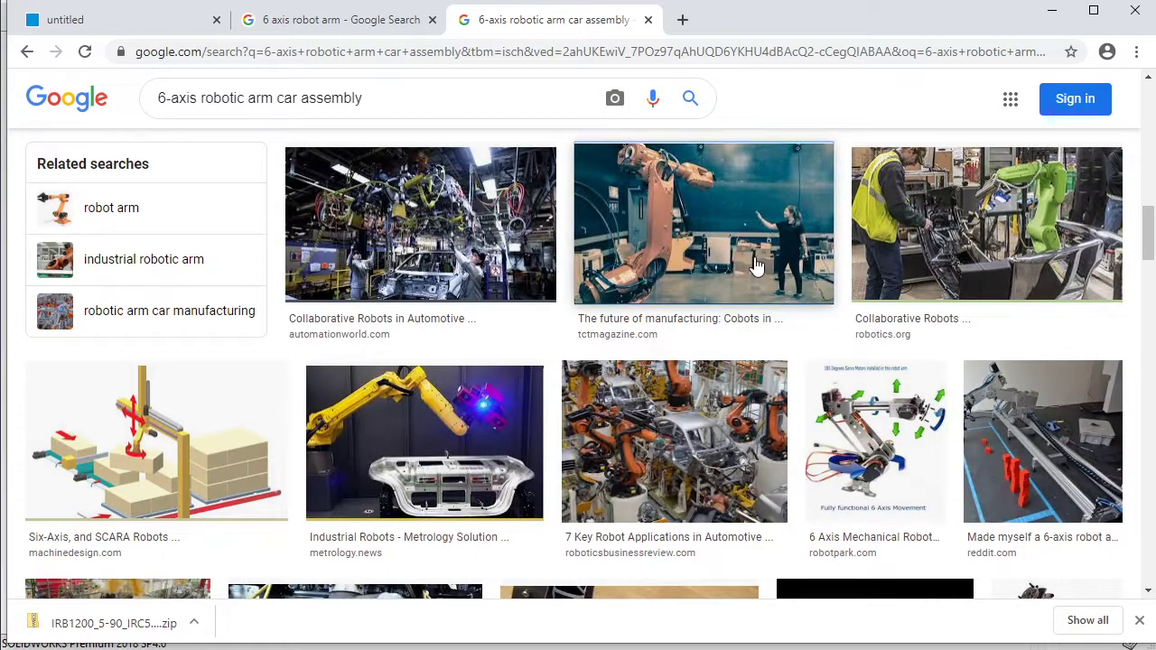
click(704, 235)
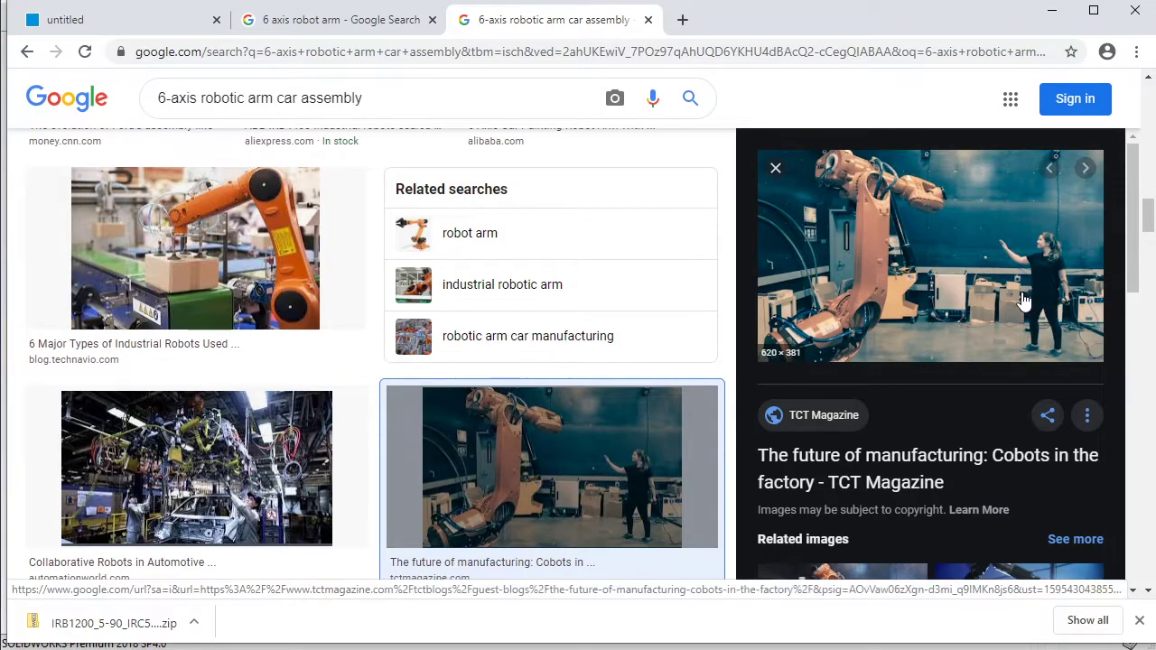
click(775, 167)
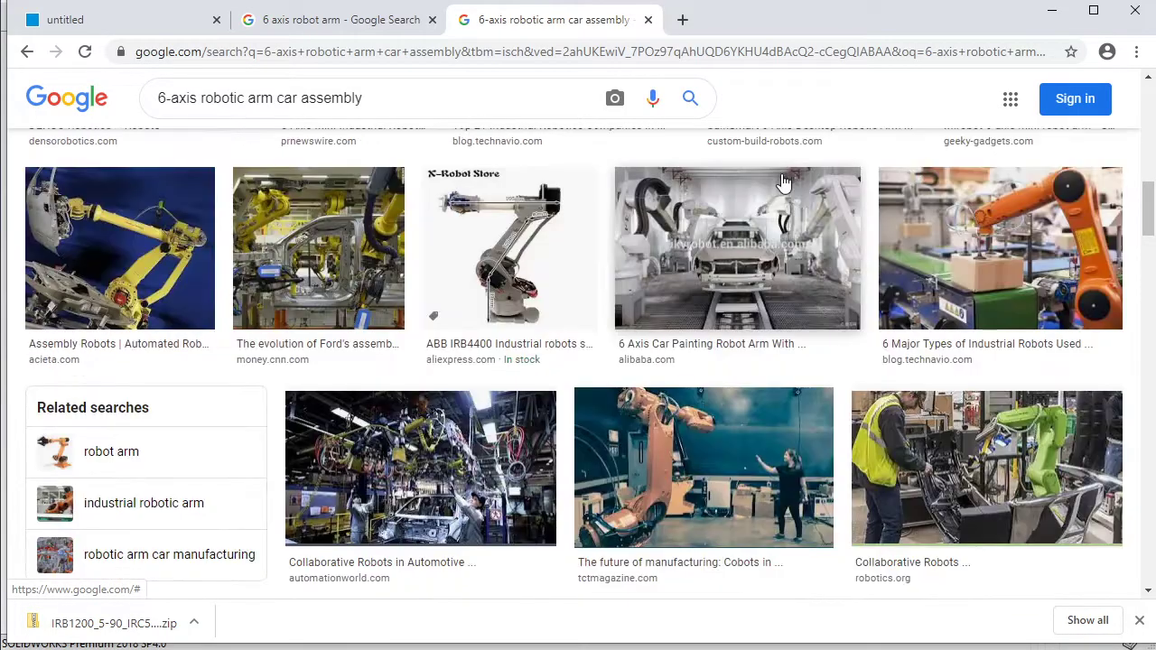
click(903, 294)
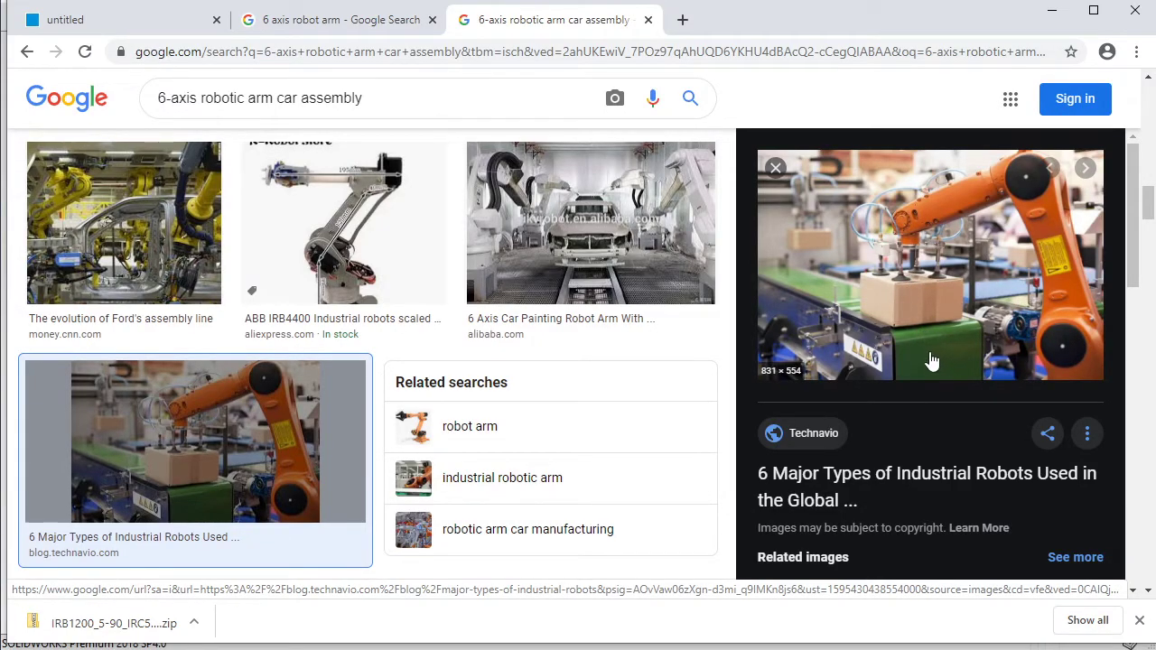
click(777, 168)
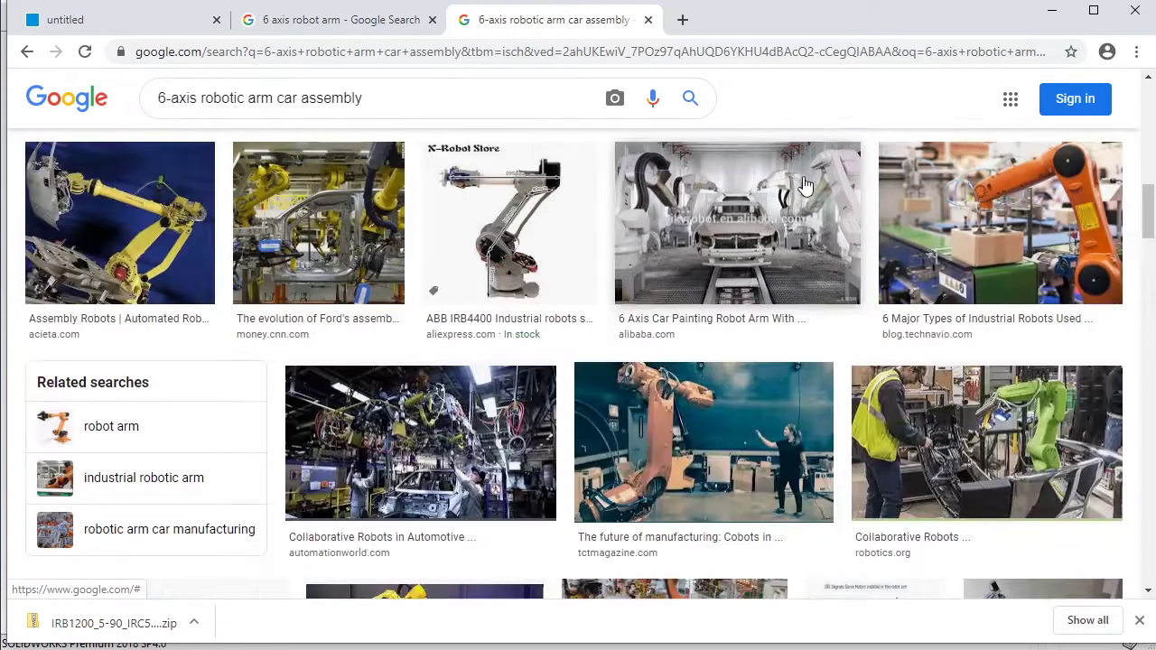
click(785, 237)
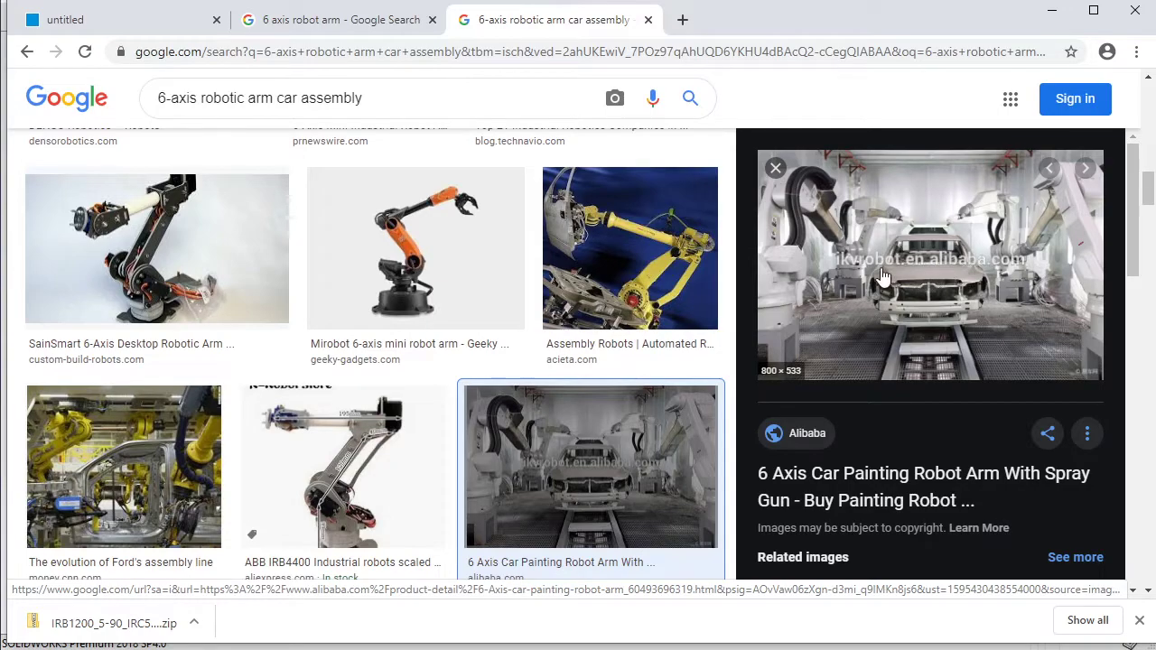
click(775, 168)
scroll(873, 451, down, 4)
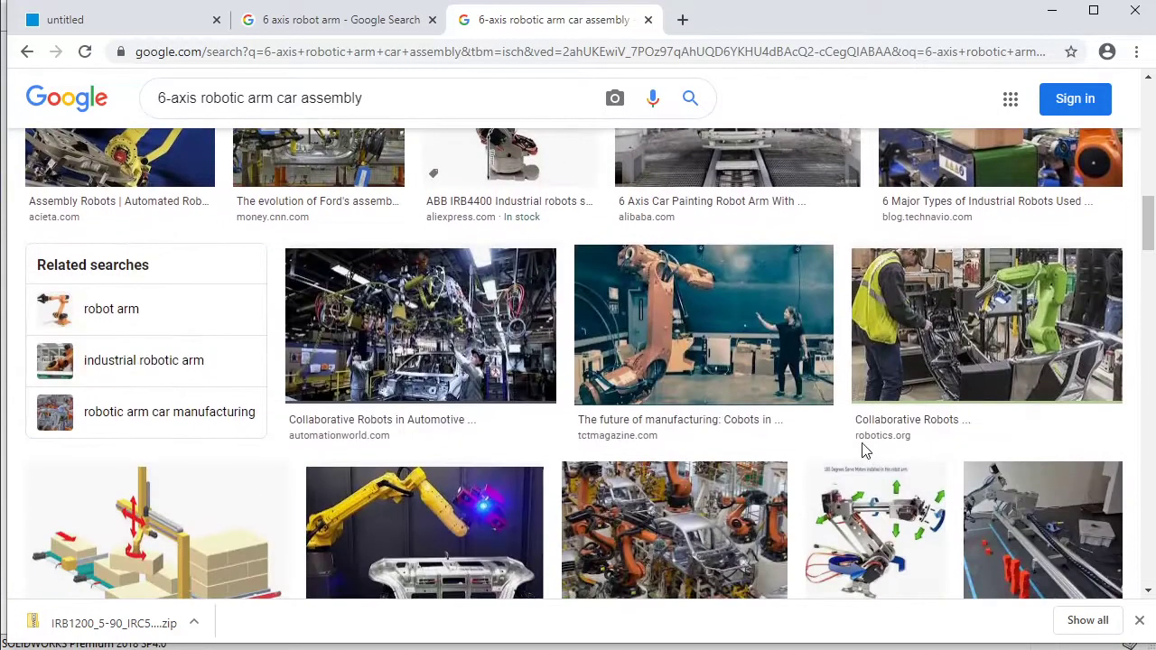
scroll(815, 436, down, 1)
click(512, 264)
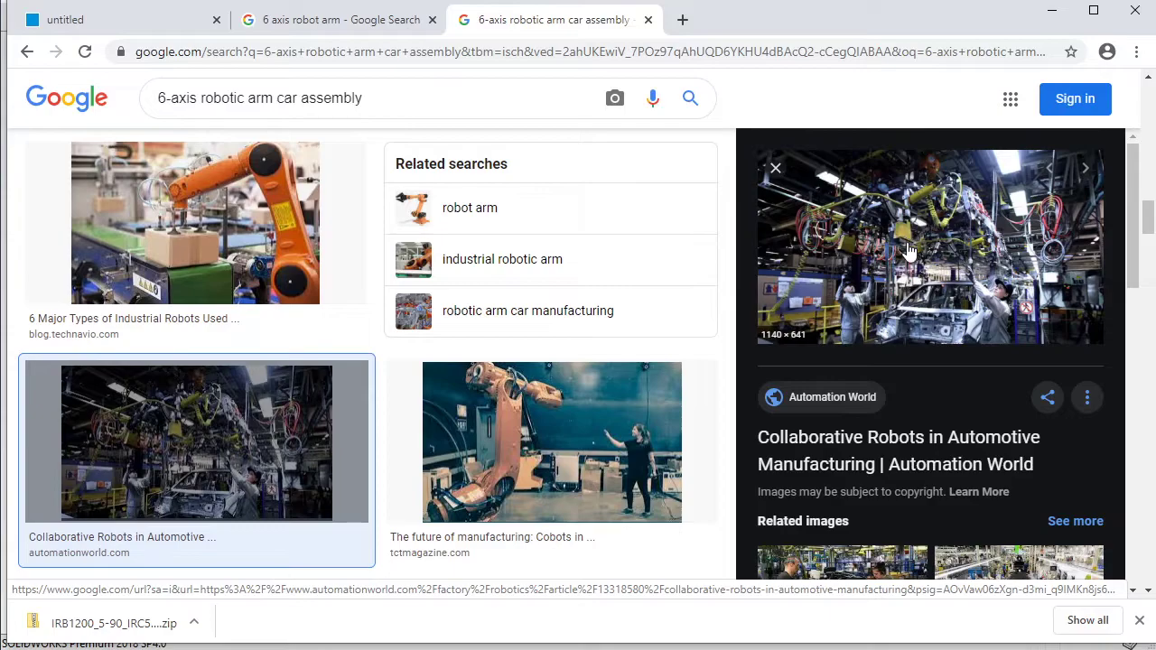
click(774, 168)
scroll(206, 237, down, 2)
click(206, 236)
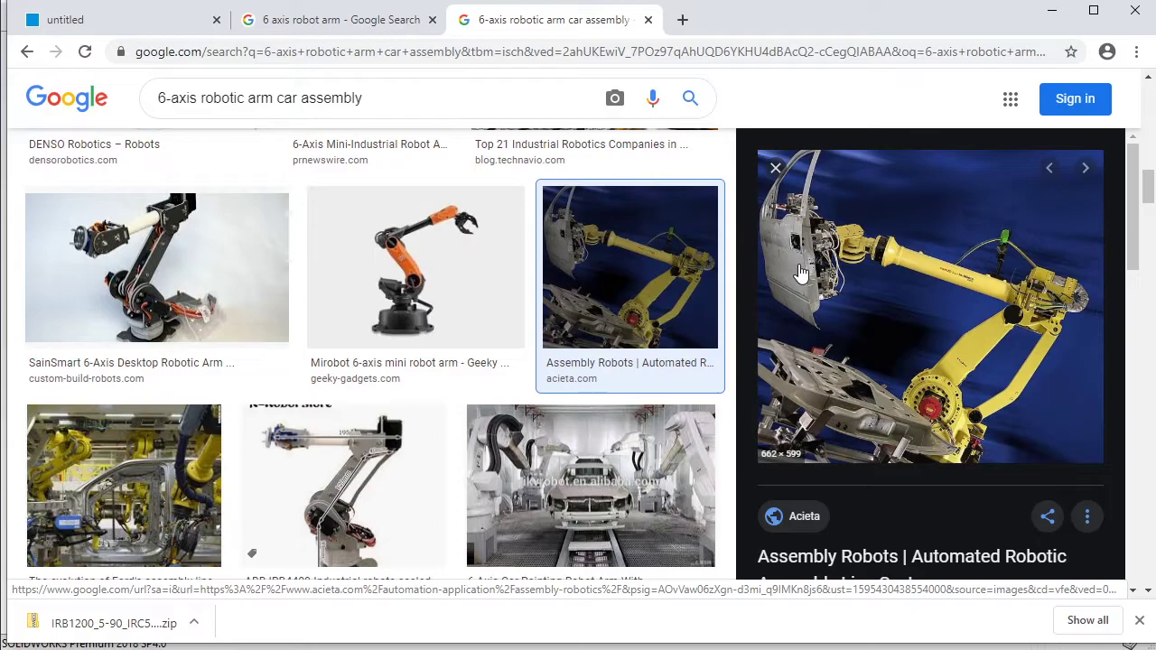
click(775, 168)
scroll(696, 343, down, 2)
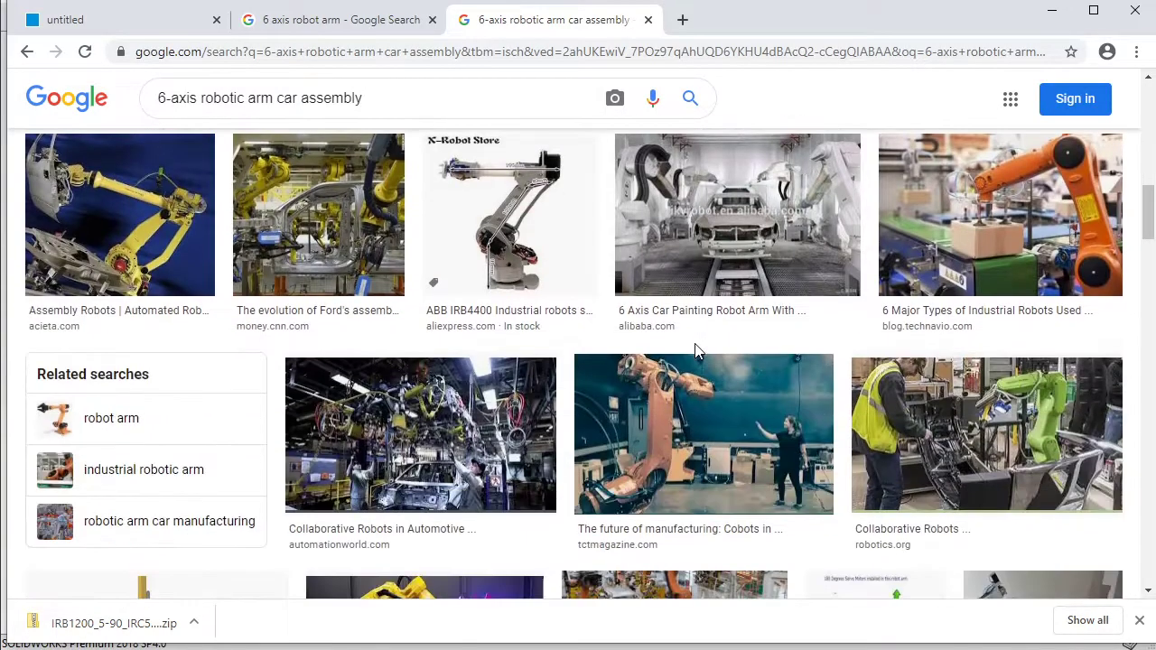
scroll(695, 350, down, 2)
scroll(695, 350, down, 4)
scroll(695, 350, down, 2)
scroll(696, 351, down, 1)
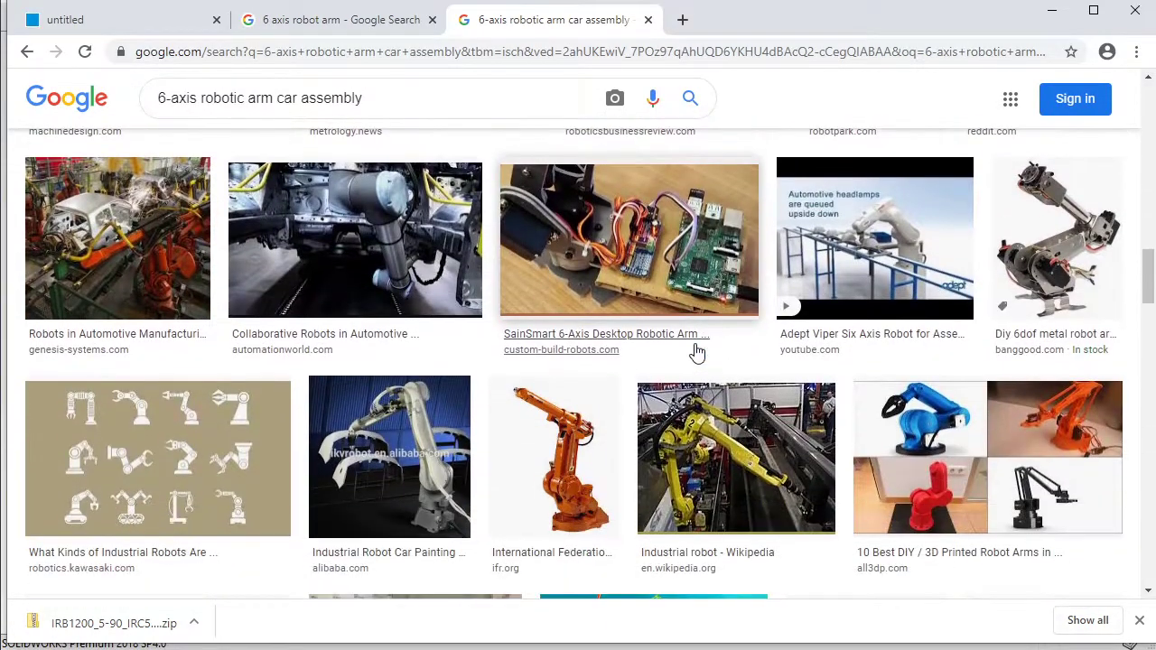
scroll(825, 339, down, 1)
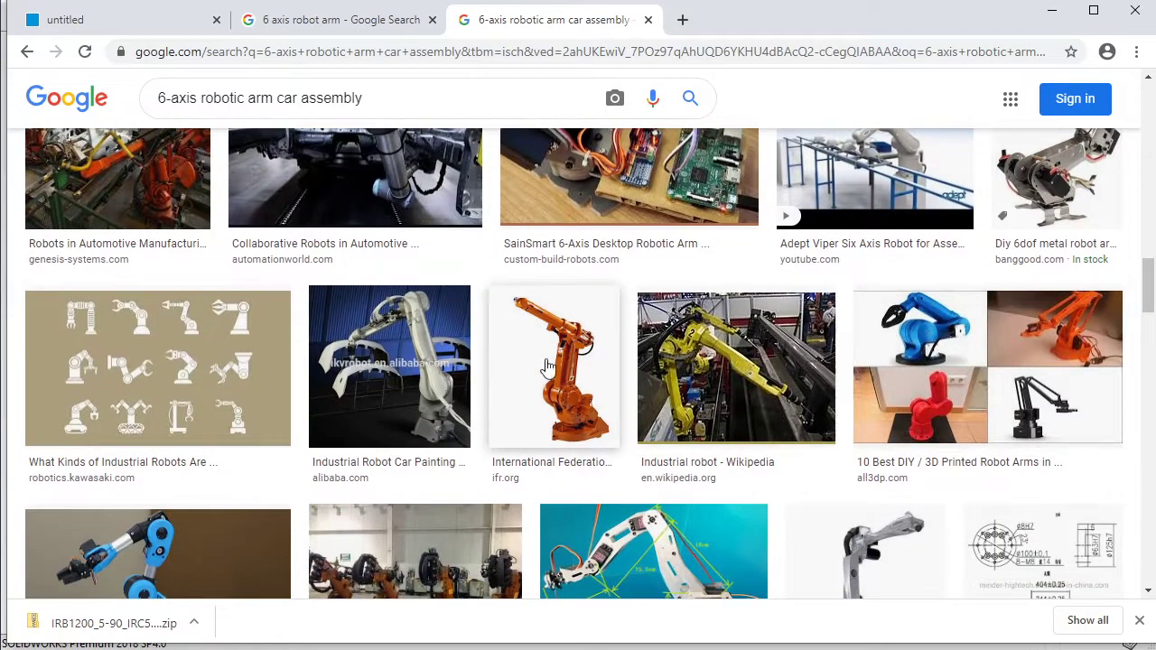
scroll(548, 366, down, 1)
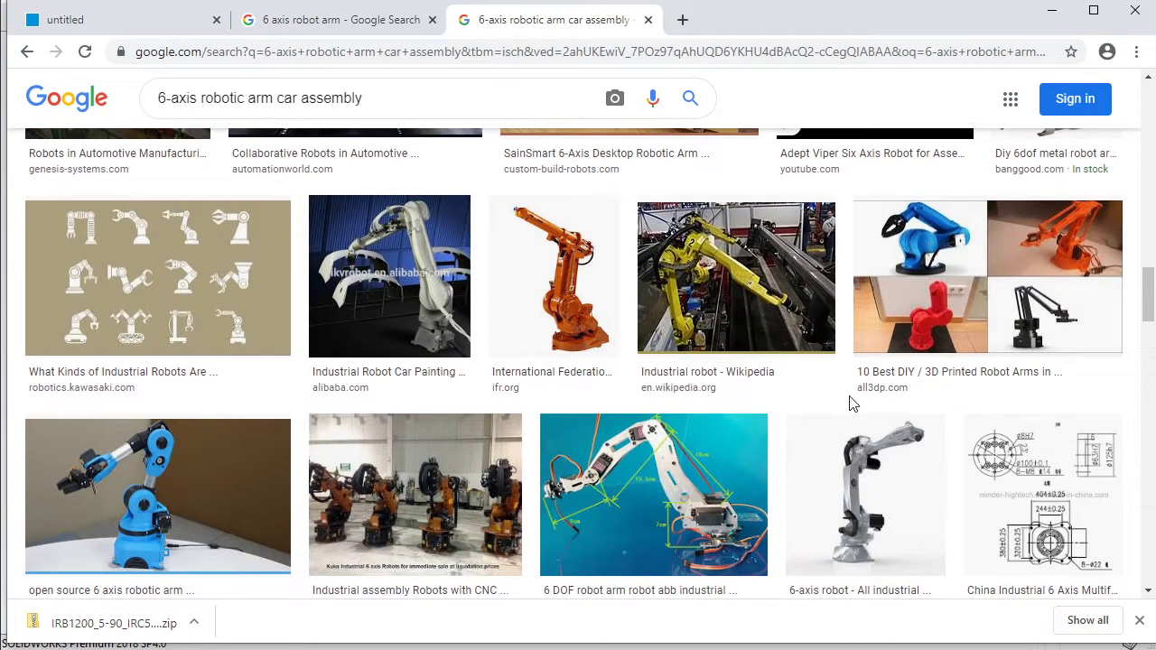
click(755, 294)
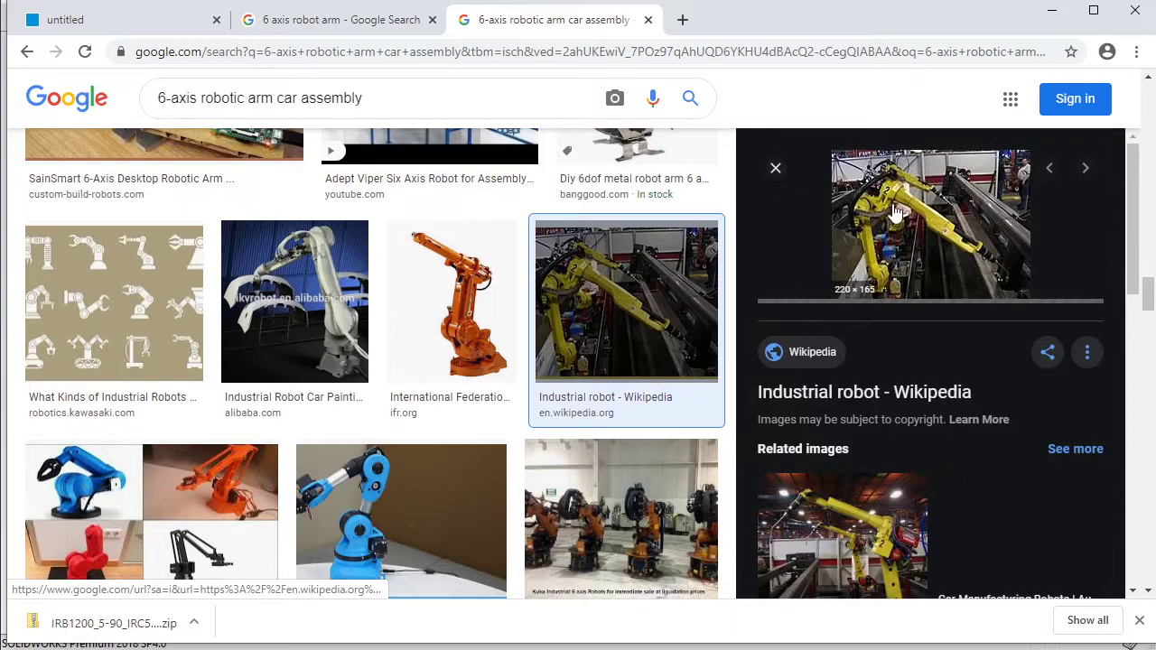
scroll(971, 253, down, 3)
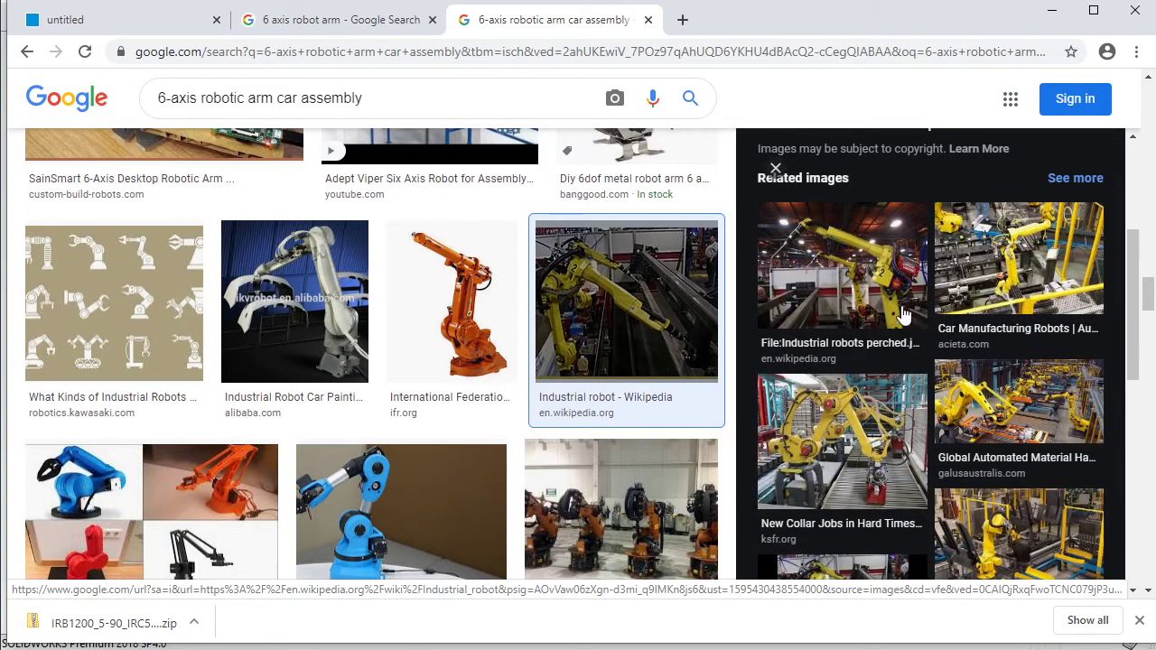
click(892, 278)
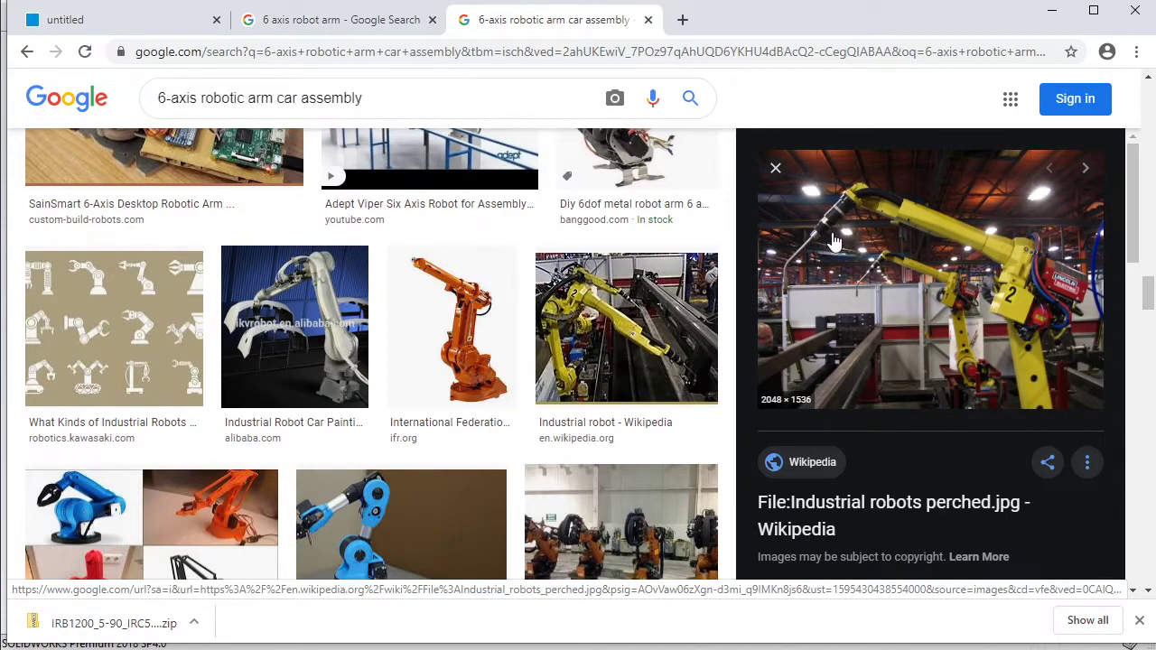
click(775, 168)
scroll(664, 401, down, 3)
scroll(664, 401, down, 2)
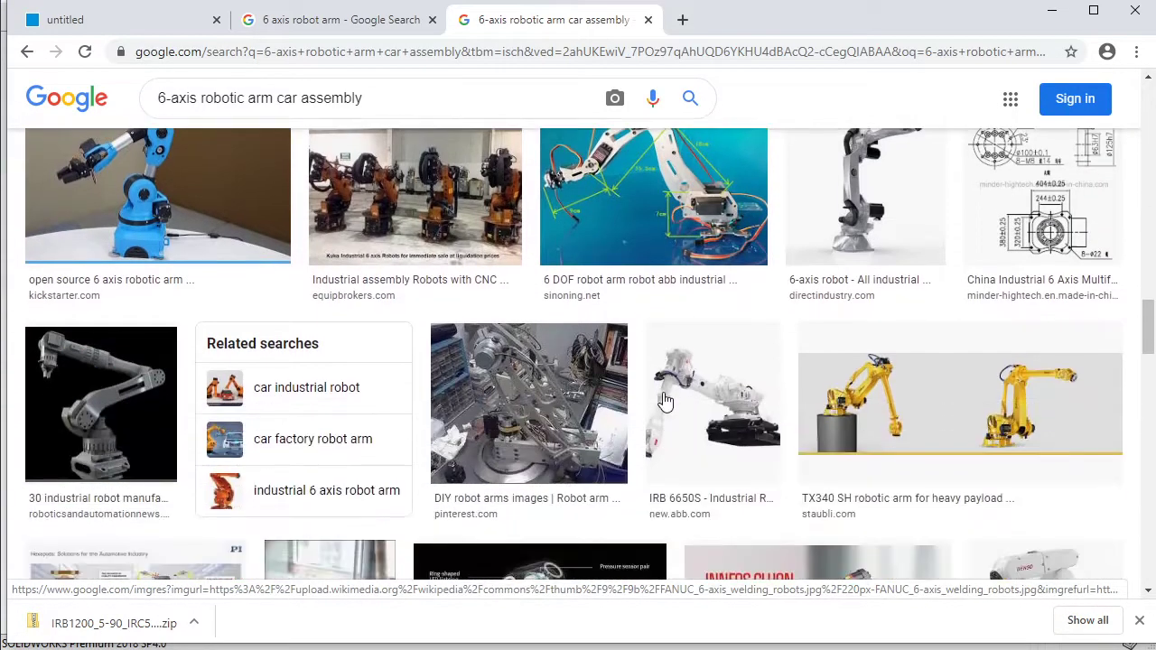
scroll(664, 401, down, 1)
scroll(665, 401, down, 1)
scroll(560, 271, up, 5)
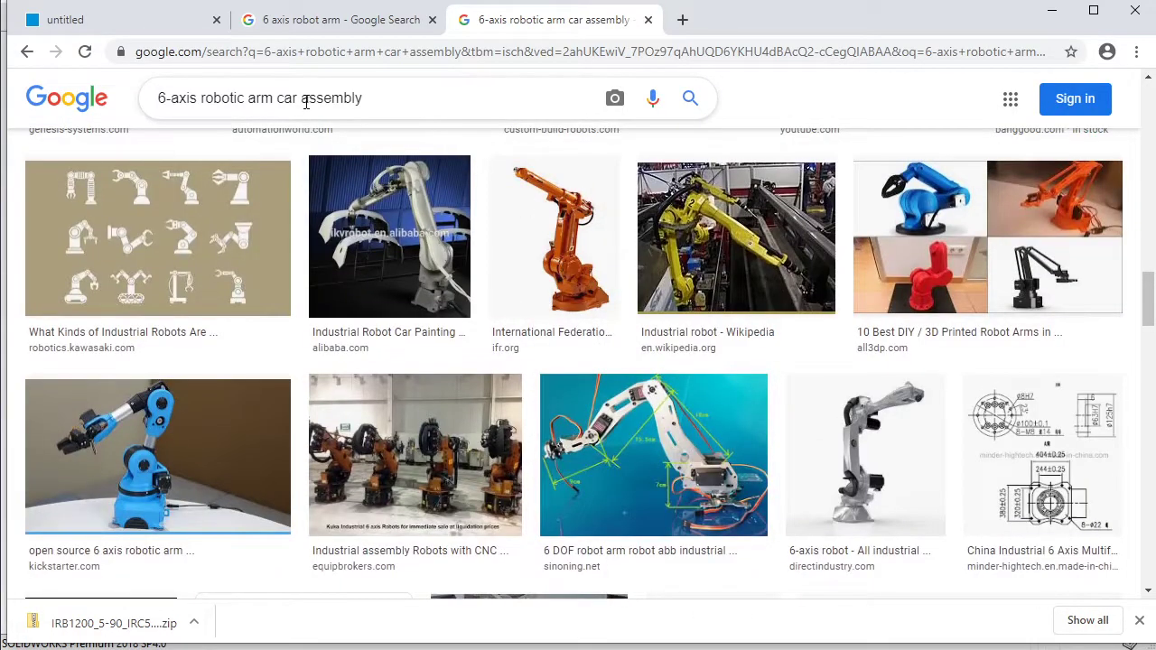
drag(278, 99, 433, 94)
Search images for '6-axis robotic arm welding' and scroll through the results
text(welding)
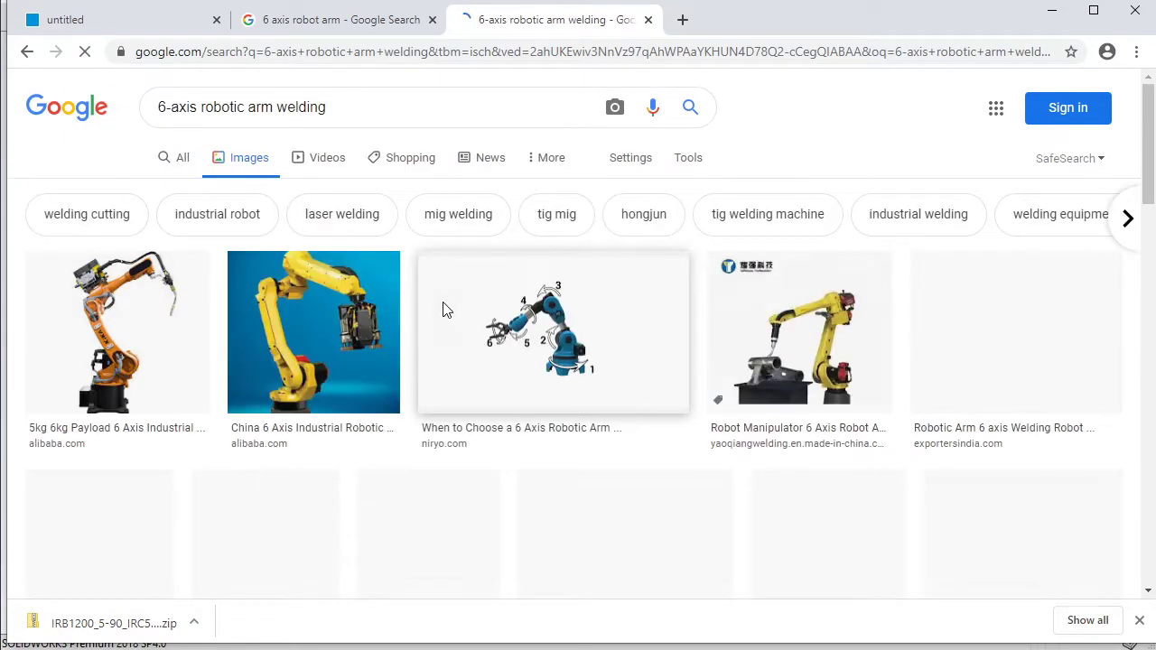
scroll(444, 309, down, 3)
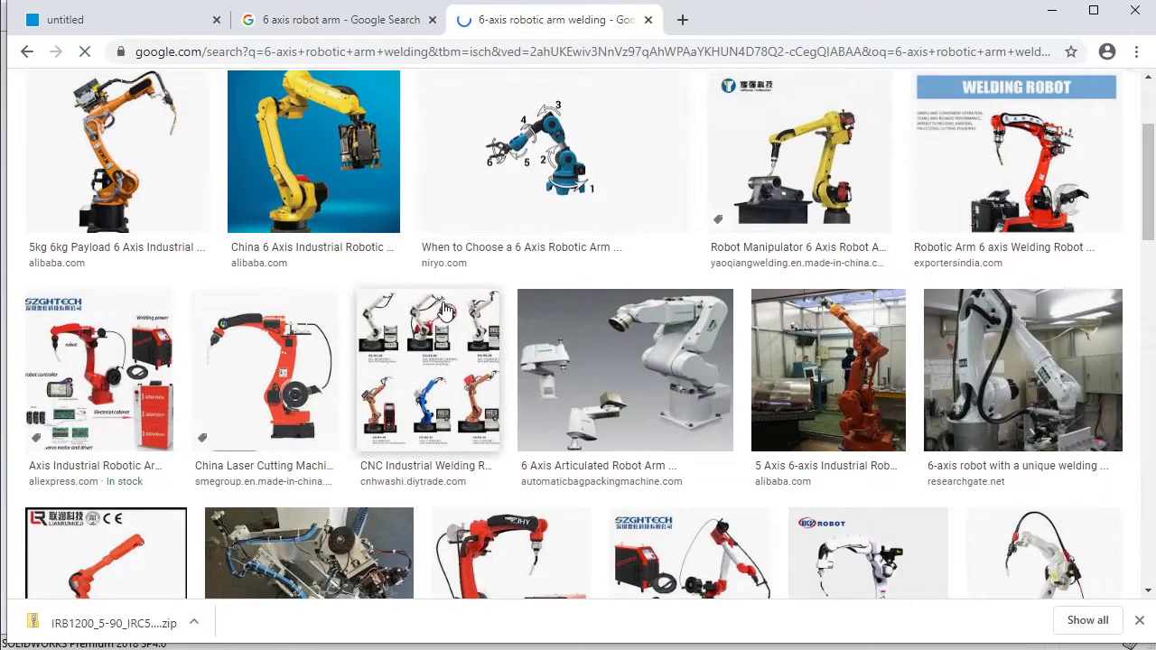
scroll(443, 309, down, 1)
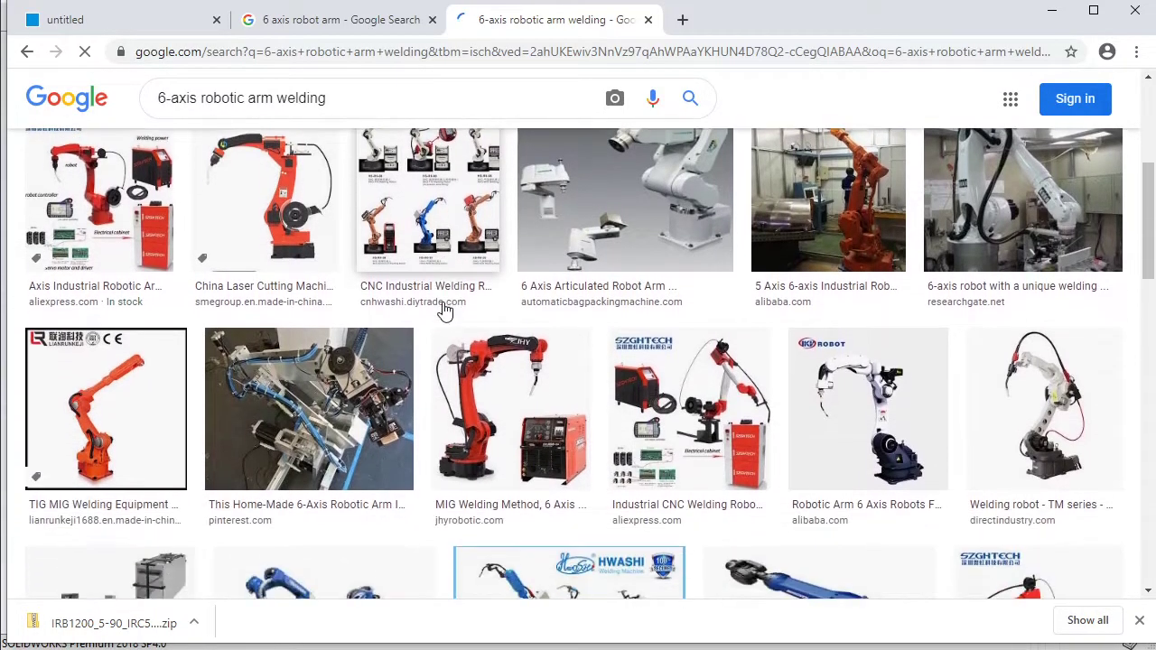
scroll(443, 310, down, 1)
scroll(443, 309, down, 3)
scroll(443, 309, down, 2)
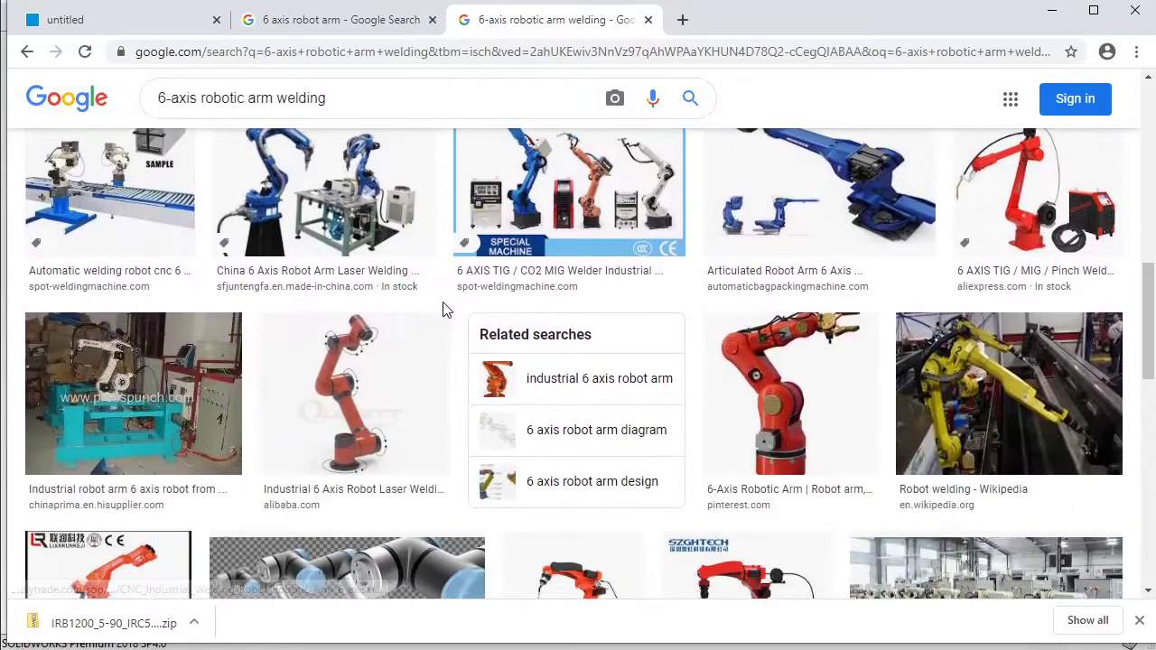
scroll(444, 309, down, 1)
scroll(444, 310, down, 1)
scroll(443, 310, down, 1)
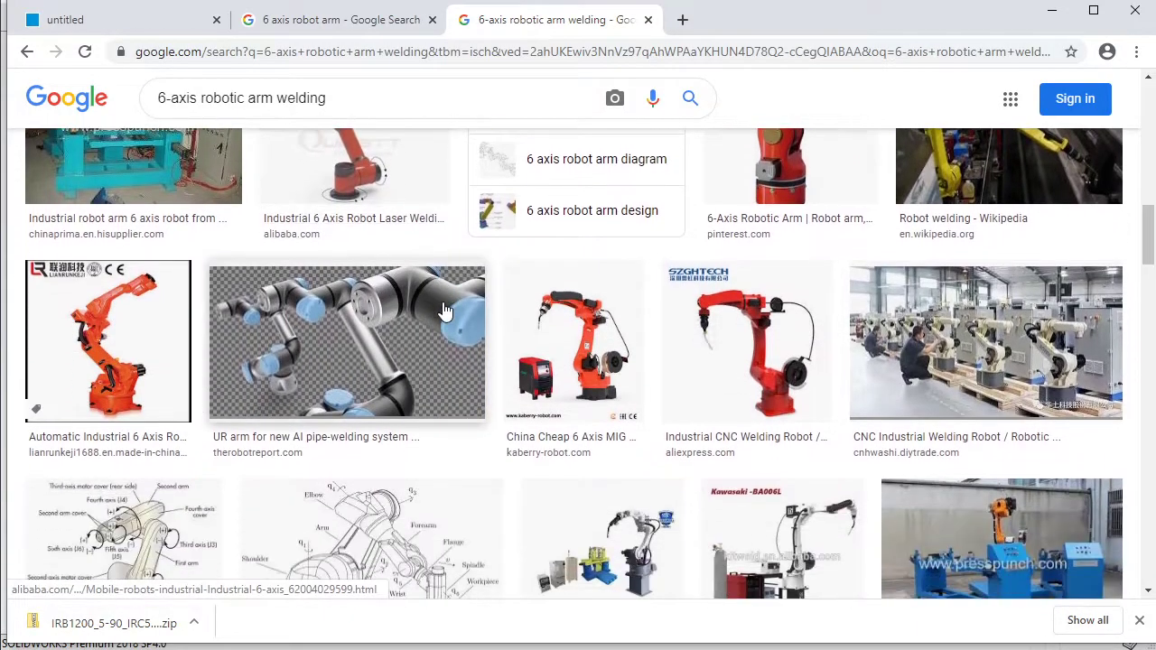
scroll(443, 309, down, 1)
scroll(443, 309, down, 2)
scroll(444, 310, down, 1)
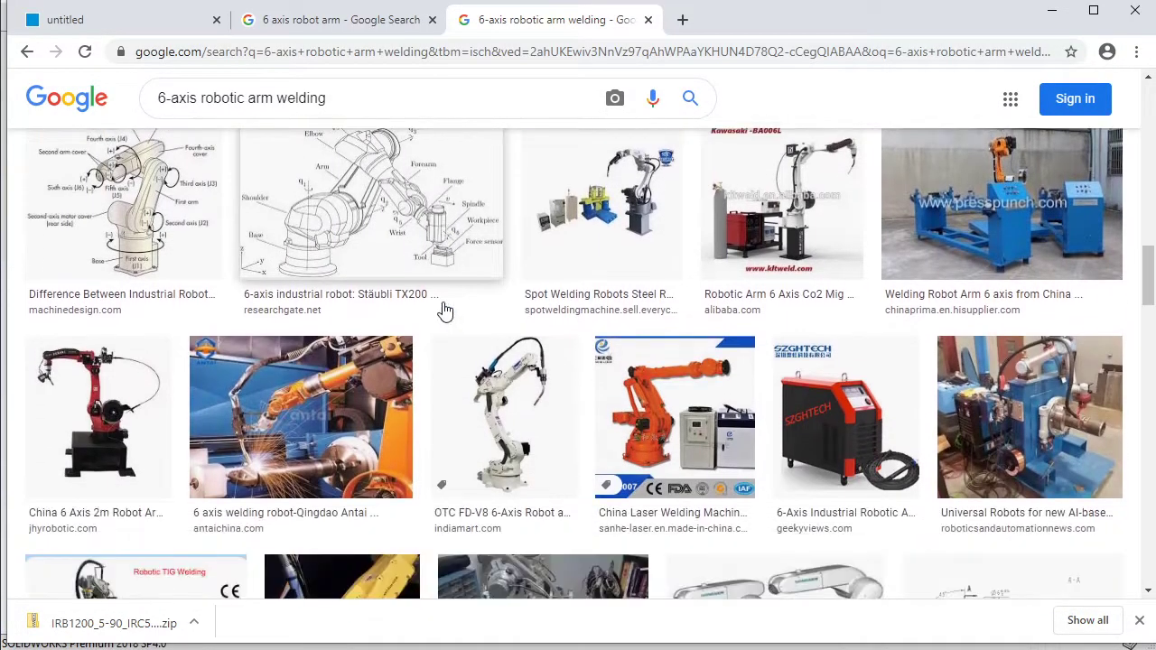
scroll(398, 318, down, 1)
Preview a 6 axis welding robot image, close it, and select 'welding' in the query
click(349, 327)
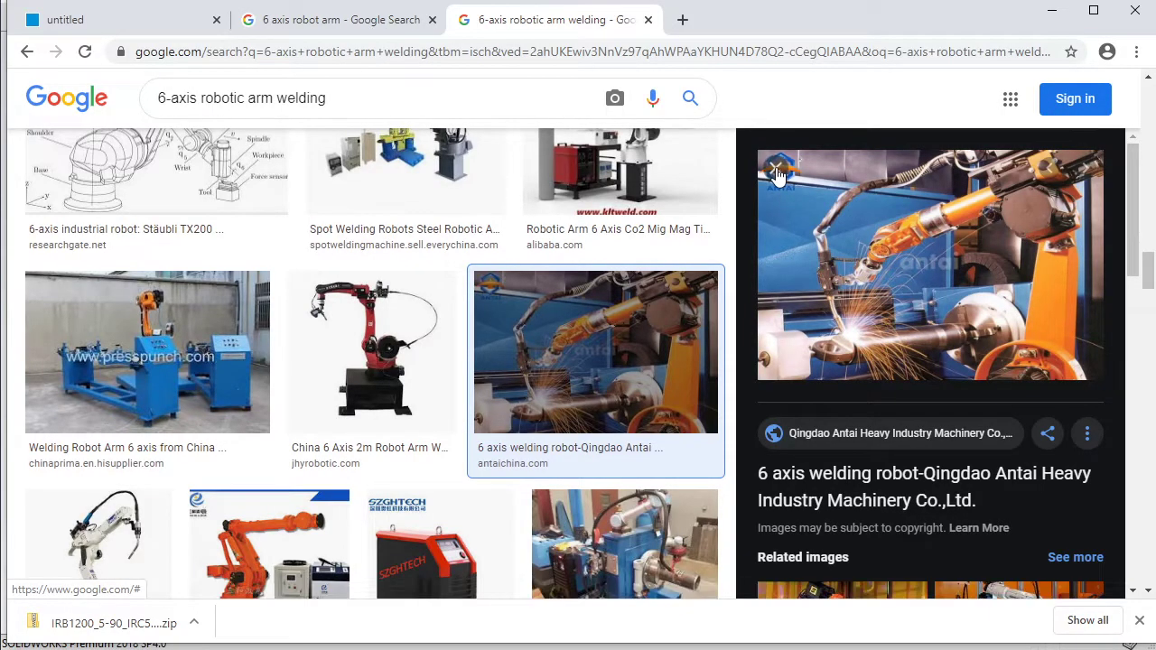
click(776, 174)
double_click(302, 98)
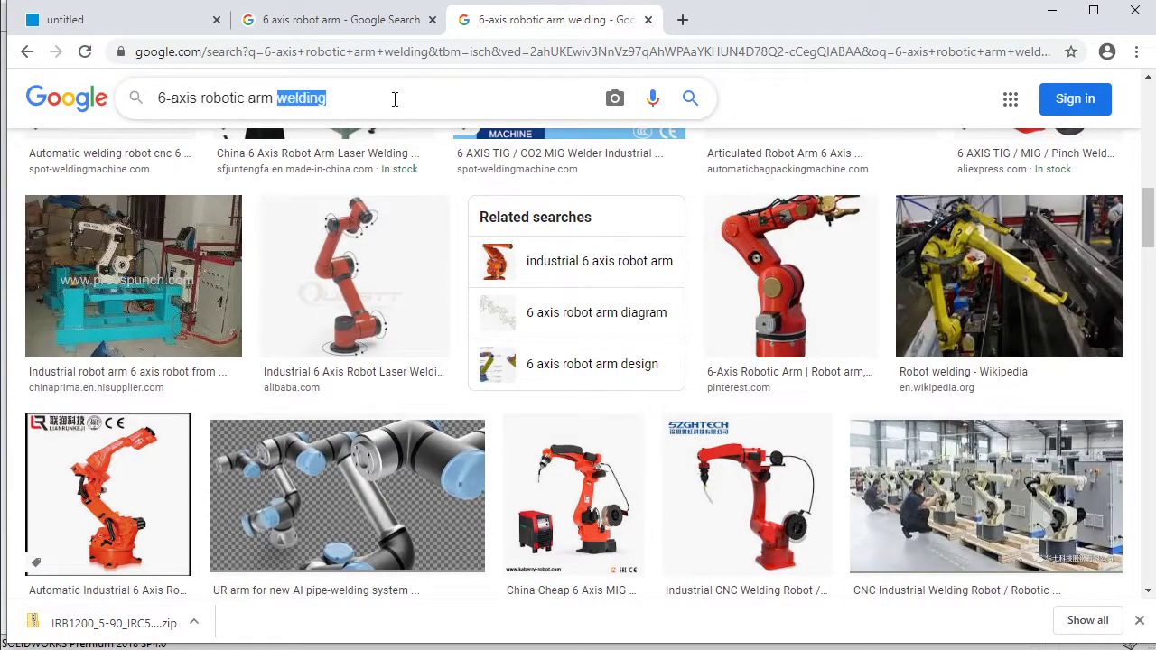
Search for '6-axis robotic arm painting' and preview the spray painting robot image
text(paint)
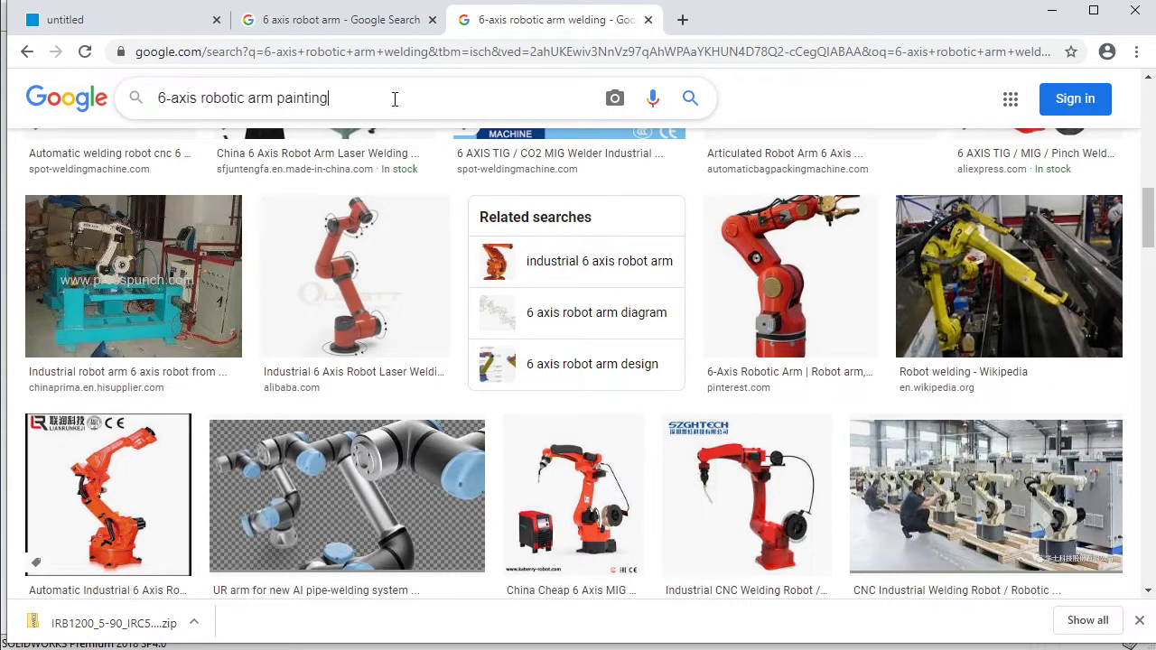
key(Return)
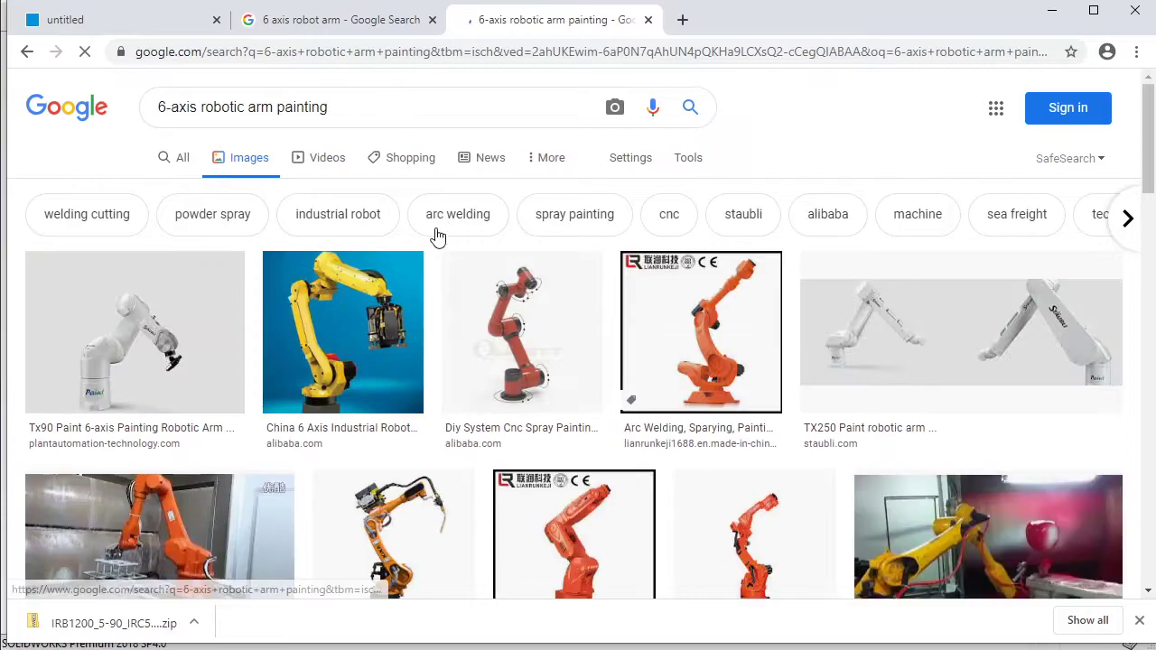
scroll(451, 335, down, 3)
click(1059, 311)
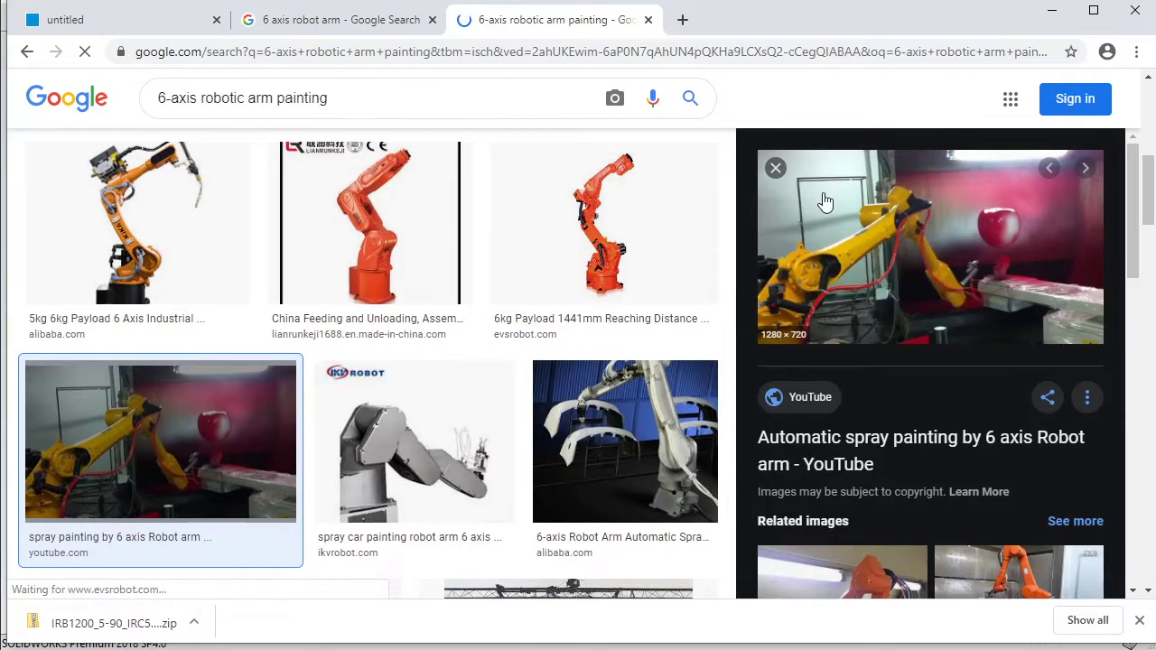
Preview the orange Alibaba spray robot and factory six-axis robots images
scroll(876, 312, down, 1)
scroll(903, 353, down, 2)
click(901, 411)
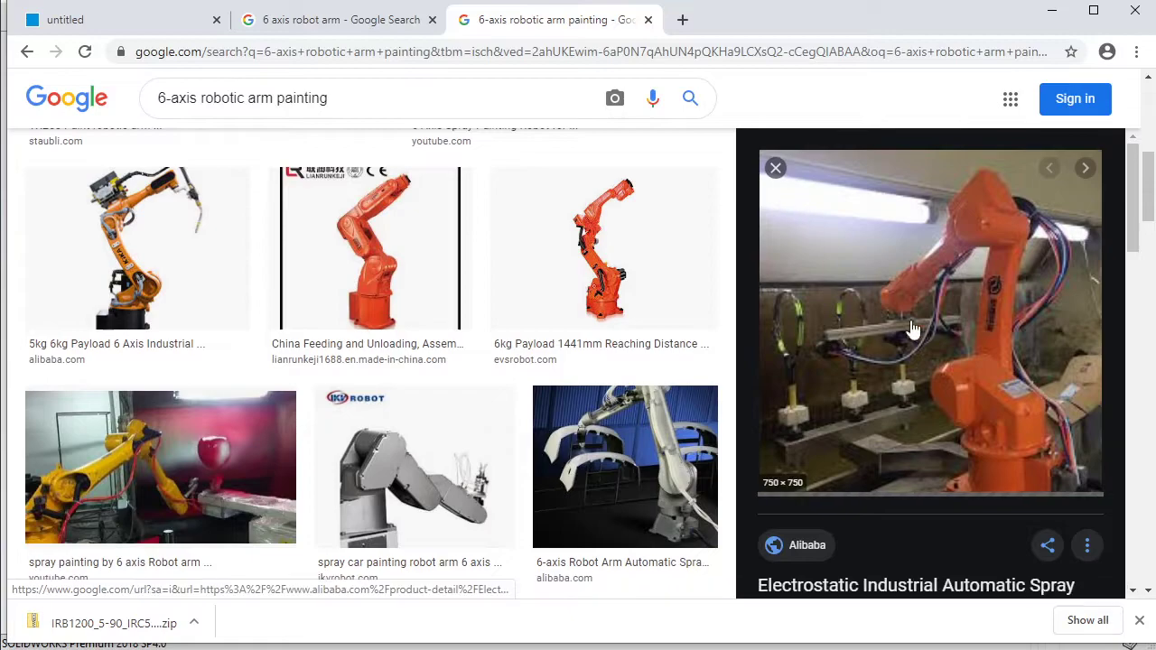
click(774, 168)
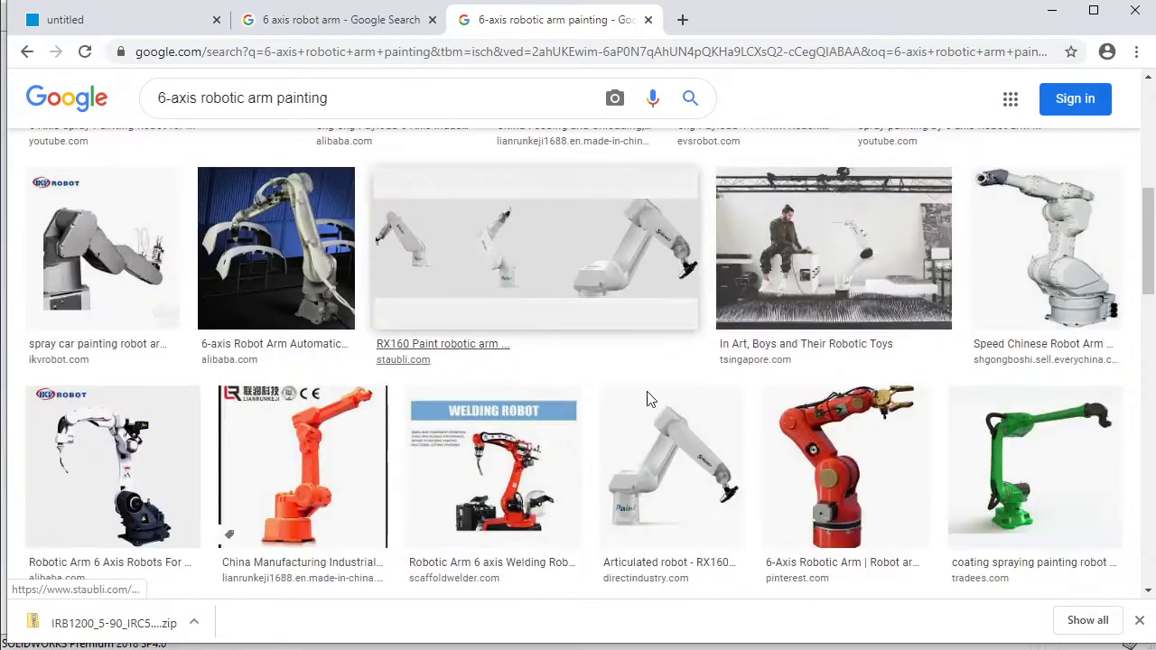
scroll(612, 439, down, 3)
scroll(611, 439, down, 1)
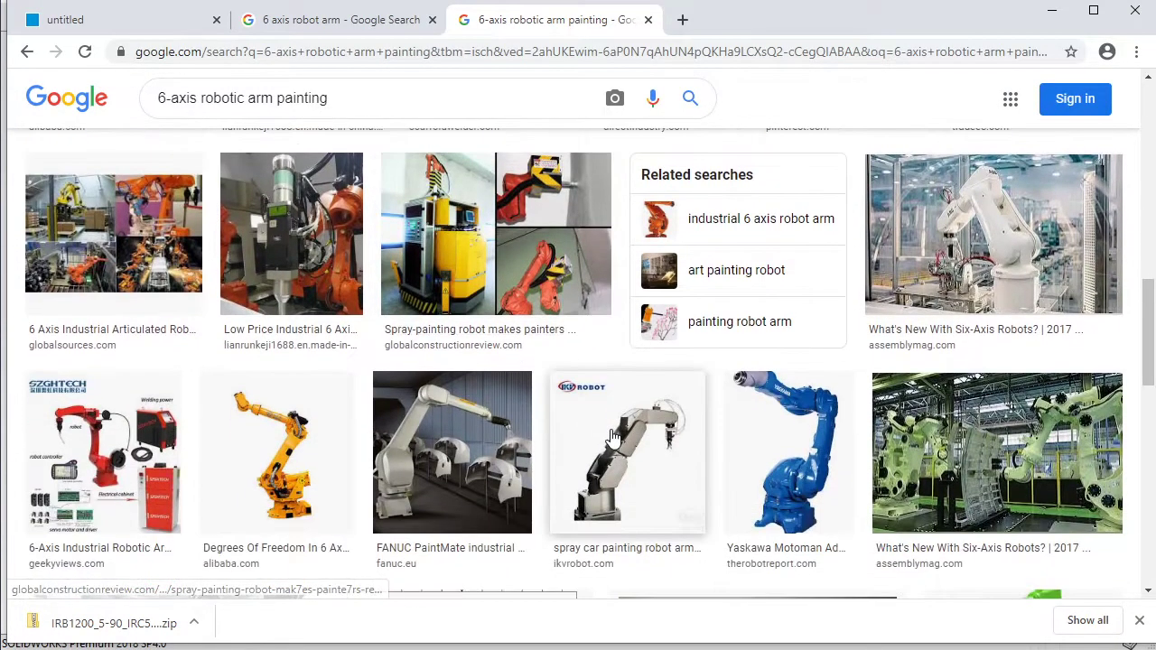
scroll(612, 439, down, 1)
click(1060, 424)
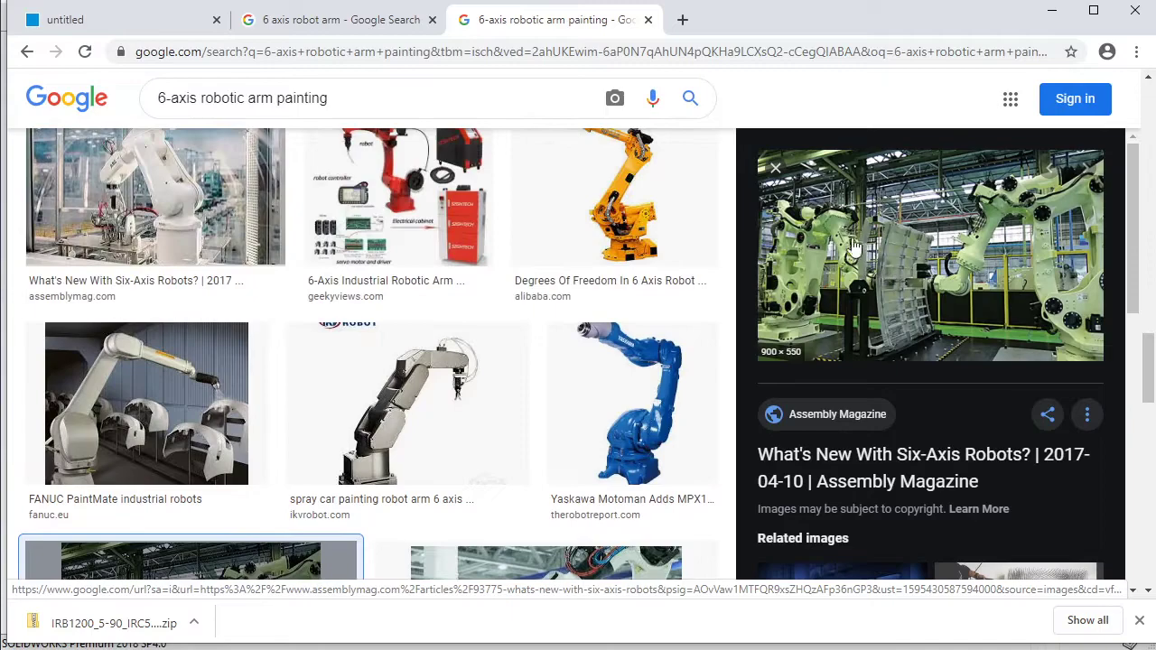
click(775, 168)
Preview the '6 Axis Painting Robot' image and close it
scroll(673, 418, down, 1)
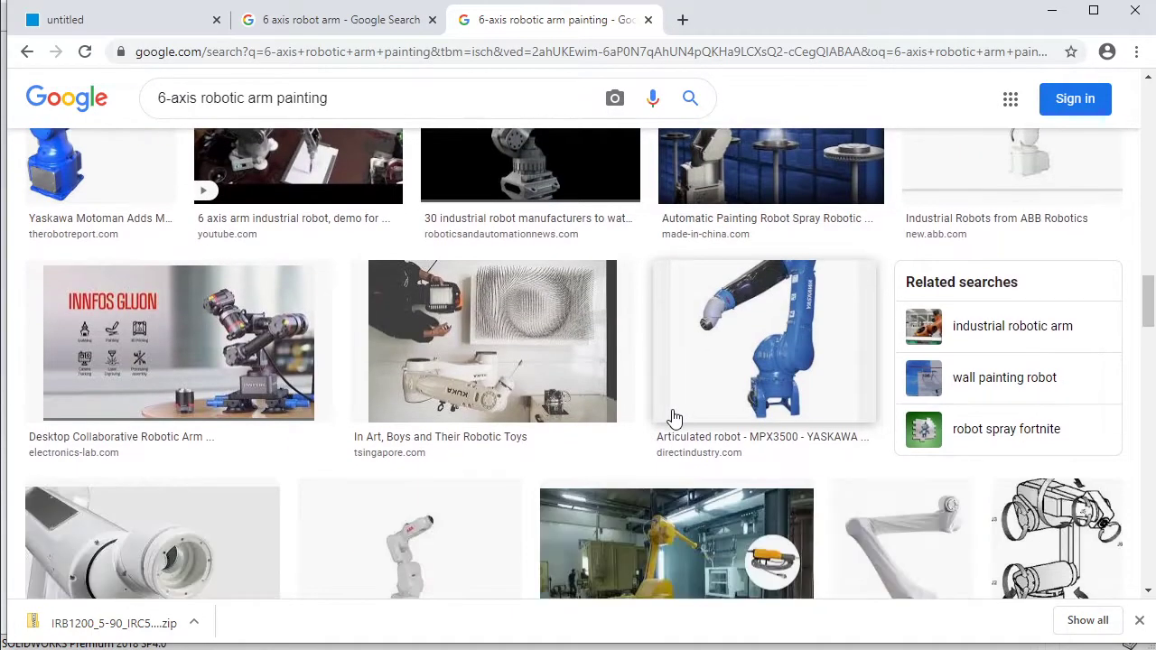
scroll(672, 419, down, 2)
scroll(672, 418, down, 4)
scroll(673, 418, up, 3)
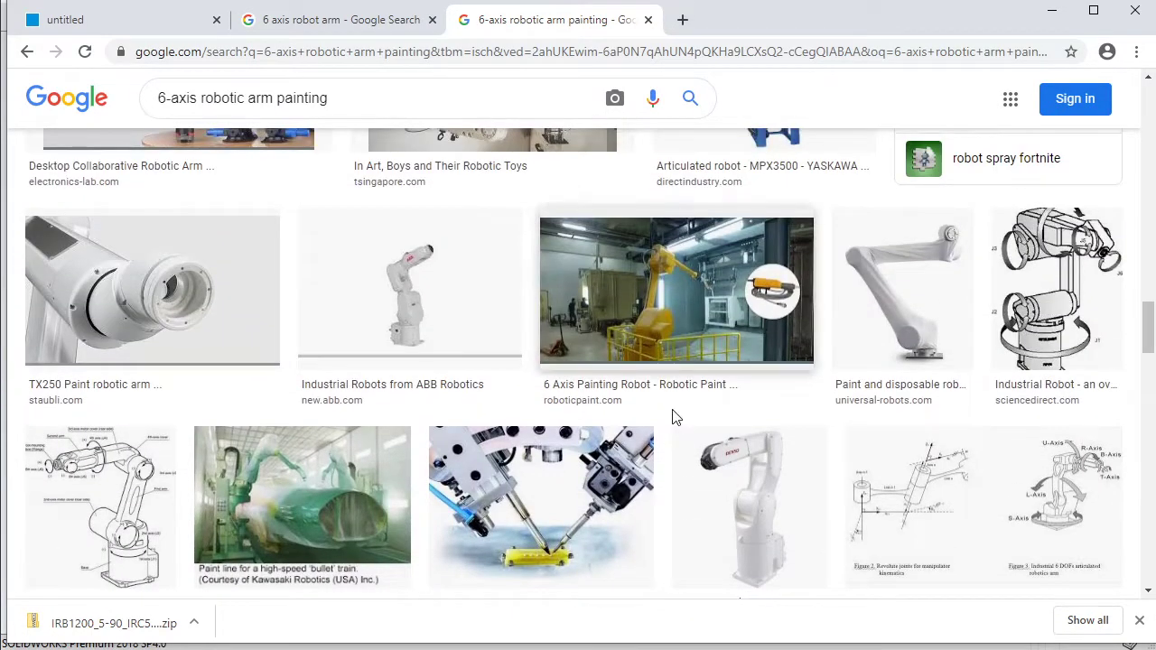
click(693, 306)
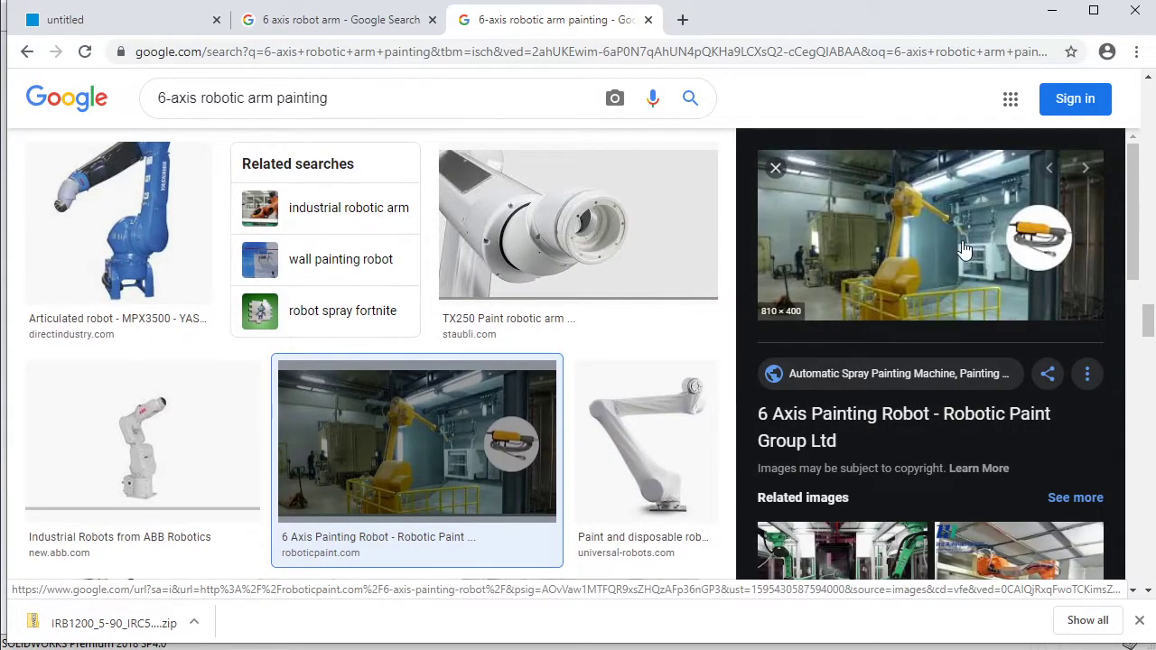
click(774, 168)
Scroll back up and close the painting search results tab
scroll(632, 158, down, 5)
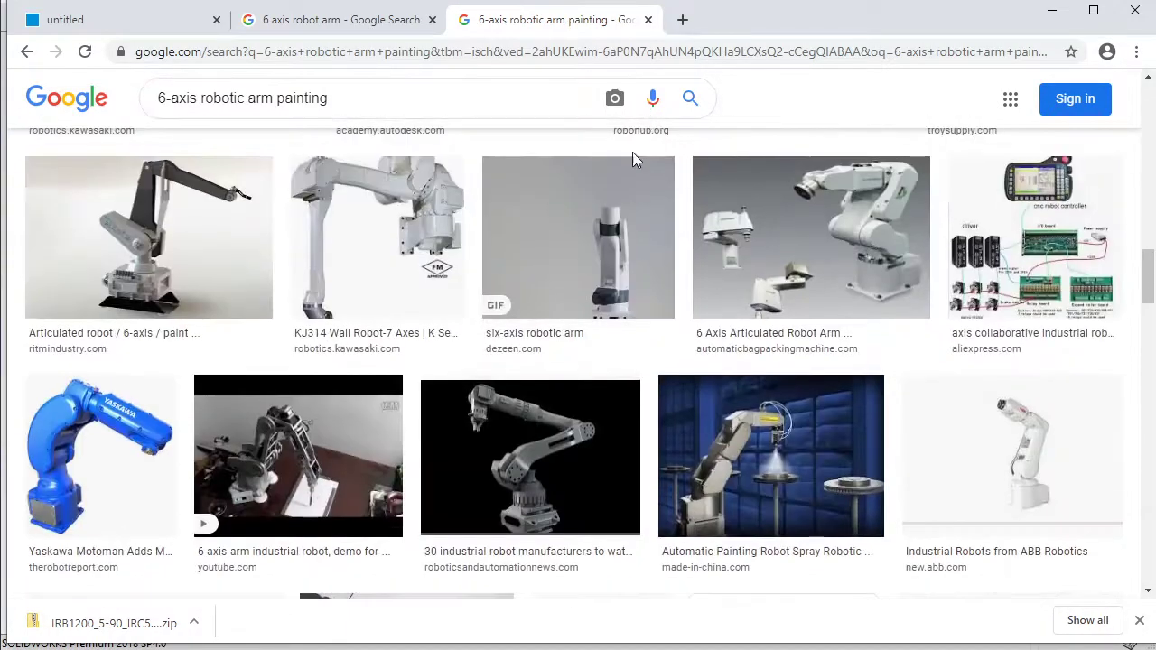
scroll(632, 158, up, 5)
scroll(611, 235, up, 2)
scroll(611, 234, up, 3)
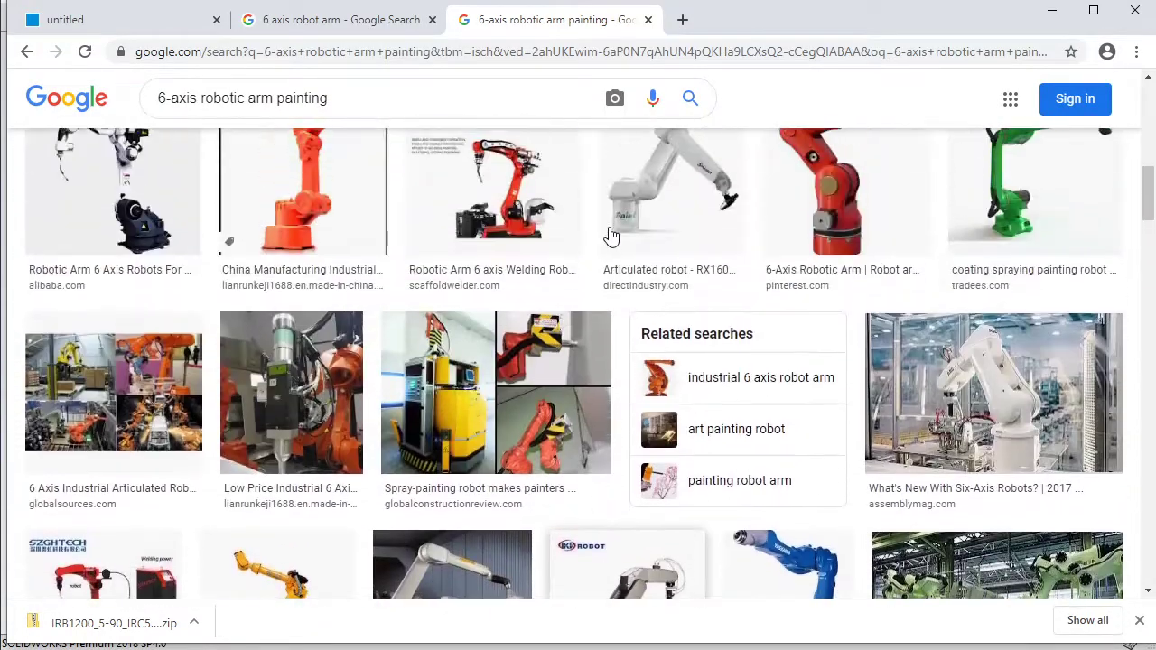
scroll(611, 235, up, 3)
scroll(608, 236, up, 3)
scroll(608, 234, up, 3)
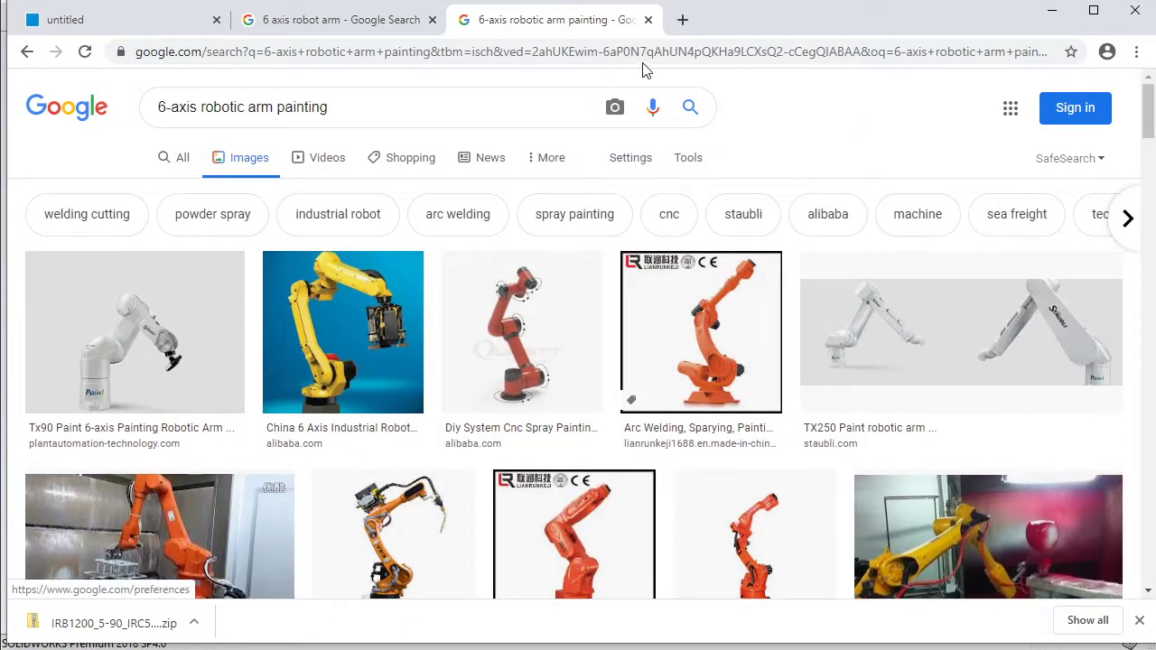
click(647, 19)
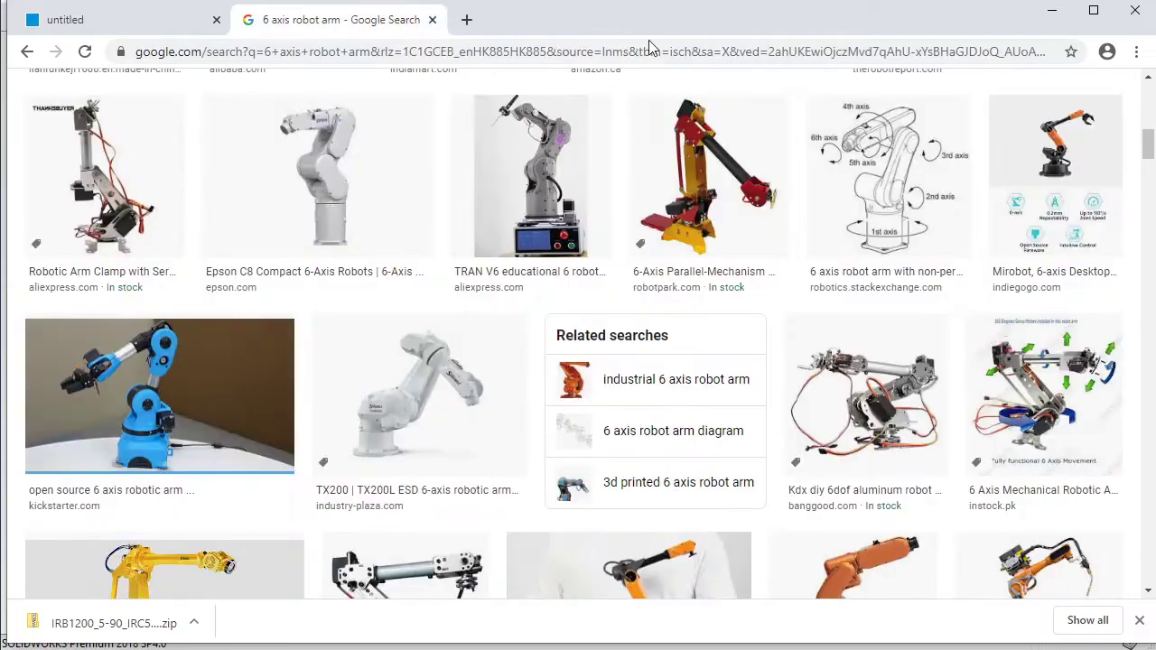
Check the empty SOLIDWORKS 2018 window, then restore Chrome with a new blank tab
click(1052, 13)
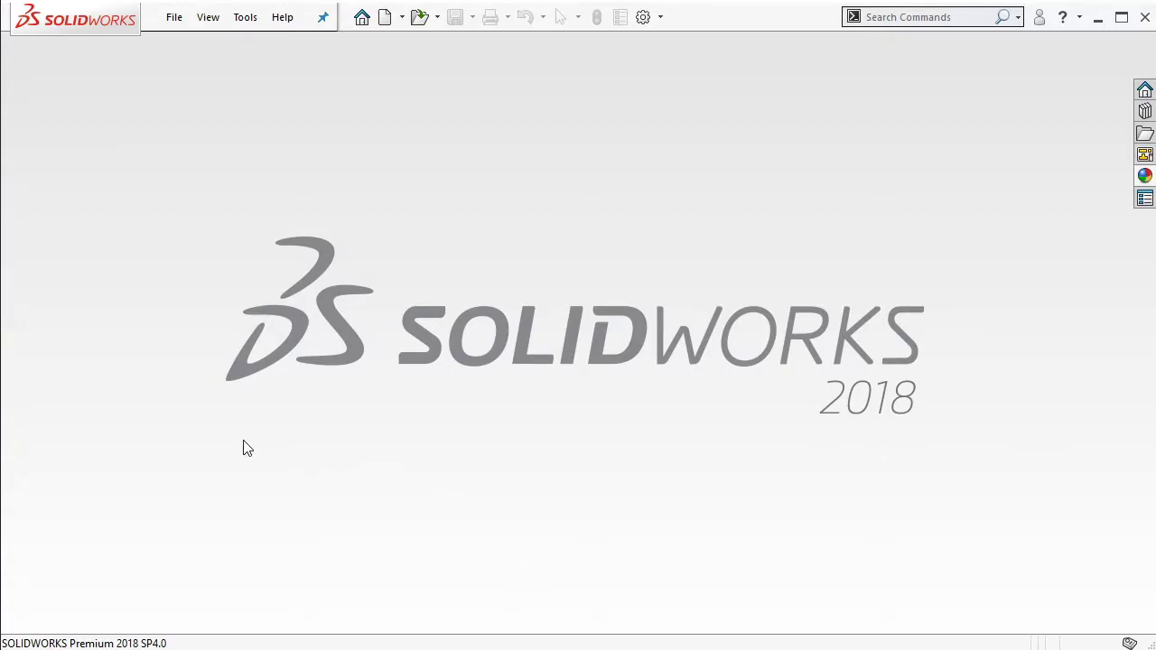
click(493, 632)
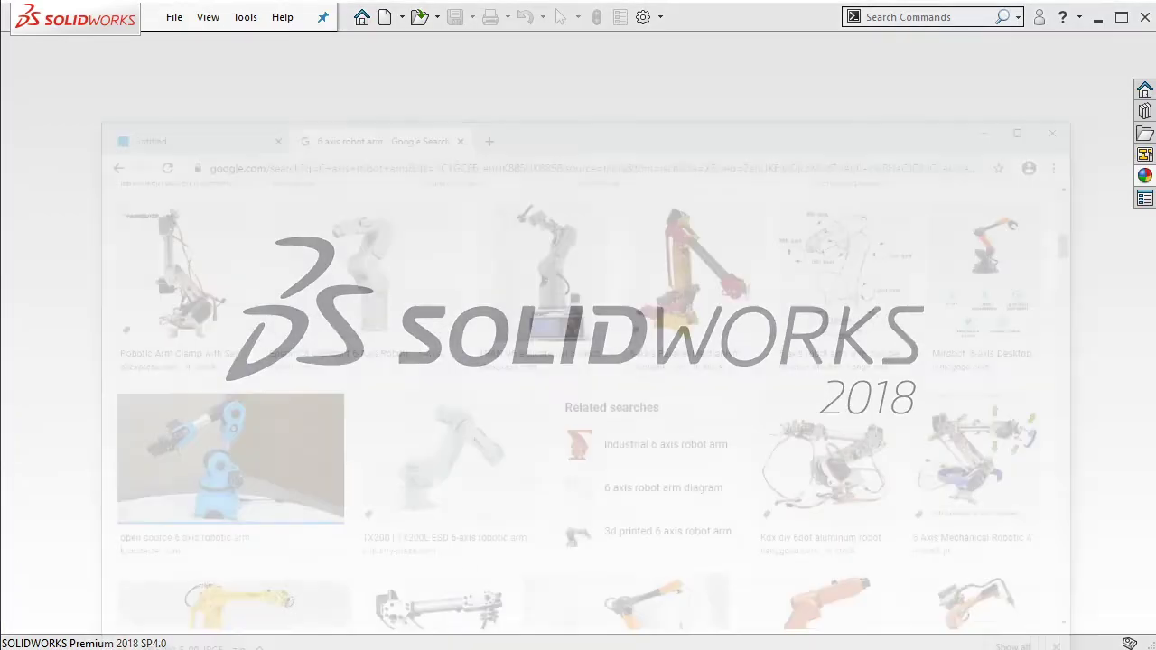
click(472, 20)
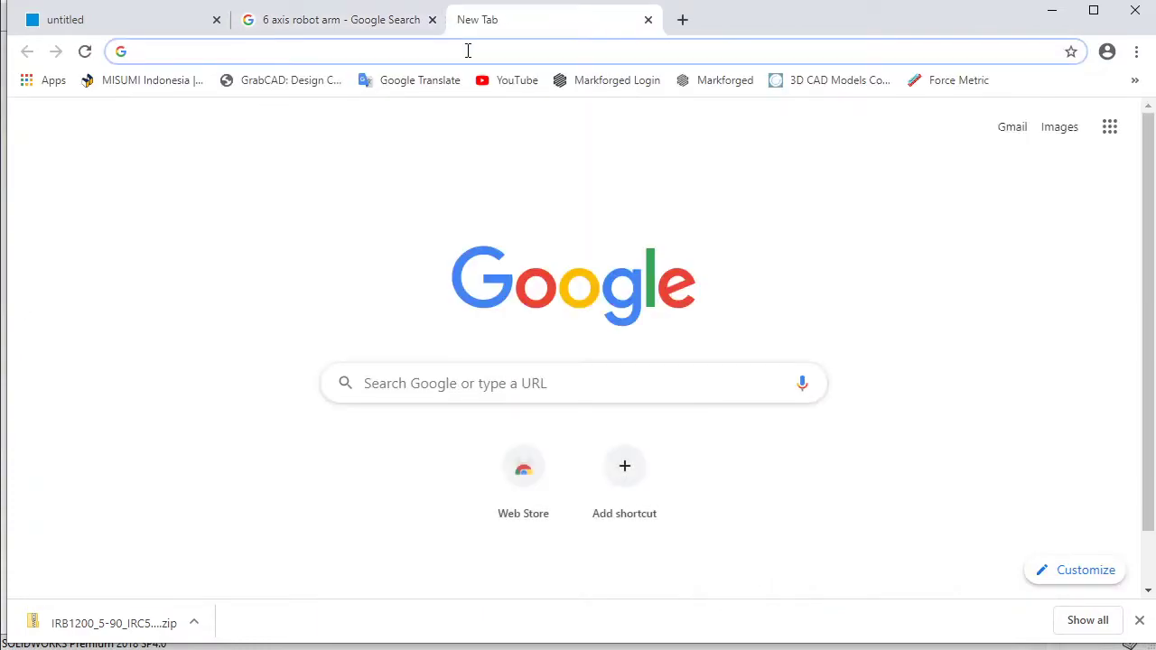
Search Google for 'abb irb 1200' using the autocomplete suggestion
text(abb irb 1200)
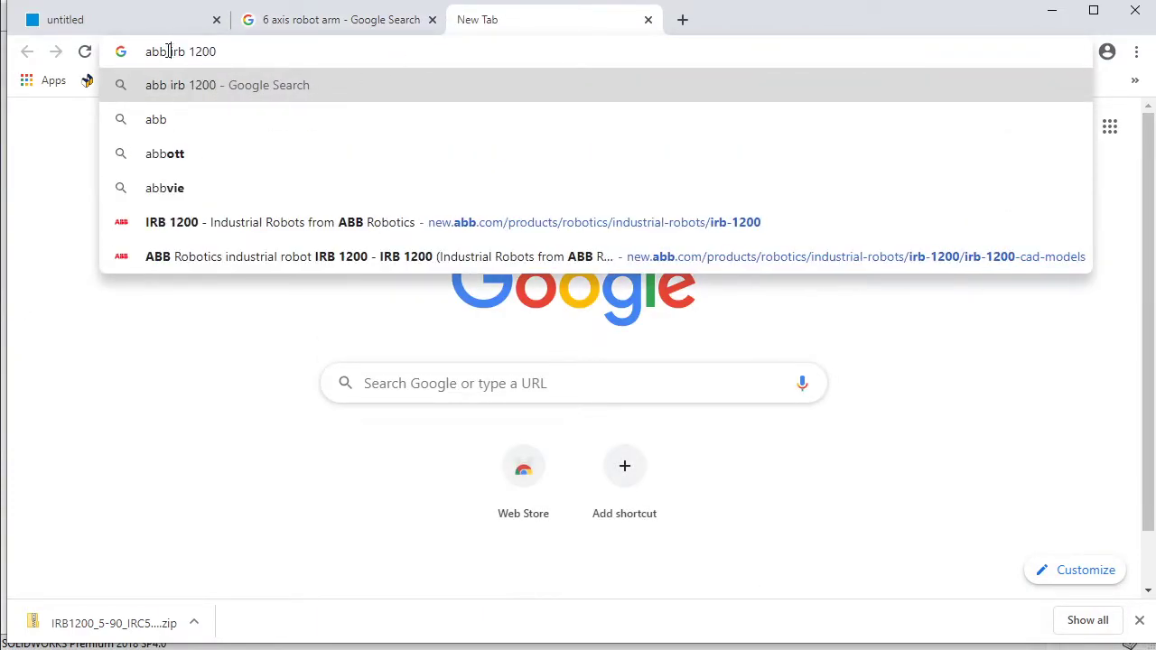
mouse_move(169, 51)
mouse_down()
mouse_move(146, 51)
mouse_move(221, 52)
mouse_up()
click(241, 51)
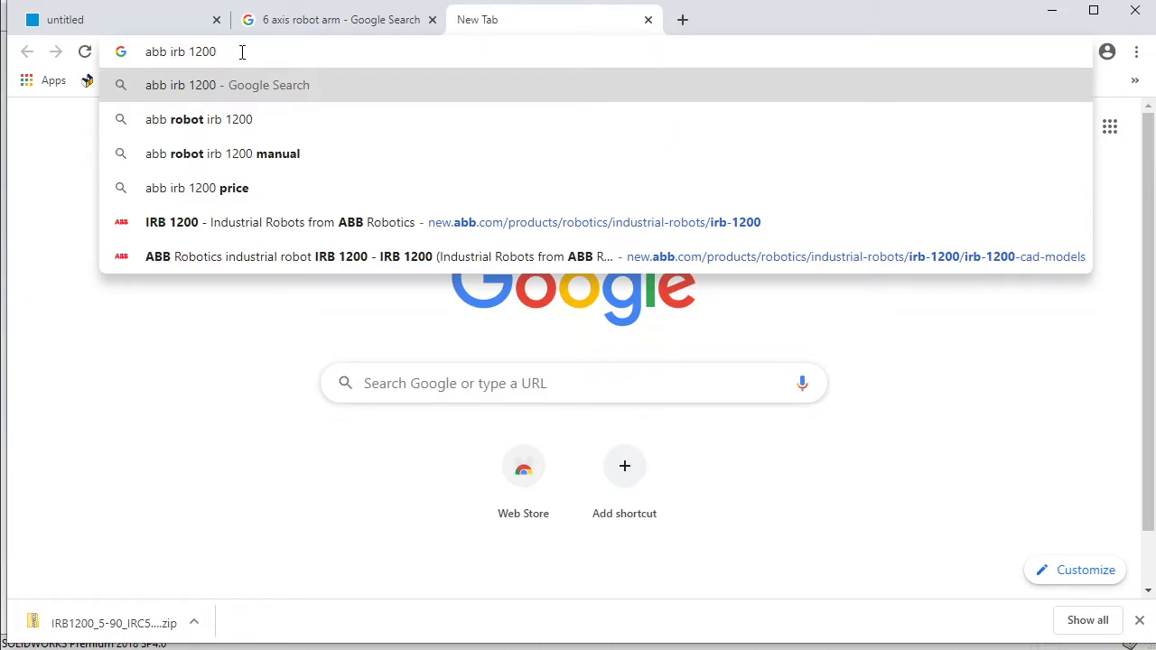
key(Return)
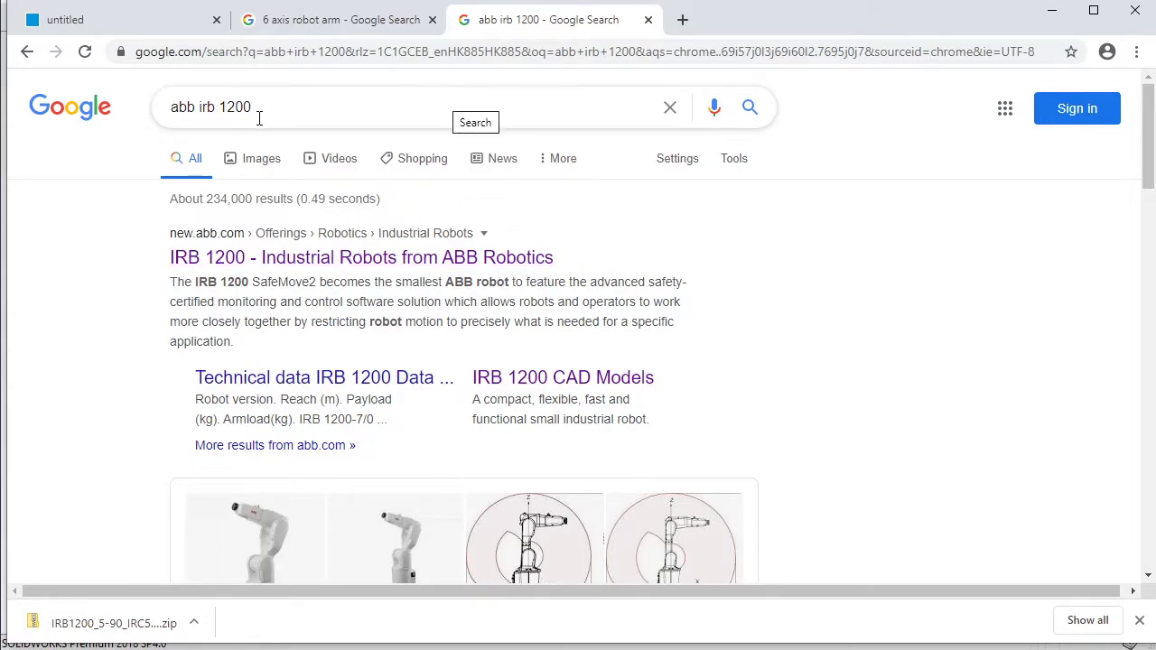
click(331, 114)
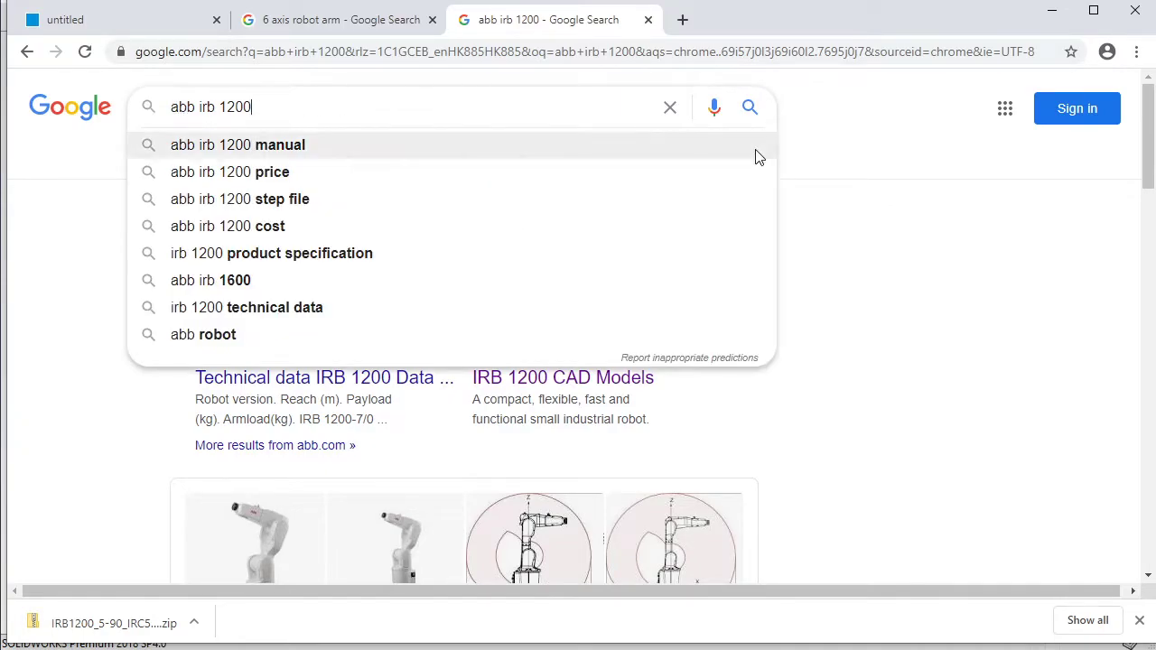
click(897, 245)
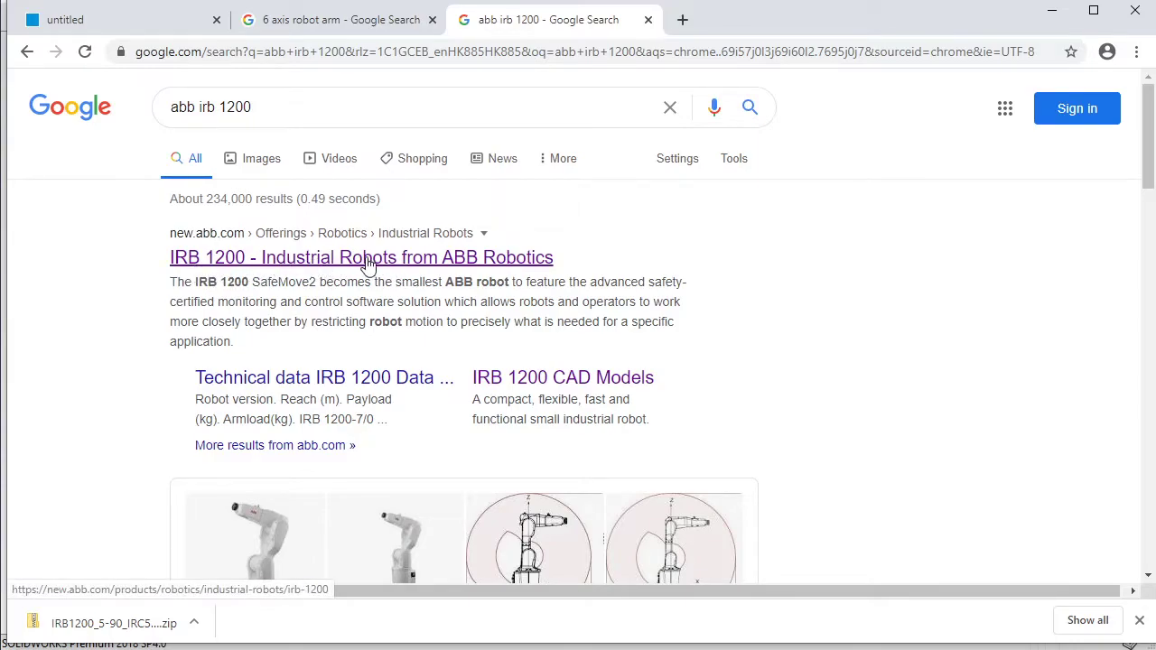
Open the 'IRB 1200 - Industrial Robots from ABB Robotics' page and scroll to the CAD tile
click(307, 262)
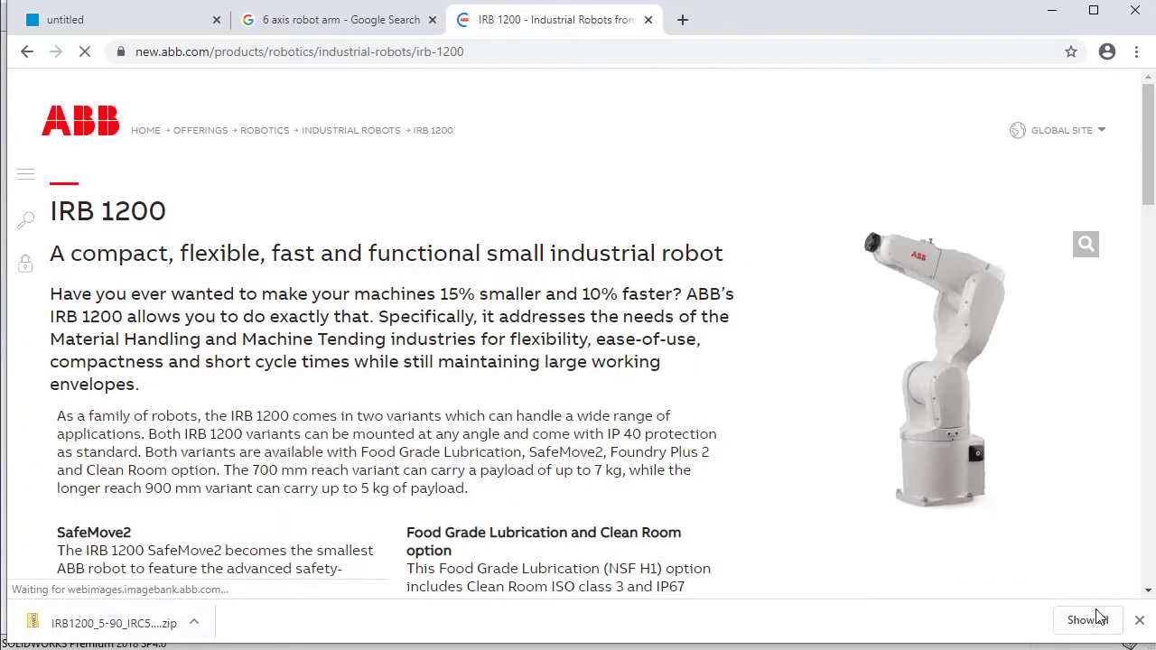
click(1140, 623)
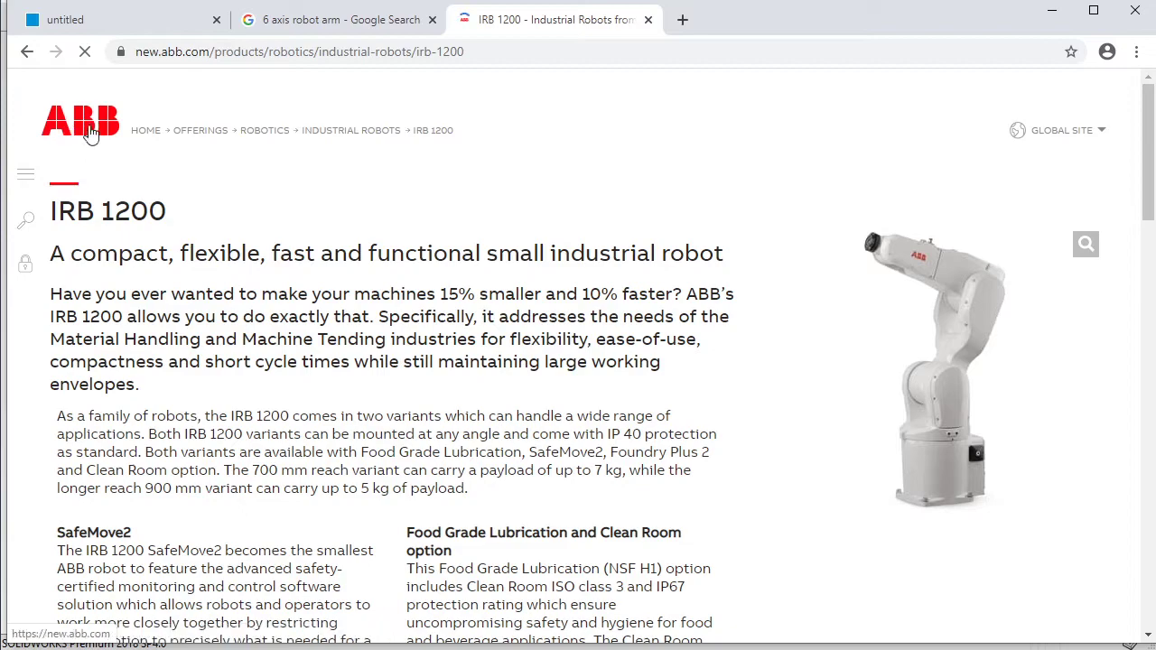
drag(55, 211, 165, 221)
click(205, 233)
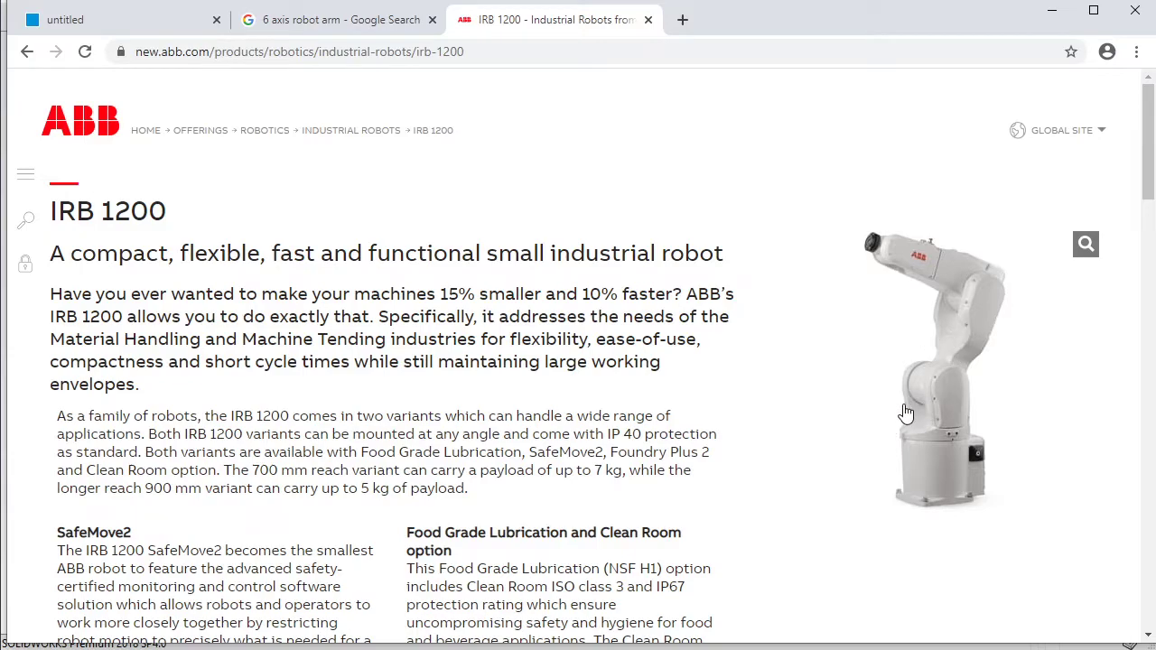
scroll(691, 425, down, 2)
scroll(657, 425, down, 5)
scroll(658, 426, down, 5)
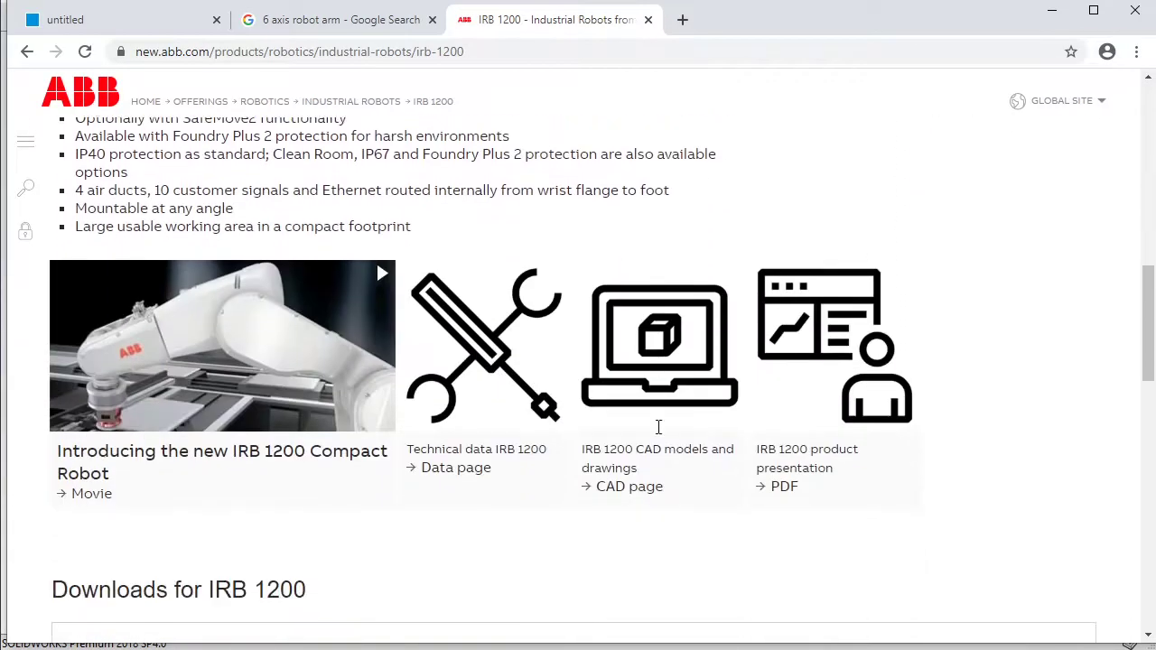
scroll(658, 426, down, 2)
scroll(677, 433, up, 1)
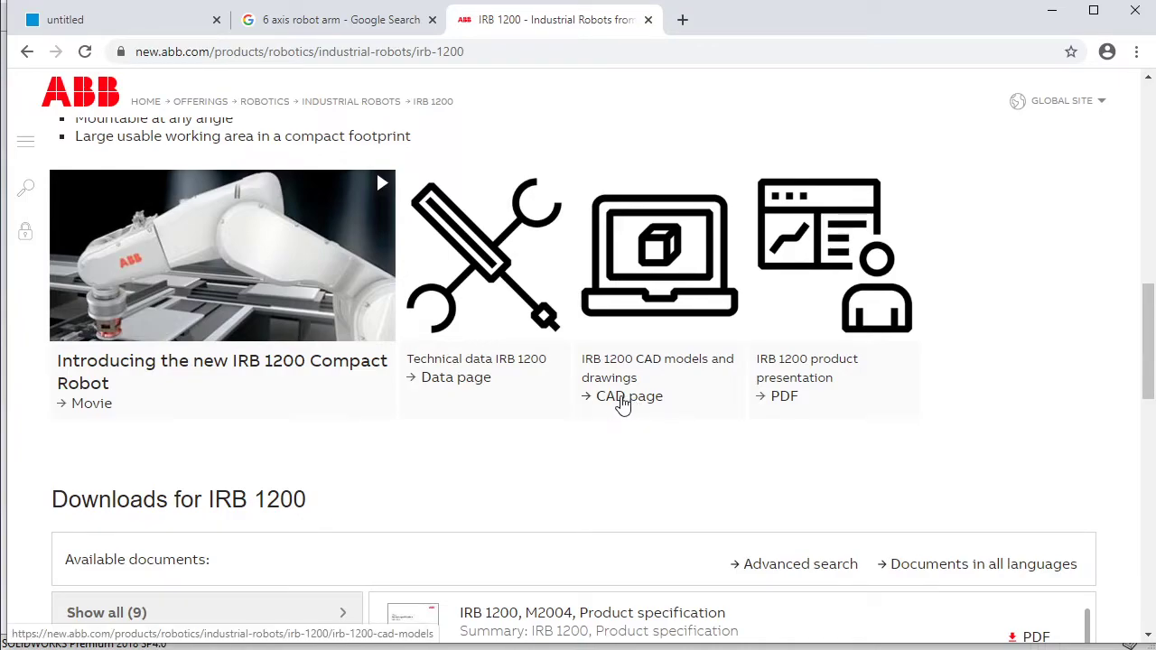
Download the complete IRB 1200 STEP CAD model zip from ABB's CAD models page
click(623, 403)
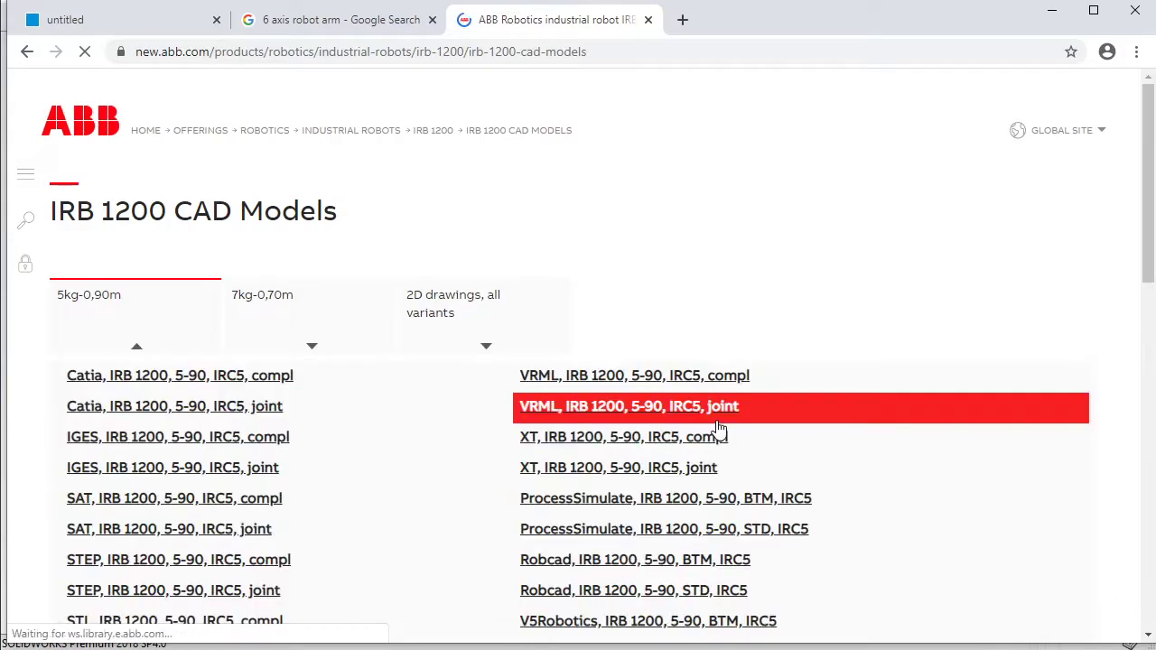
scroll(705, 361, down, 1)
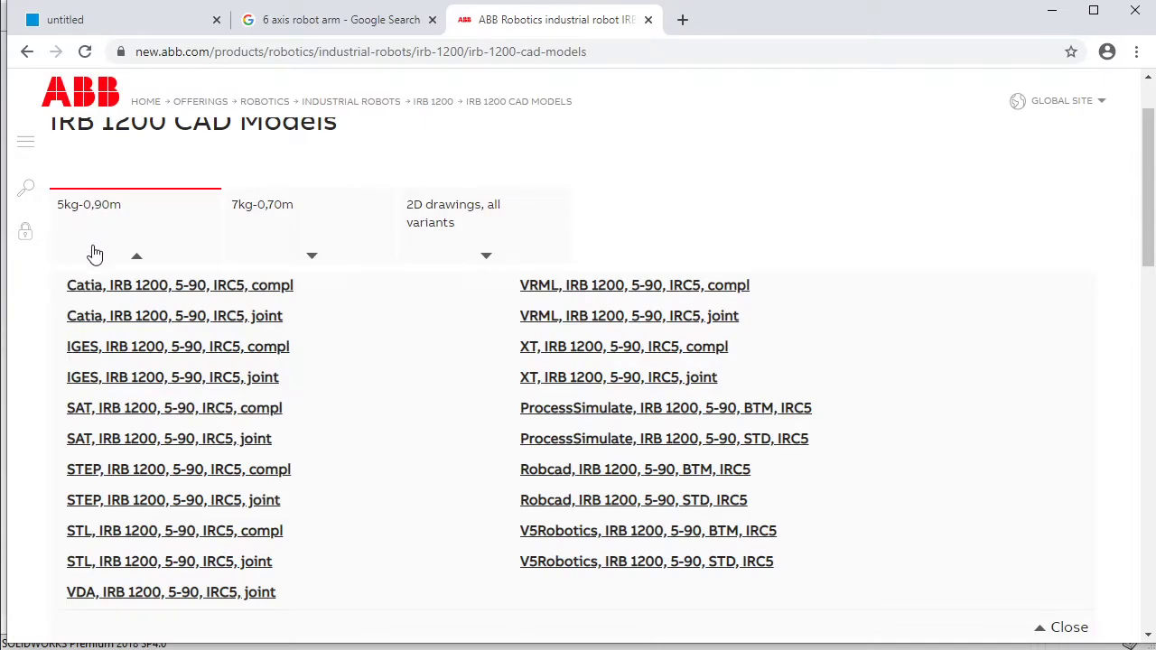
click(149, 478)
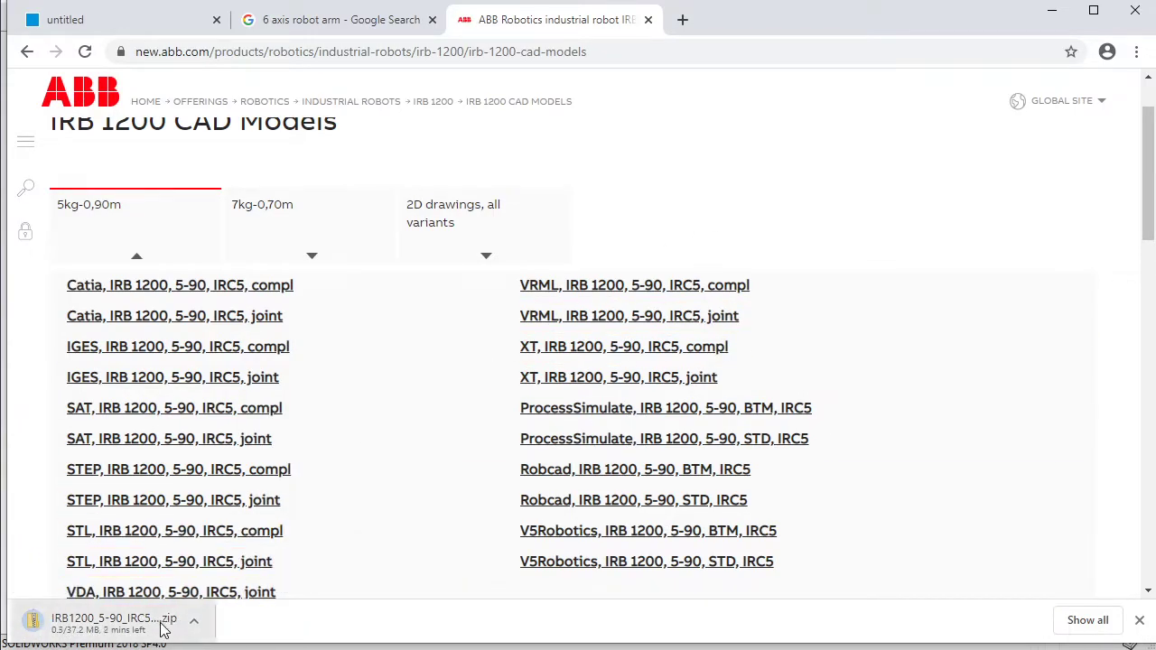
Browse the ABB IRB 1200 downloads page while the CAD zip downloads
scroll(327, 468, down, 5)
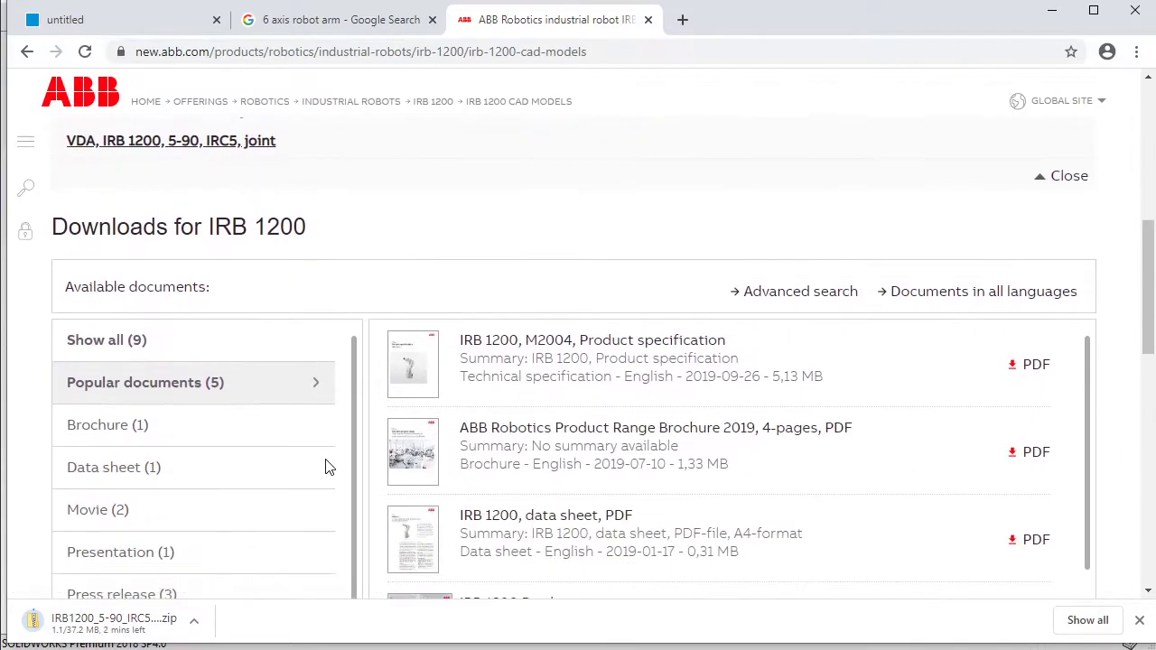
scroll(388, 238, up, 5)
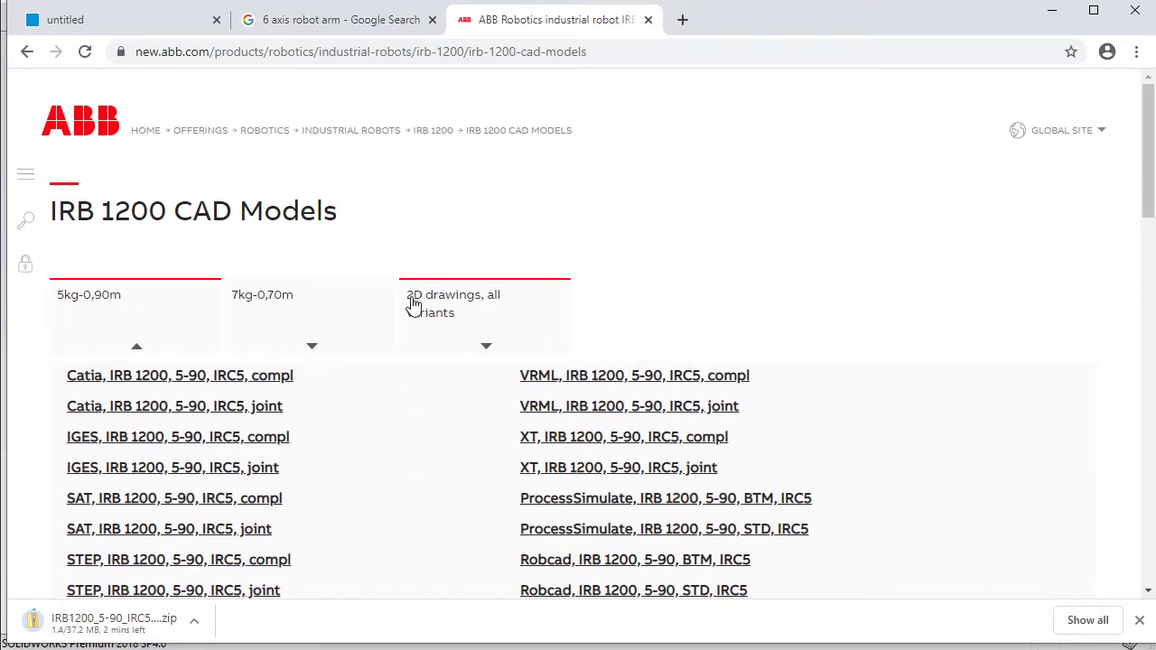
scroll(442, 464, down, 5)
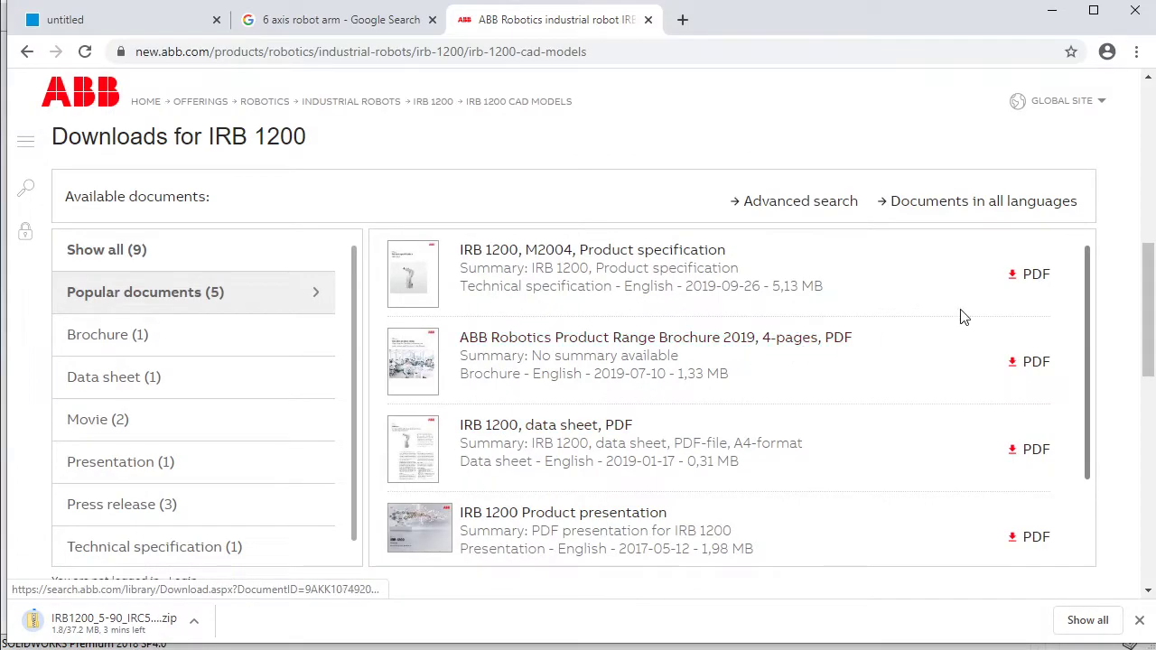
scroll(650, 275, down, 1)
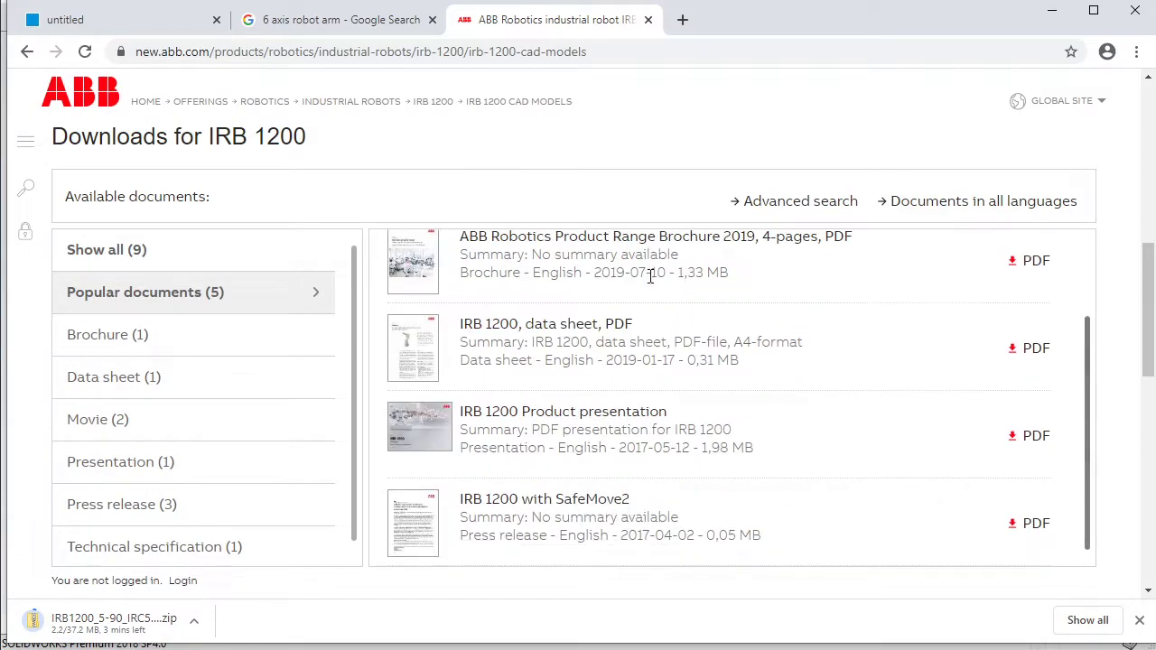
scroll(650, 276, up, 1)
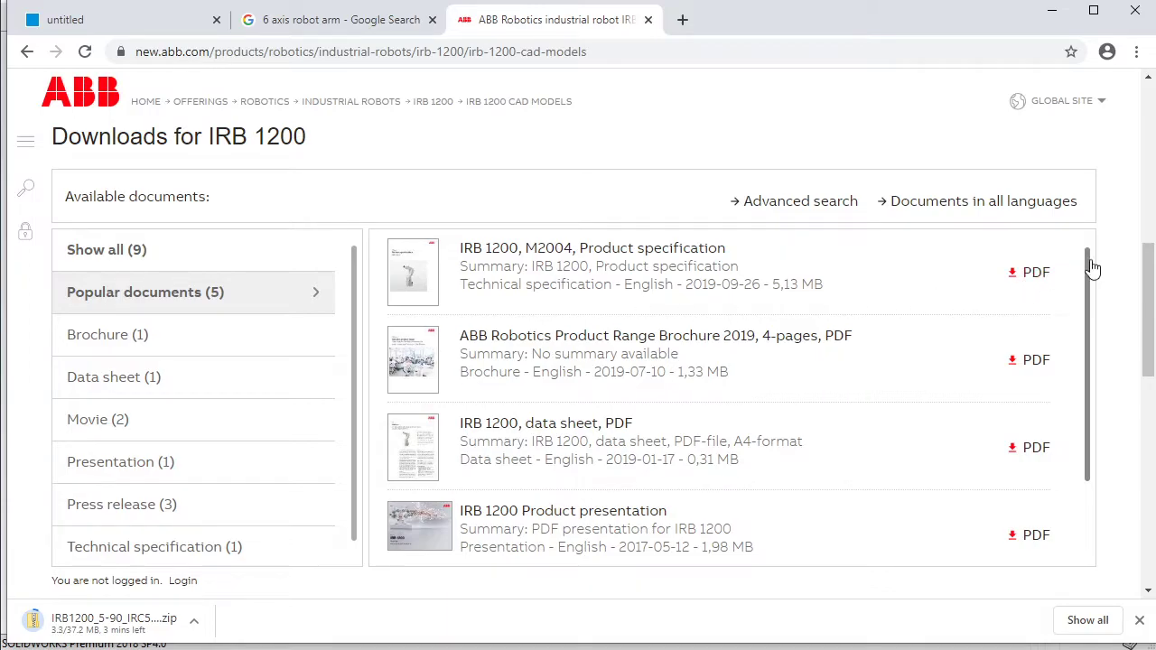
drag(1087, 260, 1083, 379)
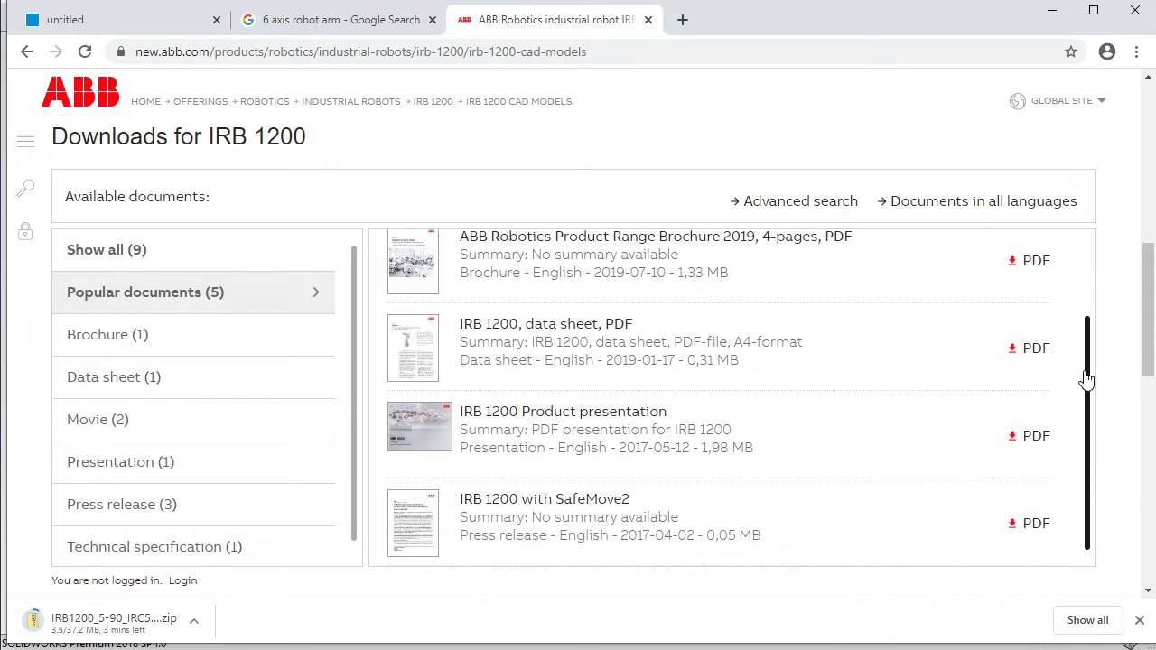
drag(1083, 328, 1083, 258)
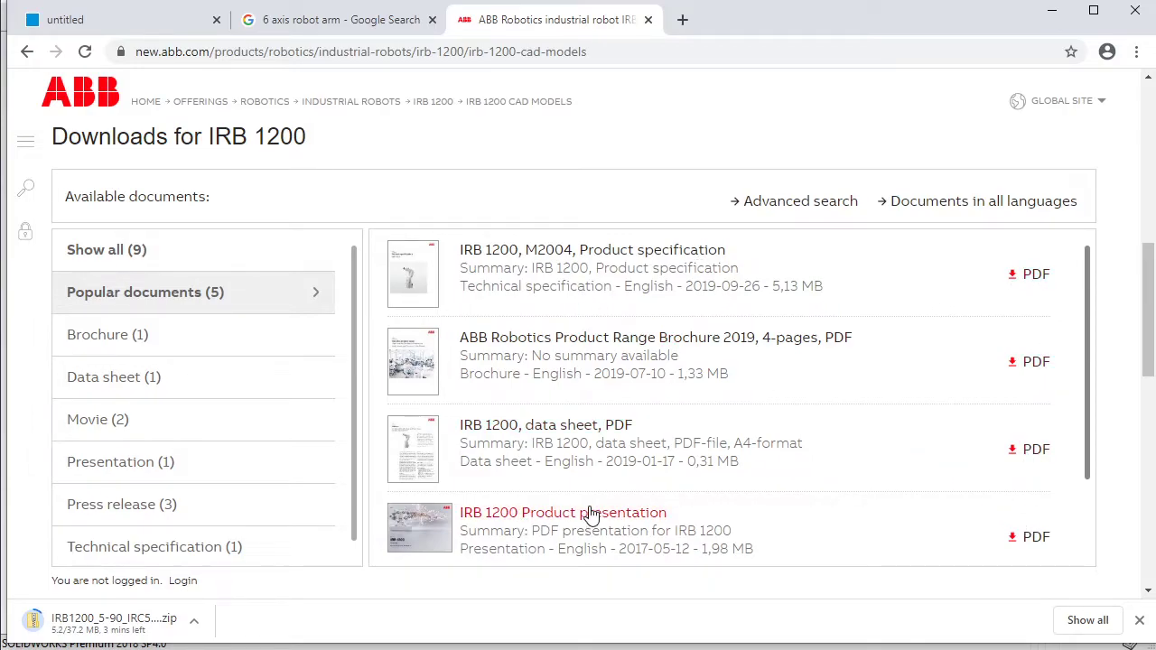
scroll(587, 516, up, 5)
scroll(639, 380, down, 1)
scroll(630, 482, down, 2)
scroll(697, 400, down, 2)
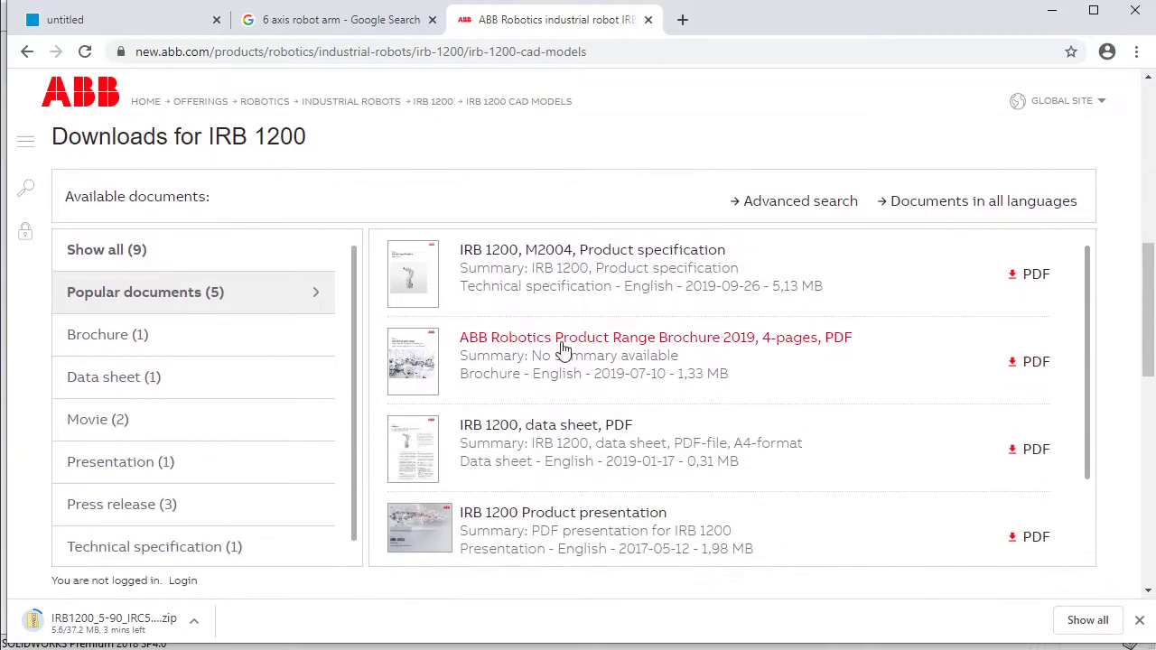
scroll(632, 352, down, 1)
scroll(632, 352, up, 1)
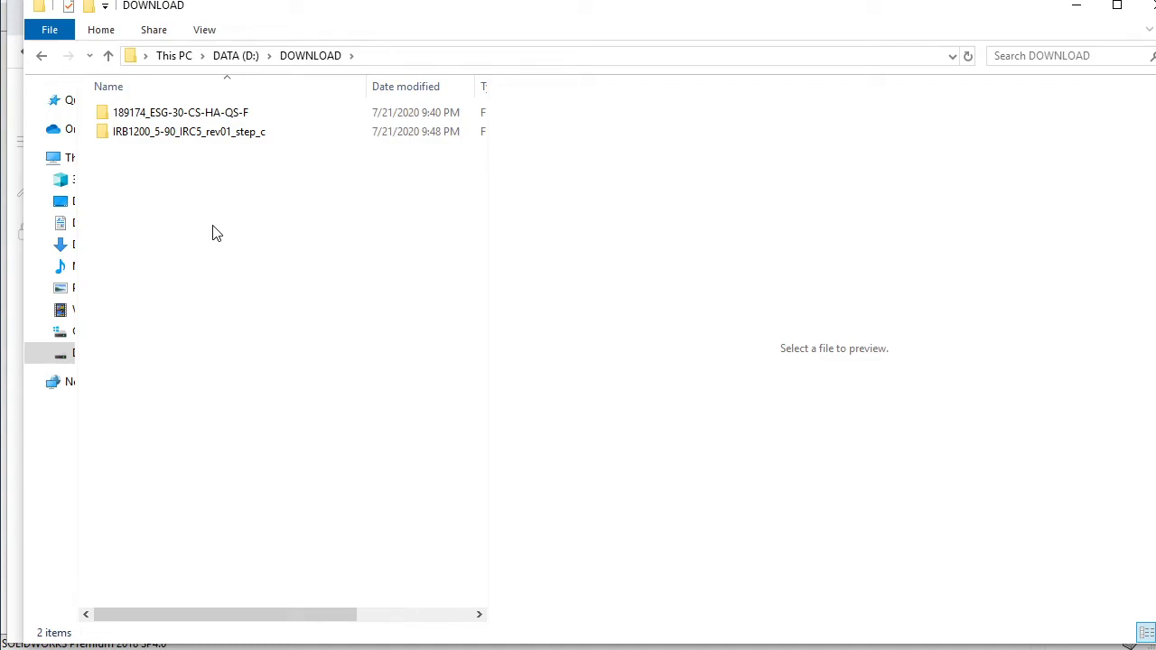
Copy the IRB1200_5-90_IRC5_rev01_step_c and 189174_ESG-30-CS-HA-QS-F folders, then select Solidworks Training on DATA (D:)
click(150, 140)
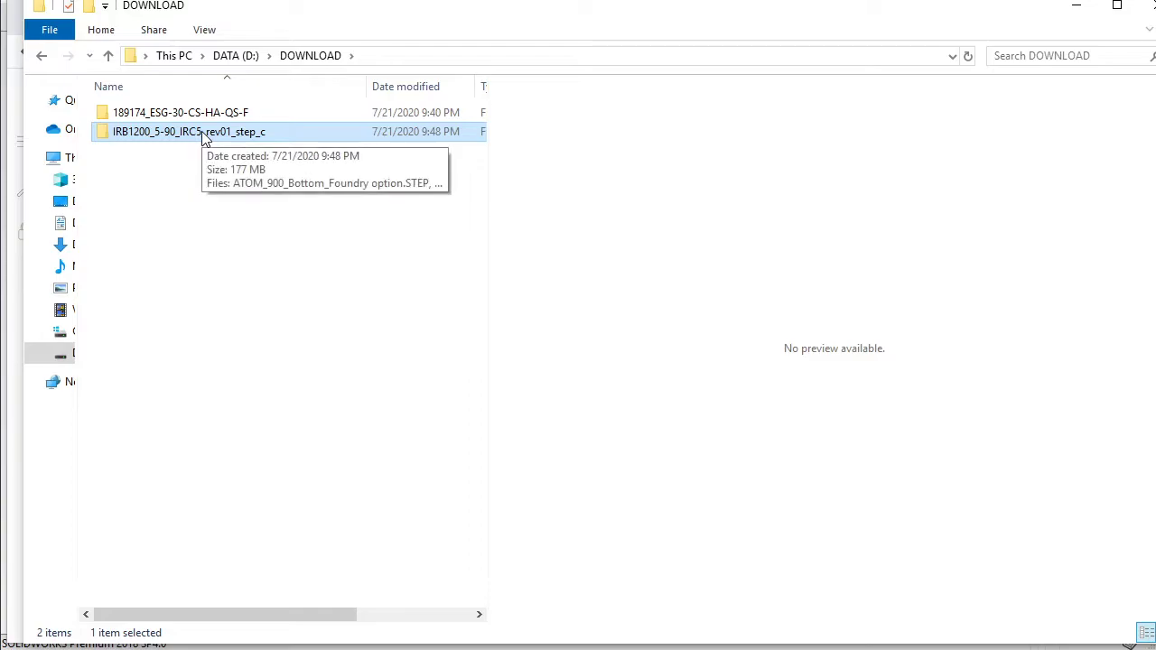
click(144, 116)
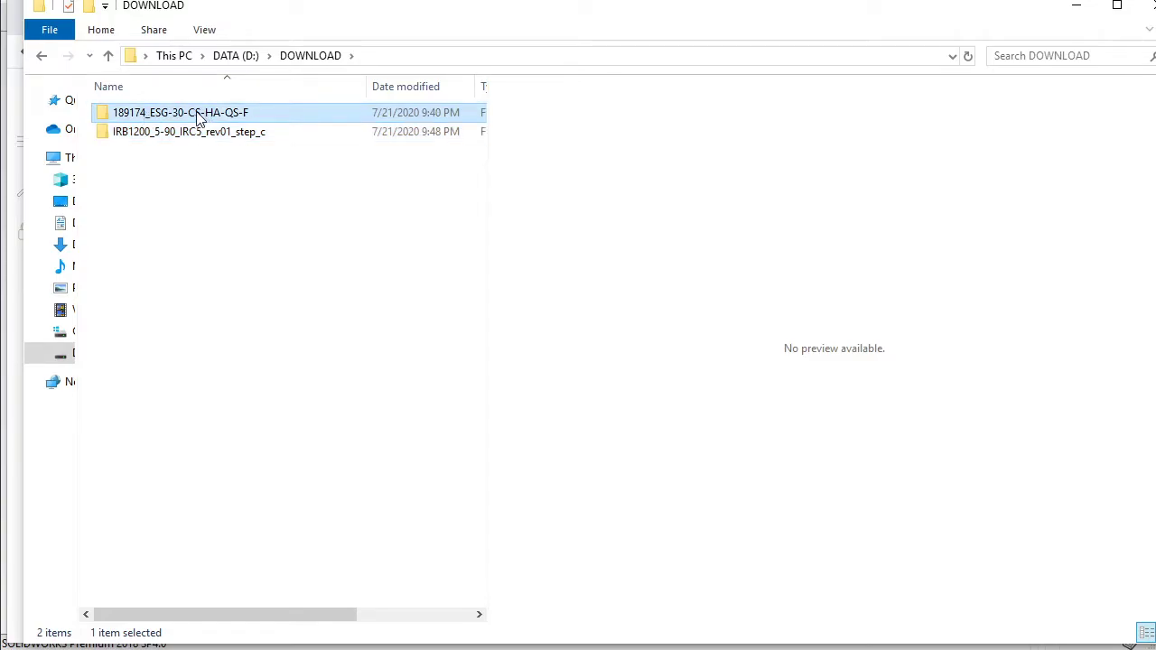
mouse_move(230, 118)
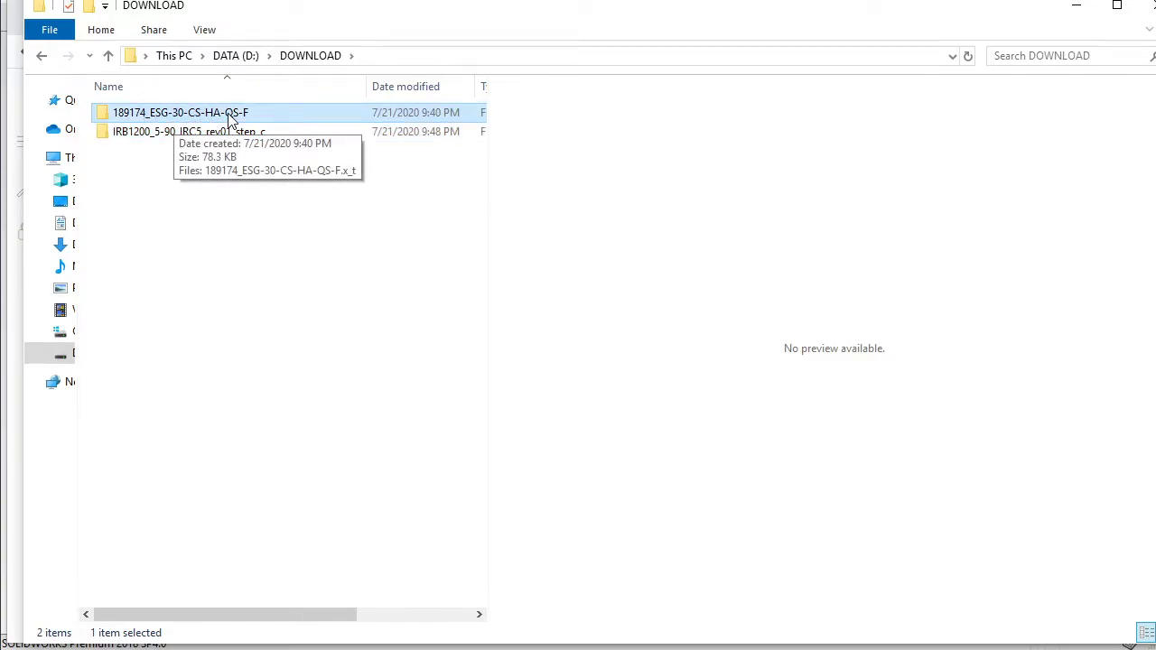
click(211, 224)
click(140, 110)
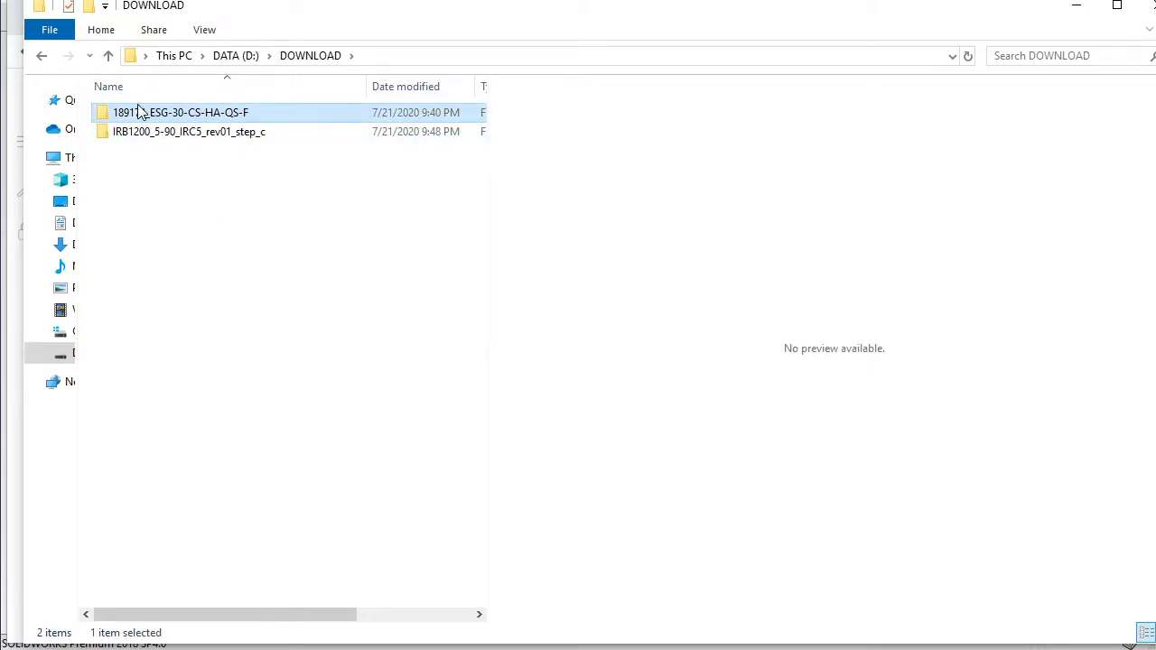
click(231, 185)
click(197, 136)
click(231, 200)
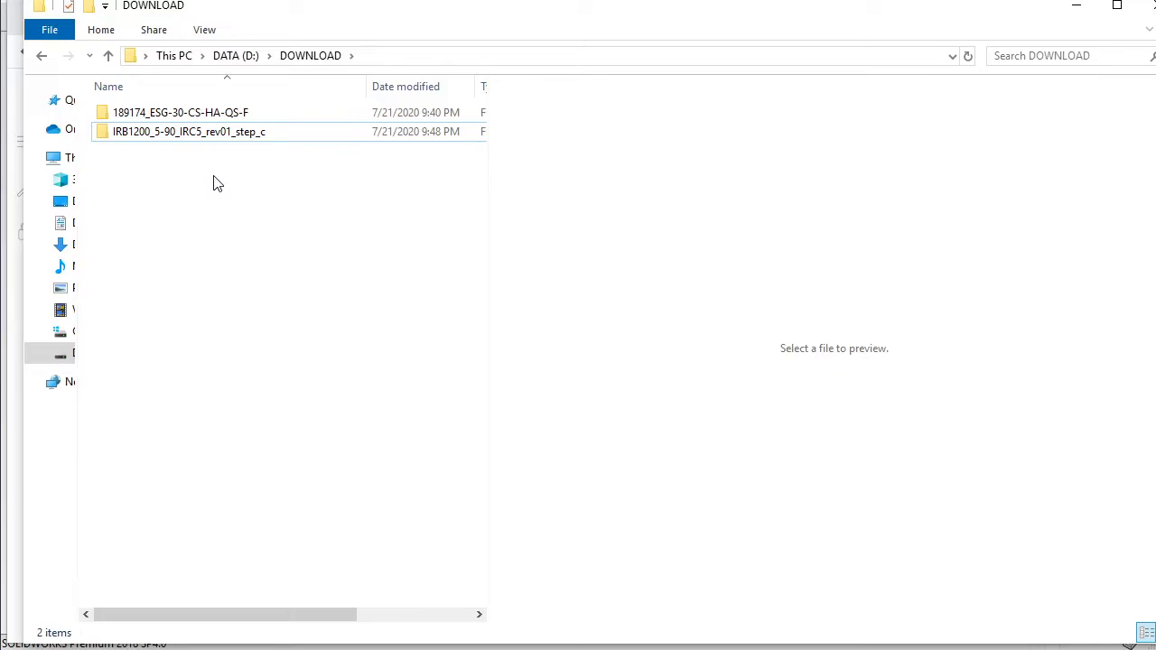
drag(138, 173, 184, 114)
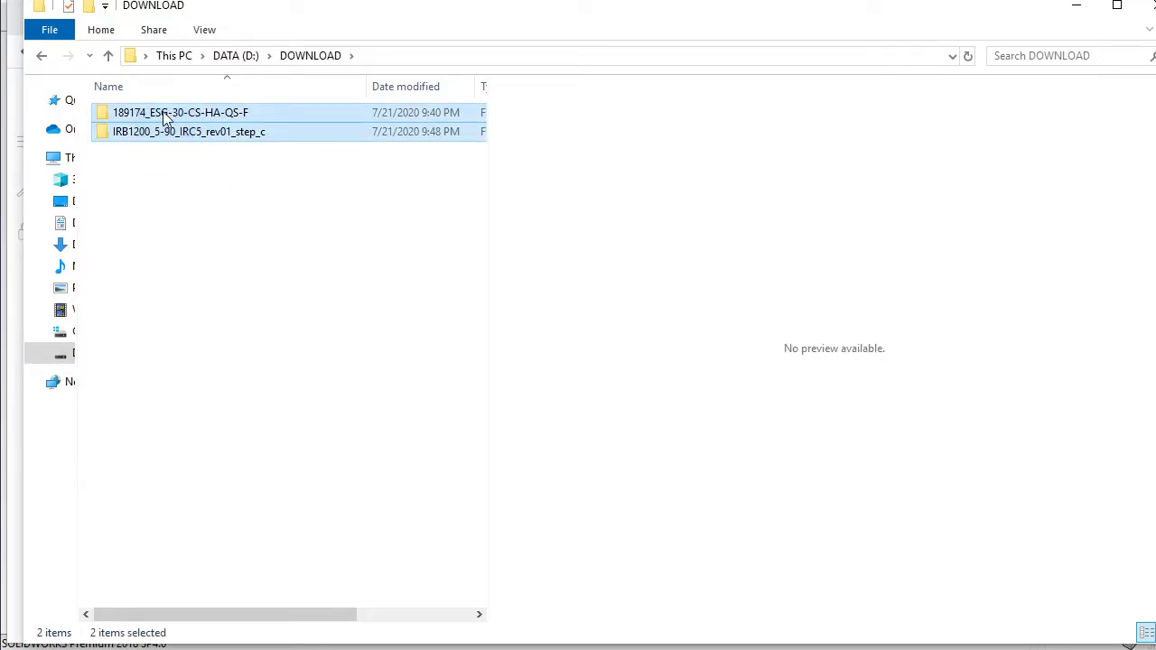
right_click(165, 117)
click(216, 260)
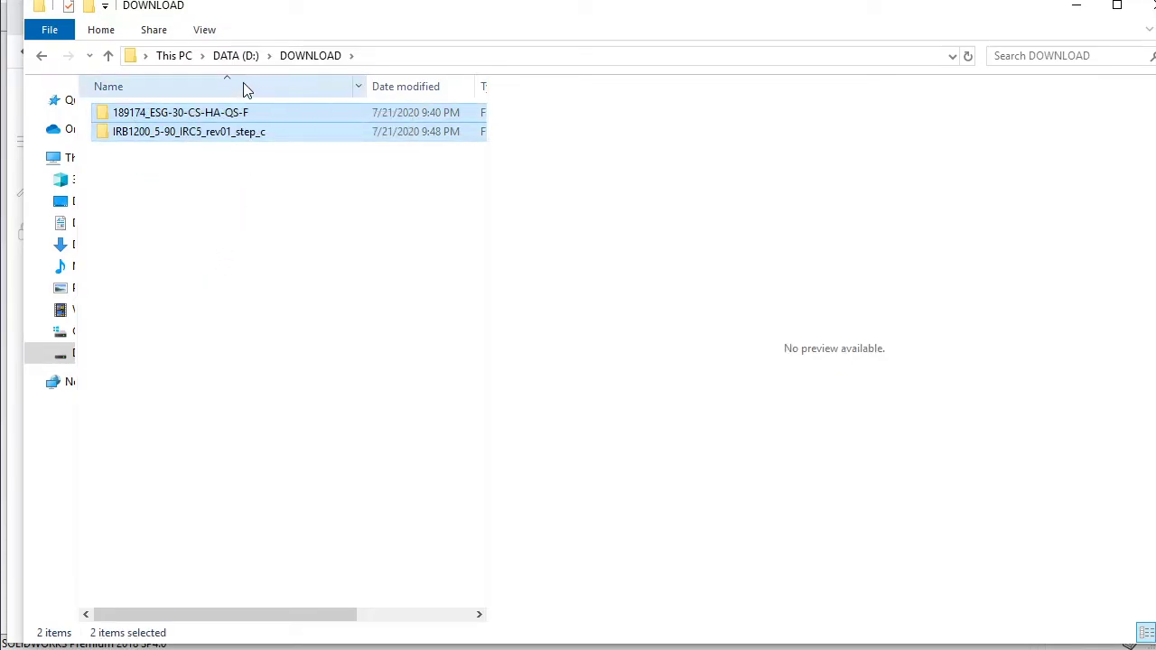
click(235, 55)
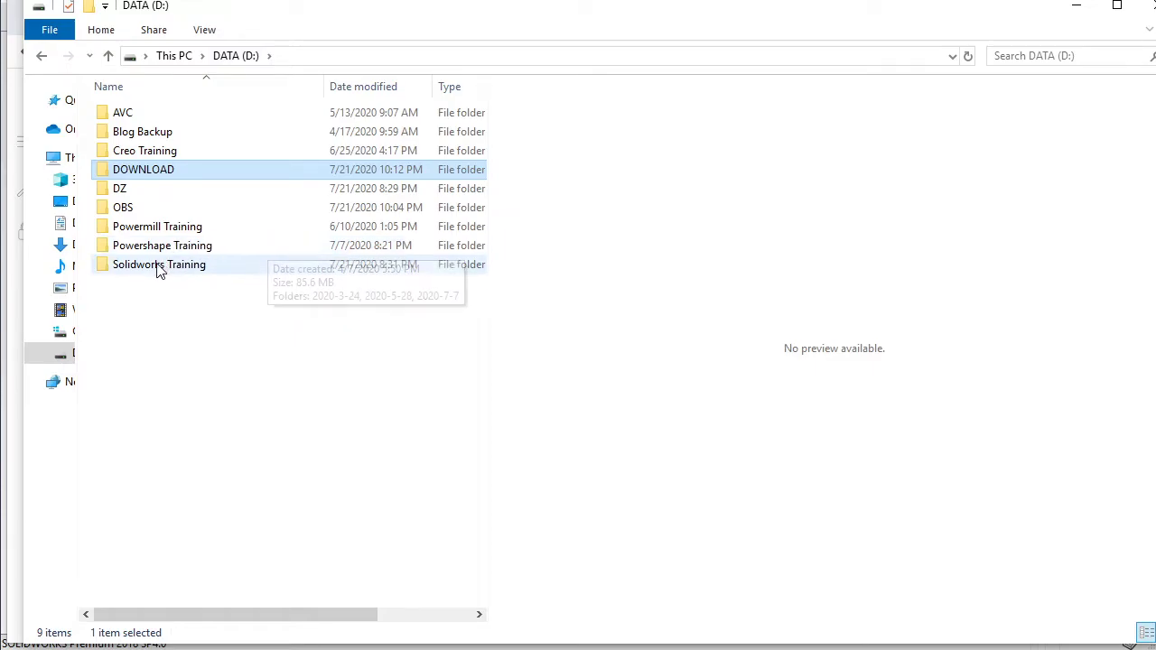
click(158, 267)
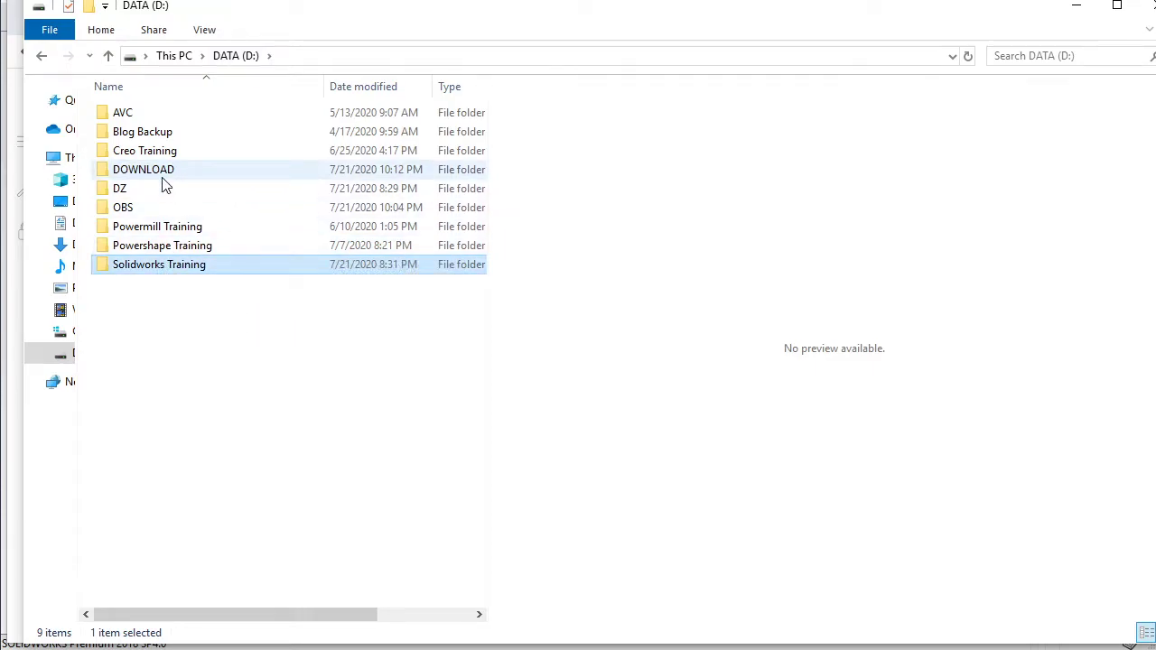
In Solidworks Training > 2020, create and open the folder '2020 - 6-Axis Robot Arm Animation 1'
double_click(159, 265)
double_click(171, 133)
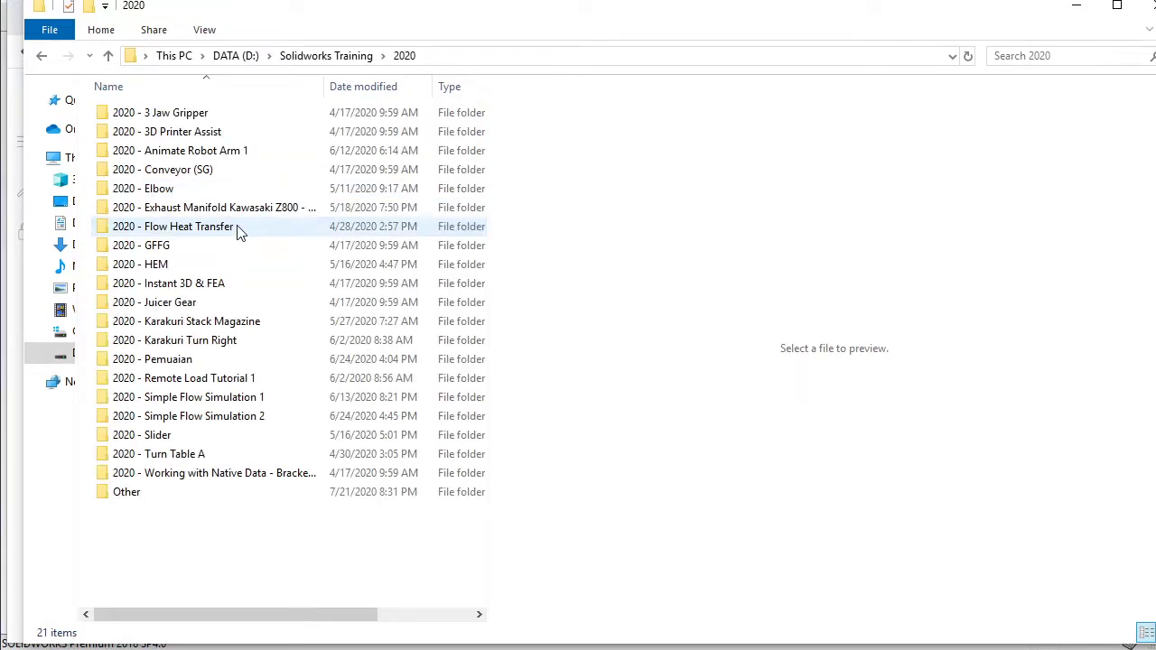
click(91, 8)
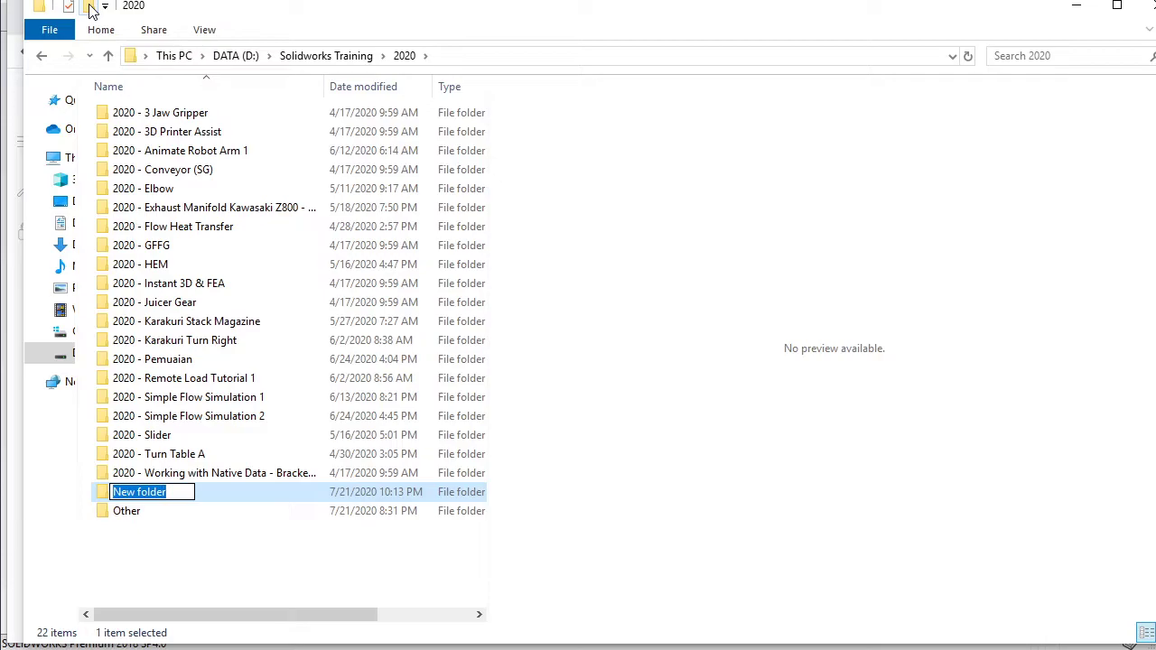
text(2020 - 6-Axis Robot Ar)
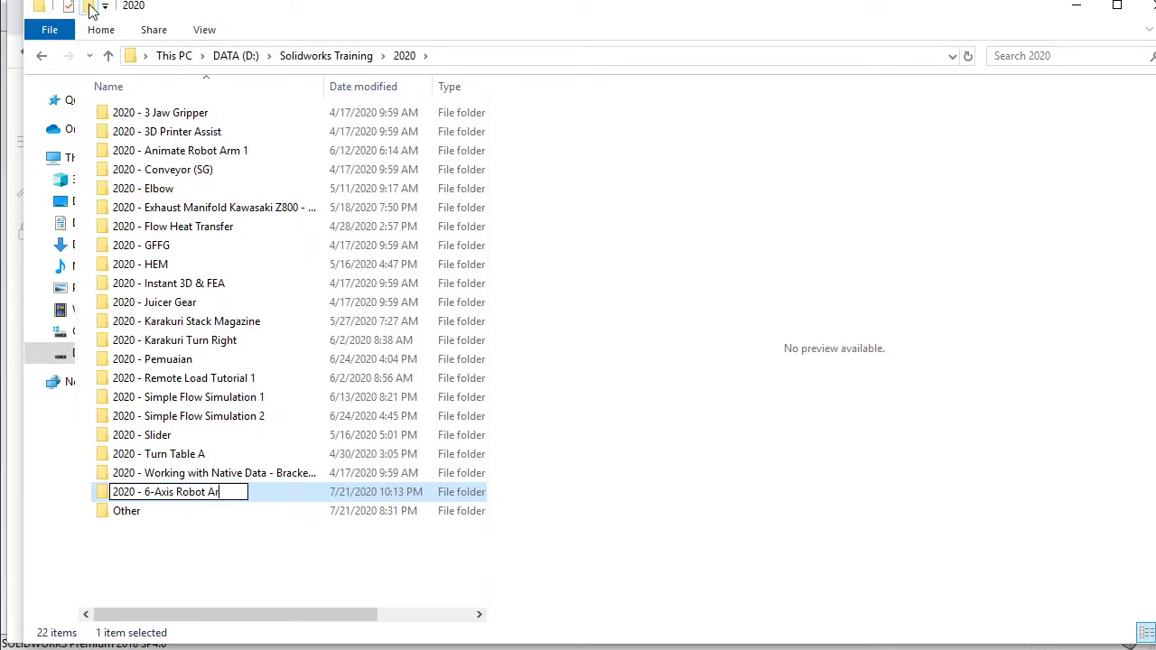
text(m Animation 1)
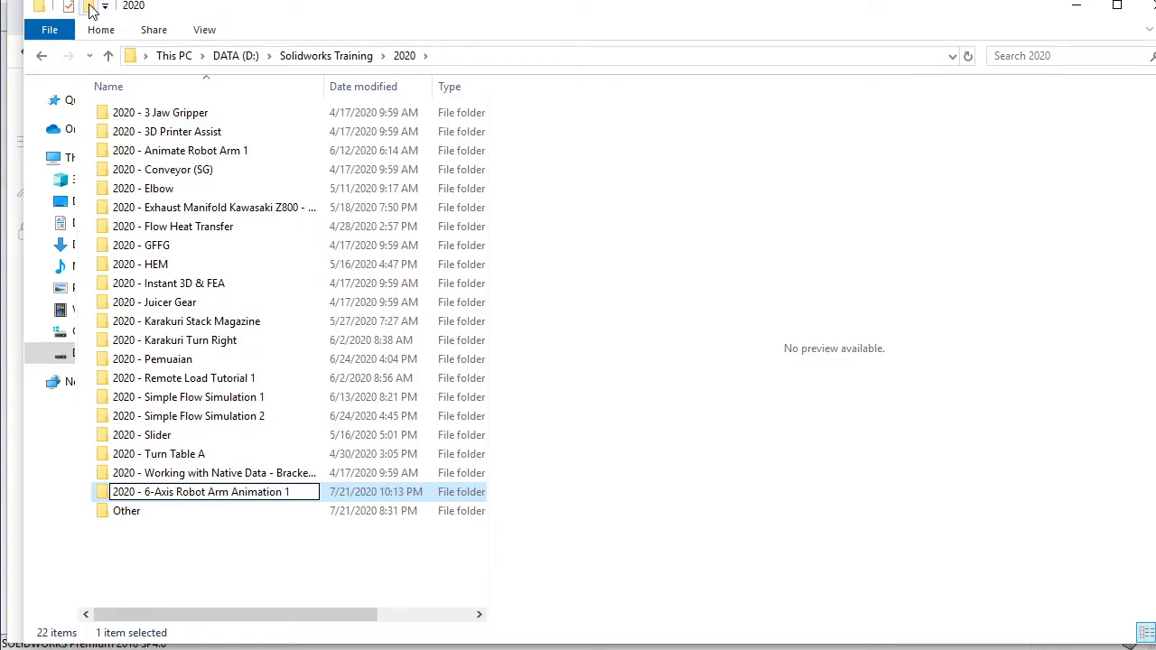
key(Return)
key(Return)
Add the Main Assy, Sub Assy, Parts and STD Parts subfolders inside the project folder
click(89, 8)
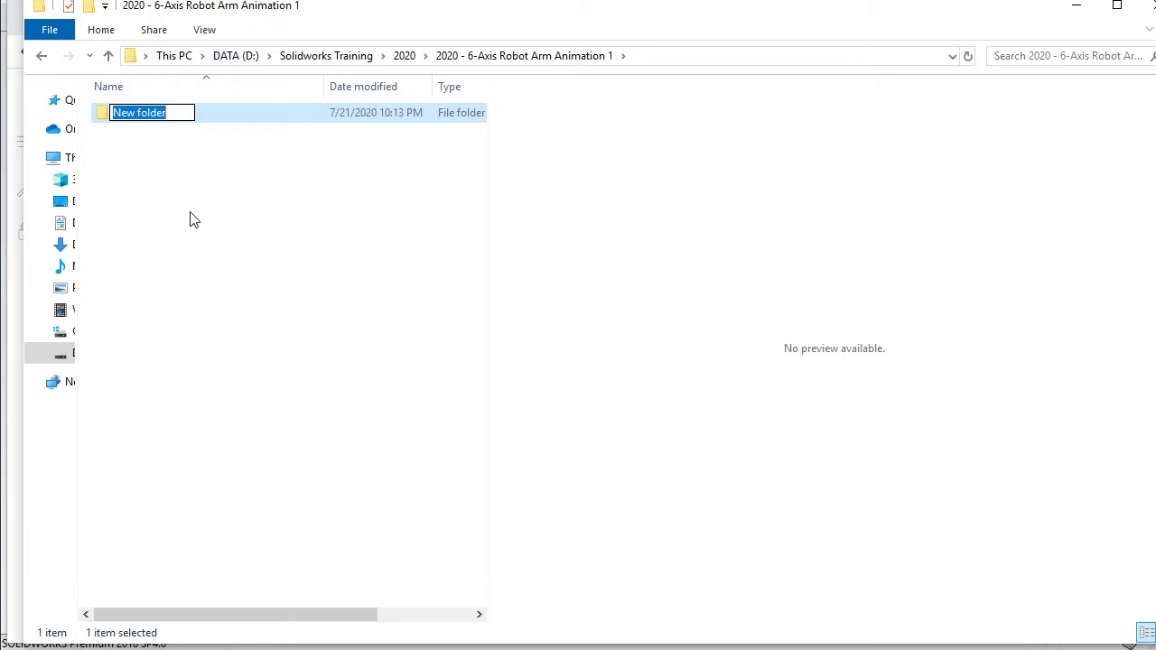
text(Main As)
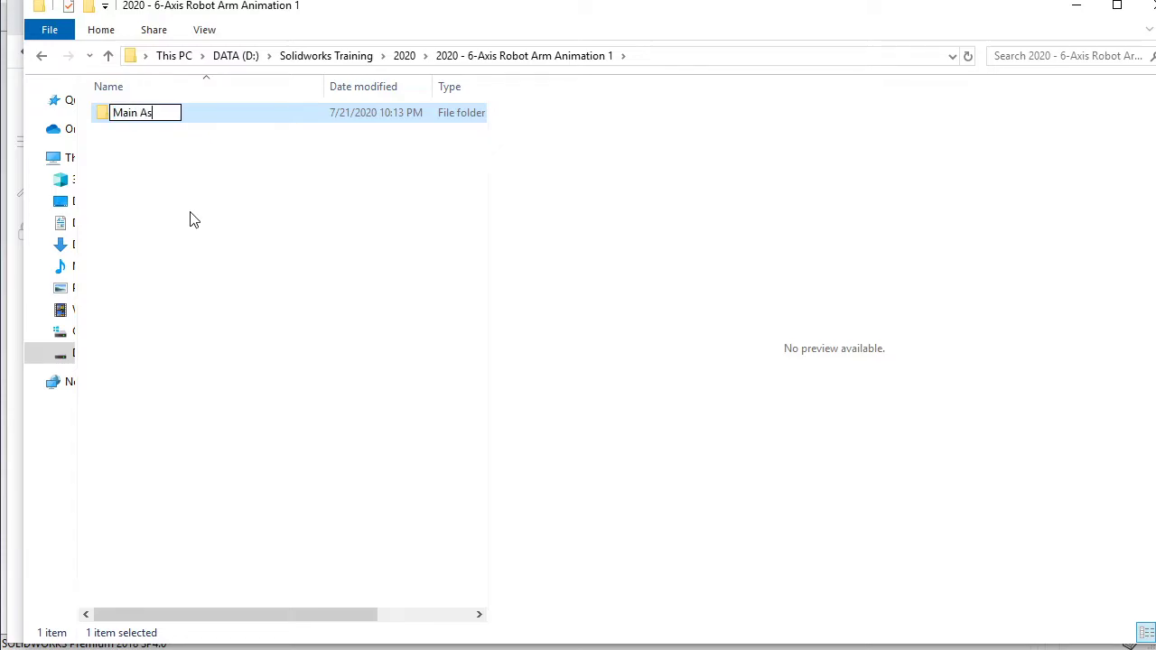
text(sy)
key(Return)
key(ctrl+shift+n)
text(Sub A)
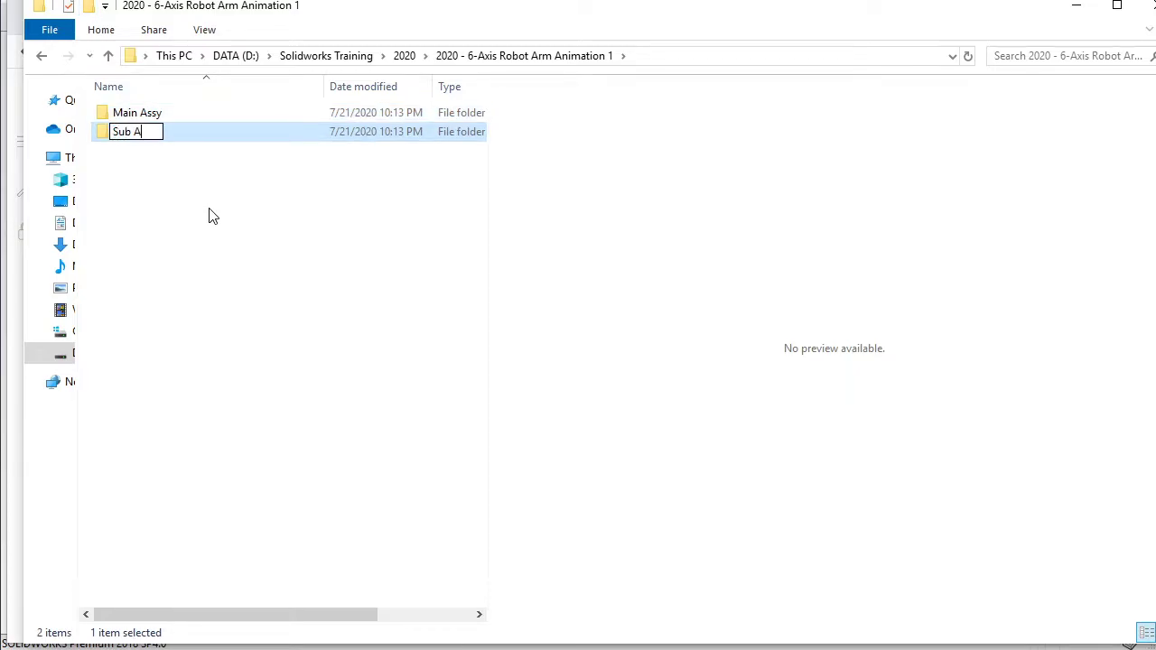
text(ssy)
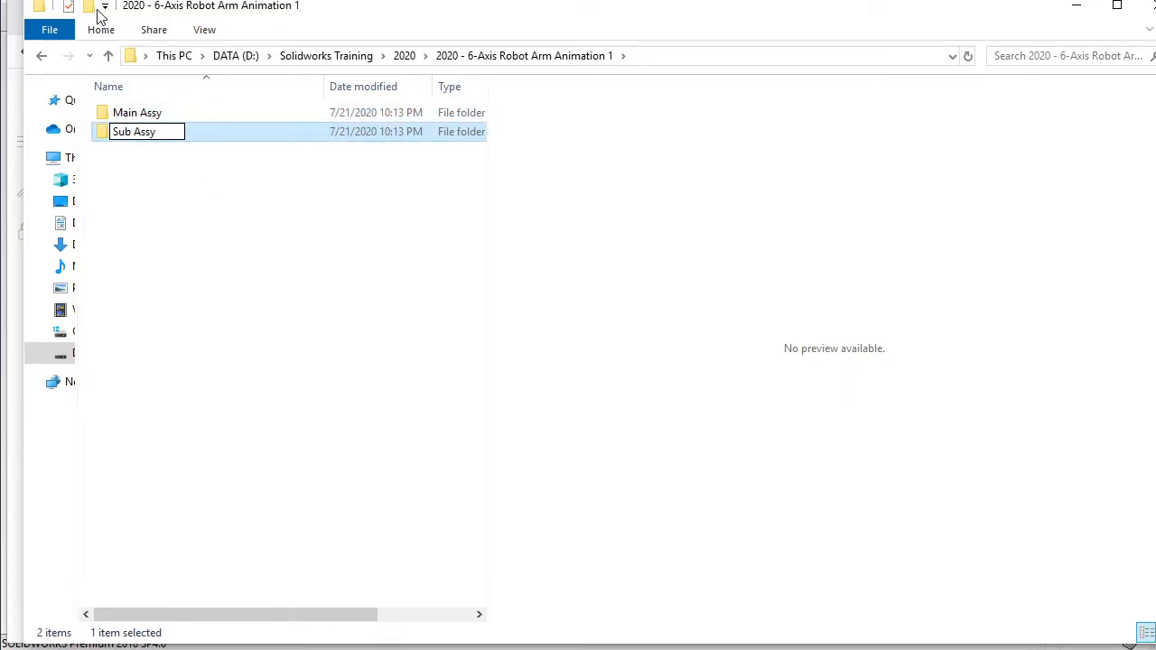
click(89, 7)
text(Parts)
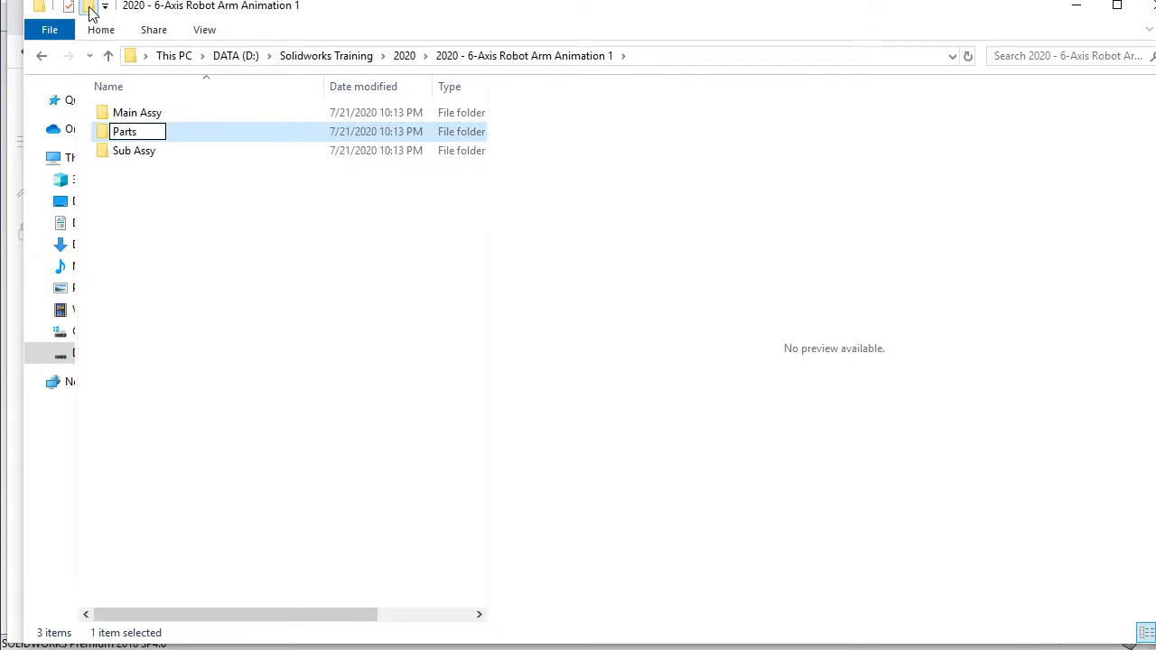
click(89, 7)
text(STD Parts)
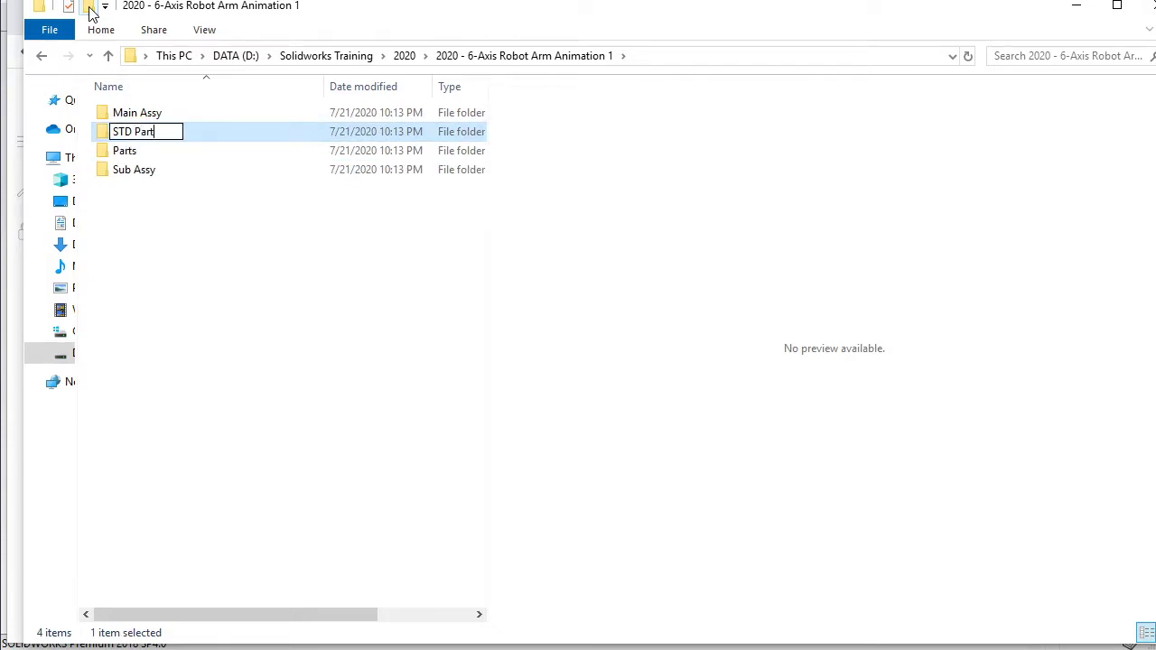
click(183, 261)
double_click(173, 160)
Paste the two copied CAD folders into the empty STD Parts folder
right_click(195, 198)
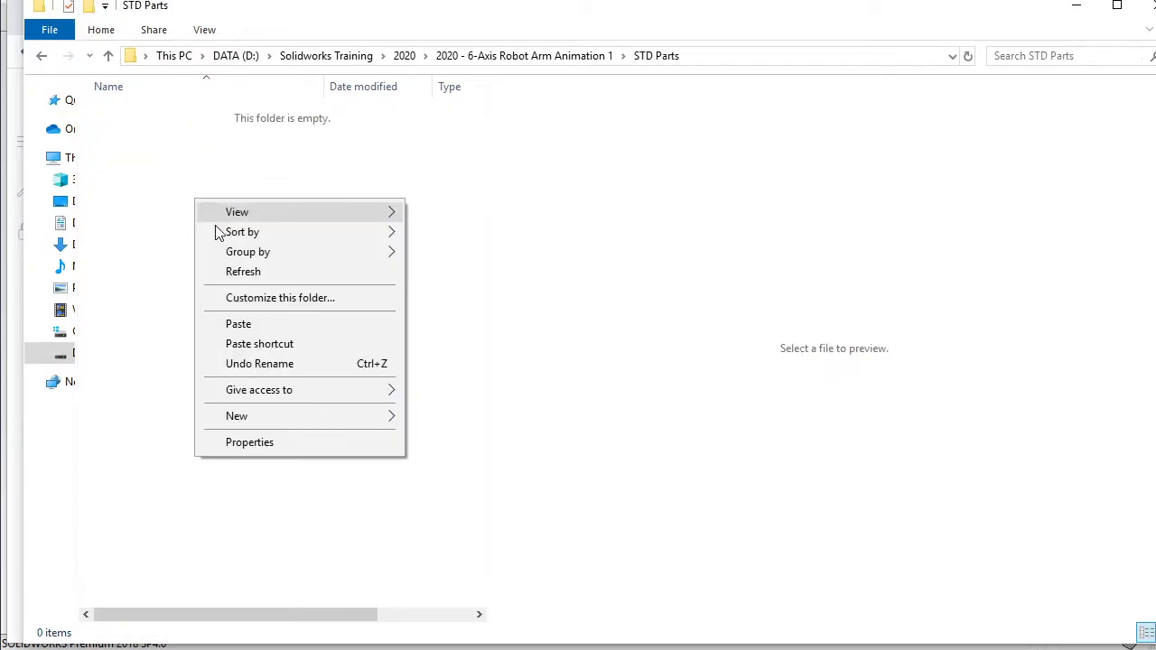
click(250, 323)
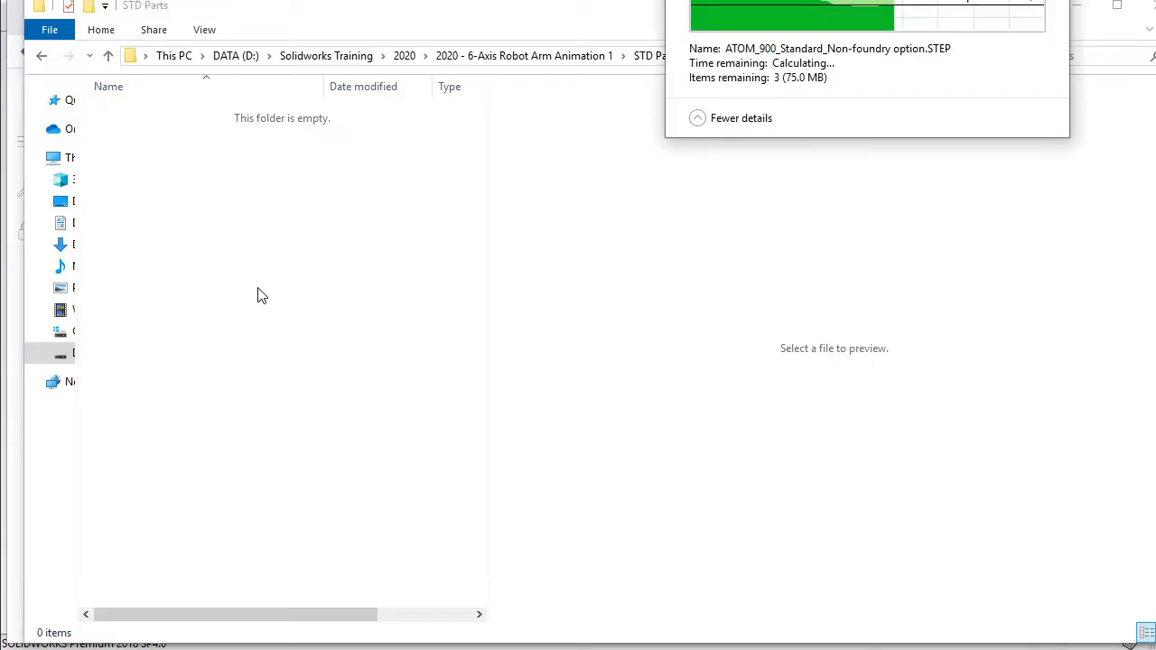
click(262, 286)
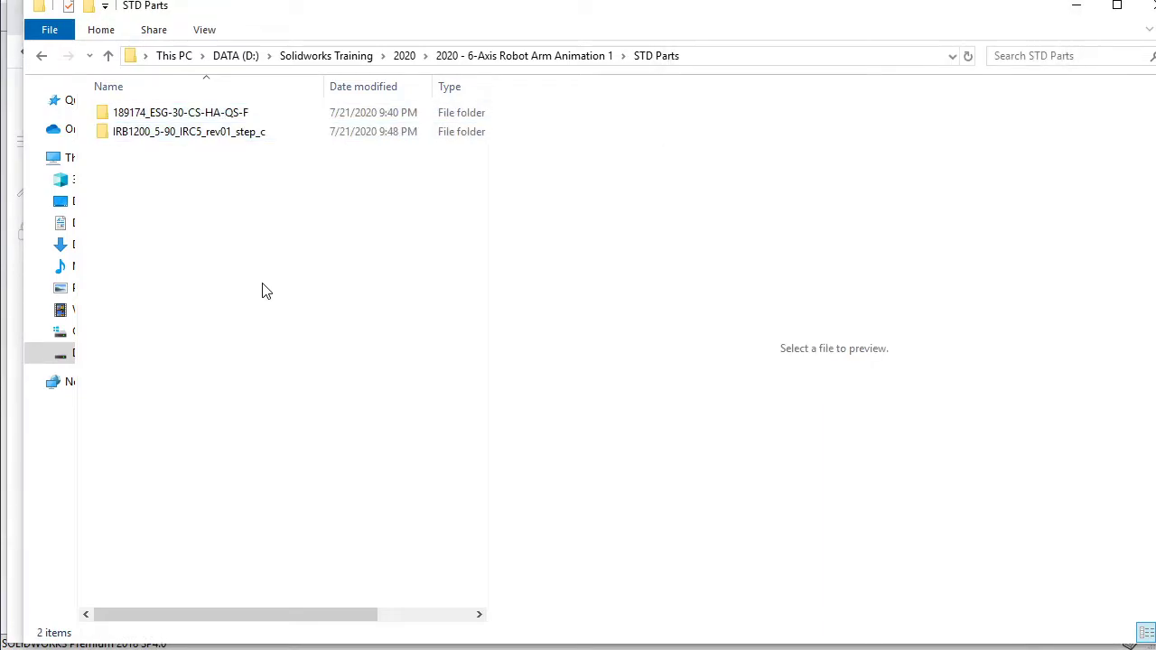
Open IRB1200_5-90_IRC5_rev01_step_c and widen the Name column to show full STEP filenames
double_click(237, 134)
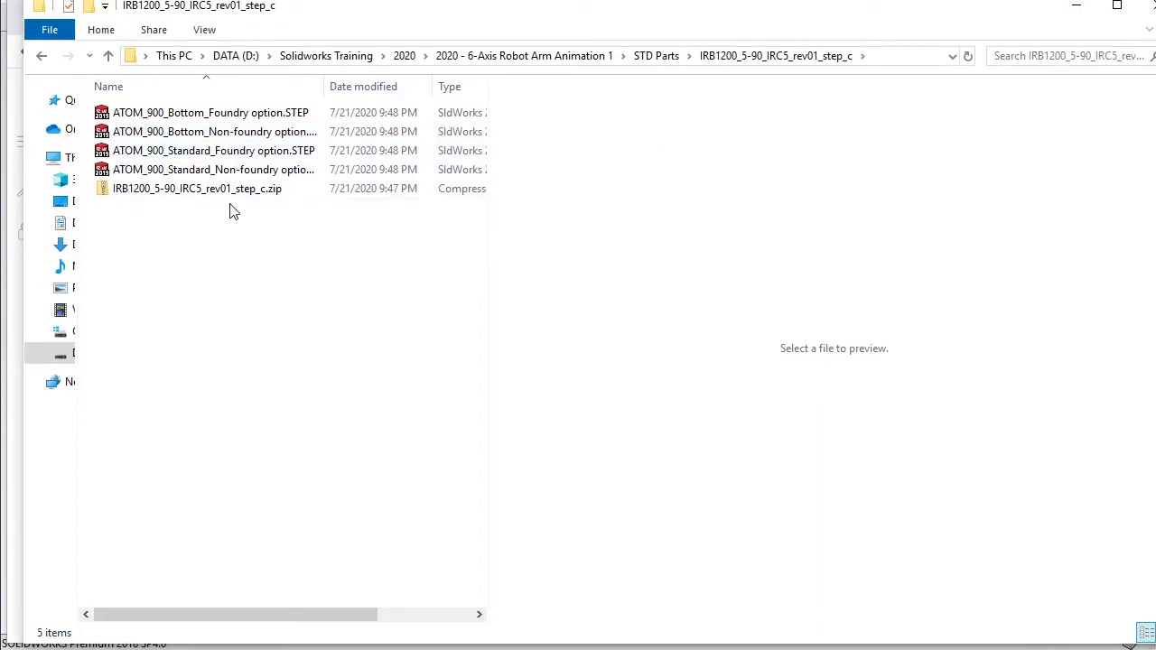
click(316, 85)
drag(323, 87, 377, 88)
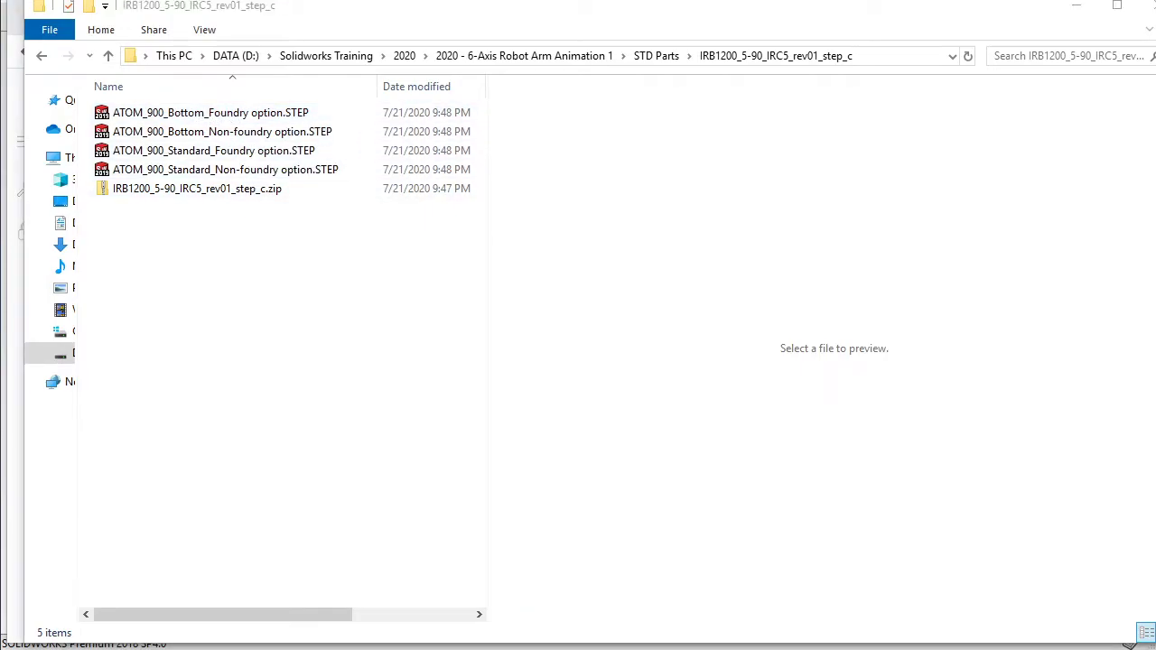
click(683, 19)
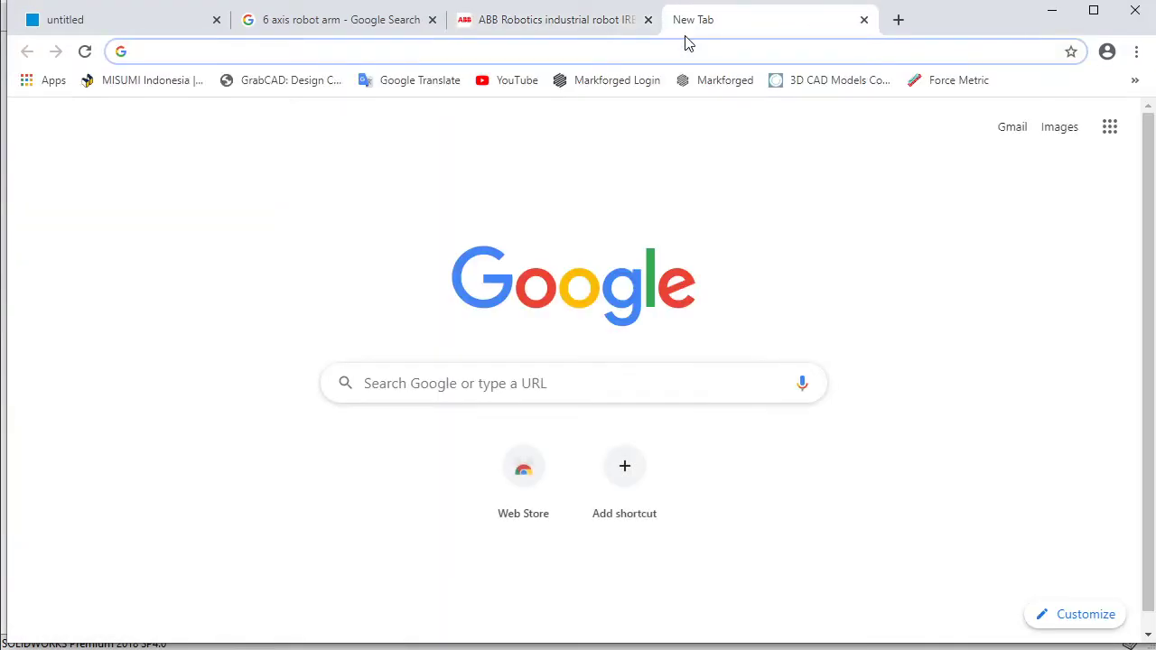
Search Google Images for 'robotic arm in foundry' and preview a foundry robot image
text(robo)
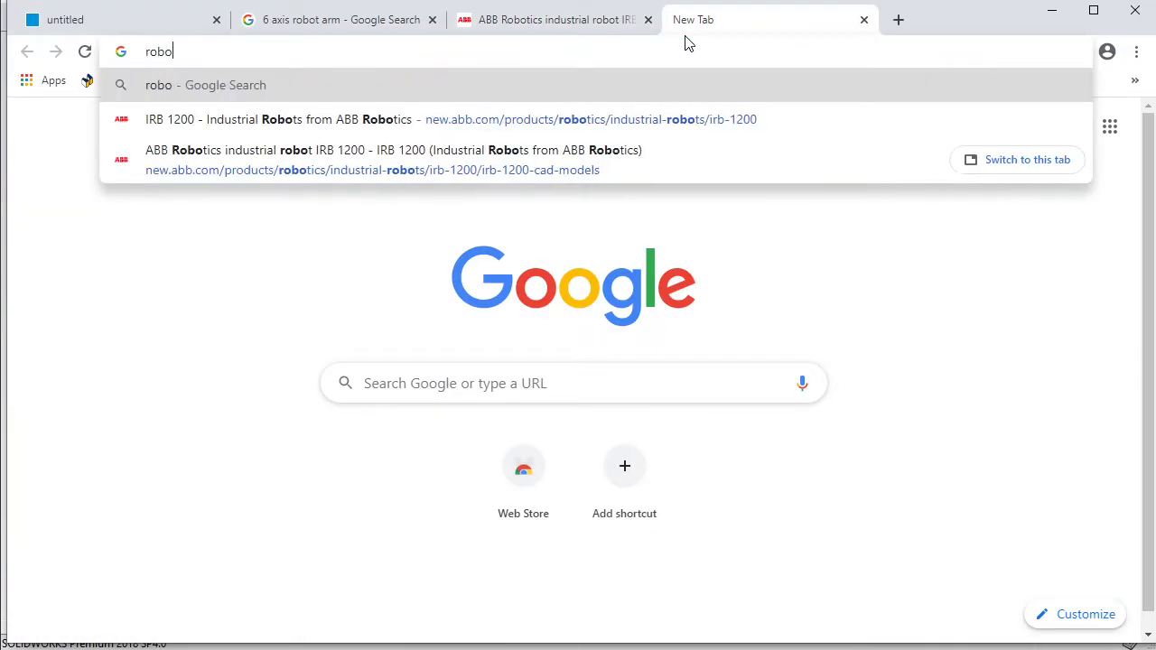
text(tic ar)
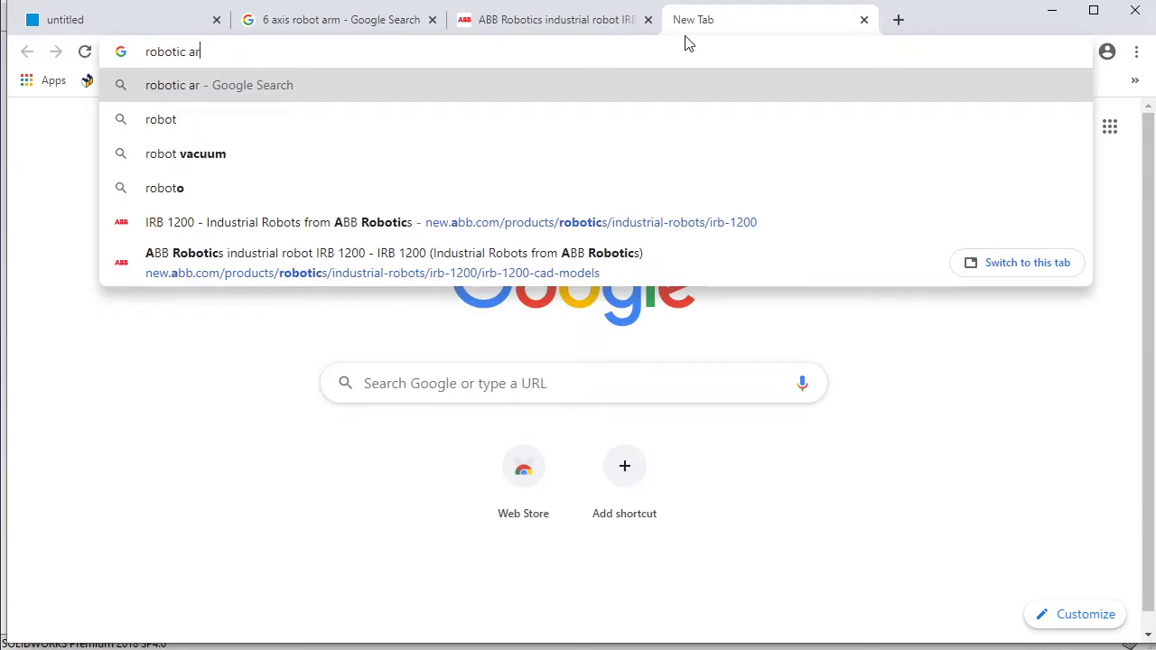
text(m in foun)
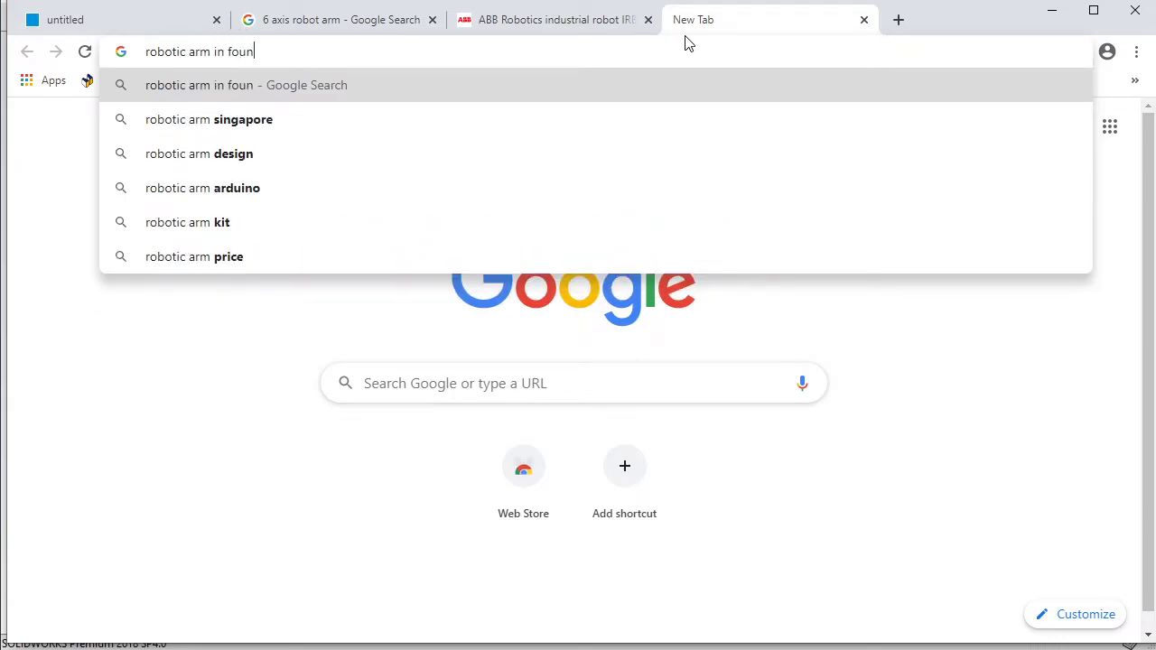
text(dry)
key(Return)
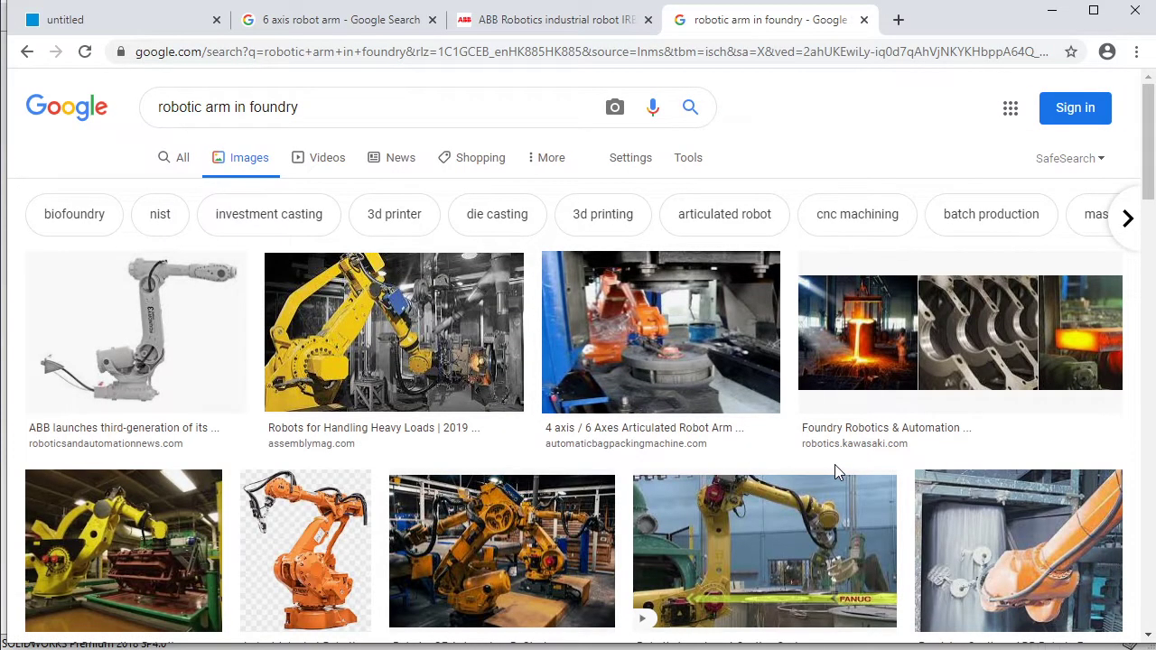
scroll(678, 454, down, 1)
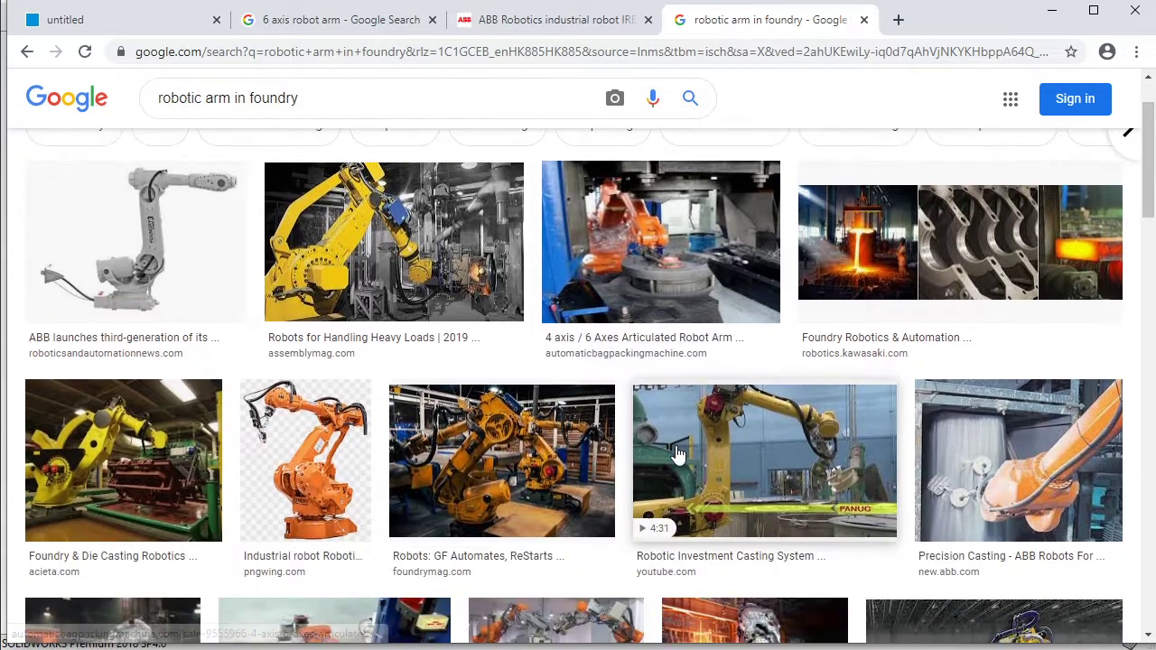
click(703, 249)
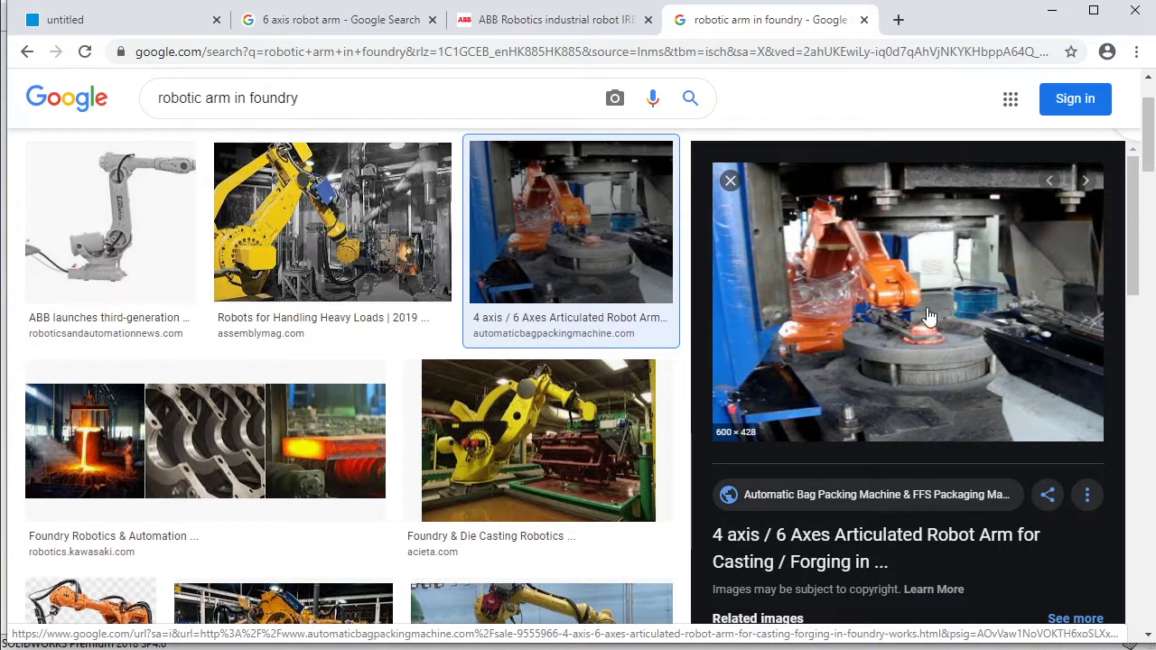
Preview the Pinterest foundry automation and robotics.org die-casting robot images
scroll(926, 402, down, 2)
scroll(928, 400, down, 2)
scroll(890, 413, down, 2)
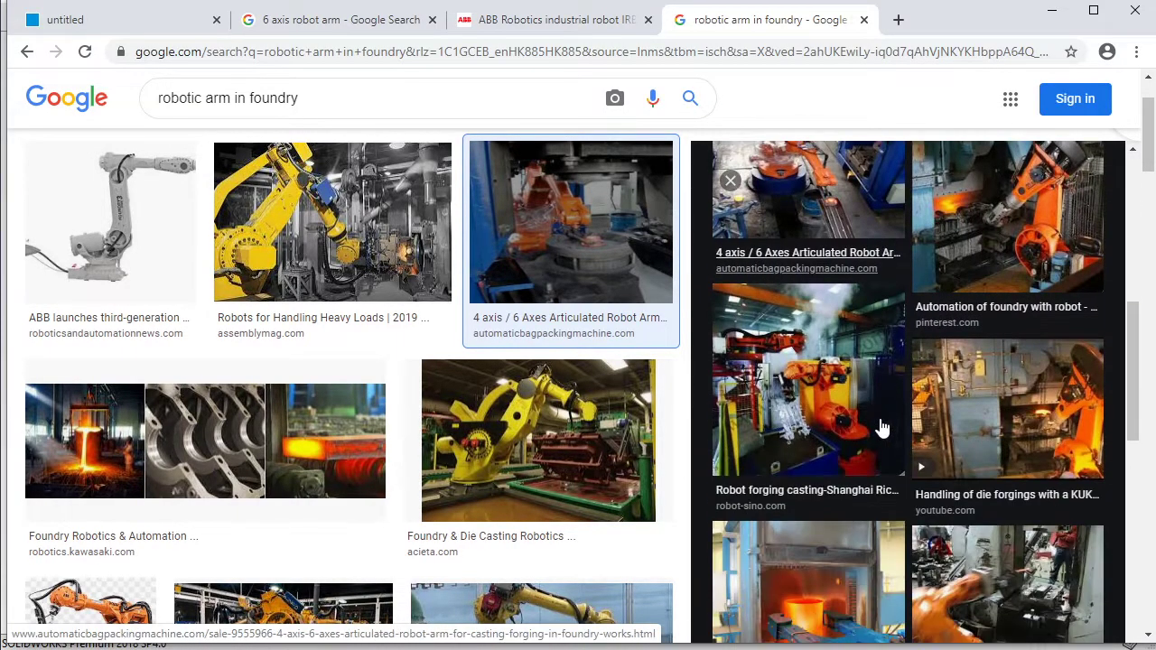
click(988, 307)
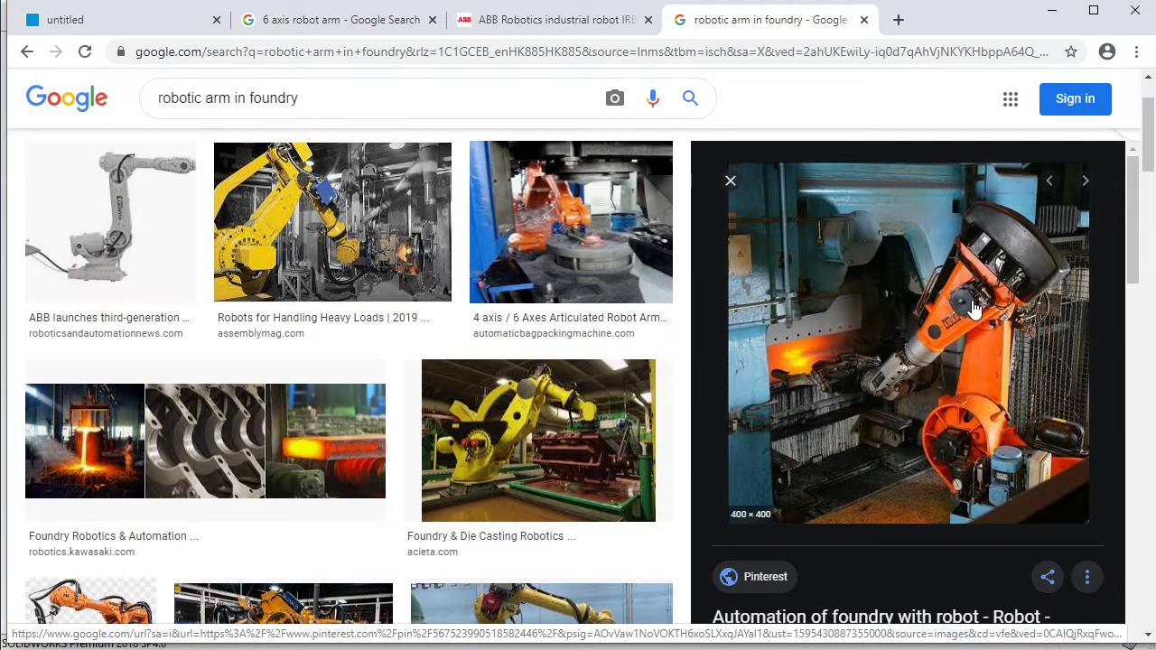
click(731, 180)
scroll(632, 412, down, 3)
click(736, 364)
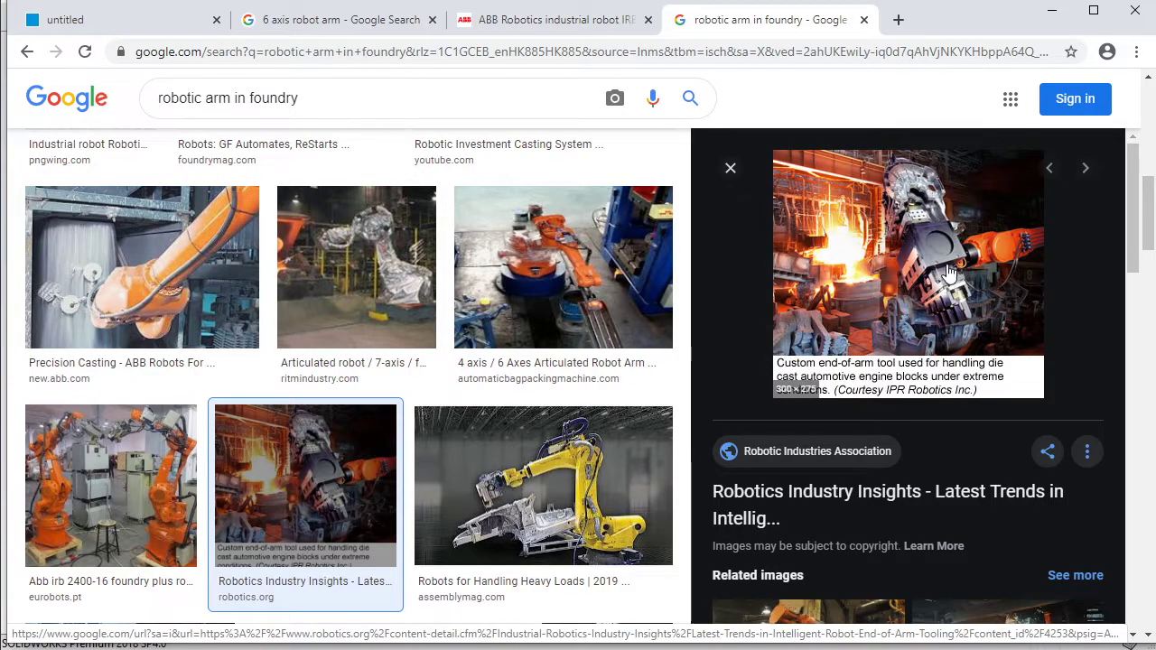
click(731, 168)
Further down, preview the ARMS Inductotherm pouring robot and its related 1000×650 pouring image
scroll(578, 381, down, 5)
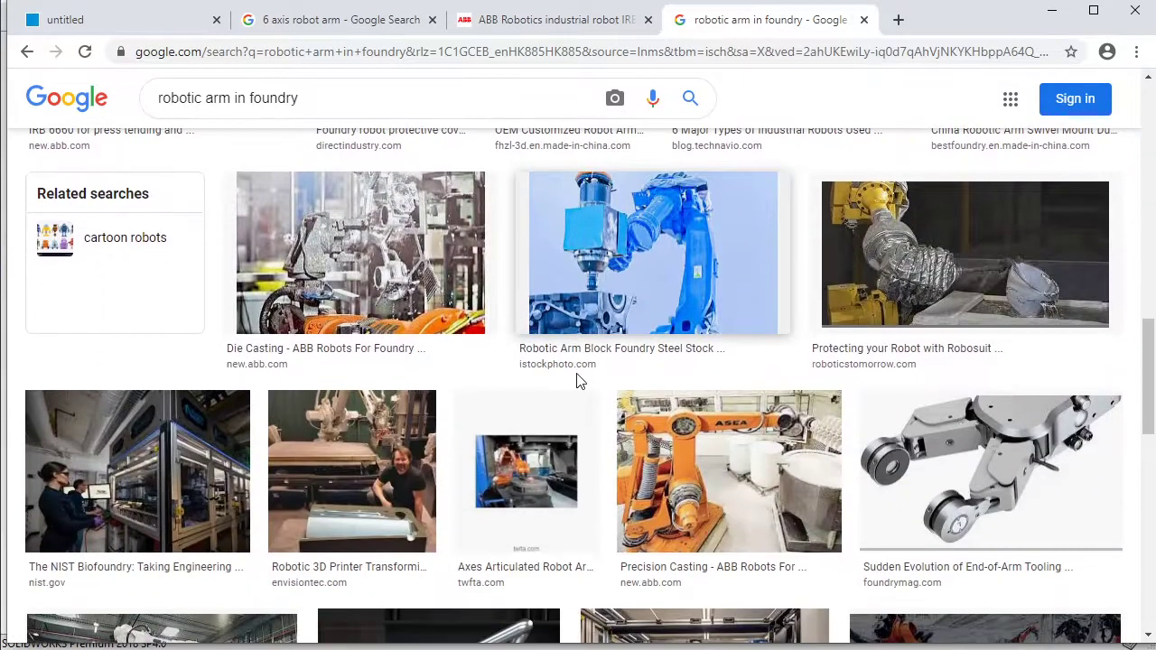
scroll(583, 375, down, 2)
scroll(560, 372, down, 3)
scroll(506, 370, down, 2)
scroll(495, 370, down, 2)
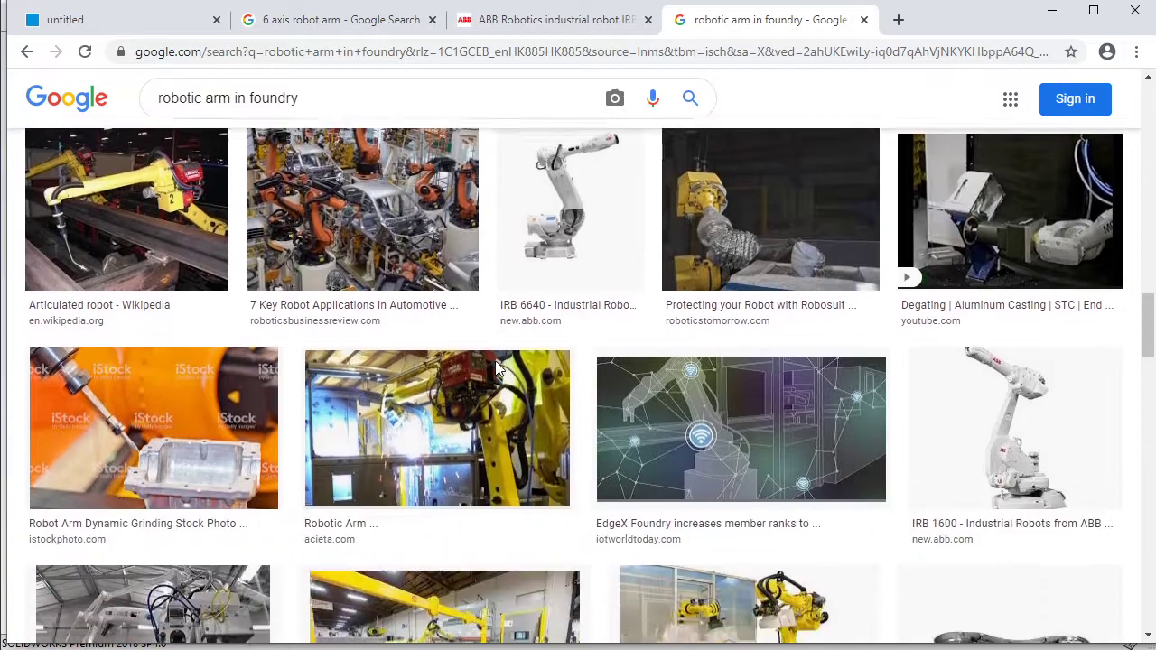
scroll(495, 369, down, 2)
scroll(495, 369, down, 2)
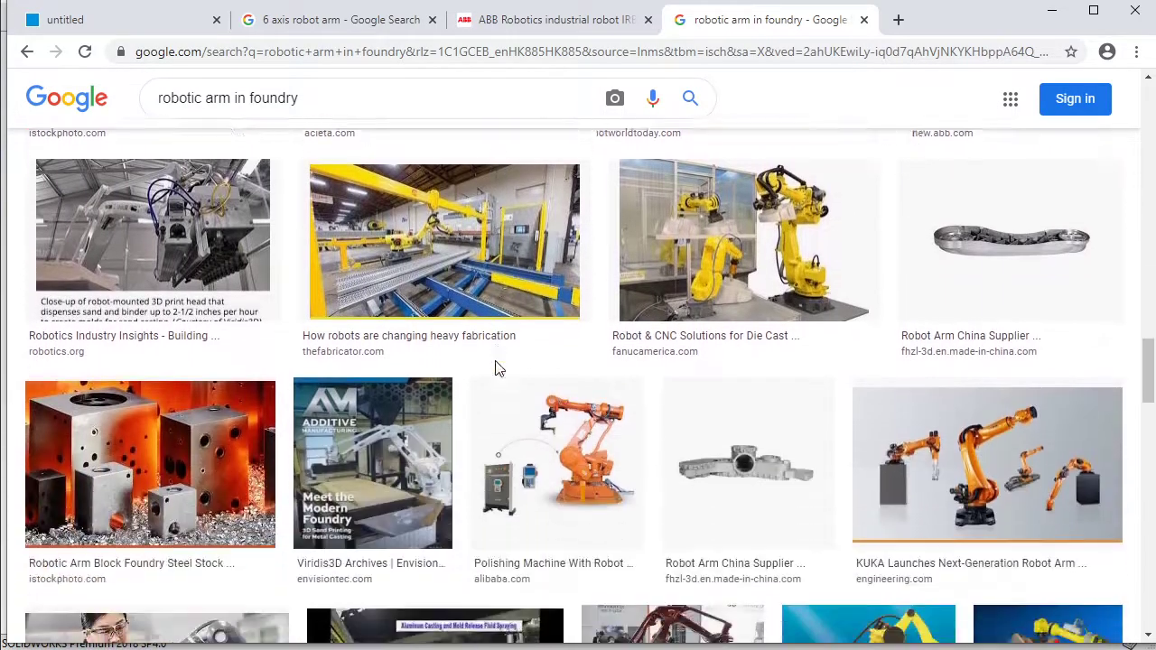
scroll(494, 369, down, 1)
scroll(495, 368, down, 1)
scroll(495, 368, down, 2)
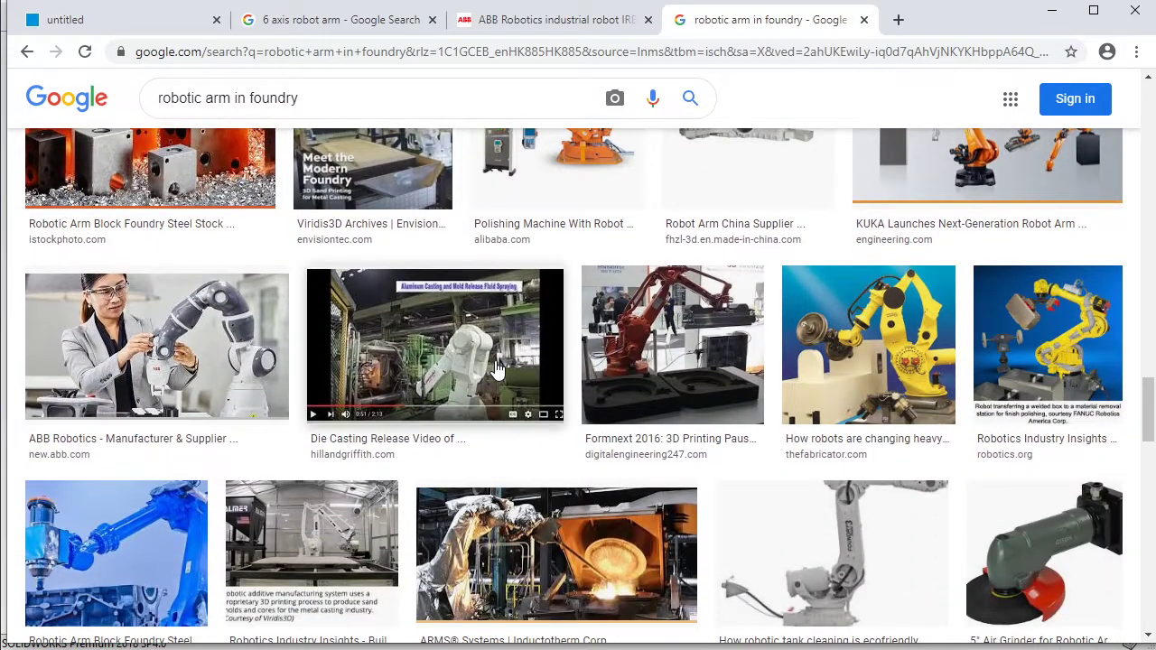
scroll(495, 368, down, 1)
click(544, 456)
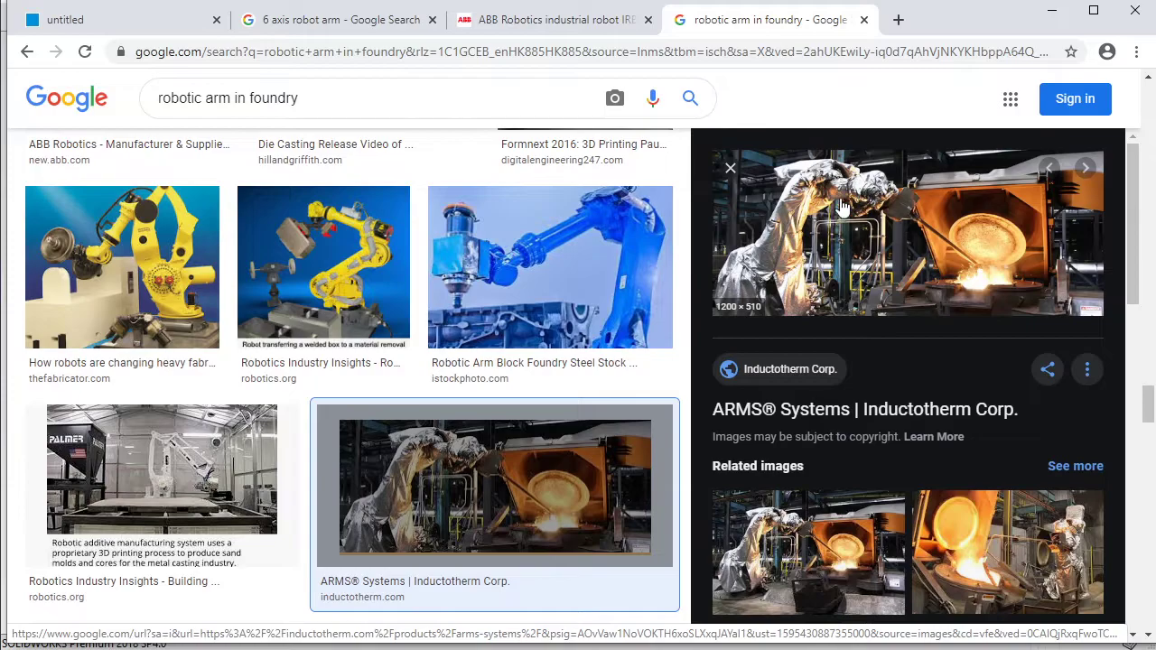
click(1007, 552)
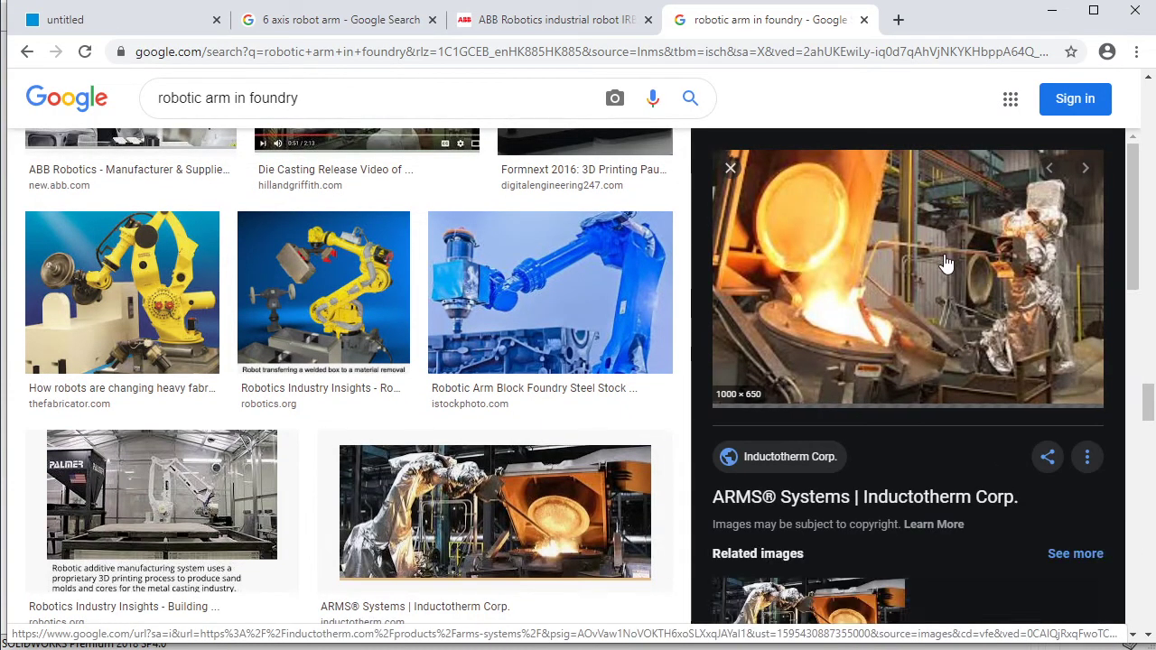
click(729, 168)
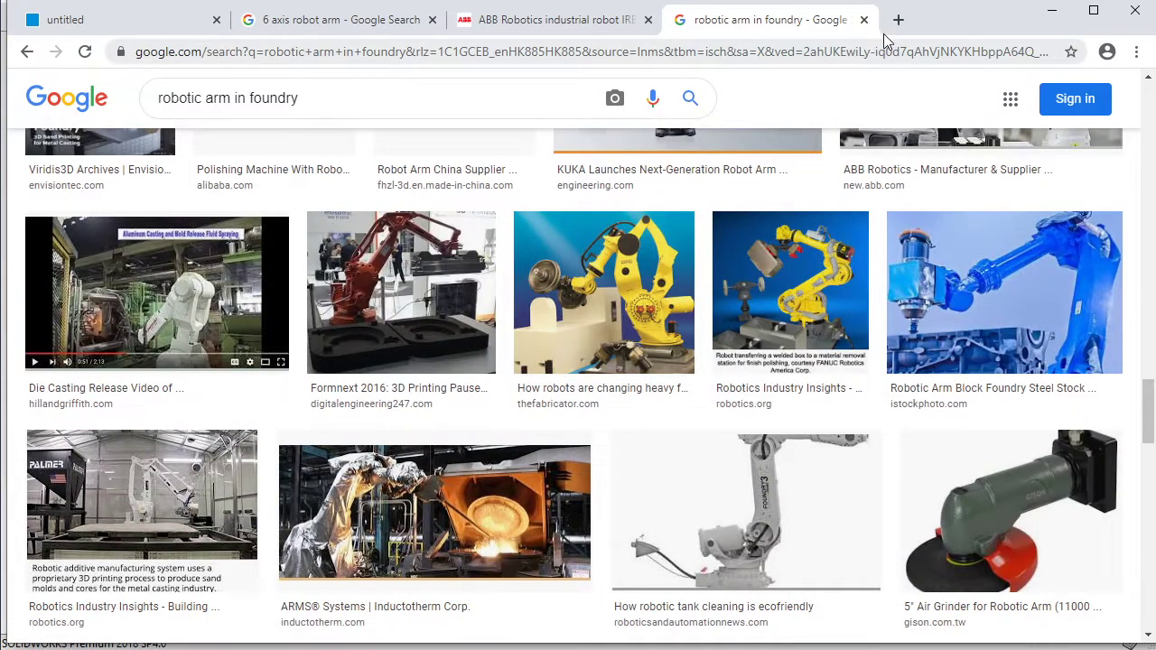
click(1054, 10)
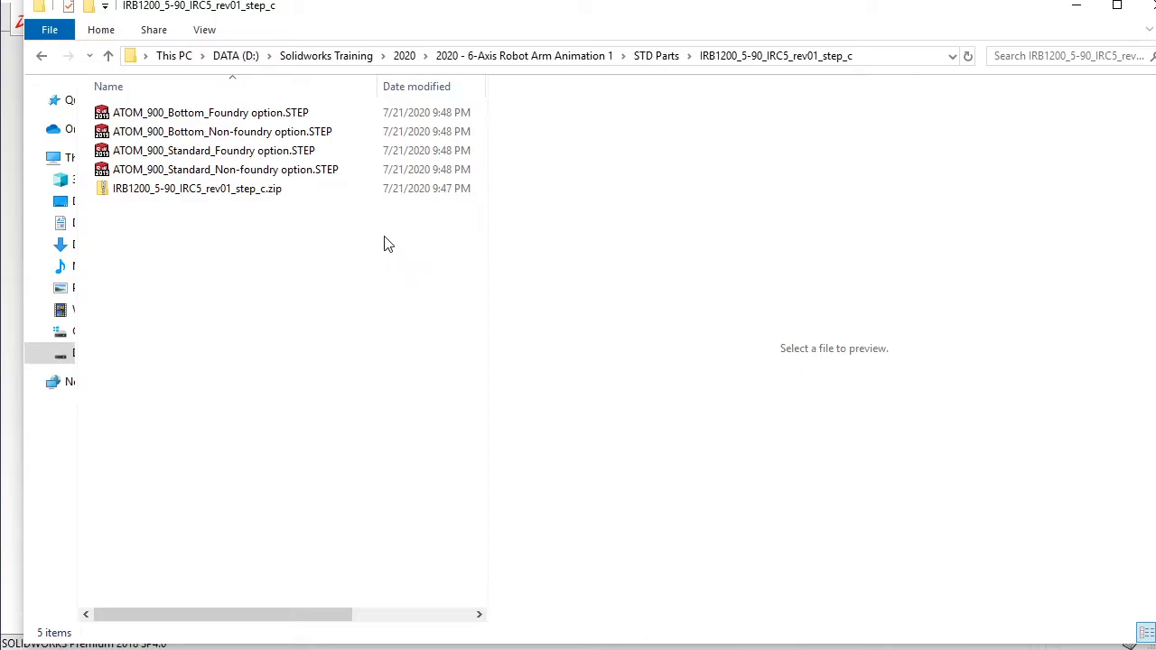
click(193, 112)
click(194, 150)
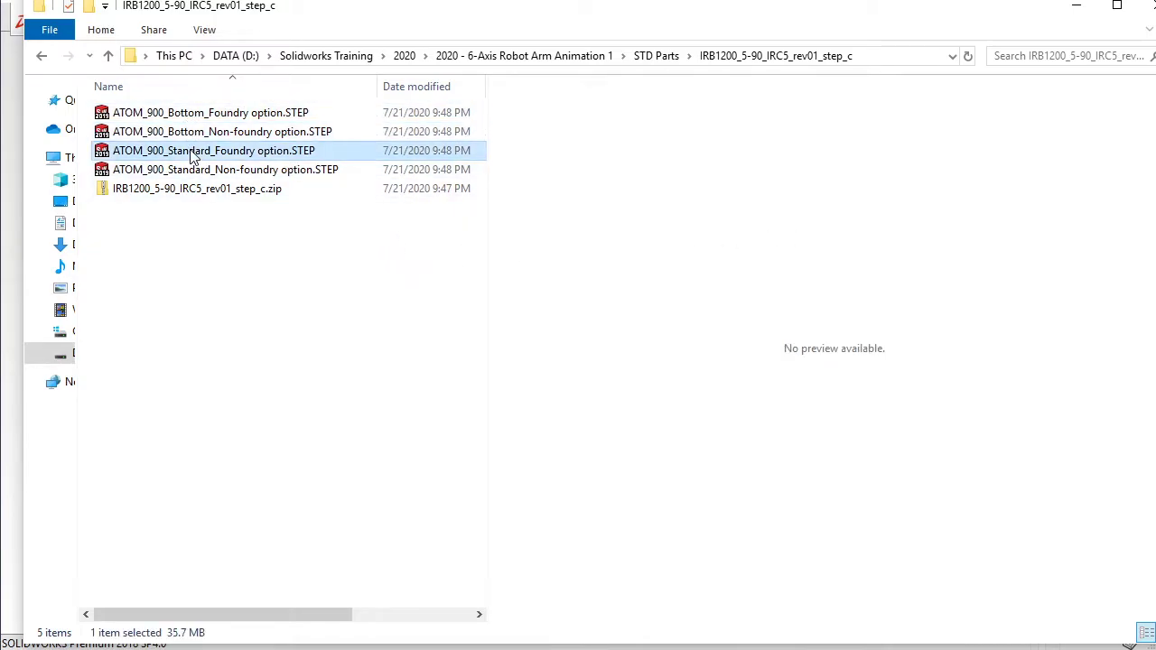
click(193, 170)
click(194, 115)
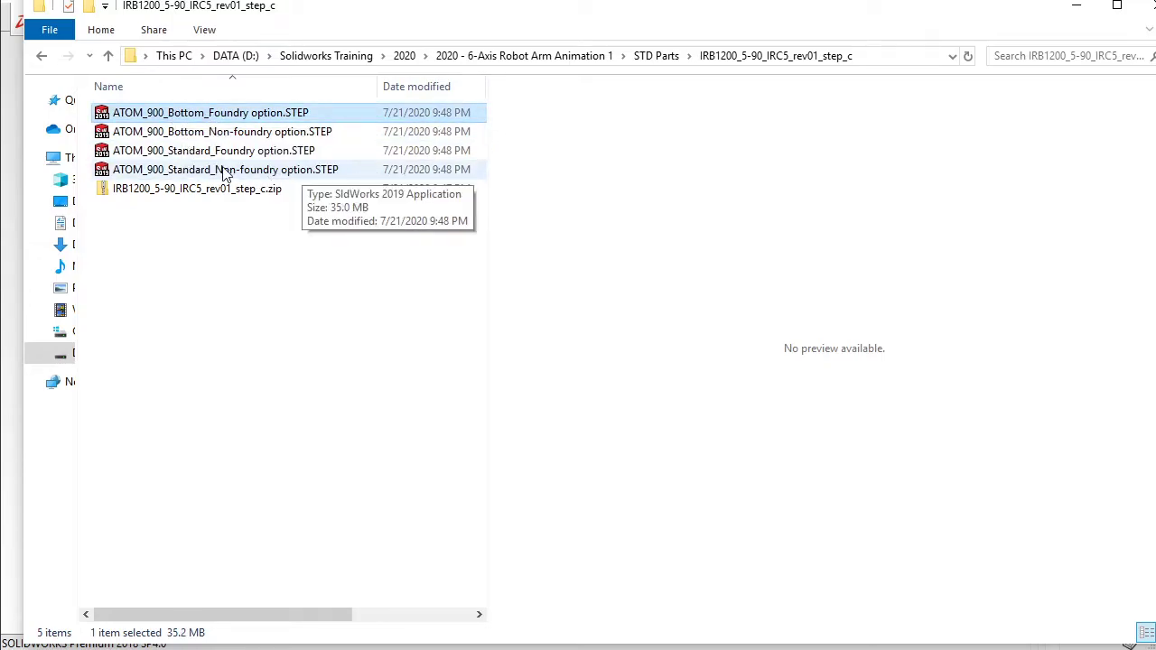
click(1075, 7)
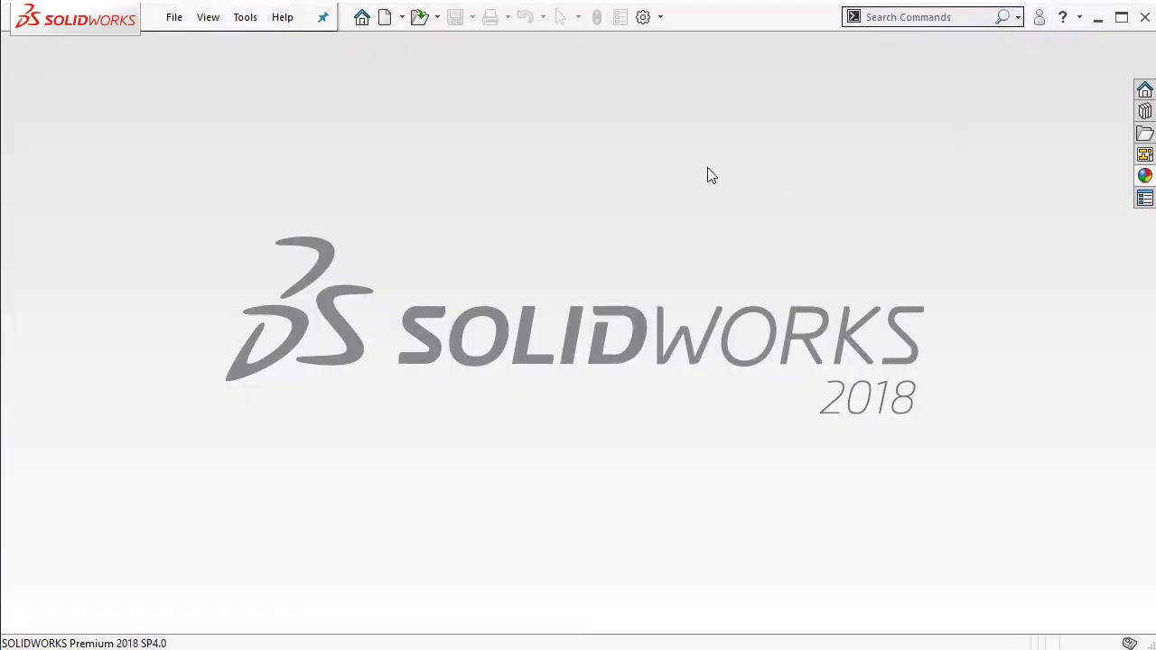
key(alt+Tab)
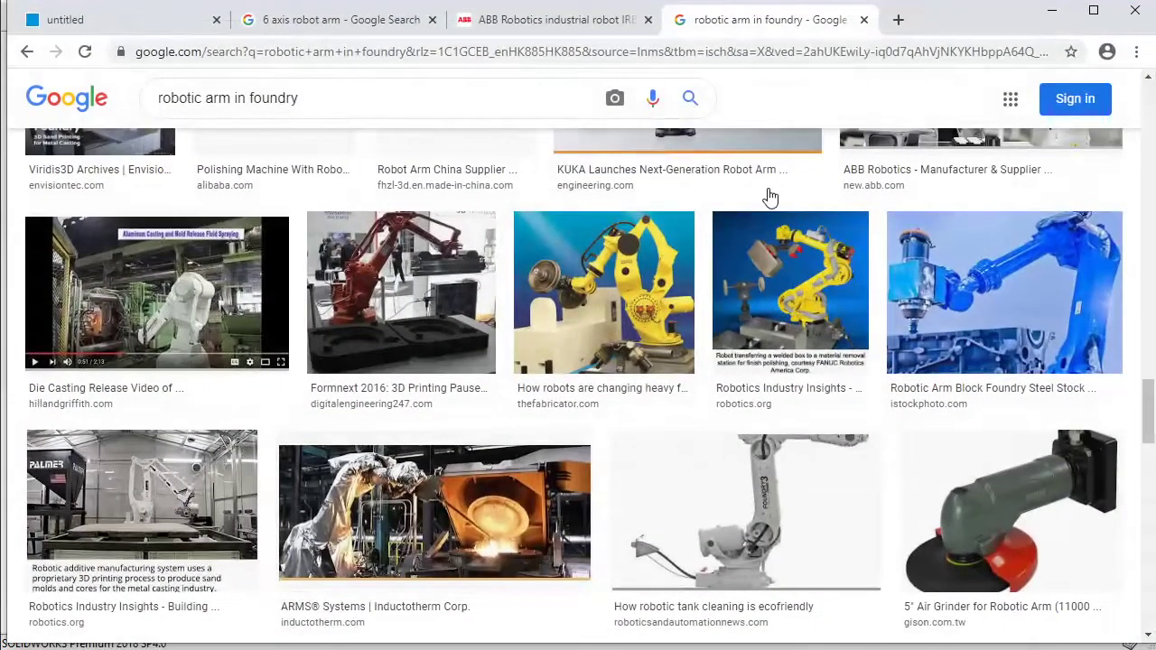
In a new tab, search for 'ceiling mount robotic arm' and show image results
click(897, 20)
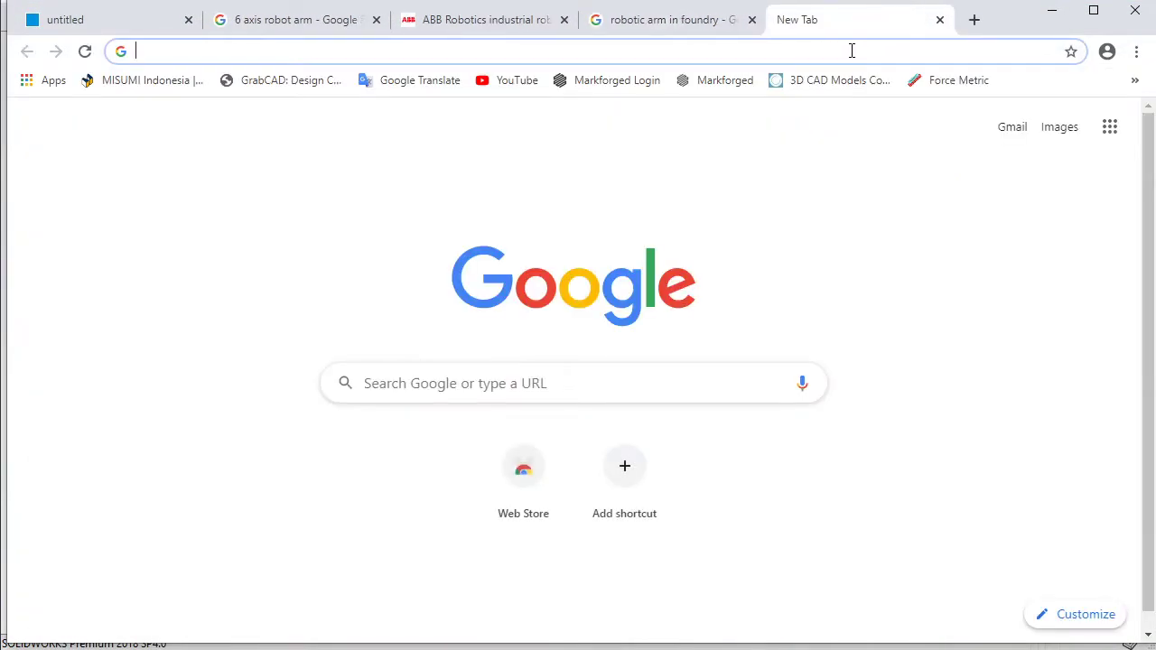
text(ce)
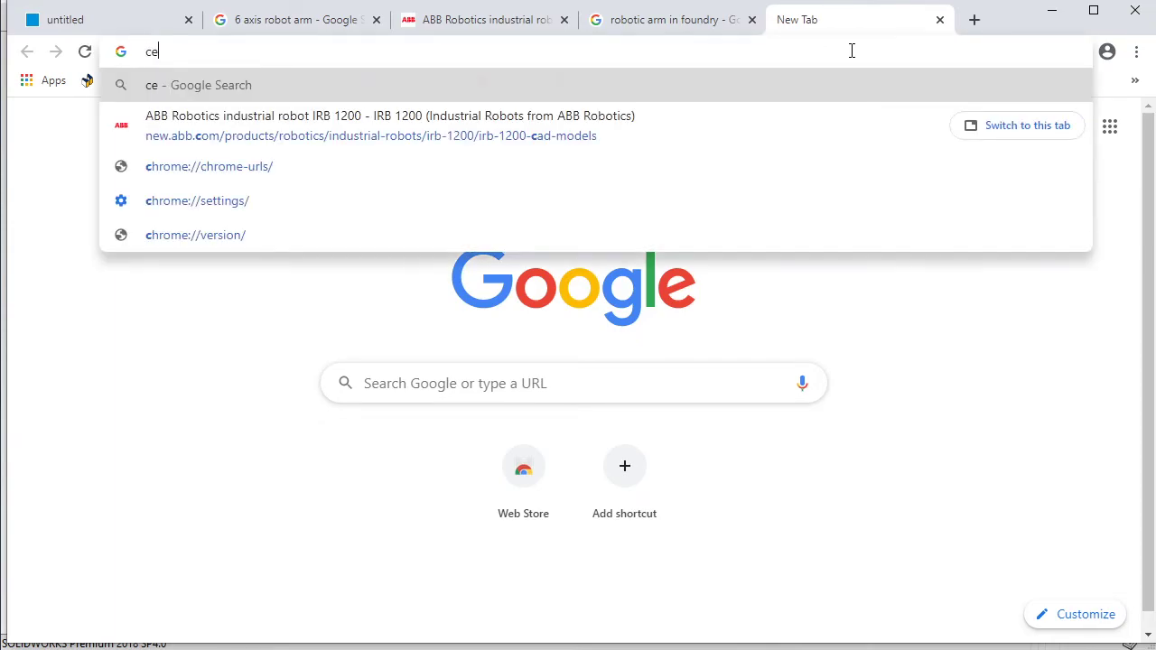
text(ili)
key(BackSpace)
key(BackSpace)
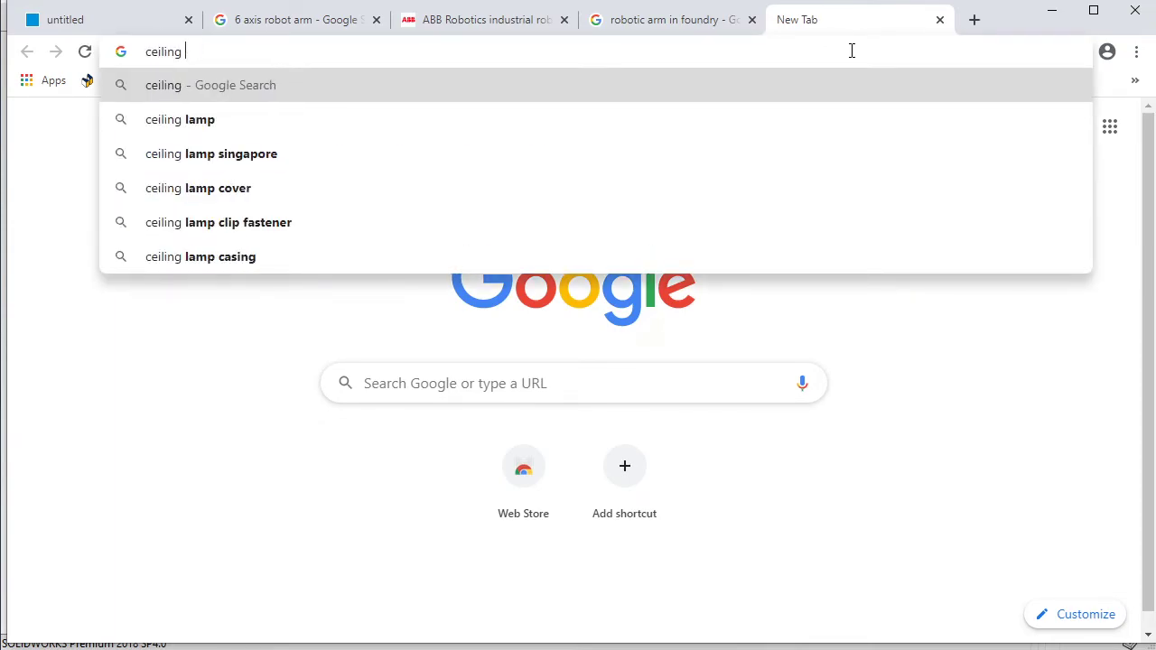
text(mountrobotic arm)
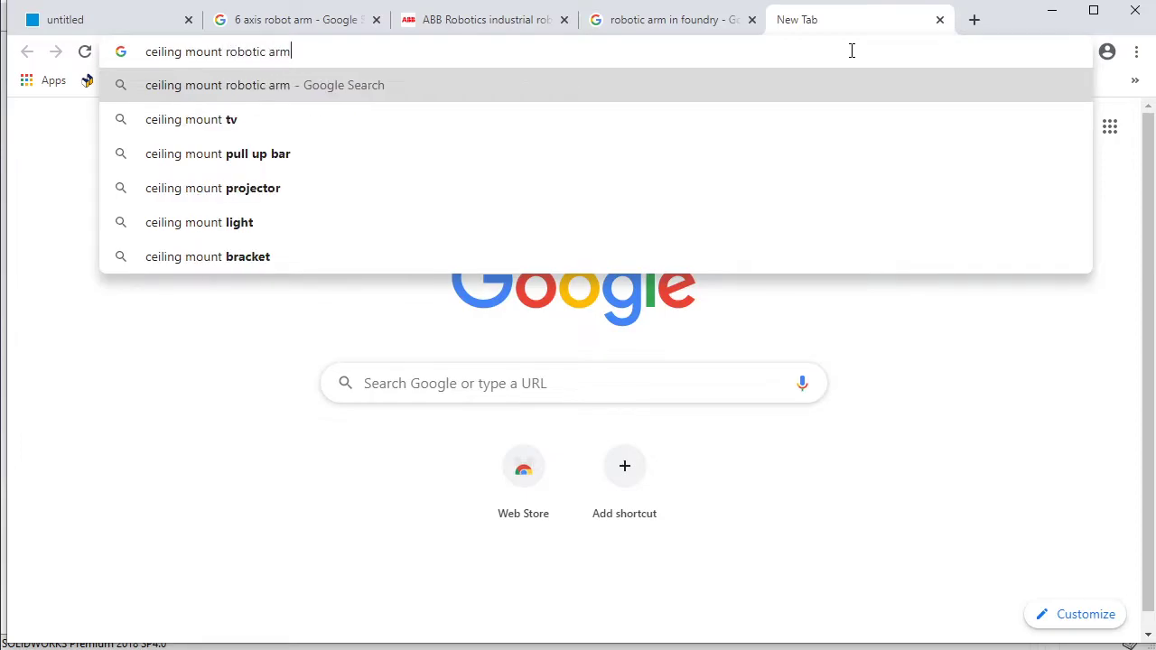
key(Return)
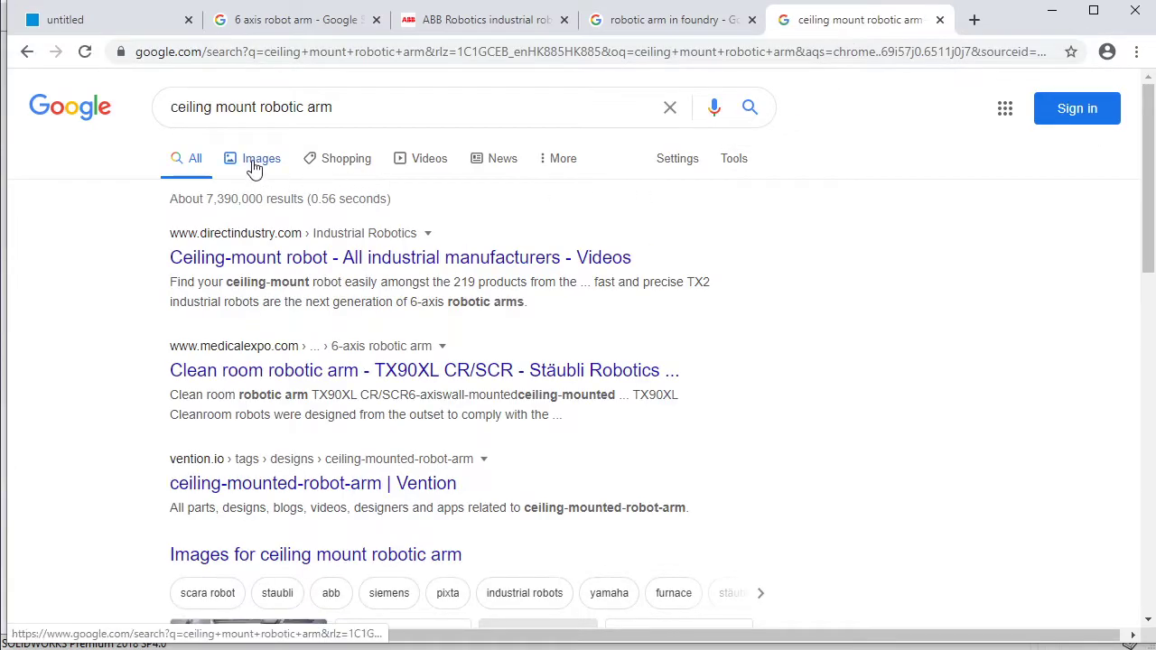
click(254, 167)
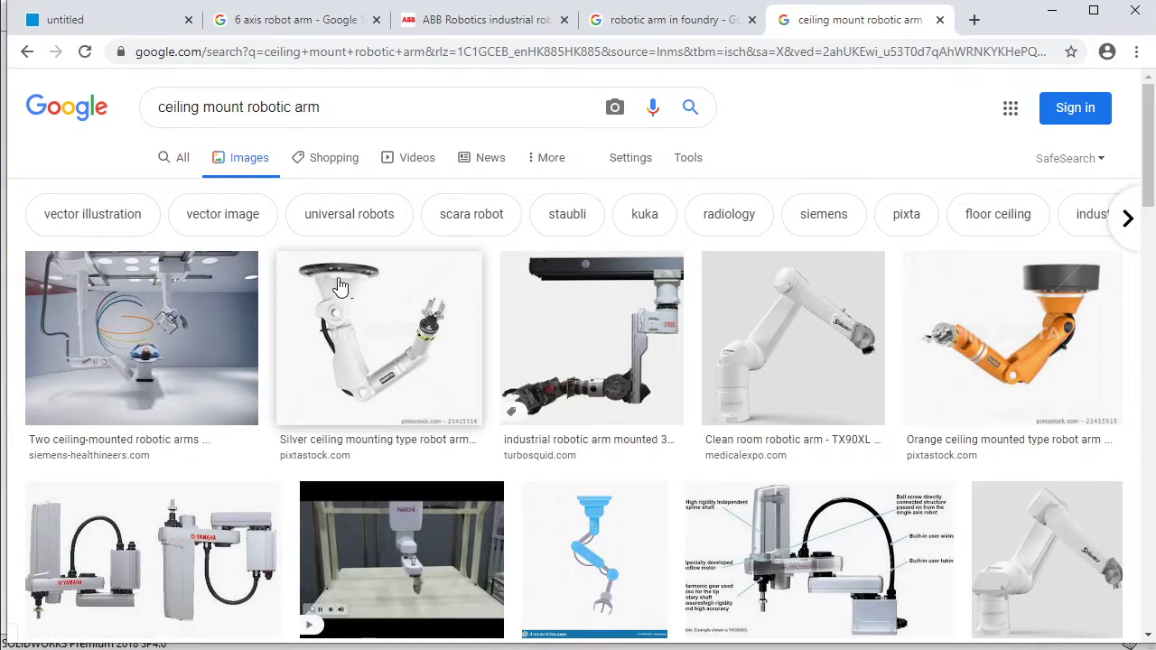
Preview the timber-structures robot and BLASTMAN B10S wall-mounted robot images
scroll(365, 299, down, 1)
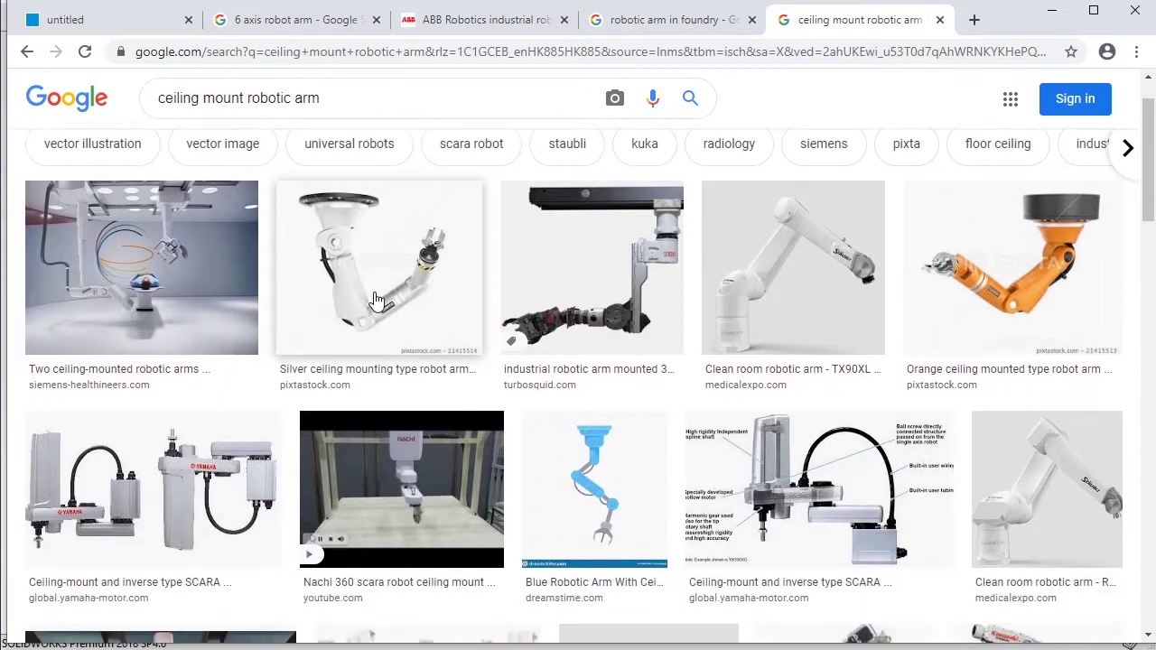
scroll(370, 298, down, 1)
scroll(370, 297, down, 2)
scroll(237, 304, down, 2)
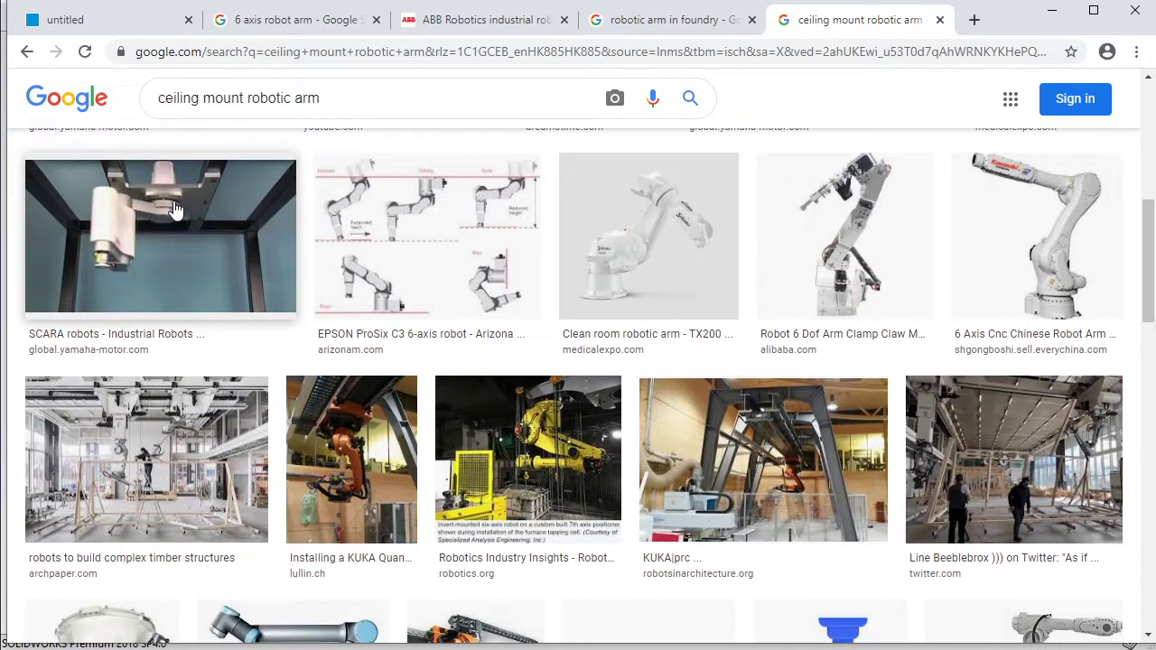
scroll(176, 209, down, 2)
click(149, 424)
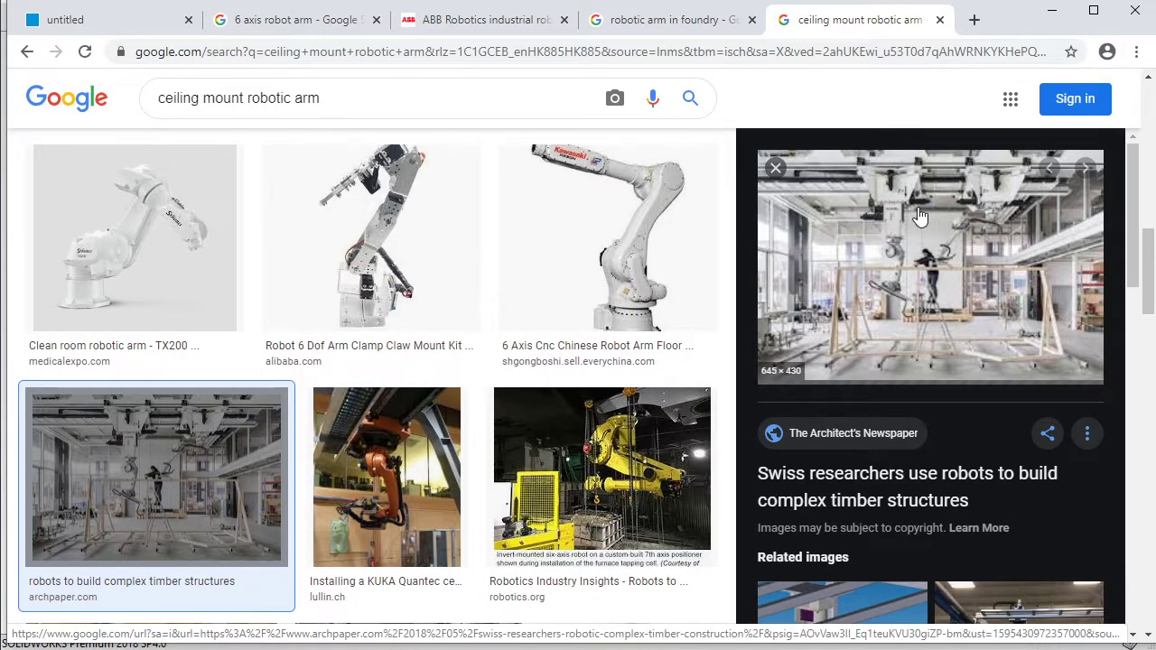
click(774, 168)
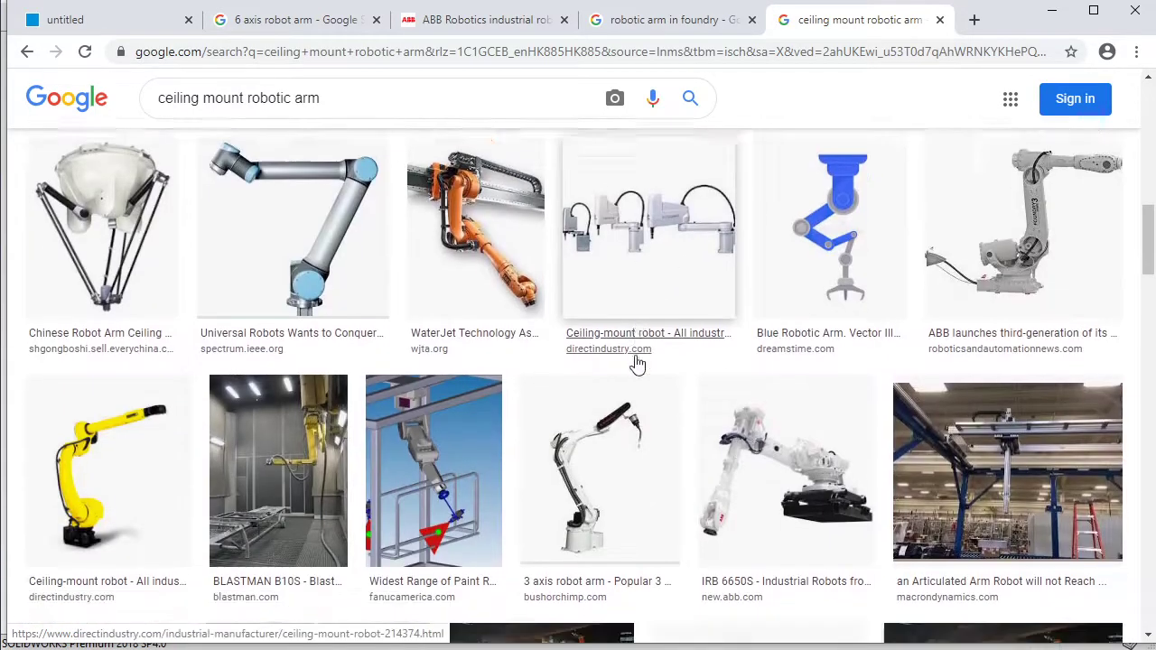
scroll(637, 356, down, 3)
scroll(637, 361, up, 1)
click(280, 270)
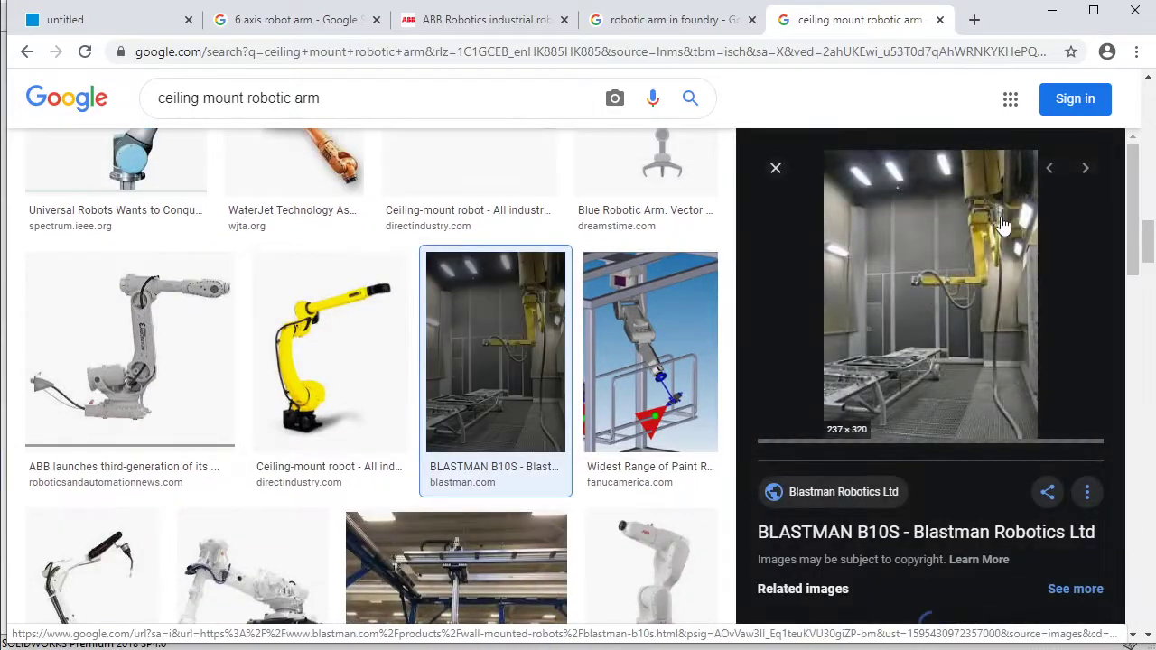
click(775, 168)
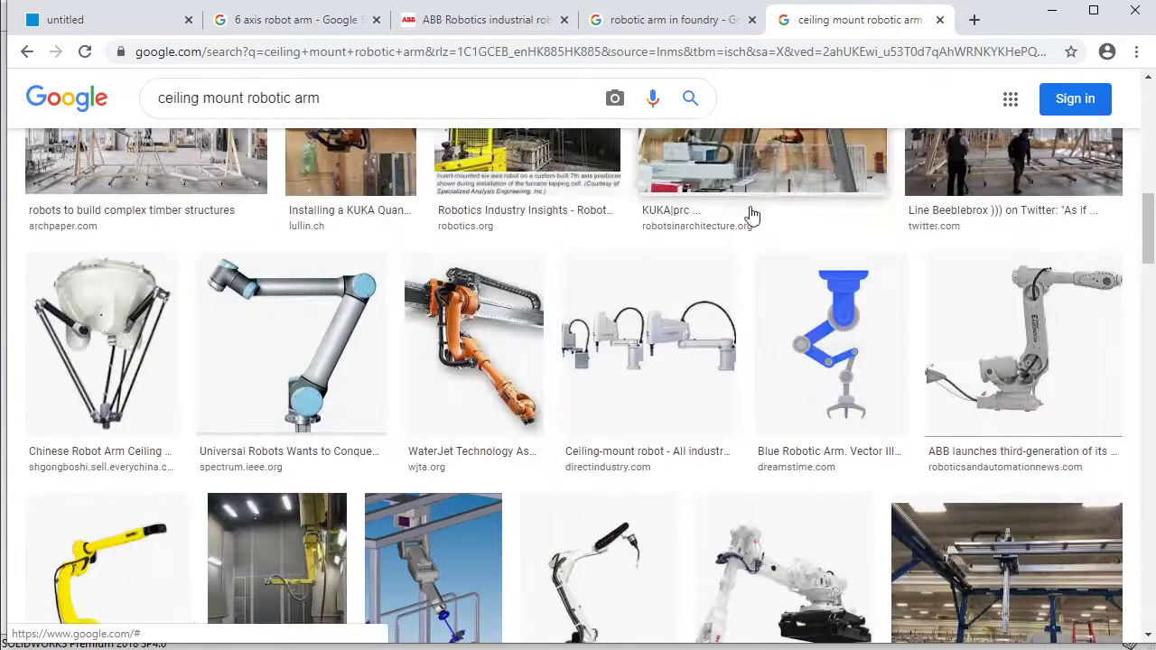
Preview the Plant Engineering hazardous-environment robot and the TurboSquid ceiling-mounted robotic arm 3D model
scroll(665, 325, down, 2)
scroll(665, 326, down, 1)
scroll(666, 325, down, 3)
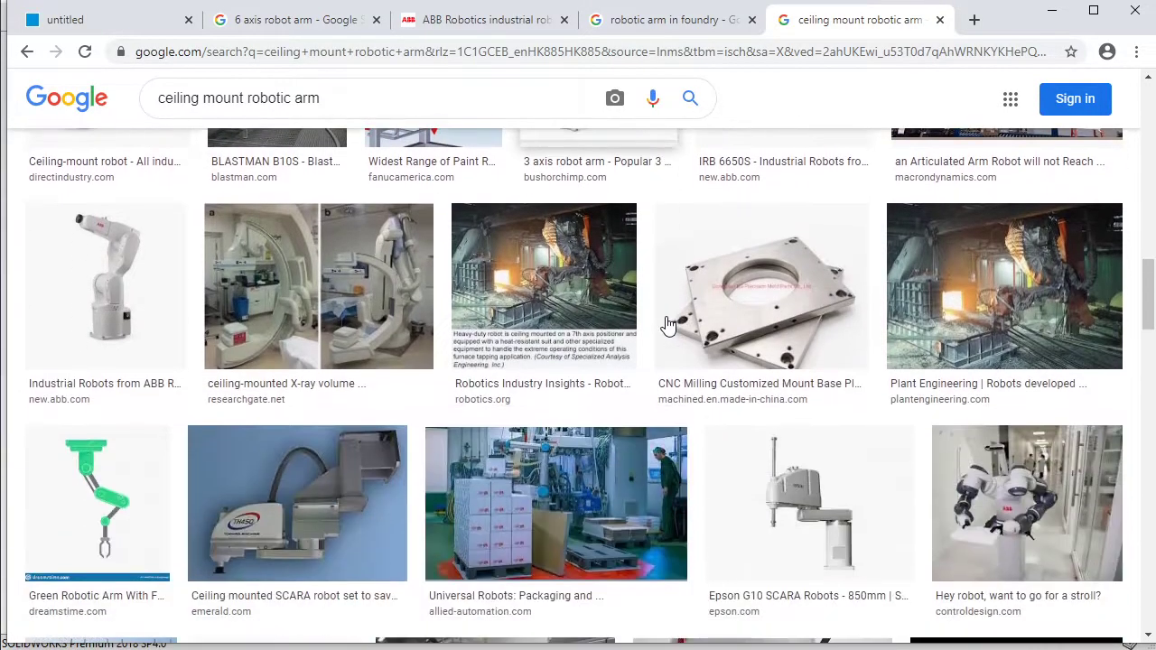
click(922, 293)
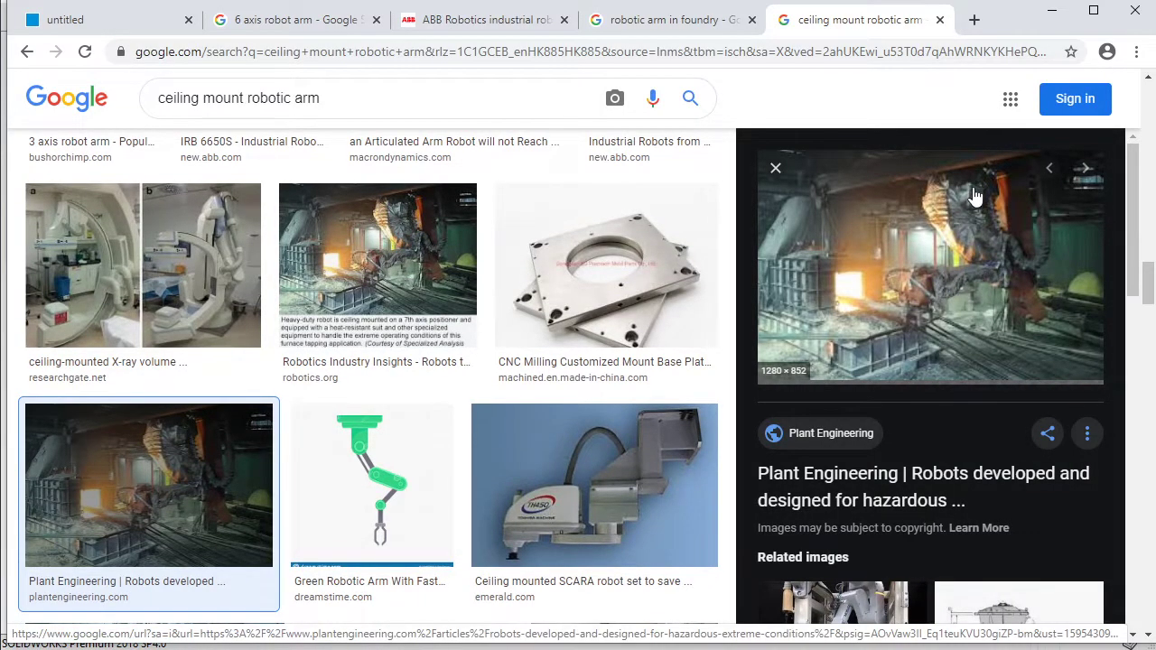
scroll(937, 315, down, 1)
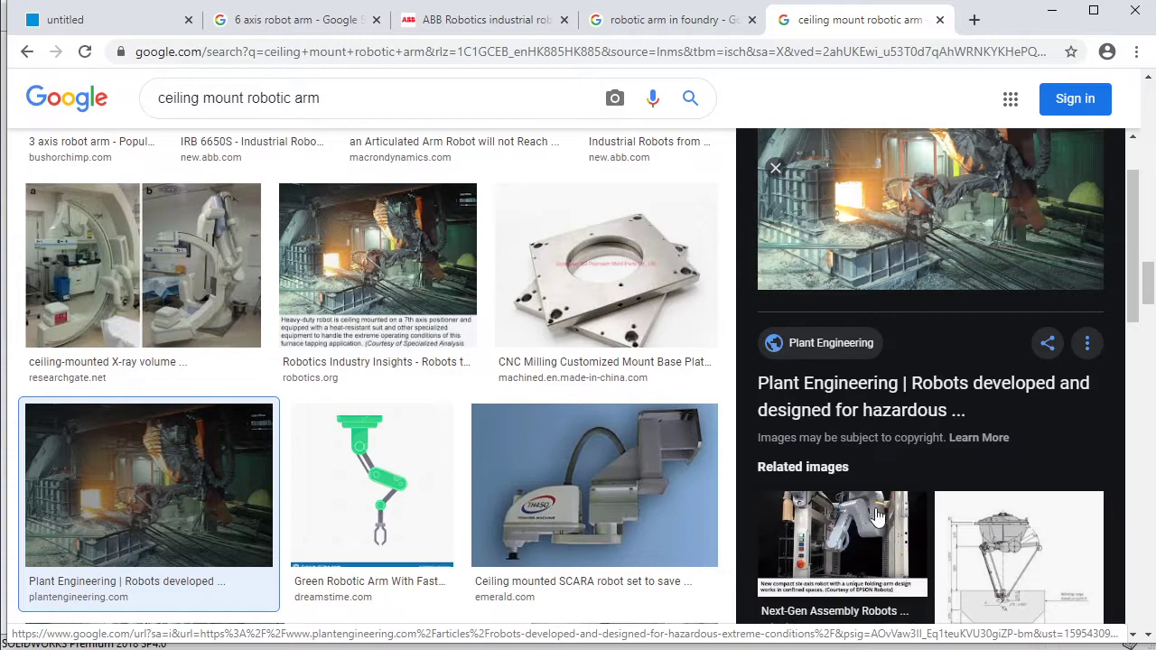
scroll(876, 515, down, 2)
scroll(872, 479, down, 1)
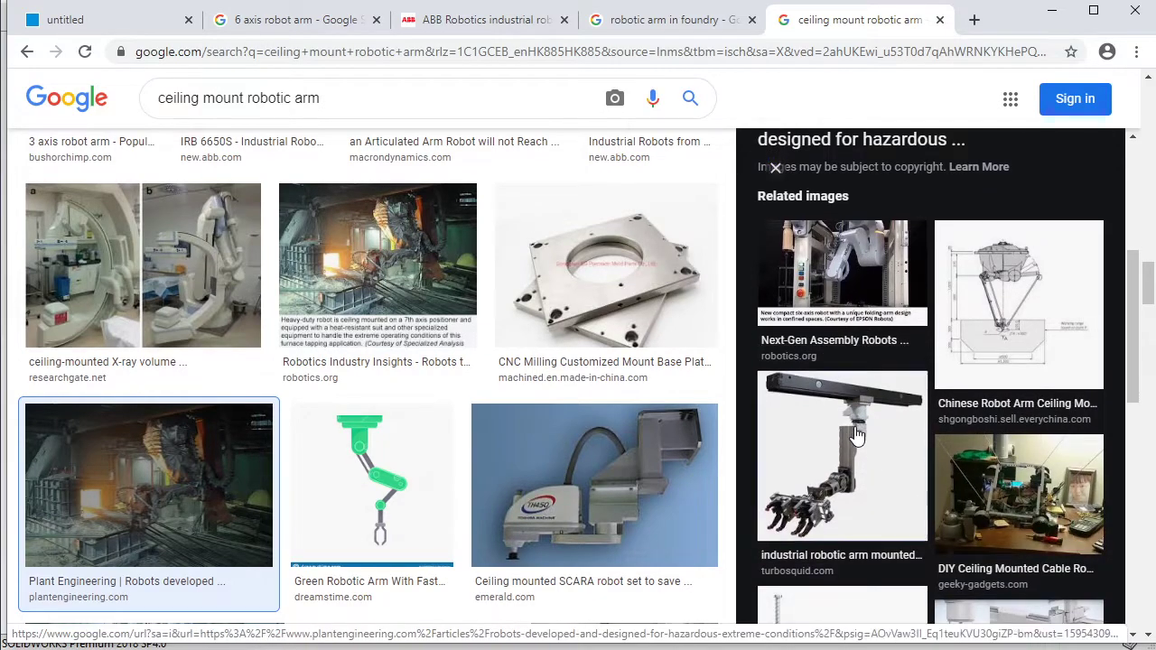
click(856, 435)
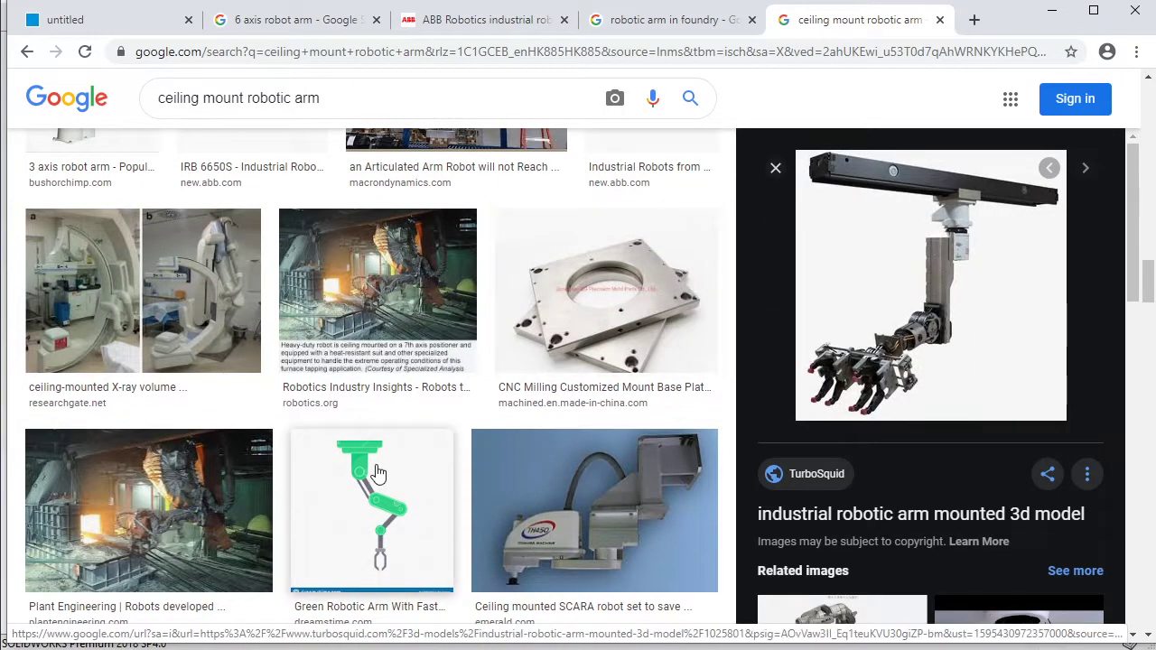
scroll(375, 474, down, 3)
scroll(375, 474, down, 3)
scroll(578, 234, up, 3)
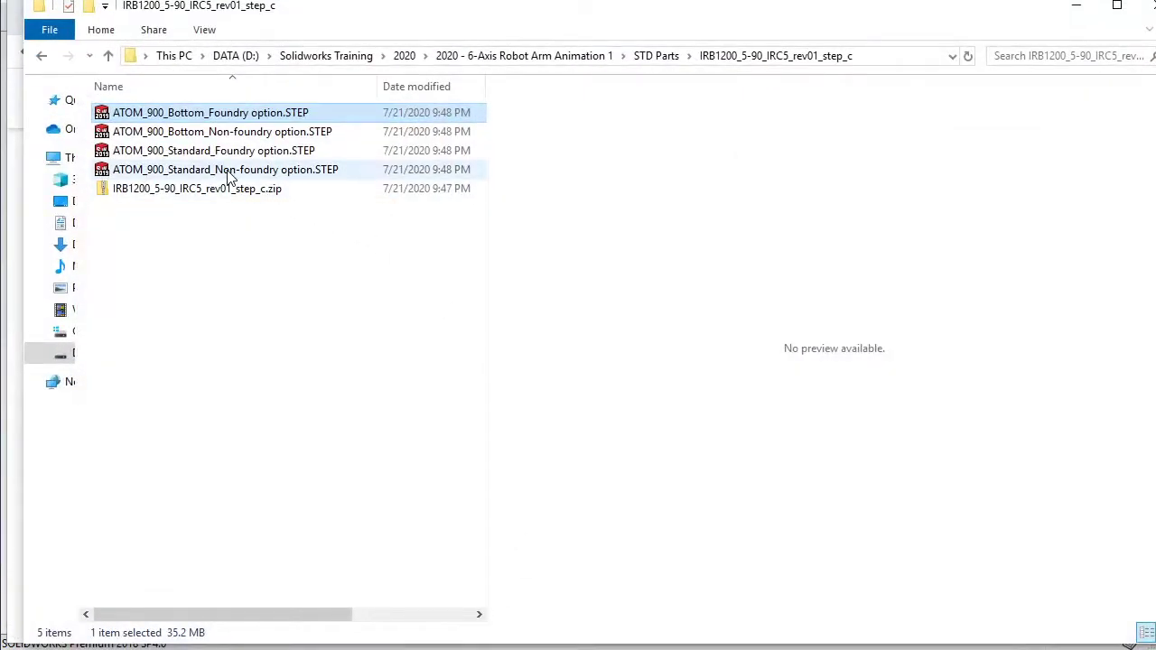
Select ATOM_900_Standard_Non-foundry option.STEP in Explorer, minimize it, and close Chrome's image preview
click(210, 173)
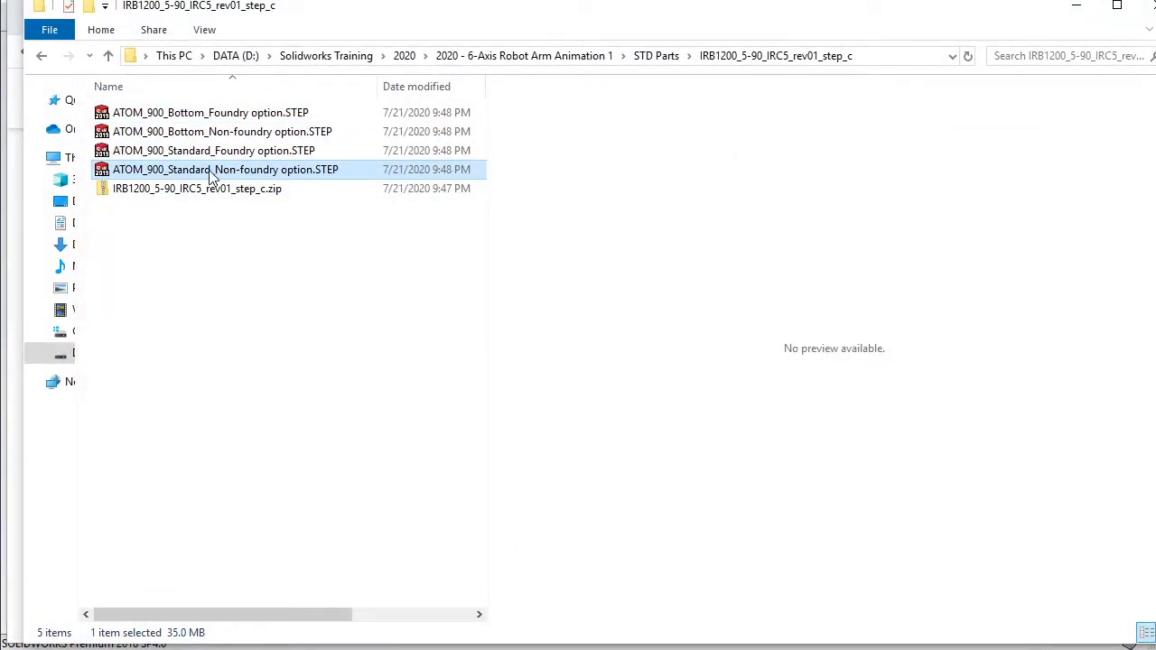
click(1076, 12)
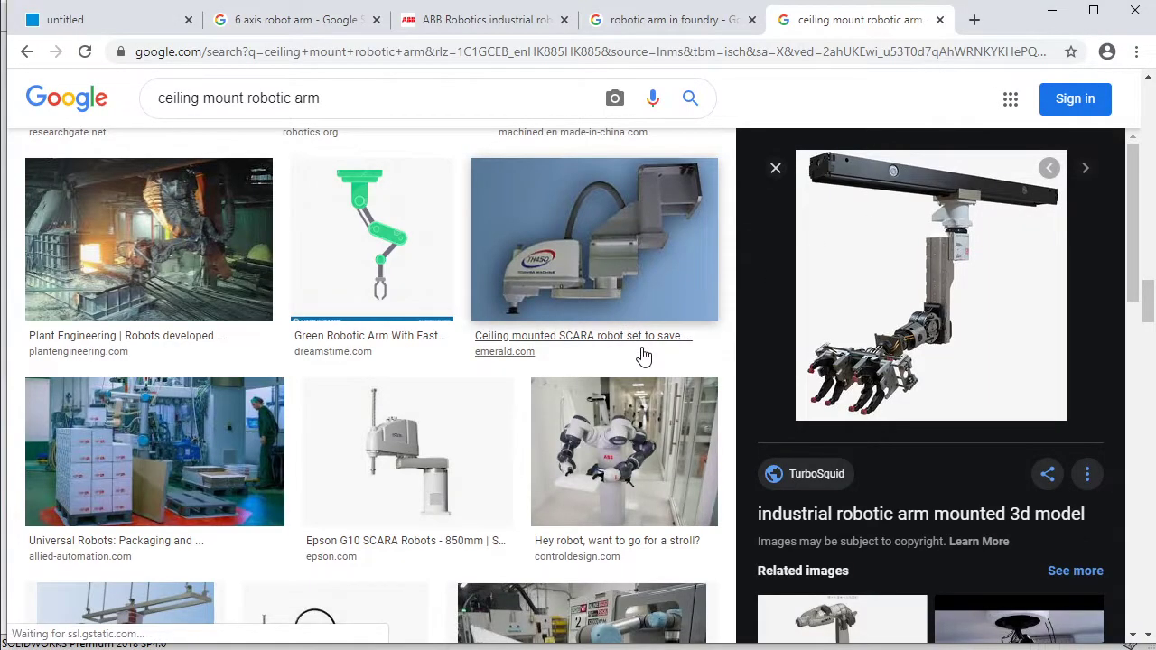
scroll(643, 357, down, 2)
scroll(643, 357, up, 1)
scroll(643, 356, up, 1)
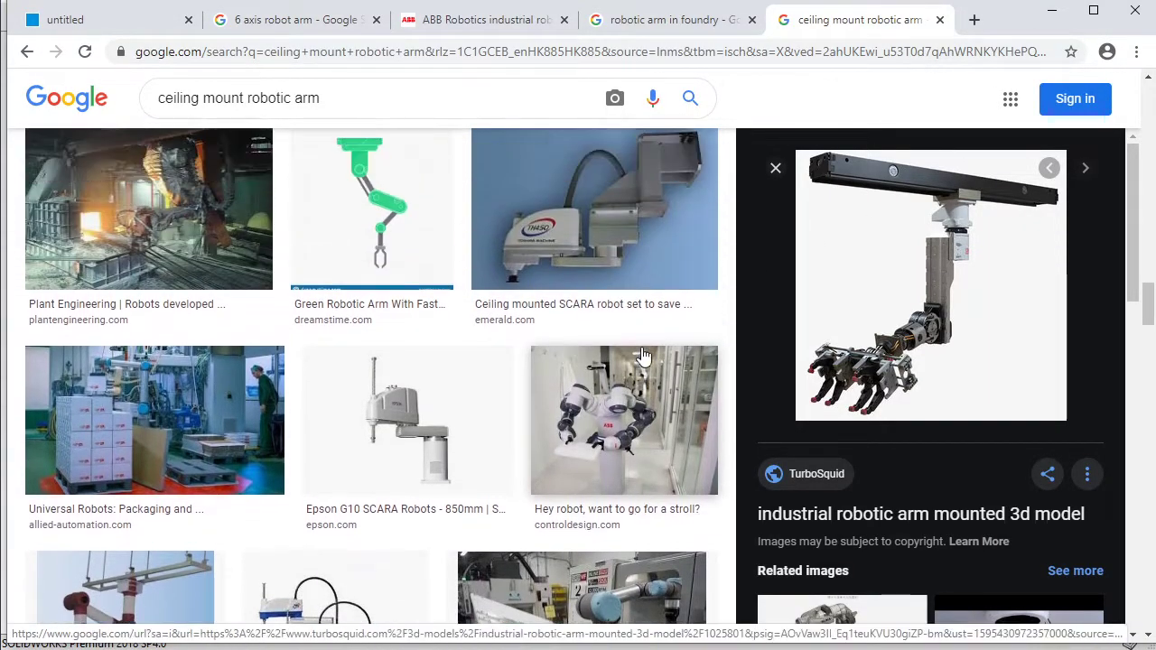
scroll(643, 357, up, 3)
click(775, 168)
Preview the clean room robotic arm and Kawasaki 6 axis robot arm images
scroll(549, 312, up, 3)
scroll(549, 312, up, 3)
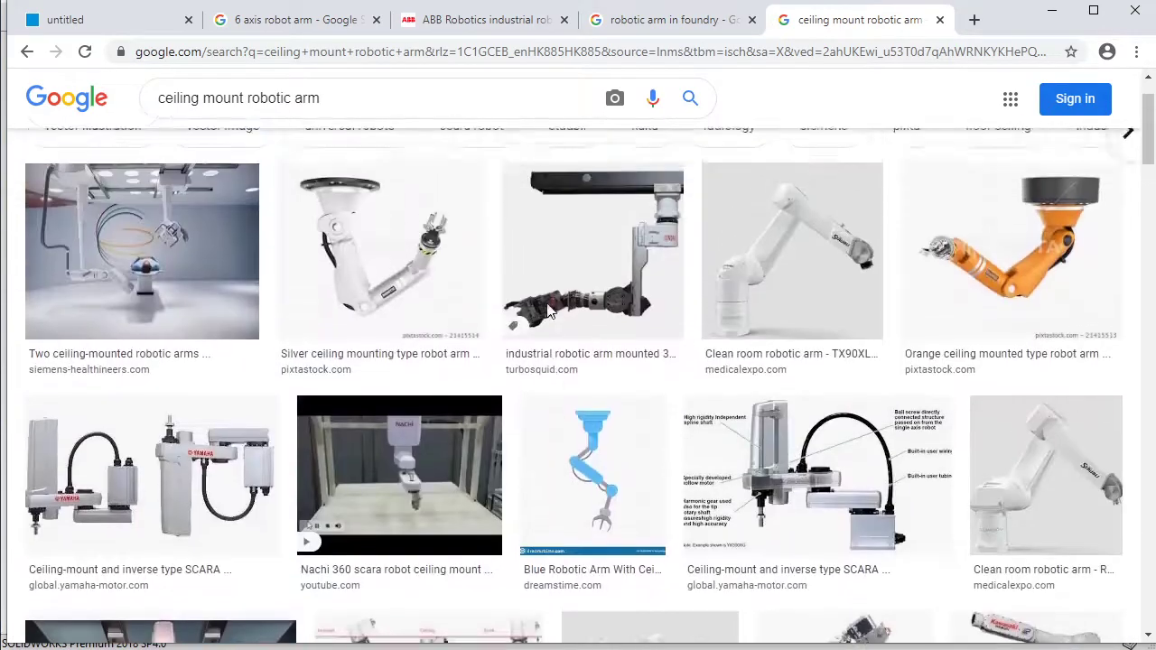
scroll(549, 312, up, 1)
click(774, 335)
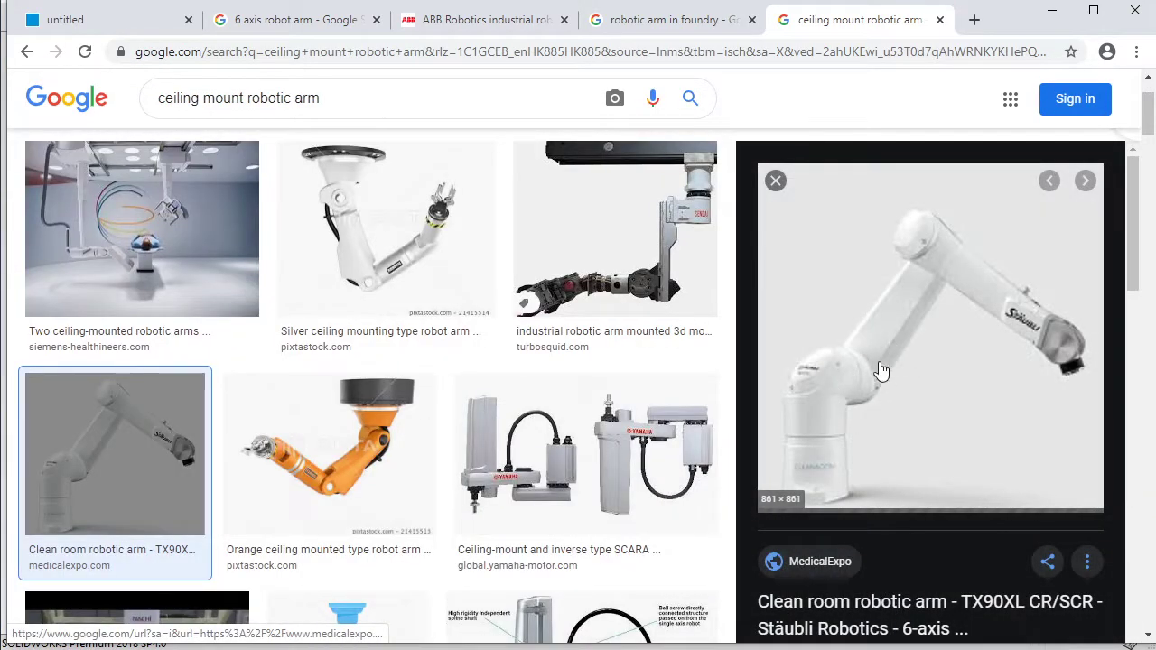
scroll(142, 289, down, 2)
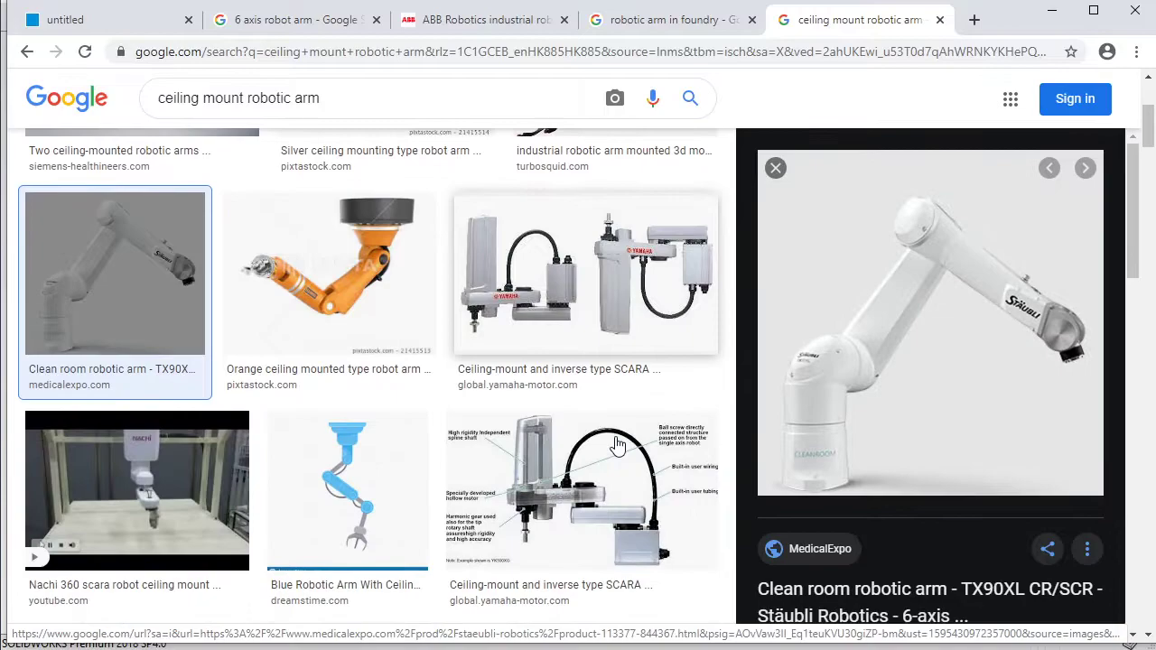
scroll(459, 464, down, 4)
scroll(459, 464, down, 3)
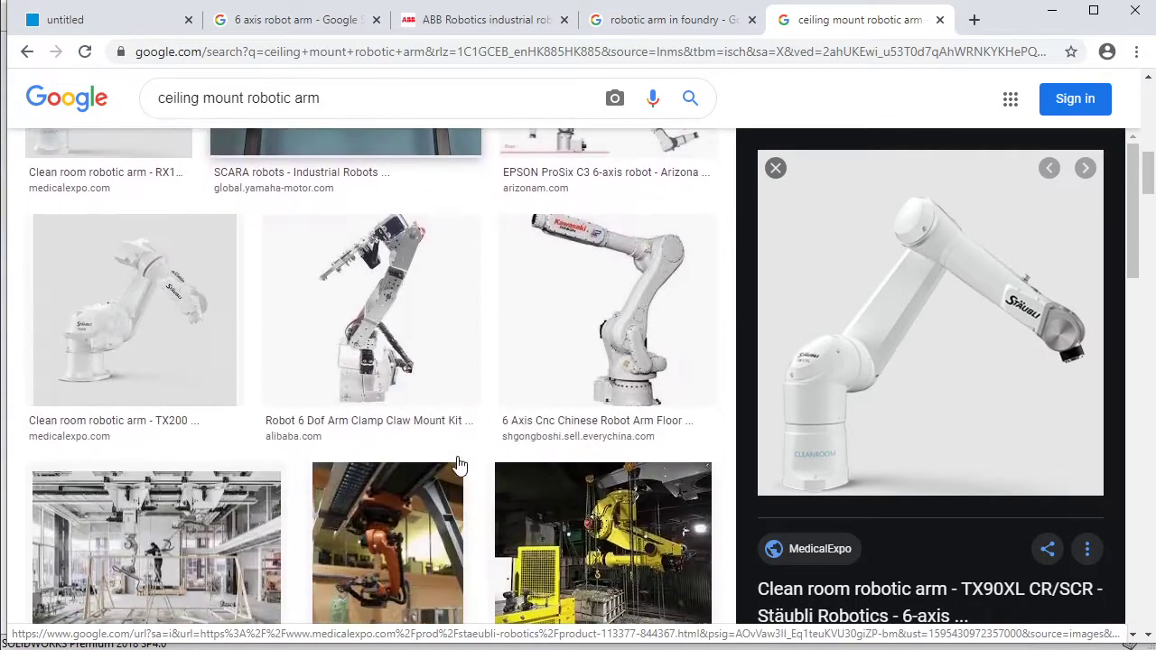
click(599, 320)
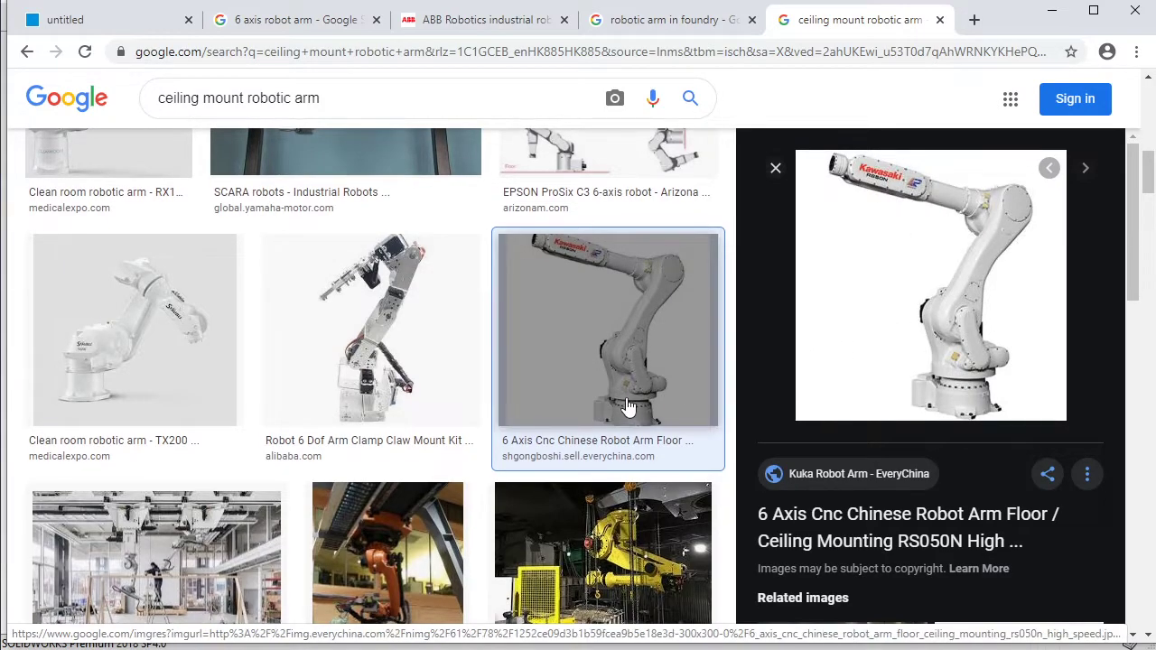
scroll(626, 405, down, 5)
click(777, 171)
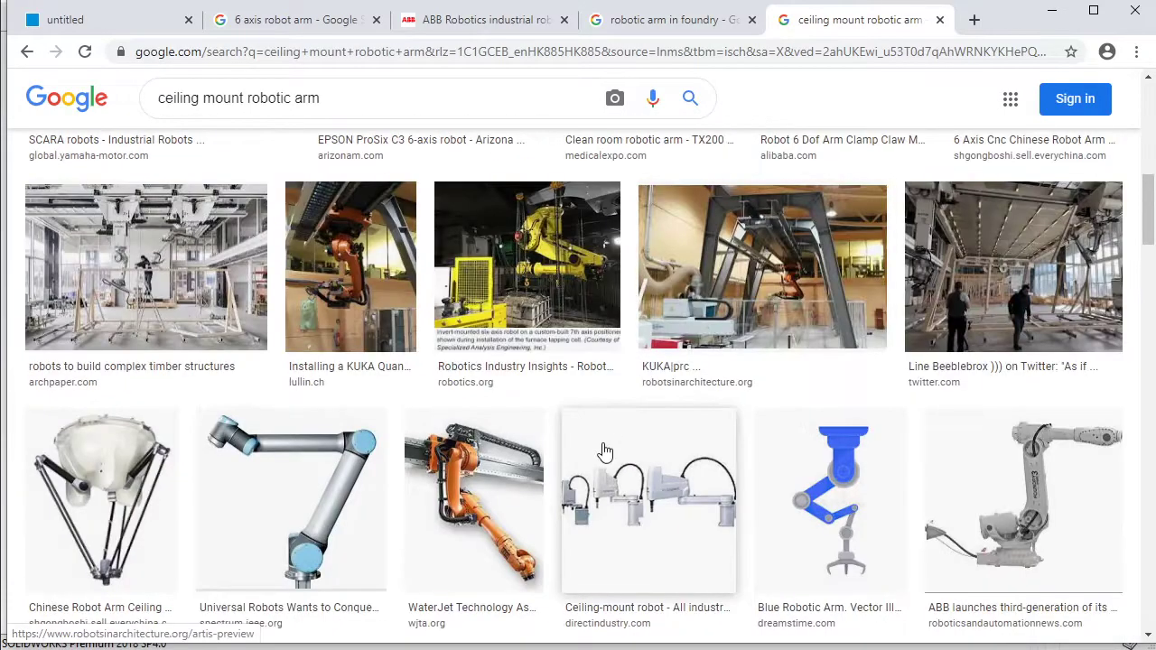
Preview the strolling robot, cobot CNC machine tending and OB7 cobot images, then minimize Chrome
scroll(605, 451, down, 2)
scroll(602, 444, down, 4)
scroll(602, 449, down, 3)
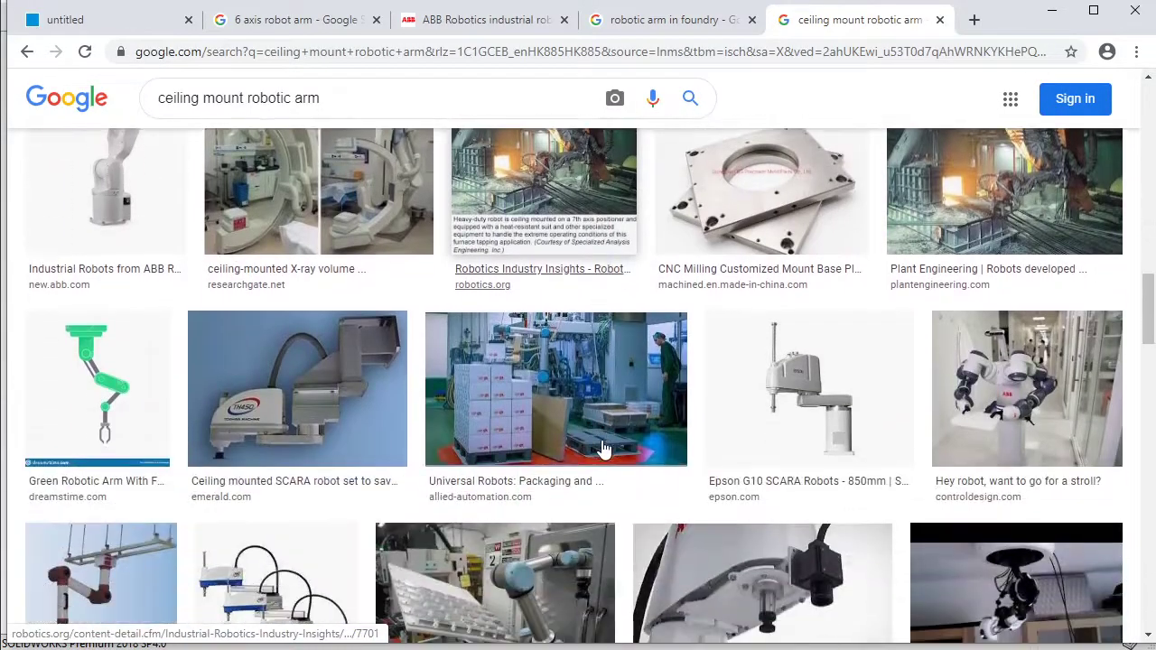
scroll(602, 424, down, 1)
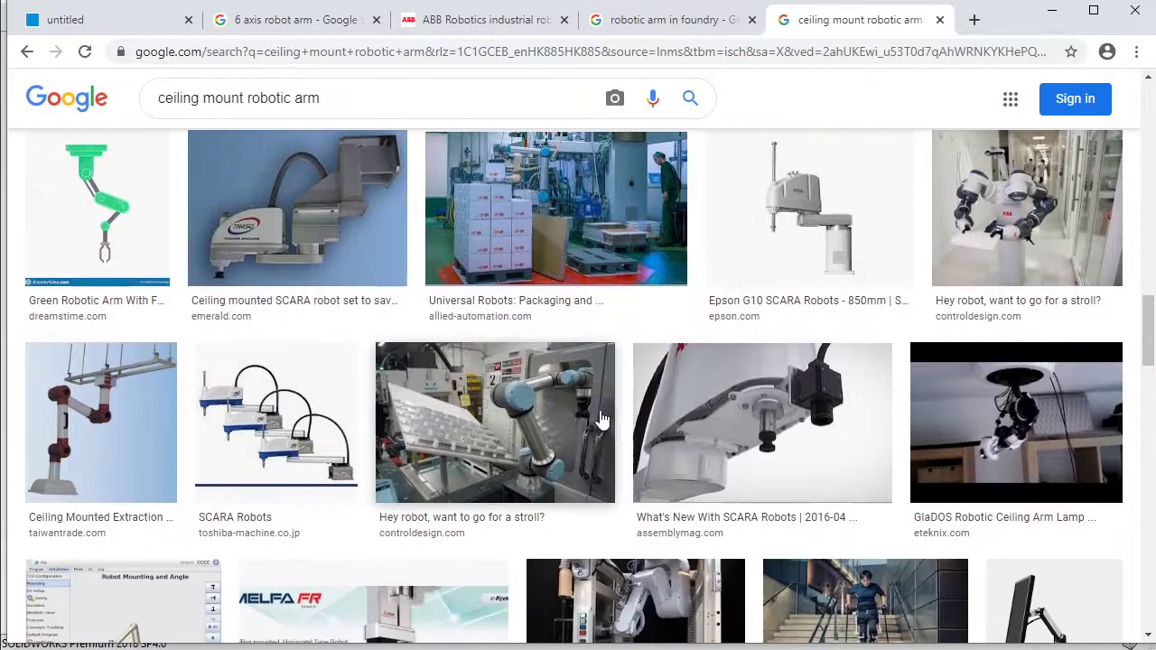
click(526, 447)
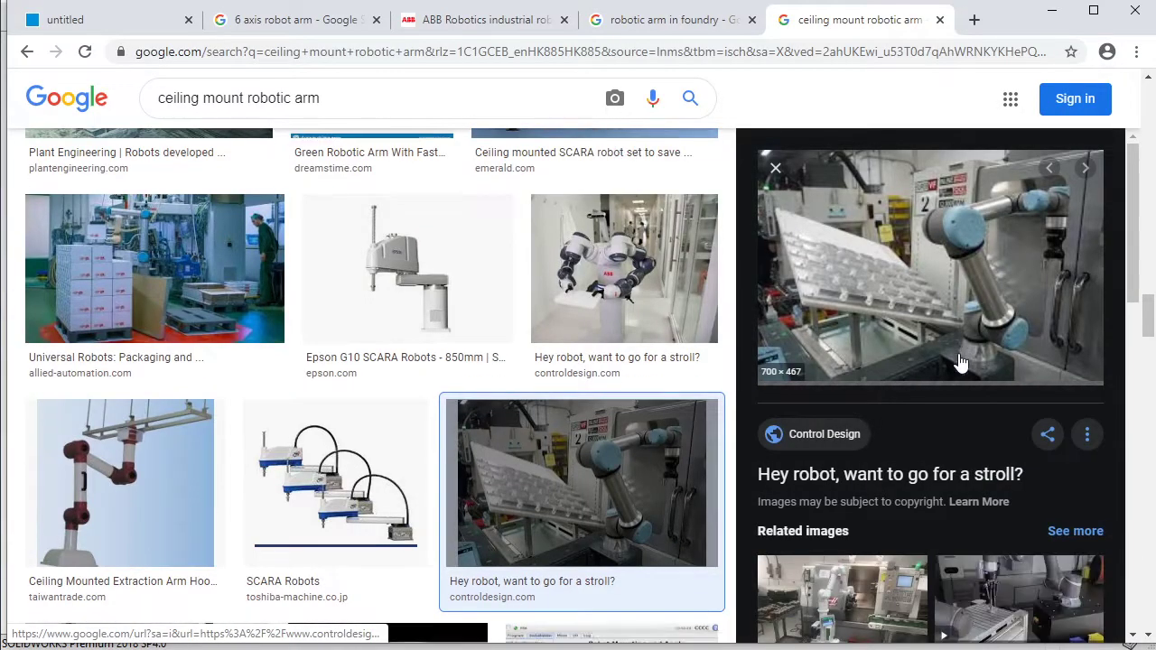
scroll(960, 388, down, 1)
scroll(960, 388, down, 2)
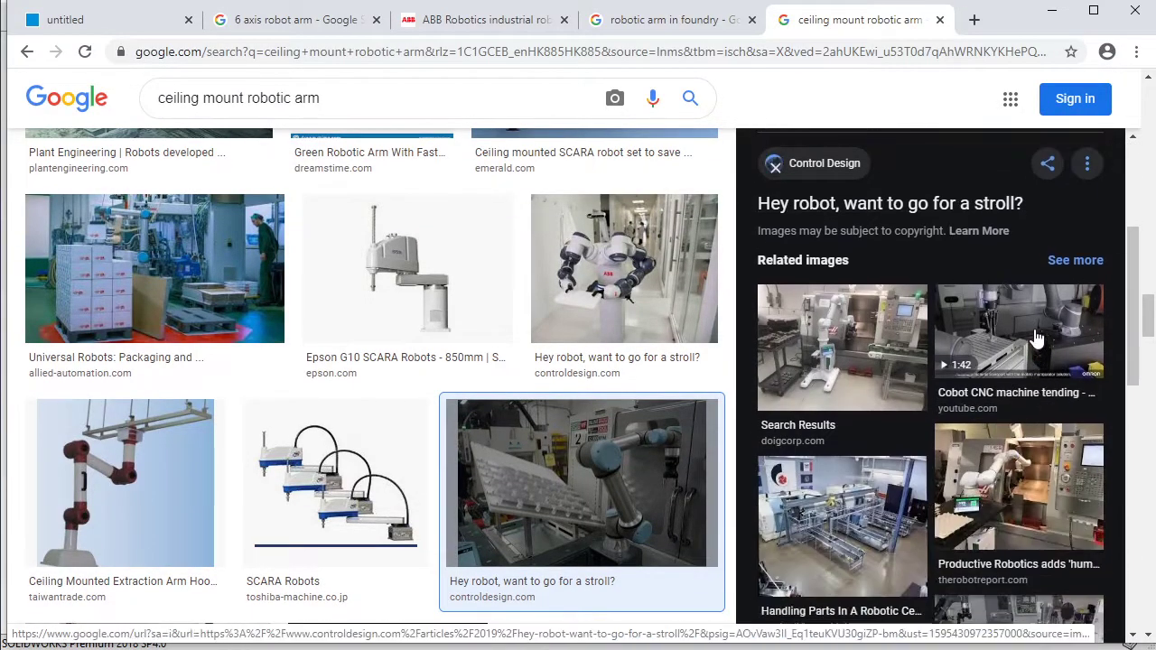
click(1036, 336)
scroll(956, 353, down, 3)
scroll(902, 406, down, 2)
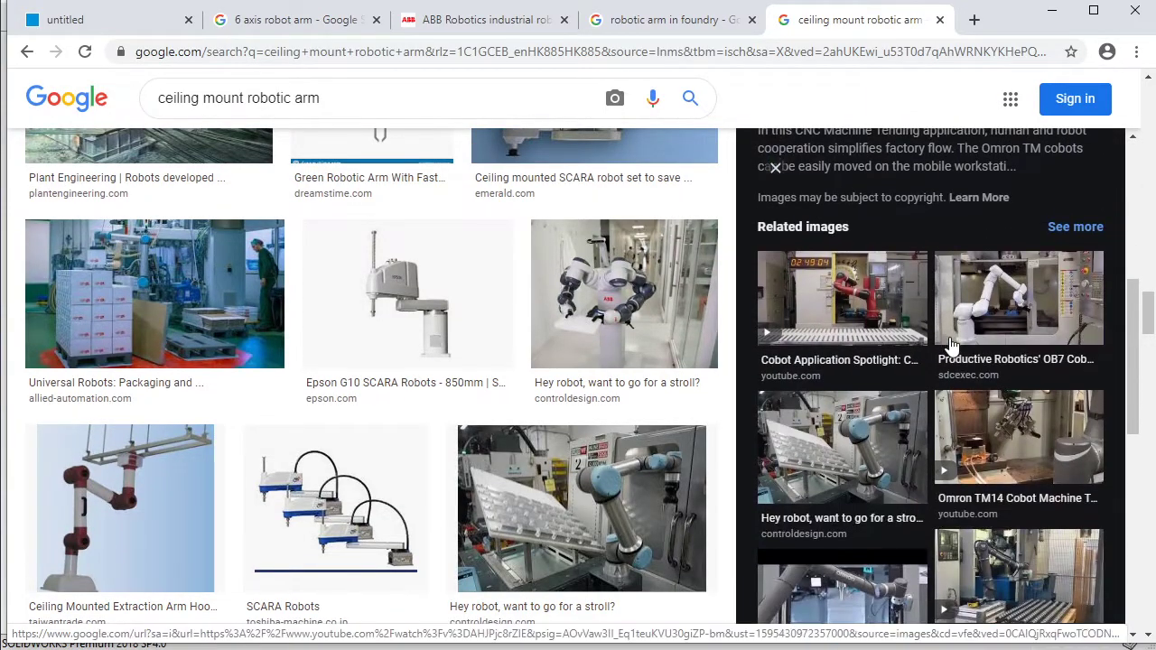
click(946, 287)
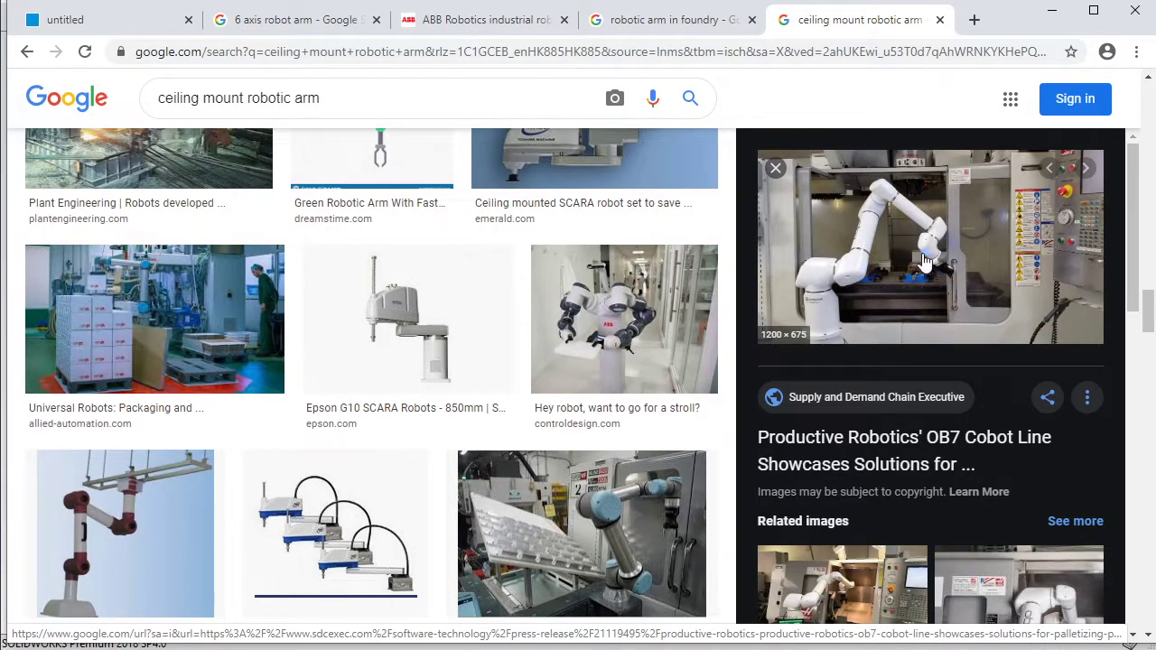
click(774, 168)
scroll(673, 223, down, 2)
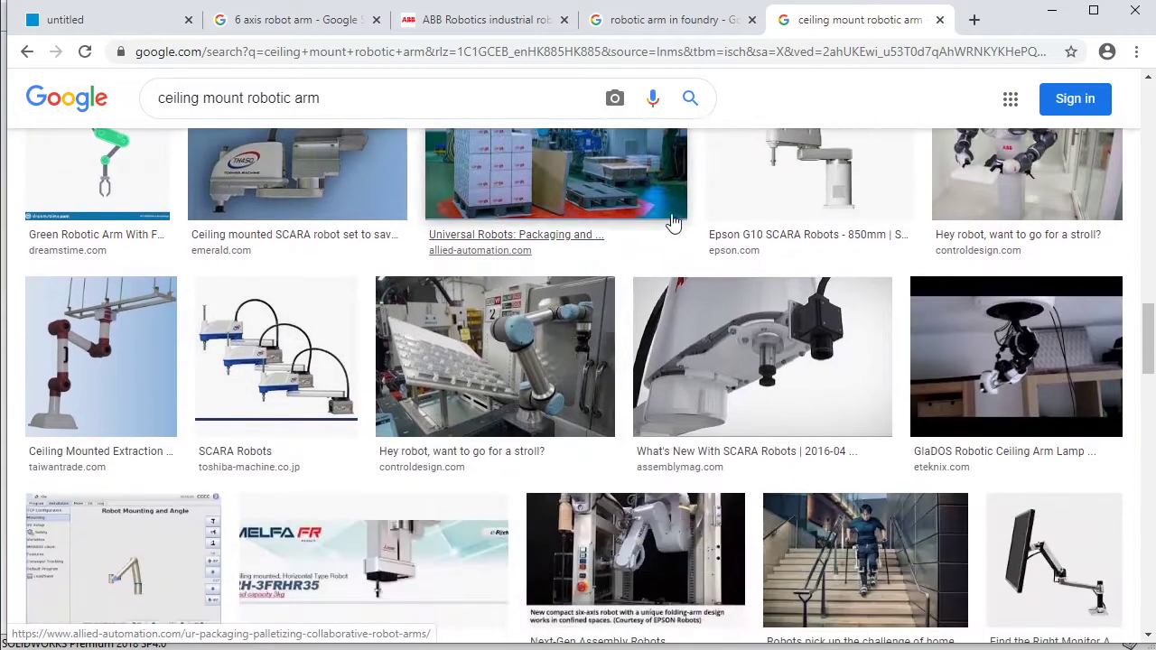
click(1050, 14)
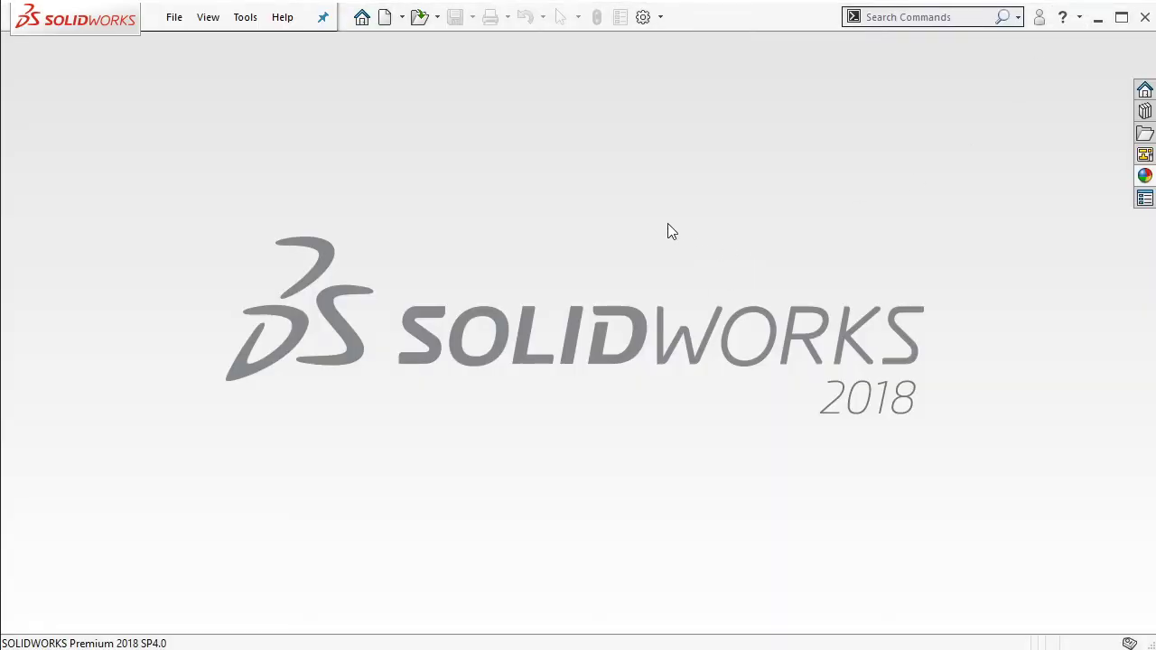
From STD Parts > IRB1200_5-90_IRC5_rev01_step_c, drag ATOM_900_Standard_Non-foundry option.STEP into SOLIDWORKS
click(418, 626)
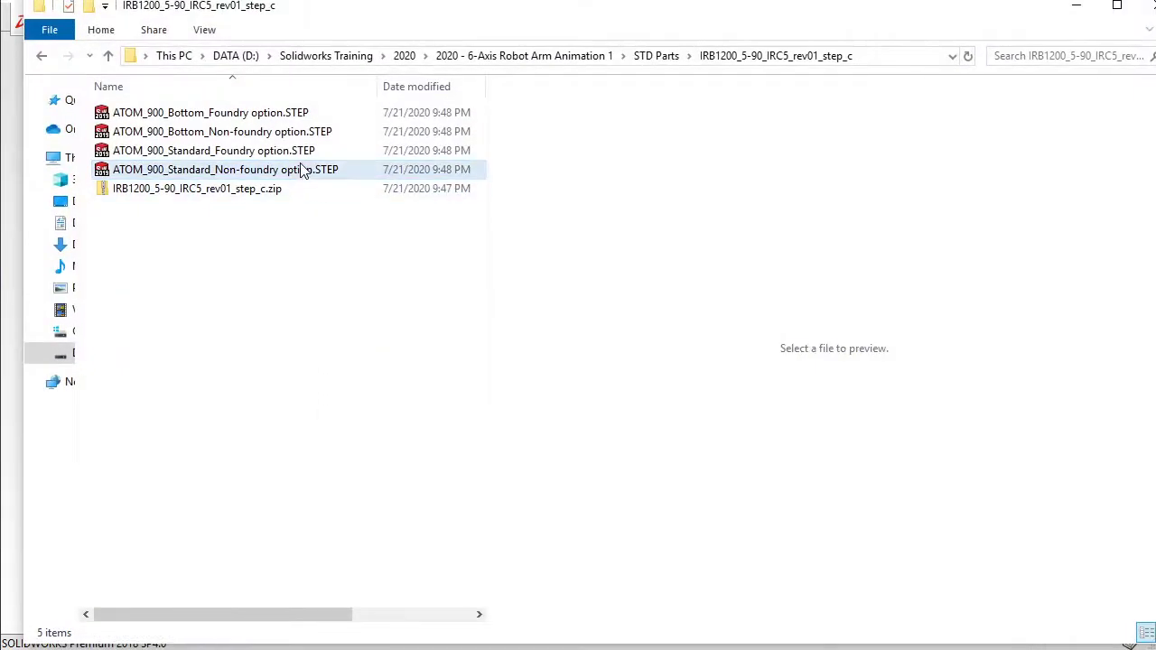
click(239, 171)
mouse_move(226, 170)
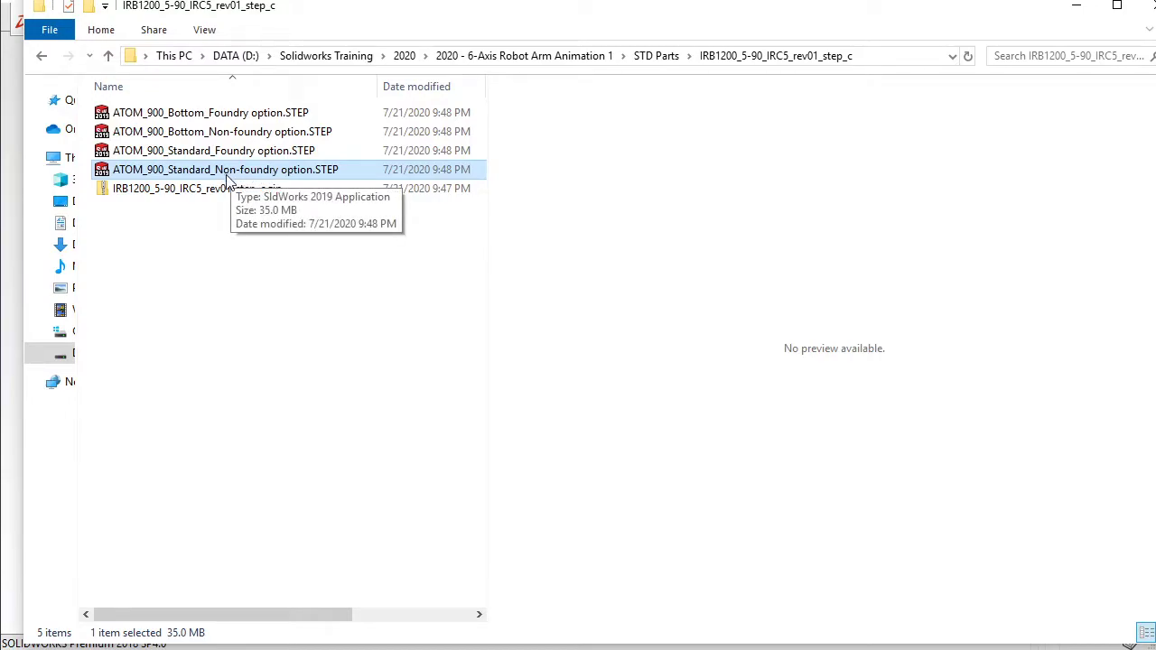
click(523, 55)
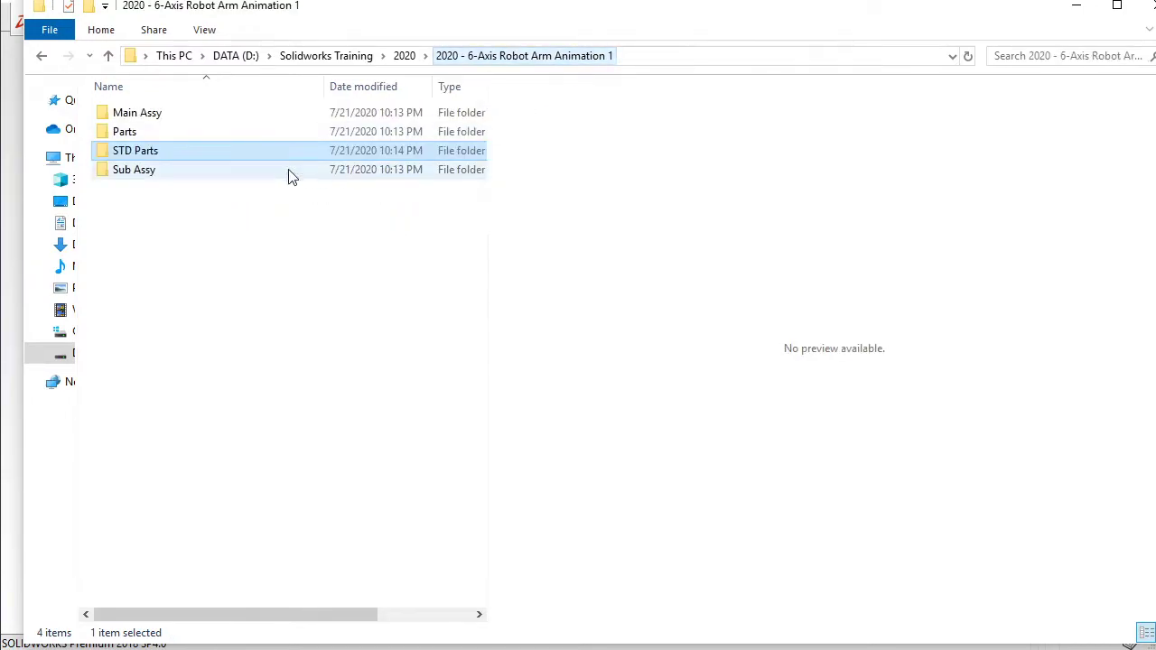
click(160, 224)
double_click(154, 154)
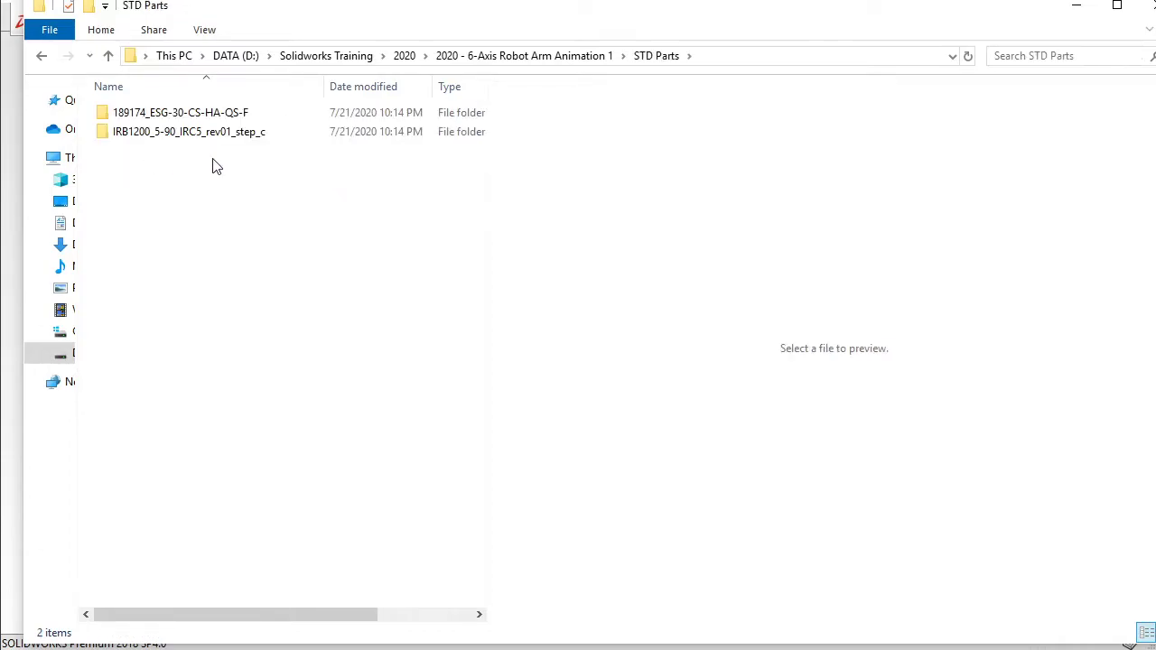
double_click(217, 135)
click(194, 171)
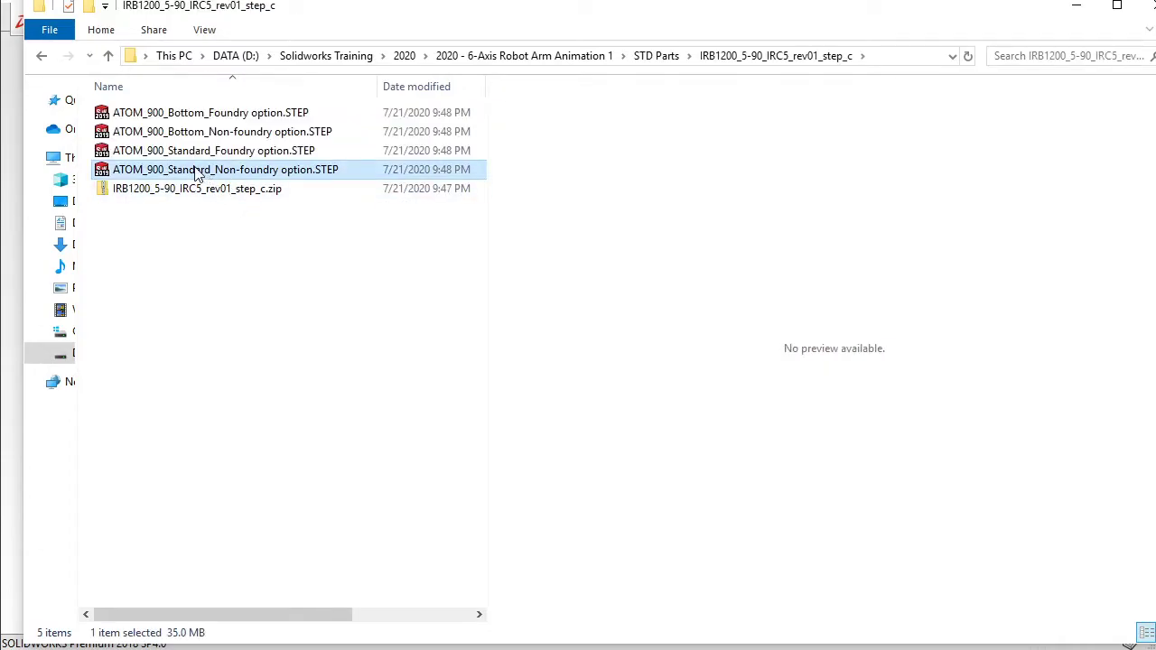
drag(196, 172, 965, 477)
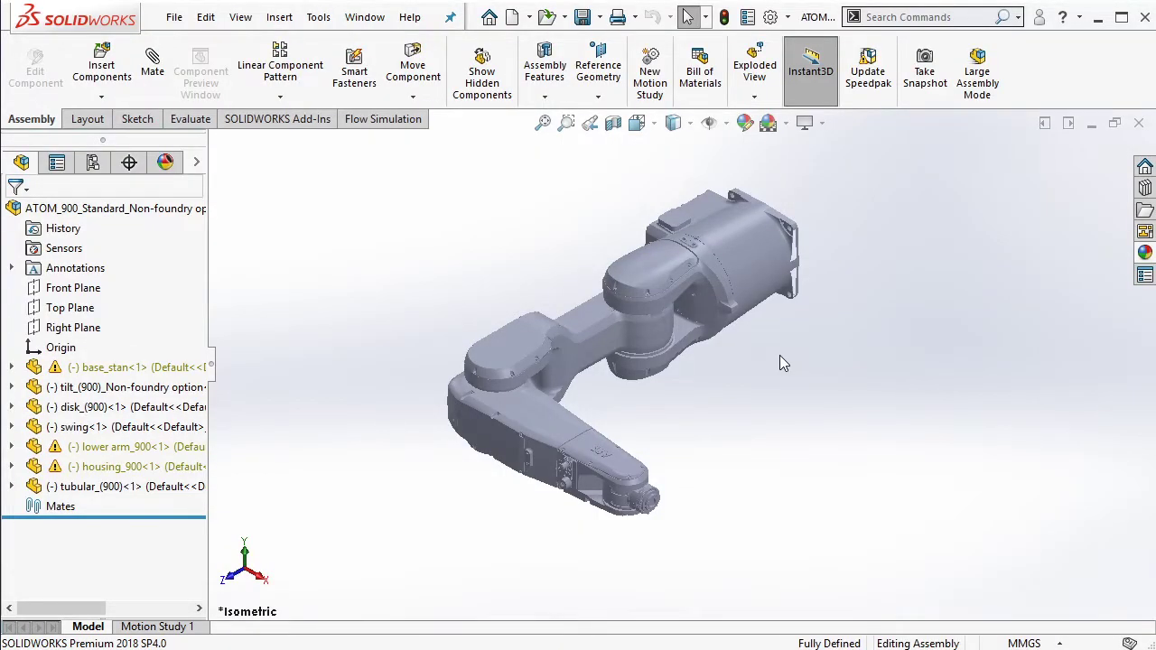
Switch to Shaded With Edges, fit the robot upright in view, and begin saving the assembly
click(674, 123)
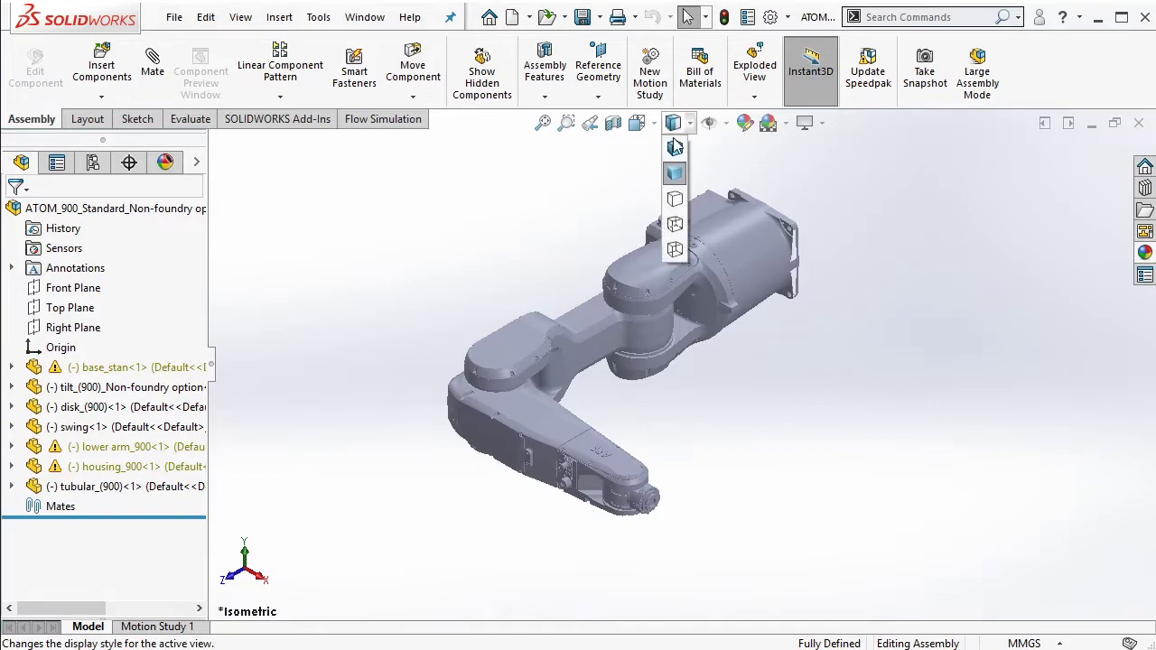
click(678, 150)
mouse_move(797, 307)
middle_down()
mouse_move(761, 235)
mouse_move(713, 455)
mouse_move(823, 433)
mouse_move(786, 318)
middle_up()
key(f)
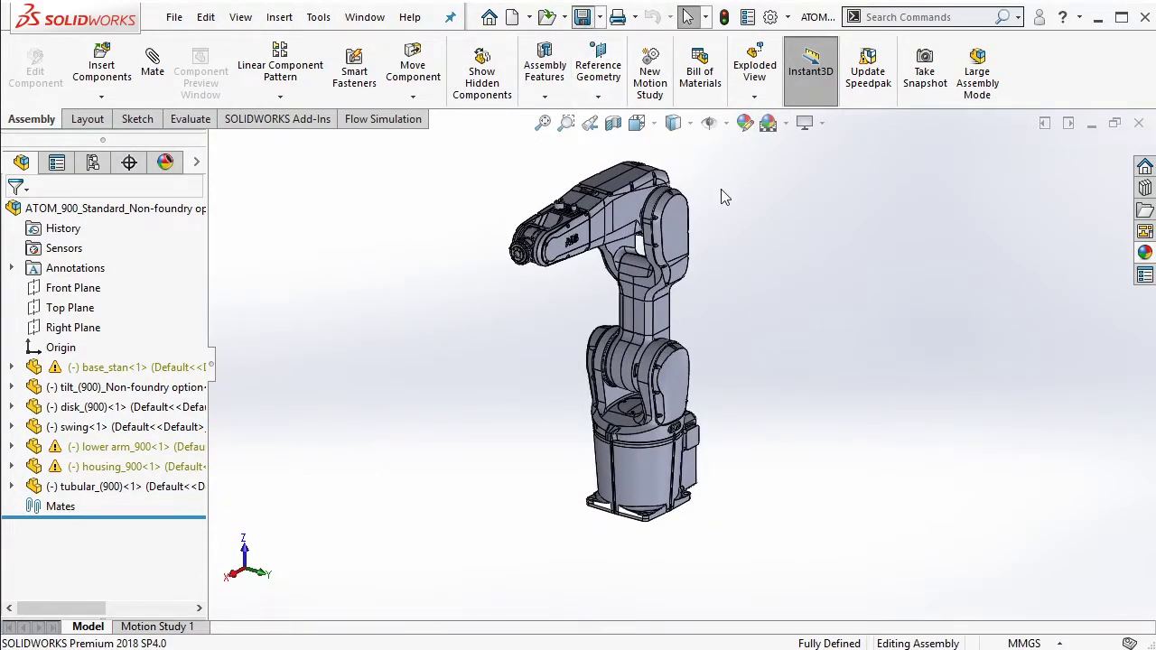
key(ctrl+s)
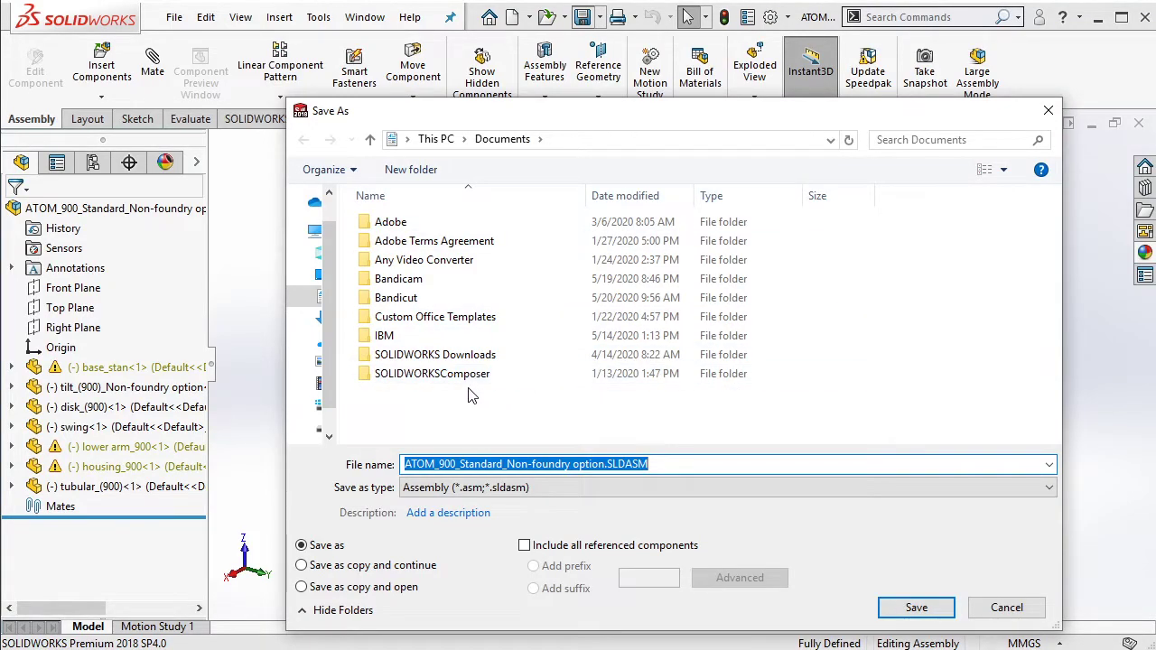
Save the assembly to D: > Solidworks Training > 2020 > project > STD Parts > IRB1200_5-90_IRC5_rev01_step_c
click(436, 139)
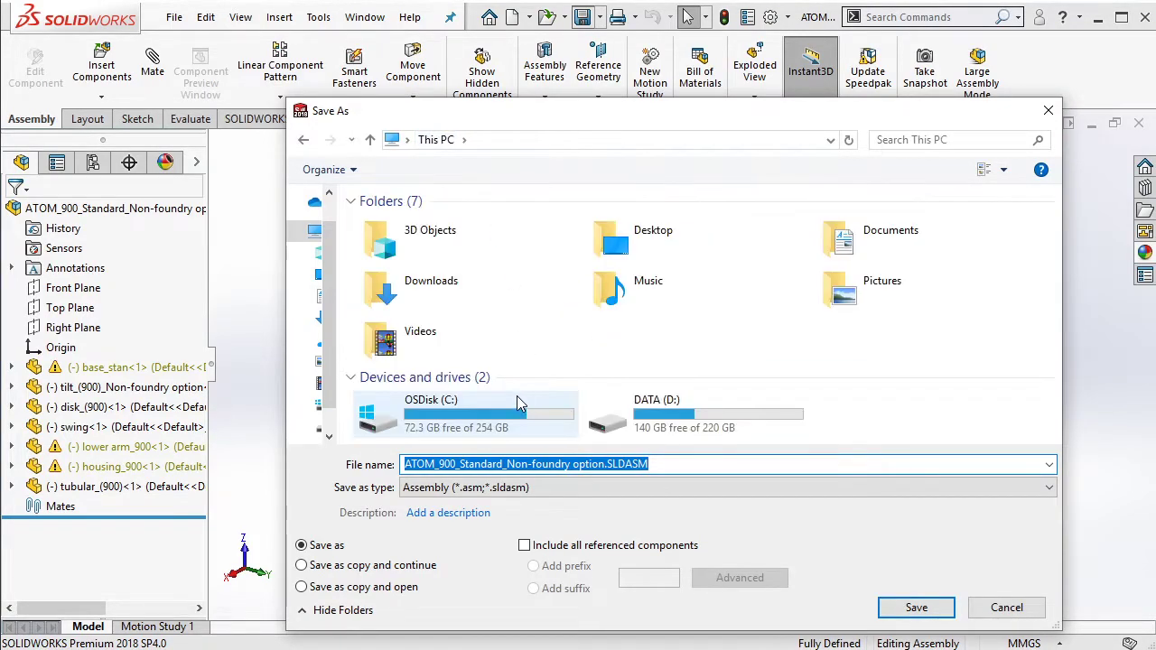
double_click(695, 412)
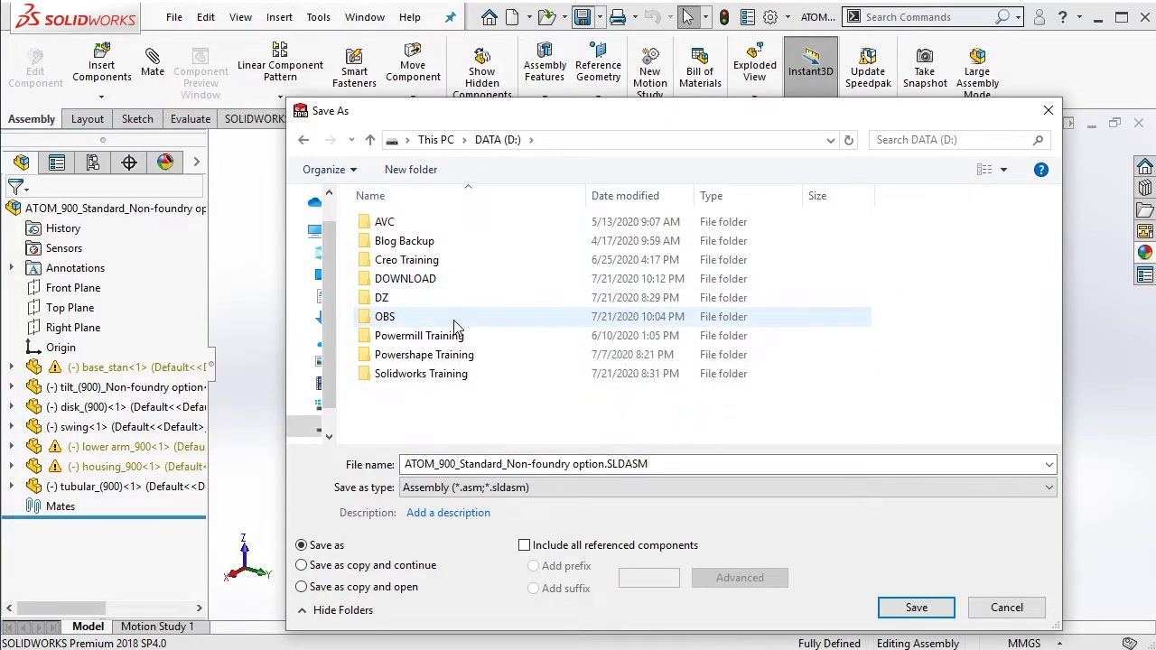
double_click(456, 373)
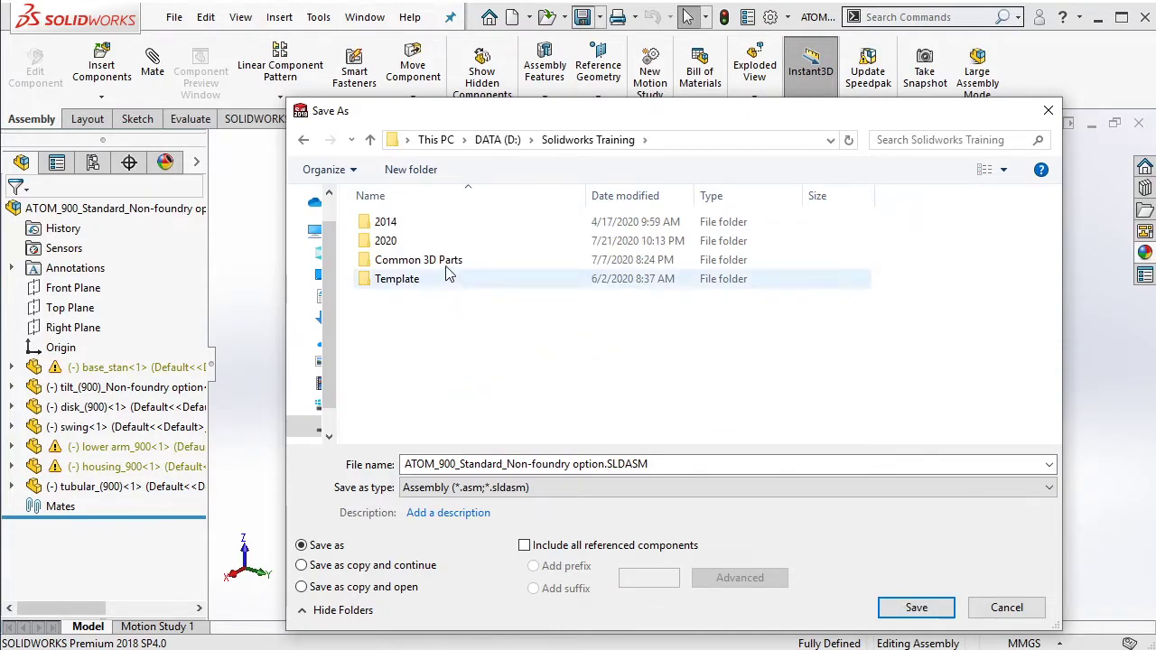
double_click(402, 241)
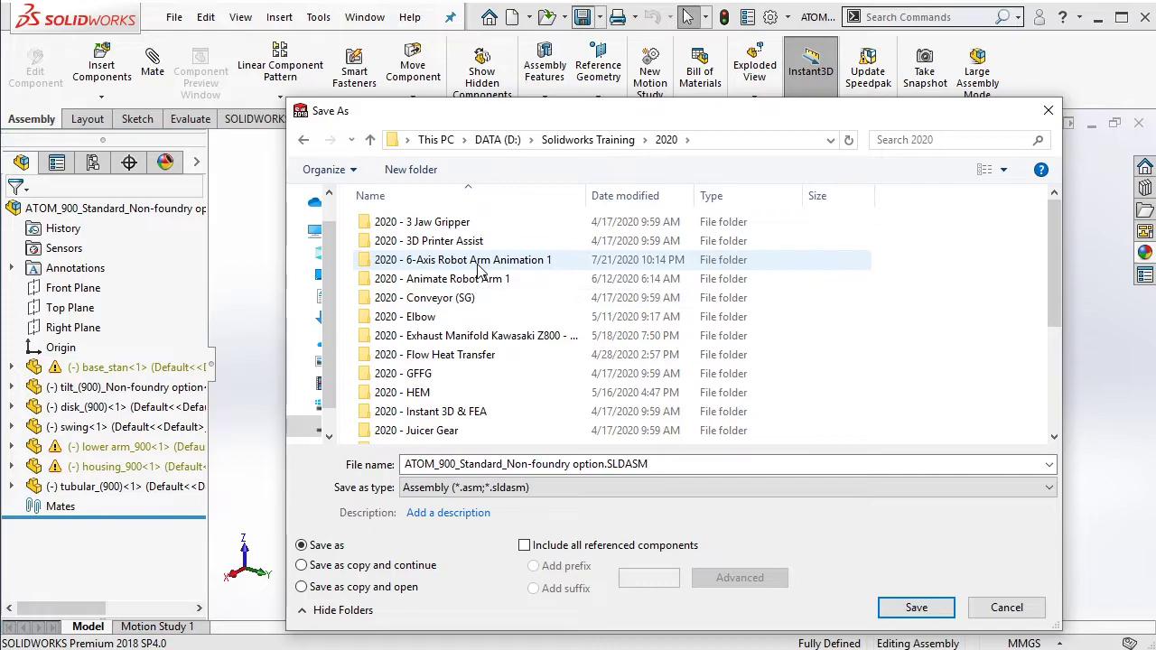
double_click(477, 261)
double_click(468, 261)
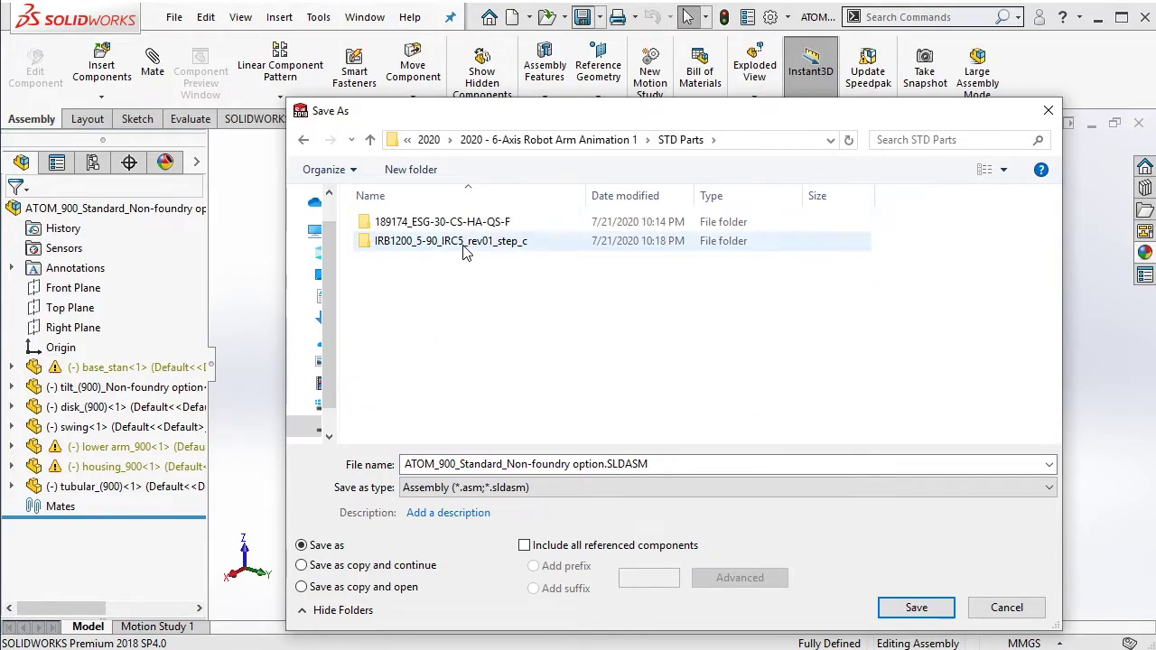
double_click(463, 244)
click(914, 609)
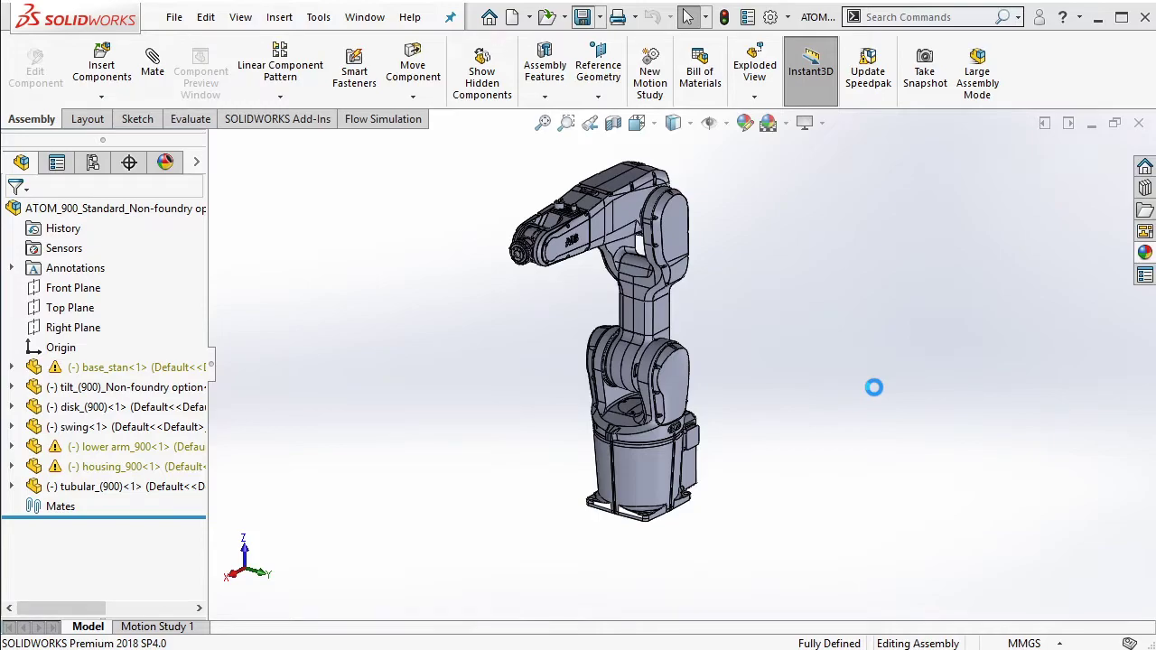
Fix the selected components, base_stan through tubular_(900), in place
mouse_move(874, 388)
middle_down()
mouse_move(750, 373)
mouse_move(770, 416)
middle_up()
mouse_move(800, 428)
middle_down()
mouse_move(766, 407)
mouse_move(764, 331)
mouse_move(712, 290)
mouse_move(569, 379)
middle_up()
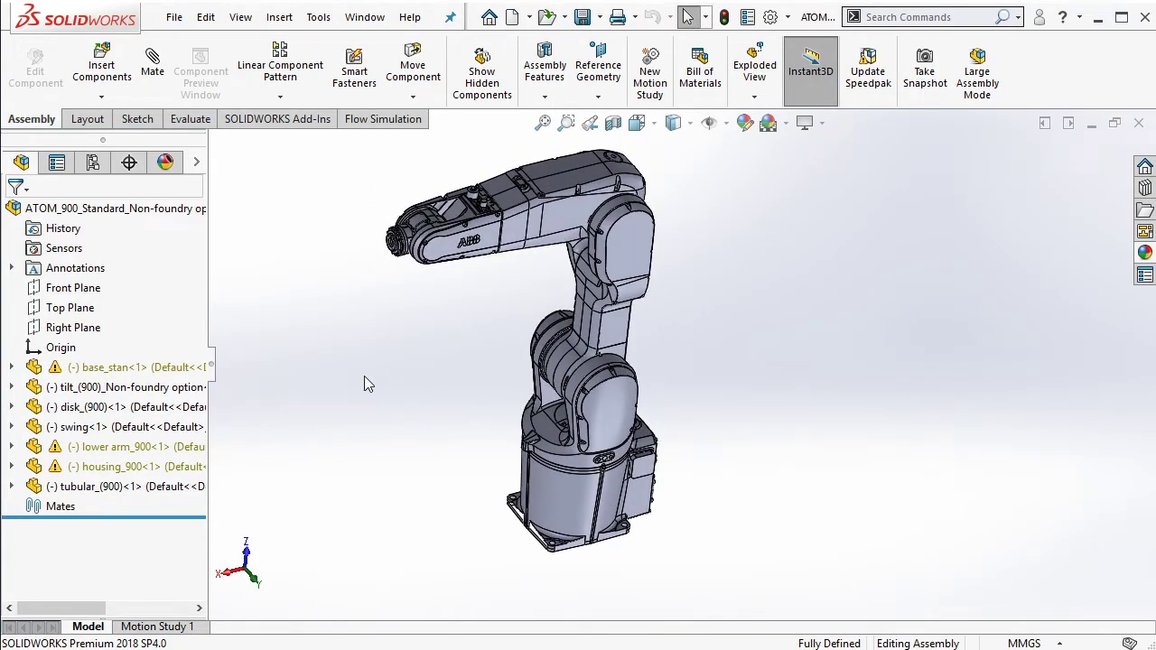
mouse_move(522, 286)
middle_down()
mouse_move(549, 222)
mouse_move(536, 202)
mouse_move(775, 409)
mouse_move(632, 361)
middle_up()
middle_drag(593, 428, 716, 407)
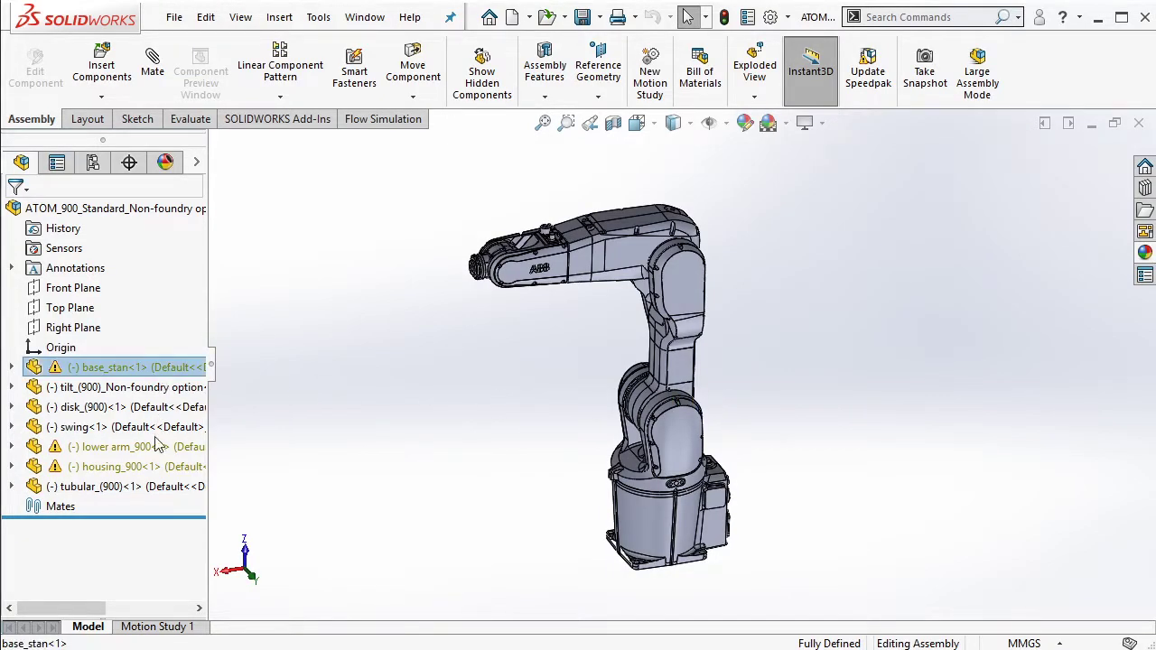
shift+click(135, 486)
right_click(134, 485)
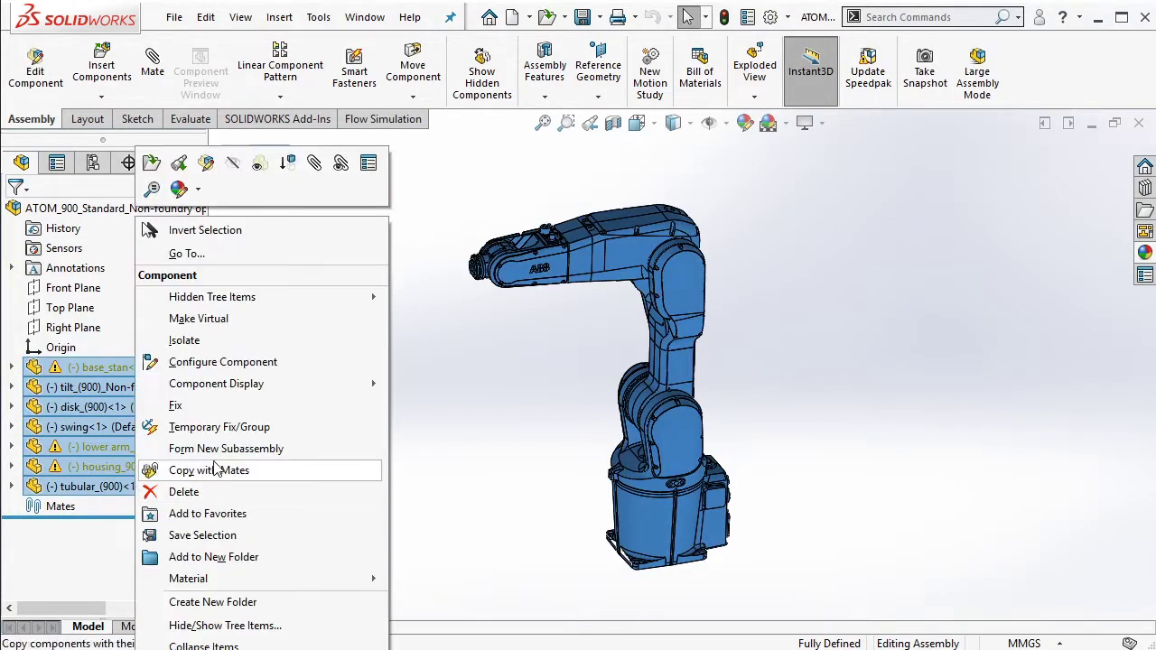
click(221, 407)
Zoom out and back in to inspect the fixed robot assembly
scroll(732, 445, down, 2)
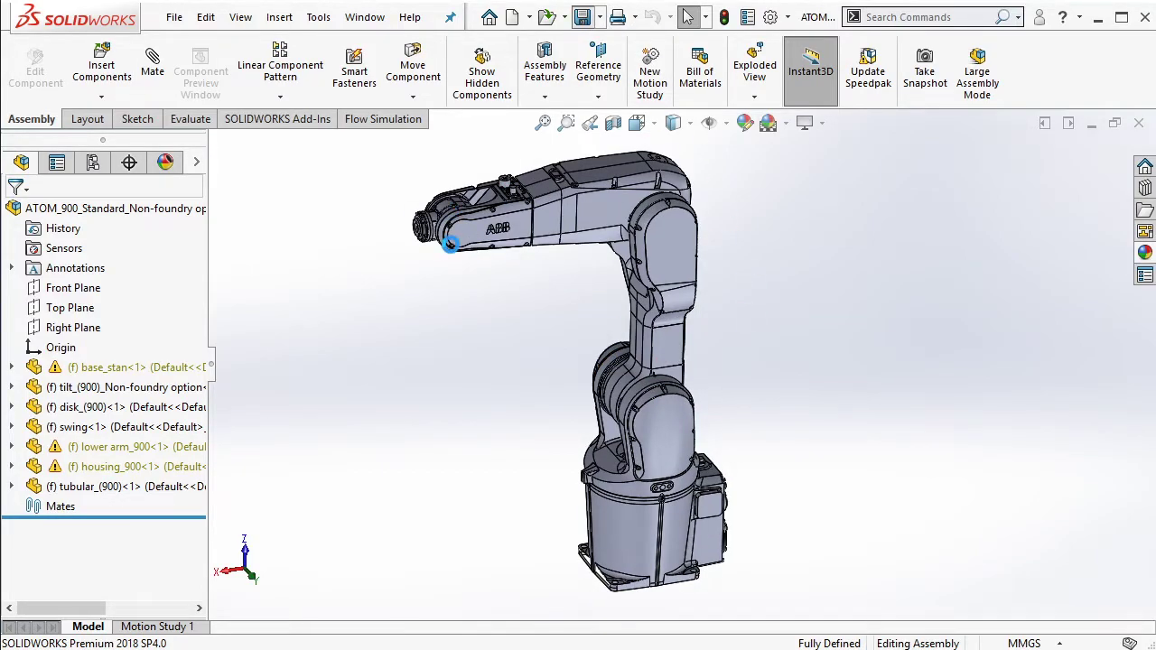
scroll(449, 244, down, 1)
scroll(451, 244, down, 2)
scroll(460, 245, down, 2)
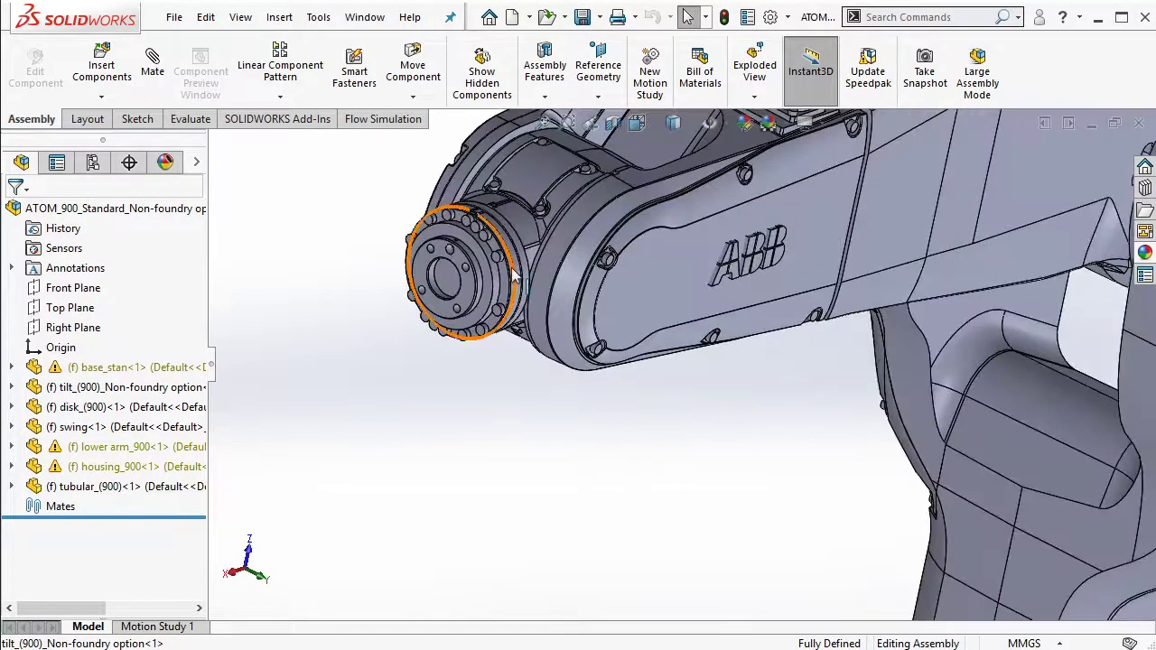
scroll(469, 245, down, 2)
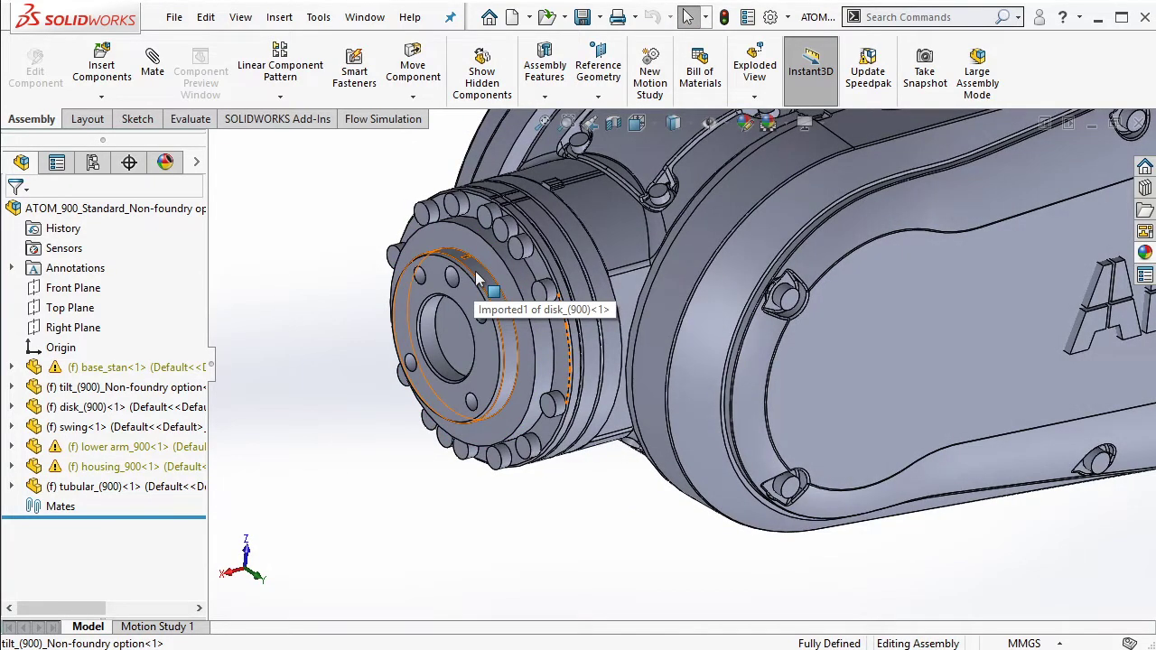
scroll(478, 280, up, 1)
scroll(492, 293, up, 1)
scroll(501, 298, up, 1)
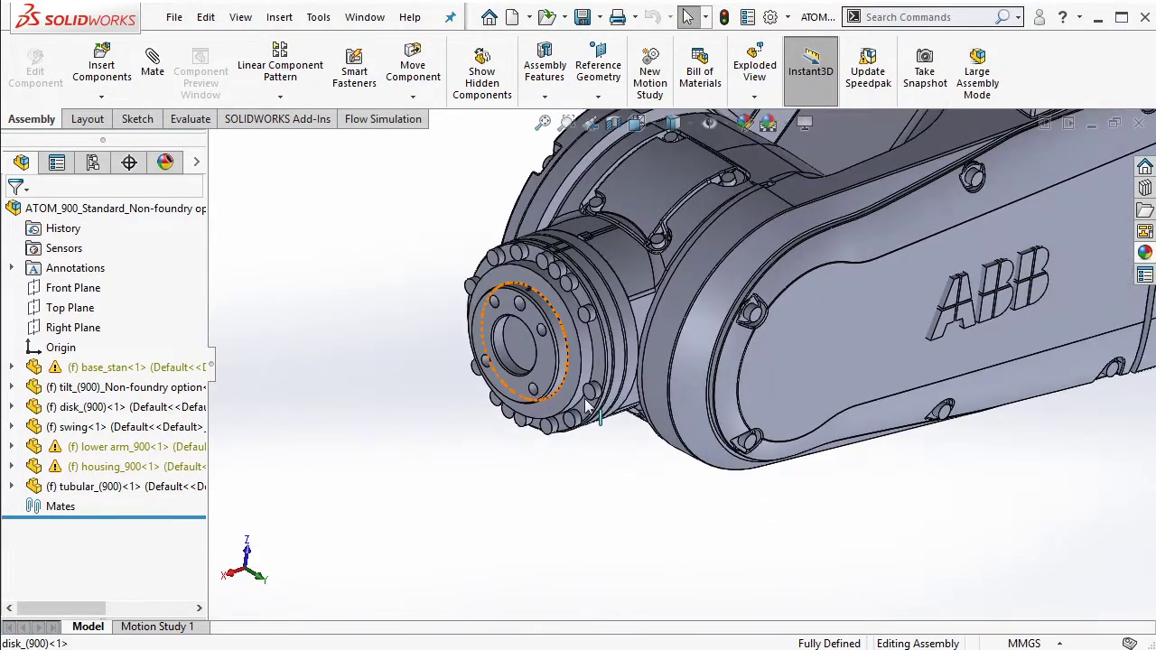
scroll(556, 201, up, 1)
scroll(542, 434, down, 1)
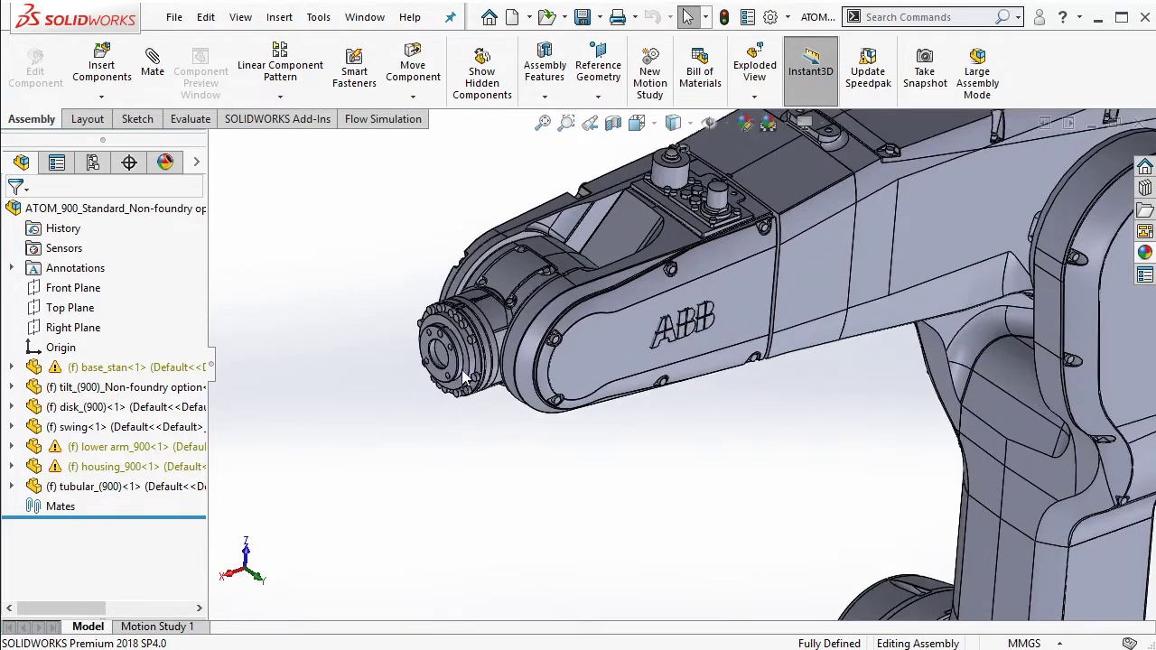
scroll(506, 388, down, 1)
scroll(502, 325, down, 1)
scroll(523, 312, down, 1)
Set the disk component to Float so it can move freely
click(537, 307)
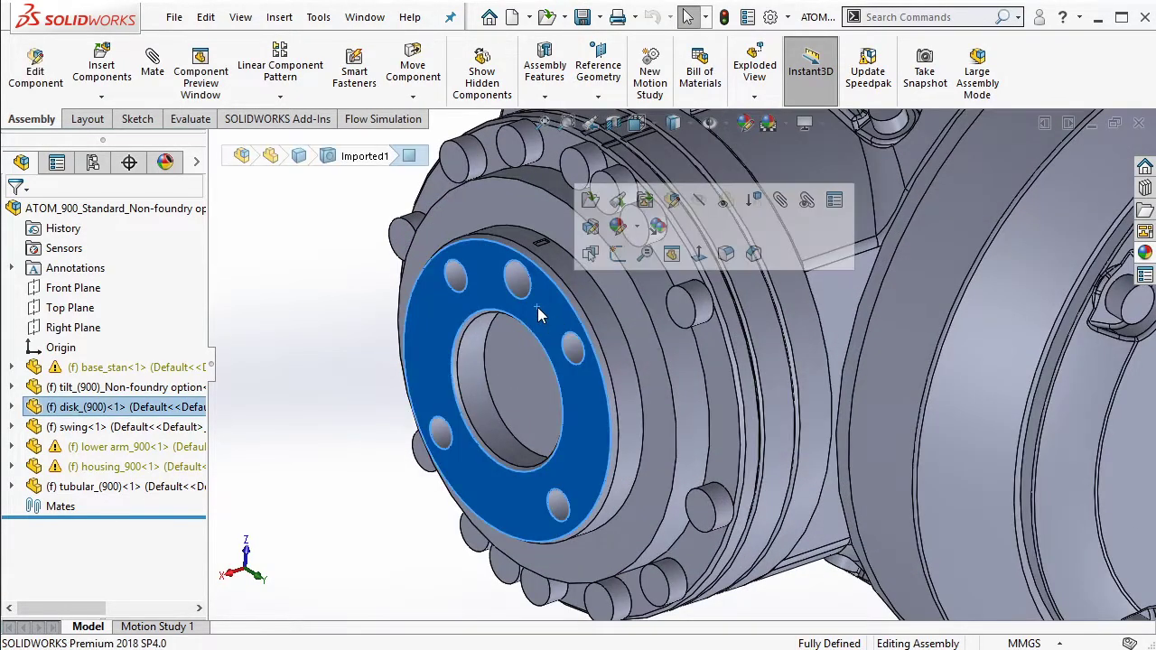
drag(537, 307, 541, 315)
right_click(542, 321)
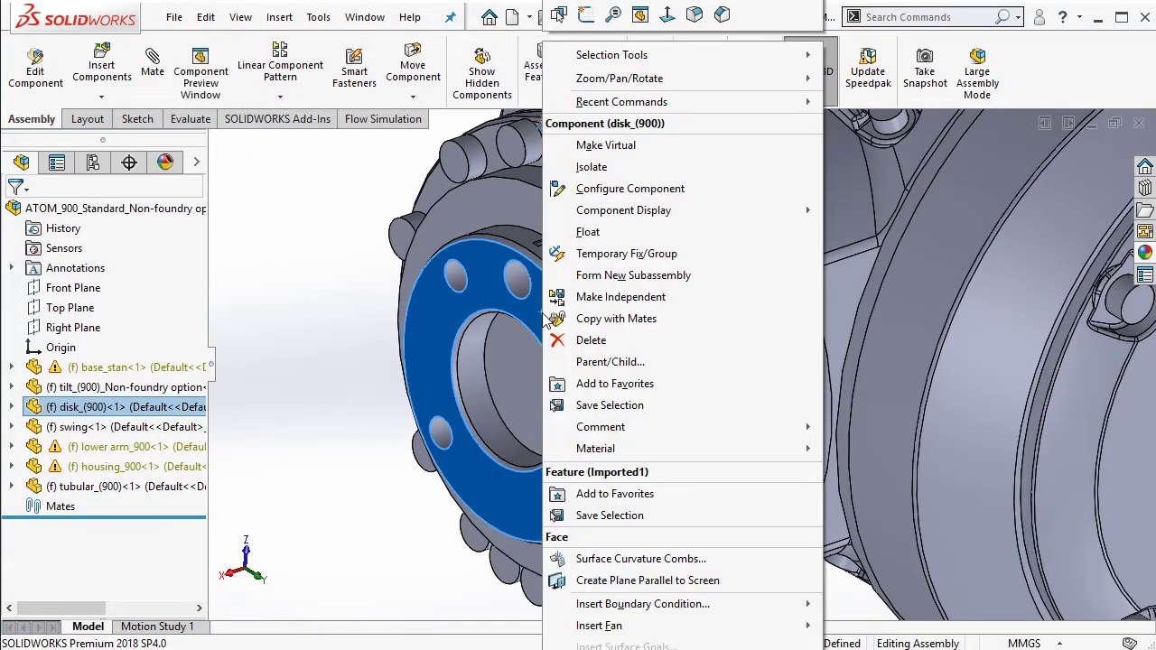
click(578, 227)
Mate the disk concentric and coincident to the tilt part's round flange face
drag(554, 322, 417, 375)
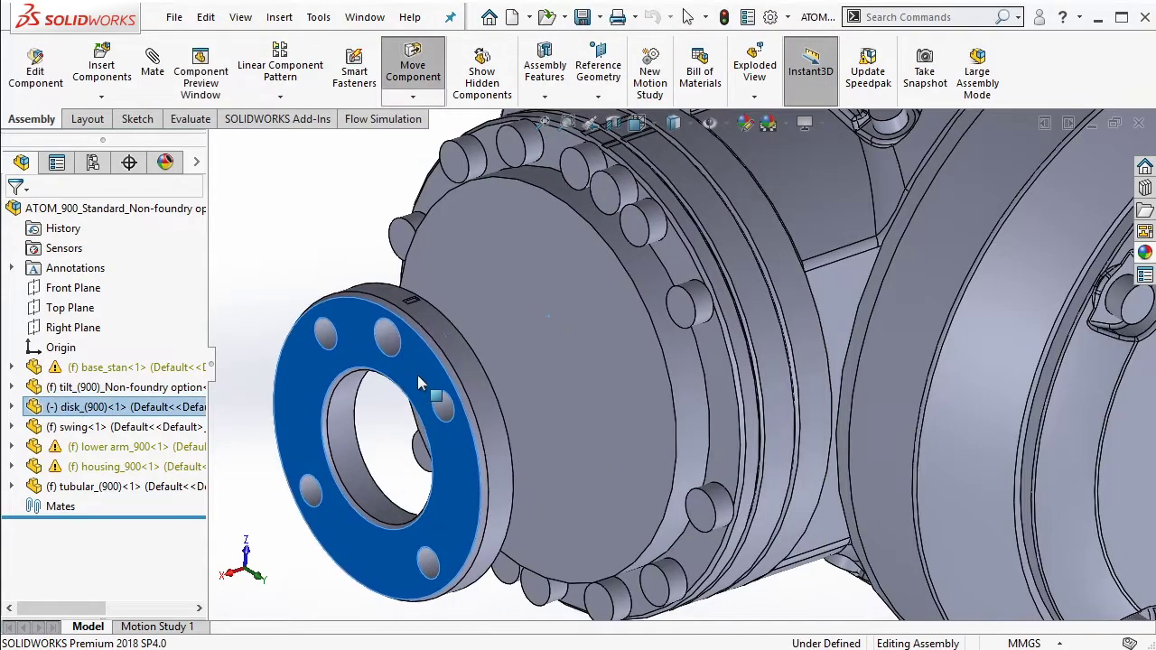
click(639, 260)
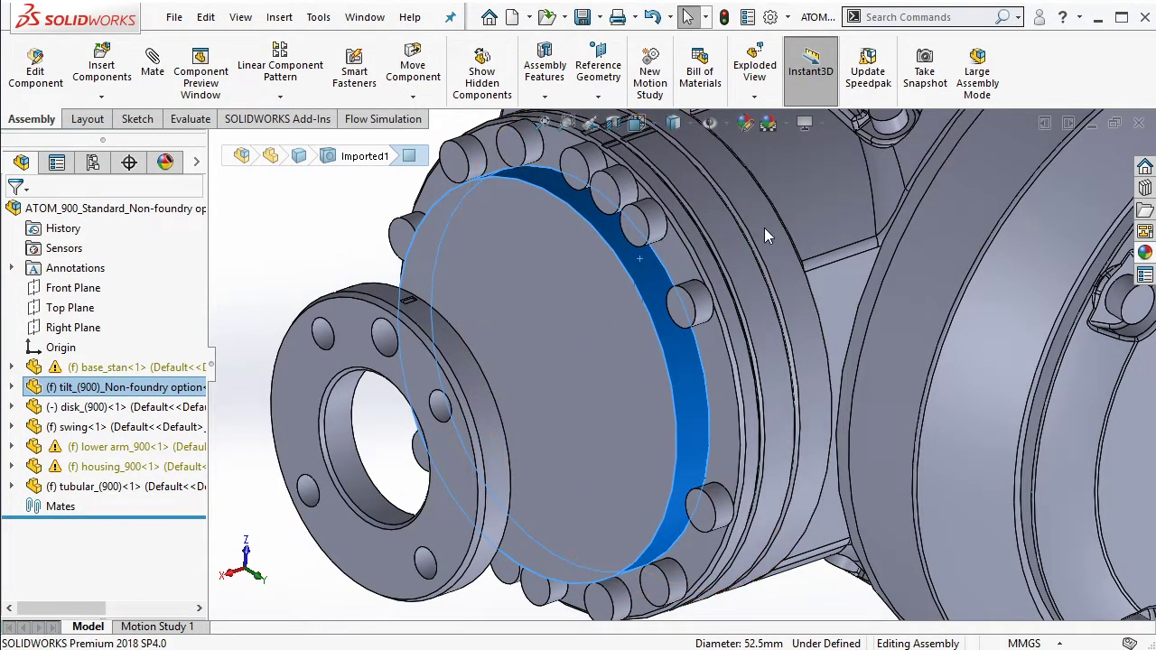
click(462, 355)
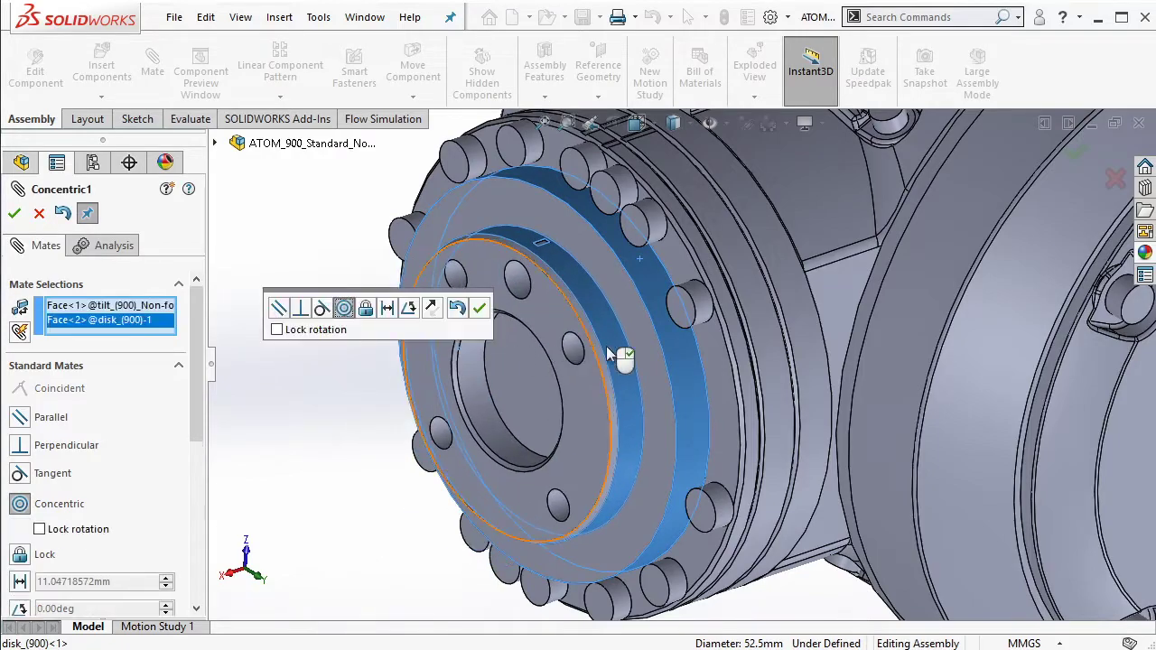
click(479, 308)
click(575, 298)
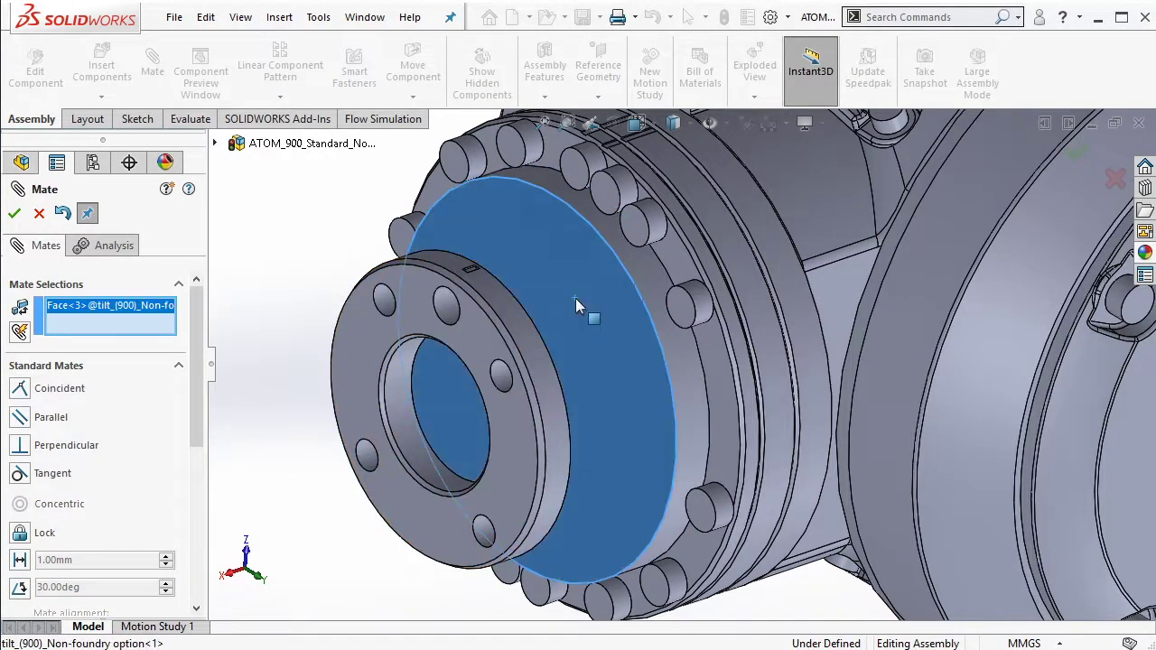
middle_drag(575, 298, 498, 336)
click(499, 336)
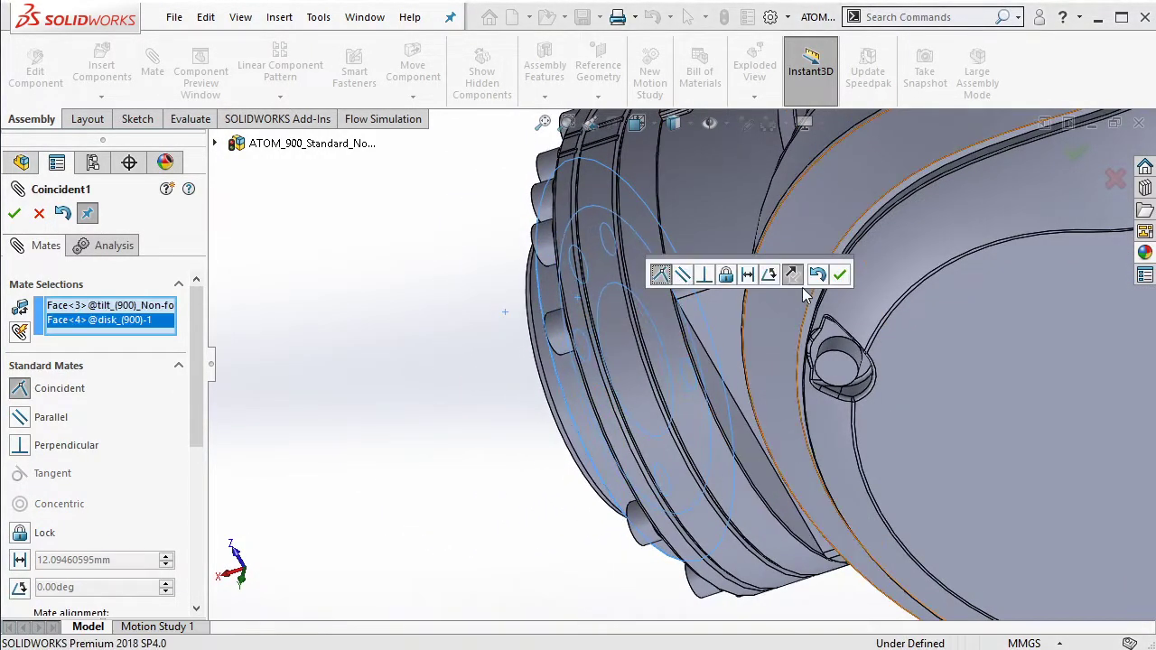
click(838, 275)
key(Escape)
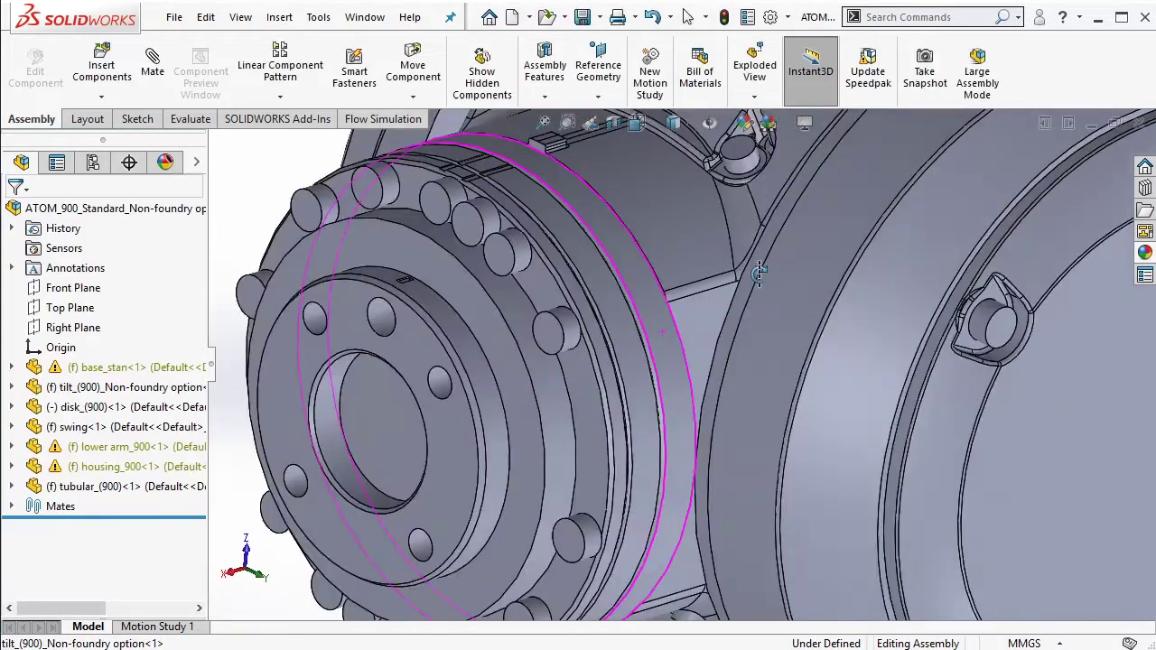
Float the tilt component and drag it to a new position
click(501, 379)
scroll(440, 348, up, 3)
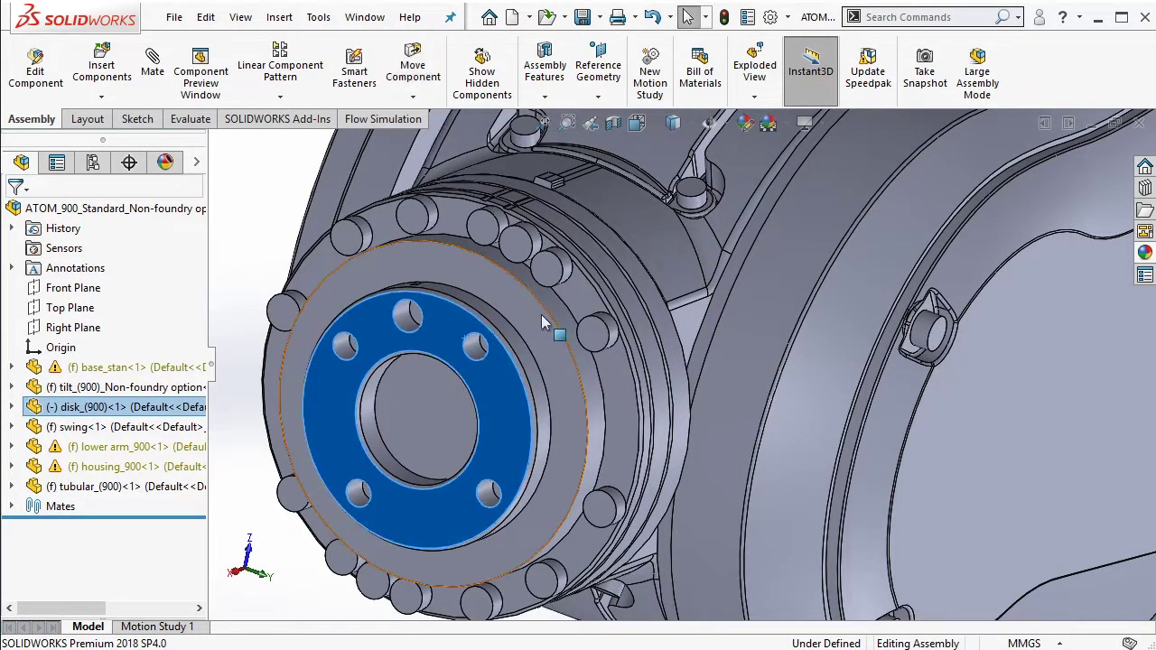
middle_drag(541, 315, 801, 262)
click(688, 259)
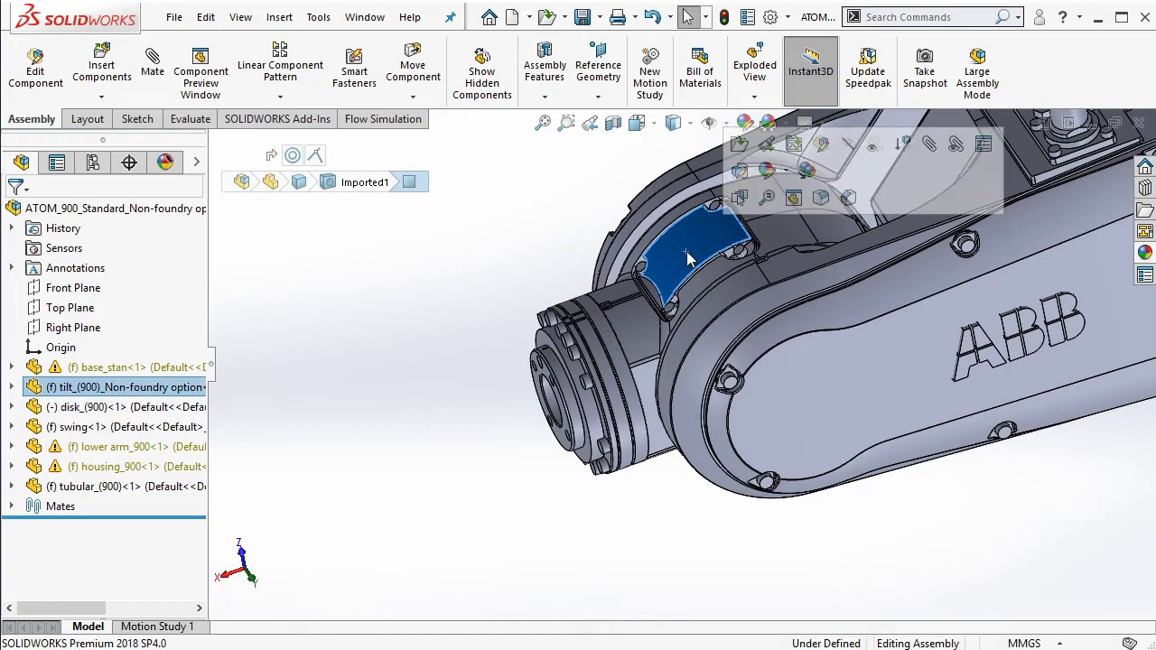
middle_drag(690, 260, 707, 267)
right_click(700, 253)
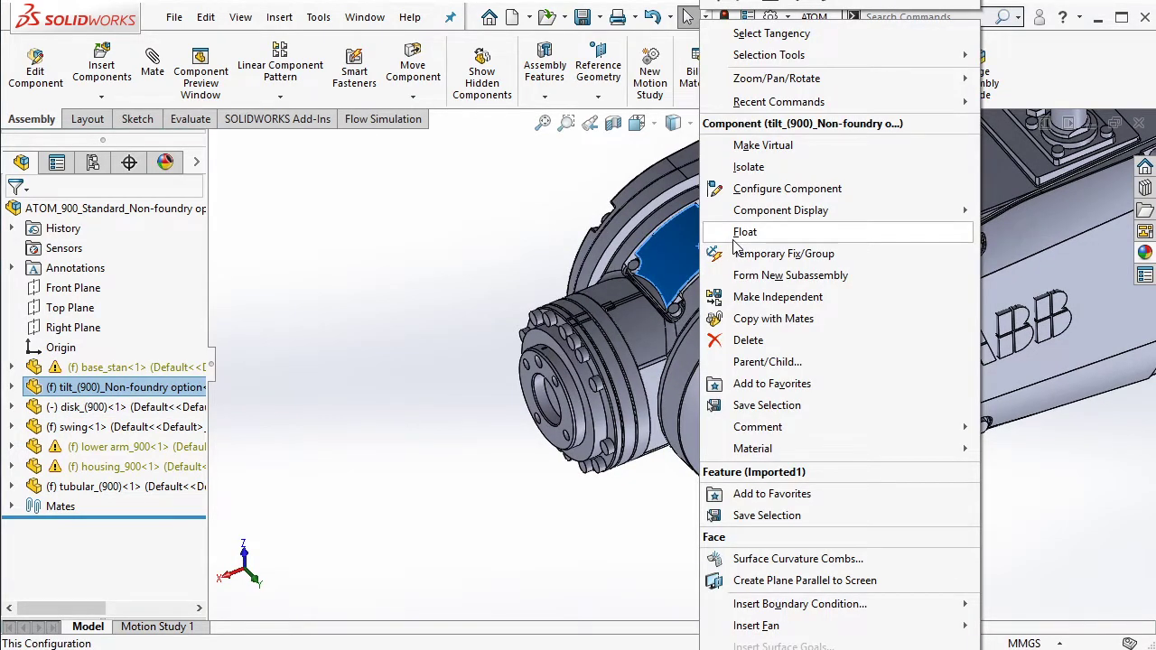
click(735, 236)
scroll(740, 271, down, 5)
middle_drag(733, 240, 740, 271)
mouse_move(741, 272)
mouse_down()
mouse_move(797, 336)
mouse_move(775, 294)
mouse_up()
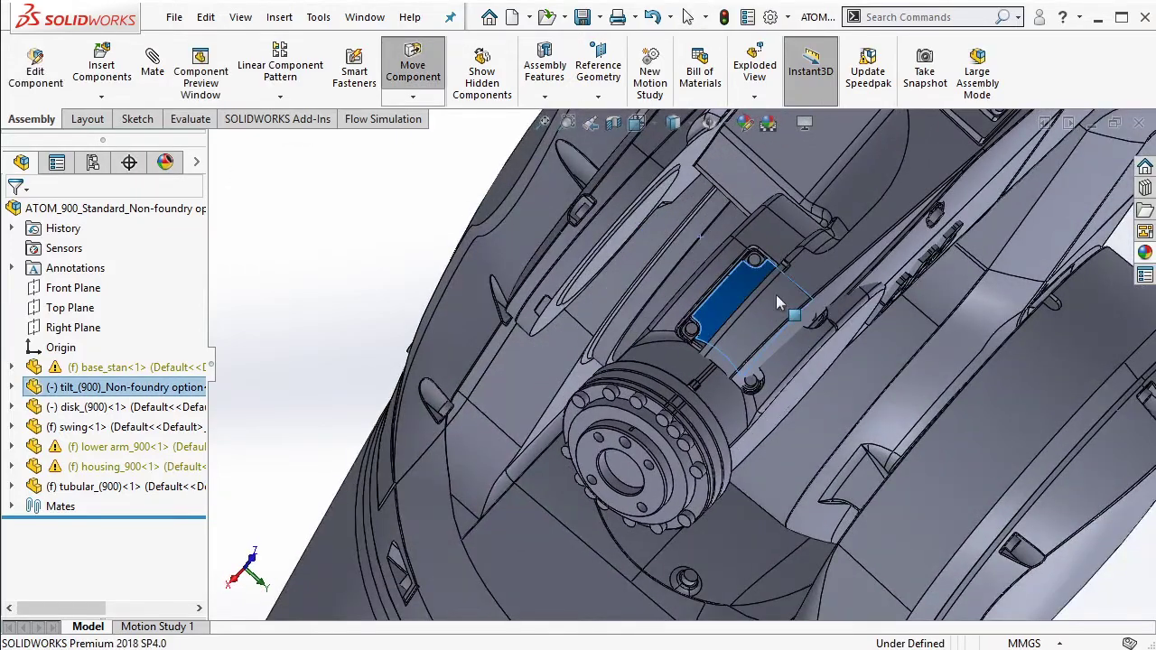
click(688, 16)
Make the tubular part transparent
mouse_move(711, 149)
middle_down()
mouse_move(725, 233)
mouse_move(655, 244)
middle_up()
scroll(725, 233, up, 3)
click(652, 240)
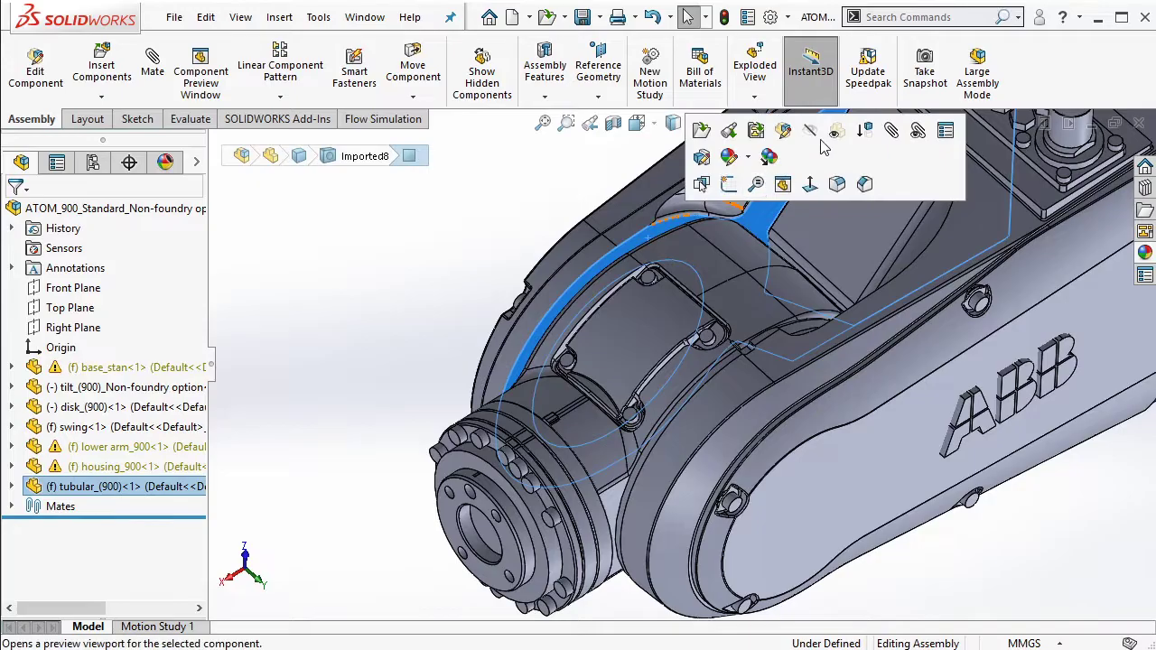
click(821, 142)
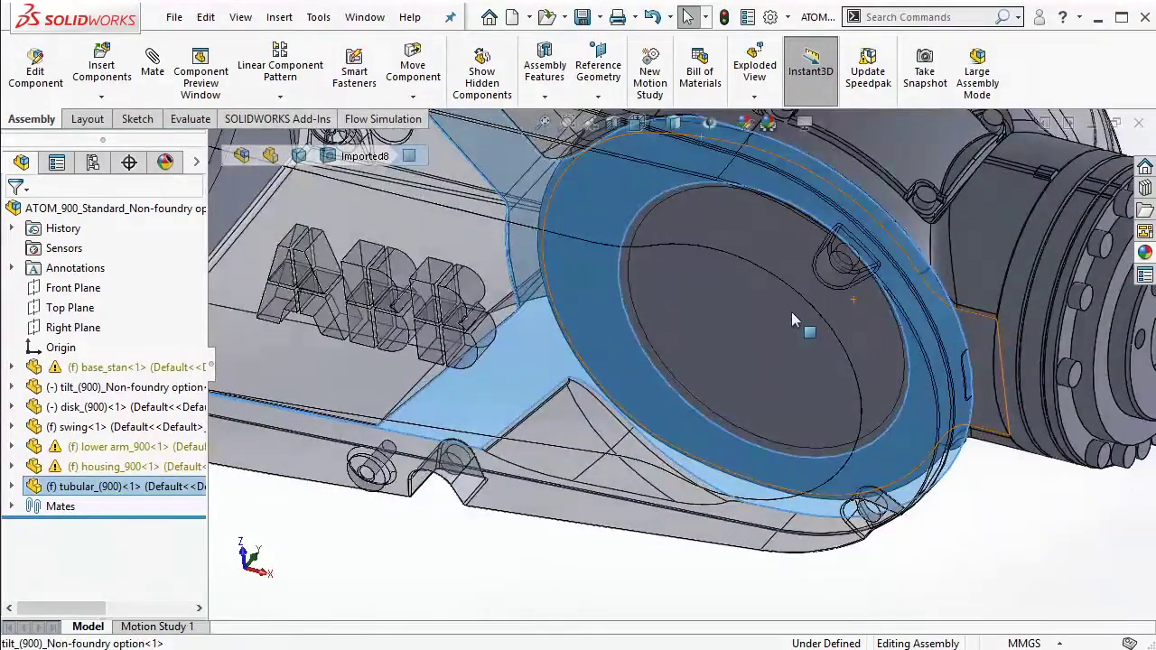
Edit the tilt part in place and start a sketch on its round end face
click(791, 312)
click(870, 204)
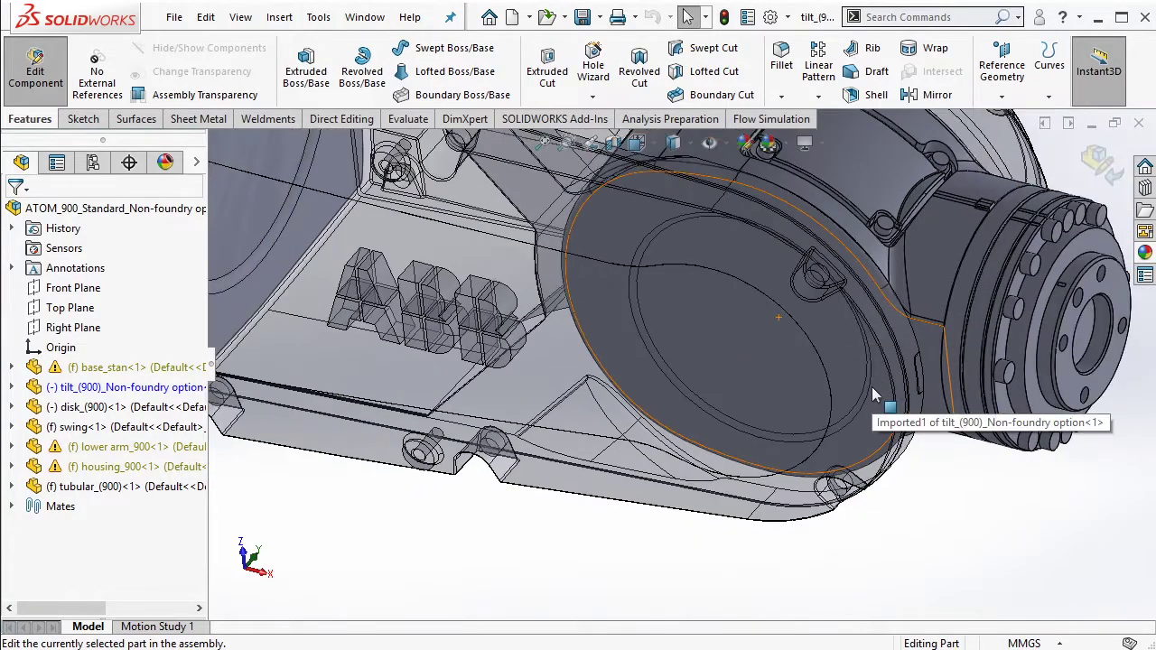
click(738, 300)
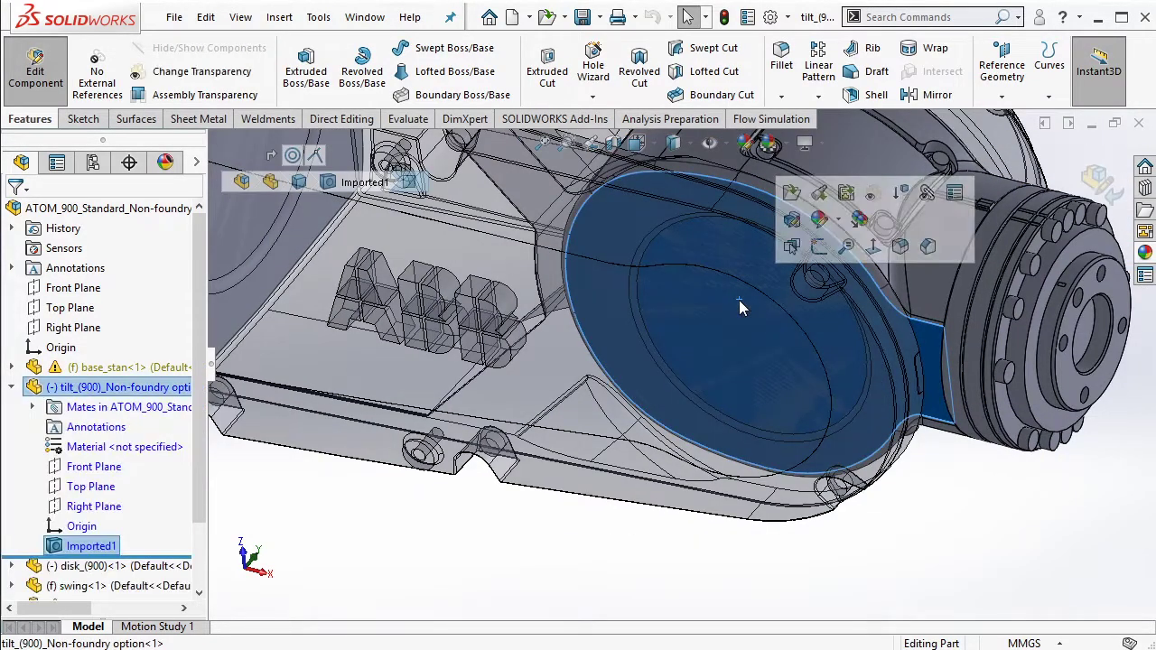
click(818, 246)
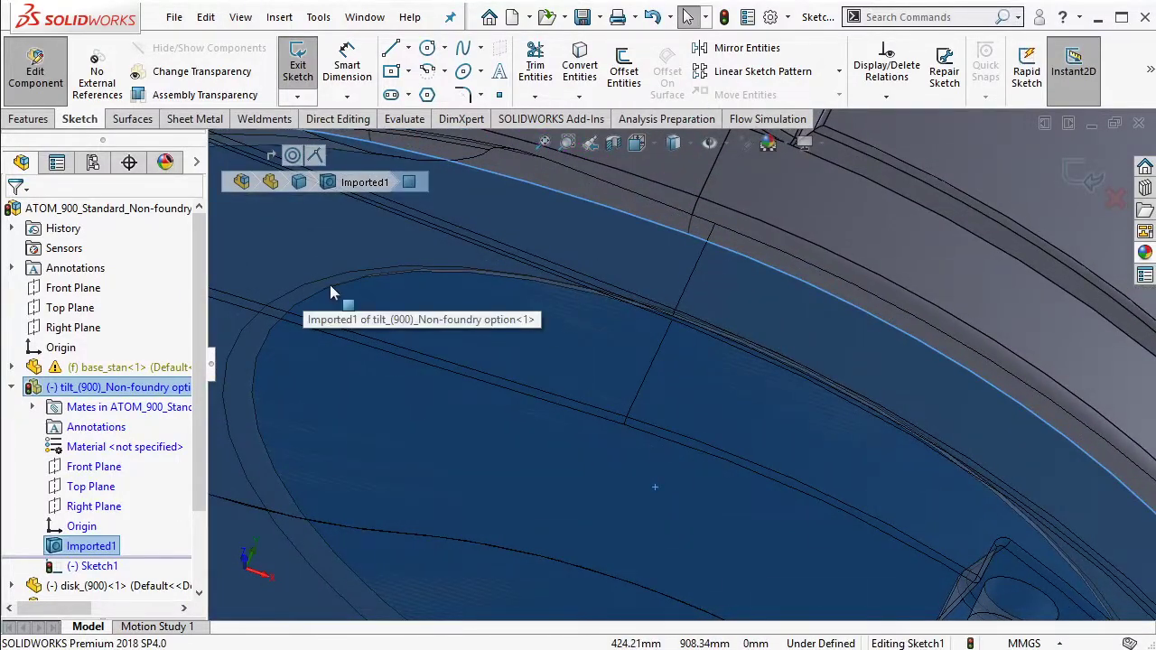
Convert the tubular part's hidden circular edge into a sketch circle
right_click(330, 284)
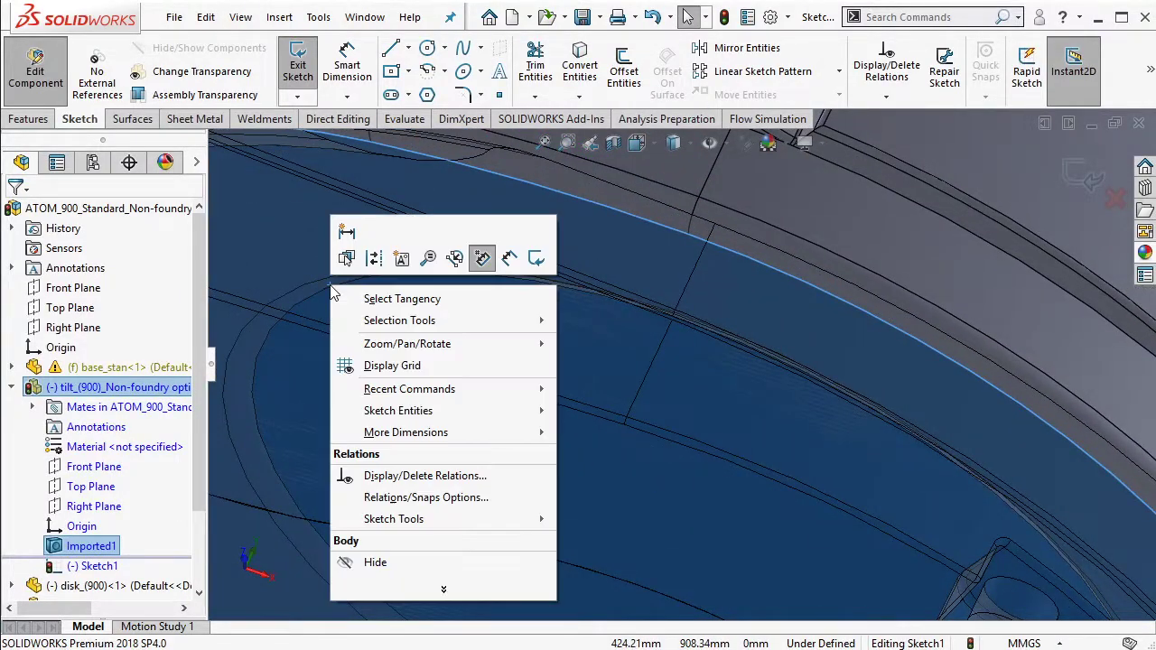
click(343, 261)
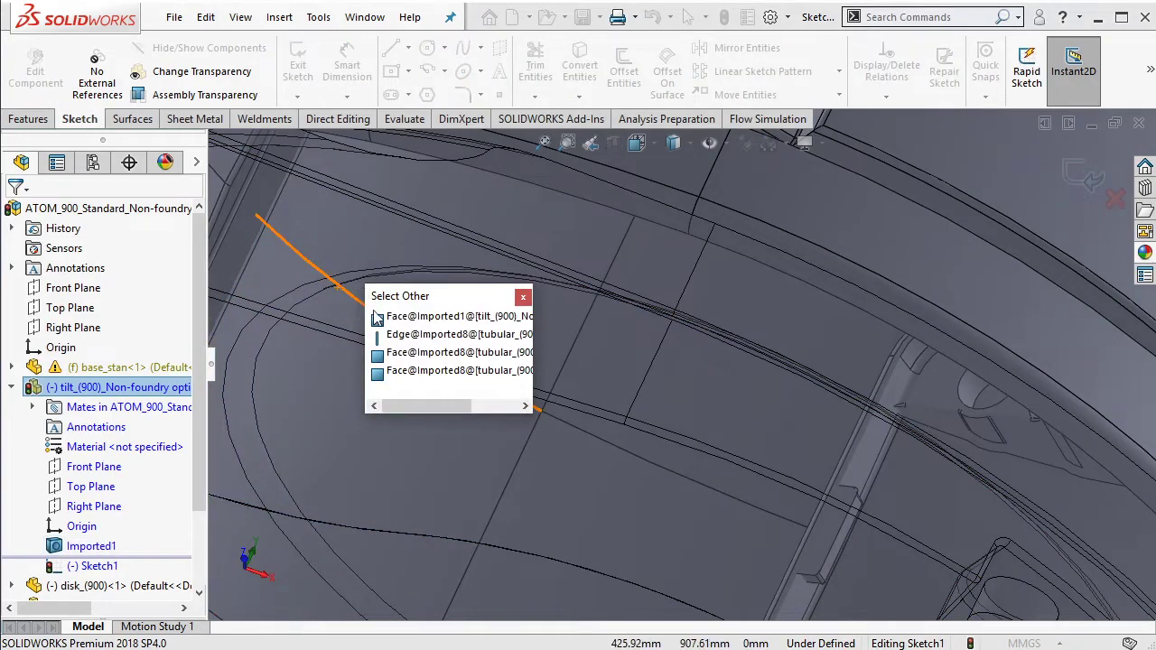
click(400, 336)
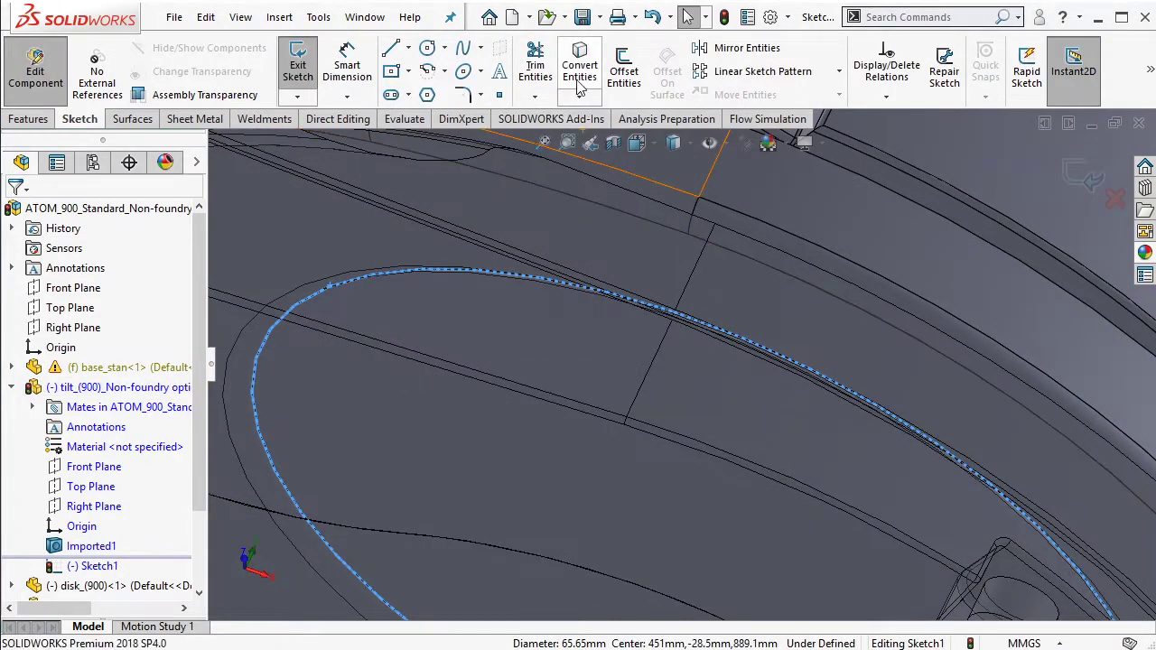
click(579, 77)
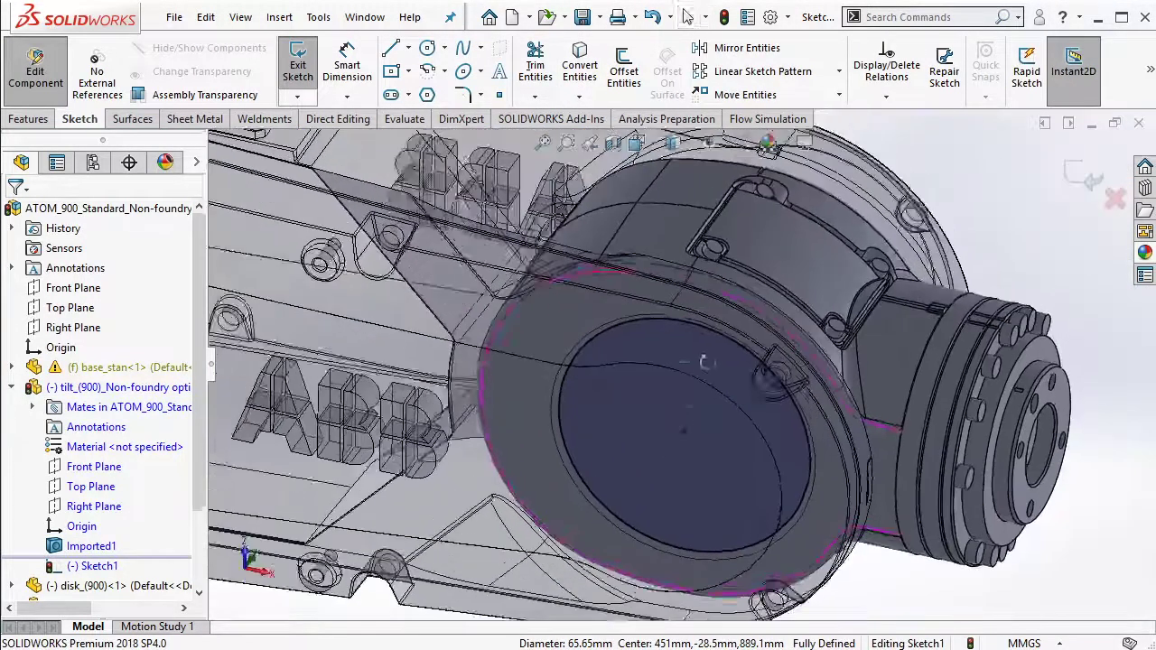
Make the converted circle construction geometry and add a small concentric circle, radius entered as 5
click(738, 550)
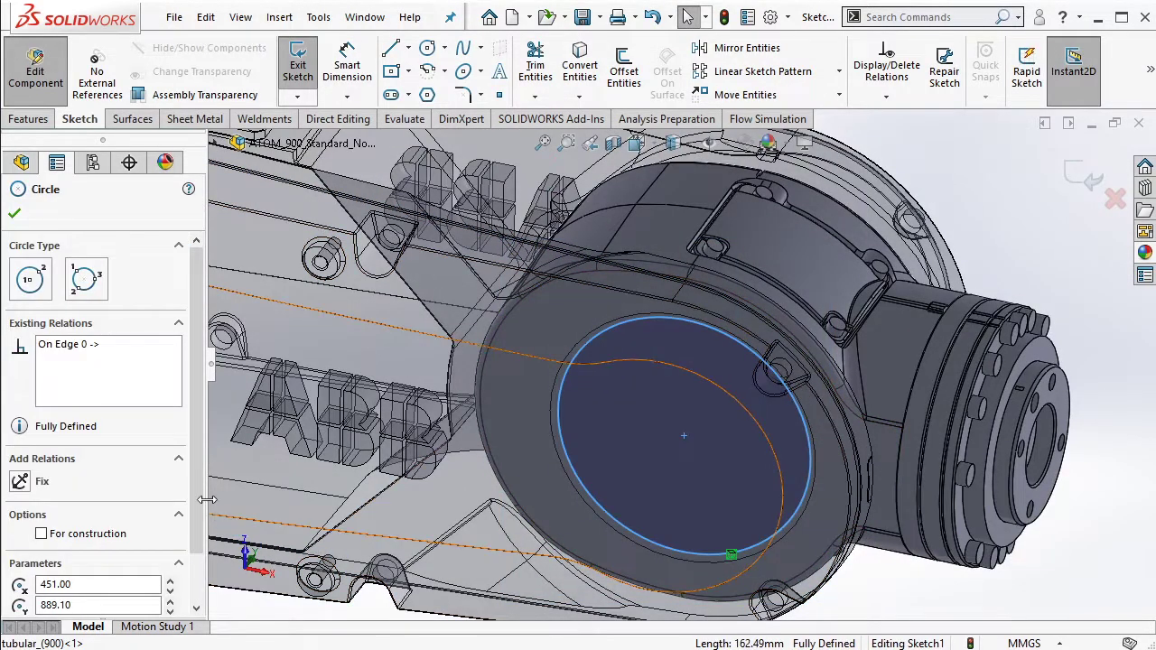
scroll(193, 596, down, 2)
click(41, 474)
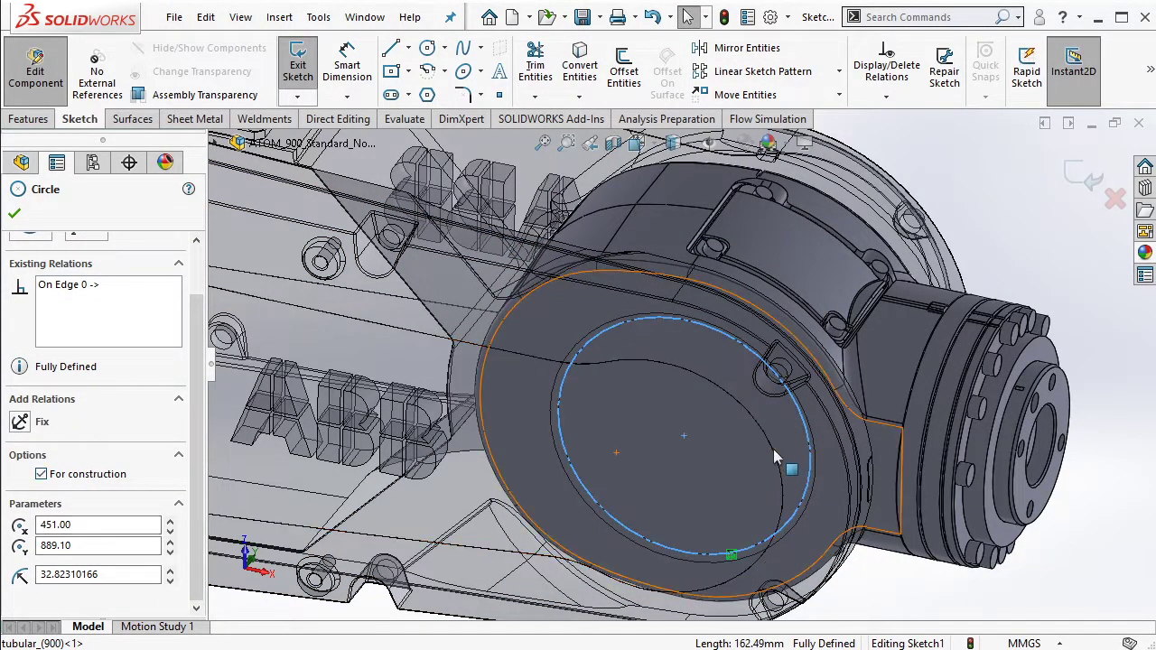
click(465, 72)
click(684, 437)
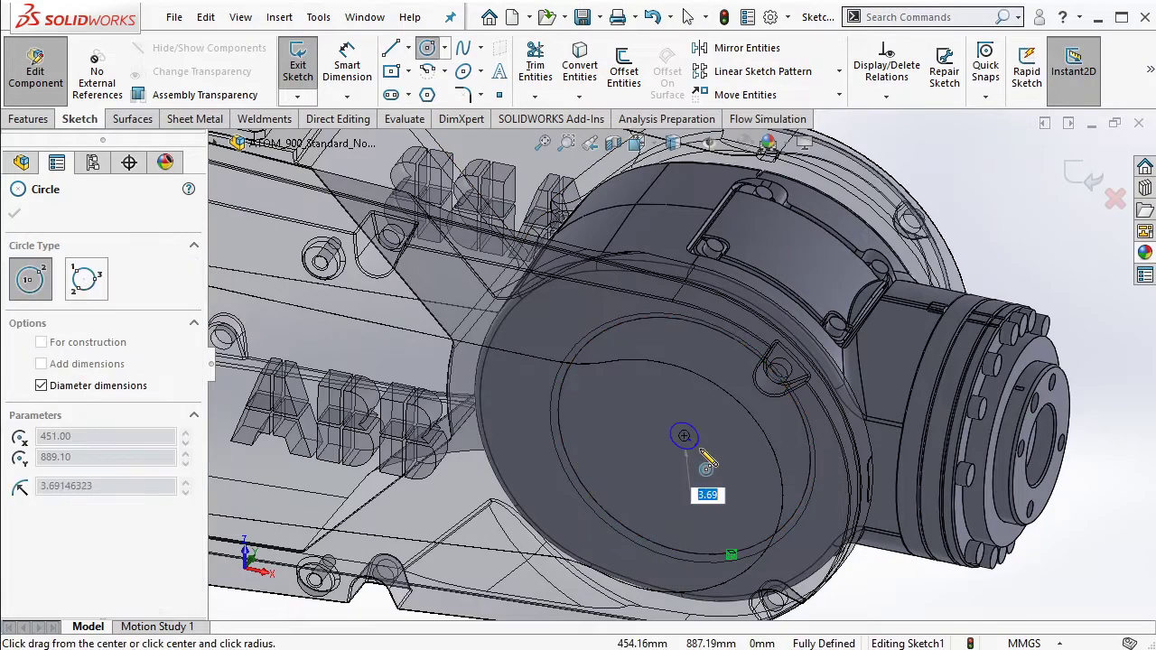
key(Return)
key(Escape)
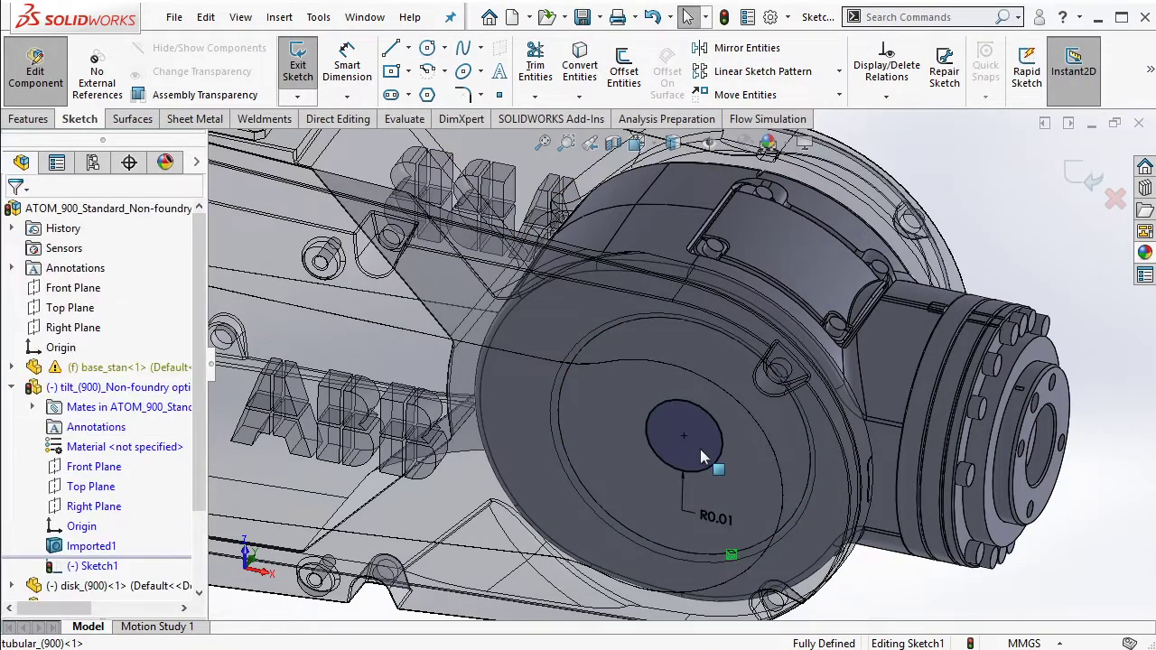
click(727, 519)
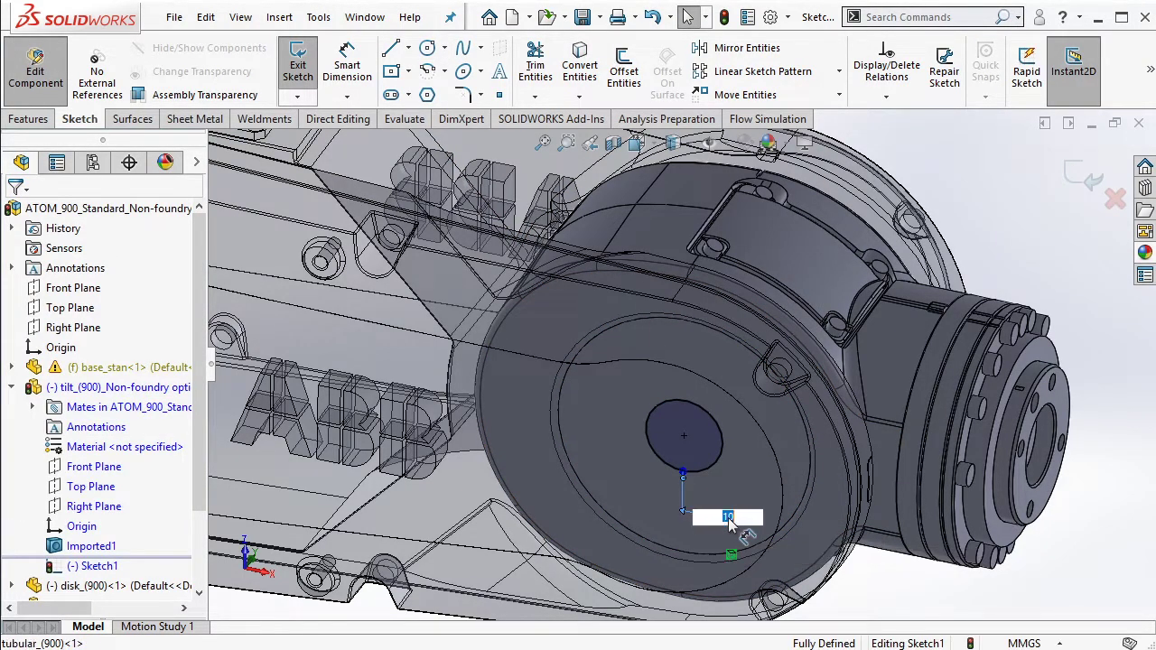
text(5)
key(Return)
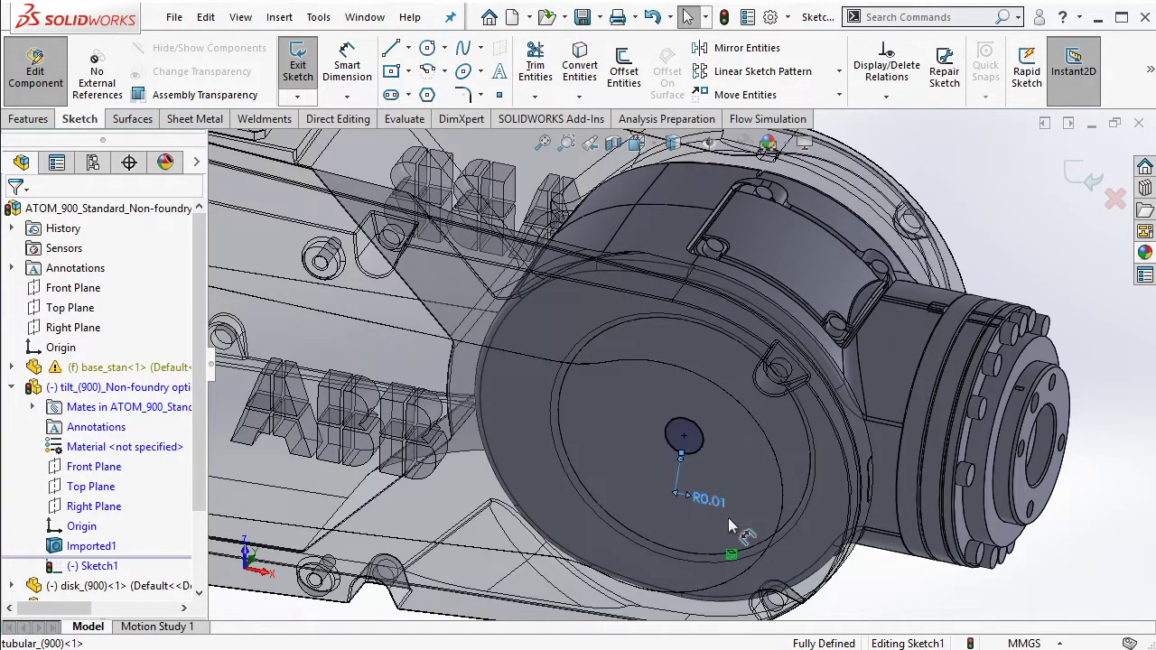
key(Escape)
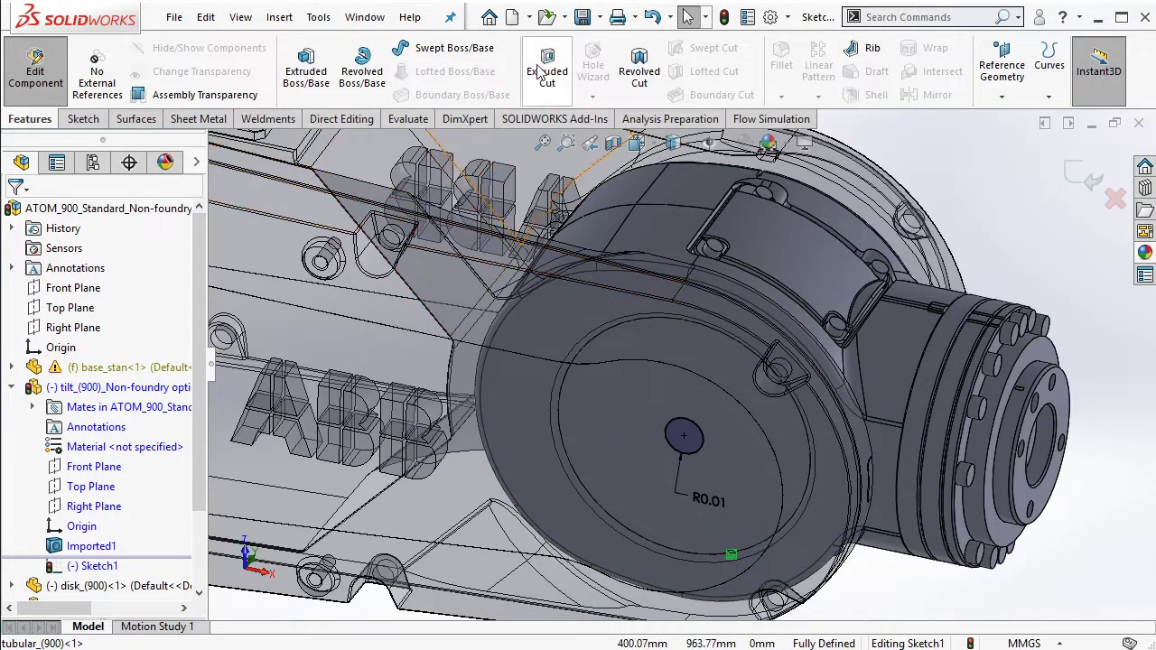
Extruded-cut the small circle Through All into the tilt part
click(186, 321)
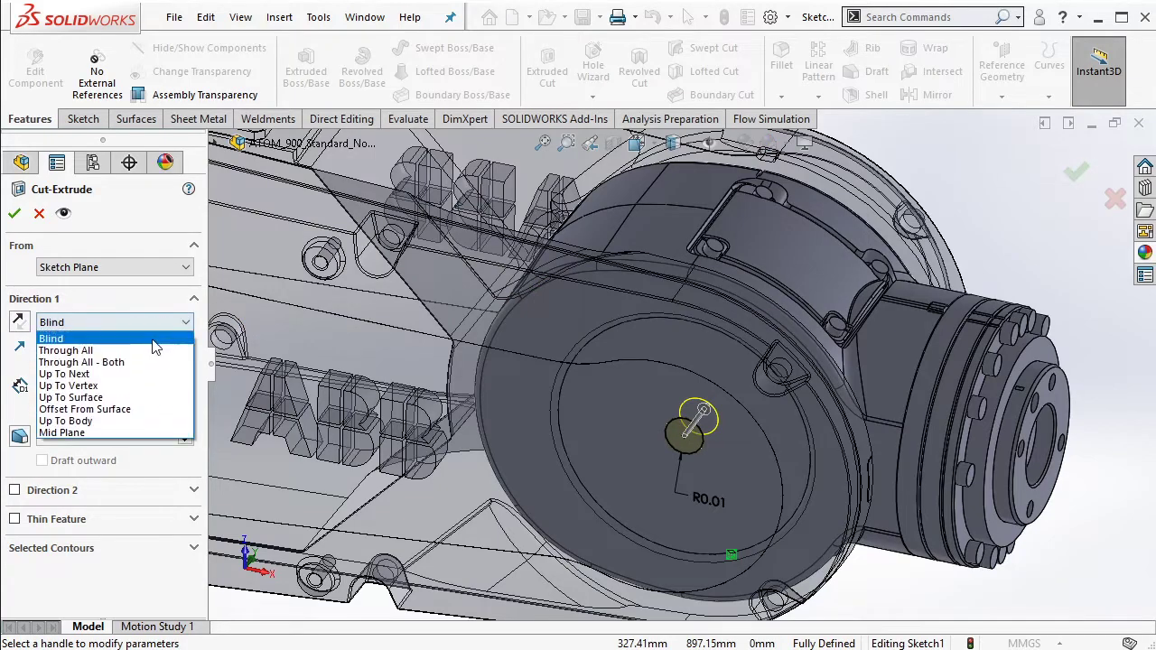
click(148, 347)
click(15, 213)
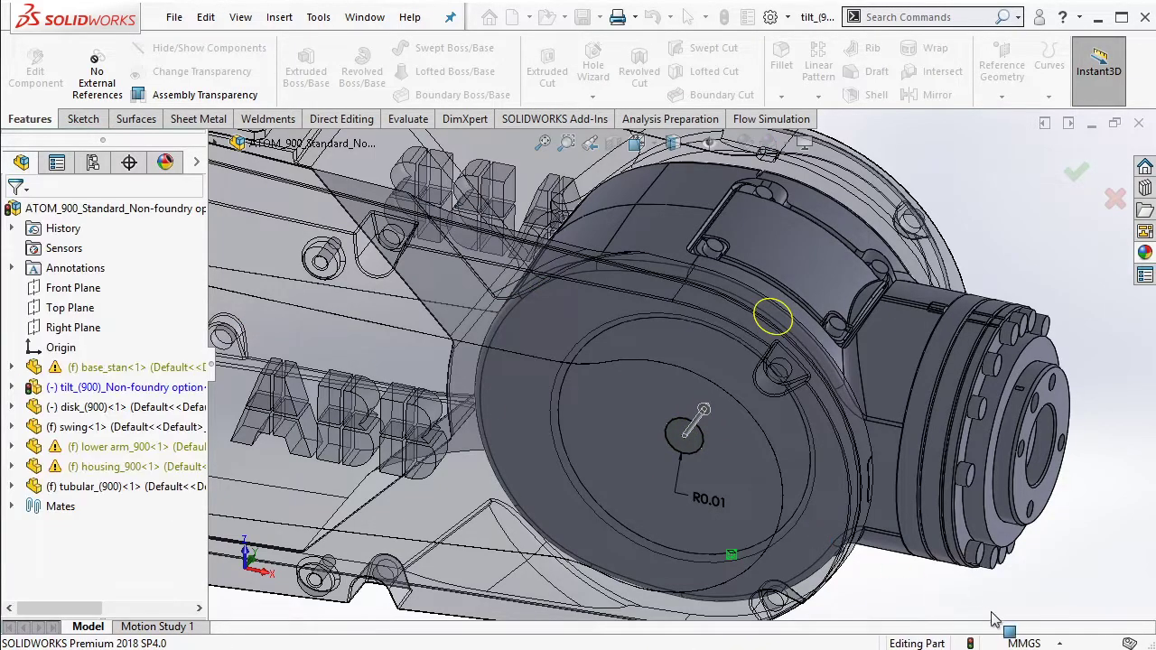
click(1024, 643)
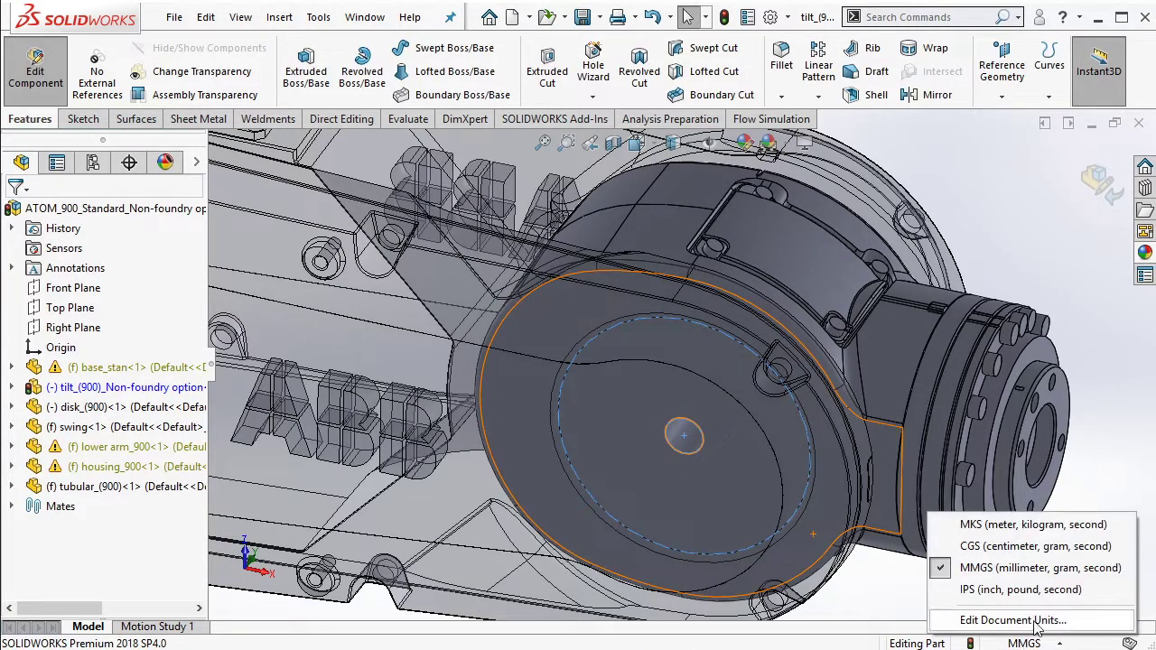
Dismiss the units menu and exit part editing back to the assembly
click(990, 578)
click(808, 379)
scroll(808, 380, up, 5)
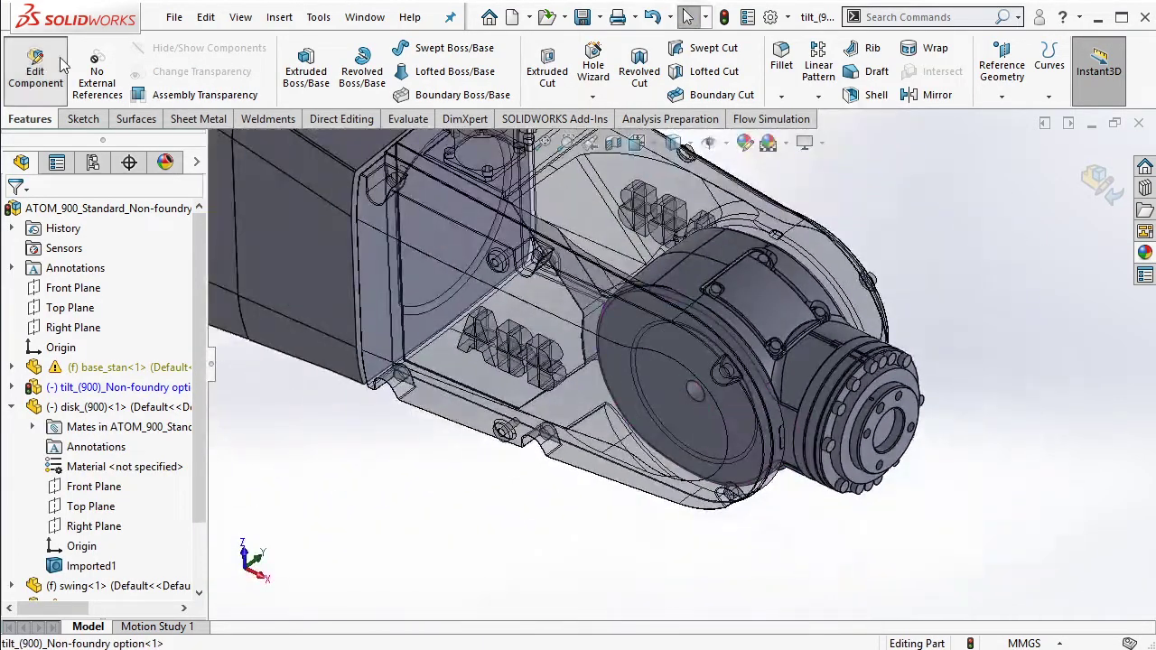
click(36, 67)
scroll(647, 366, down, 5)
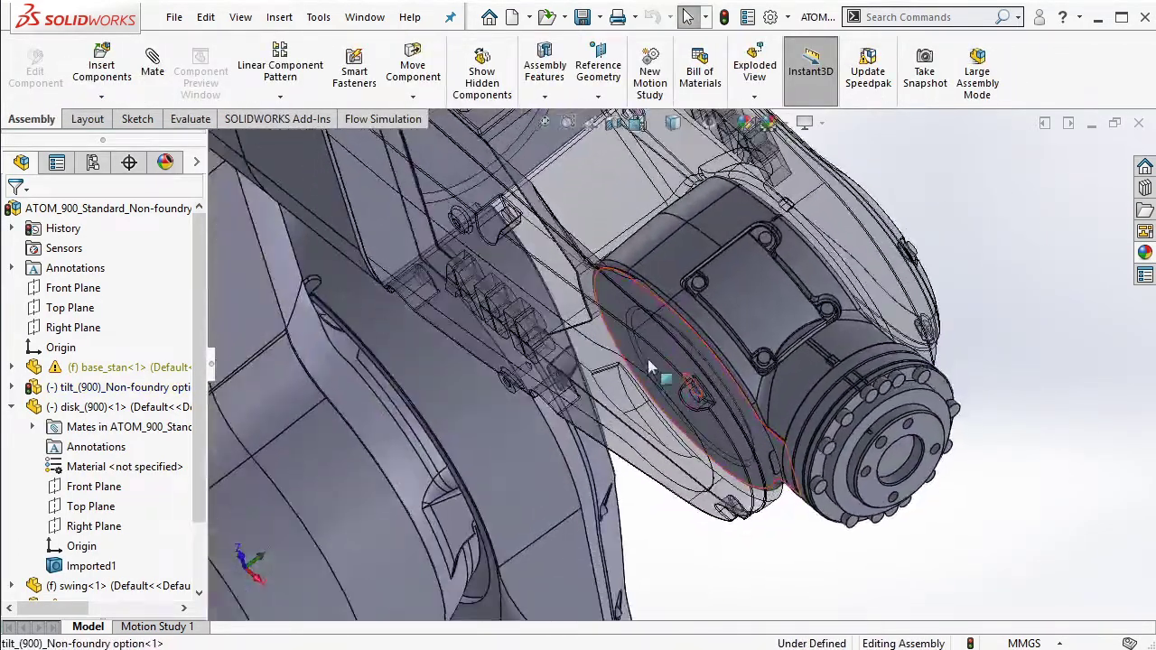
Delete the tilt component by mistake, then undo the deletion
click(752, 275)
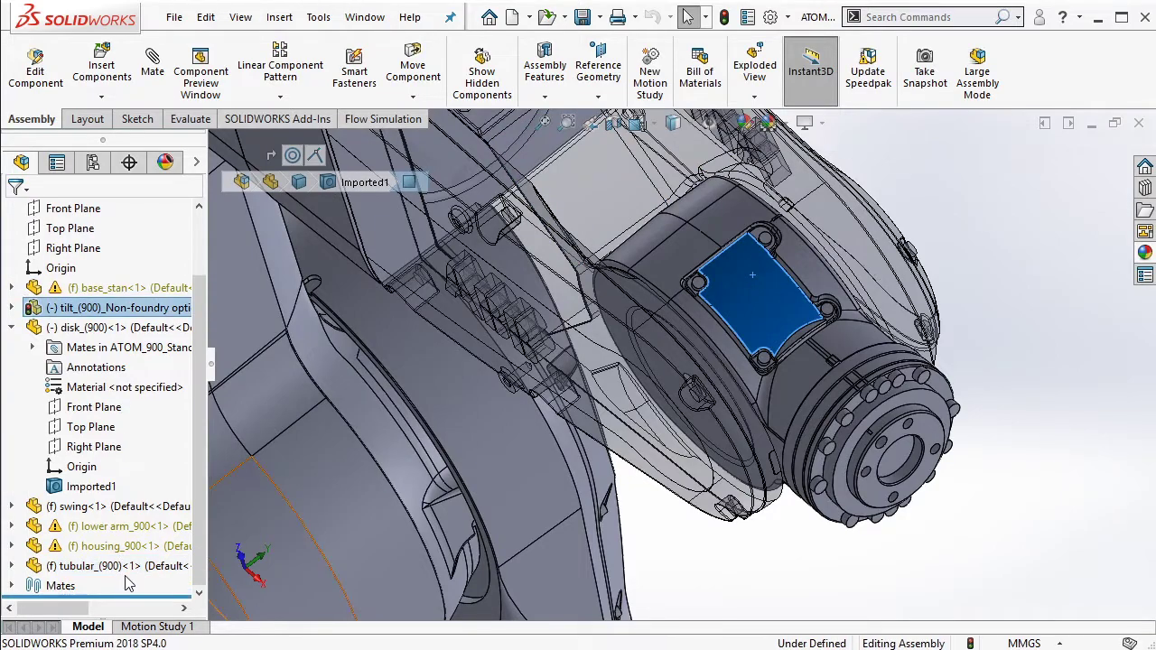
right_click(117, 310)
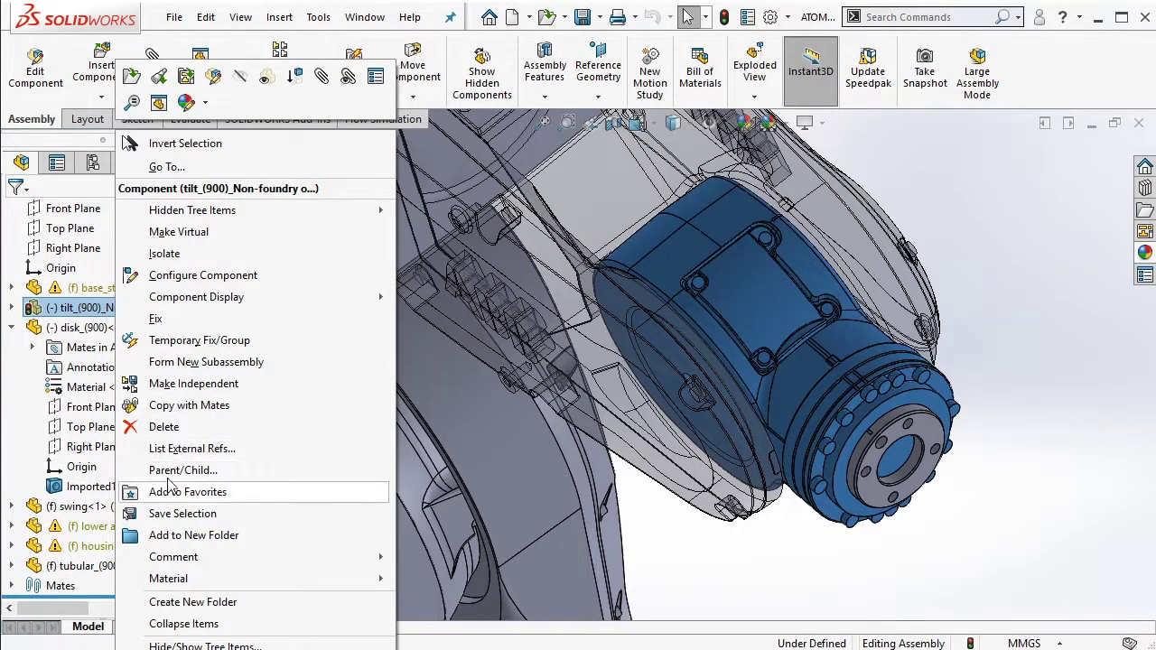
click(153, 424)
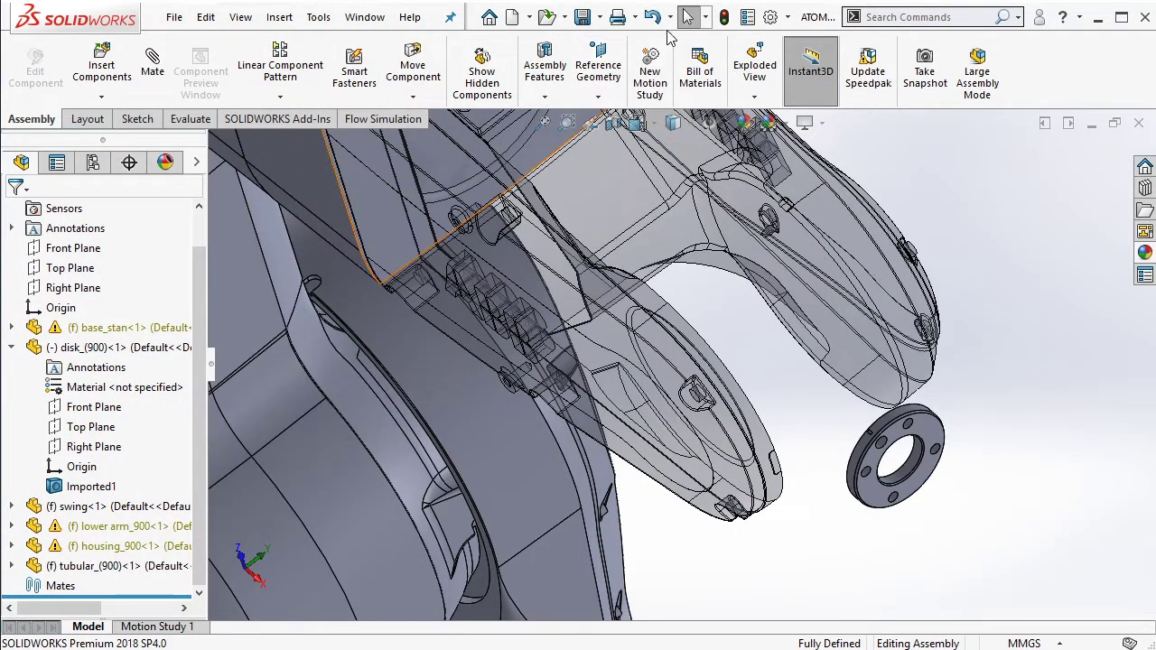
key(ctrl+z)
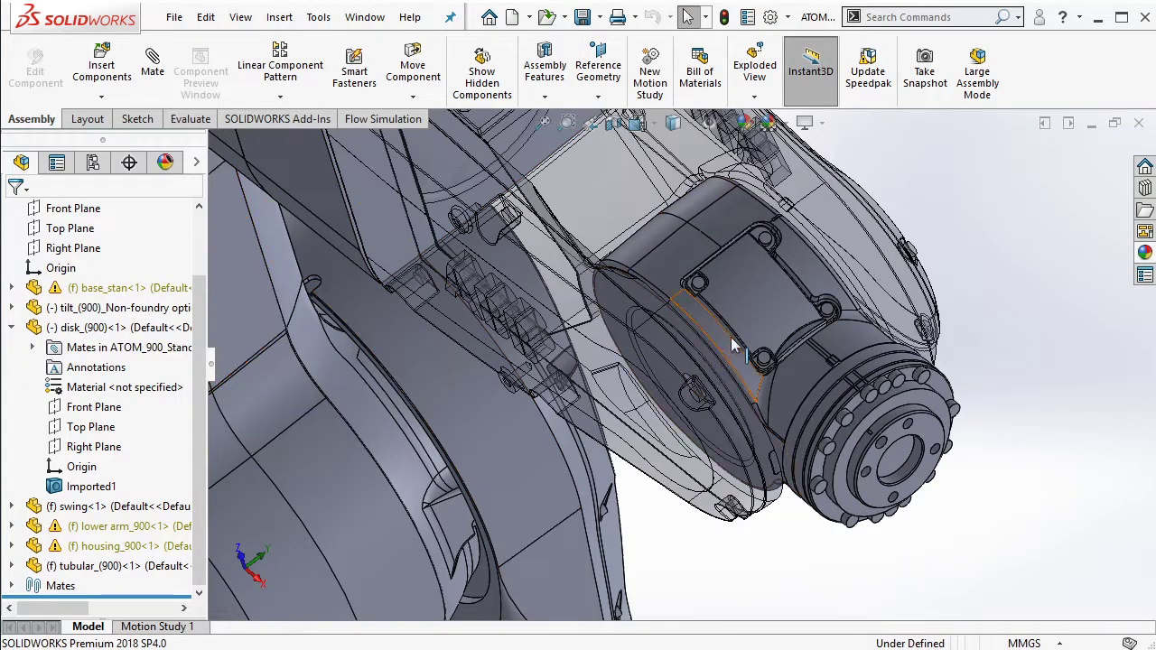
Break all of tilt_(900)'s references in its List External Refs dialog
click(743, 302)
right_click(141, 311)
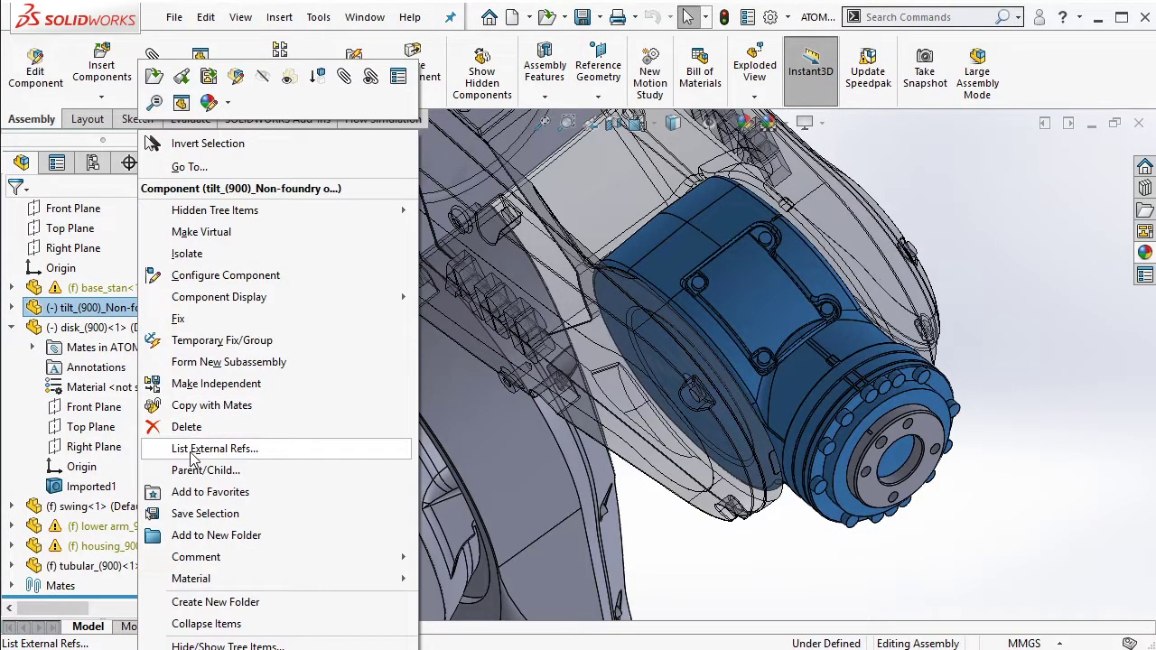
click(193, 449)
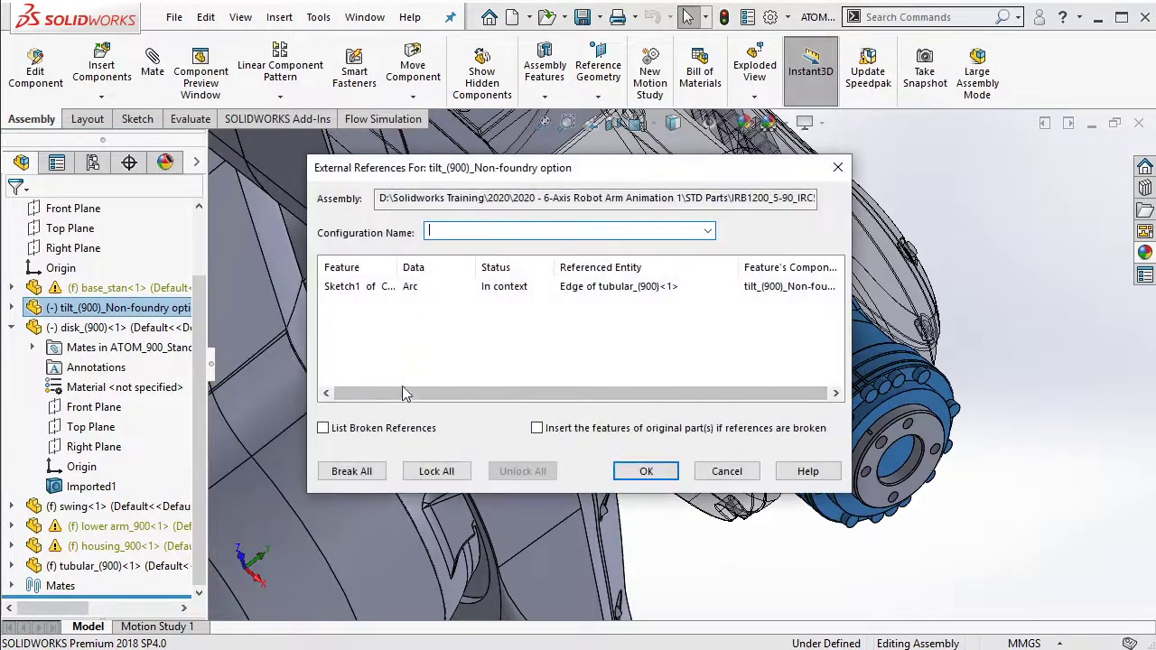
click(371, 473)
click(639, 376)
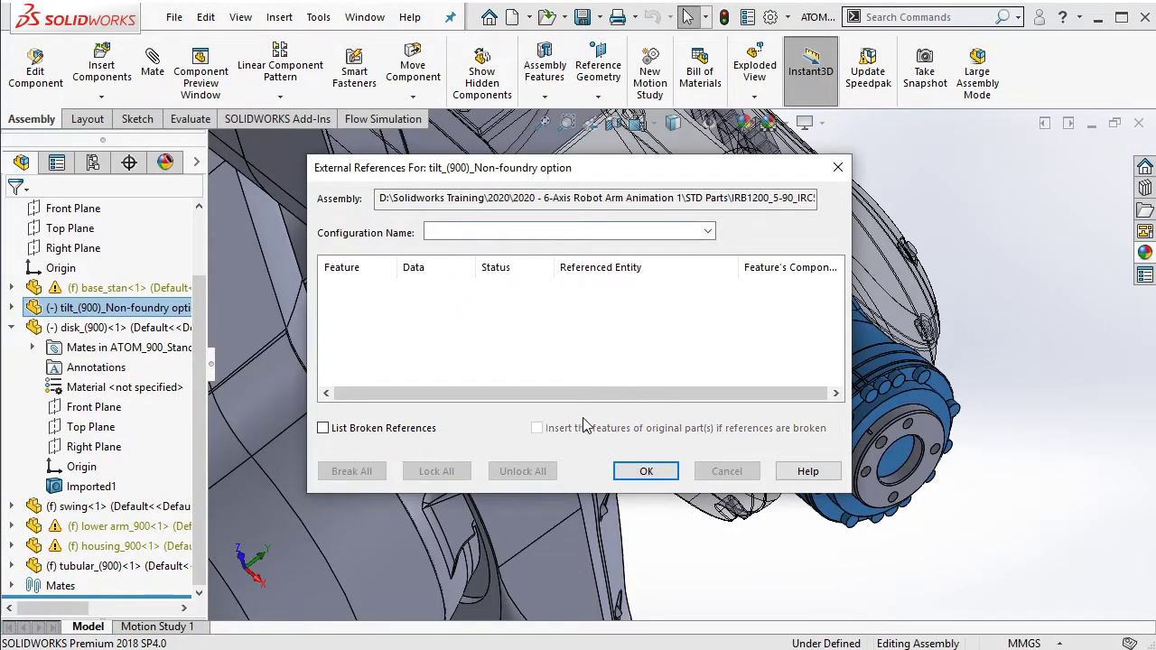
click(646, 471)
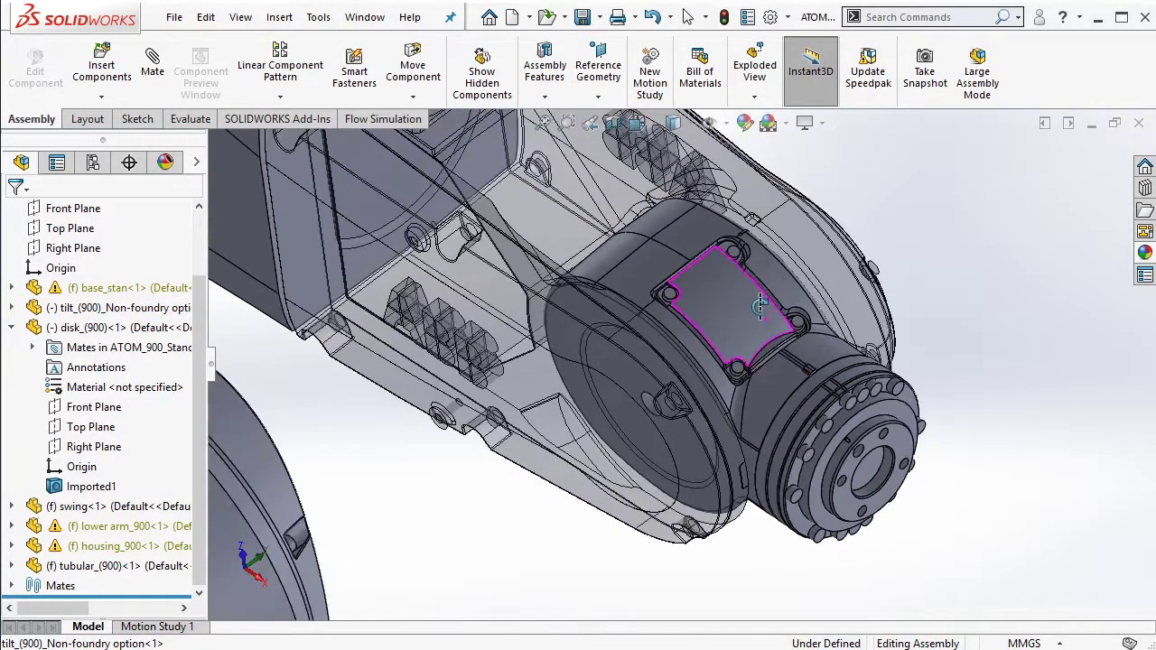
Make the tilt component opaque again
right_click(711, 327)
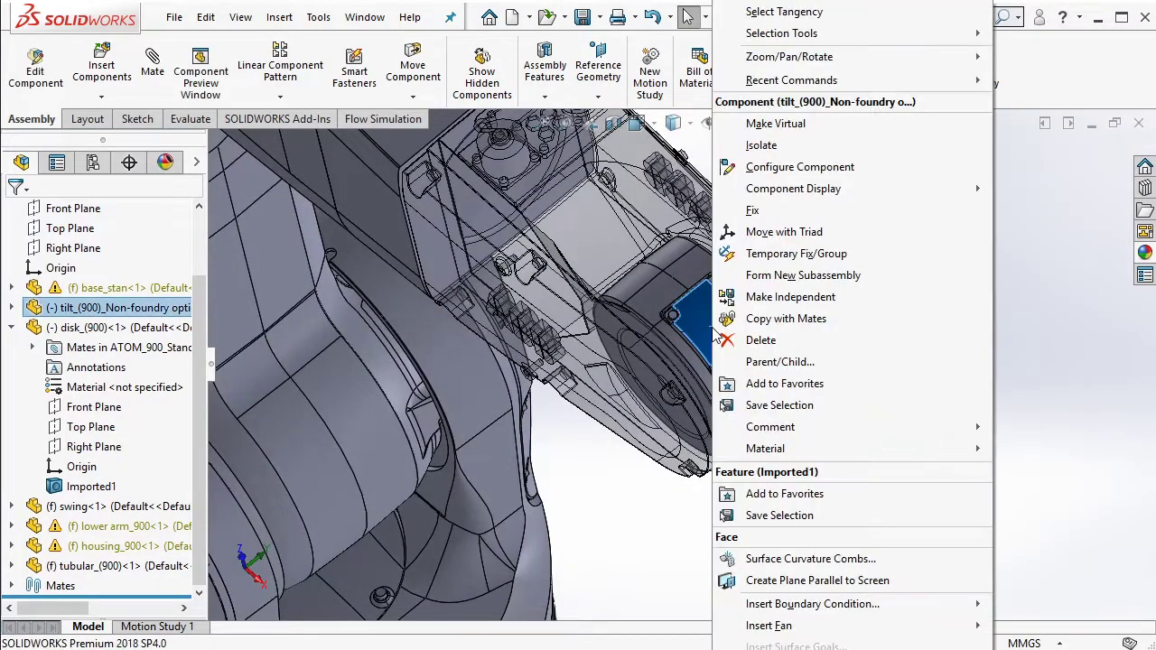
click(620, 238)
click(807, 144)
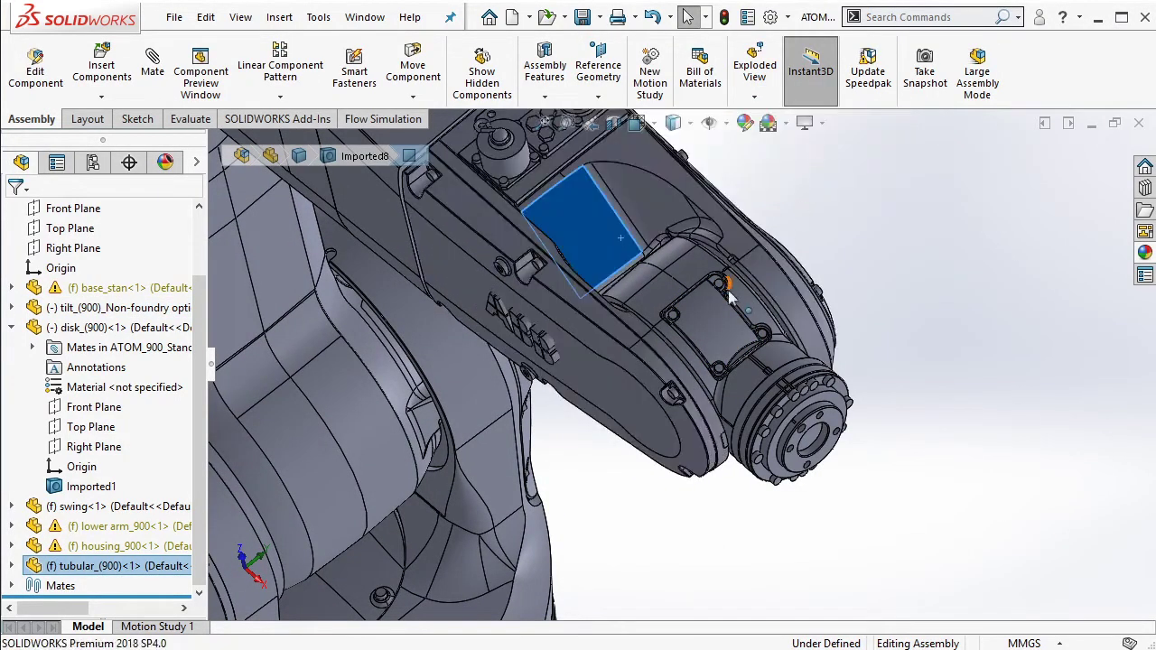
Edit tubular_(900) and sketch a 1.50 radius circle at its inner cylinder's centre
click(909, 197)
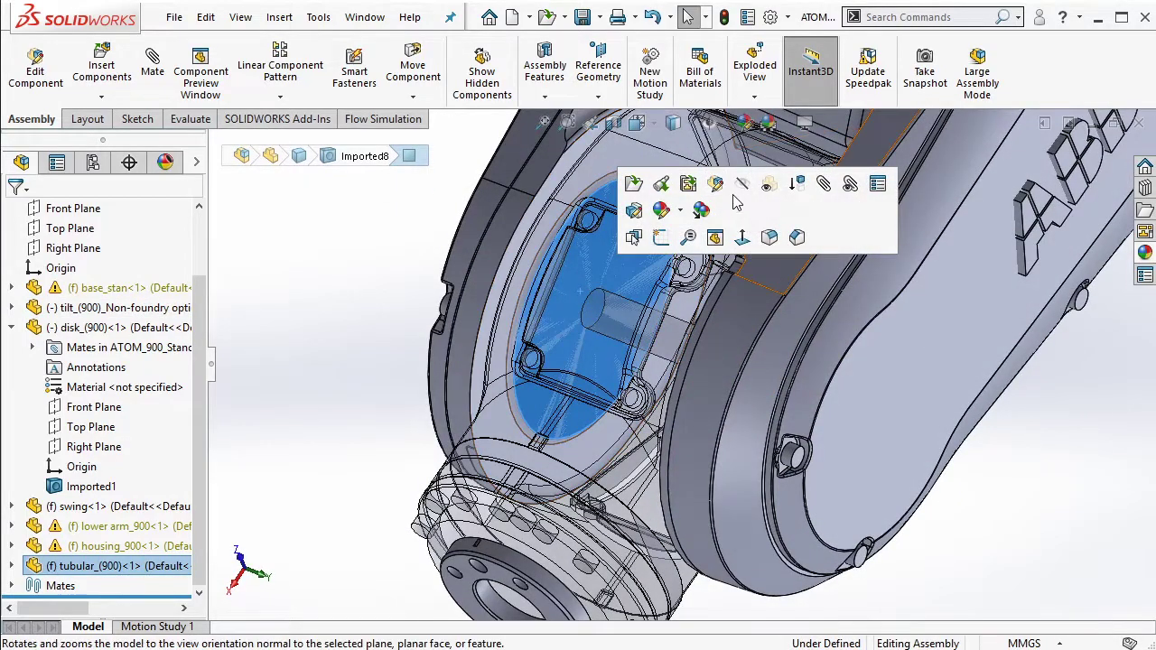
click(717, 188)
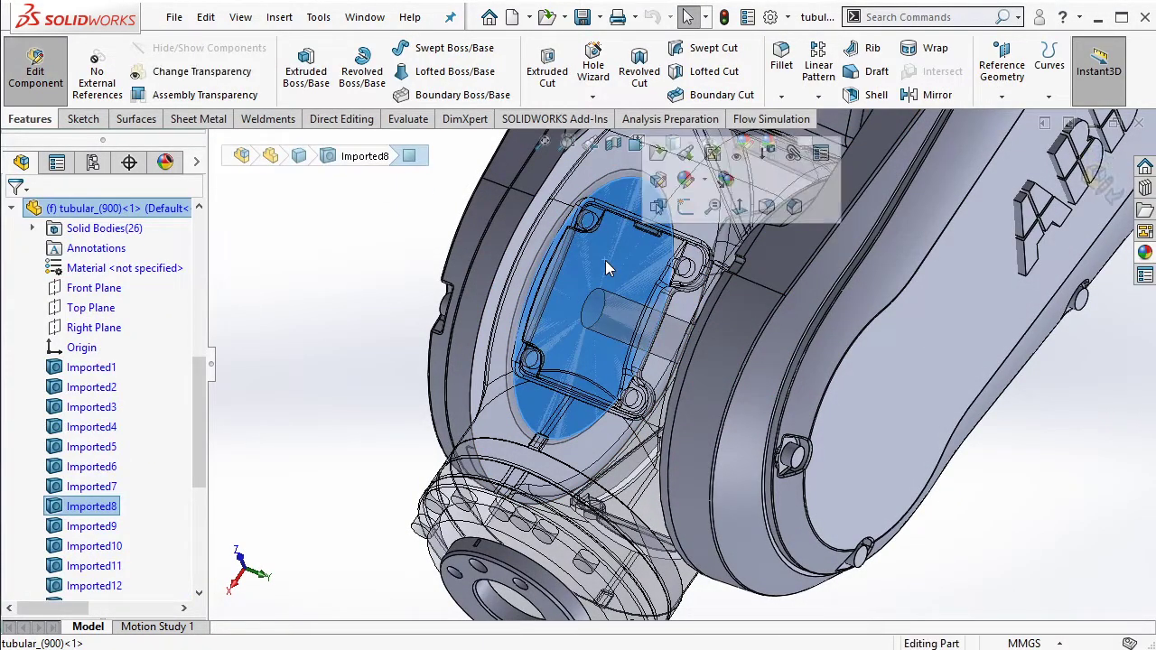
click(695, 215)
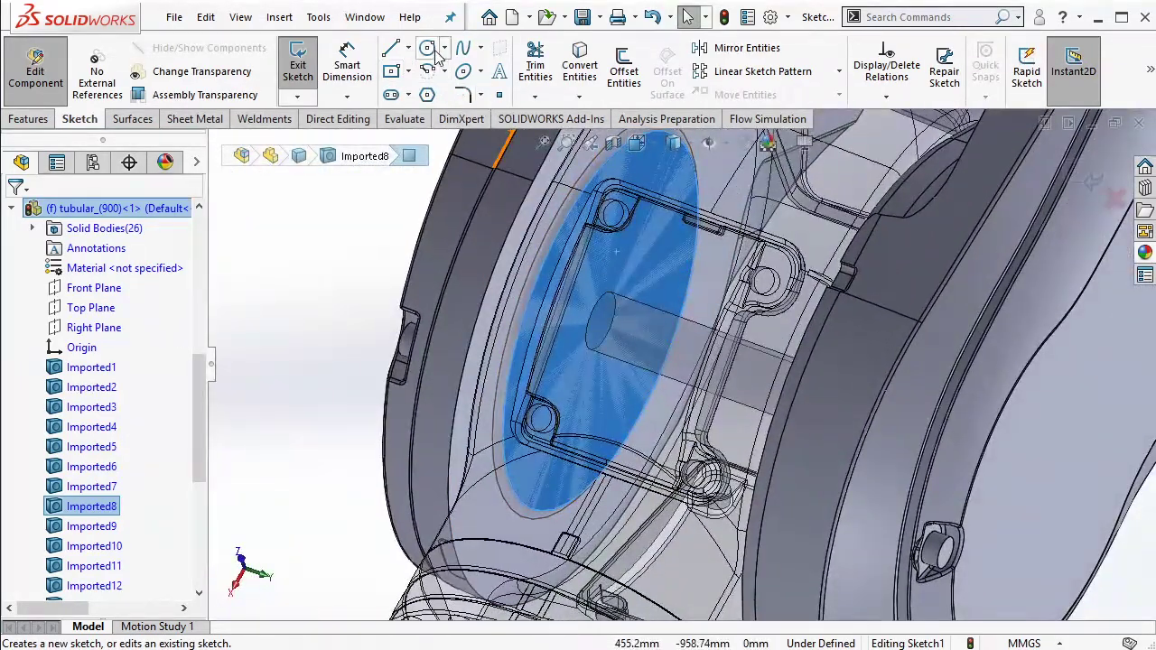
click(434, 52)
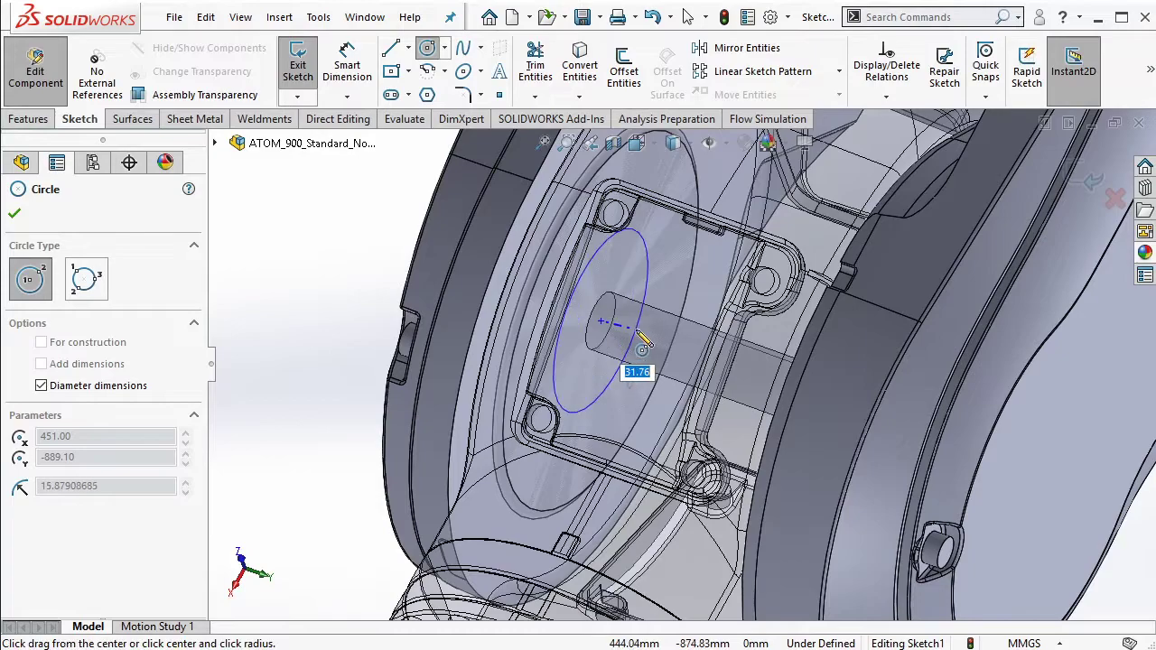
click(637, 339)
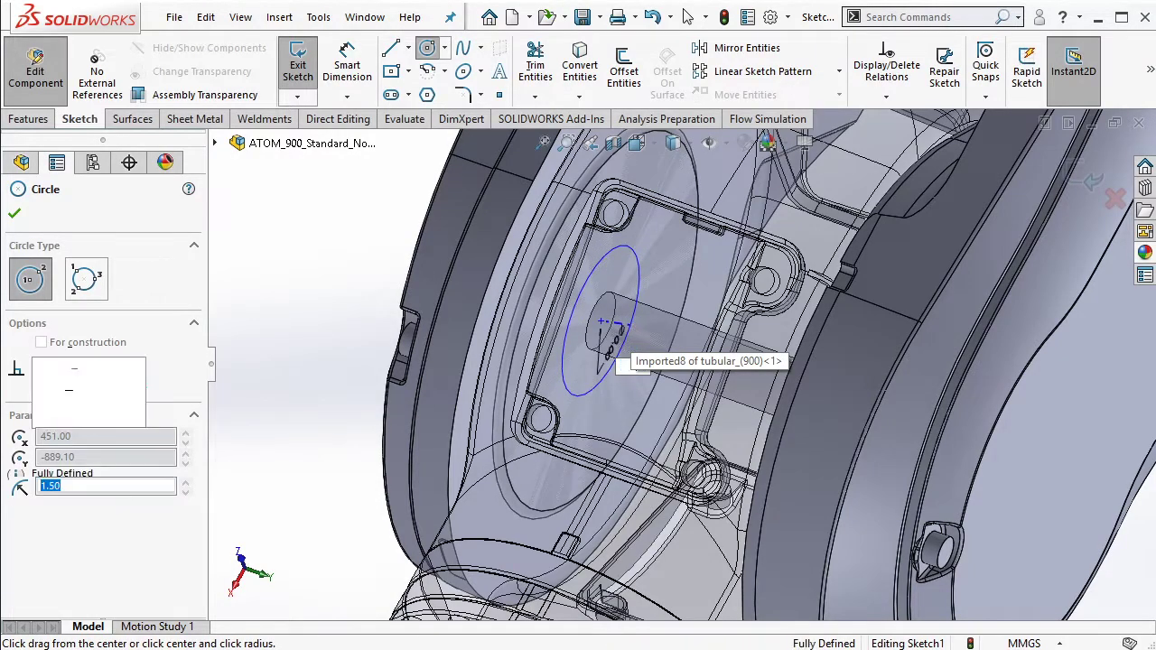
key(Escape)
Extruded-cut the circle with end condition Through All - Both
click(54, 122)
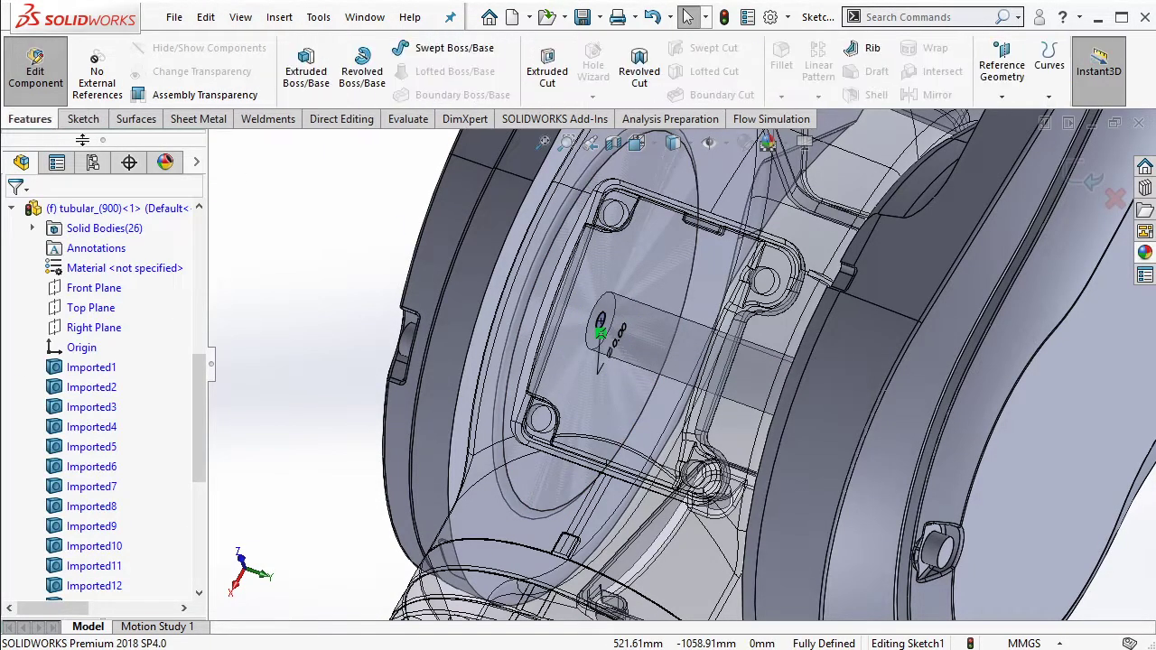
click(547, 73)
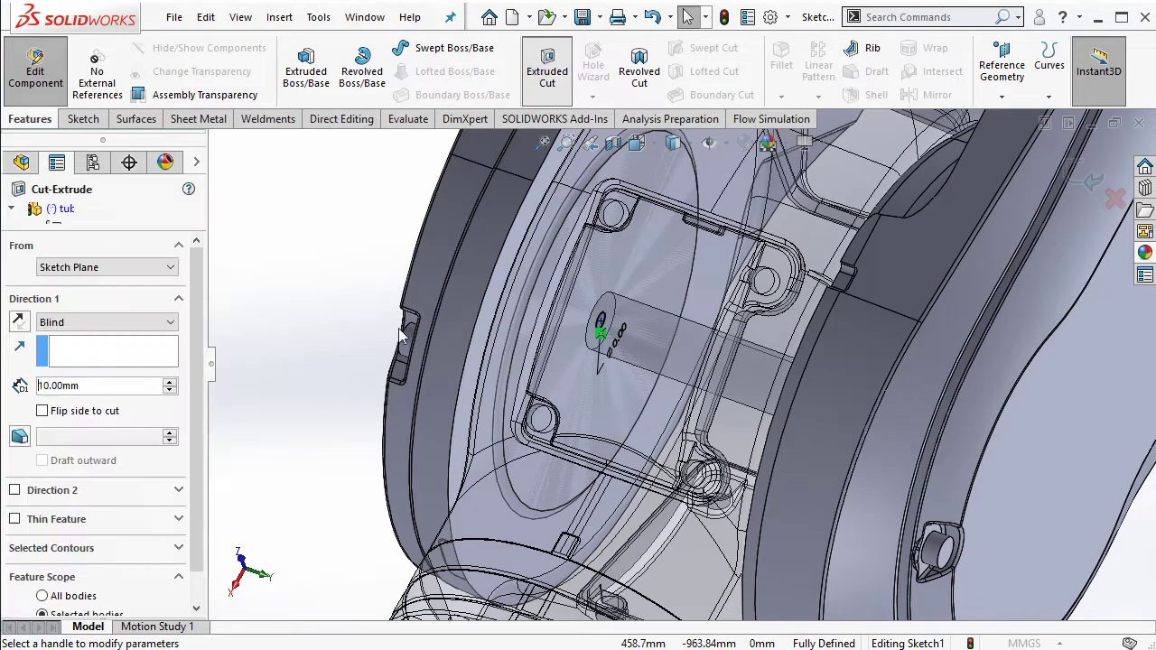
click(147, 324)
click(140, 363)
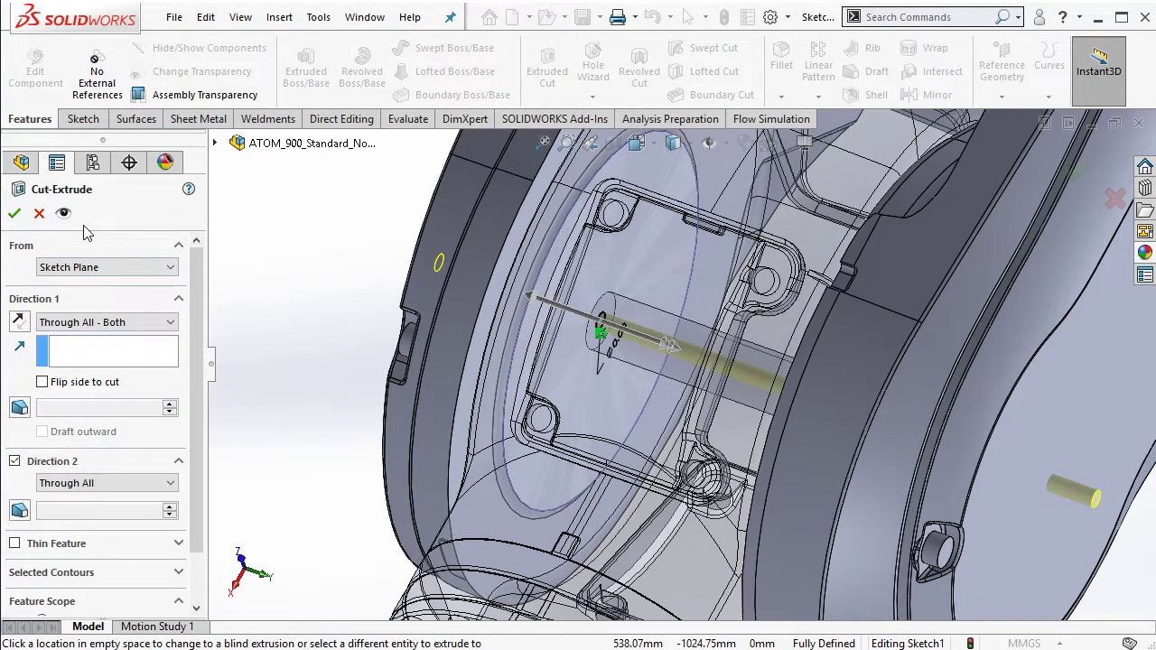
click(15, 214)
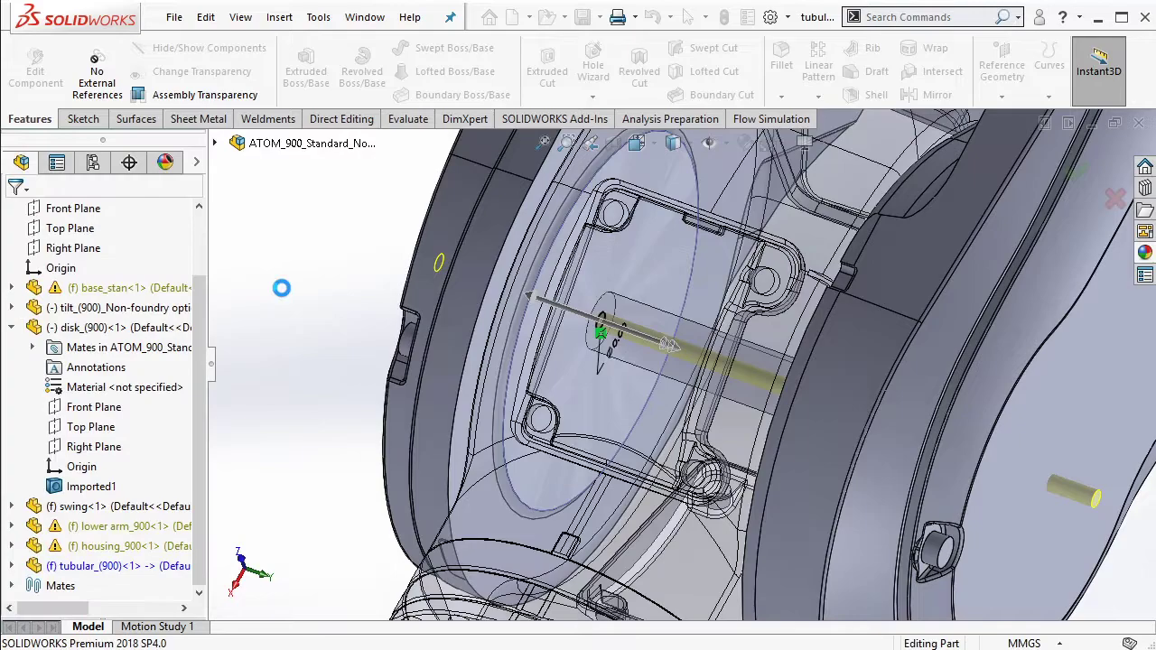
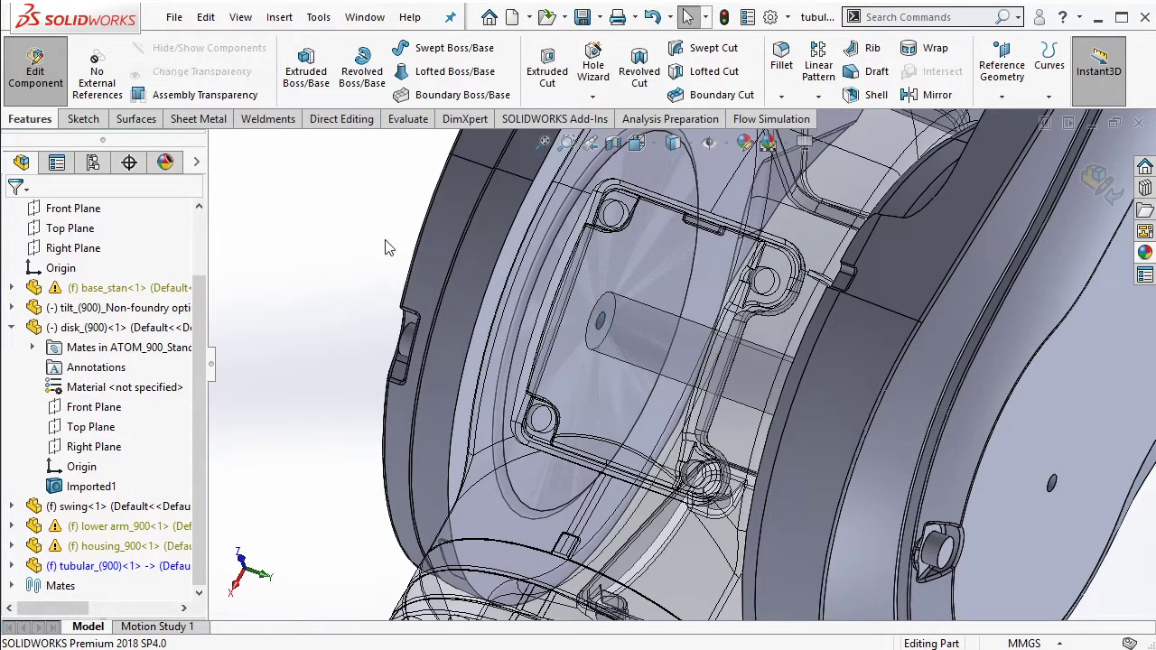
Break all external references of tubular_(900) and exit Edit Component
right_click(140, 569)
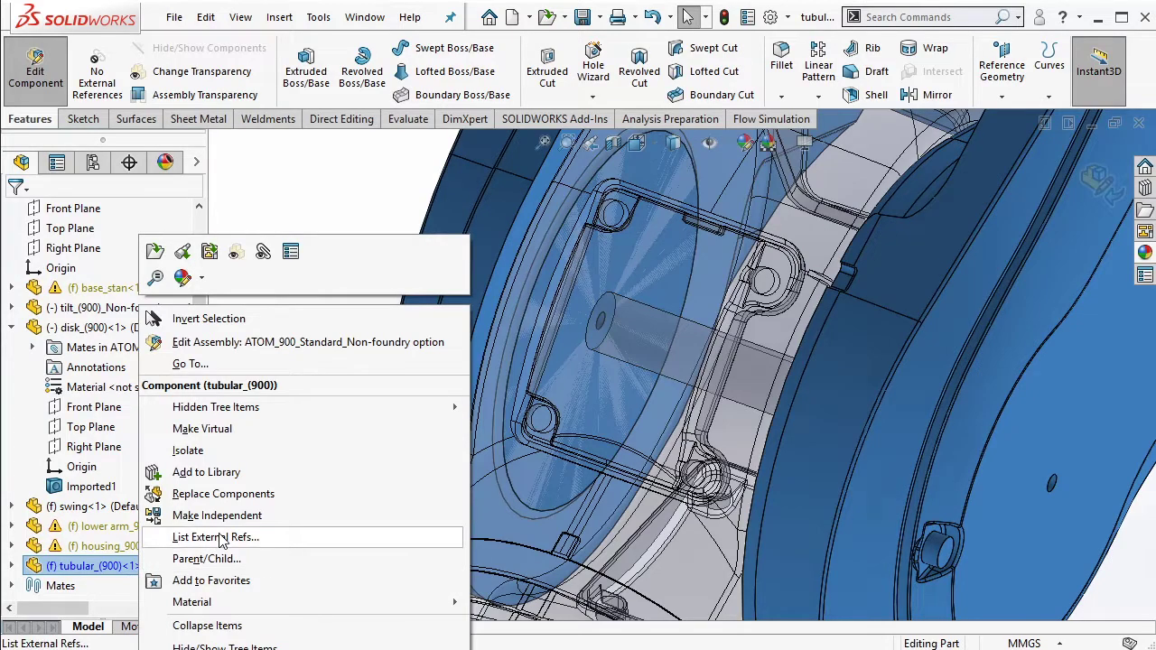
click(221, 539)
click(365, 470)
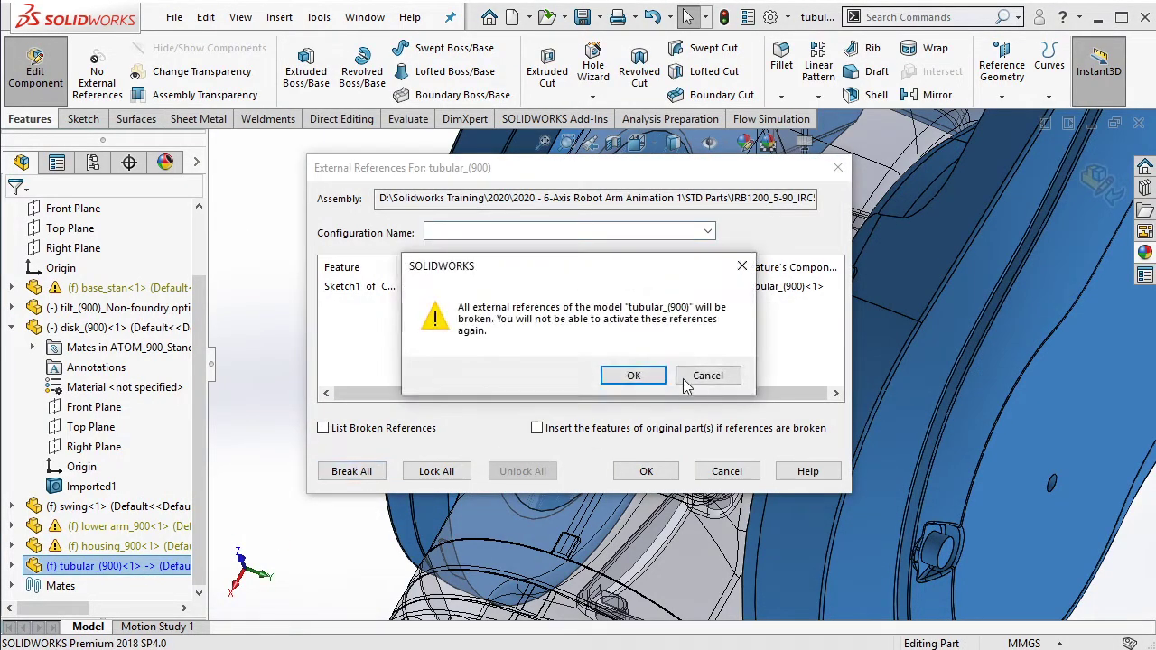
click(607, 378)
click(646, 471)
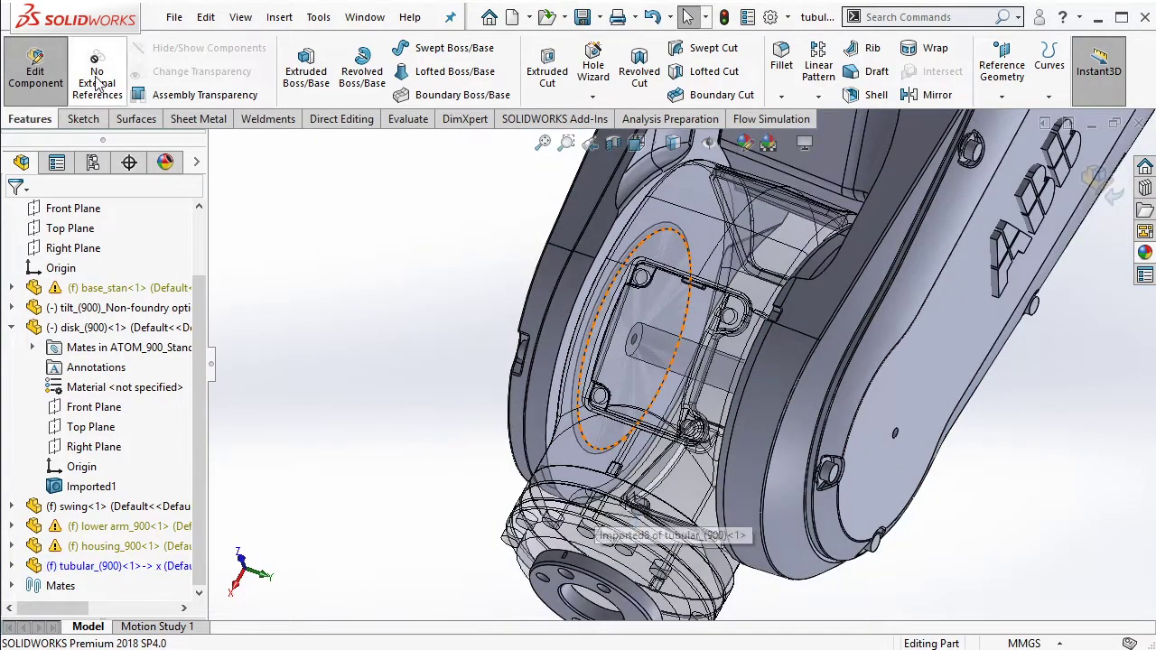
click(35, 70)
Review the tilt_(900) part's external references list
click(676, 484)
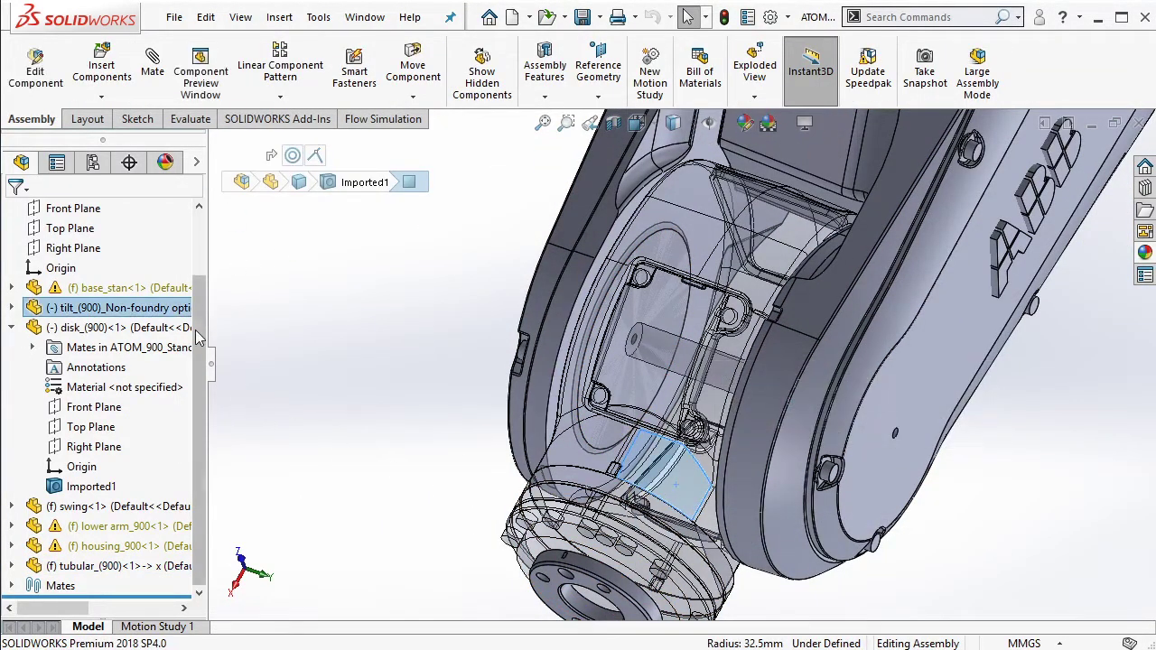
right_click(163, 308)
click(298, 369)
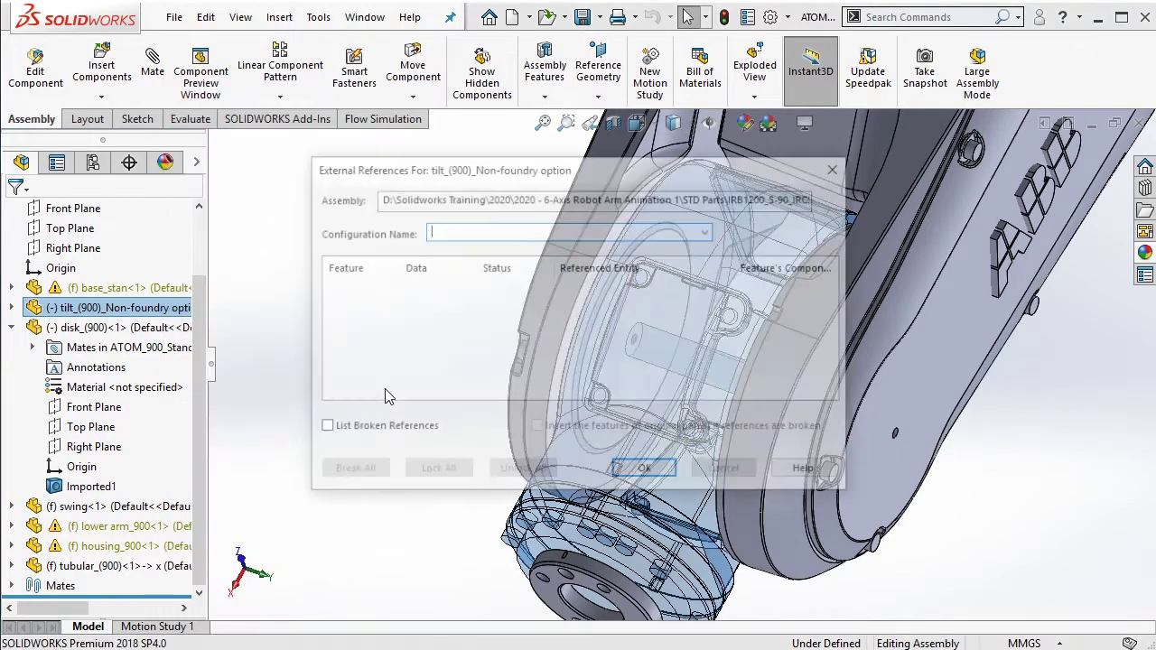
click(646, 470)
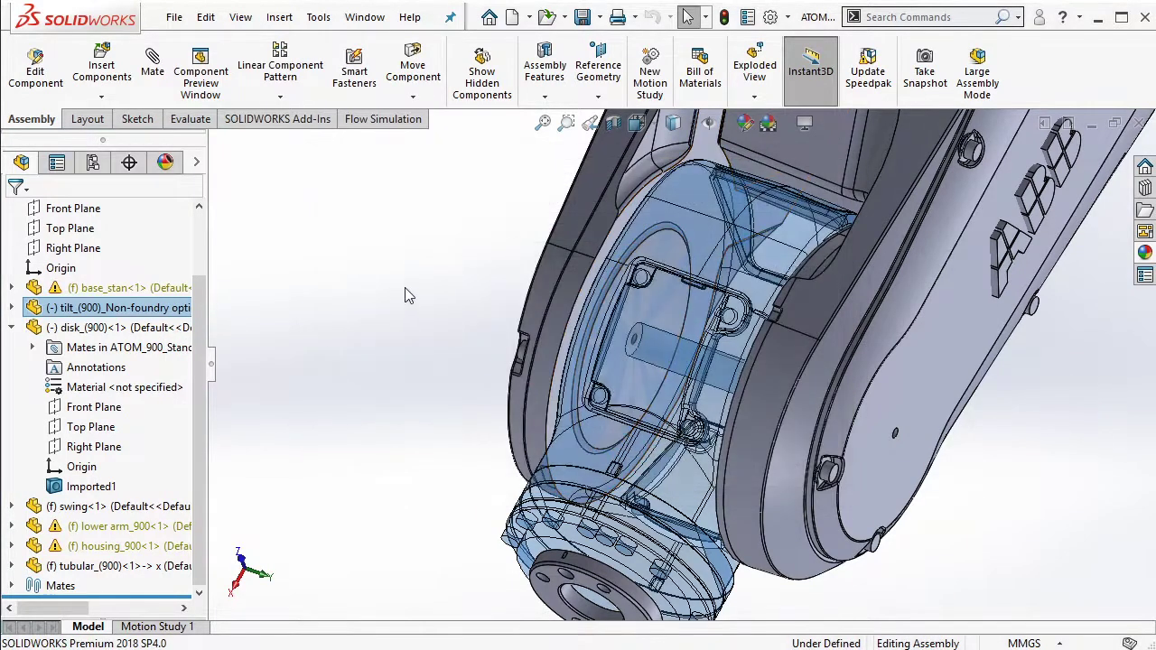
Select the tilt part's cover plate face and orbit to view the housing from a new angle
click(670, 488)
click(854, 382)
scroll(757, 391, down, 3)
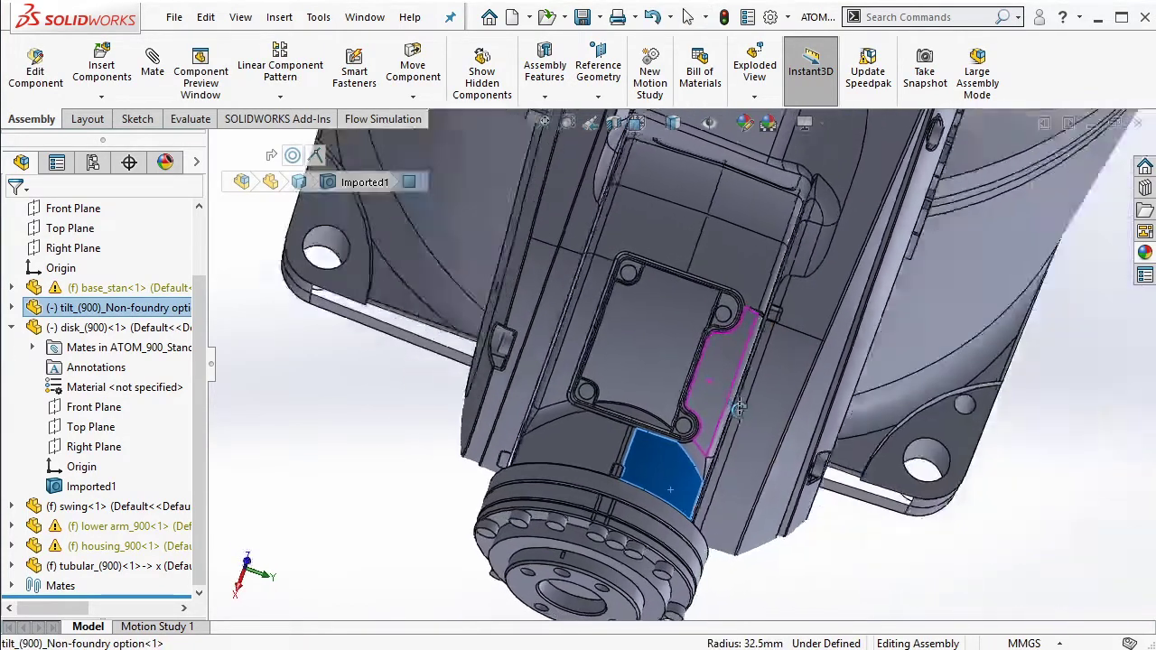
scroll(686, 361, down, 2)
scroll(614, 321, down, 3)
scroll(594, 328, down, 2)
scroll(508, 473, down, 2)
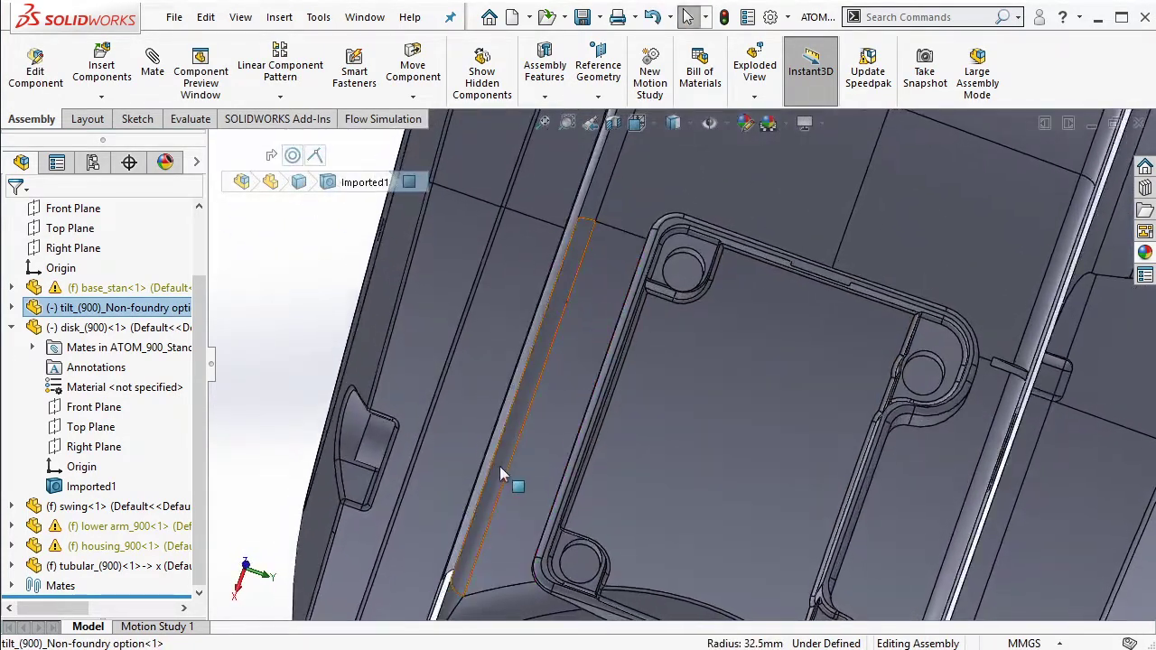
scroll(516, 541, down, 3)
scroll(497, 533, down, 2)
scroll(496, 548, down, 1)
scroll(496, 549, up, 3)
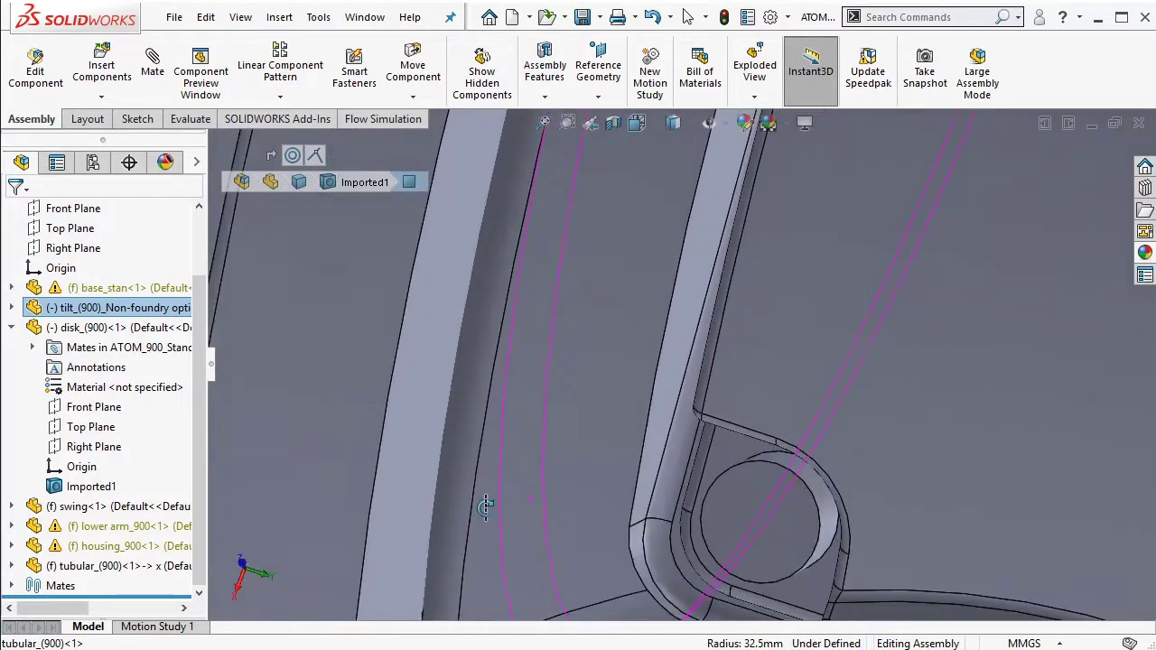
scroll(755, 303, up, 3)
scroll(824, 372, up, 2)
scroll(719, 284, up, 1)
middle_drag(720, 284, 791, 301)
Mate the tubular part's pin concentric with the tilt part's hole
click(795, 303)
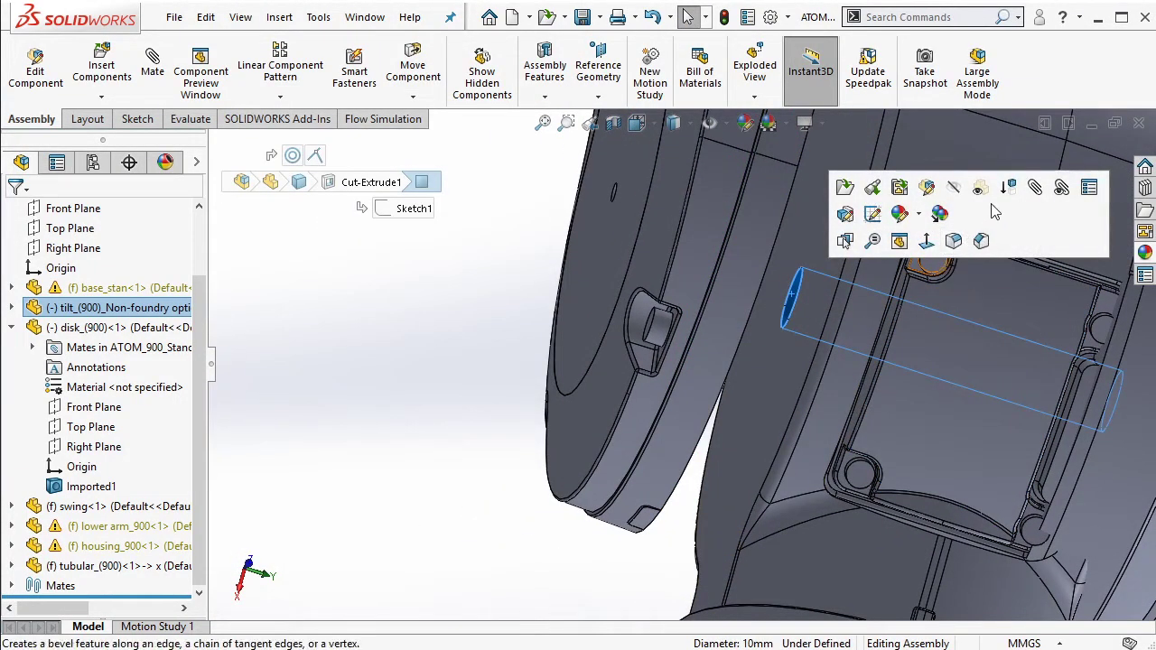
key(m)
scroll(638, 206, down, 3)
scroll(650, 226, down, 3)
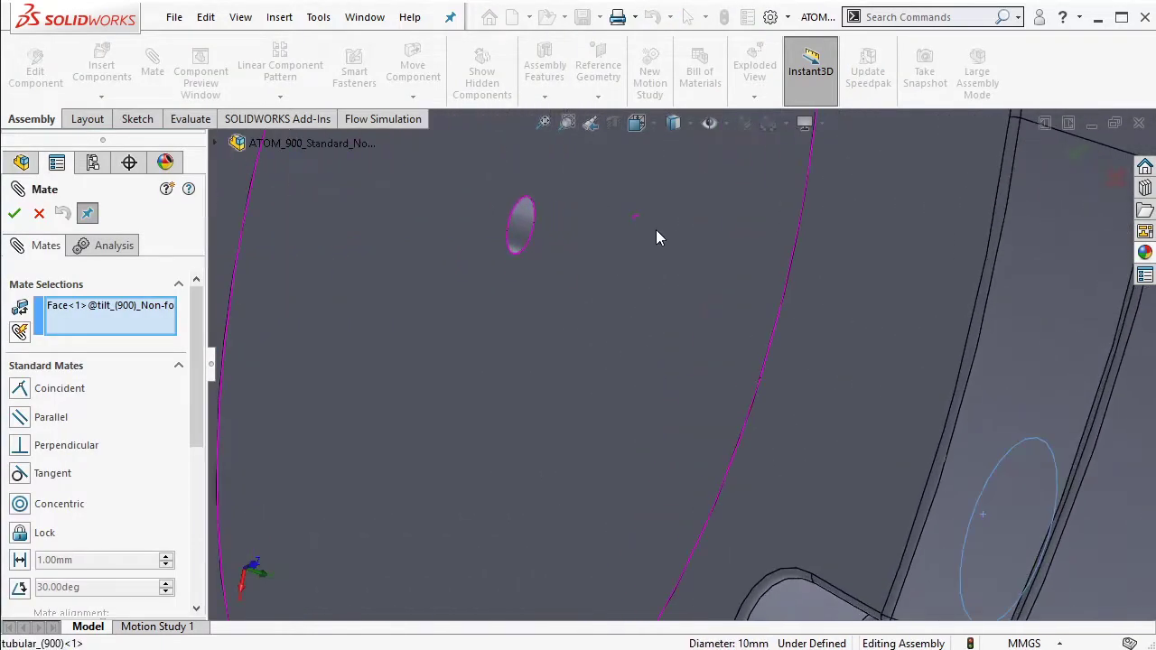
click(522, 225)
click(527, 226)
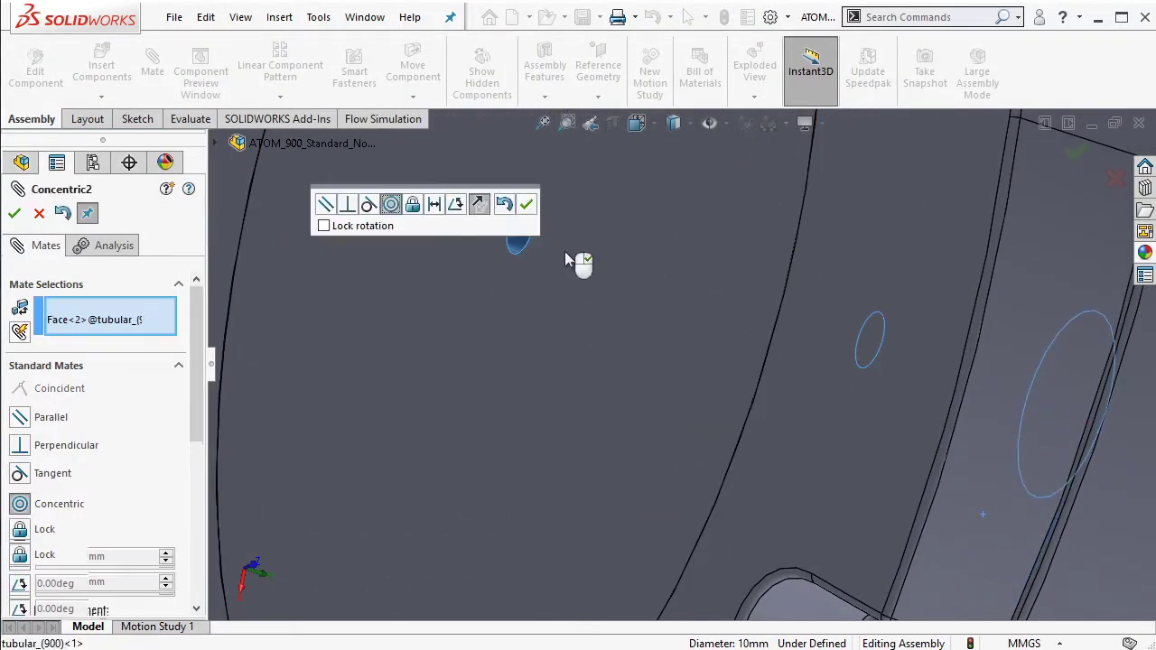
click(526, 201)
Add a coincident mate so the tilt and tubular faces sit flush
middle_drag(947, 386, 980, 415)
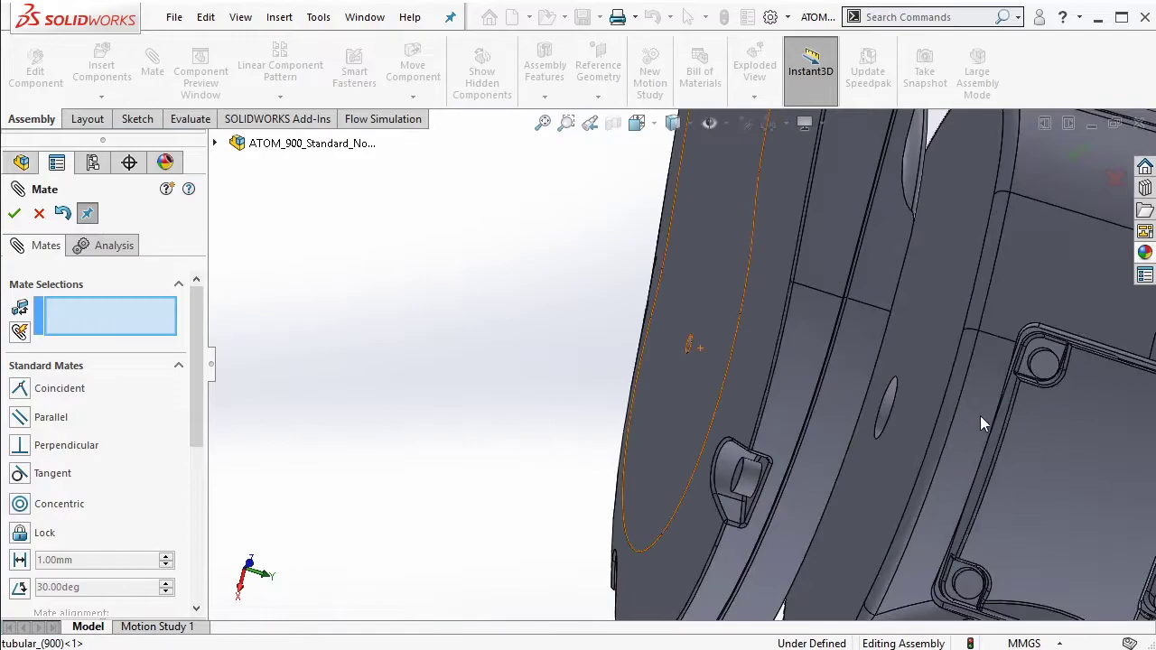
click(934, 355)
click(915, 330)
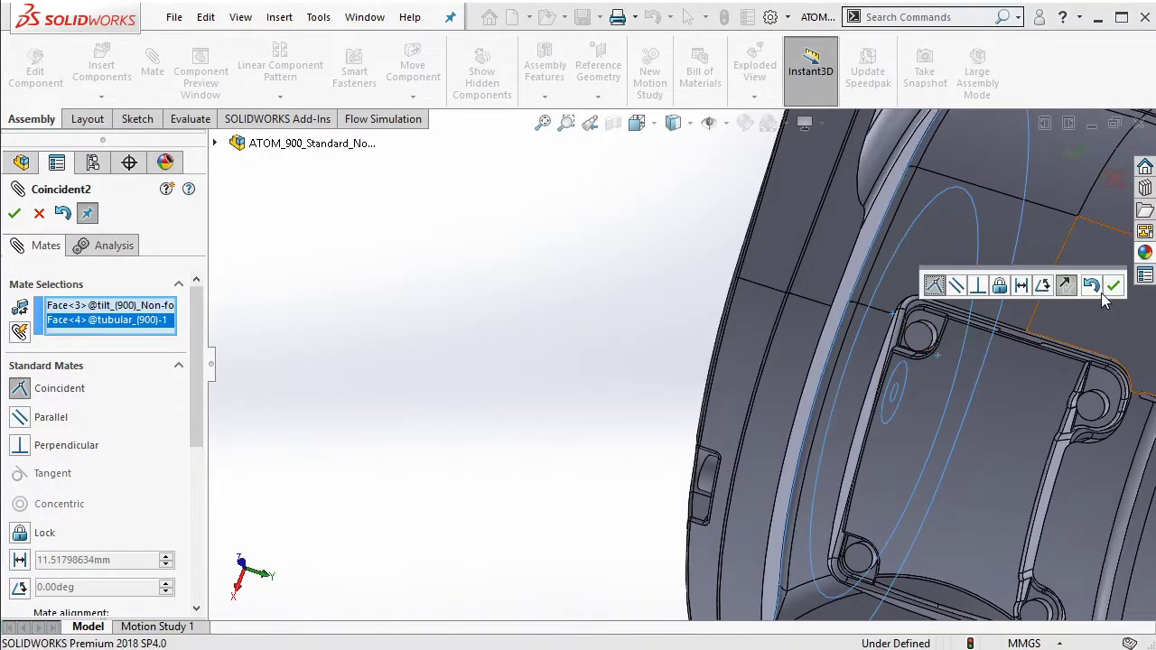
click(1116, 283)
click(1069, 154)
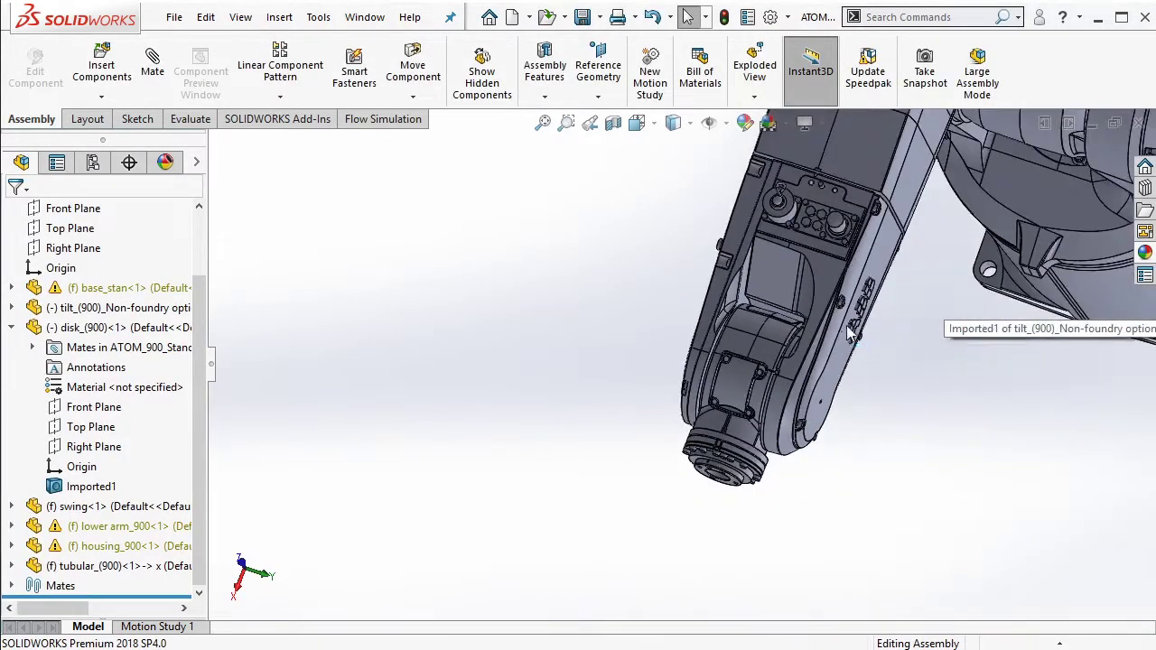
Drag the tilt component and front disk to test the new mates
click(596, 335)
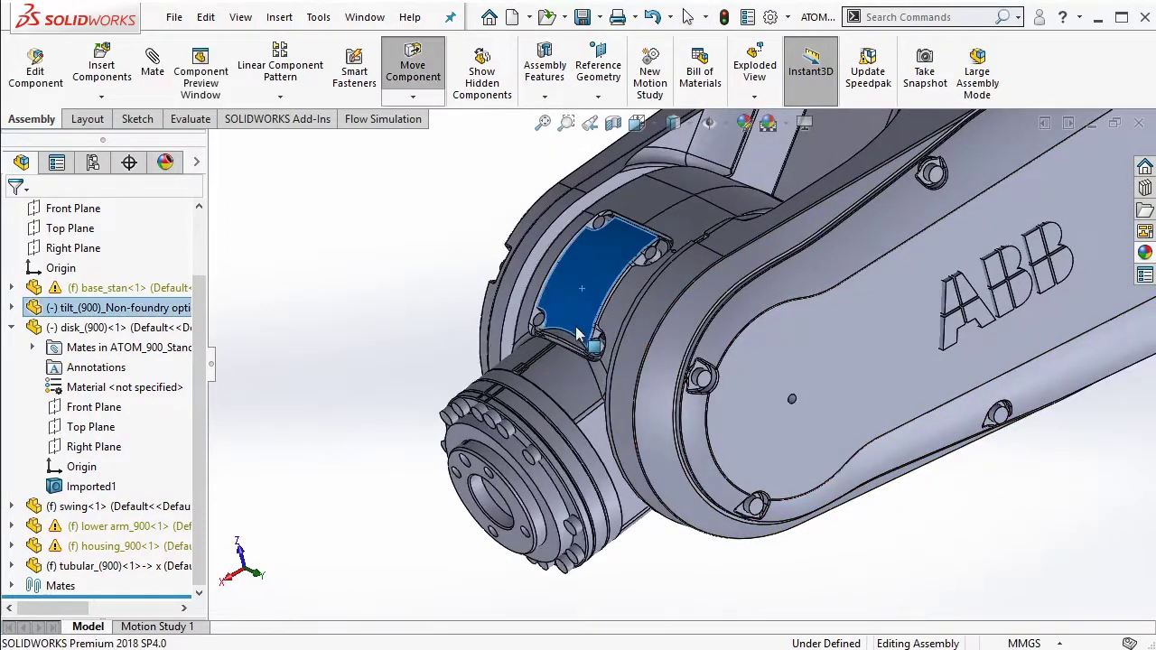
drag(596, 335, 492, 456)
click(501, 469)
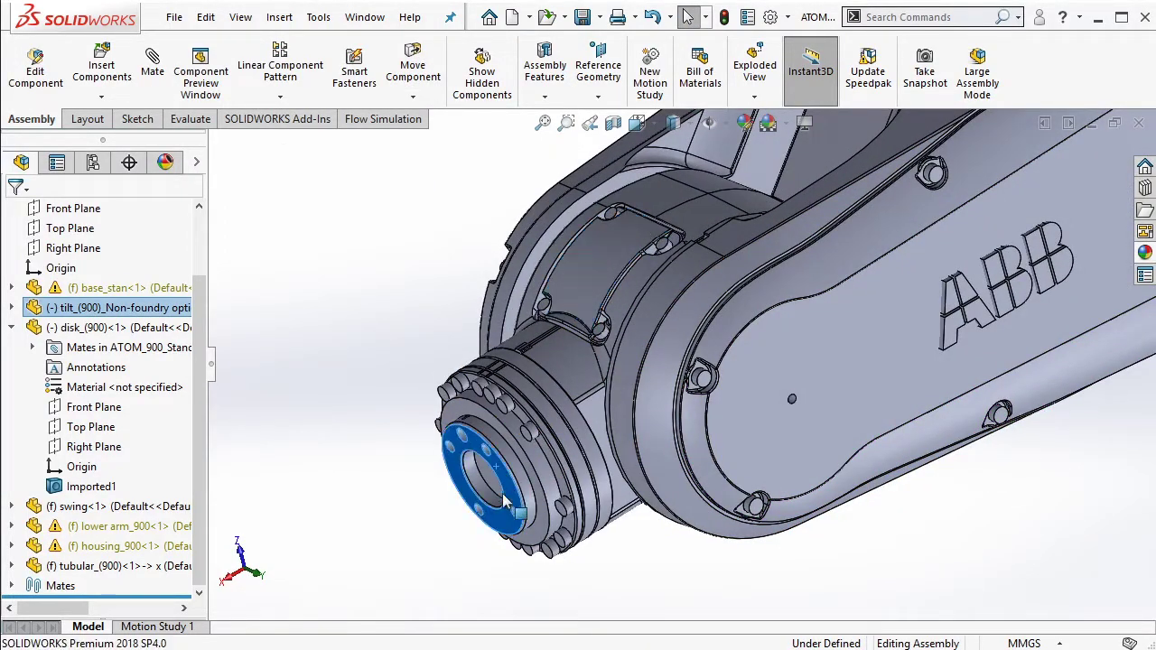
drag(545, 423, 559, 343)
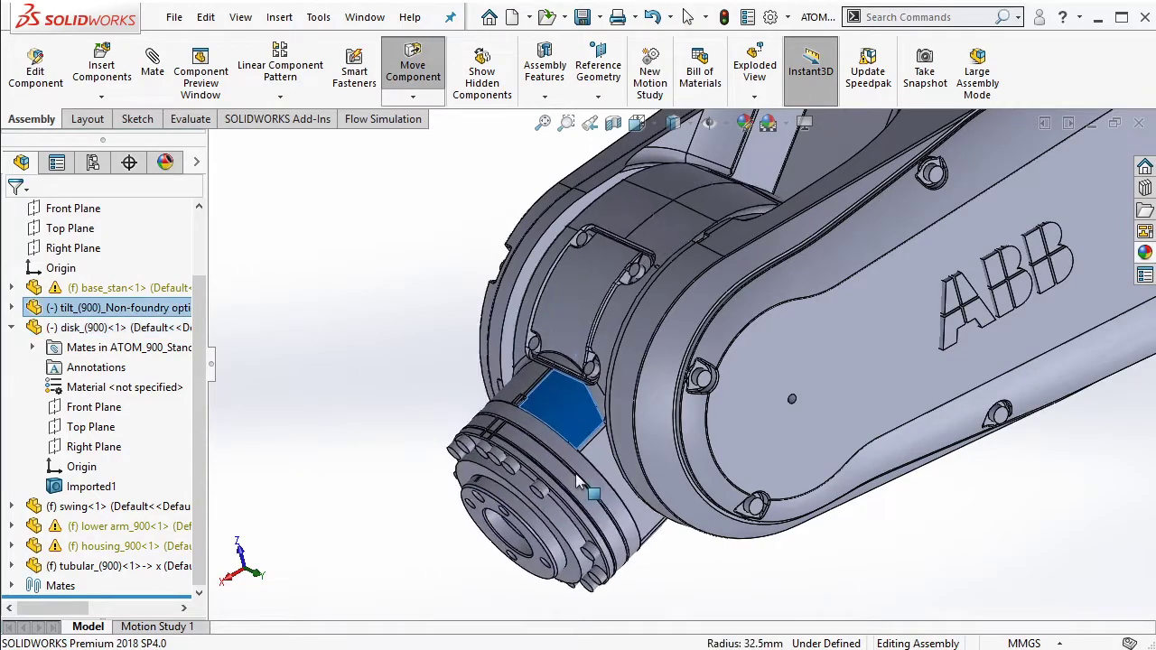
Make the tubular arm transparent and select a face of the housing
scroll(944, 213, up, 3)
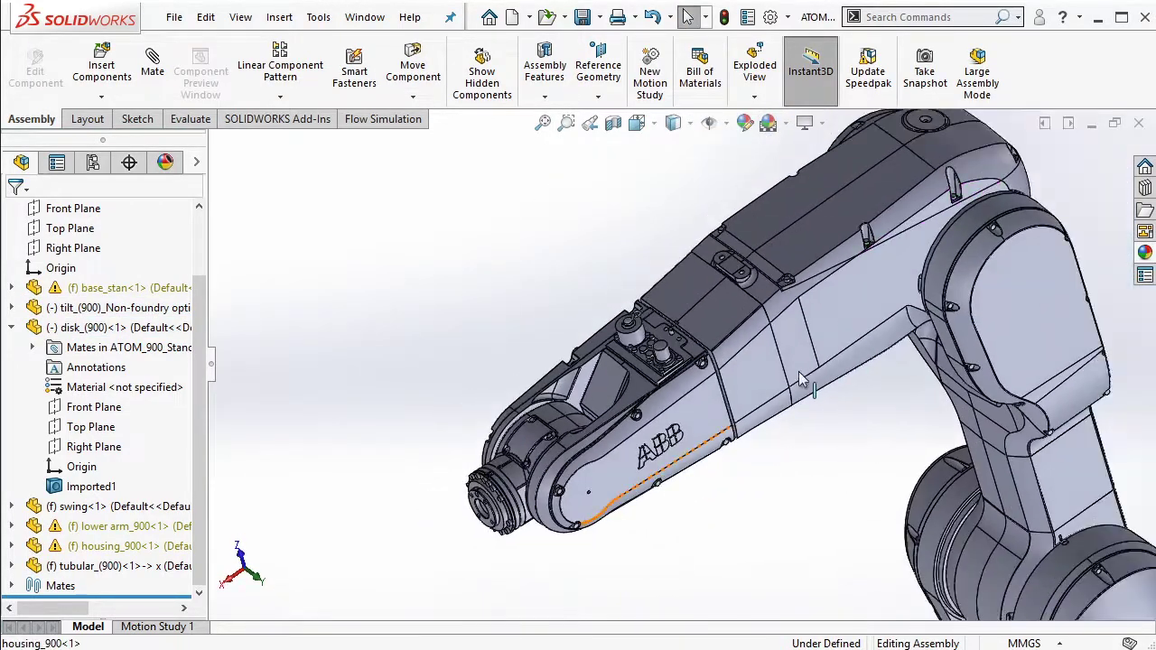
middle_drag(812, 271, 745, 368)
scroll(714, 388, down, 5)
click(689, 332)
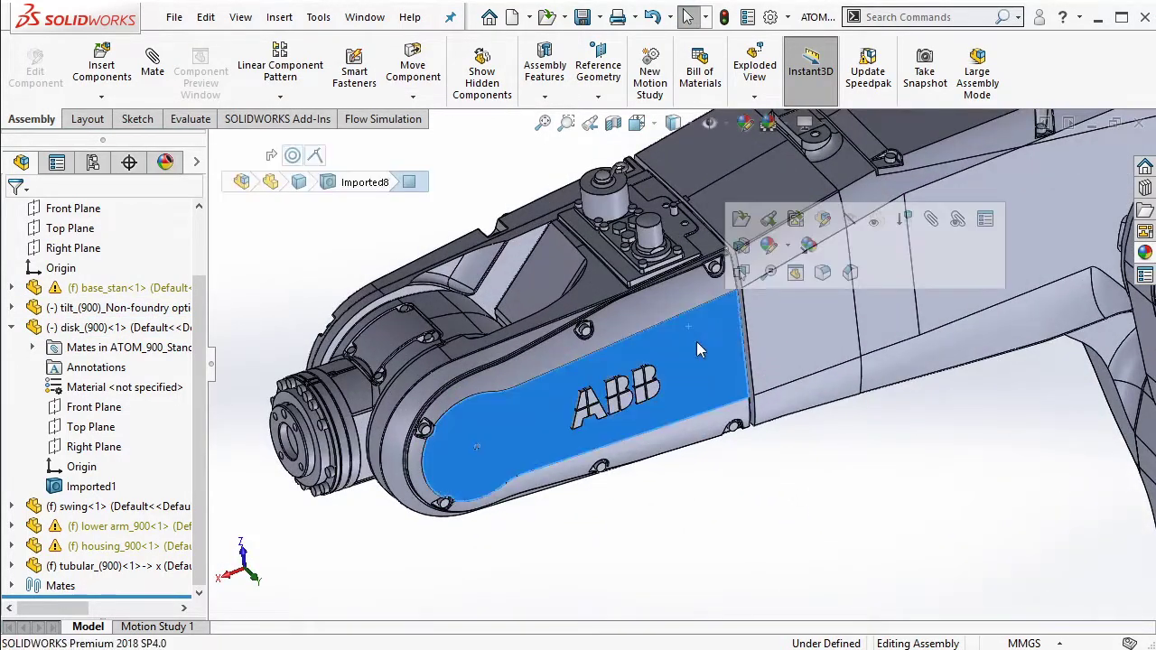
click(835, 288)
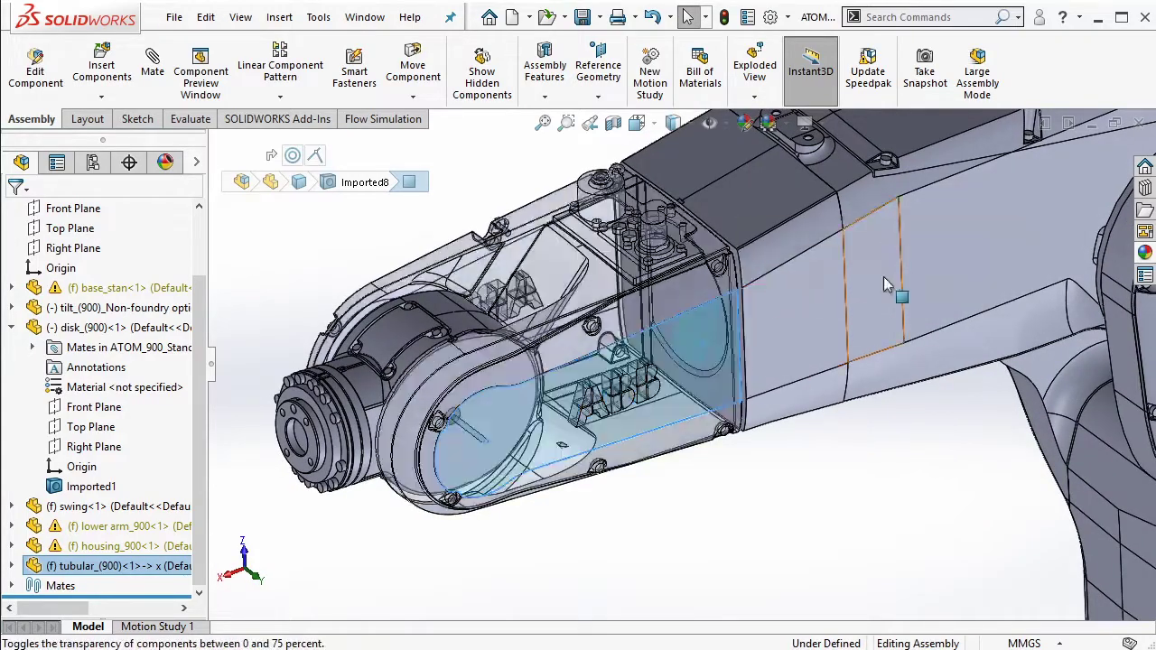
scroll(704, 332, down, 3)
scroll(695, 338, up, 2)
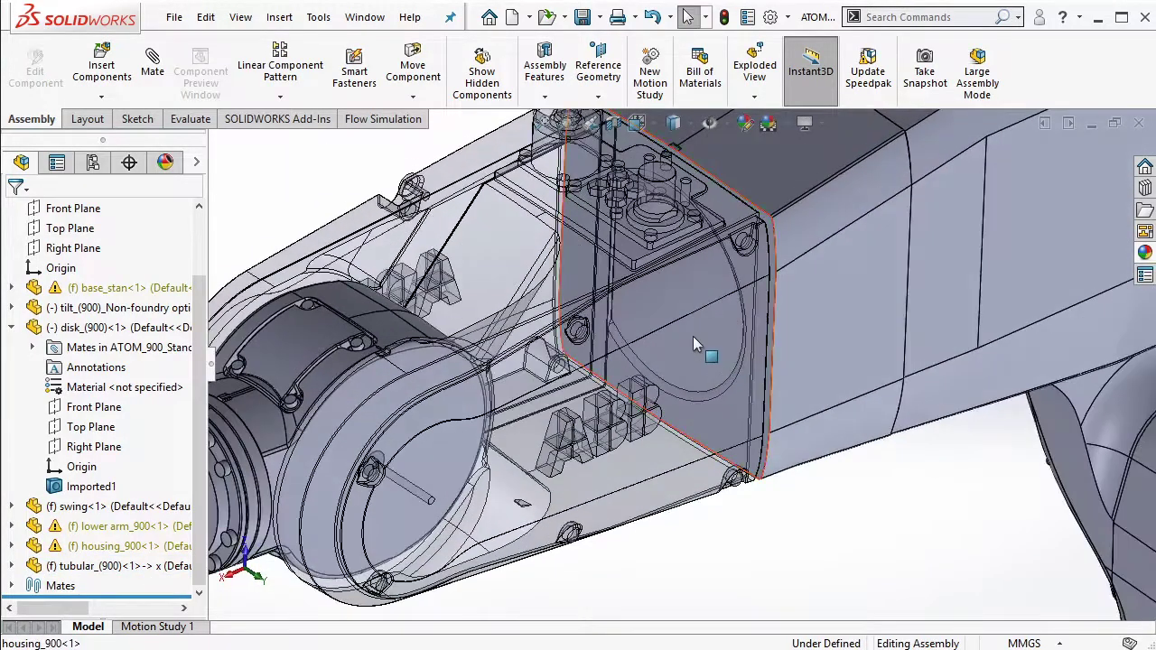
scroll(684, 325, down, 3)
scroll(833, 312, up, 3)
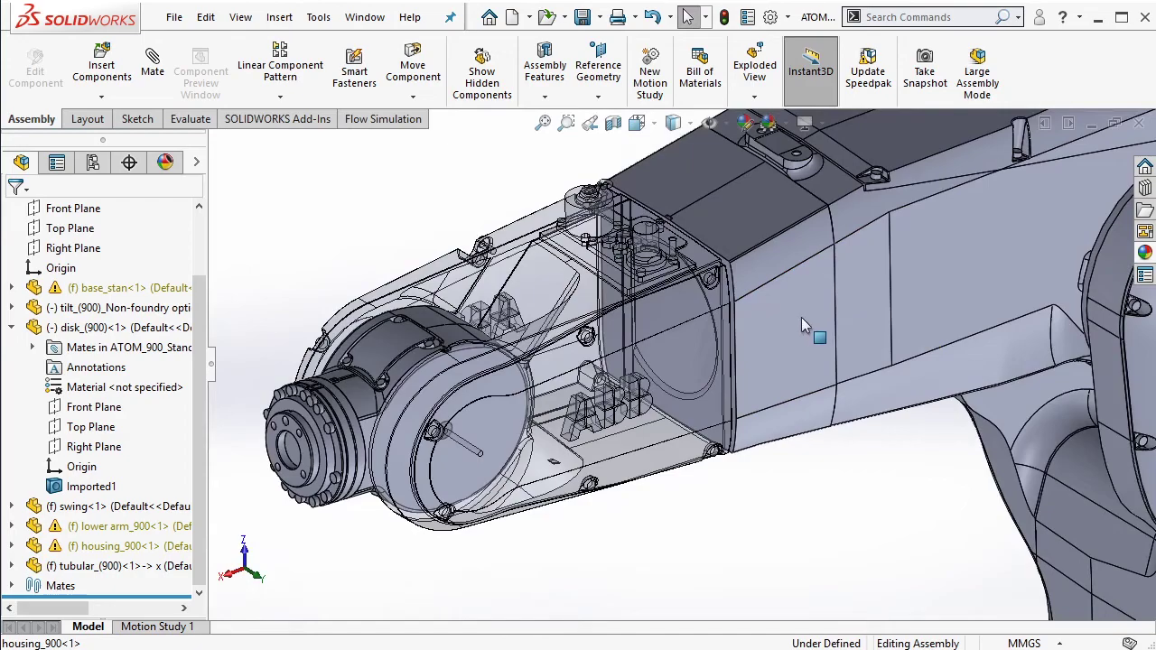
click(801, 319)
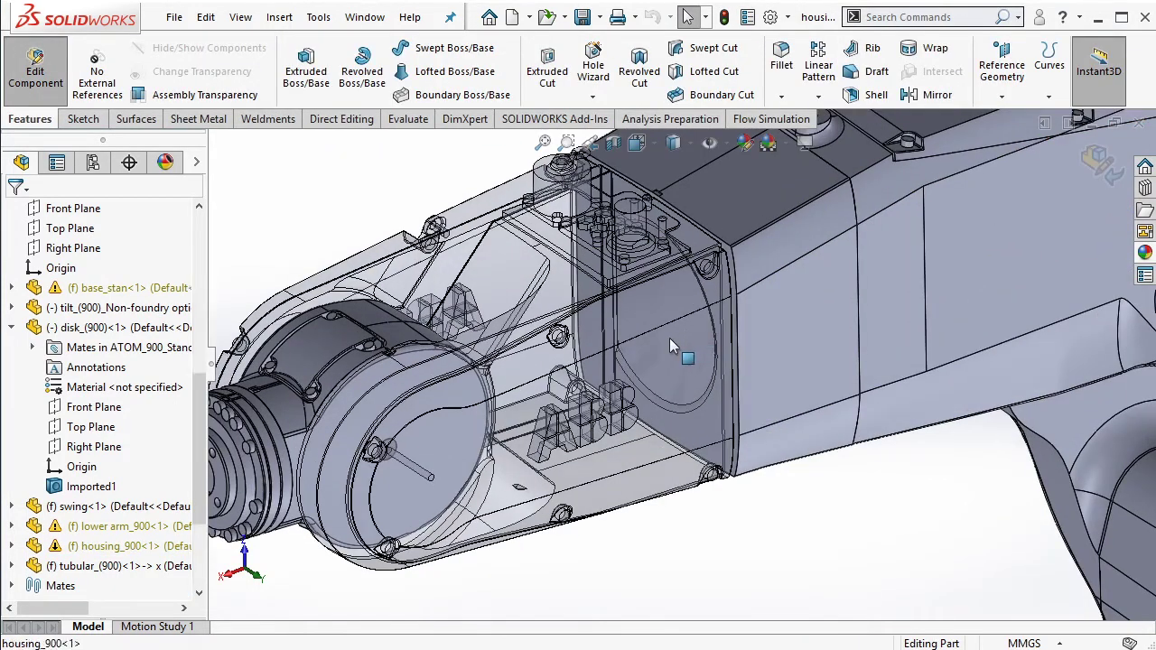
Sketch on the housing end face and convert the hidden circular edge into the sketch
click(669, 338)
click(725, 328)
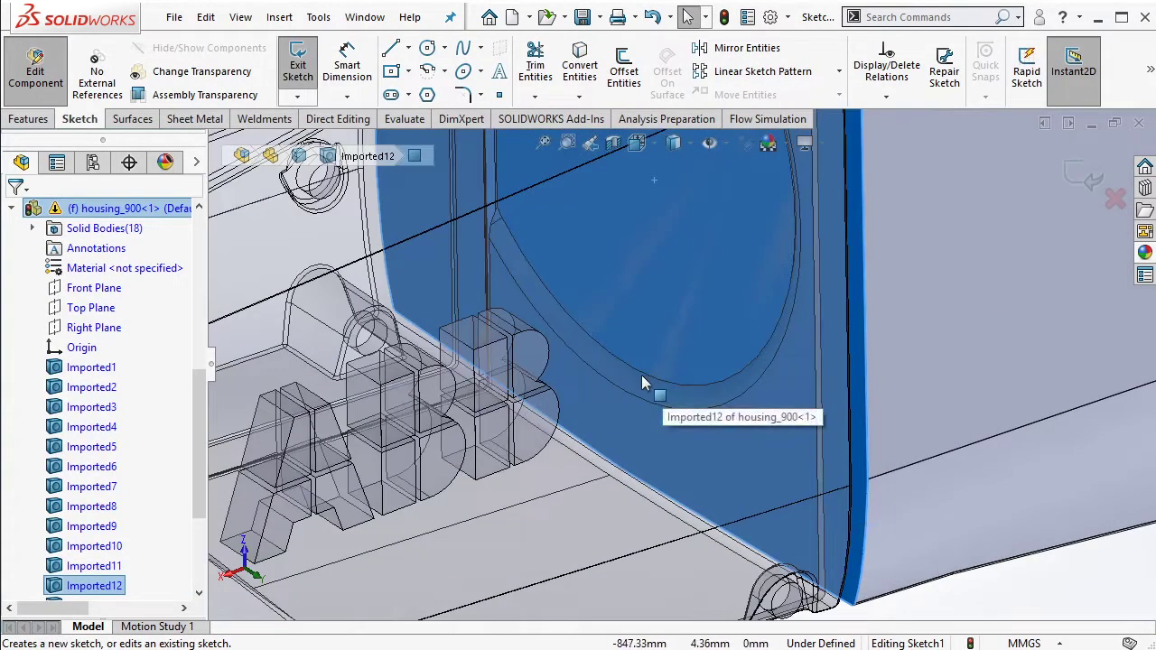
right_click(641, 374)
click(659, 349)
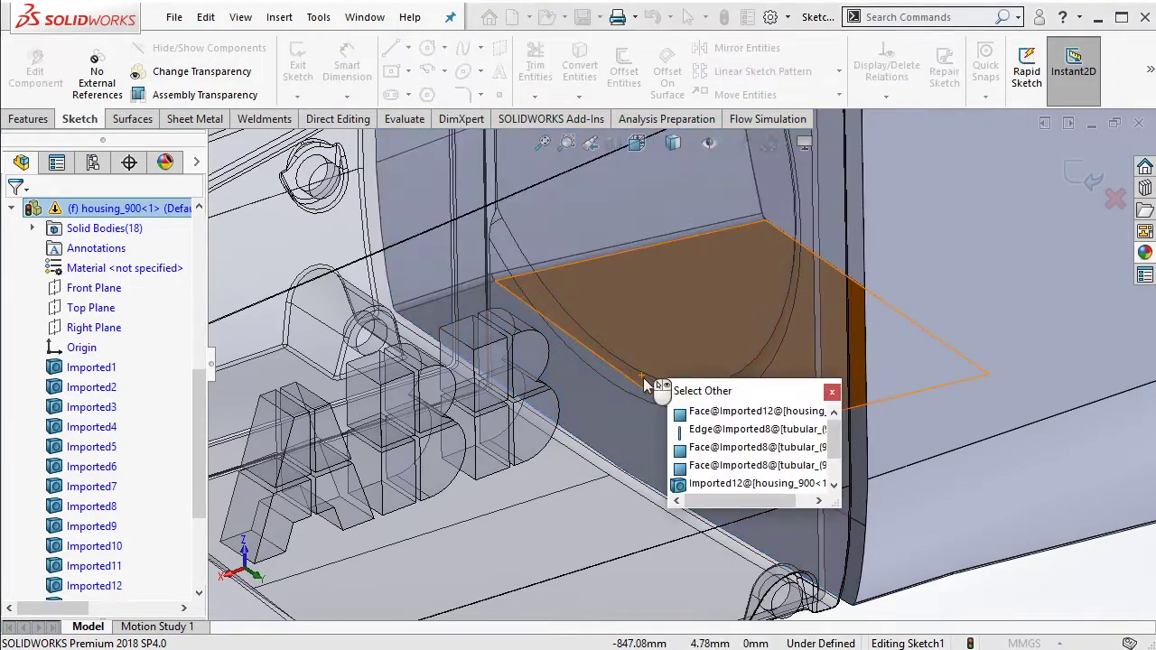
click(684, 424)
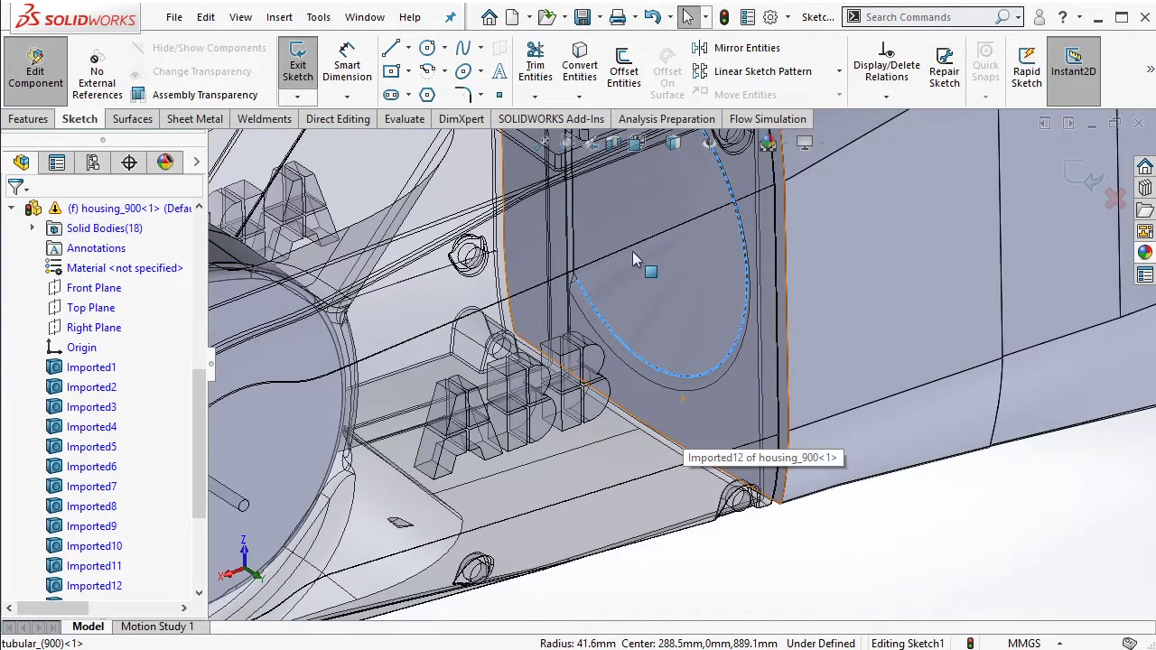
click(579, 65)
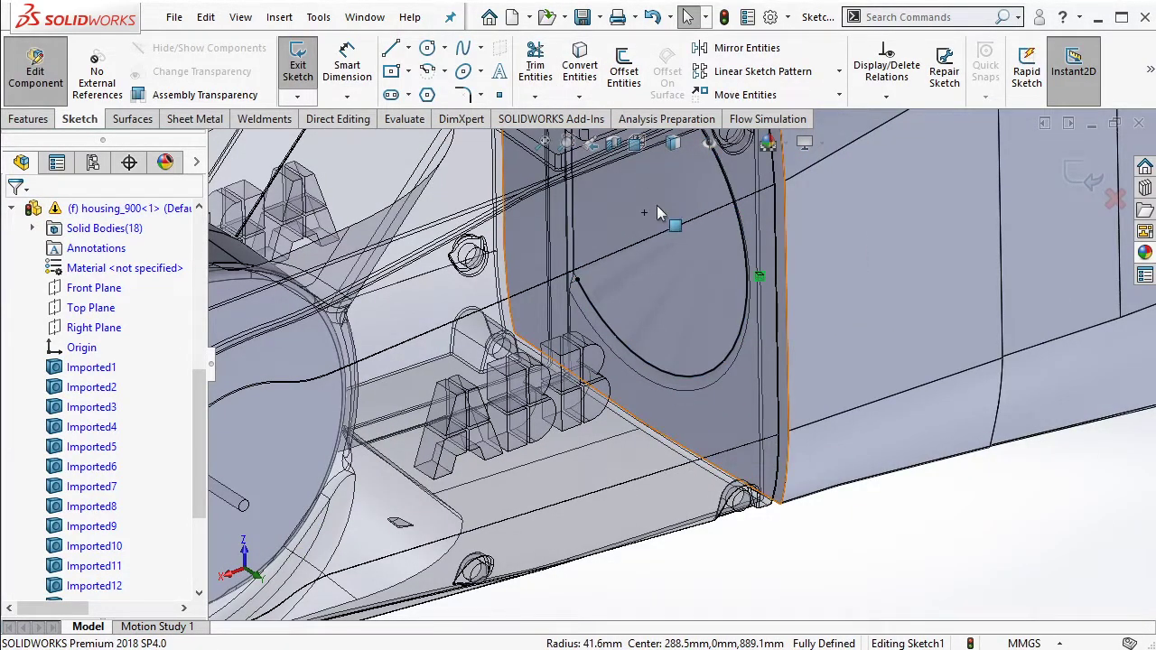
Draw a 10 mm circle on the housing face and extrude-cut it
click(693, 376)
key(Escape)
click(427, 47)
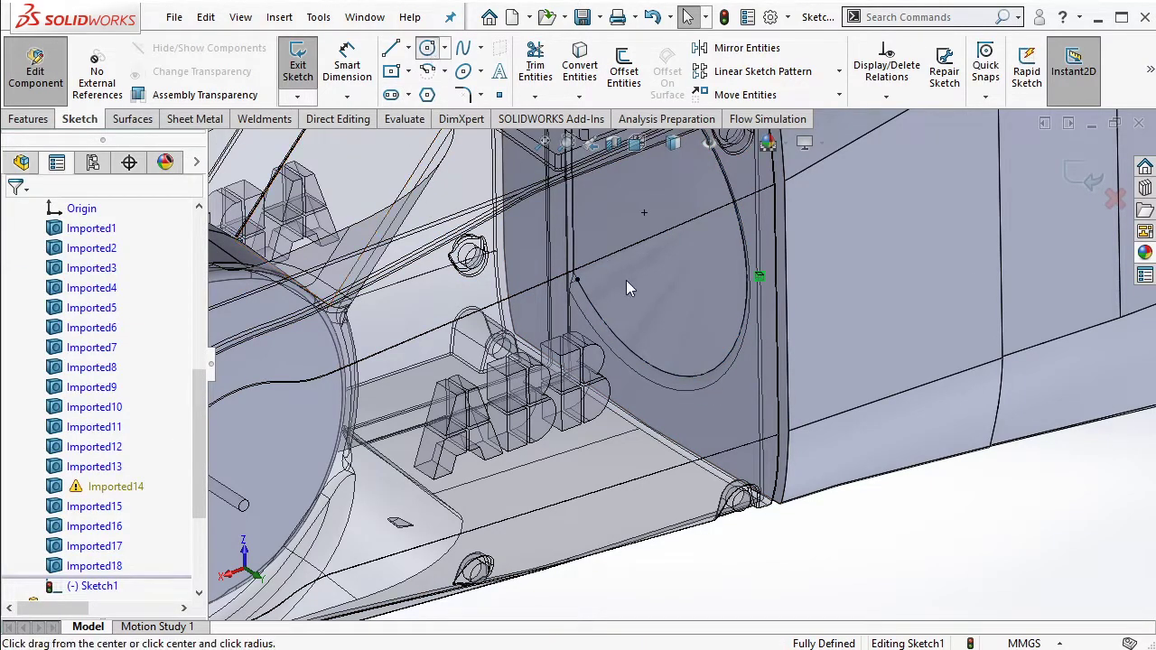
click(644, 213)
text(10)
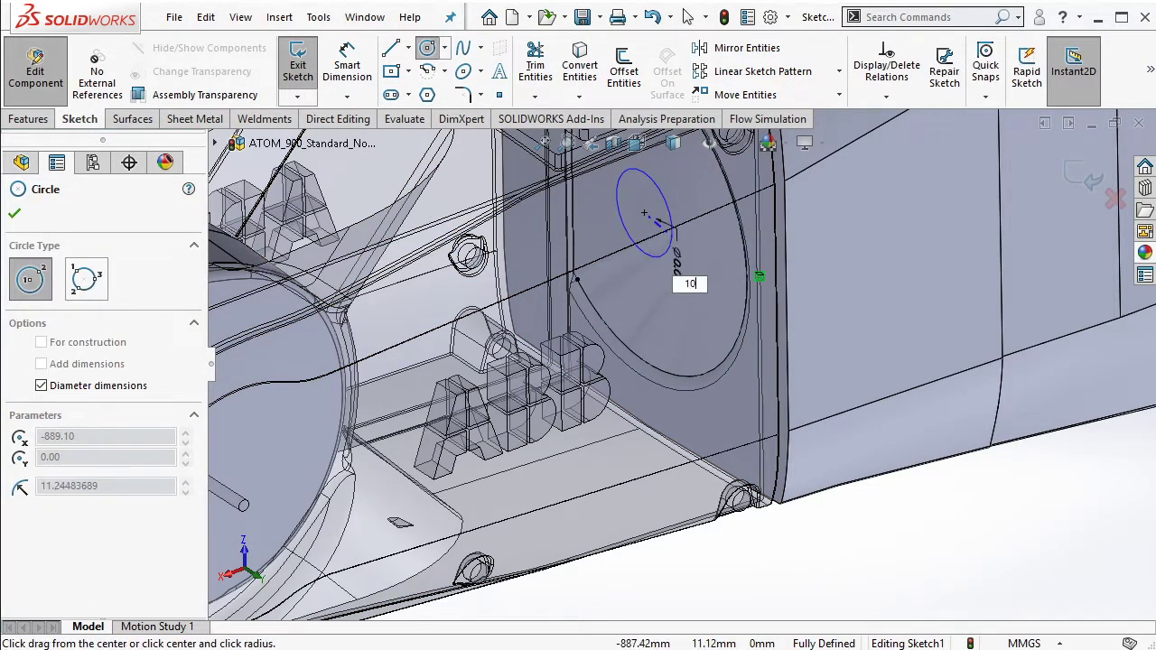
key(Return)
key(Escape)
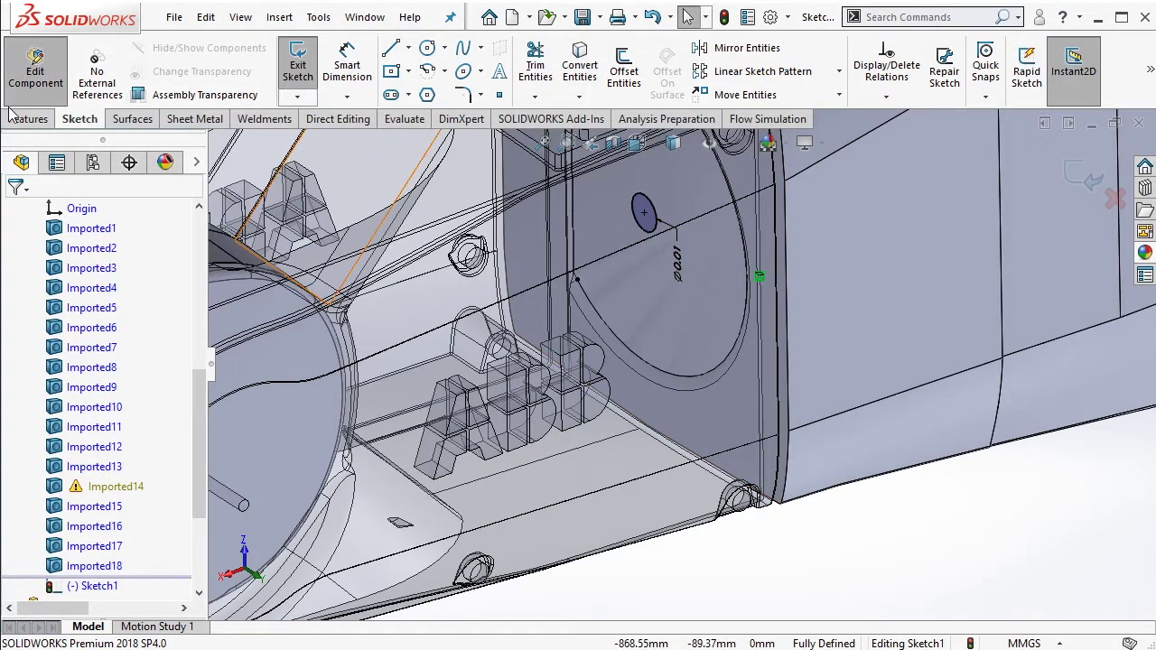
click(28, 118)
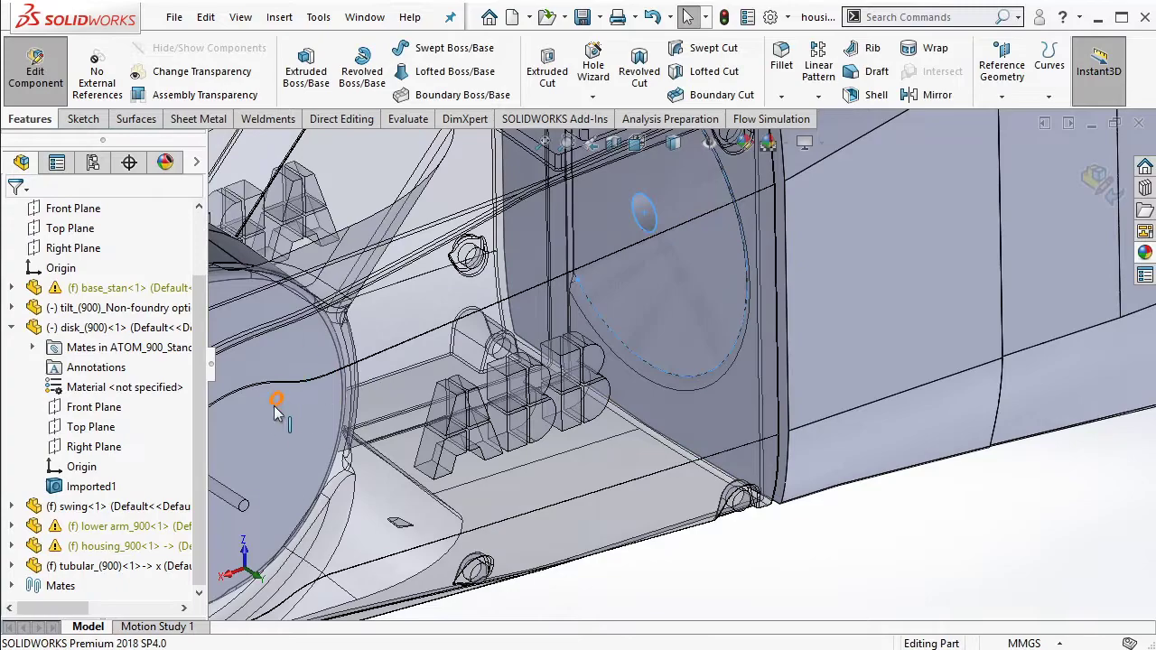
Break all external references of housing_900
click(696, 415)
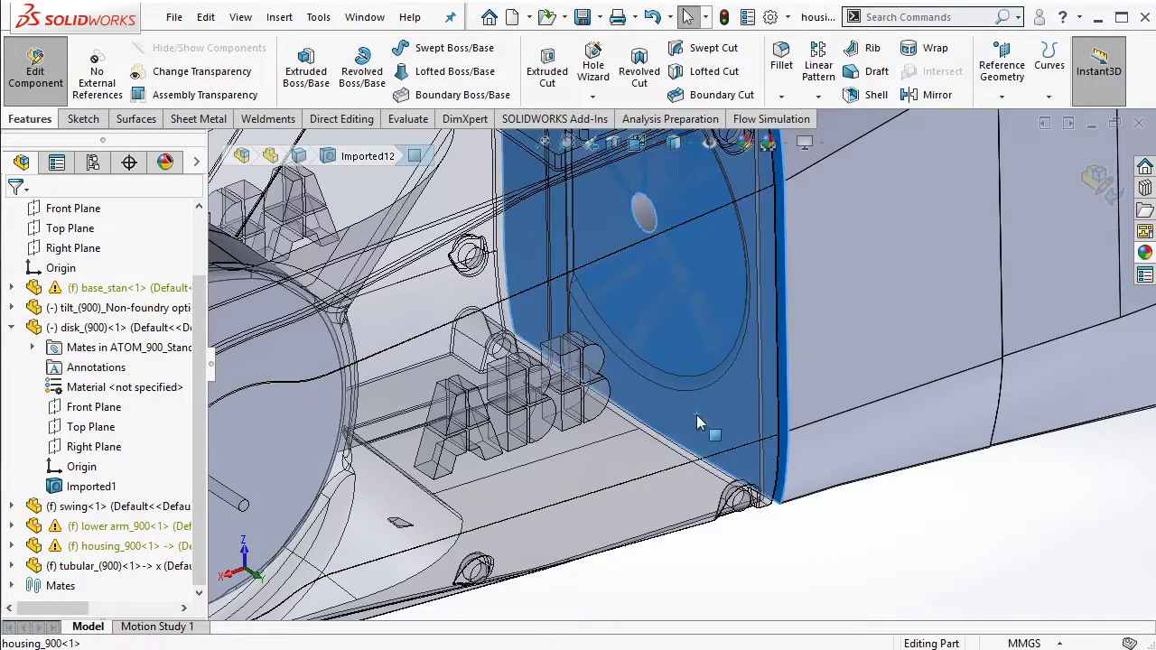
right_click(171, 550)
click(228, 518)
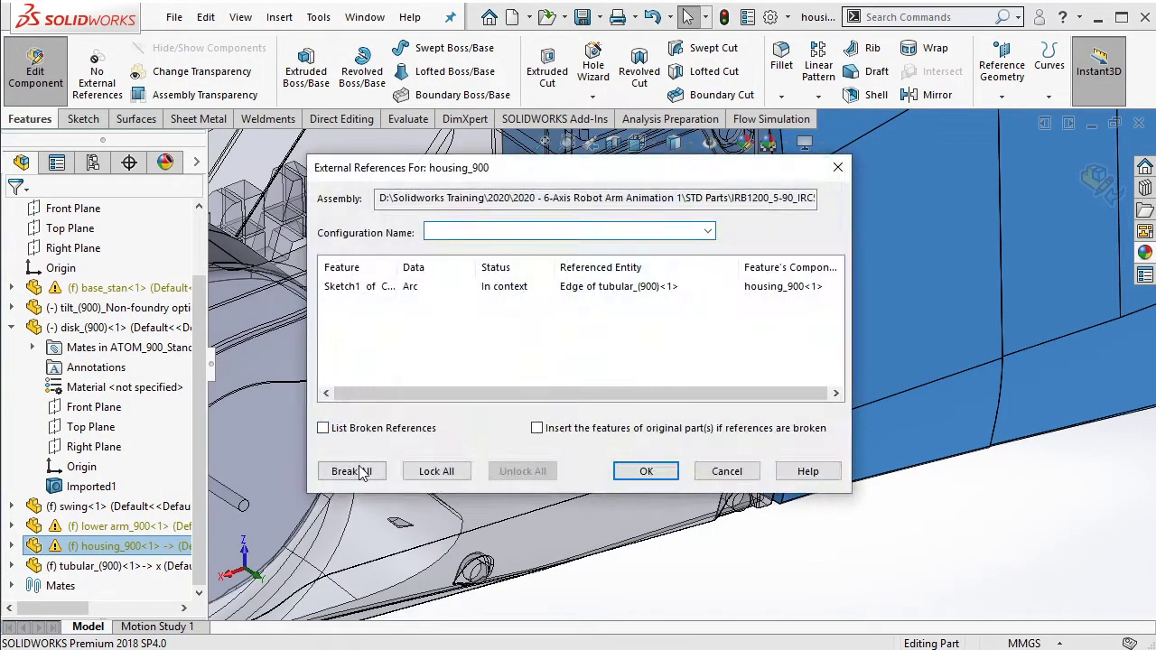
click(353, 470)
click(632, 373)
click(647, 471)
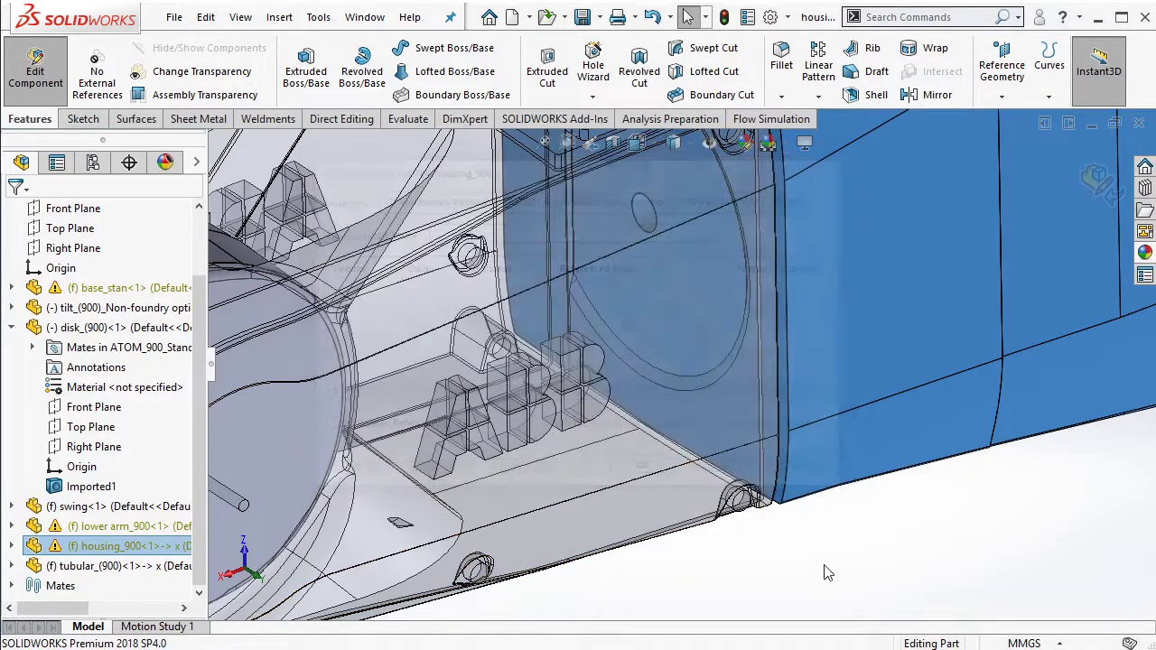
Finish editing the housing, make the arm parts opaque, and select the tubular part's circular face
click(45, 79)
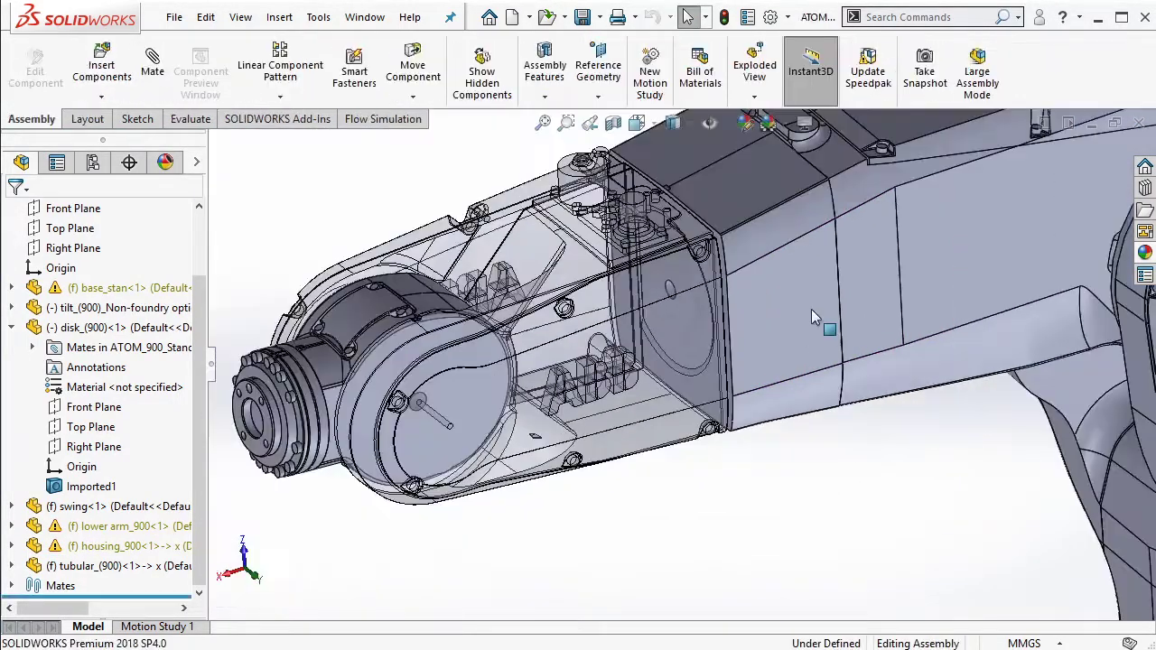
click(772, 316)
click(959, 316)
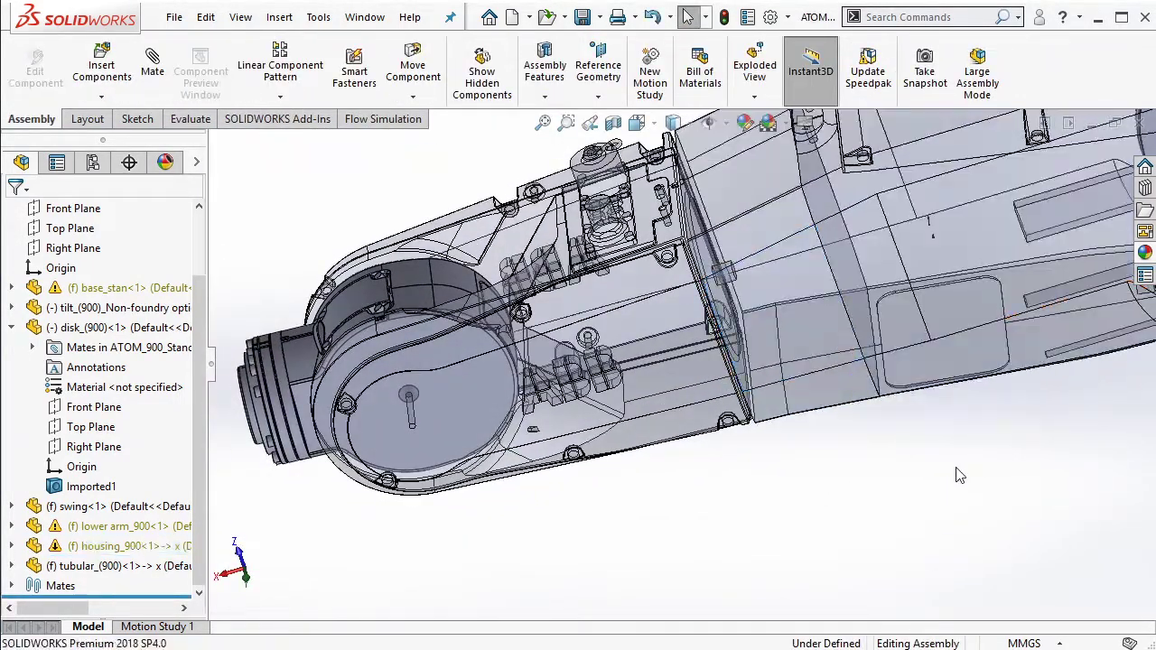
click(673, 267)
click(843, 258)
scroll(781, 300, down, 3)
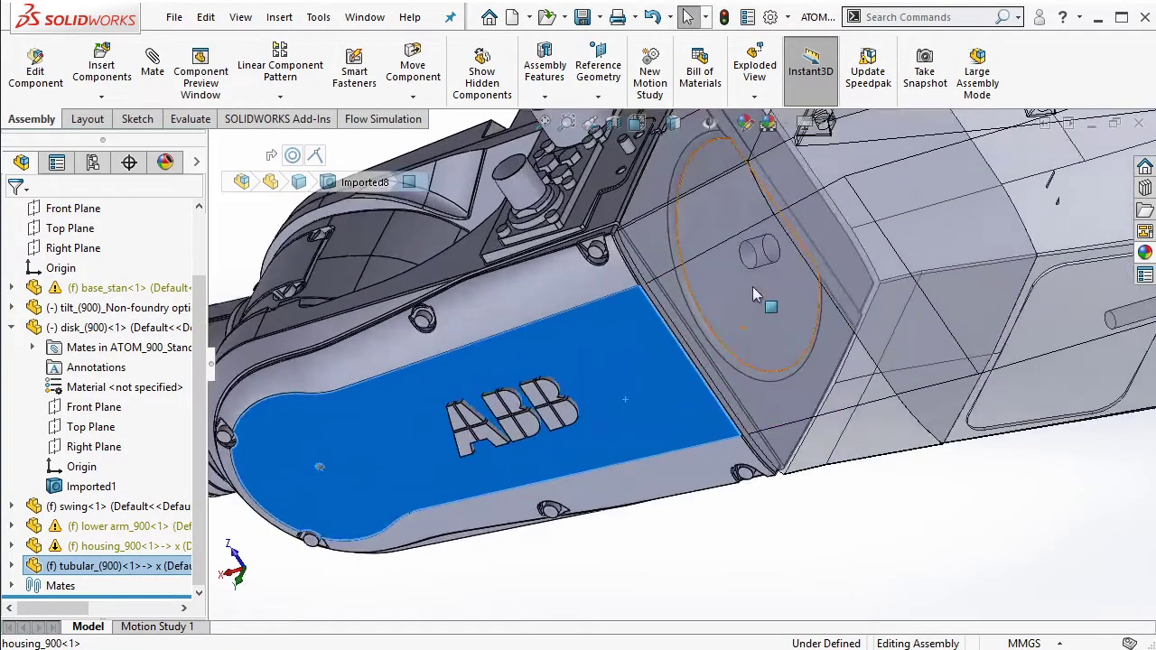
click(785, 226)
Sketch on tubular_(900)'s circular face, convert the housing hole edge, and cut it 10 mm
click(806, 252)
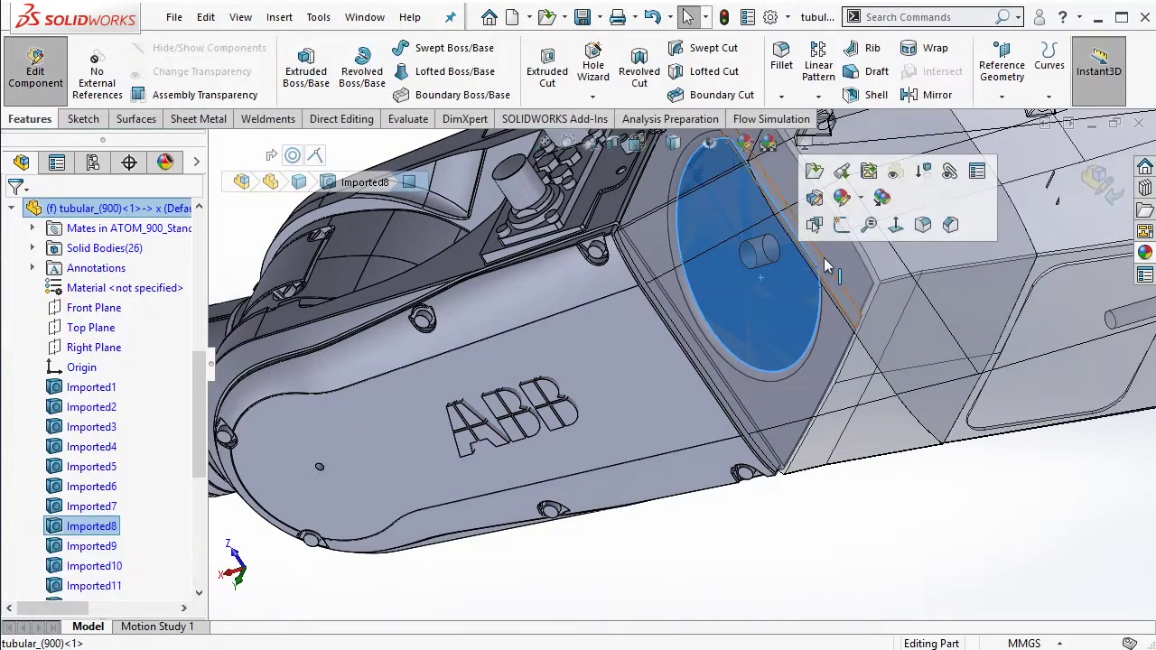
click(815, 197)
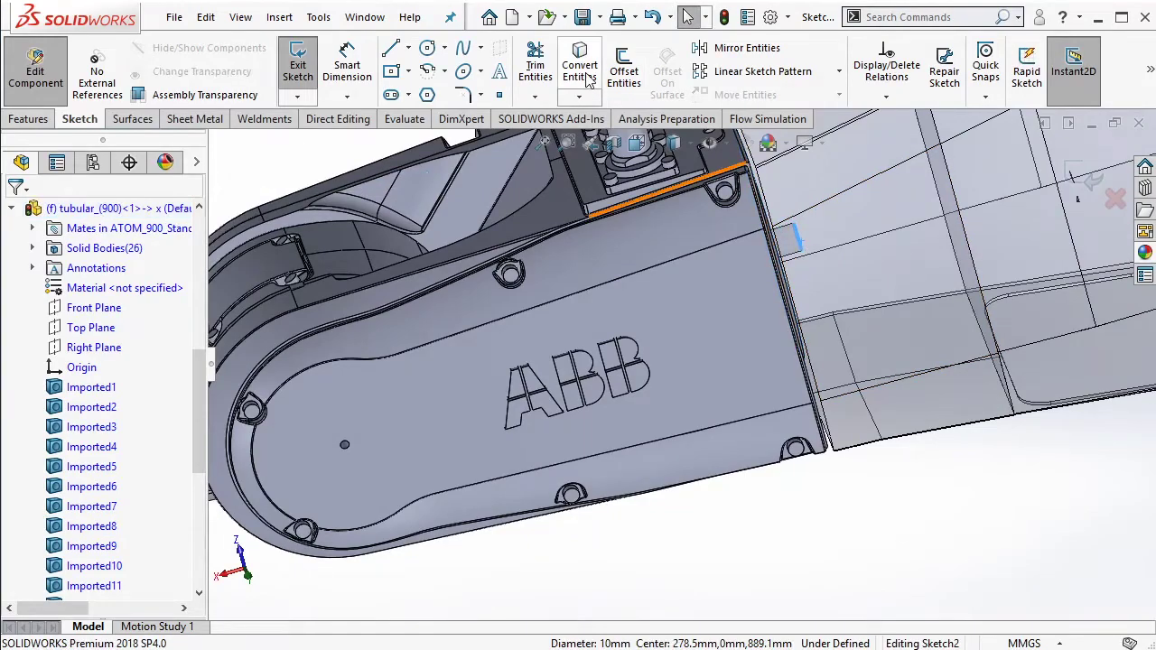
click(580, 65)
middle_drag(742, 263, 711, 269)
click(28, 118)
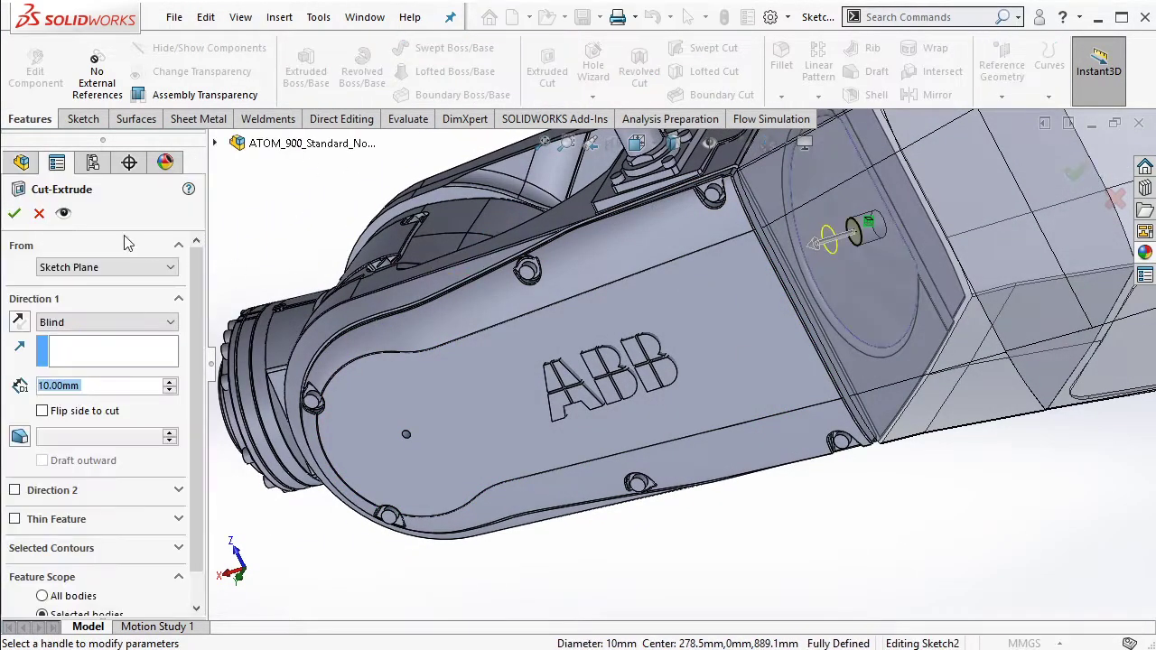
key(Return)
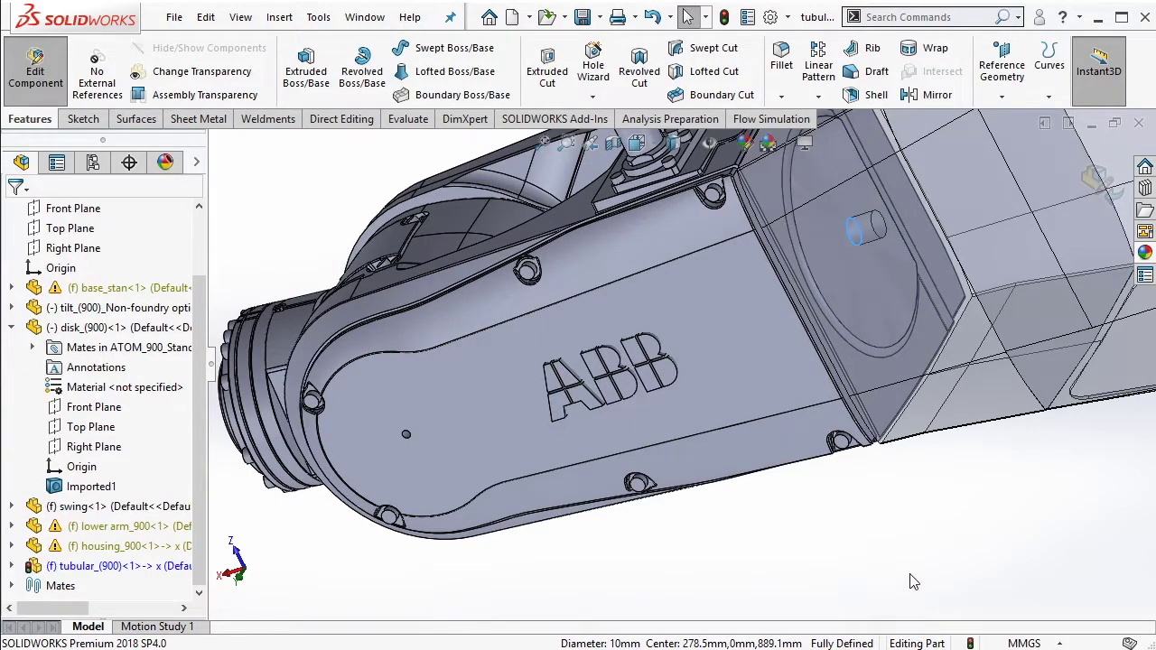
Break all external references of tubular_(900)
click(483, 471)
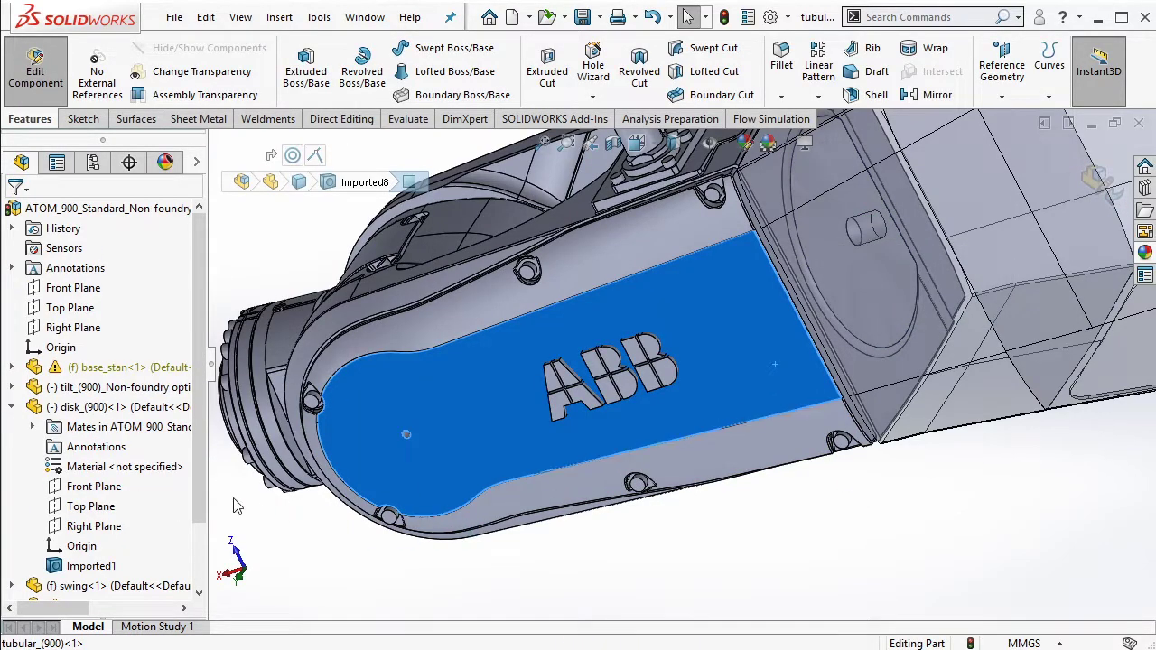
right_click(101, 569)
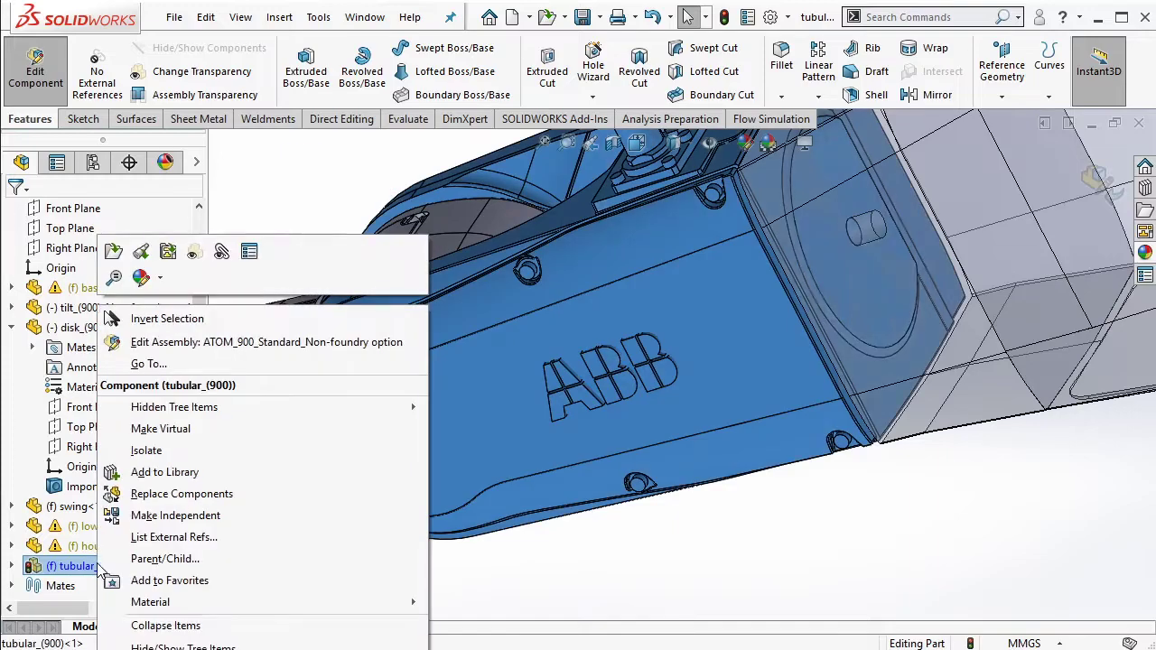
click(168, 536)
click(355, 471)
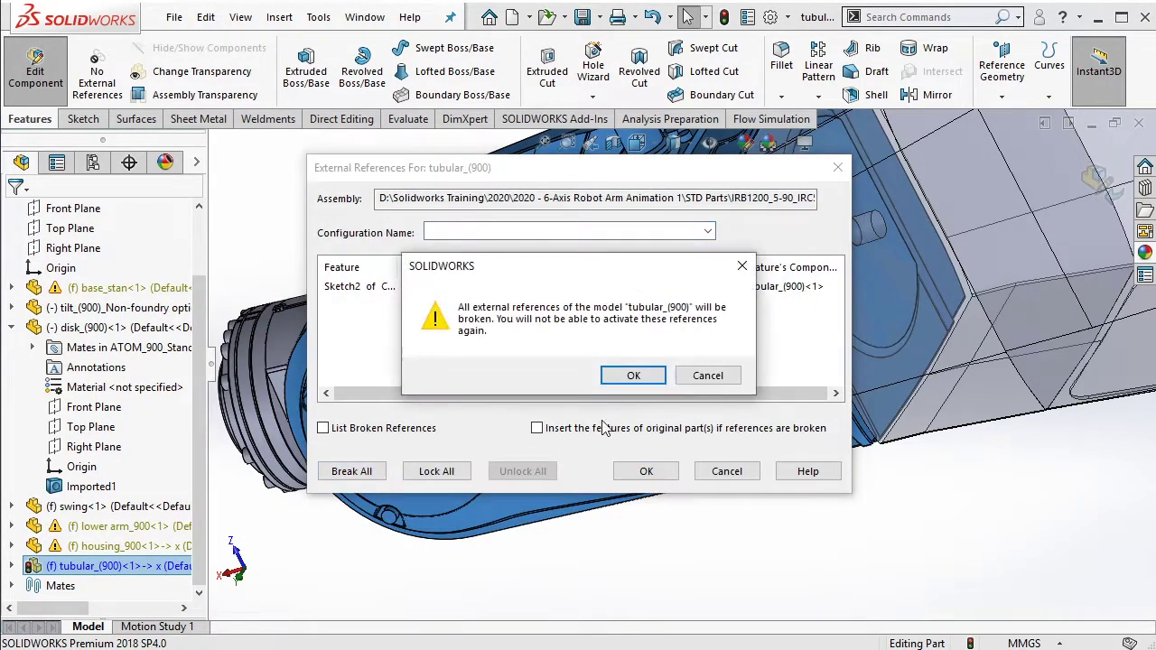
click(633, 375)
click(647, 470)
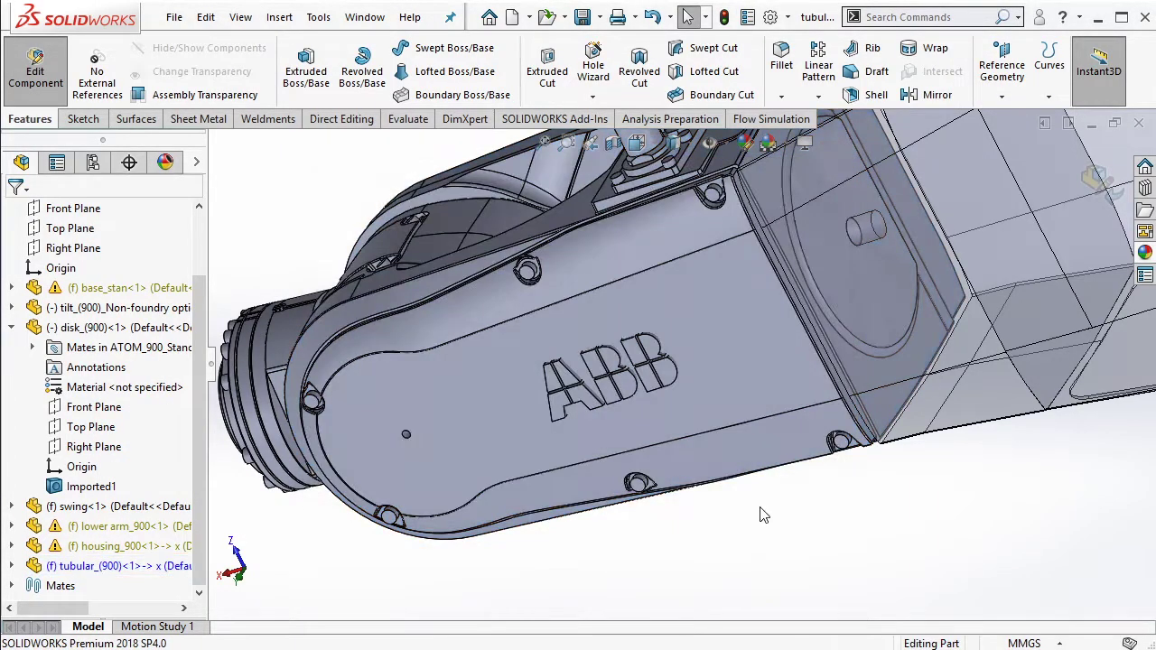
scroll(757, 329, down, 2)
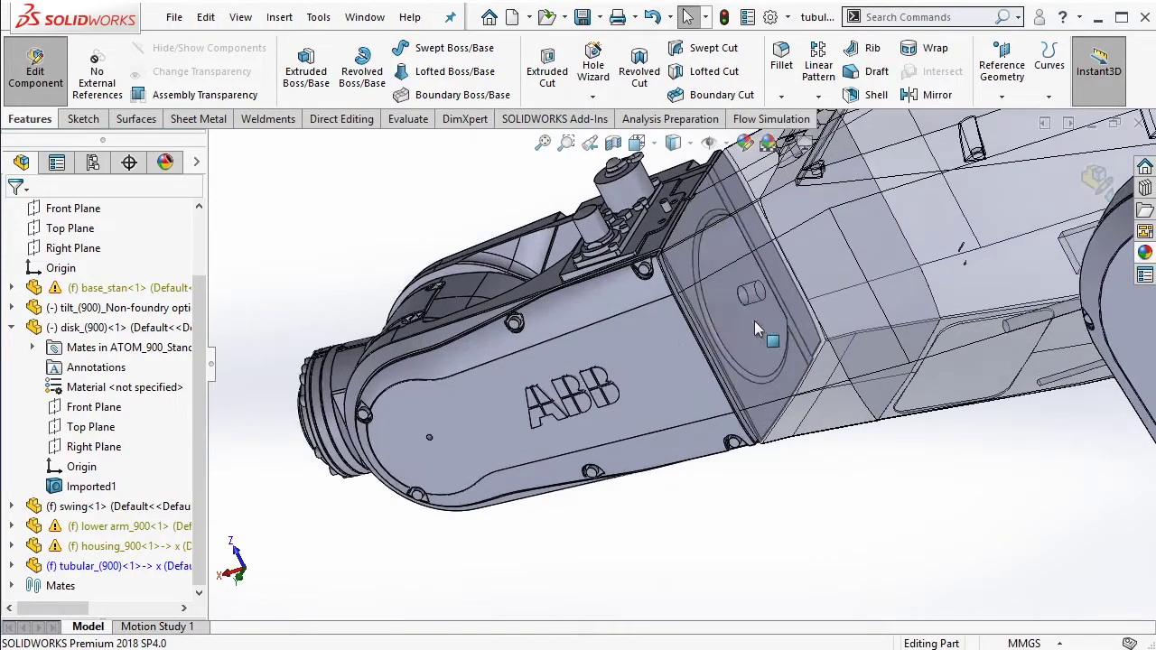
Exit Edit Component and mate the tubular hole concentric with the hidden housing hole
click(41, 65)
right_click(674, 344)
click(725, 266)
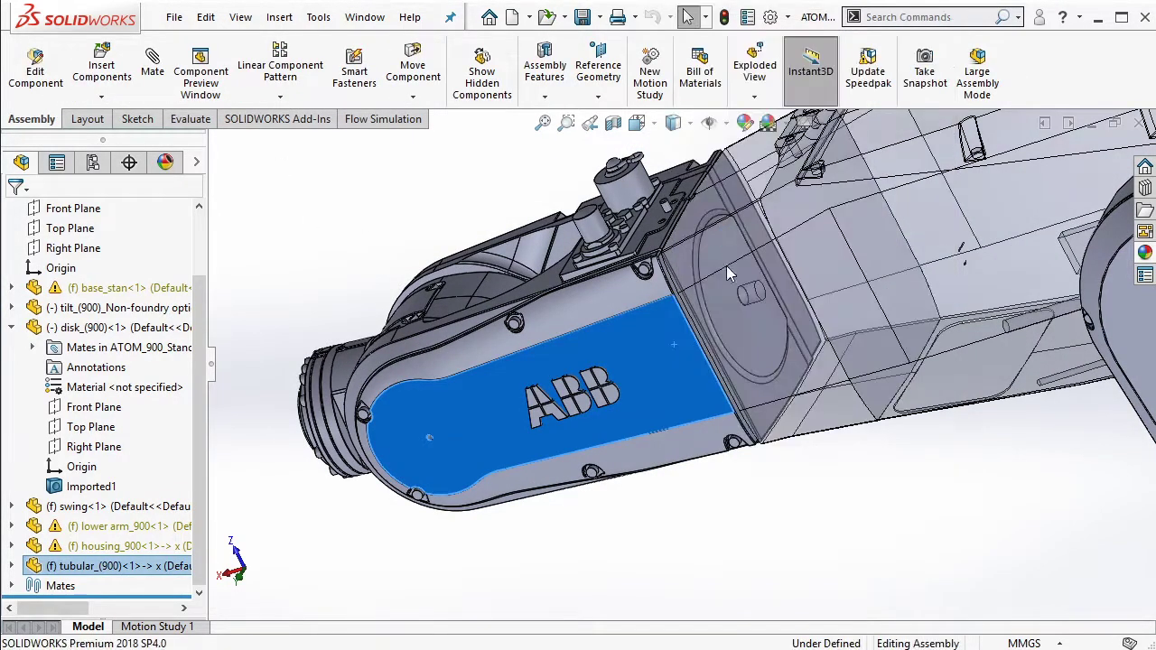
middle_drag(688, 377, 632, 298)
scroll(632, 298, down, 5)
click(632, 291)
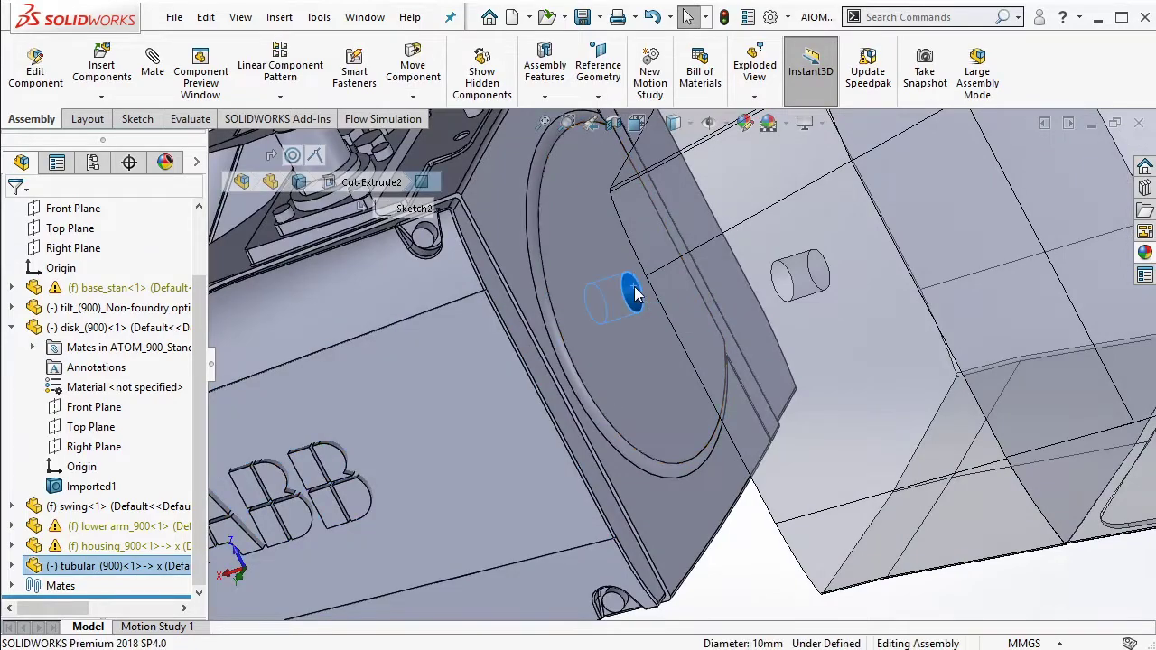
right_drag(843, 260, 813, 271)
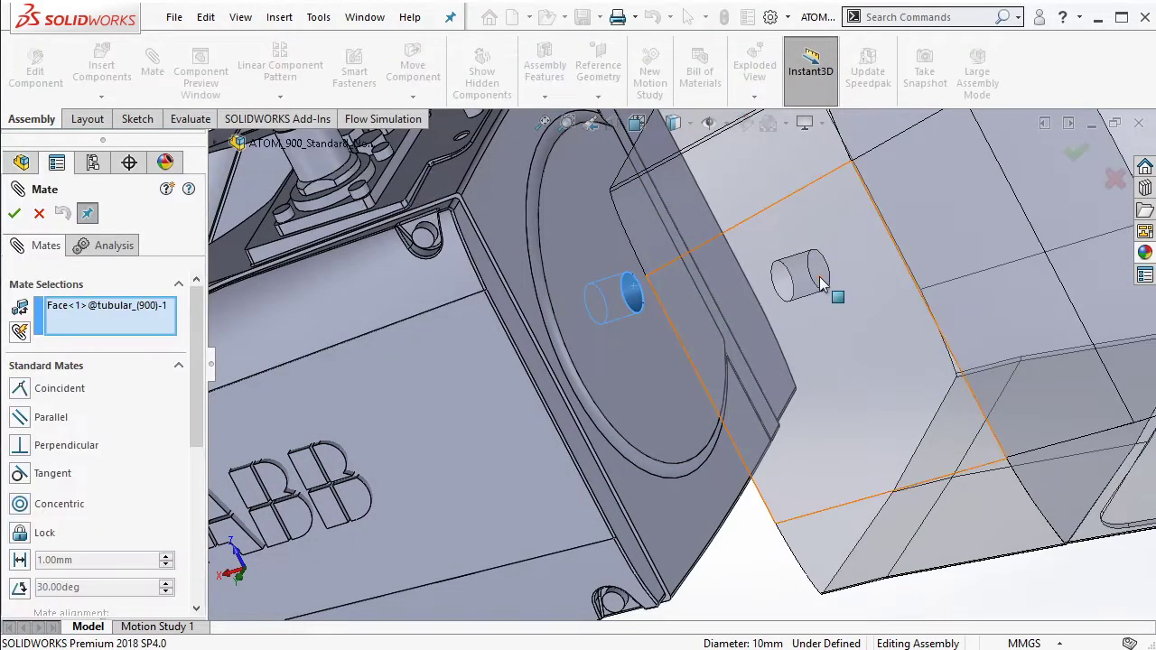
right_click(800, 280)
click(840, 355)
click(805, 289)
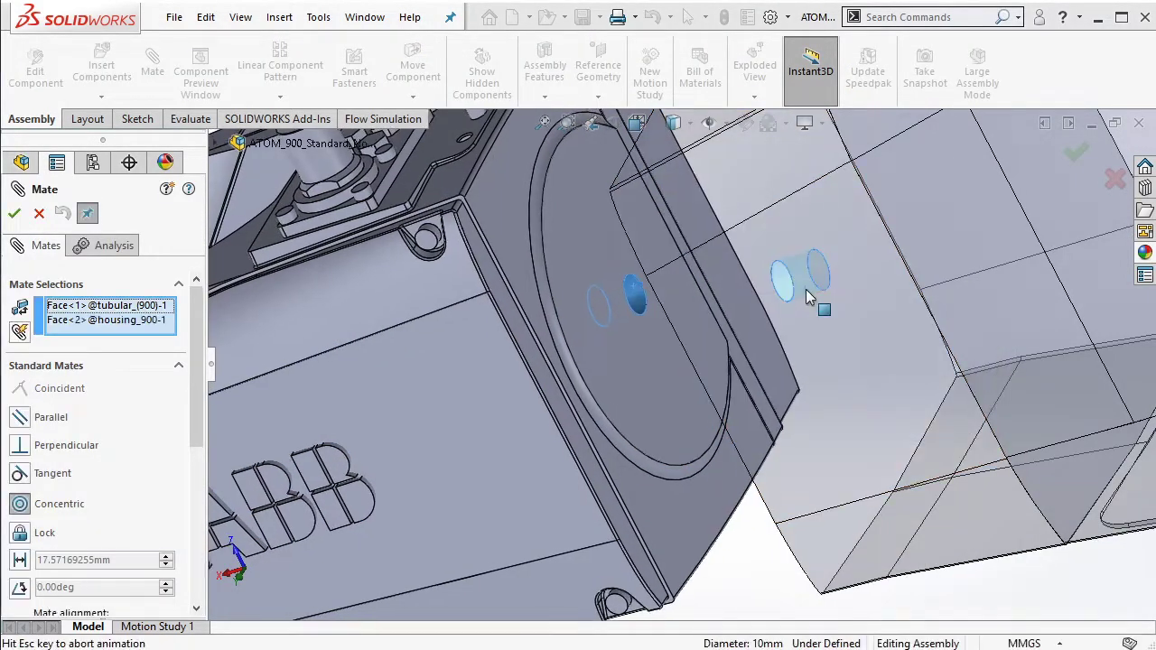
click(1140, 262)
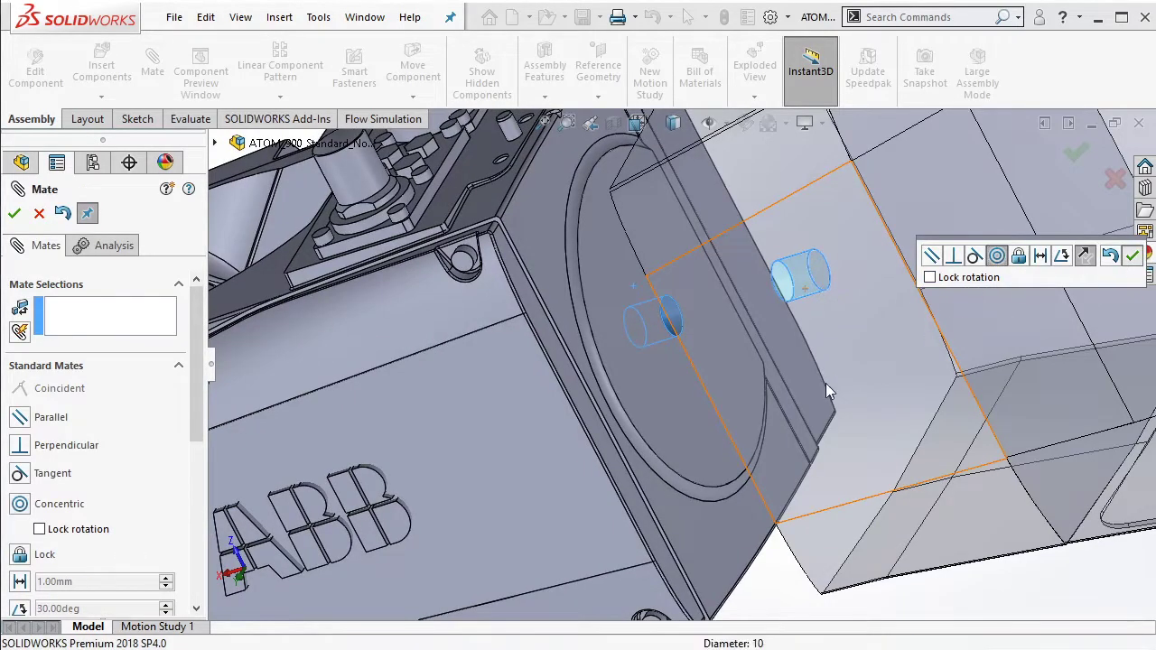
Mate the tubular part's flat circular face coincident with the housing face
click(684, 397)
right_click(869, 381)
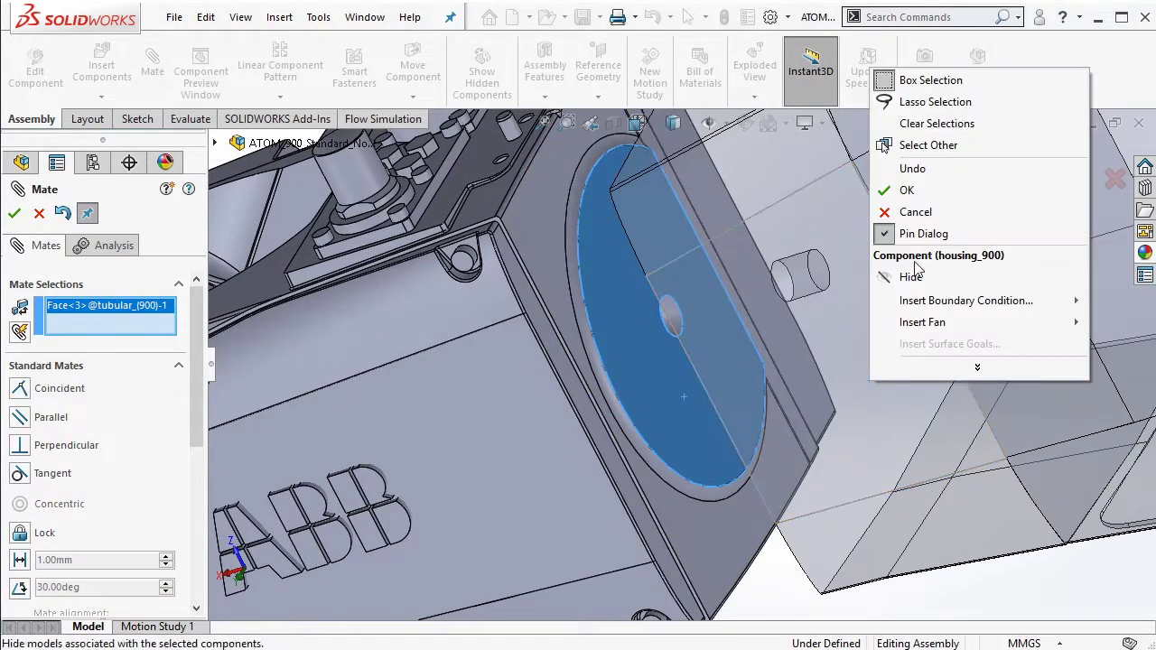
click(929, 144)
click(847, 249)
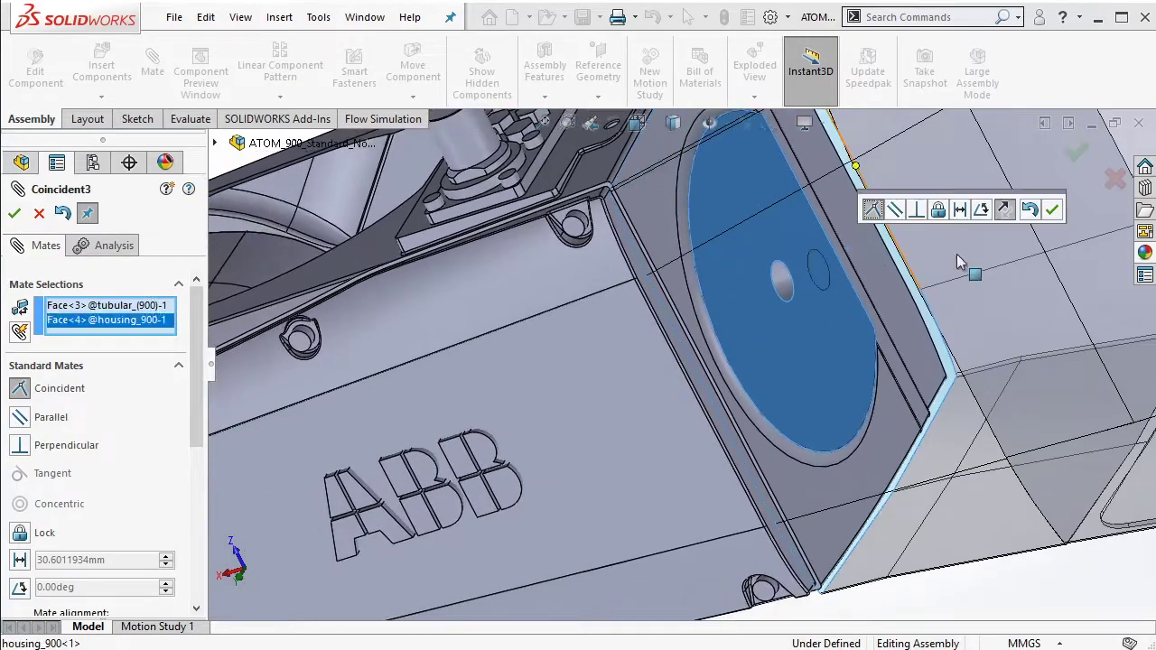
click(1076, 152)
click(1076, 152)
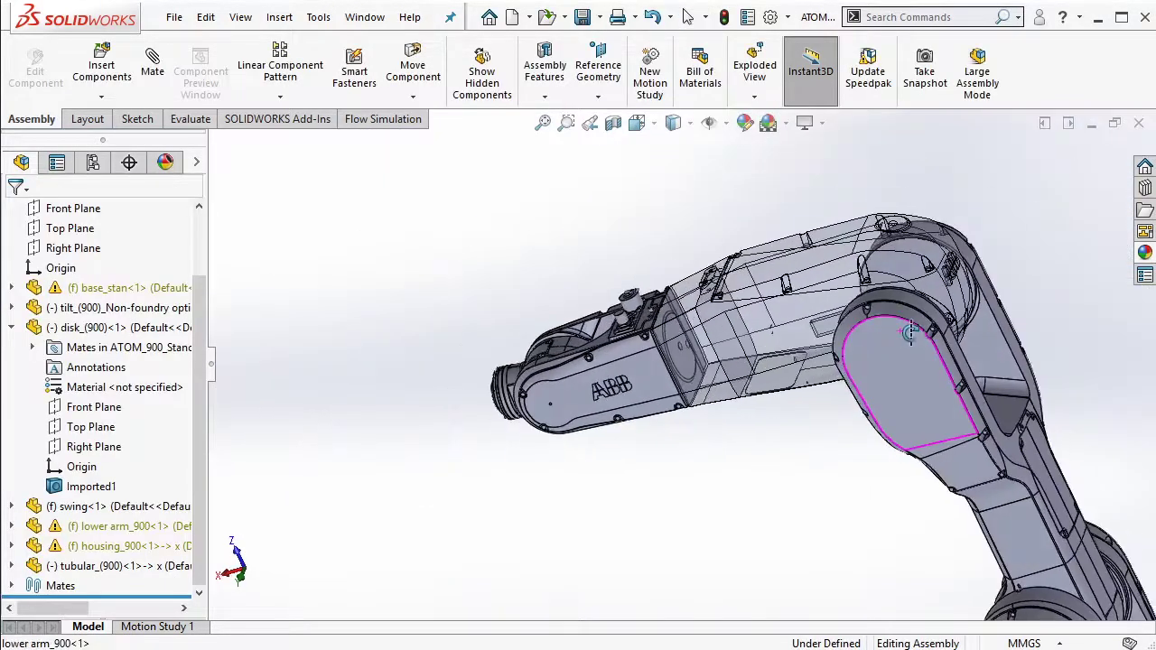
Drag the ABB cover and wrist tilt component to test the mates
click(749, 320)
middle_drag(987, 286, 991, 294)
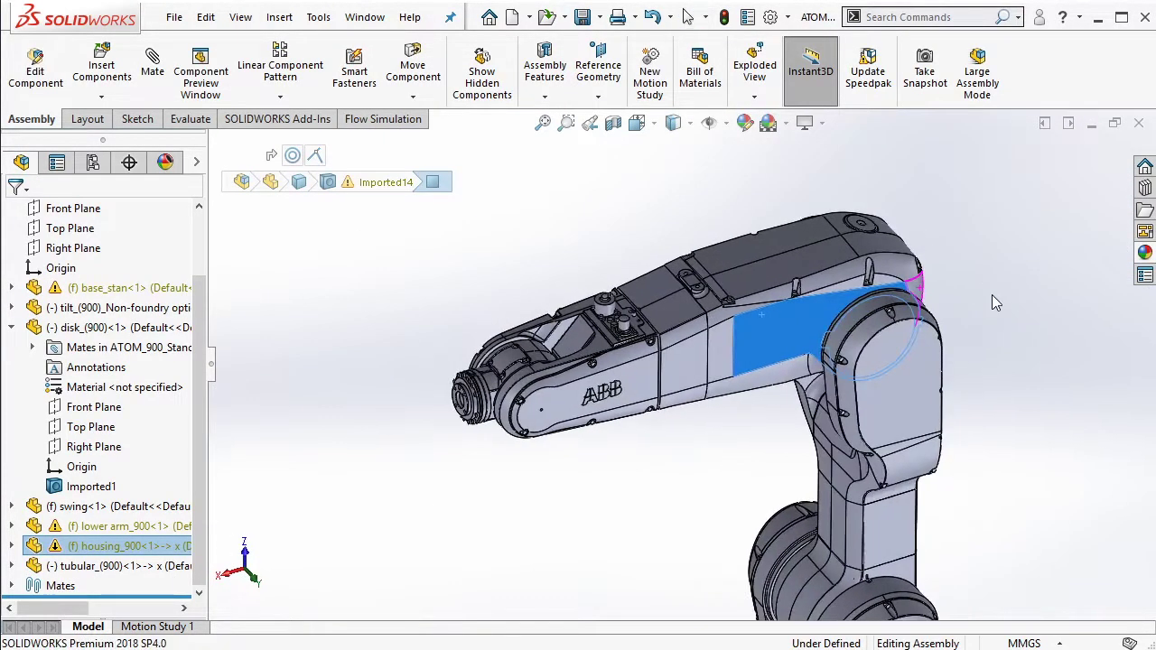
drag(647, 374, 637, 405)
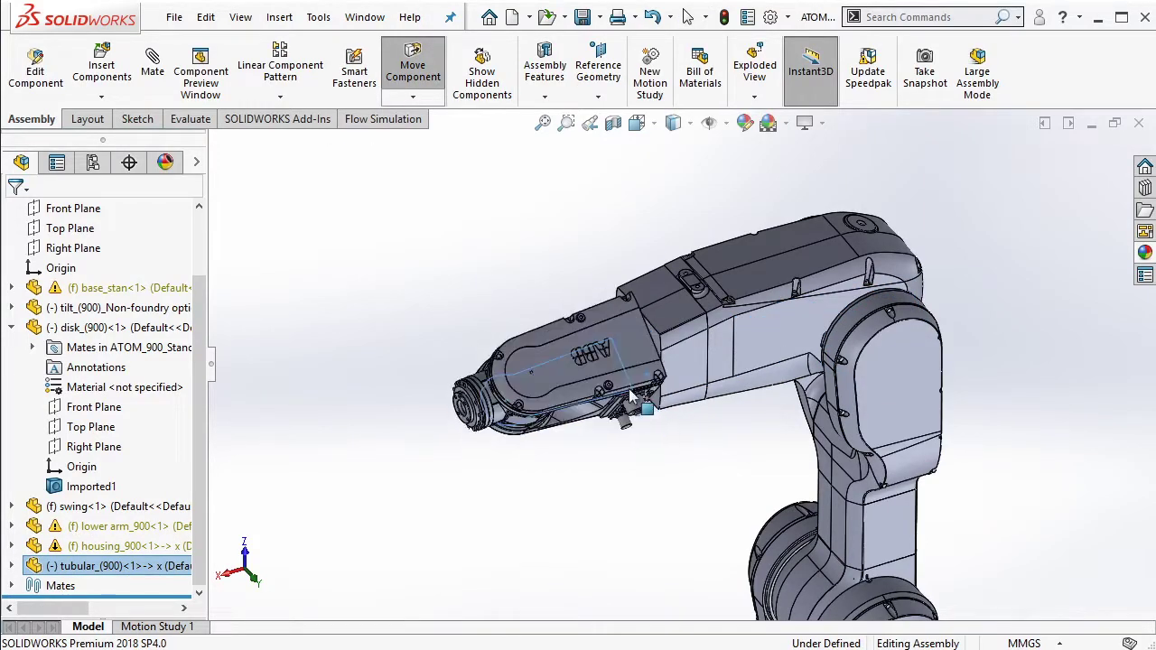
scroll(637, 404, down, 3)
key(Escape)
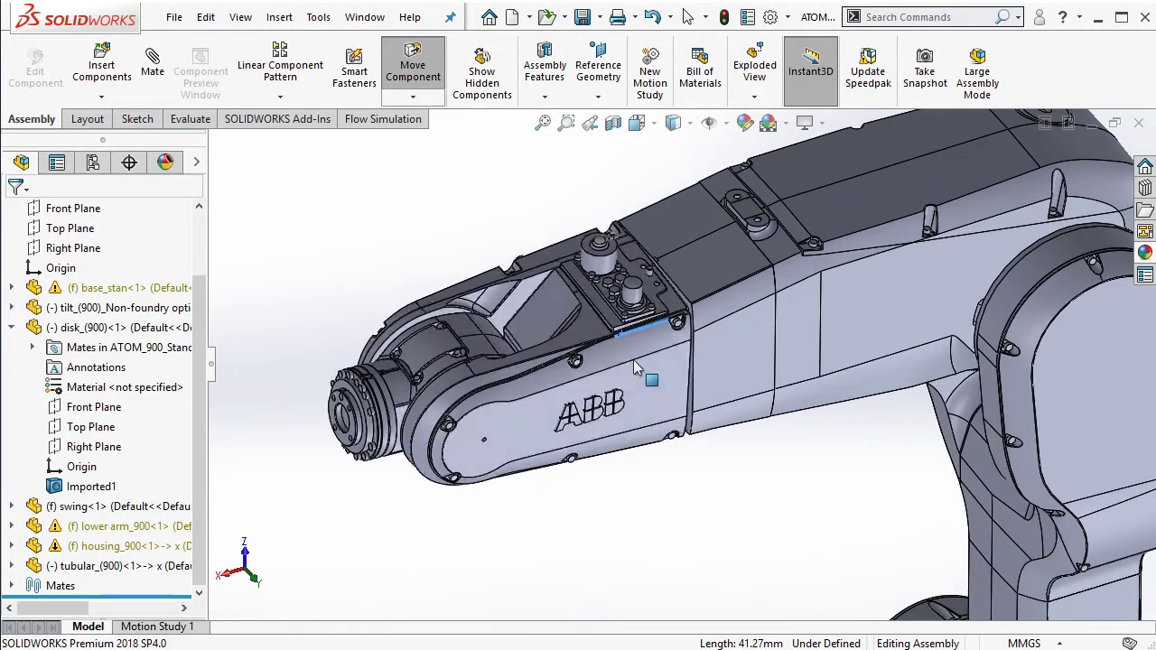
click(401, 397)
drag(402, 397, 400, 411)
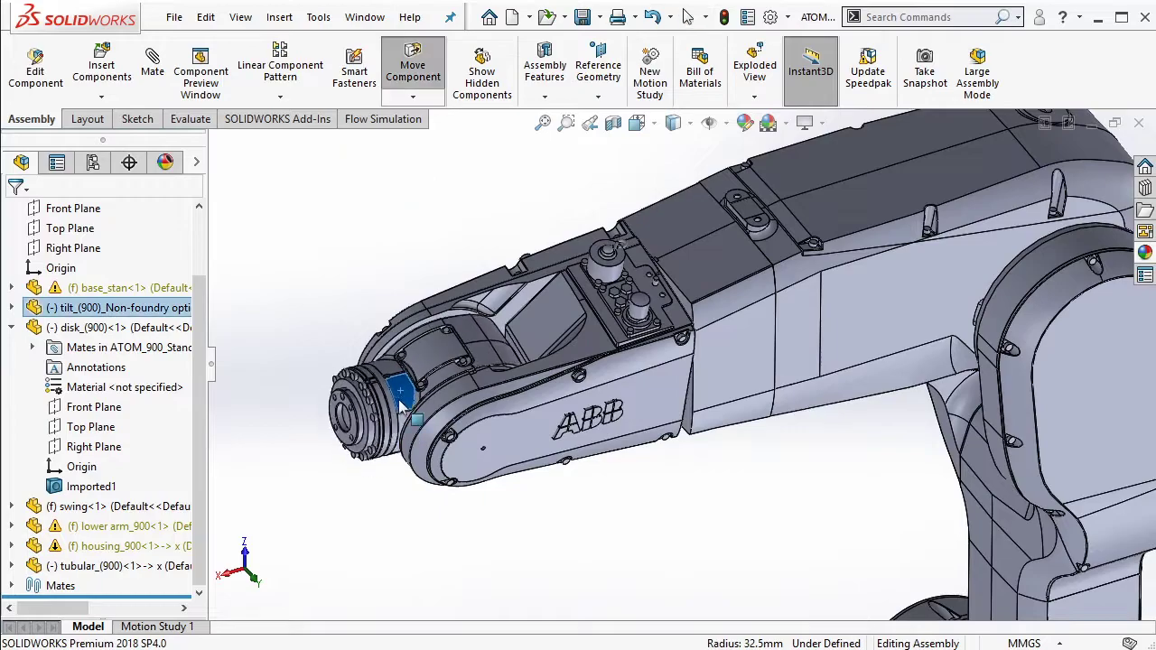
scroll(400, 411, down, 2)
scroll(393, 416, down, 2)
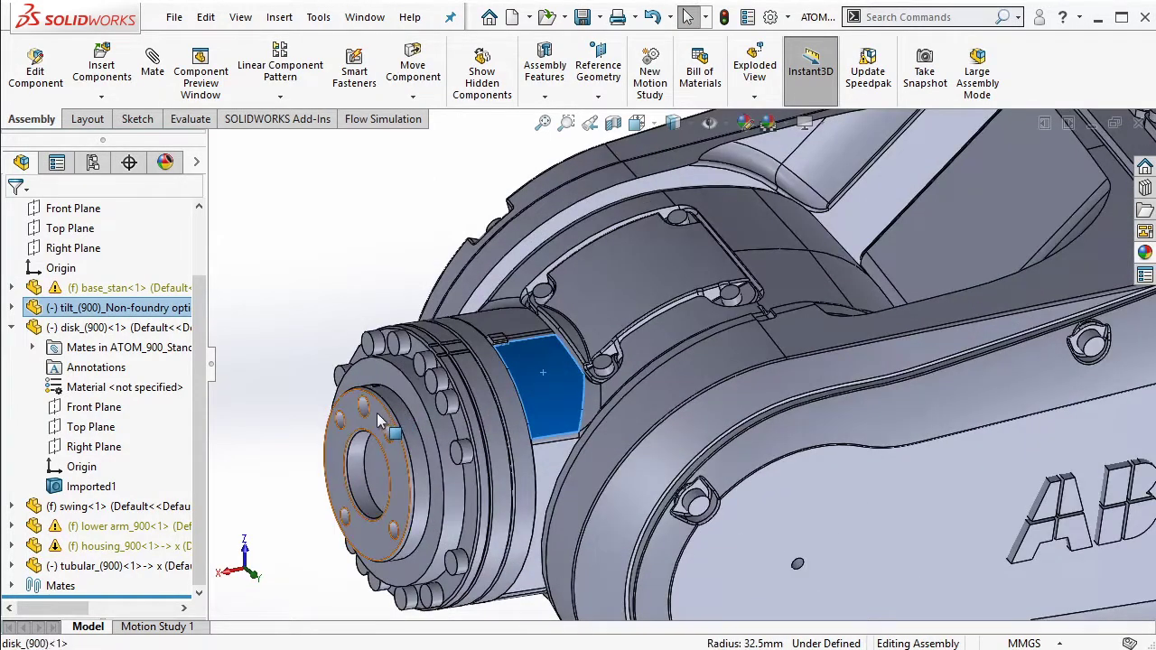
click(379, 419)
key(Escape)
scroll(700, 344, up, 3)
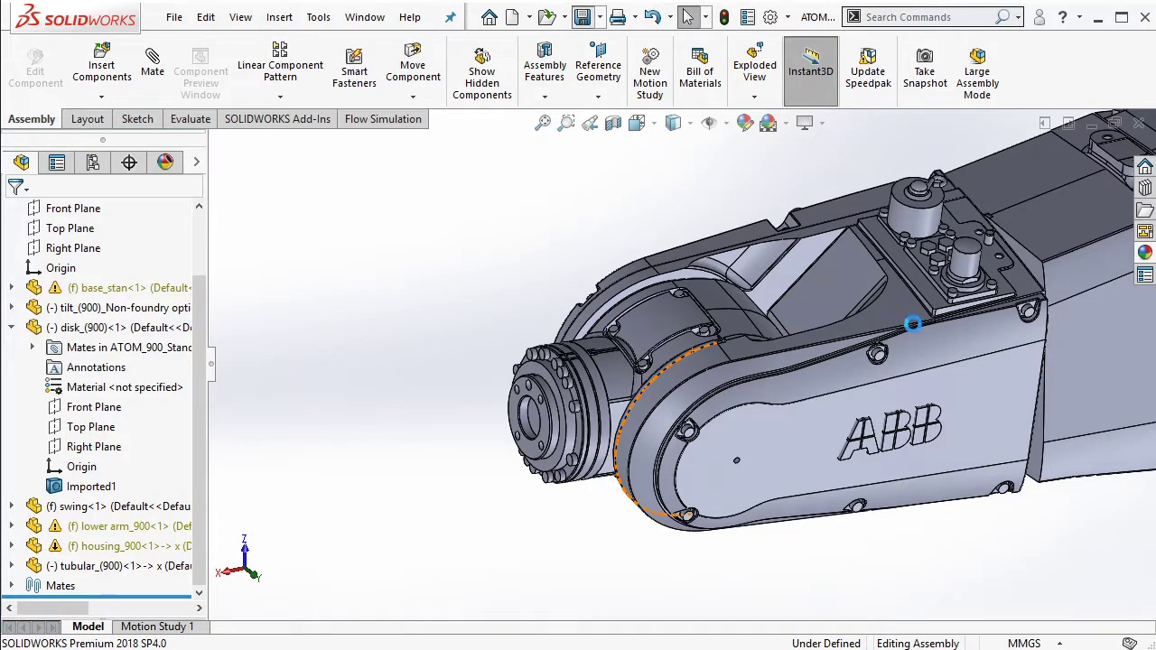
scroll(920, 346, up, 3)
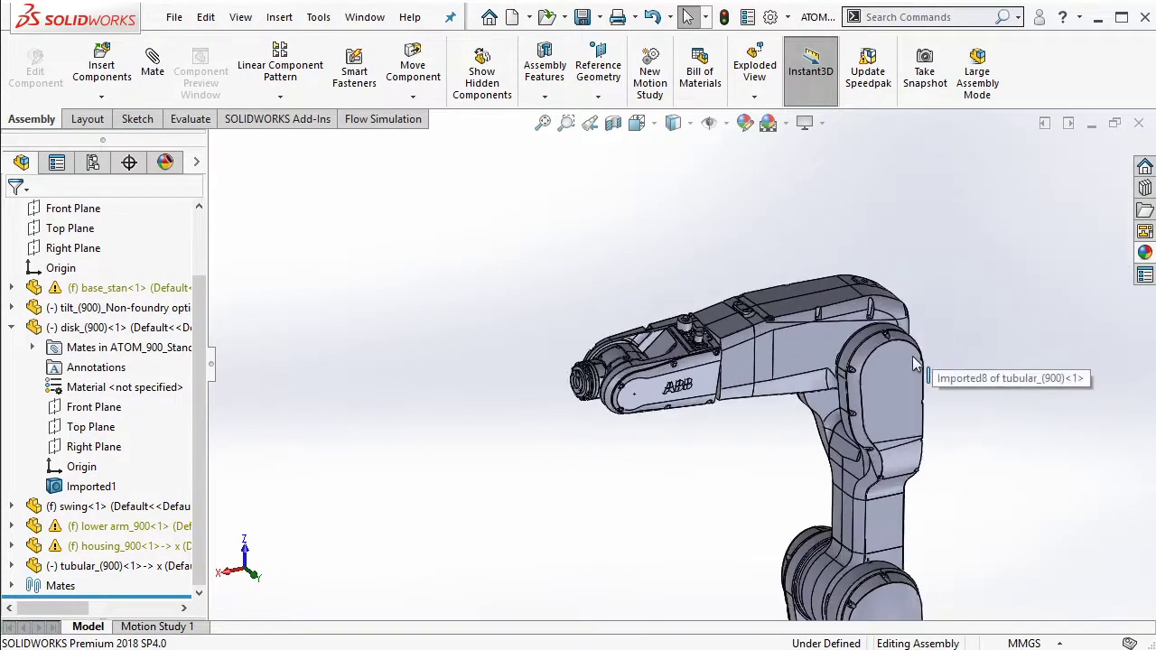
scroll(867, 357, down, 2)
scroll(858, 358, down, 2)
scroll(859, 359, down, 2)
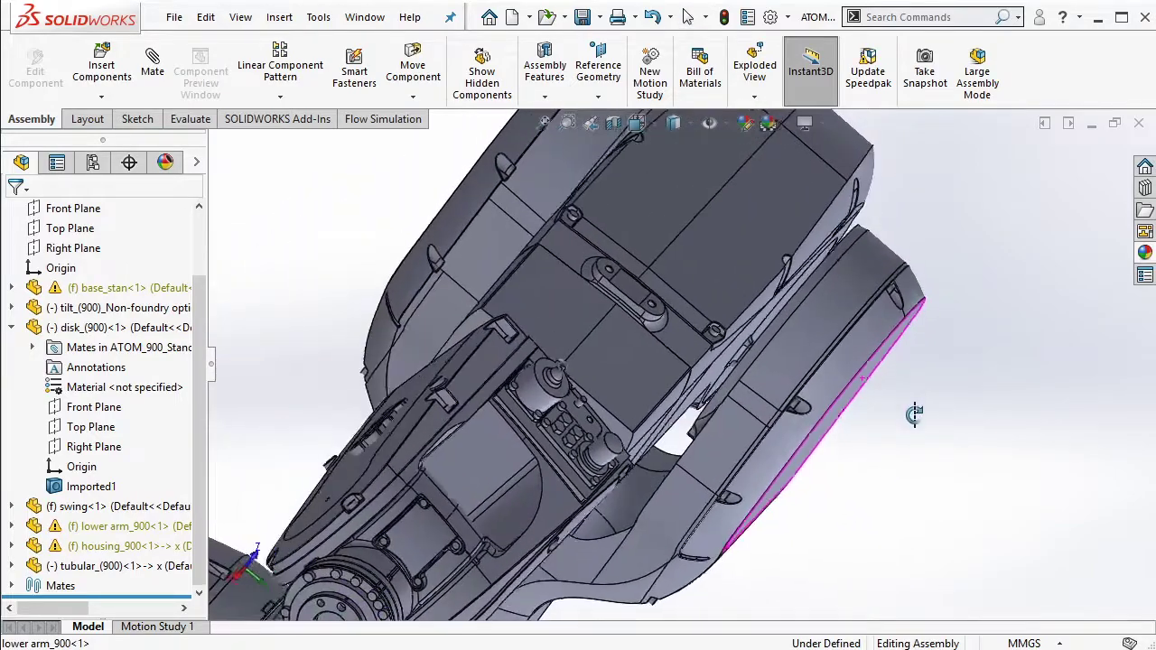
scroll(810, 312, down, 1)
Make lower arm_900 transparent, then edit it in place from its oval end face
click(706, 254)
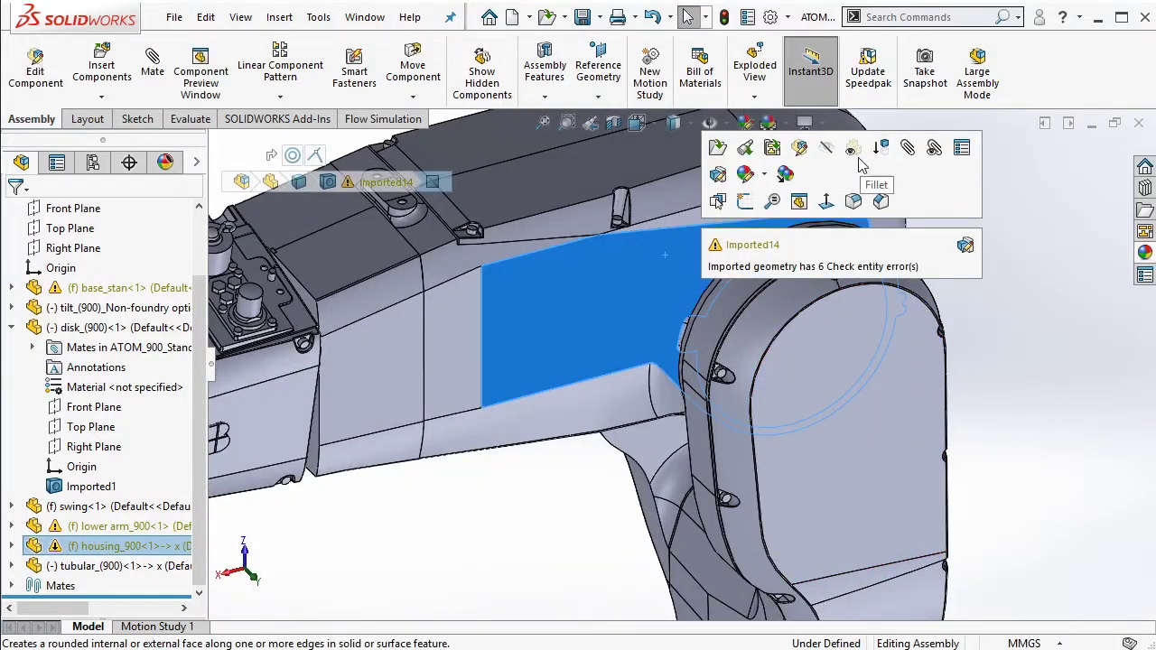
click(848, 149)
scroll(614, 243, down, 2)
scroll(600, 252, down, 2)
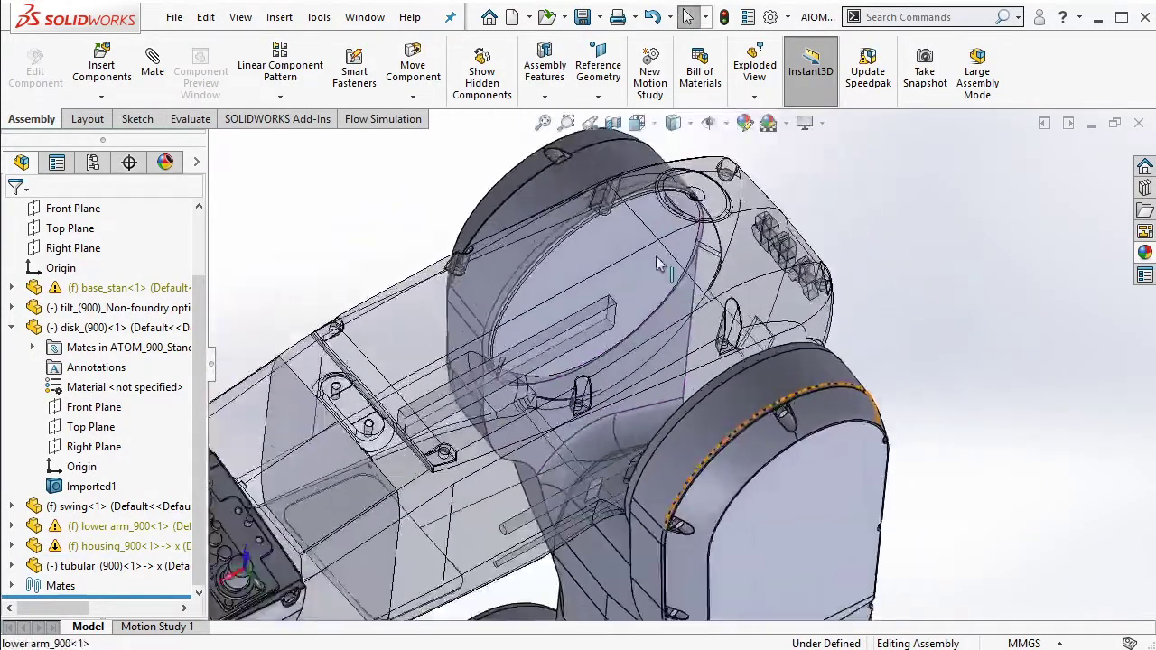
scroll(595, 261, down, 2)
click(590, 257)
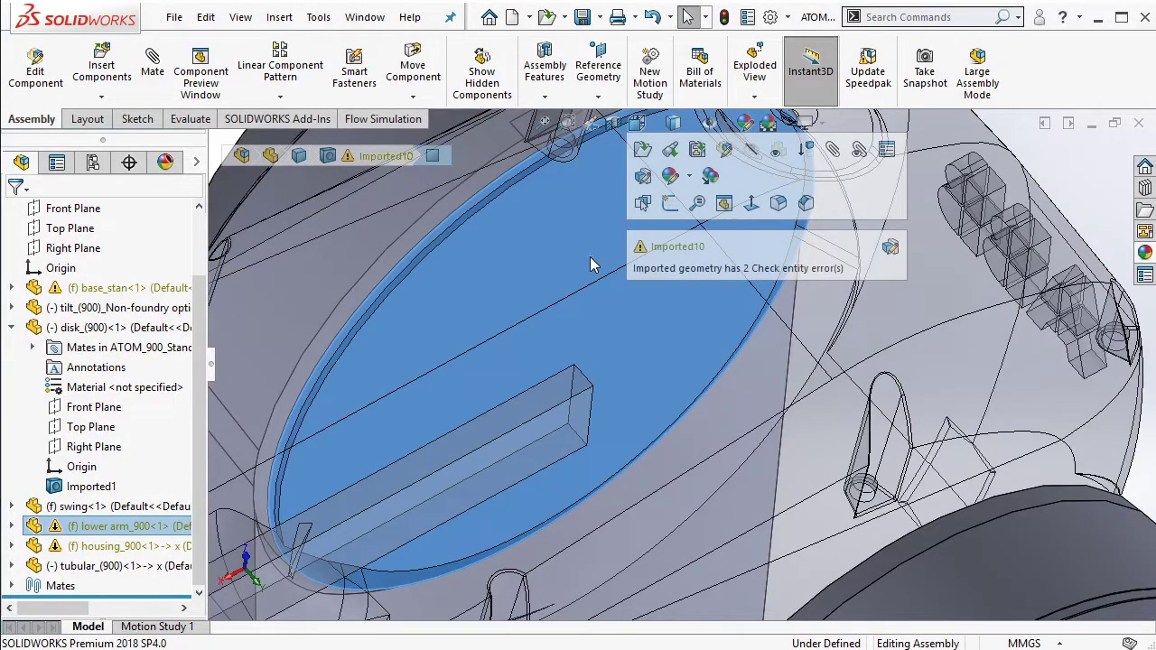
click(713, 177)
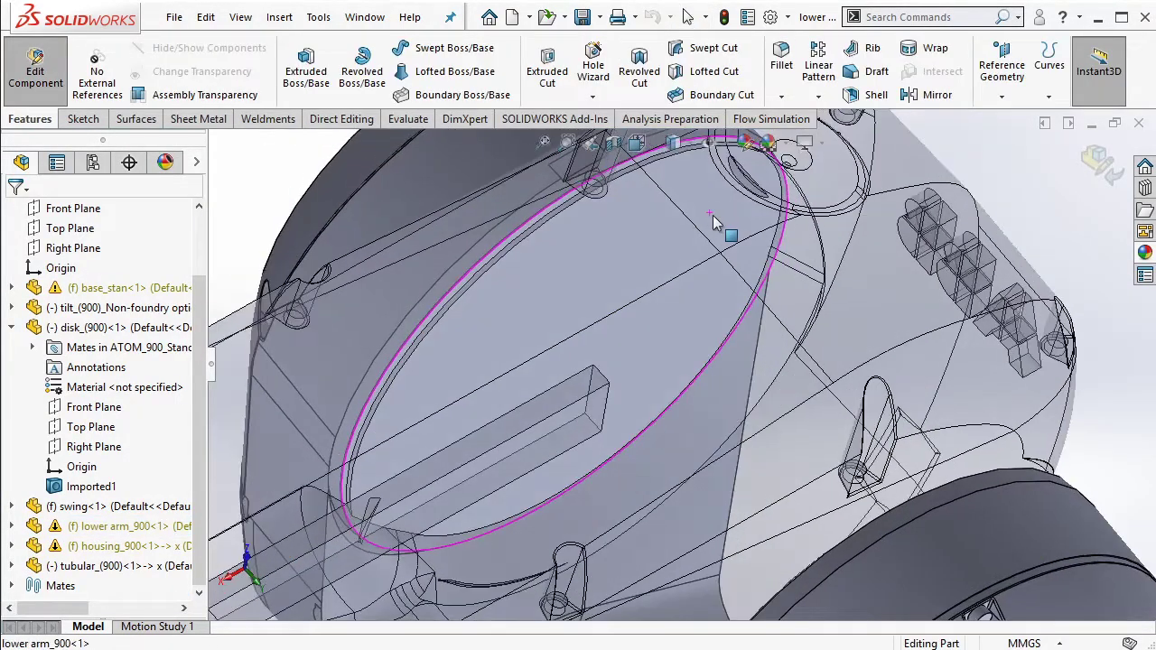
Start a sketch on the lower arm's oval end face and convert its edges into it
click(713, 214)
click(783, 163)
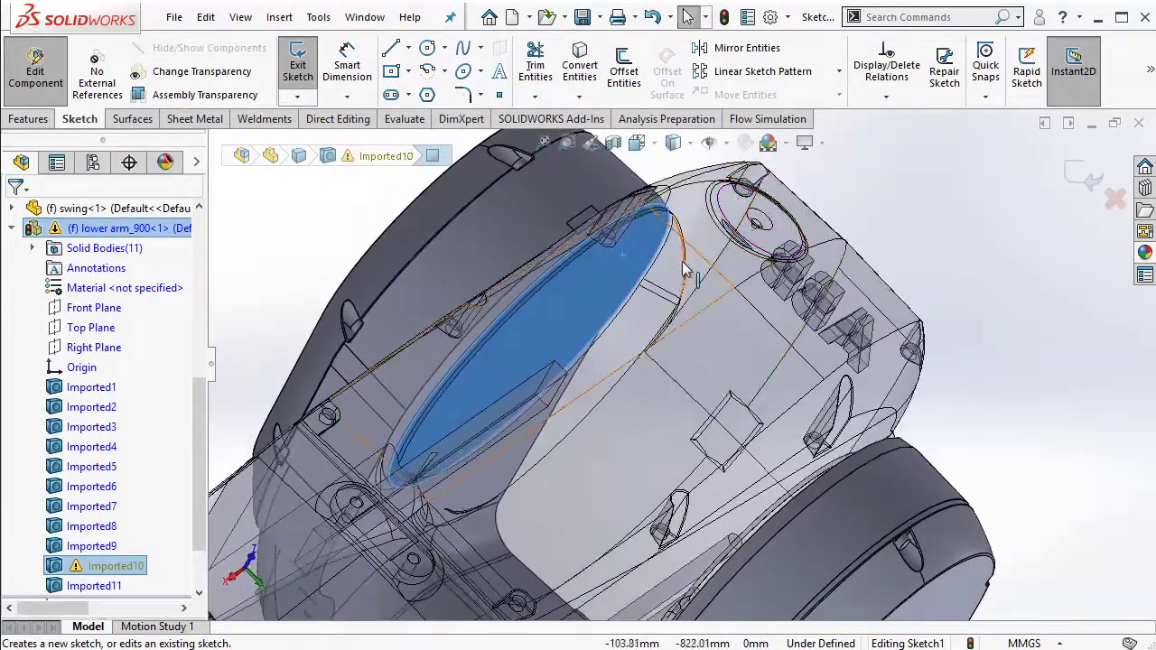
mouse_move(791, 222)
middle_down()
mouse_move(547, 270)
mouse_move(541, 286)
mouse_move(567, 332)
middle_up()
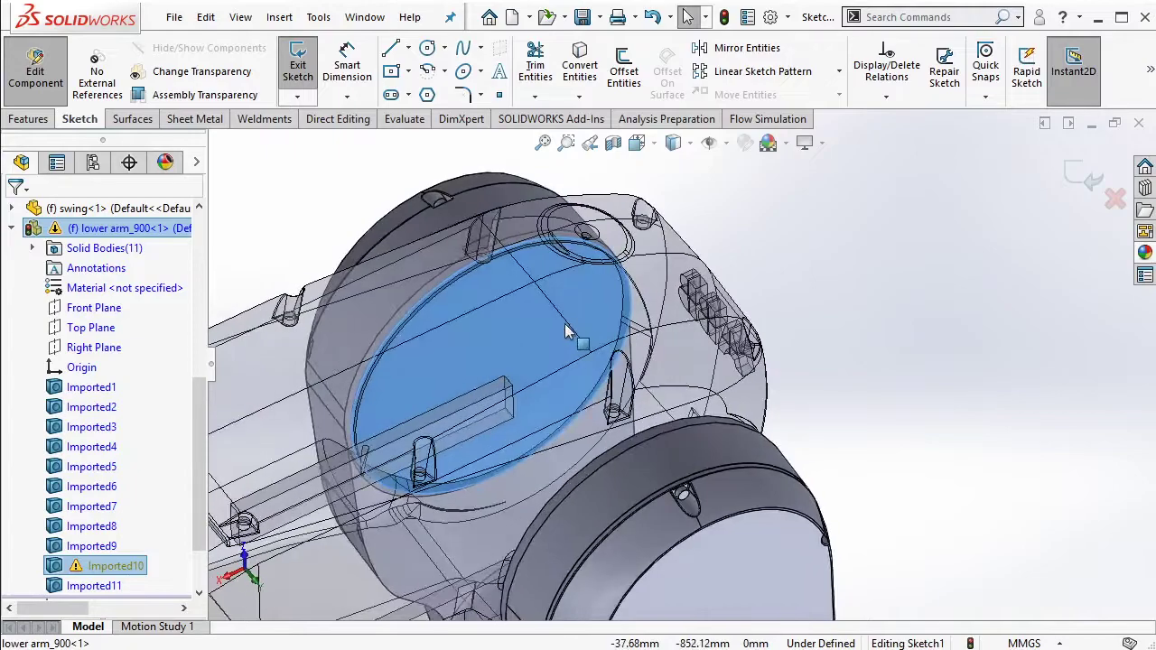
click(589, 76)
middle_drag(577, 270, 604, 325)
mouse_move(767, 119)
mouse_down()
mouse_move(739, 192)
mouse_move(560, 252)
mouse_move(623, 135)
mouse_move(589, 67)
mouse_up()
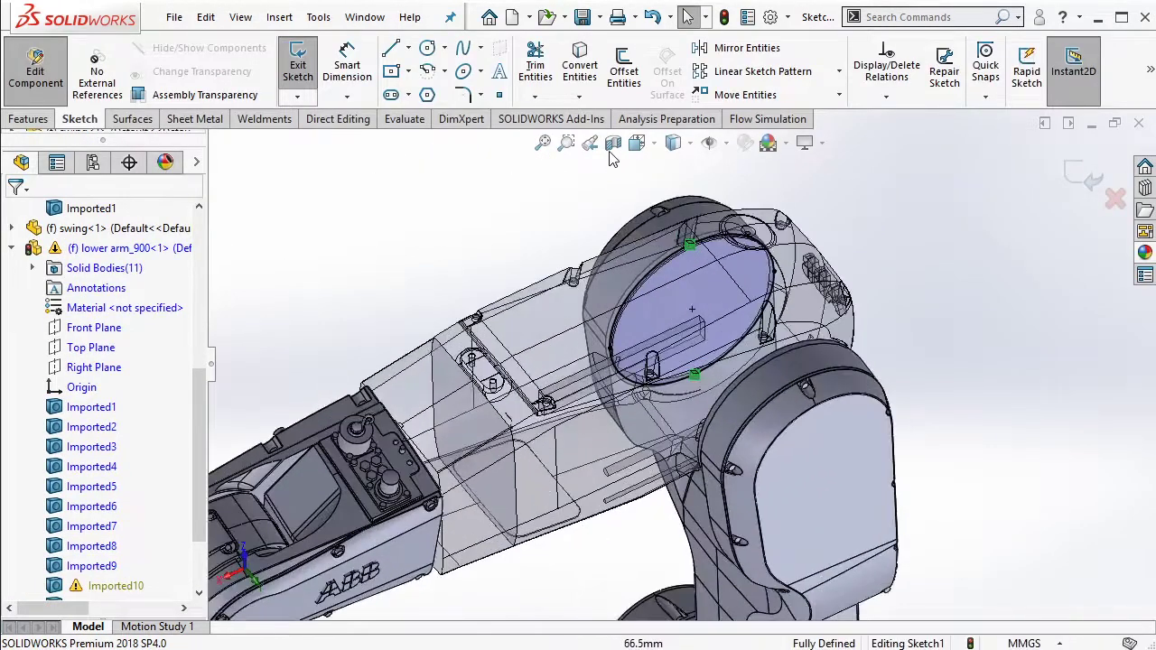
drag(557, 196, 891, 456)
click(580, 63)
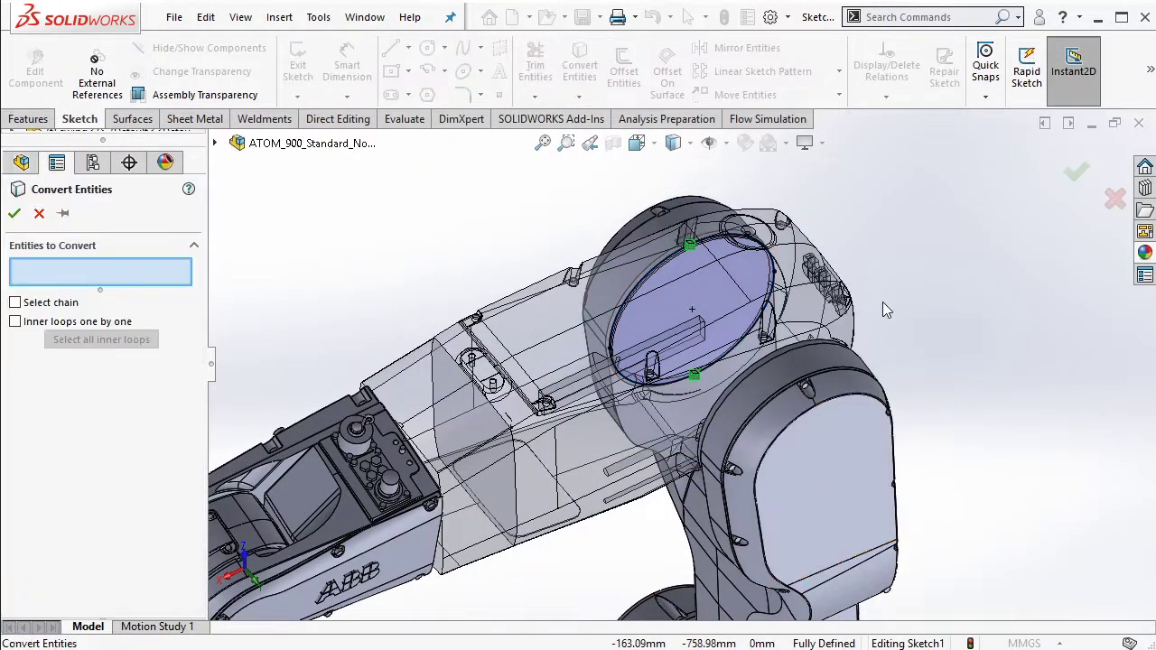
click(15, 213)
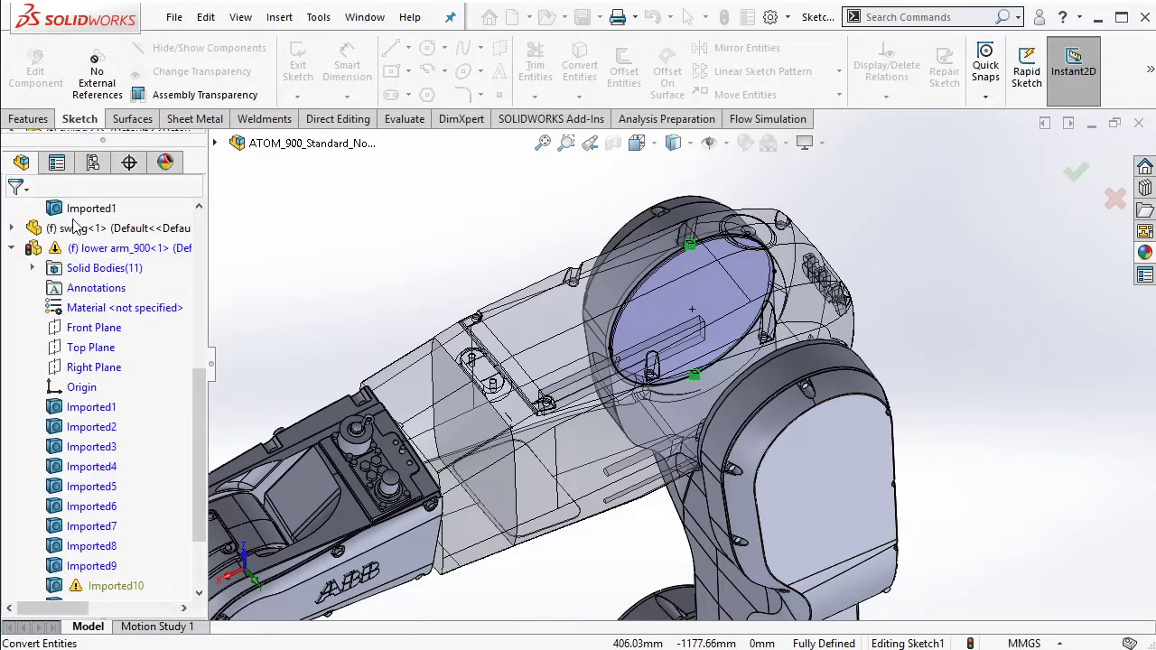
Draw a small circle at the centre of the oval face
drag(398, 197, 919, 476)
drag(202, 437, 200, 566)
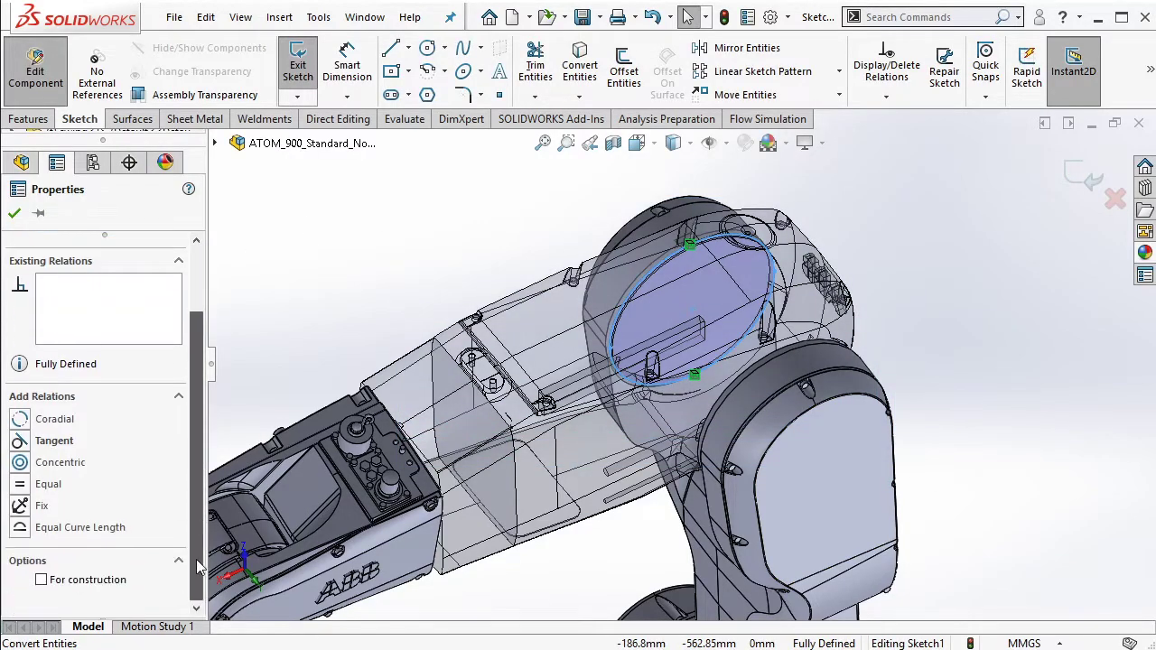
click(96, 585)
key(Escape)
scroll(684, 335, up, 3)
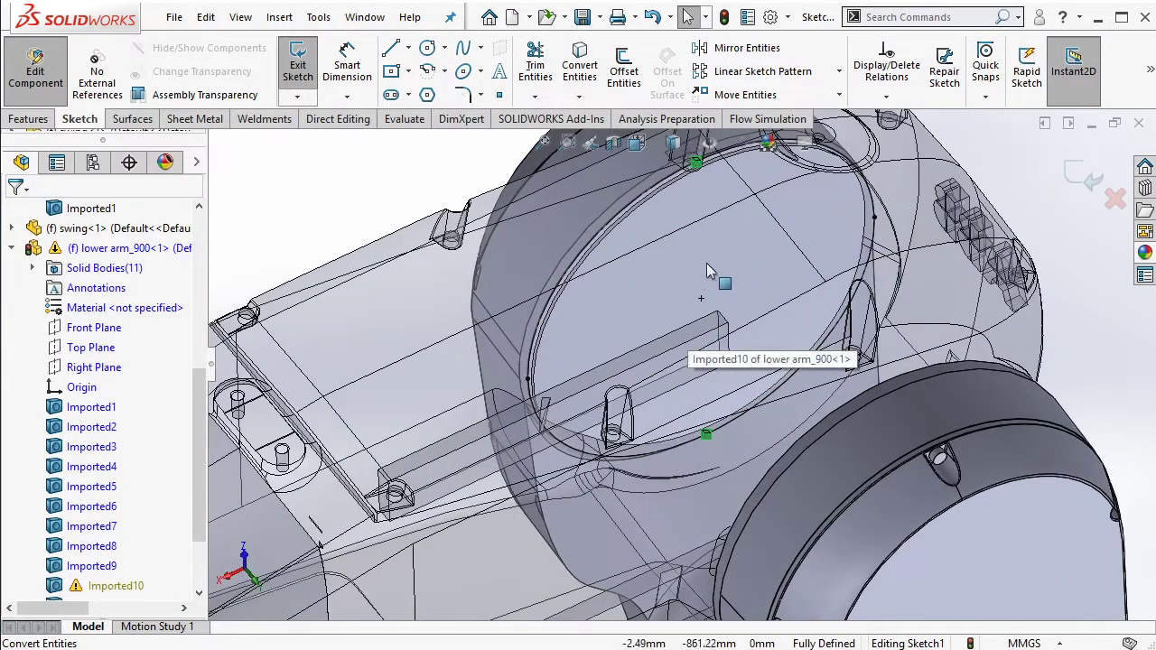
click(428, 50)
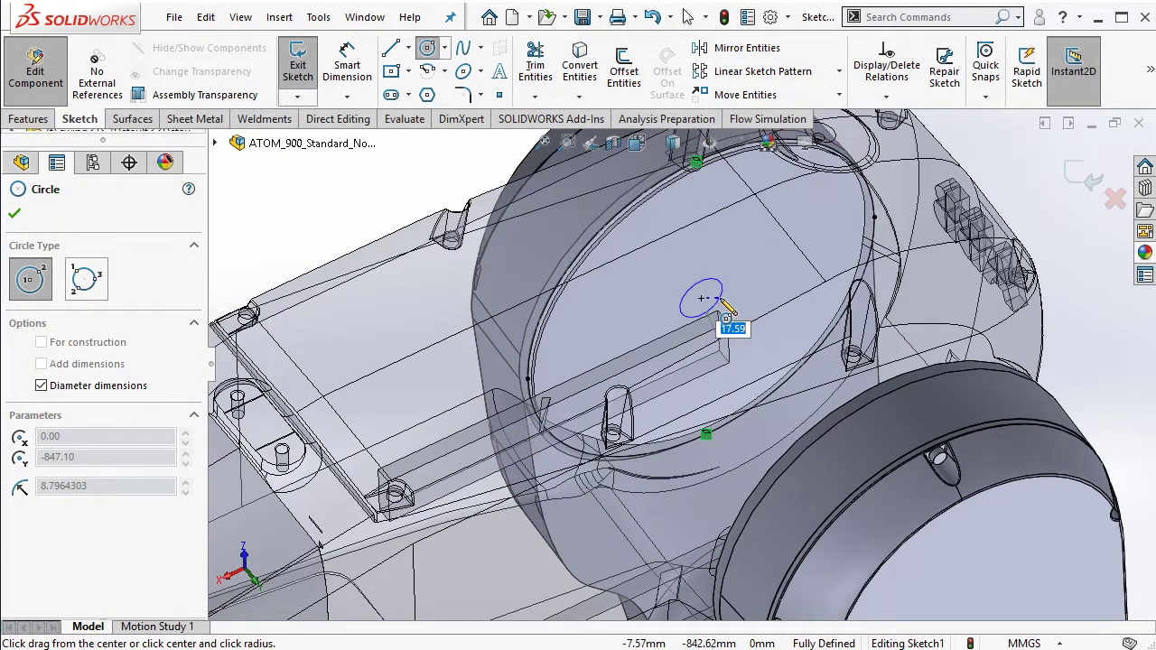
click(720, 291)
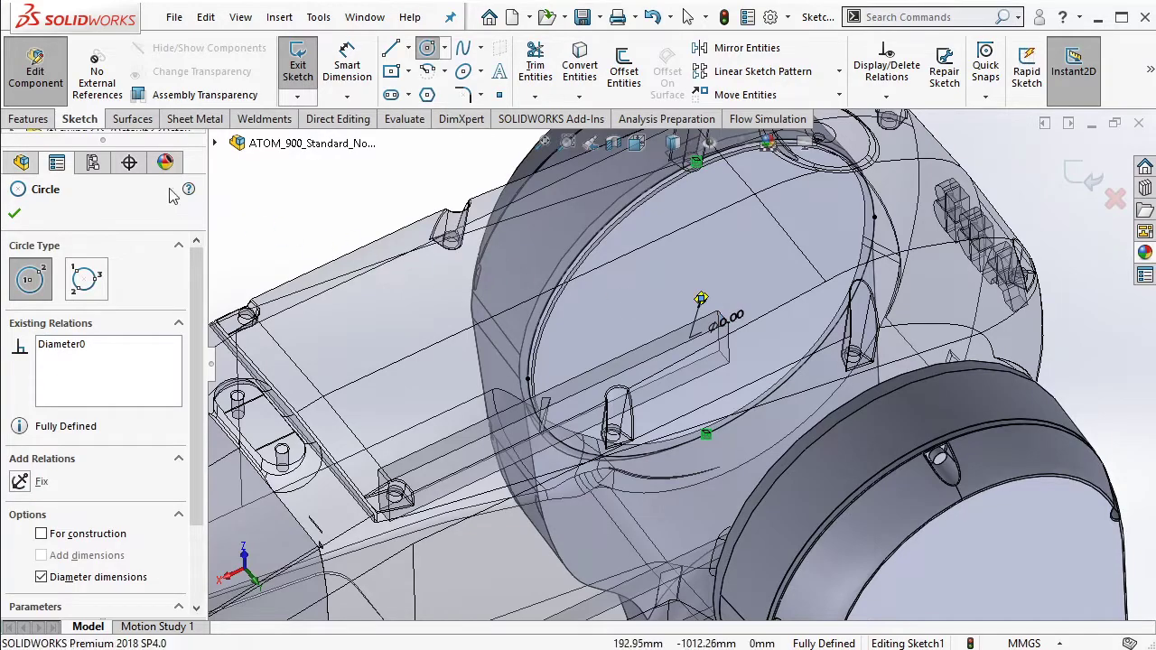
Extrude-cut the circle Through All in both directions to form the pin hole
click(36, 121)
click(547, 61)
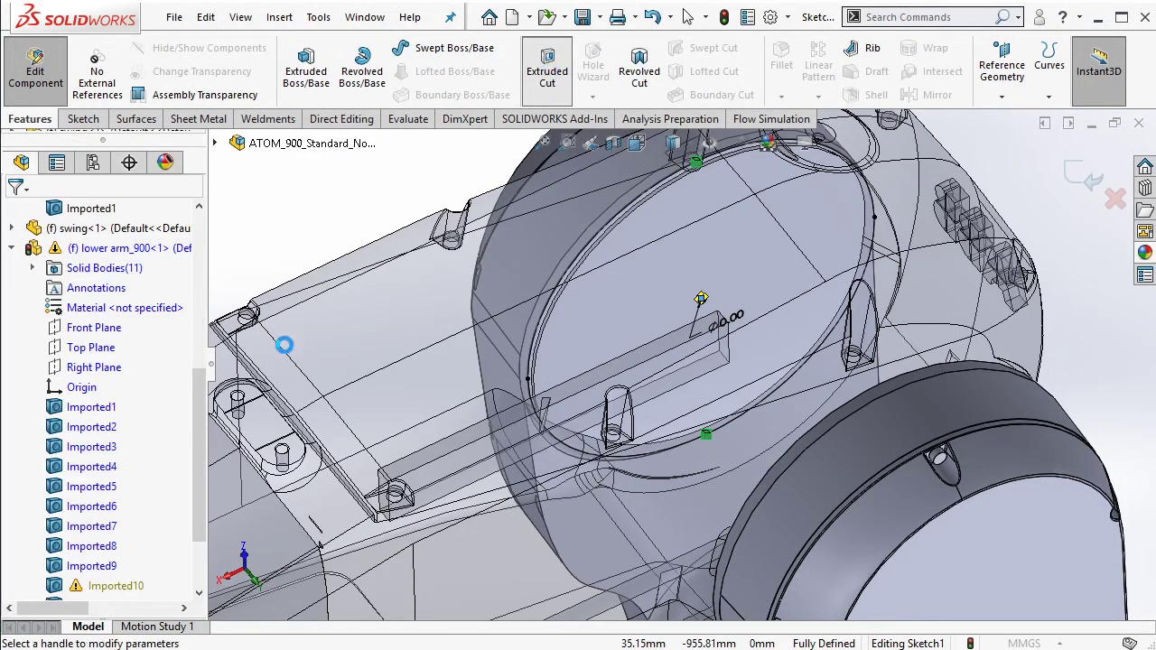
click(107, 322)
click(81, 365)
click(14, 213)
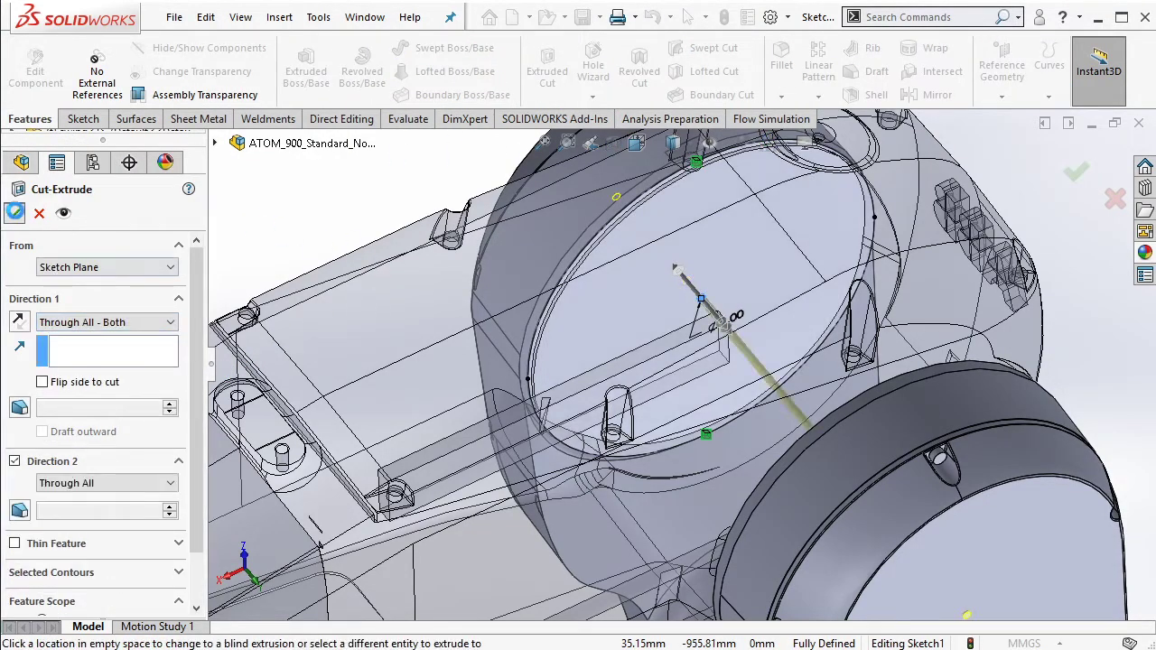
click(661, 291)
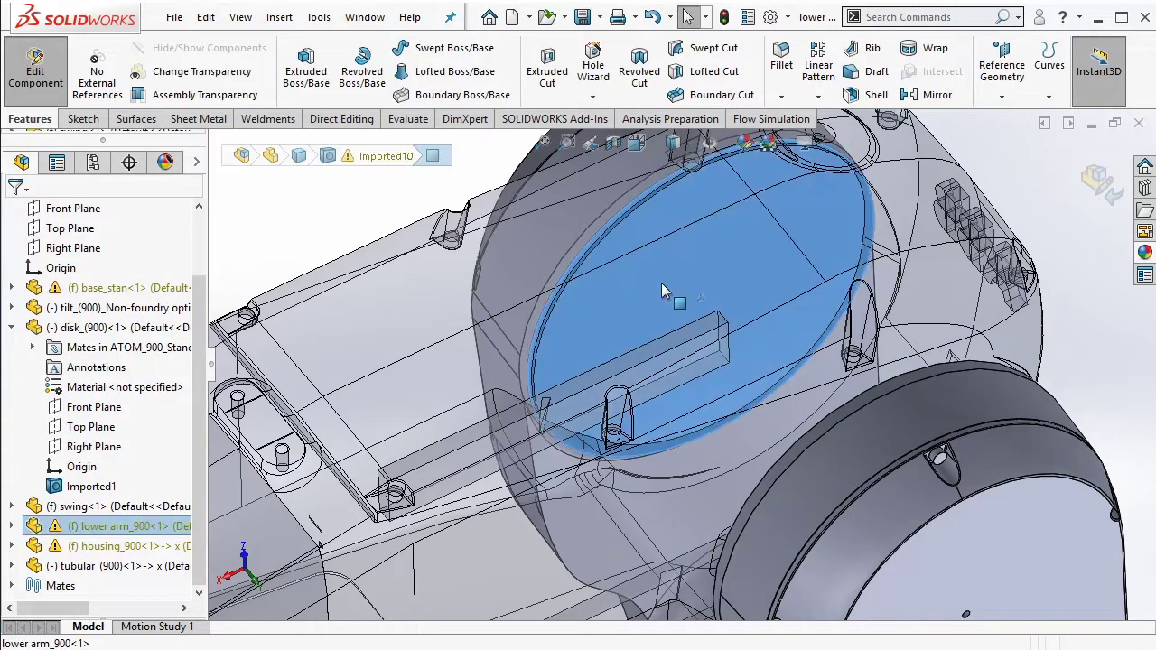
Exit in-place editing of lower arm_900 and return to the whole assembly
right_click(129, 528)
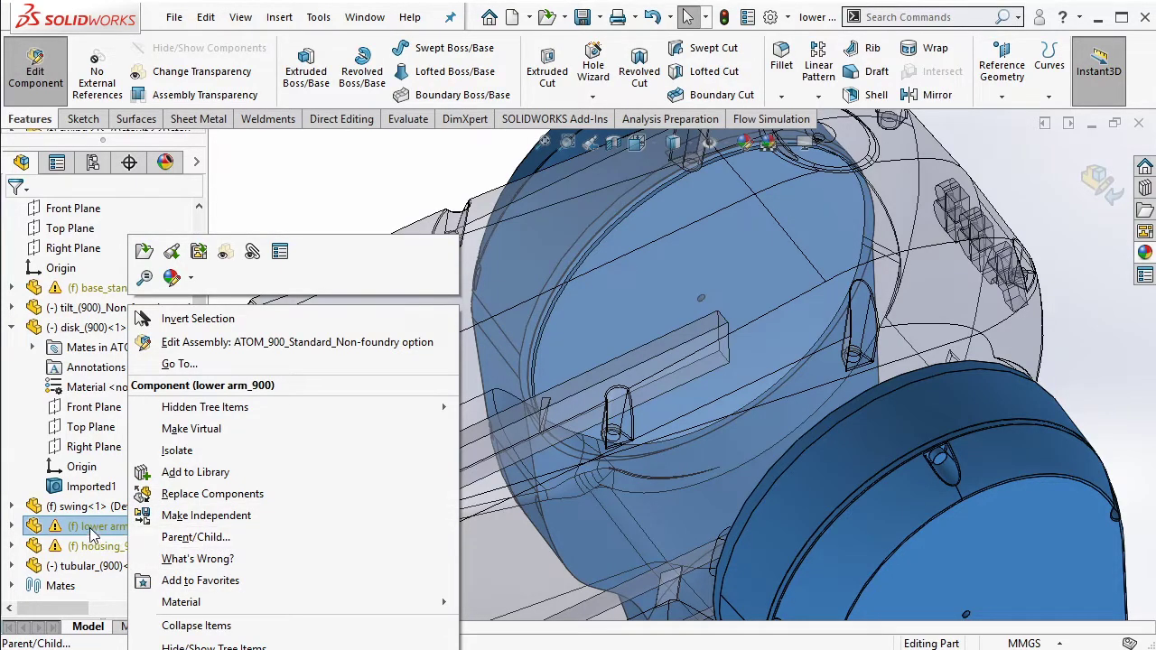
click(355, 229)
click(172, 521)
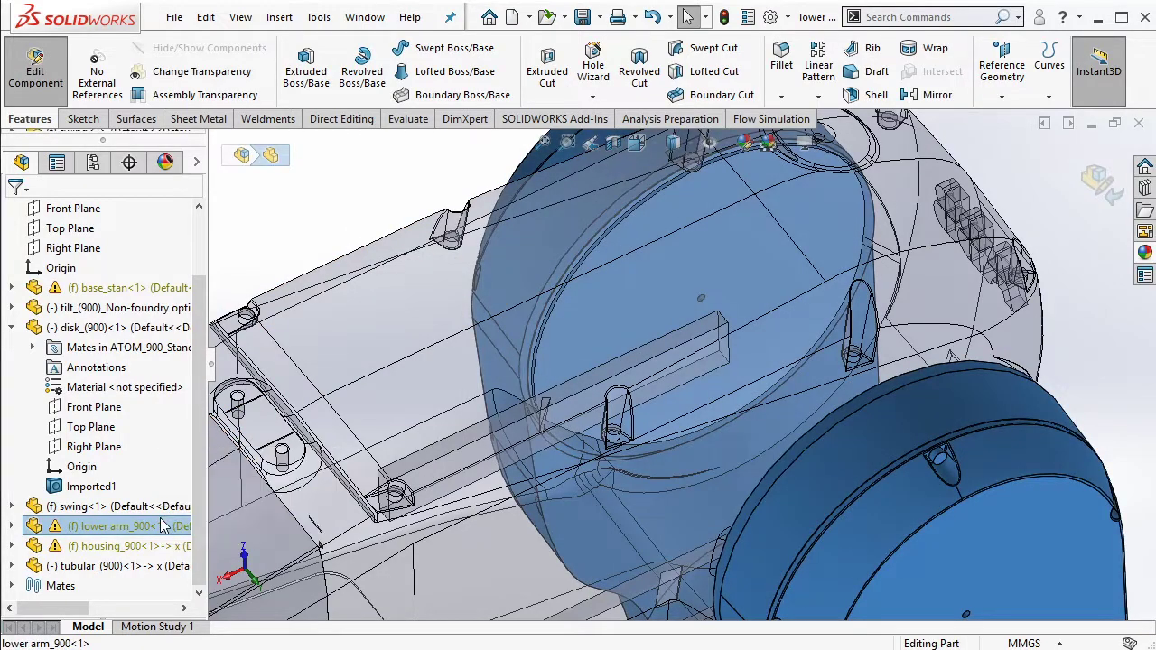
right_click(174, 523)
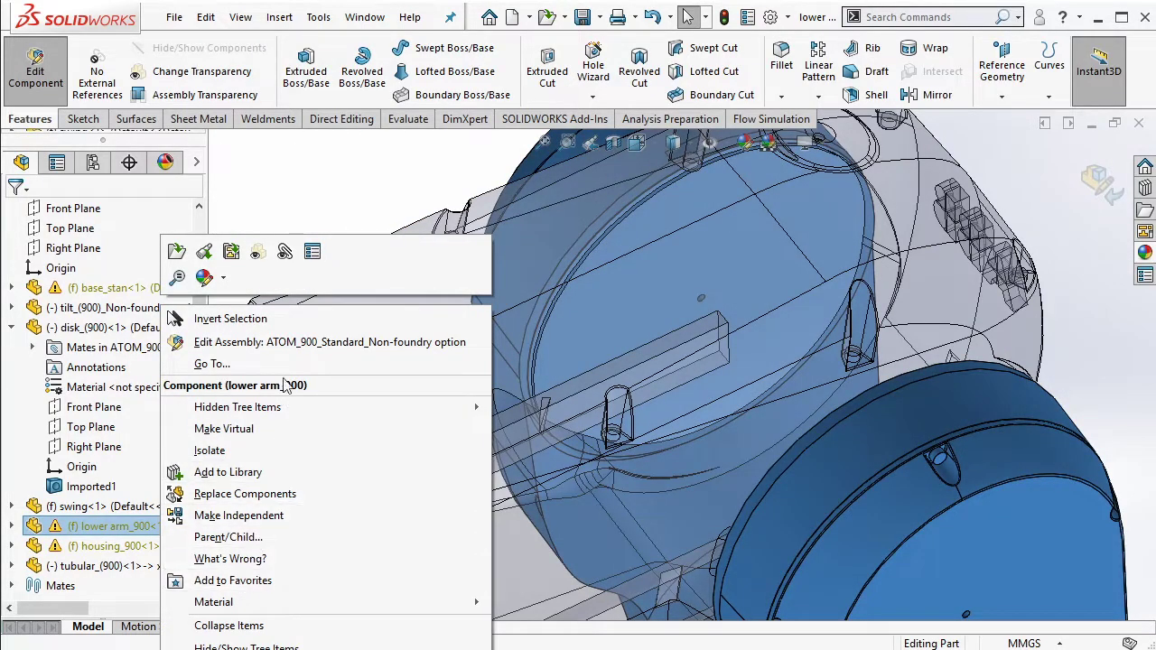
click(314, 197)
click(36, 68)
scroll(815, 375, up, 3)
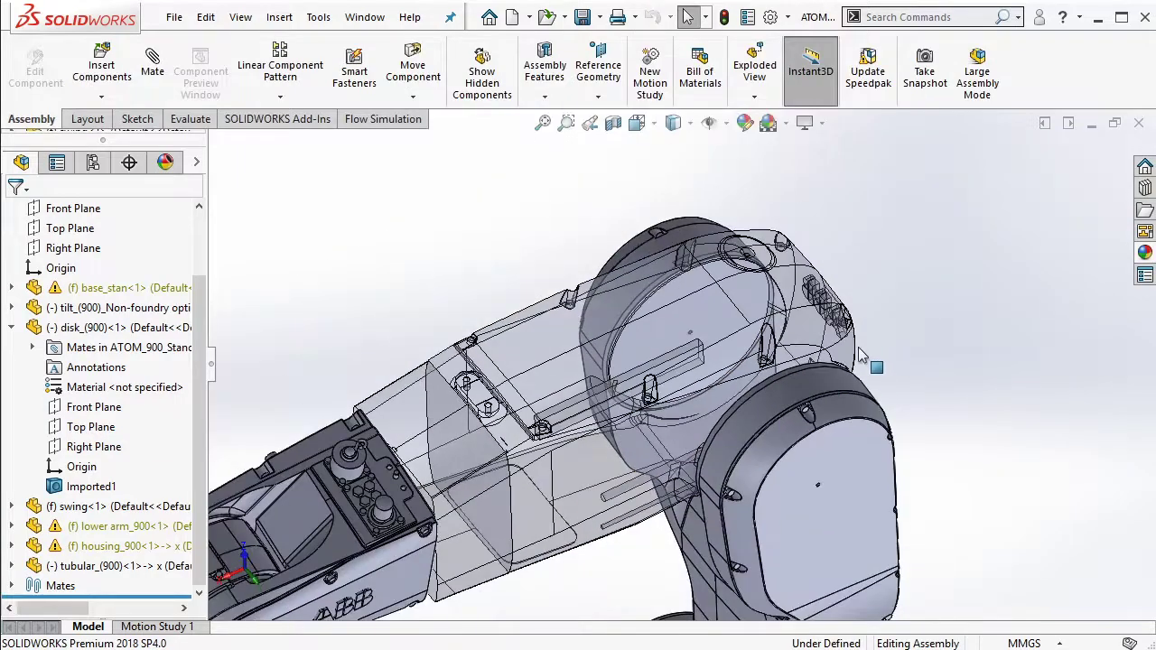
Make the lower arm opaque, set the housing transparent, and edit housing_900 in place
click(812, 334)
click(1025, 249)
click(851, 500)
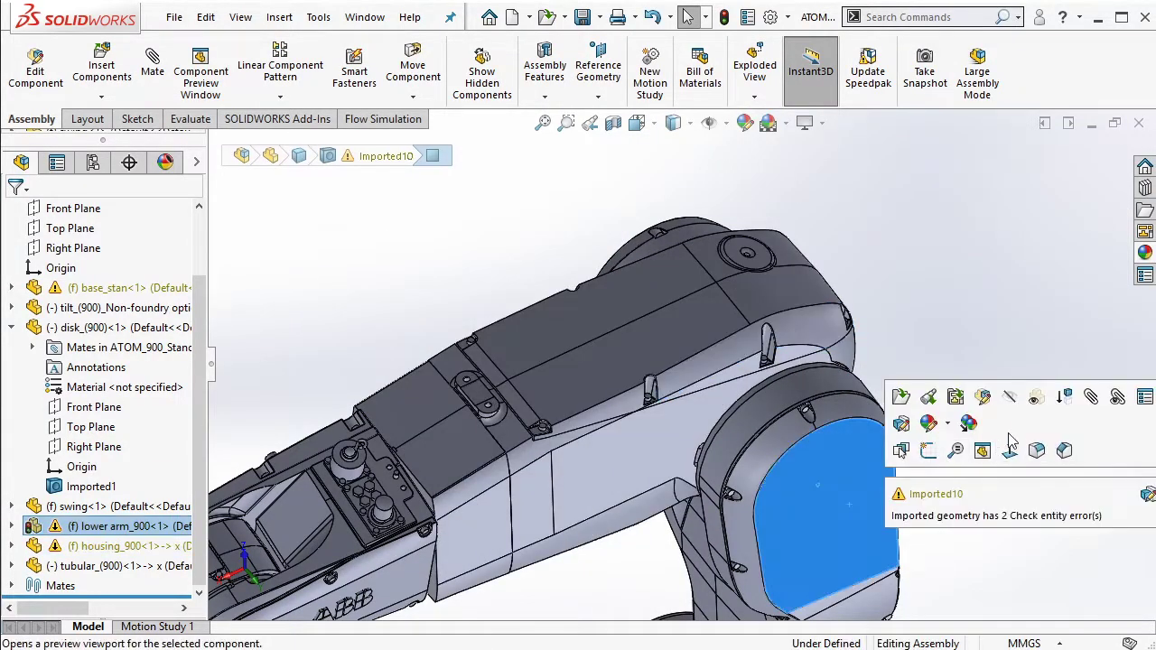
scroll(722, 382, down, 3)
click(722, 382)
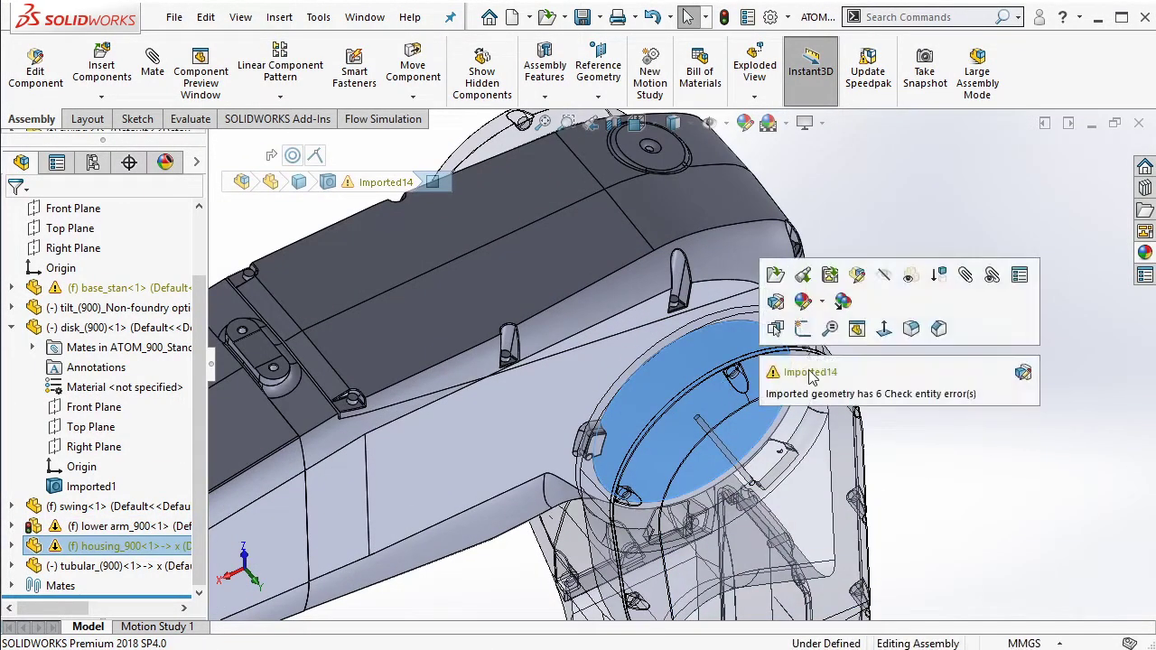
click(857, 275)
scroll(748, 415, down, 2)
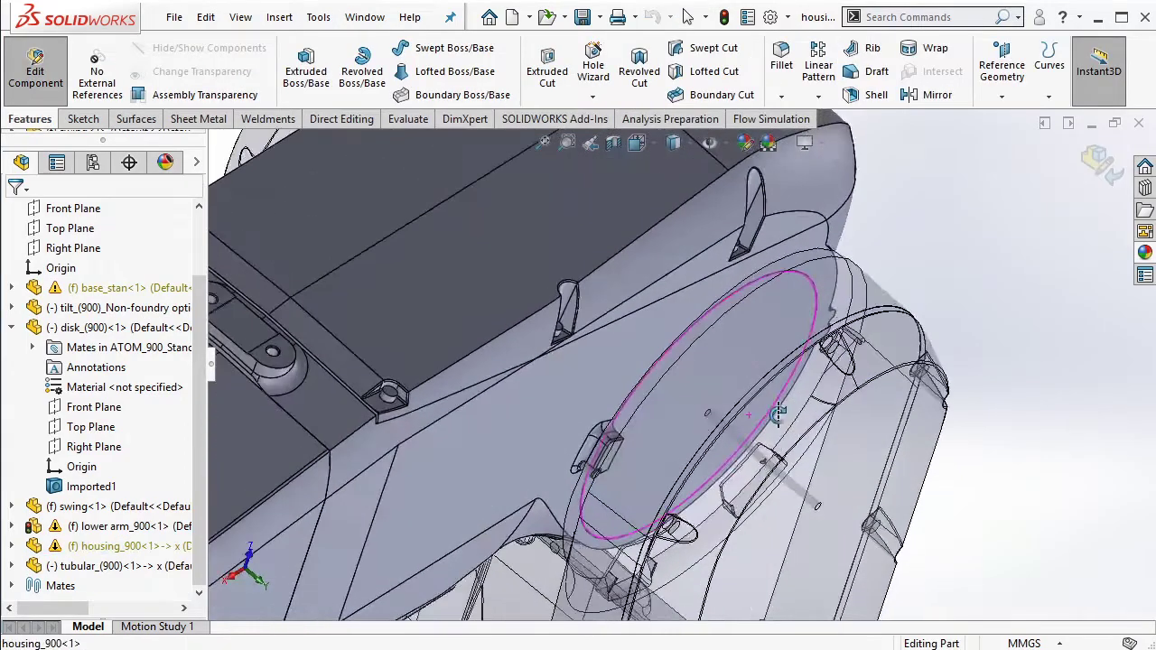
Sketch a 10 mm diameter circle on the housing face, centred on the pin
click(732, 332)
click(812, 280)
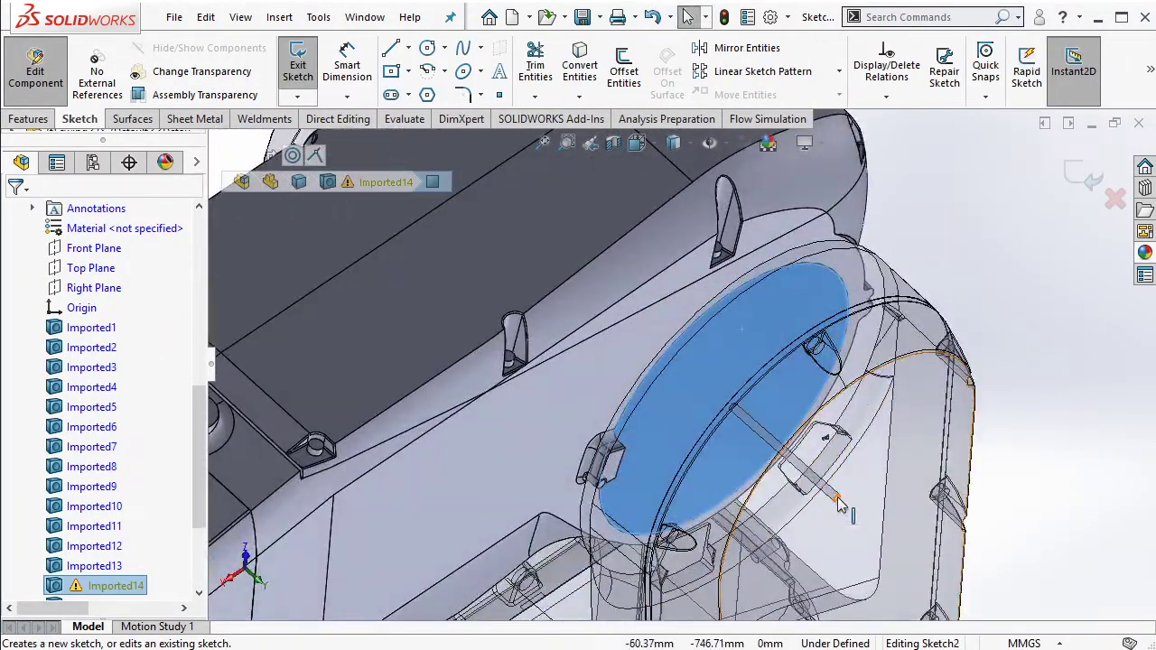
click(849, 508)
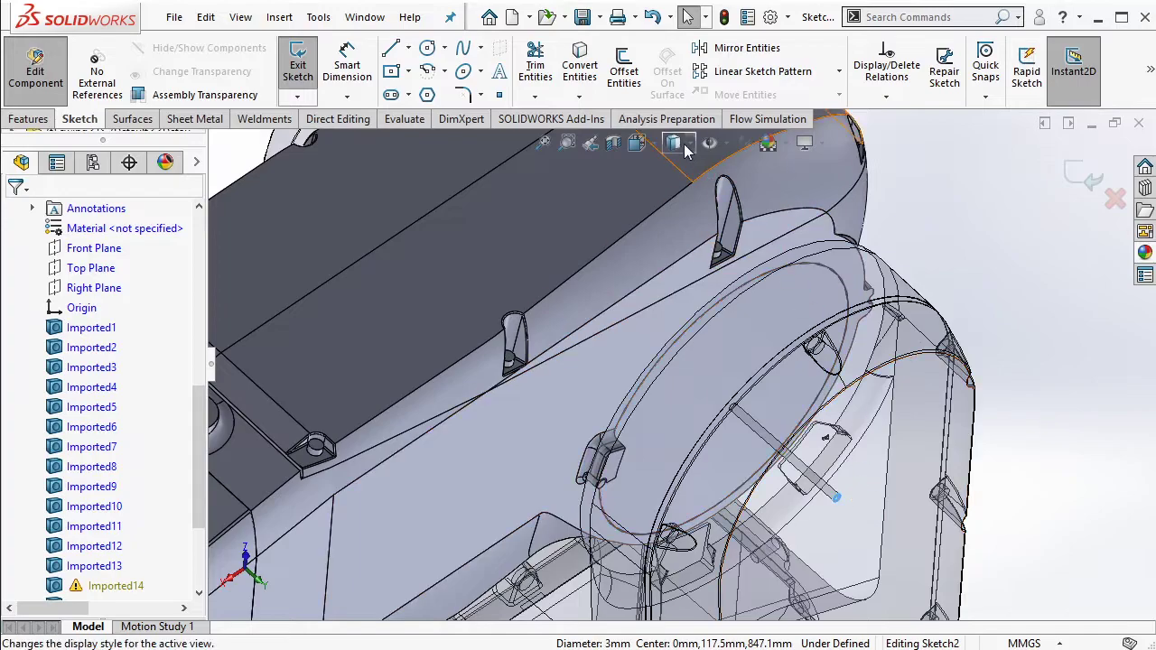
scroll(741, 397, down, 4)
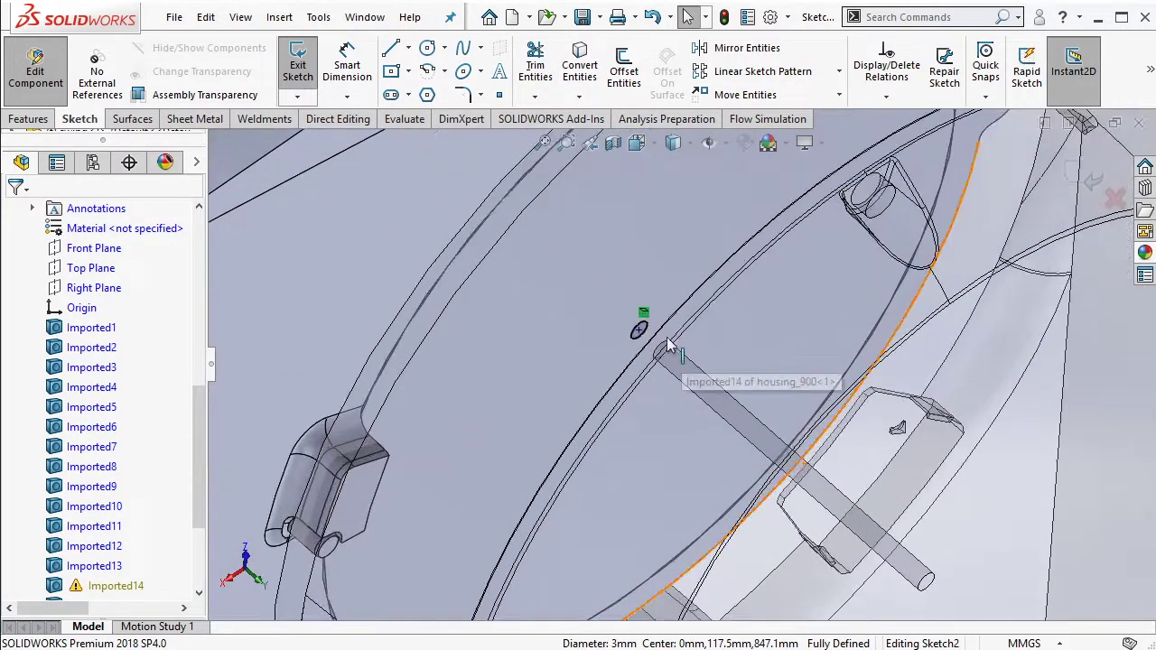
click(638, 329)
key(Escape)
click(427, 47)
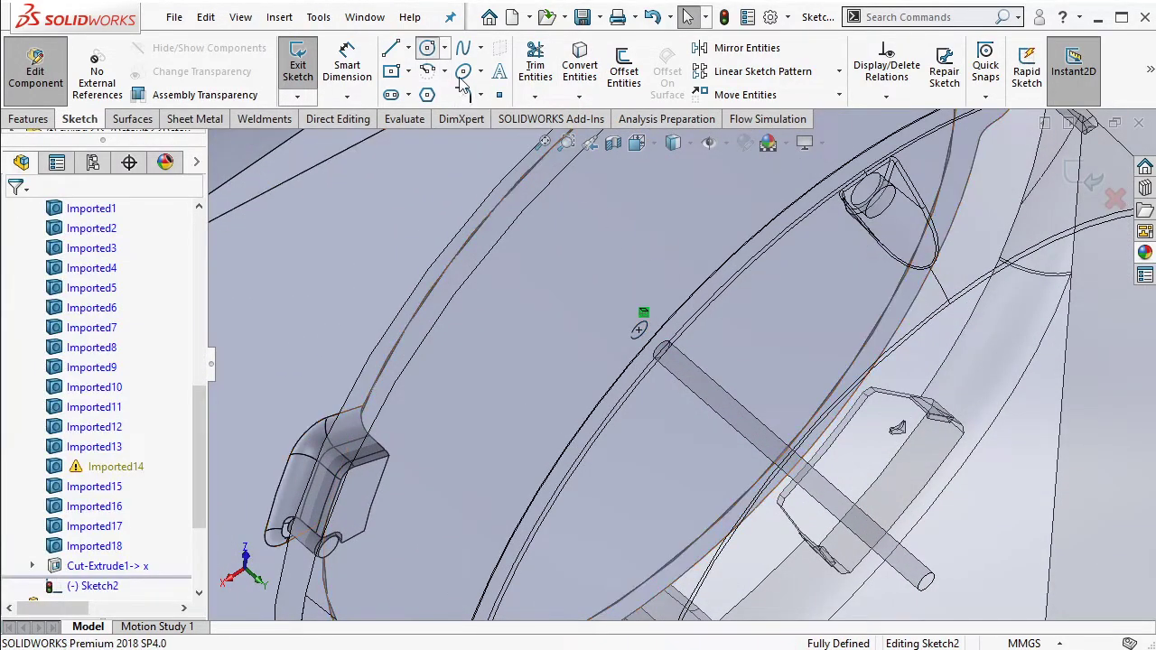
click(638, 329)
text(10)
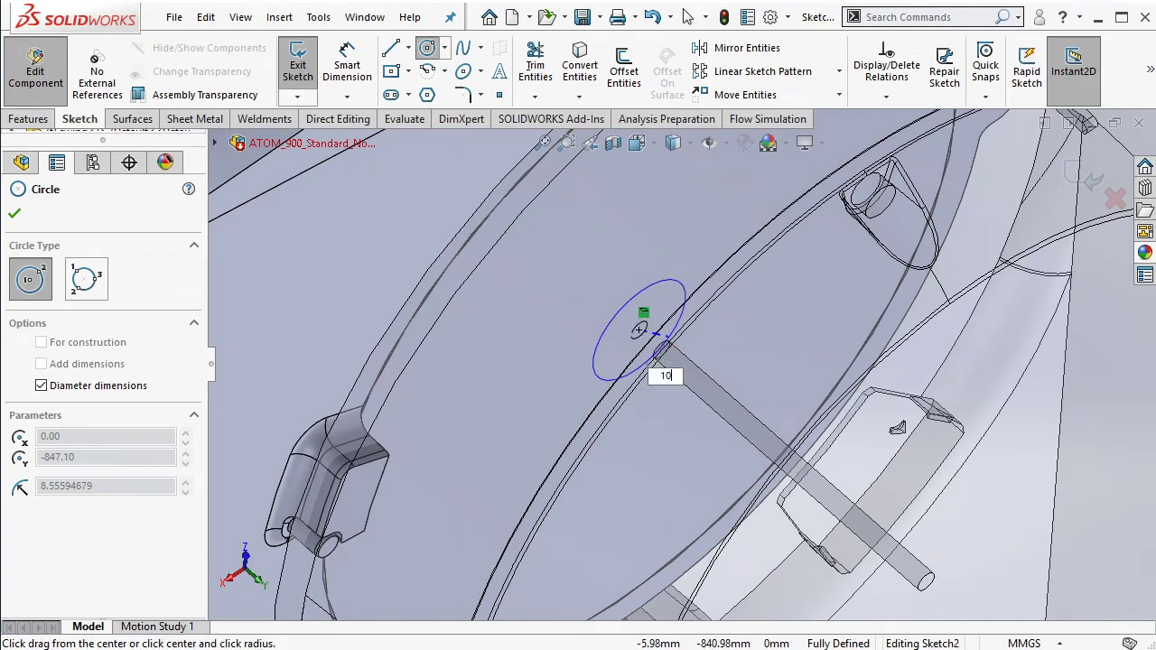
key(Return)
key(Escape)
scroll(632, 334, up, 4)
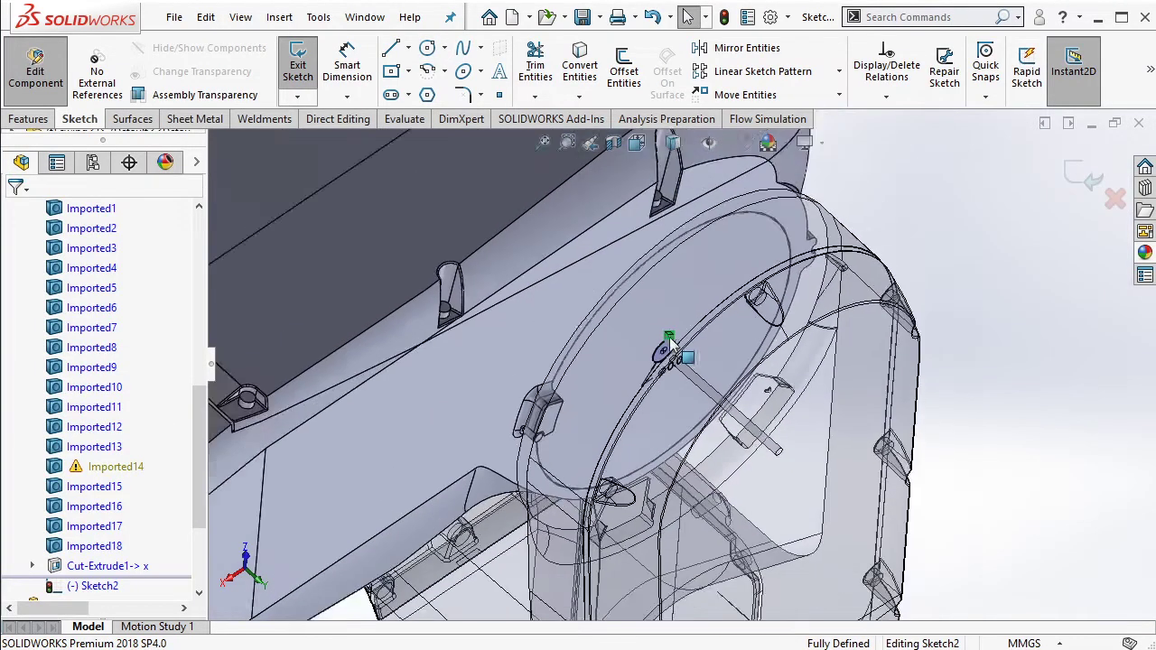
Extrude-cut the 10 mm circle Through All in both directions through the housing
click(29, 118)
click(548, 70)
click(145, 322)
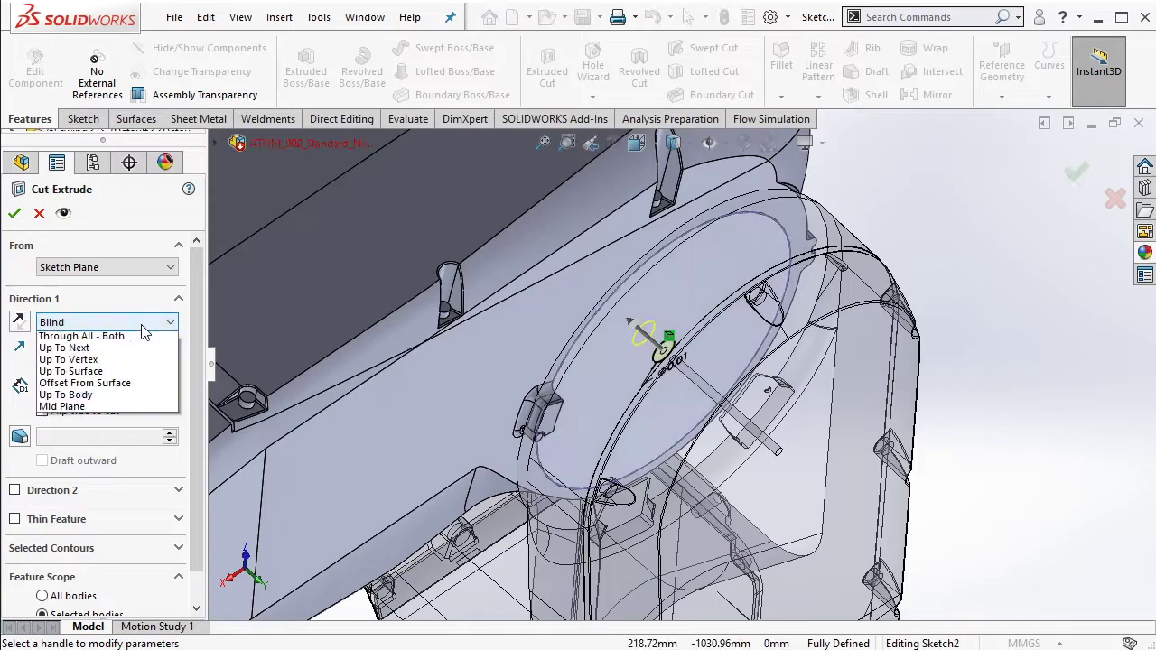
click(86, 336)
click(14, 213)
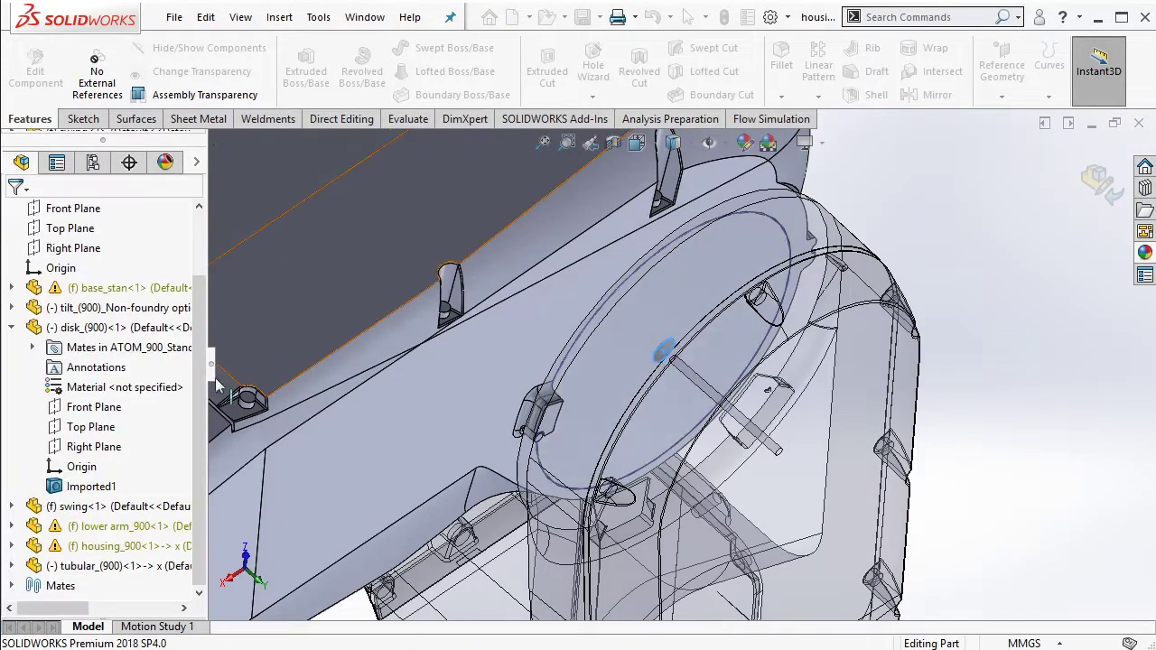
Break all of housing_900's external references and close the references list
click(572, 391)
right_click(120, 553)
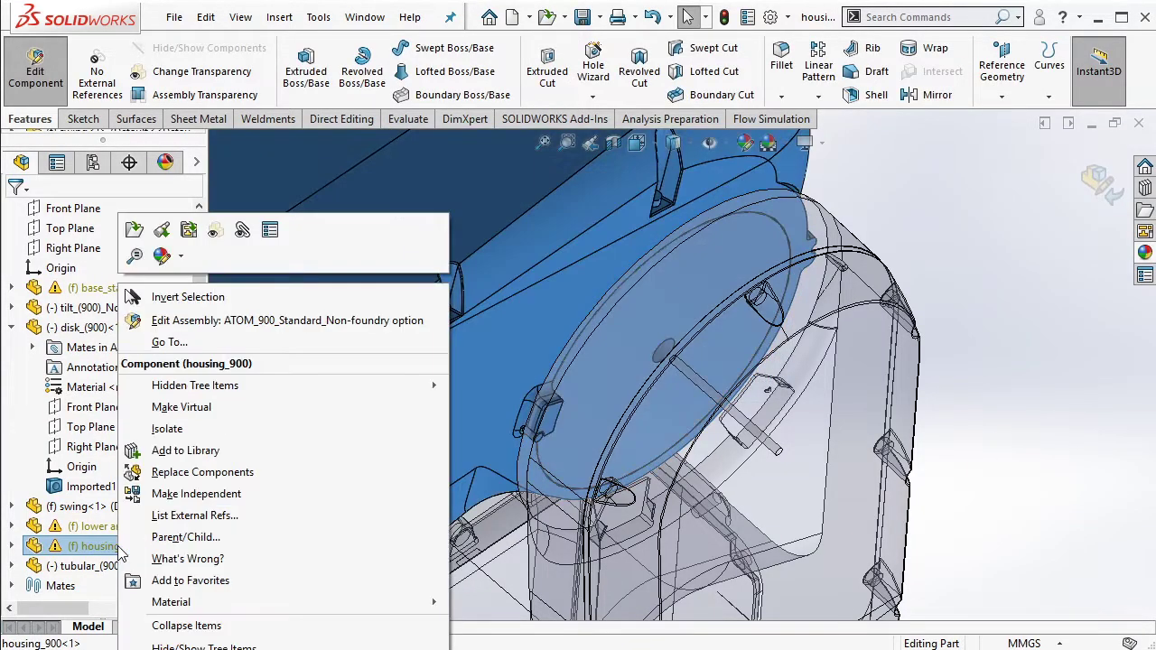
click(158, 514)
click(351, 470)
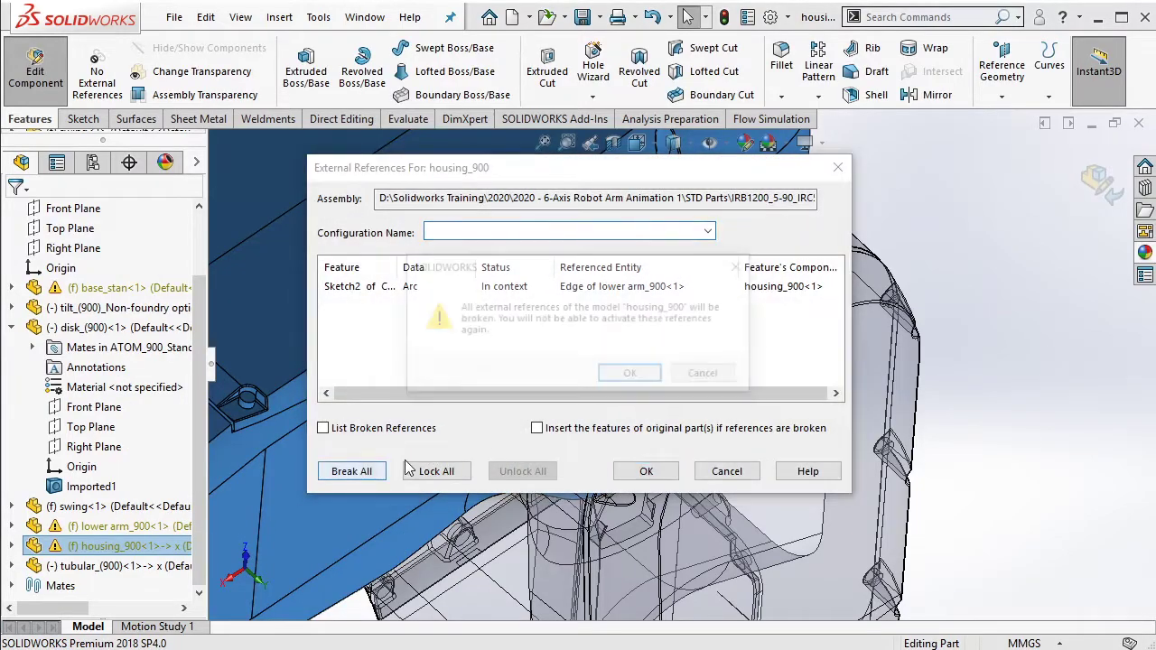
click(676, 374)
click(647, 470)
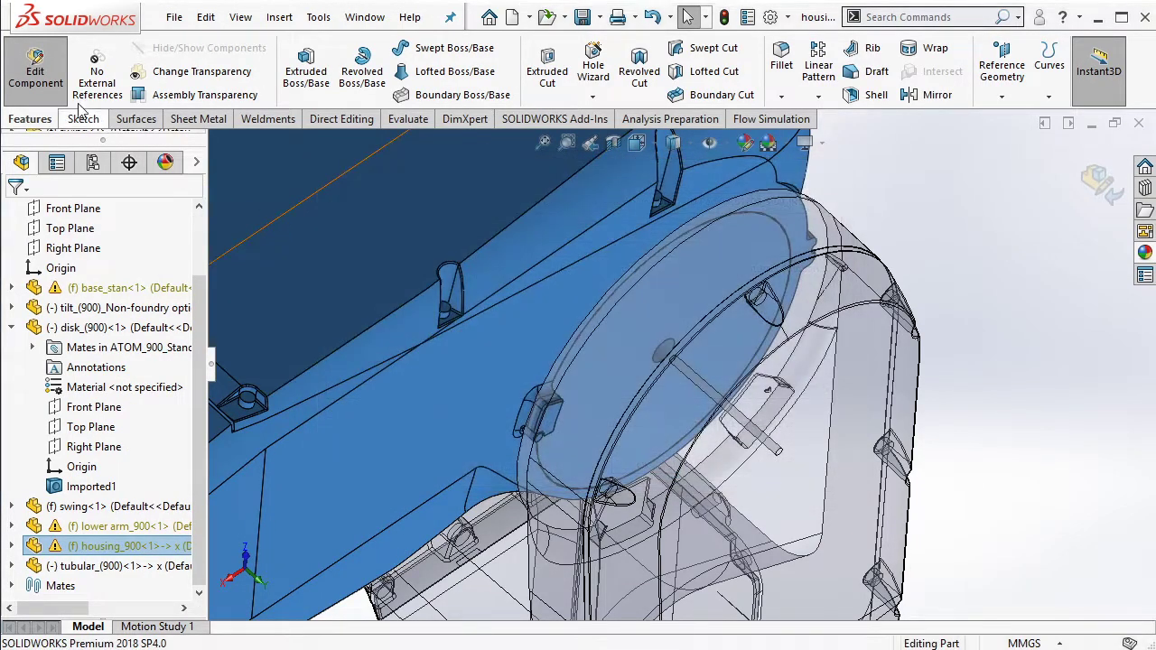
Mate the housing's side face to the lower arm face with a 4.50 mm distance
right_click(623, 354)
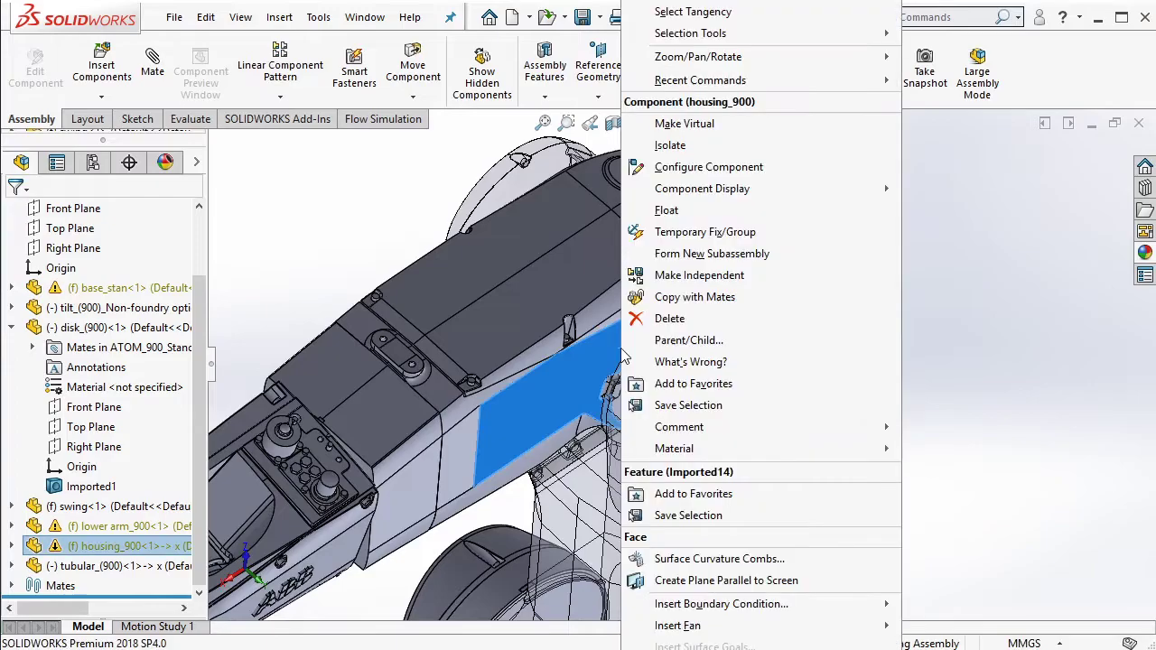
click(692, 227)
scroll(690, 360, up, 3)
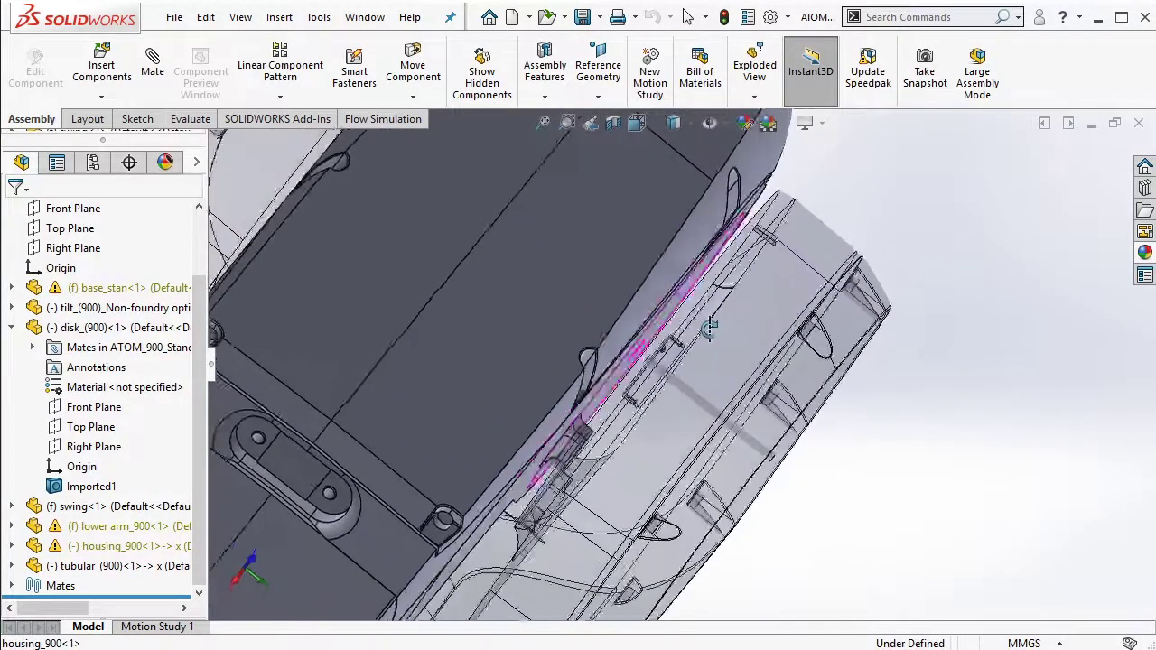
middle_drag(691, 361, 713, 278)
click(713, 277)
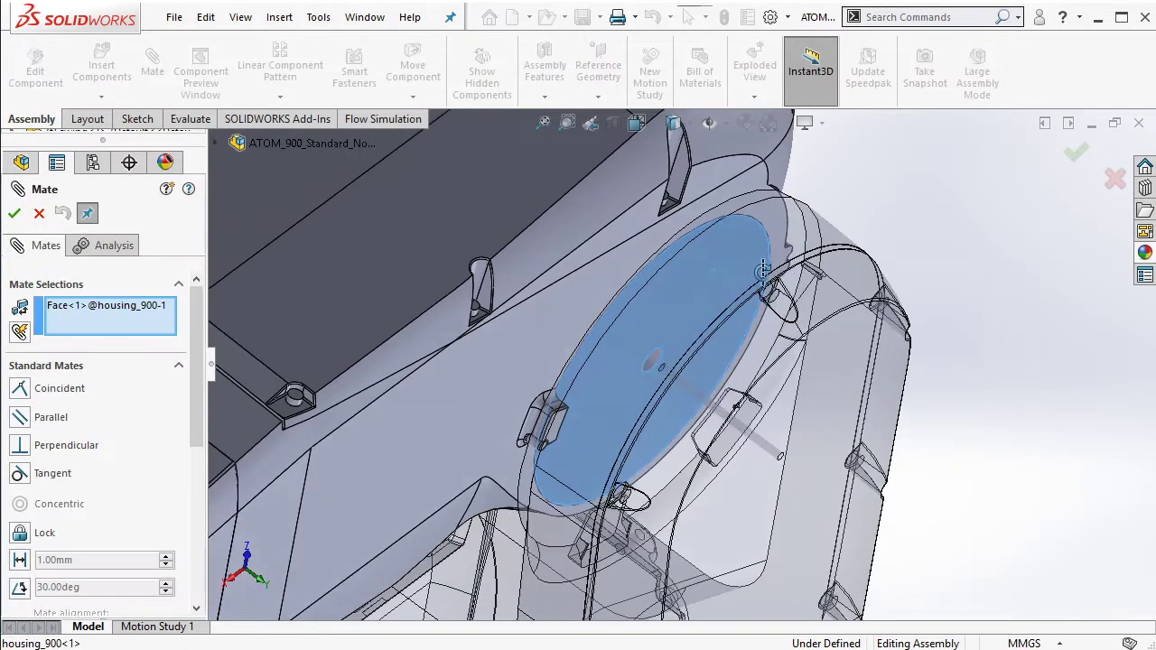
middle_drag(758, 278, 791, 297)
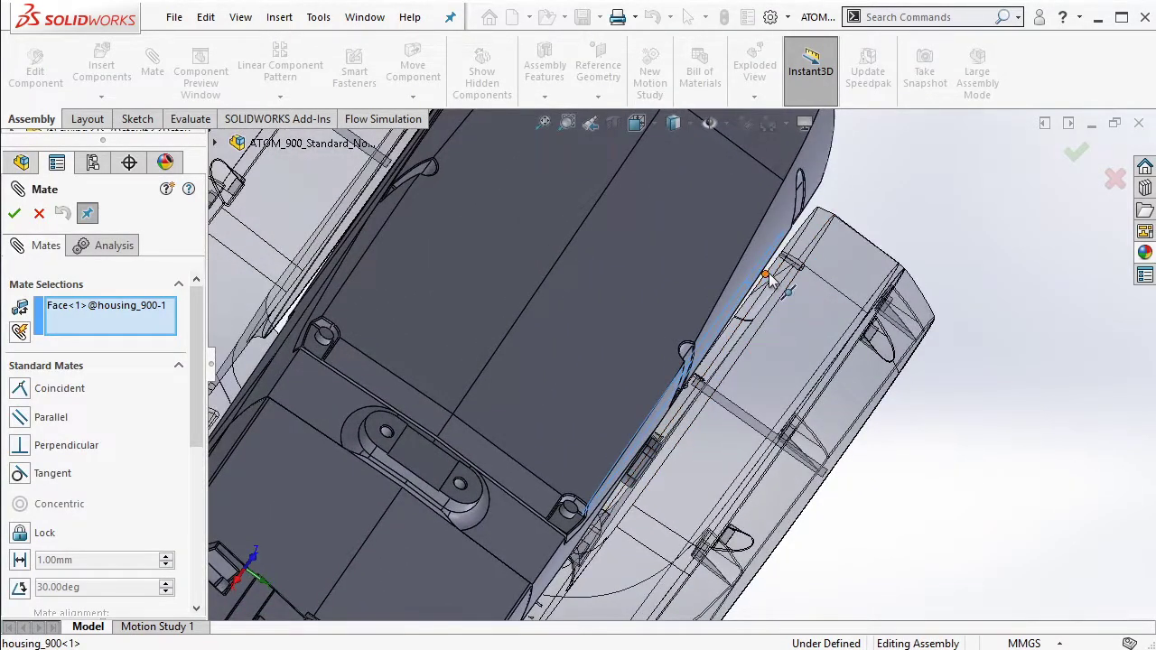
click(774, 280)
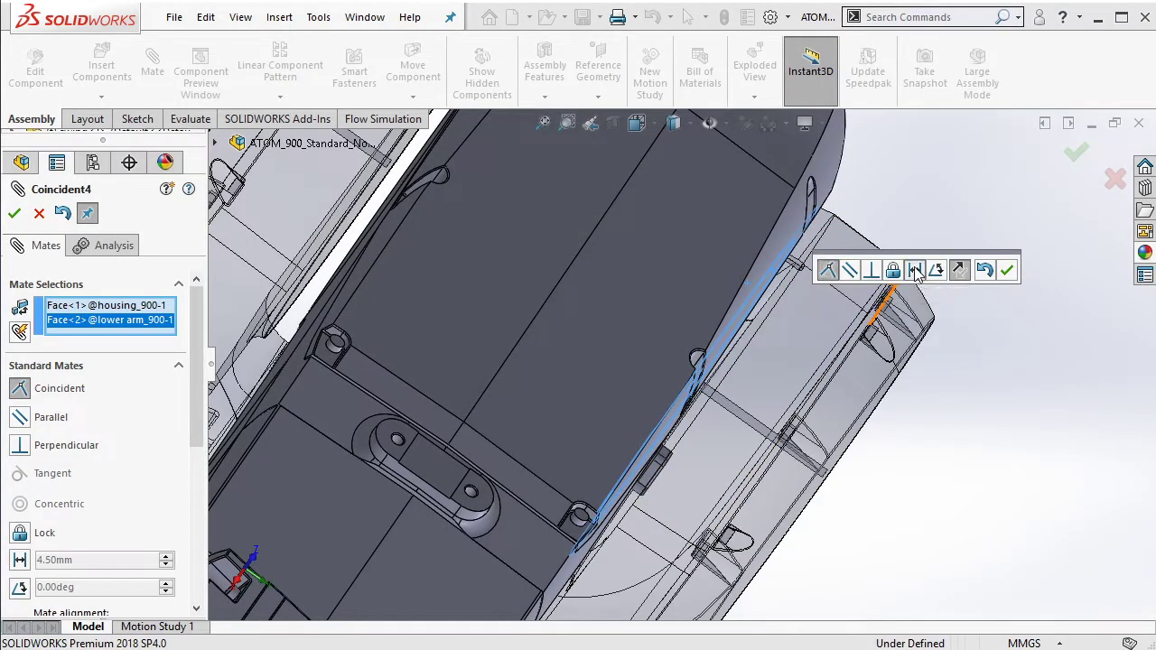
click(915, 270)
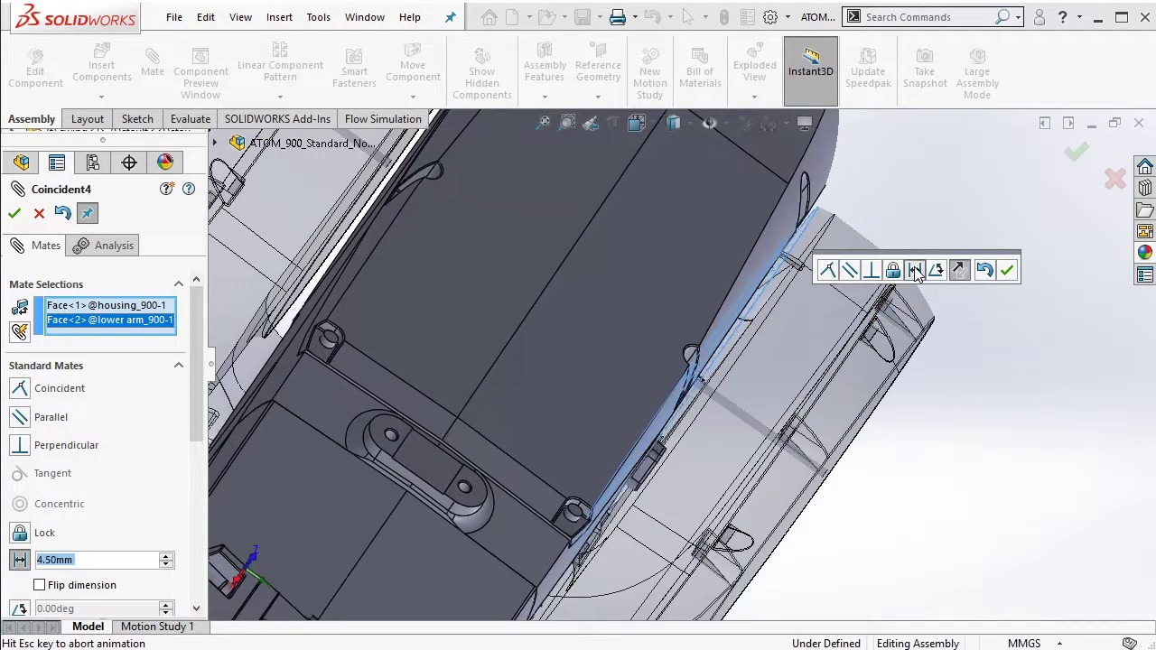
click(1008, 272)
Mate the housing's new hole concentric with the hidden pin face and finish mating
scroll(786, 421, down, 3)
scroll(790, 423, down, 3)
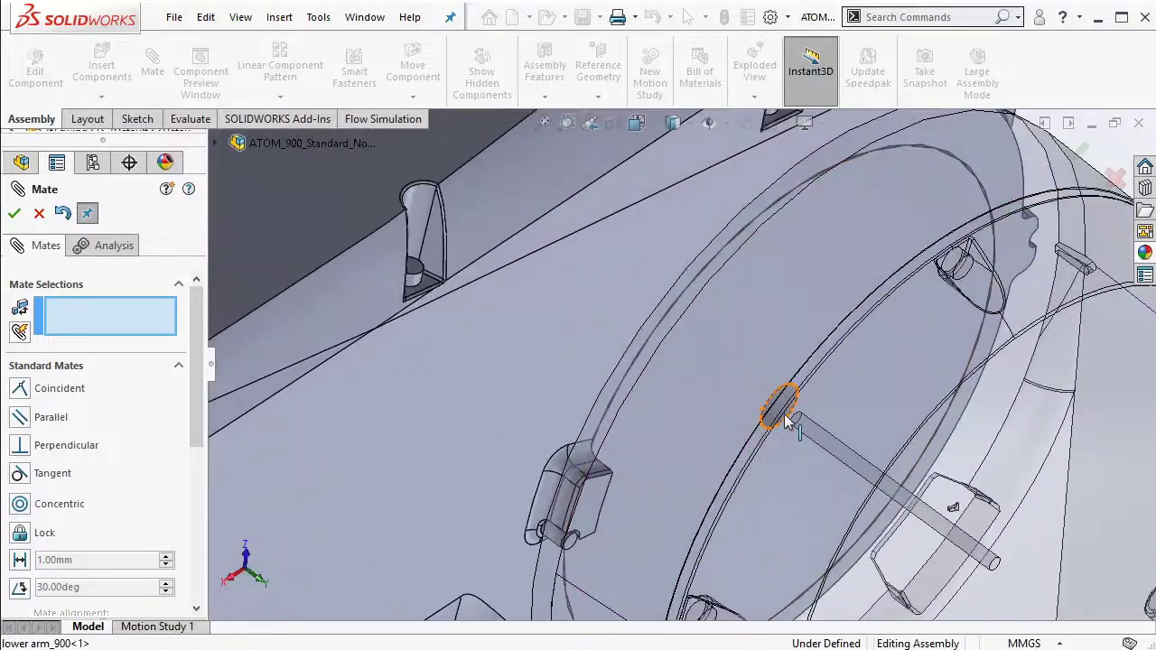
click(782, 408)
middle_drag(786, 415, 966, 523)
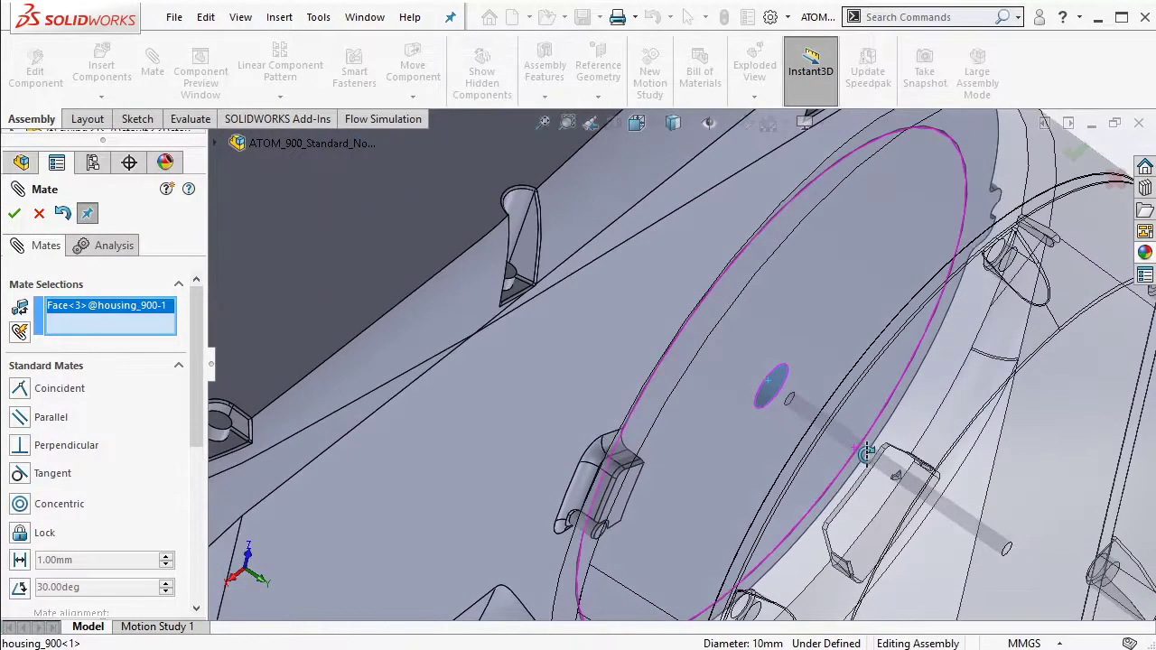
right_click(966, 513)
click(1023, 277)
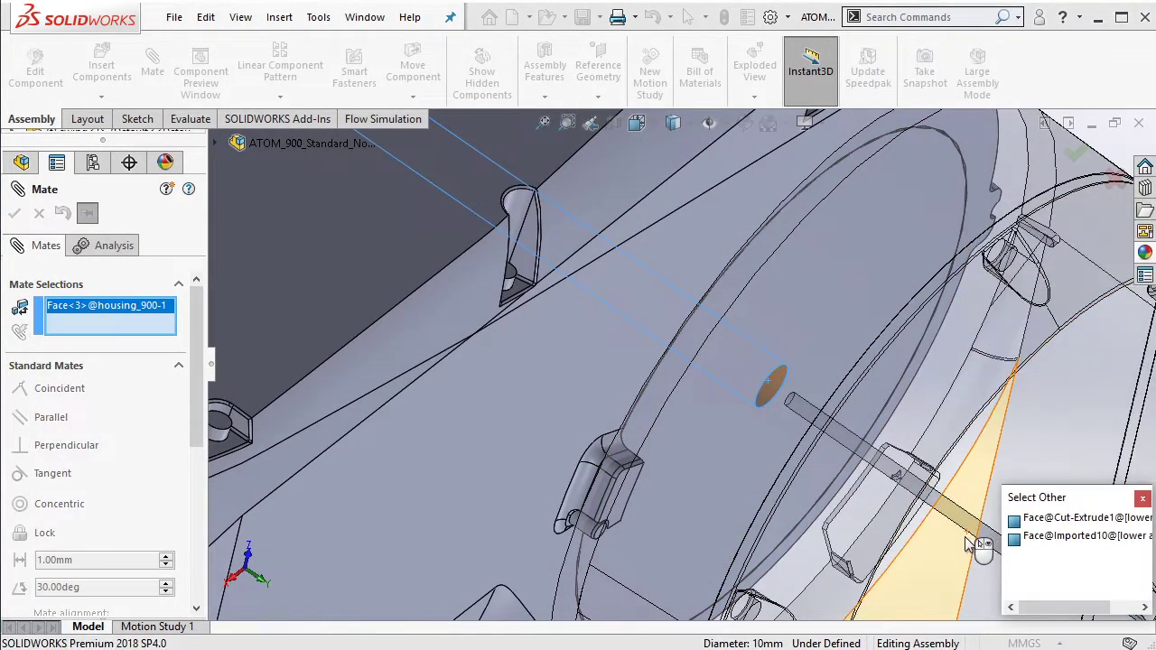
click(993, 537)
click(1133, 545)
click(1133, 545)
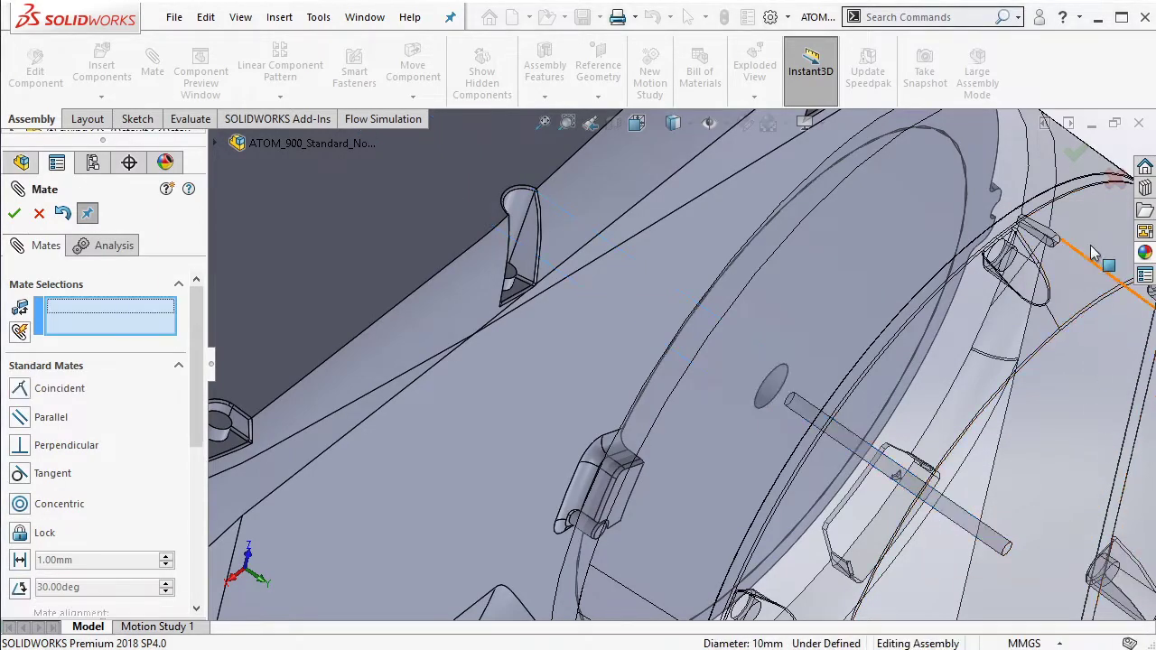
click(1075, 155)
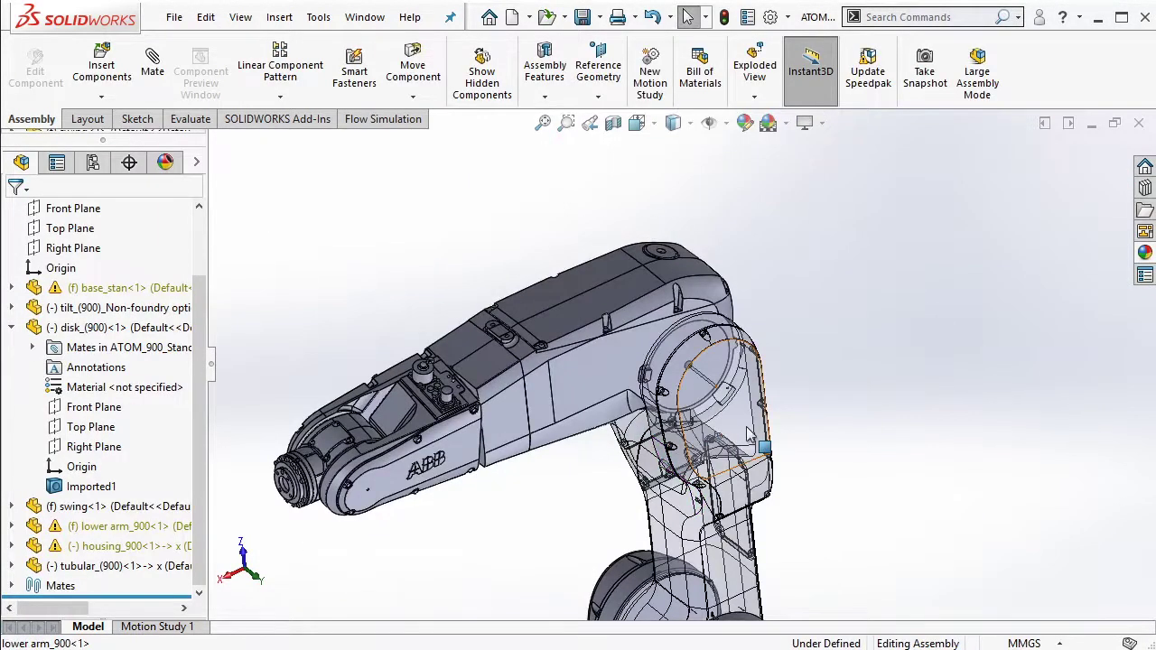
Drag the robot arm and wrist into a new downward pose
drag(574, 350, 592, 349)
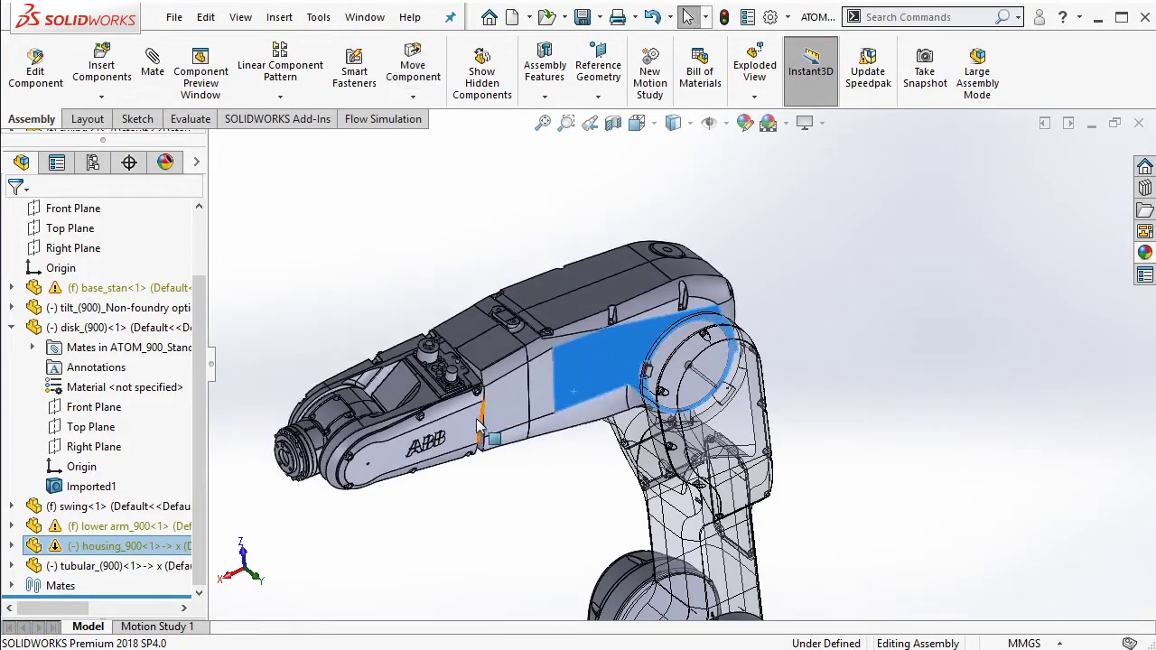
drag(479, 424, 345, 410)
scroll(345, 410, down, 3)
click(393, 363)
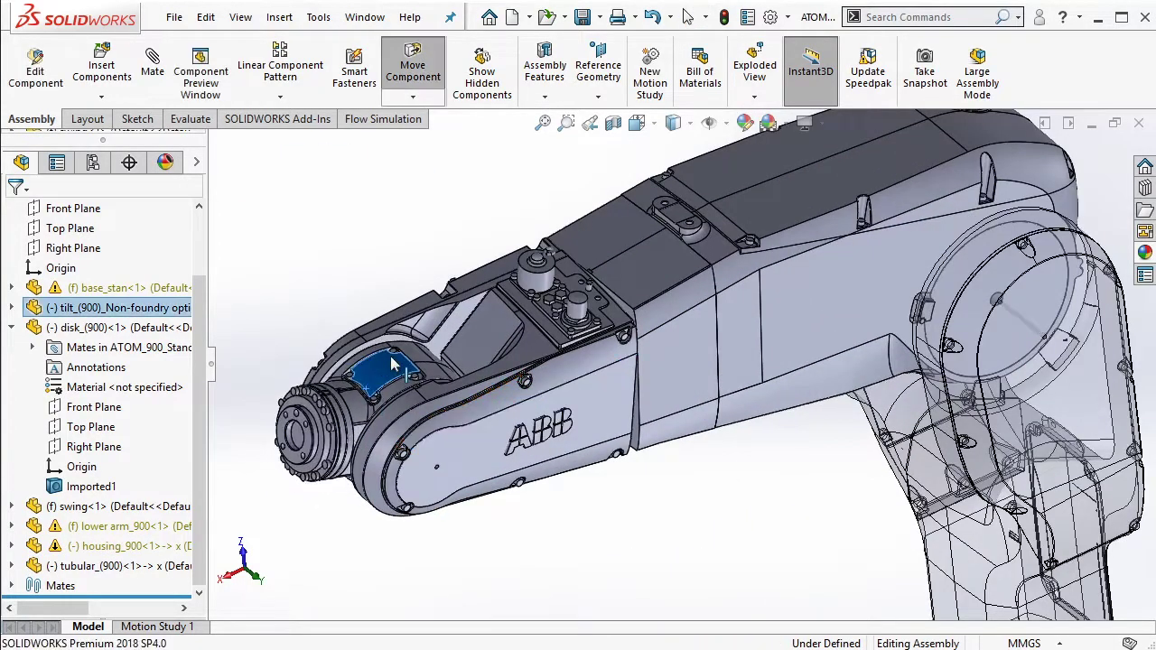
drag(392, 363, 307, 483)
click(312, 495)
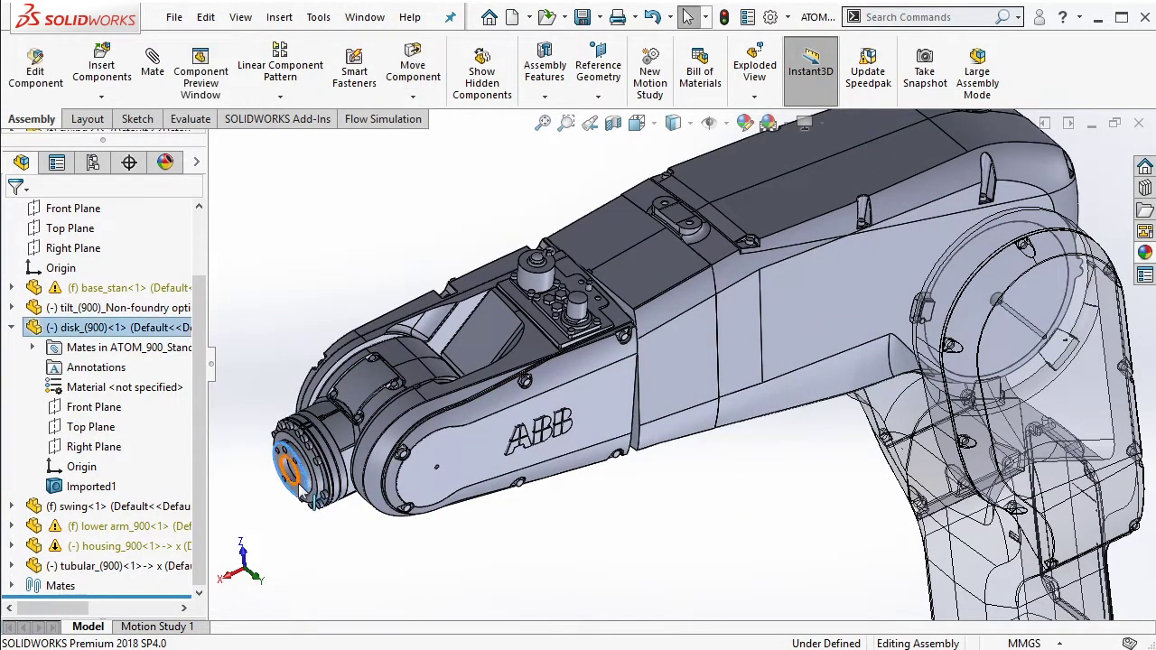
scroll(311, 494, down, 3)
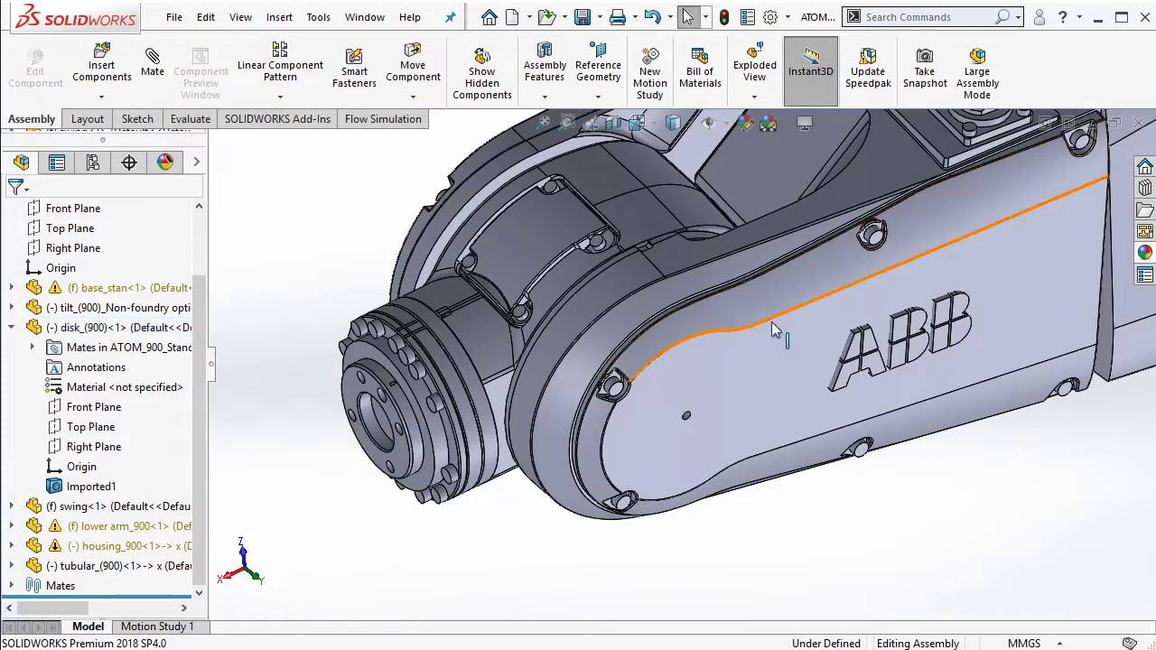
scroll(407, 465, up, 5)
Make the lower arm opaque and zoom in on the swing joint near the base
click(821, 425)
click(997, 303)
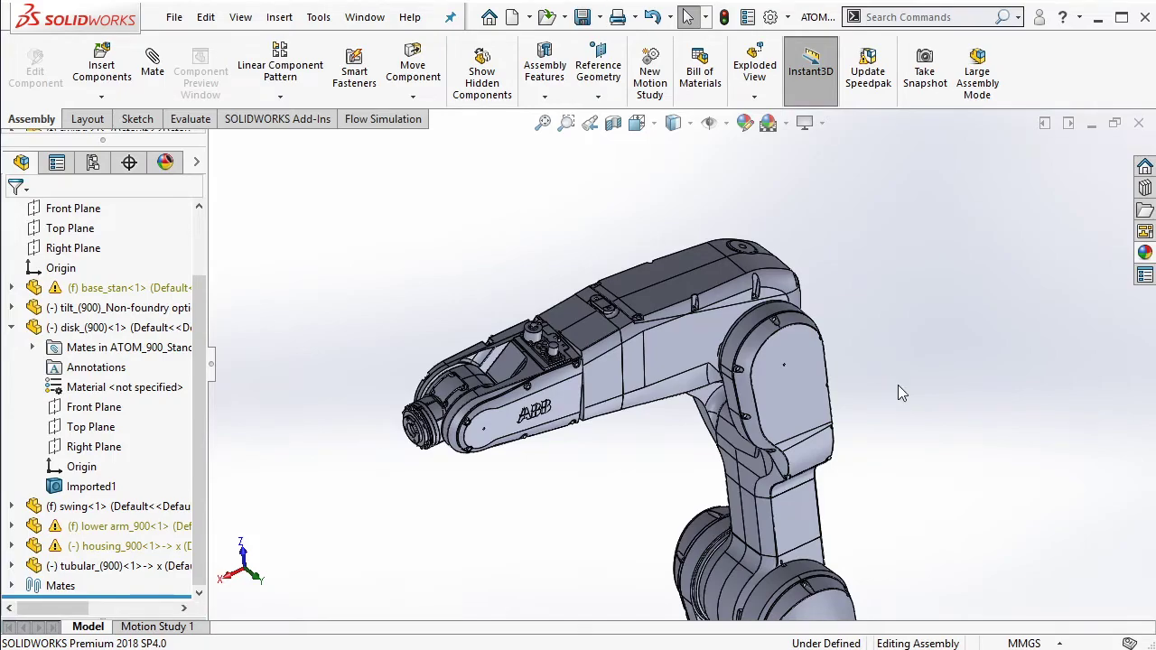
scroll(898, 385, up, 3)
scroll(734, 487, down, 3)
scroll(675, 434, down, 2)
scroll(676, 434, down, 2)
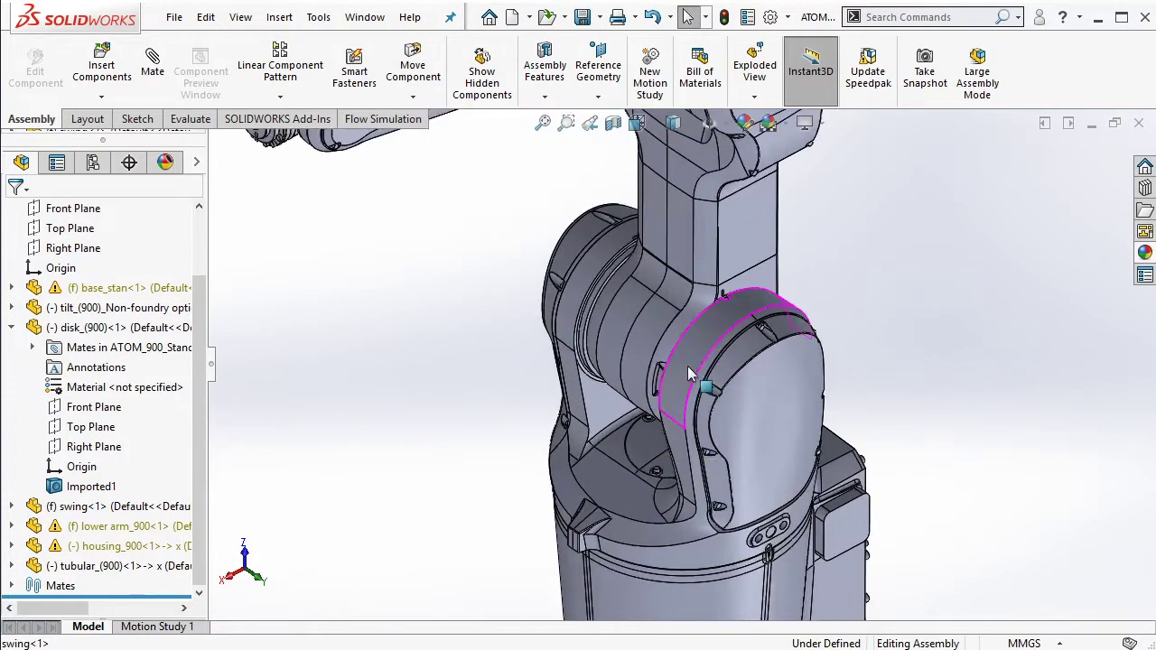
scroll(686, 410, up, 2)
middle_drag(686, 411, 695, 397)
scroll(695, 397, up, 2)
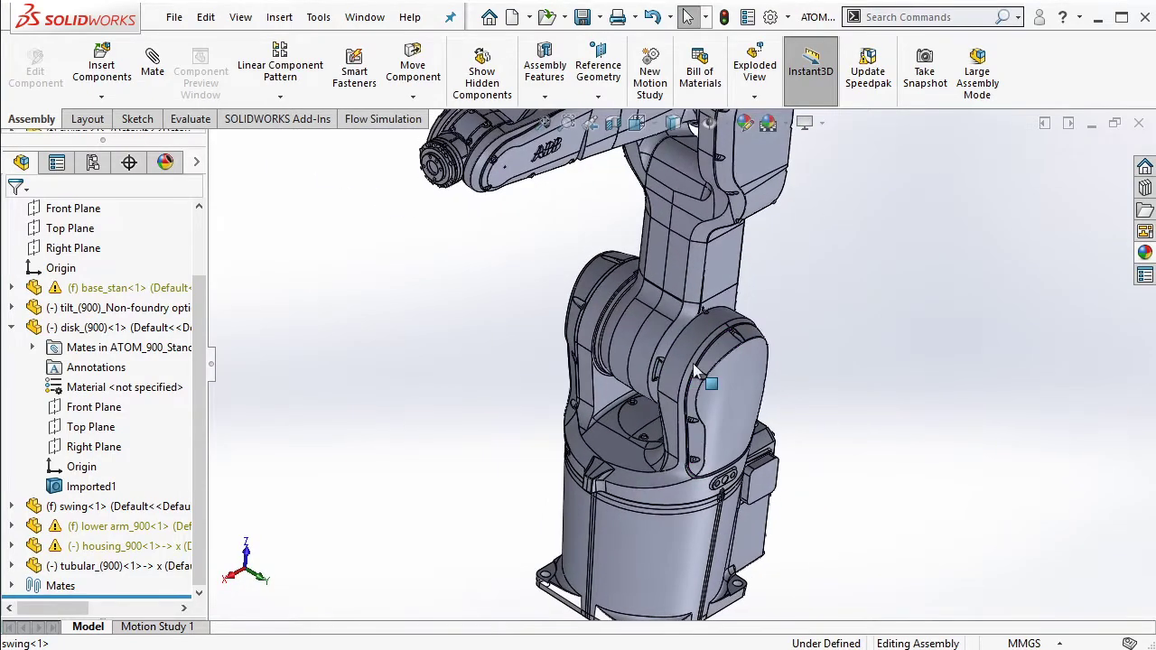
scroll(693, 363, down, 3)
scroll(721, 344, up, 2)
scroll(722, 352, up, 1)
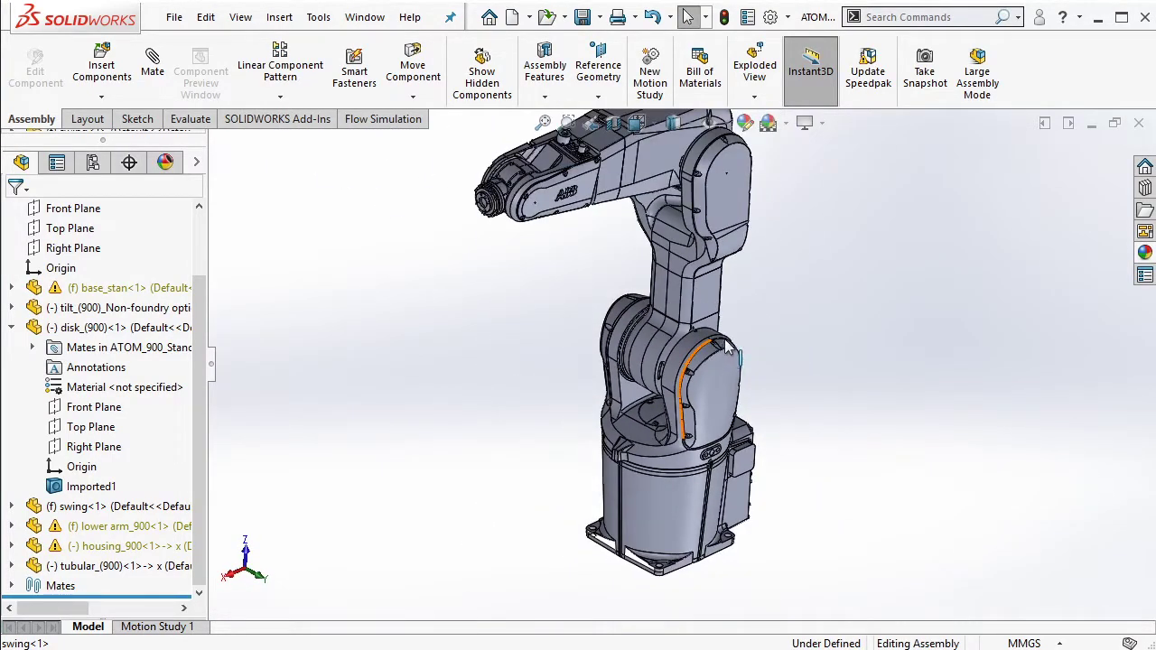
scroll(736, 420, down, 2)
scroll(711, 398, down, 2)
Make the swing transparent and start a sketch on the lower arm's round end face
click(711, 397)
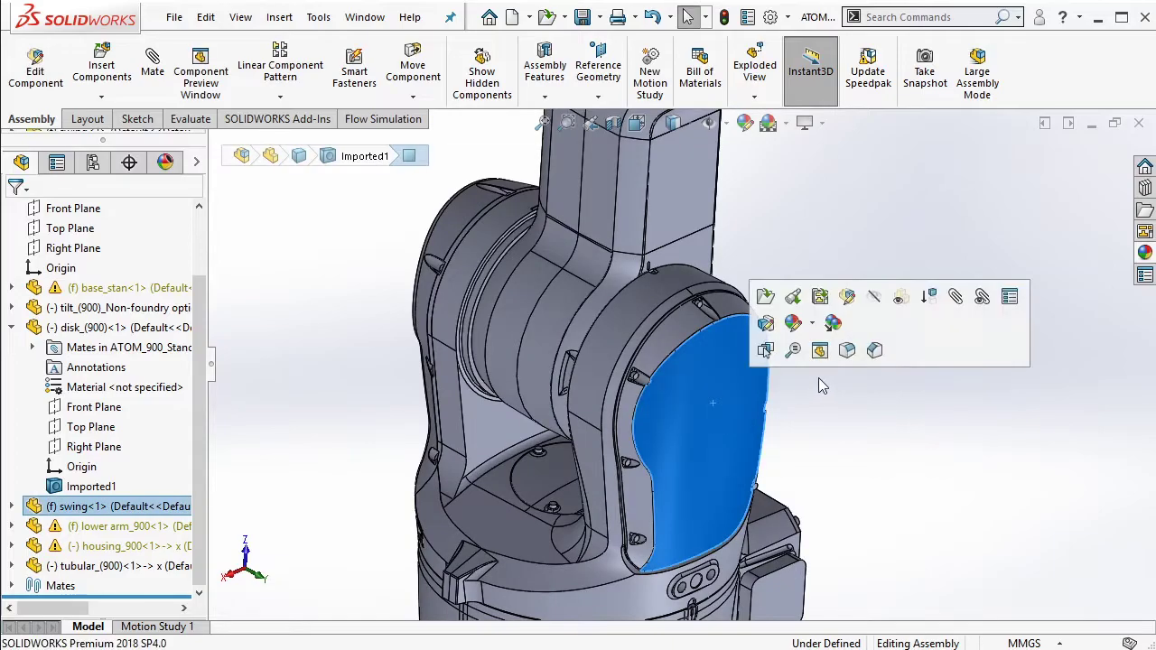
click(900, 303)
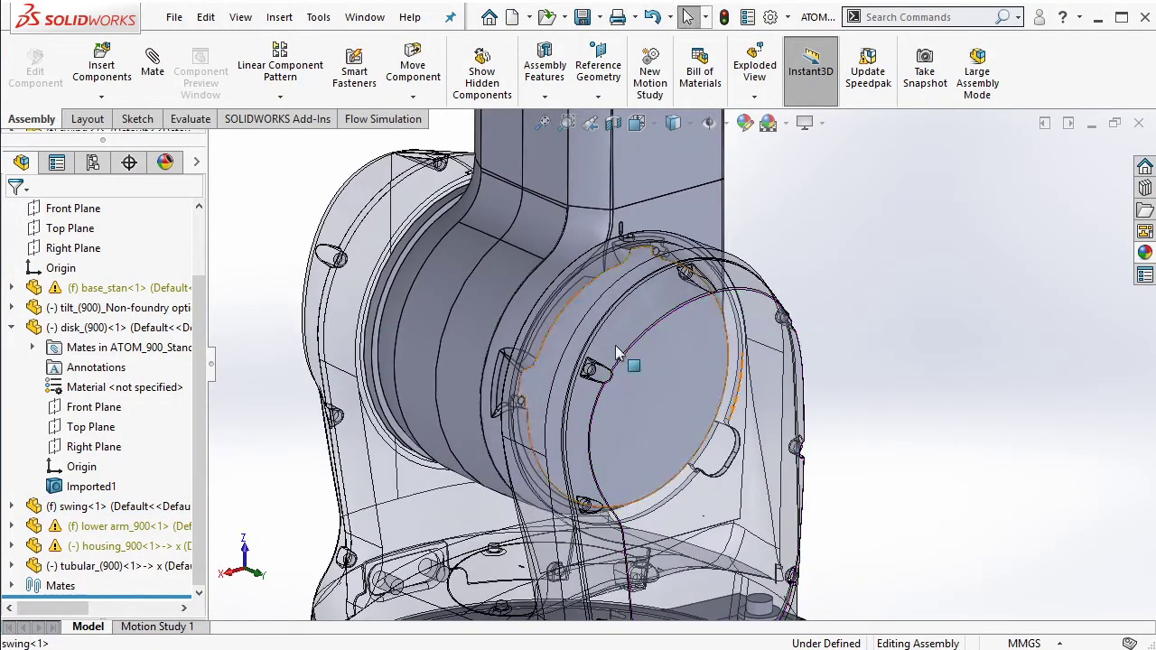
middle_drag(614, 345, 465, 307)
click(463, 304)
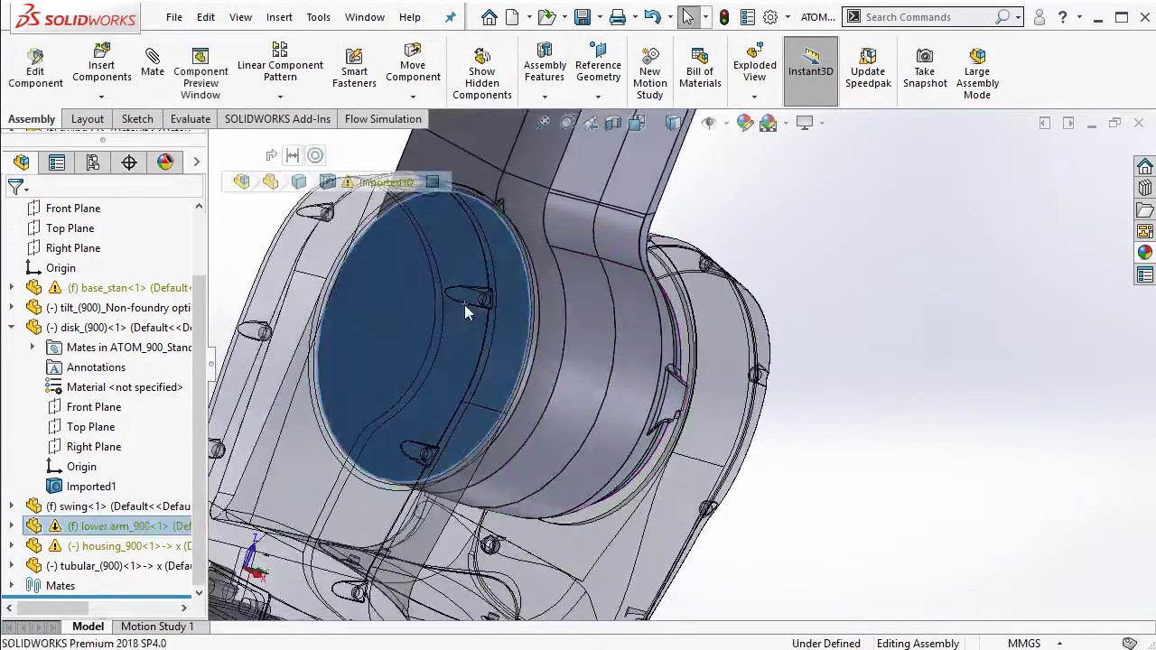
click(544, 197)
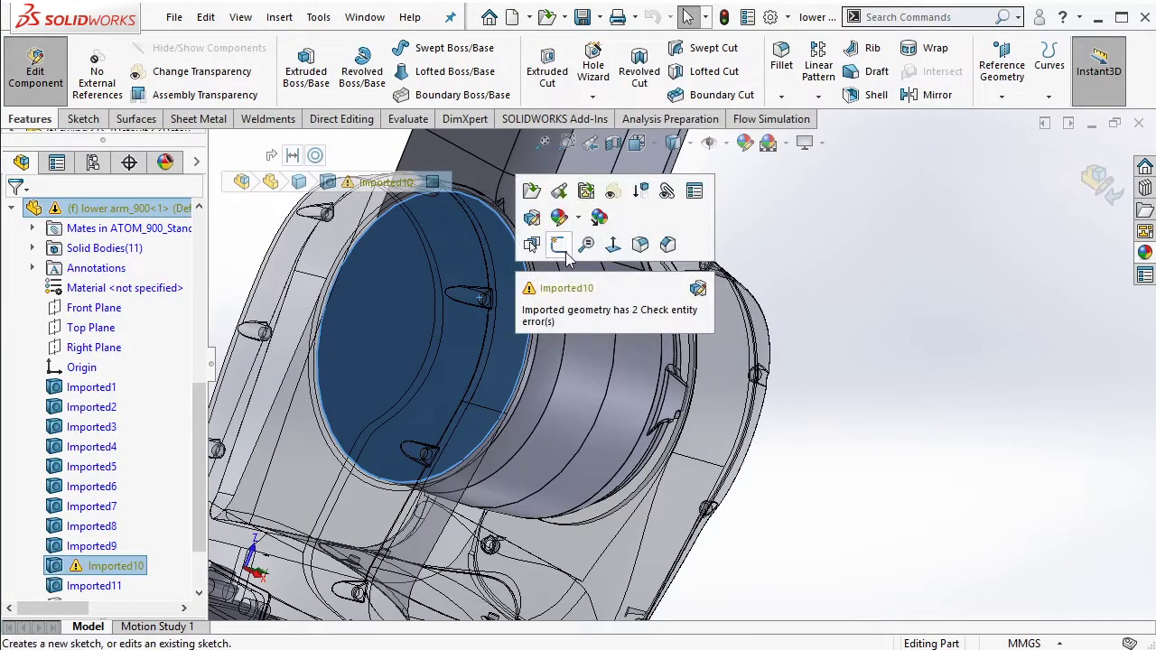
click(558, 244)
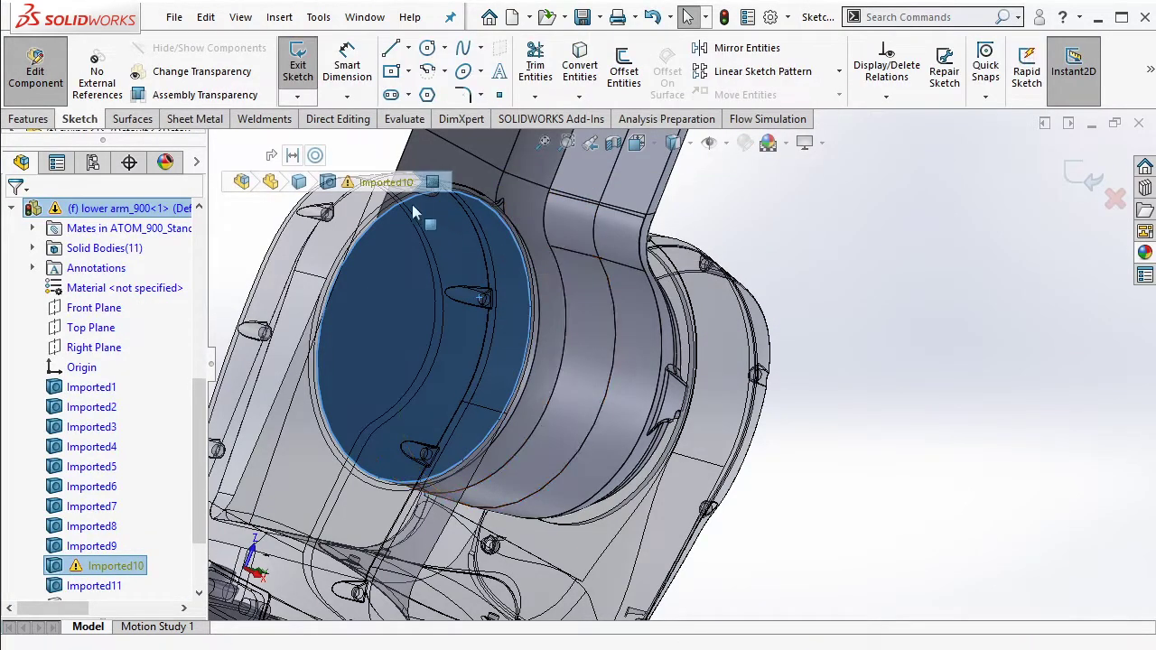
Convert the face's circular edge to construction geometry and draw a Ø0.01 centre circle
click(579, 68)
middle_drag(506, 208, 330, 186)
drag(325, 184, 590, 466)
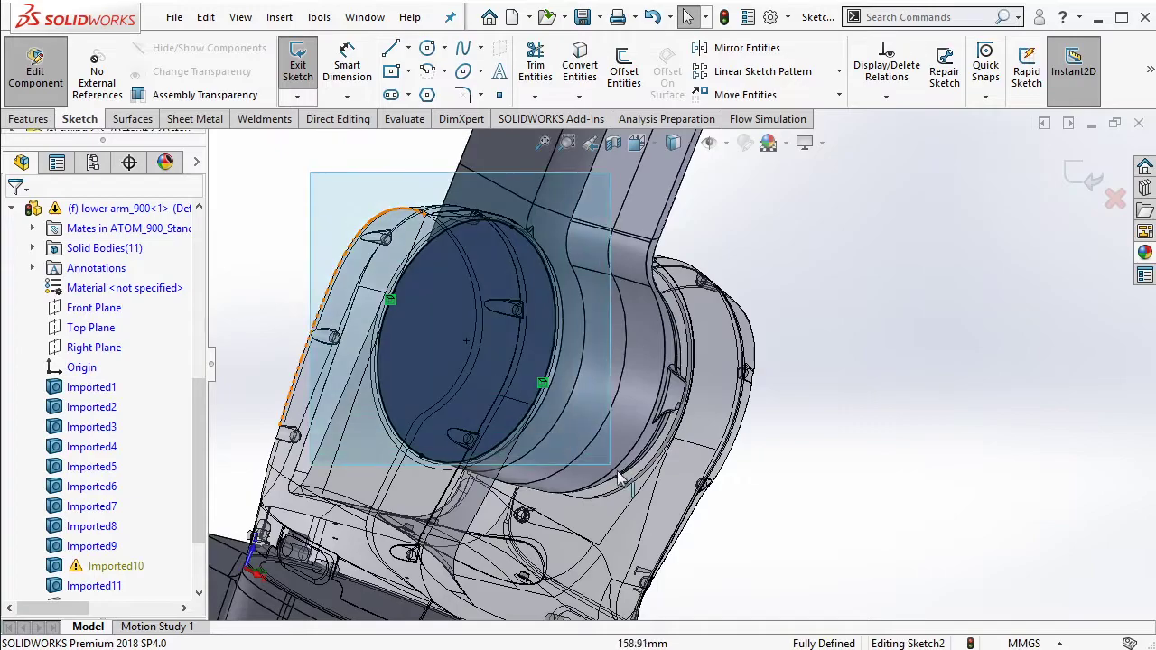
click(810, 423)
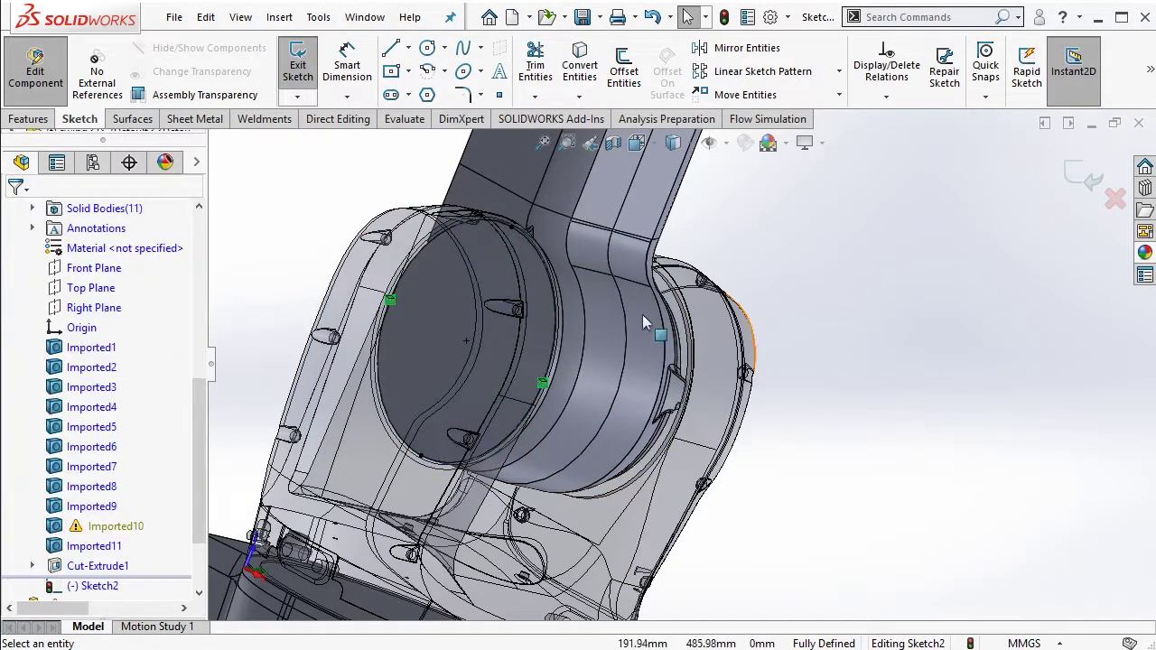
click(436, 48)
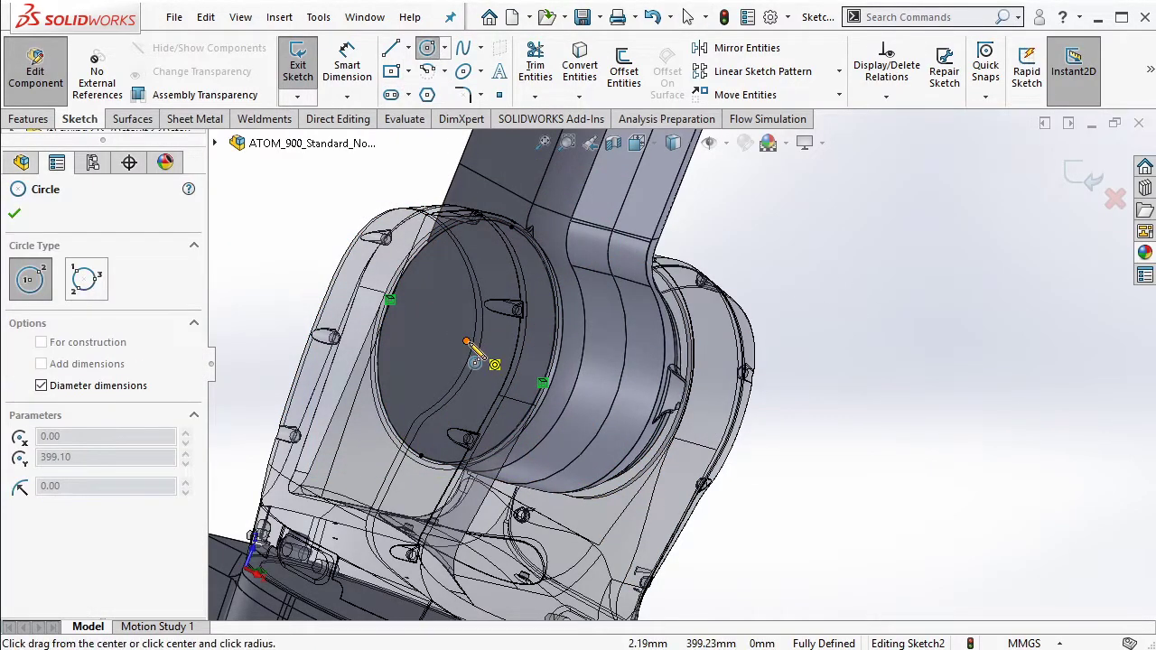
text(0.01)
key(Return)
key(Escape)
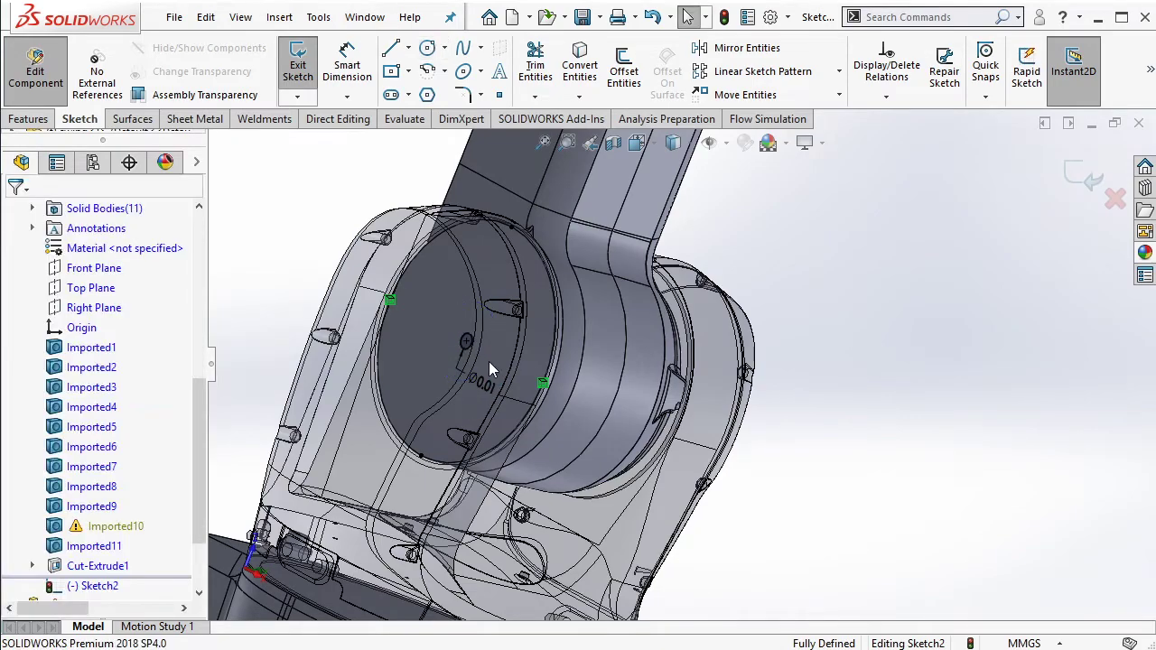
Extrude-cut the Ø0.01 circle Through All in both directions
click(43, 119)
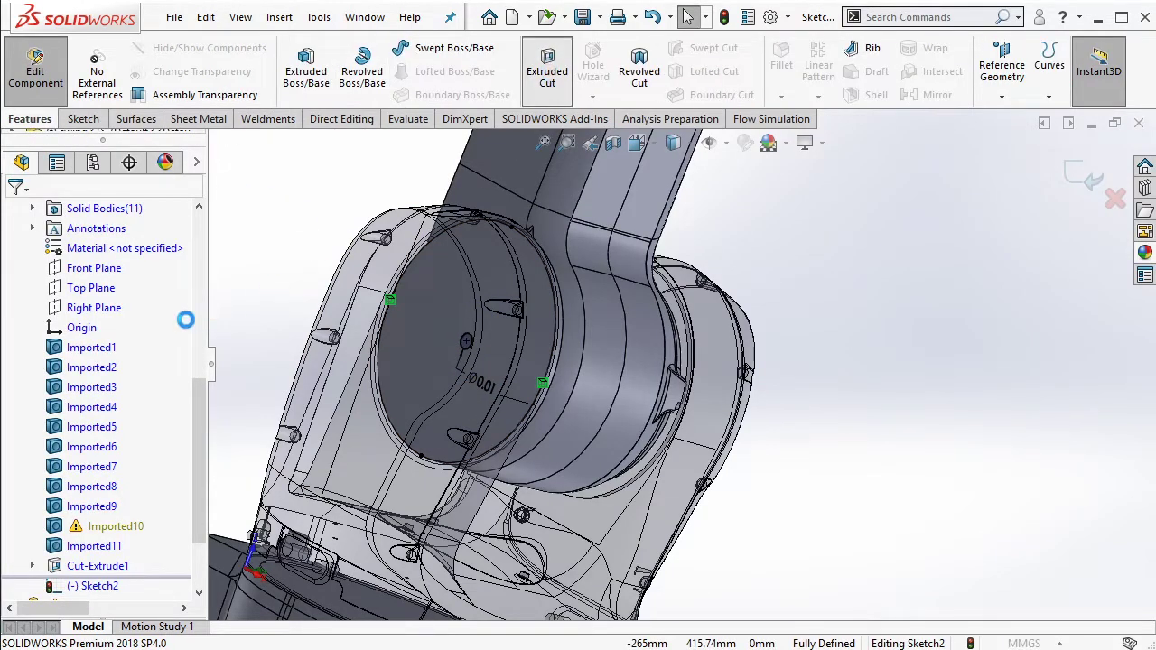
click(107, 322)
click(90, 361)
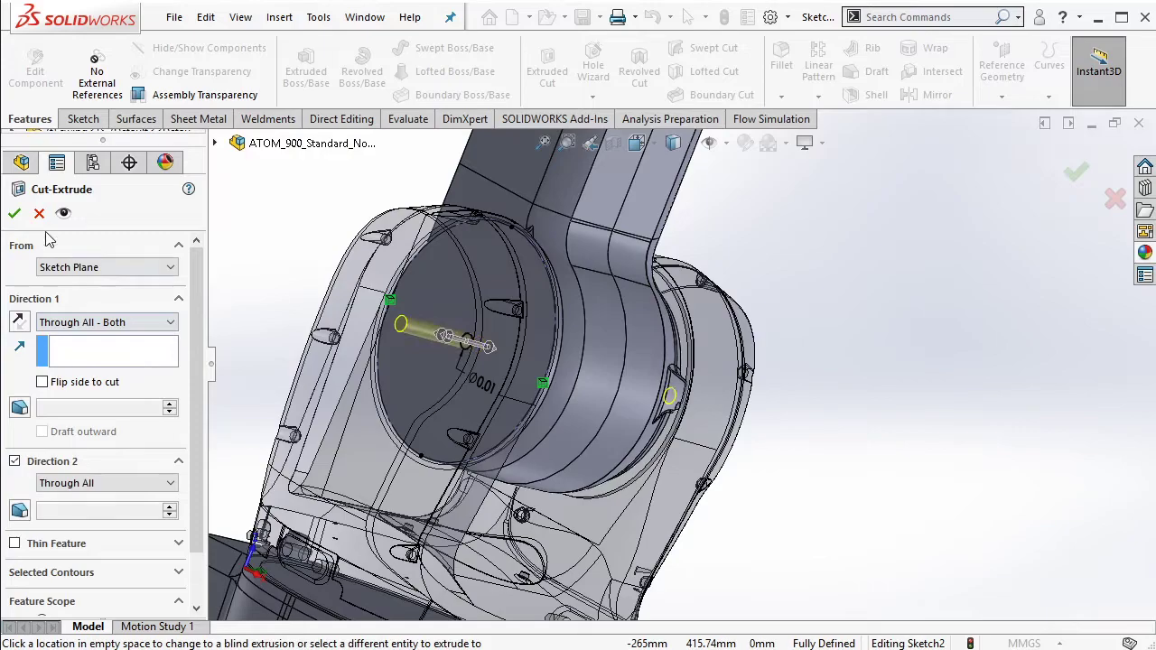
click(14, 213)
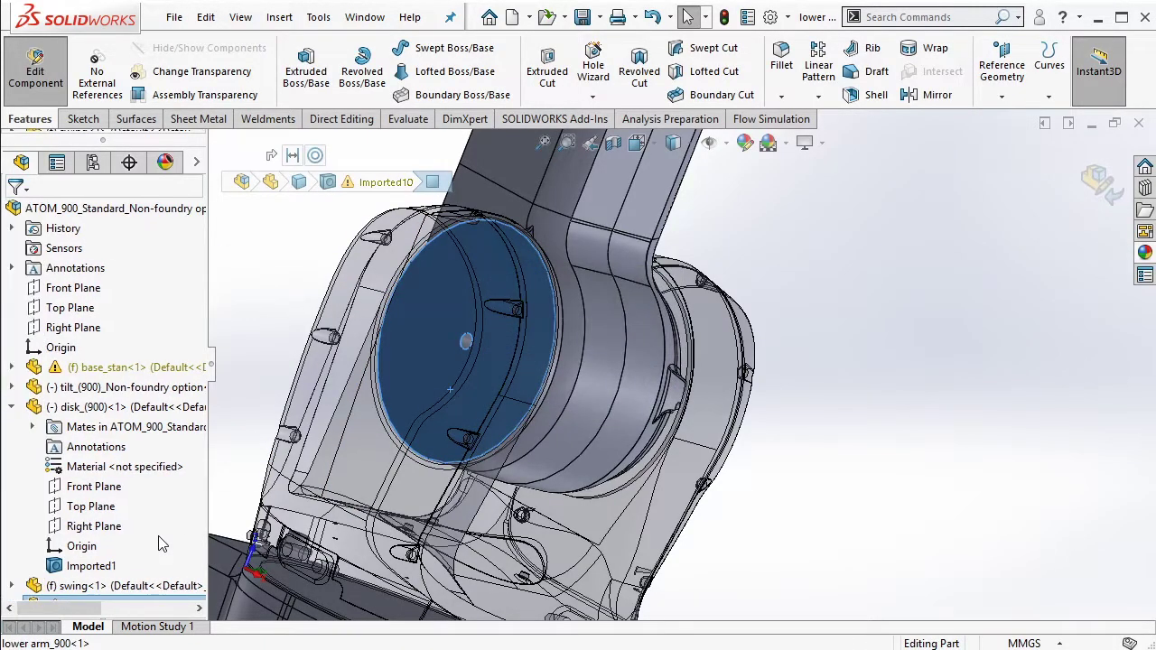
Exit part editing back to the assembly and collapse the model tree items
click(50, 80)
right_click(168, 344)
click(186, 354)
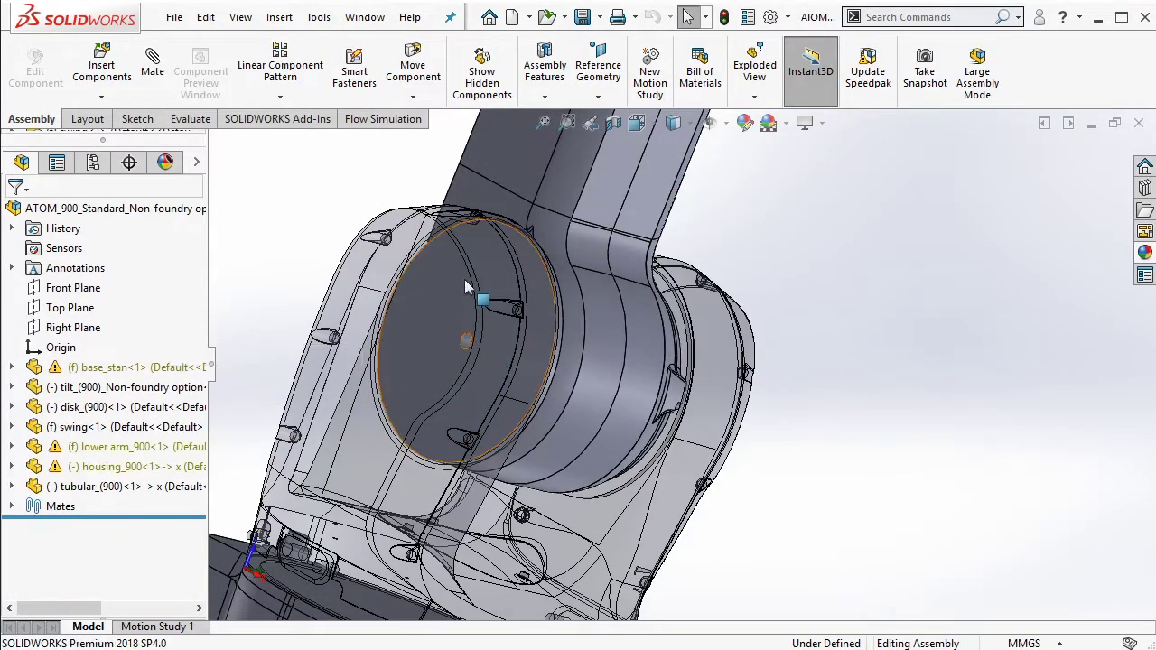
right_click(159, 453)
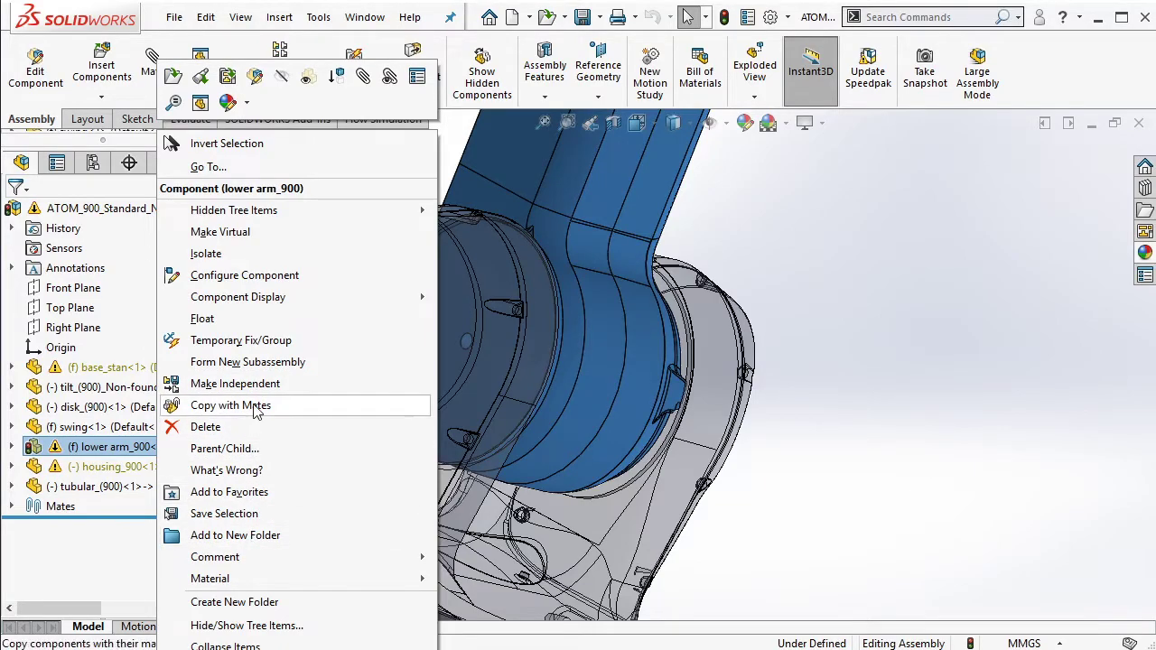
Make the lower arm see-through and orbit to face the swing's inner disk
mouse_move(618, 369)
middle_down()
mouse_move(633, 291)
mouse_move(554, 303)
middle_up()
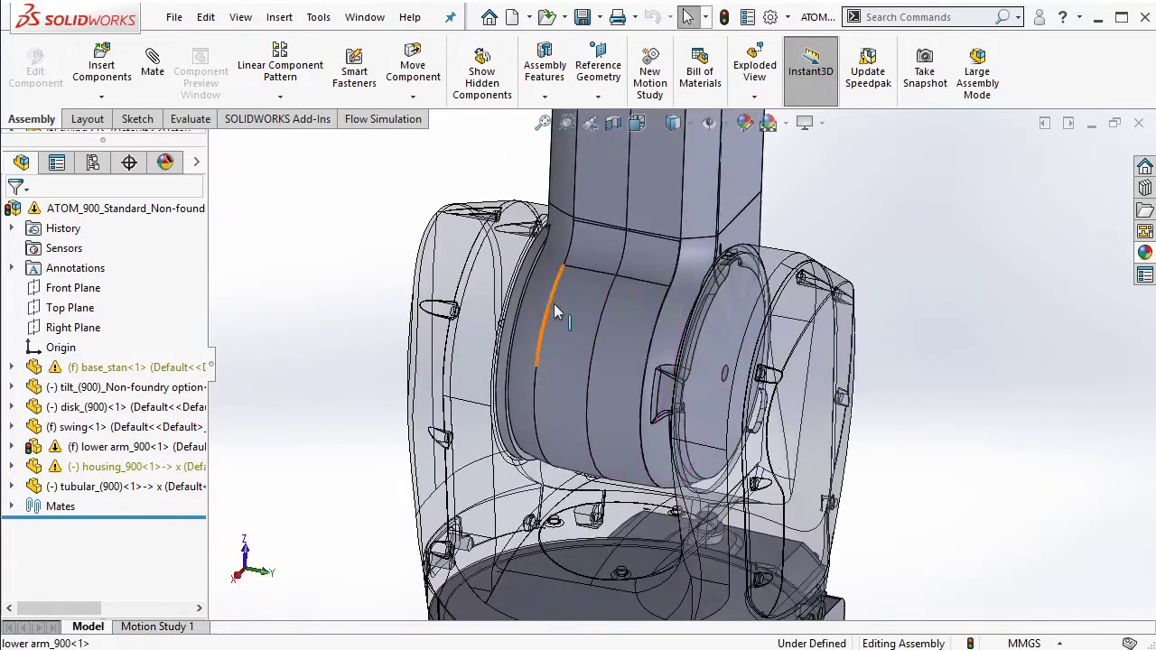
click(481, 303)
click(672, 183)
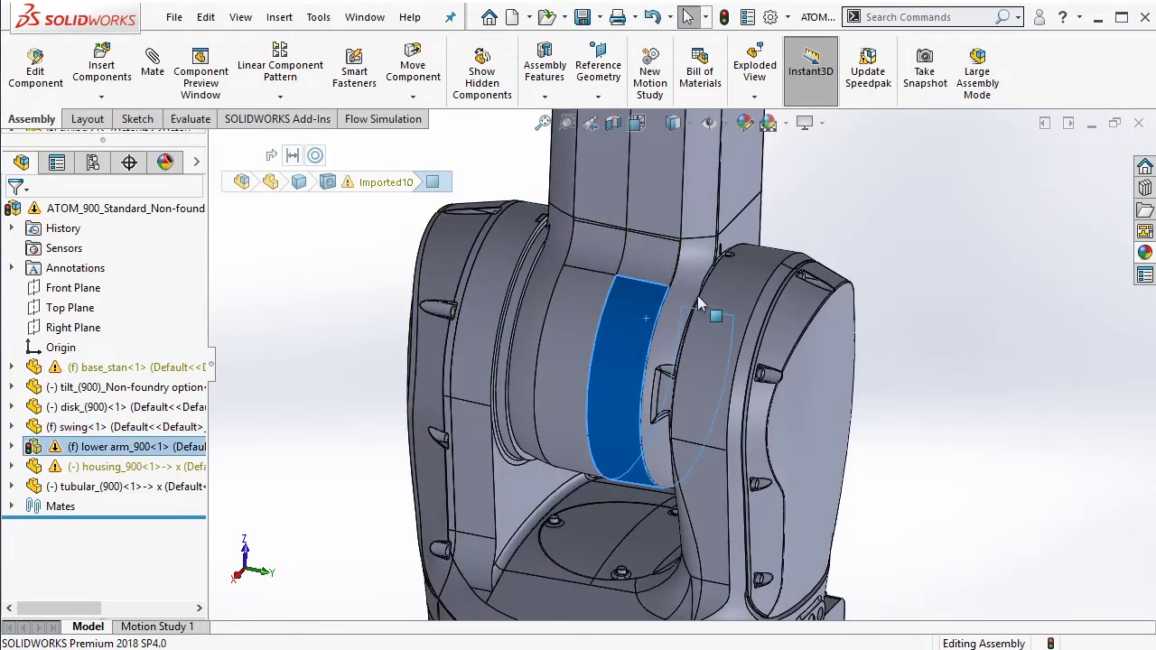
click(808, 235)
middle_drag(808, 235, 562, 336)
Edit the swing in place and sketch a small circle at its round face's centre
click(553, 303)
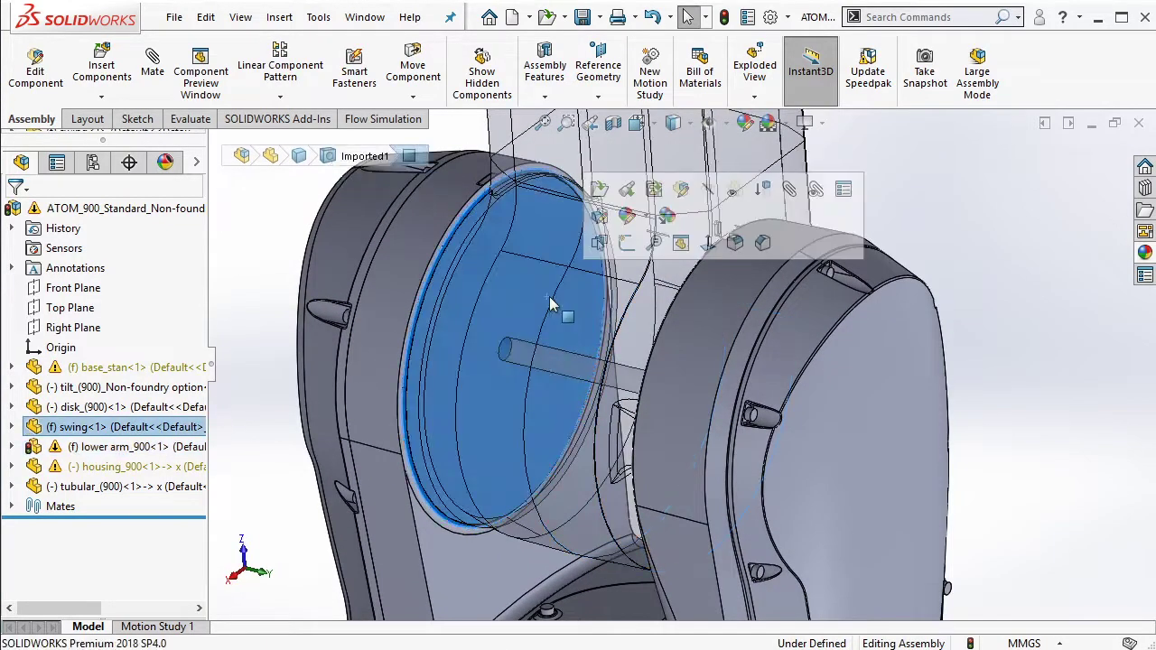
click(599, 188)
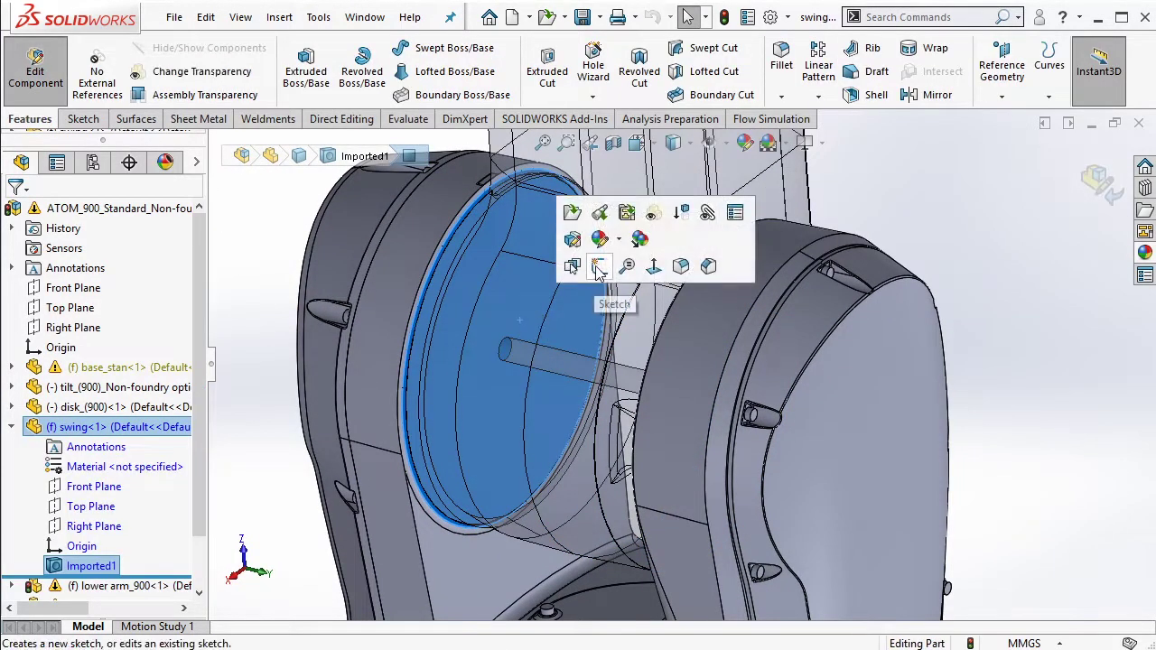
click(596, 266)
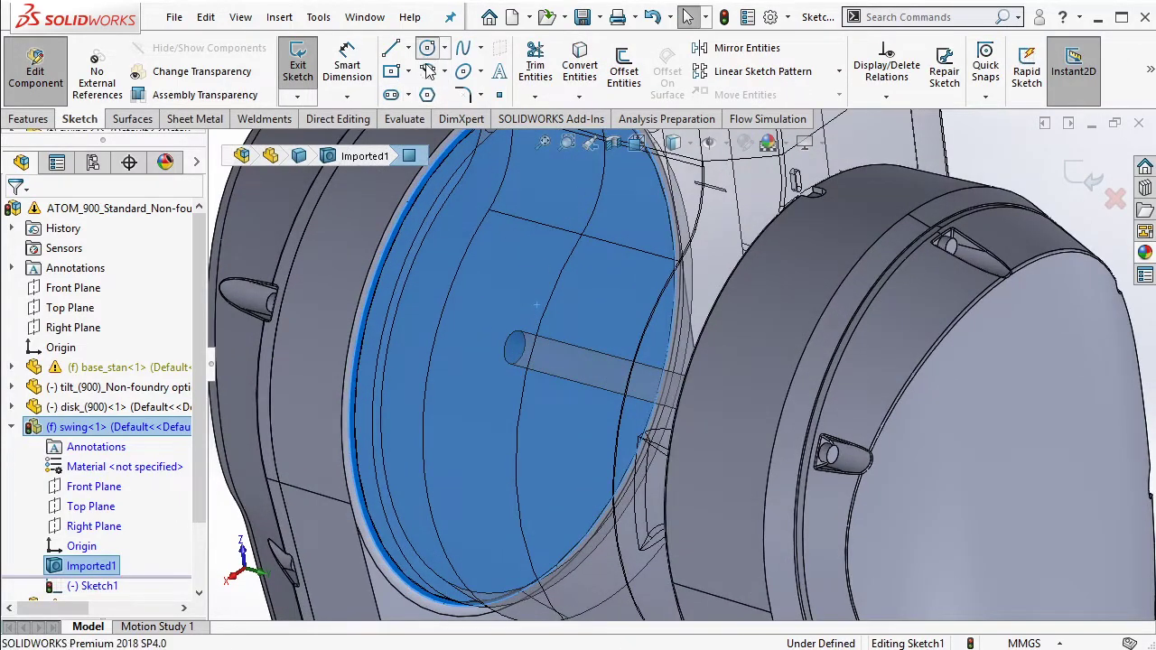
click(427, 47)
click(513, 346)
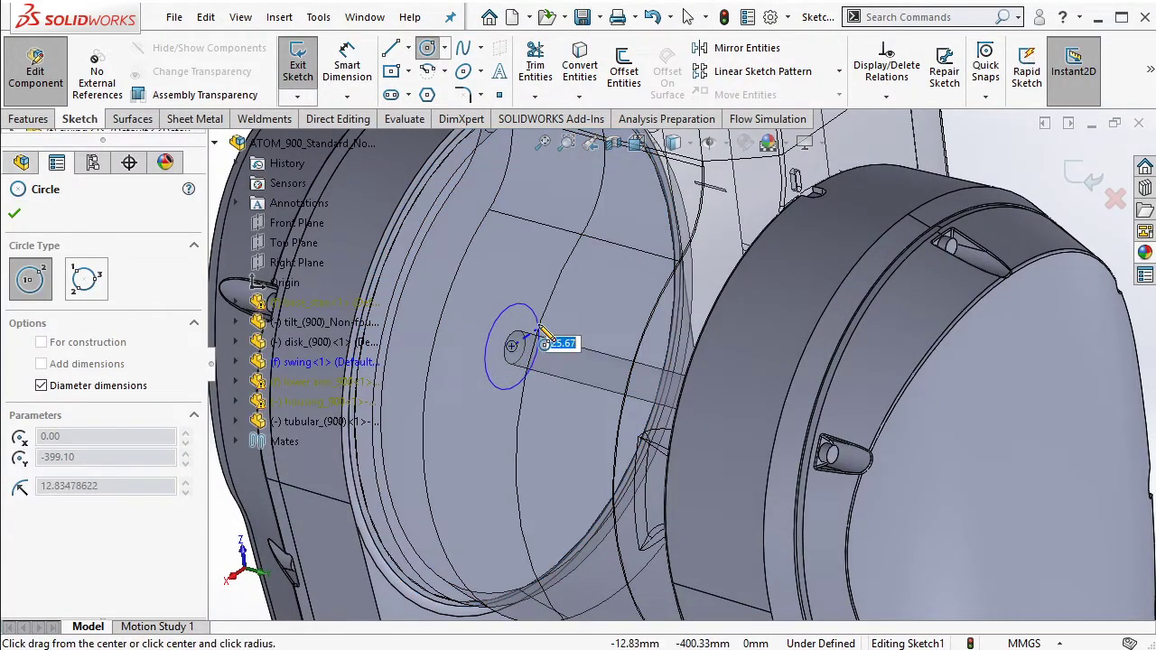
key(Return)
key(Escape)
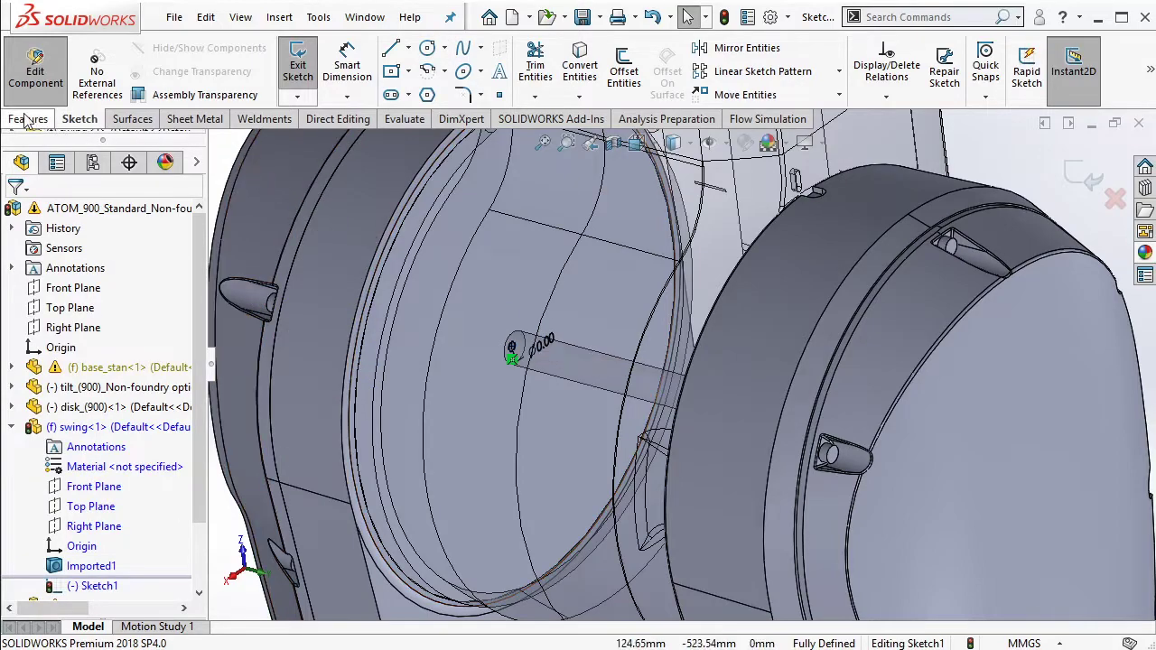
Extrude-cut the circle Through All – Both and list the swing's external references
click(30, 118)
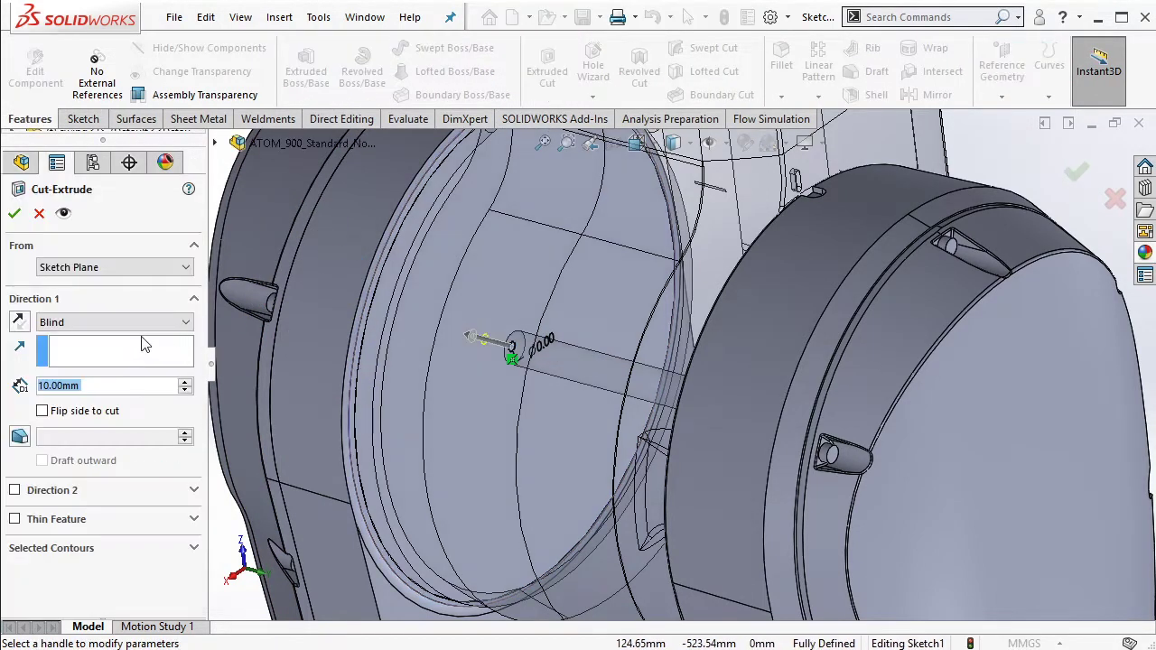
click(113, 321)
click(72, 359)
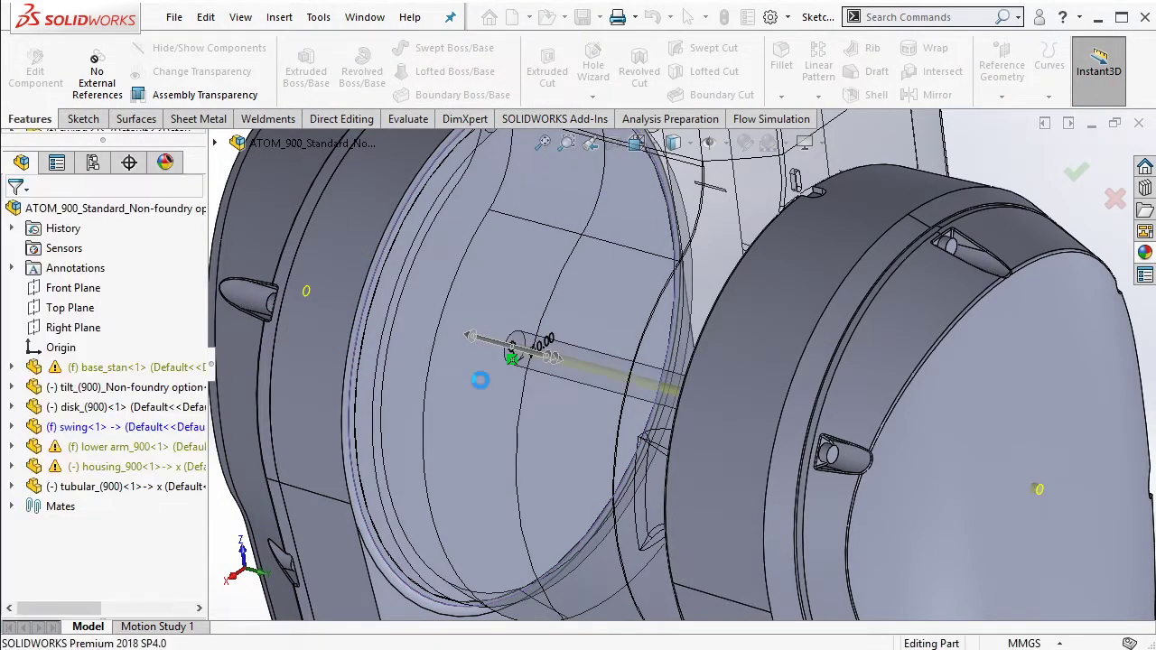
right_click(170, 428)
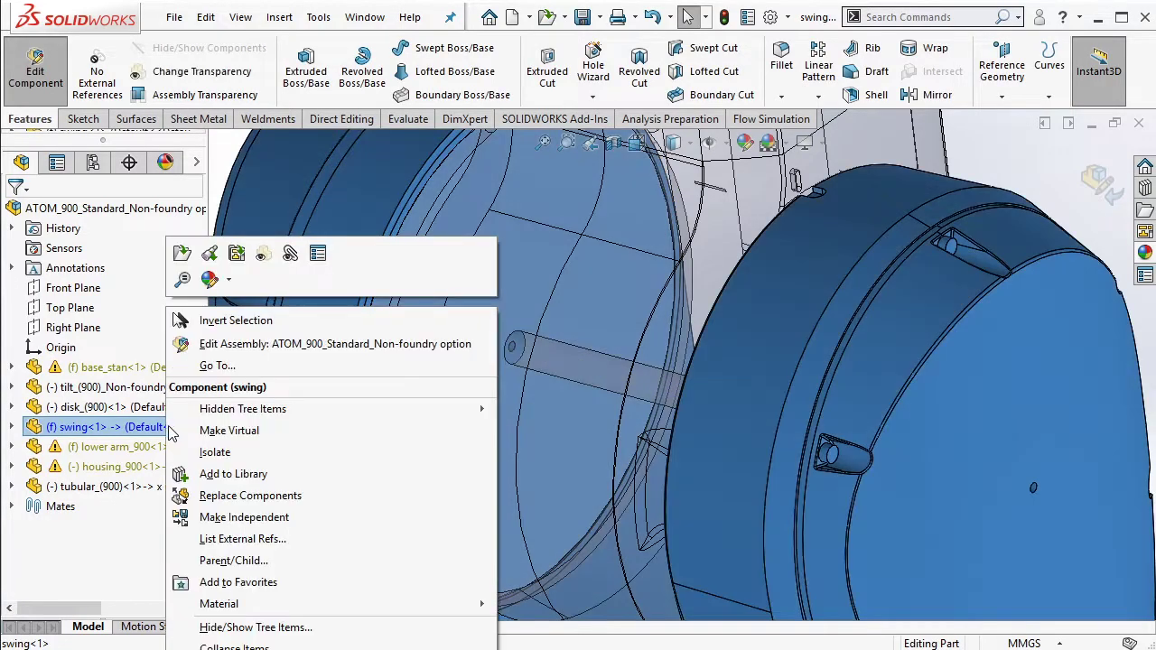
click(226, 539)
Break all of the swing's external references and return to assembly editing
click(351, 471)
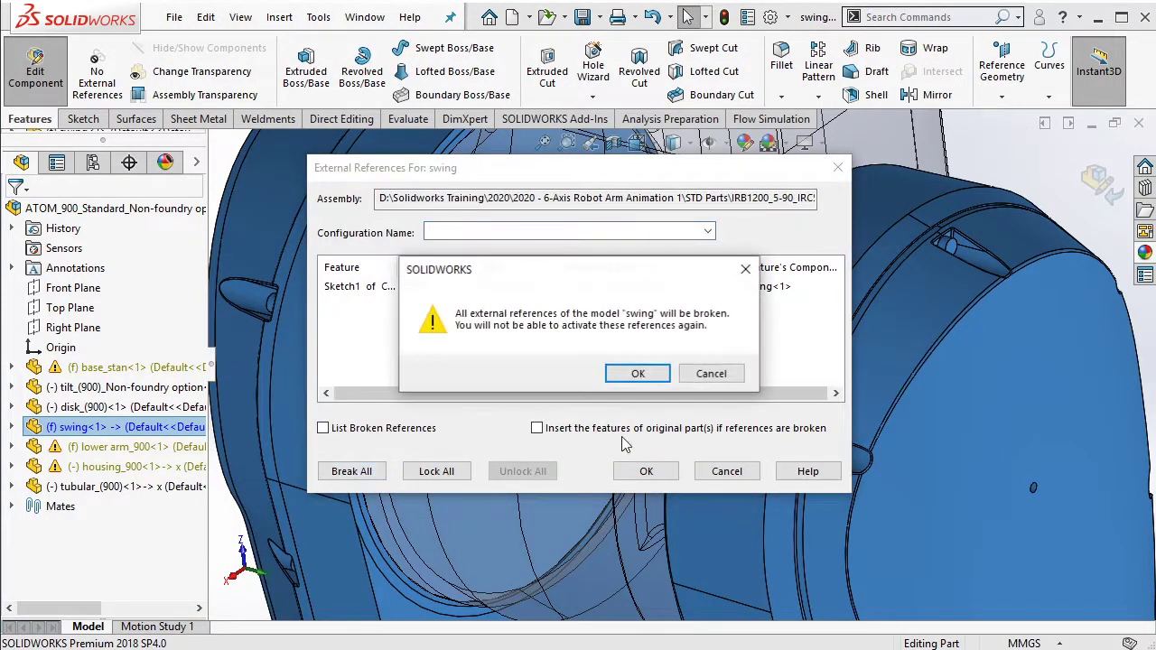
click(638, 374)
click(646, 471)
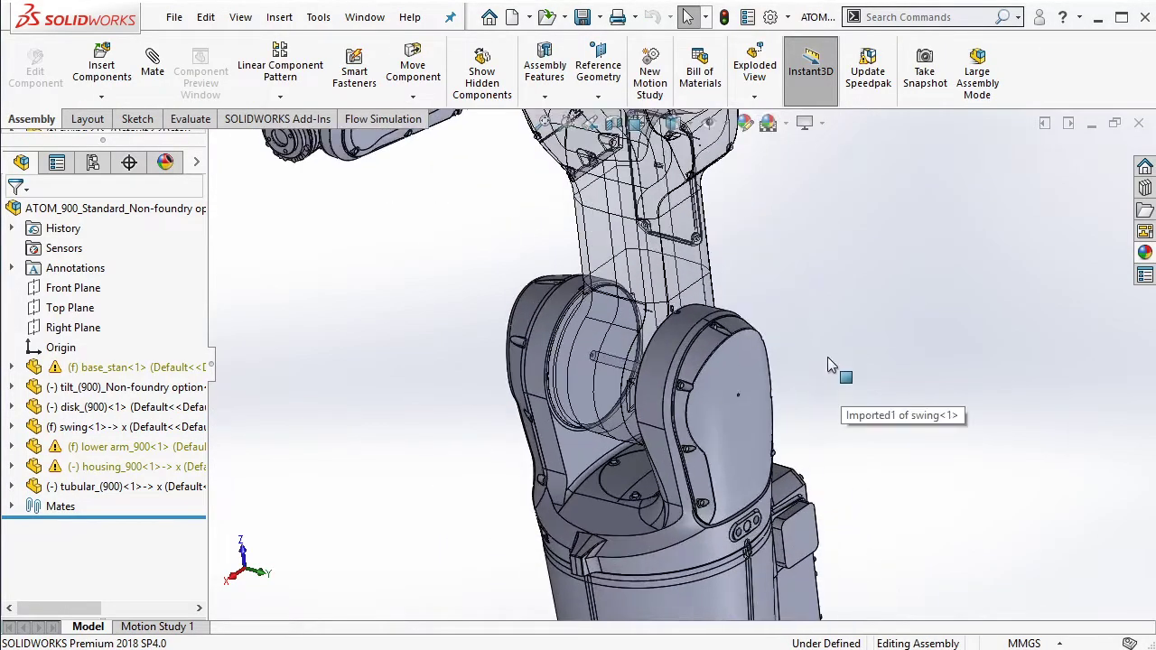
Make the lower arm transparent, zoomed in on its joint with the swing
click(673, 271)
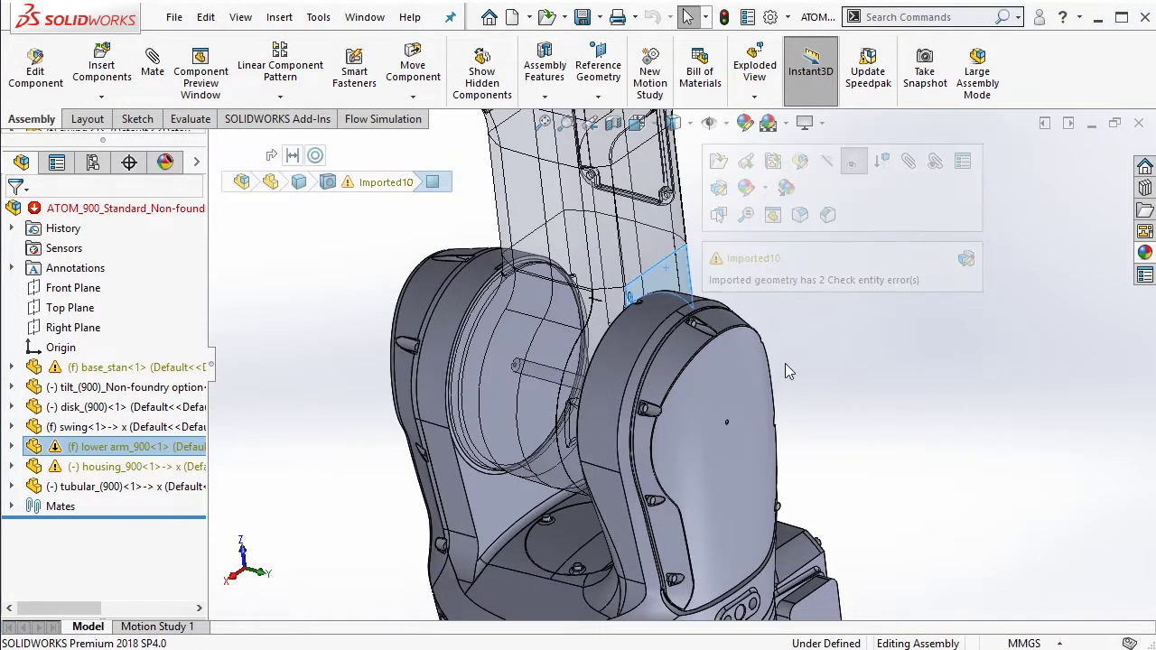
click(684, 298)
click(865, 160)
middle_drag(871, 293, 671, 271)
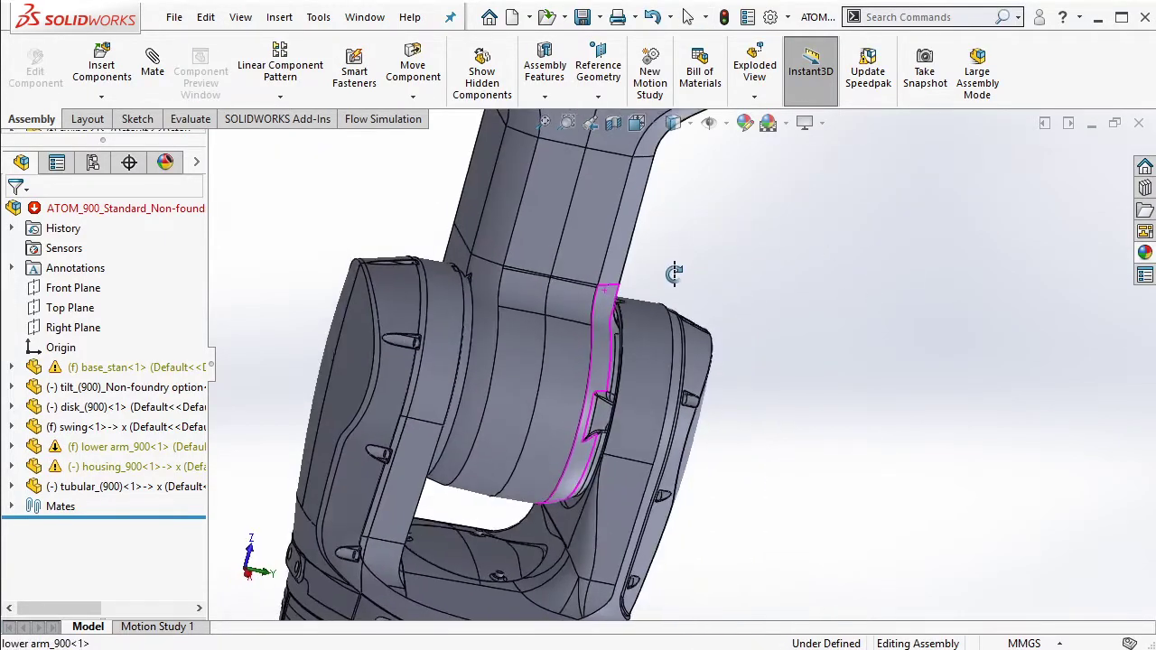
scroll(505, 340, down, 5)
scroll(509, 273, down, 3)
scroll(509, 272, up, 6)
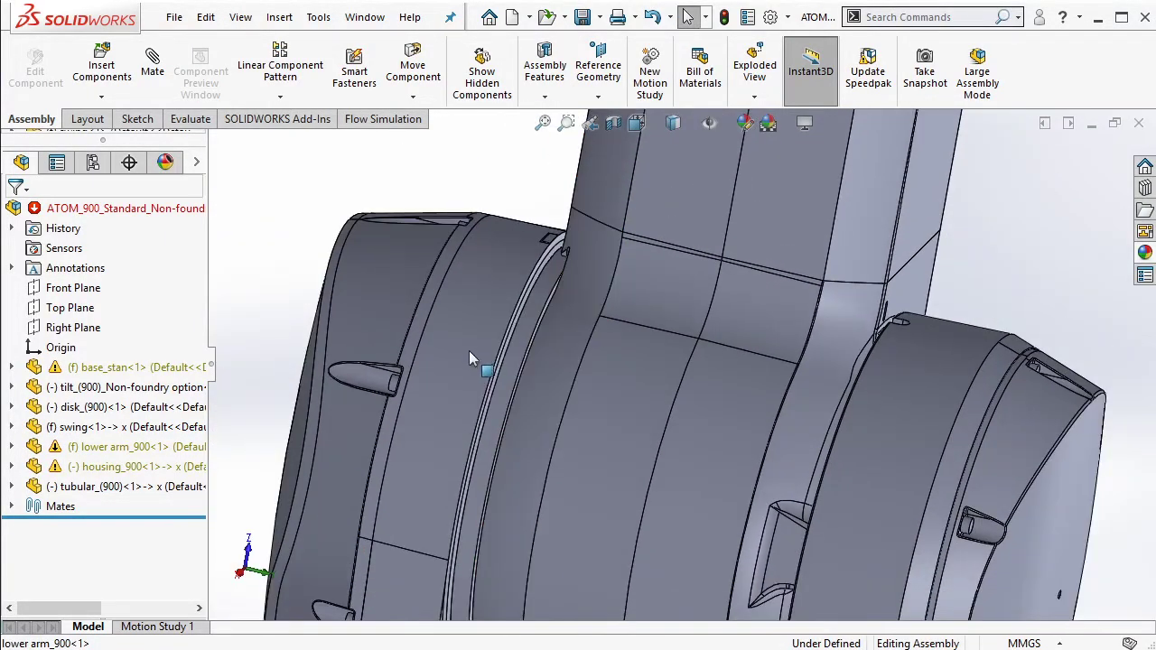
click(468, 349)
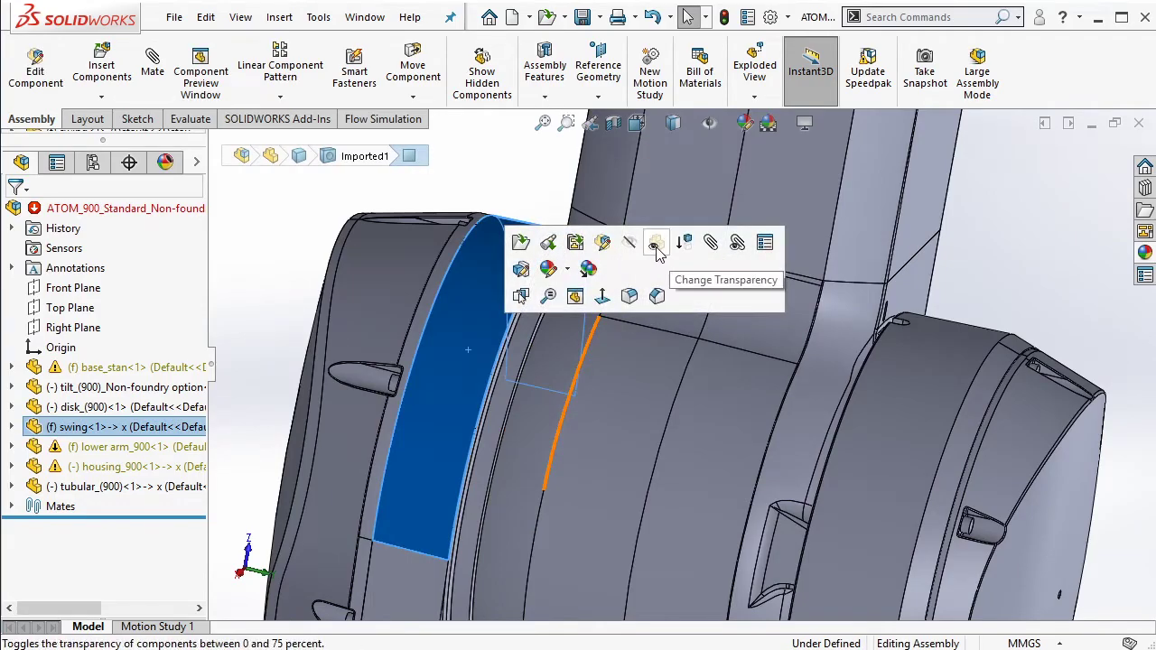
click(656, 251)
Set lower arm_900 to Float and select its circular end face
middle_drag(657, 251, 671, 349)
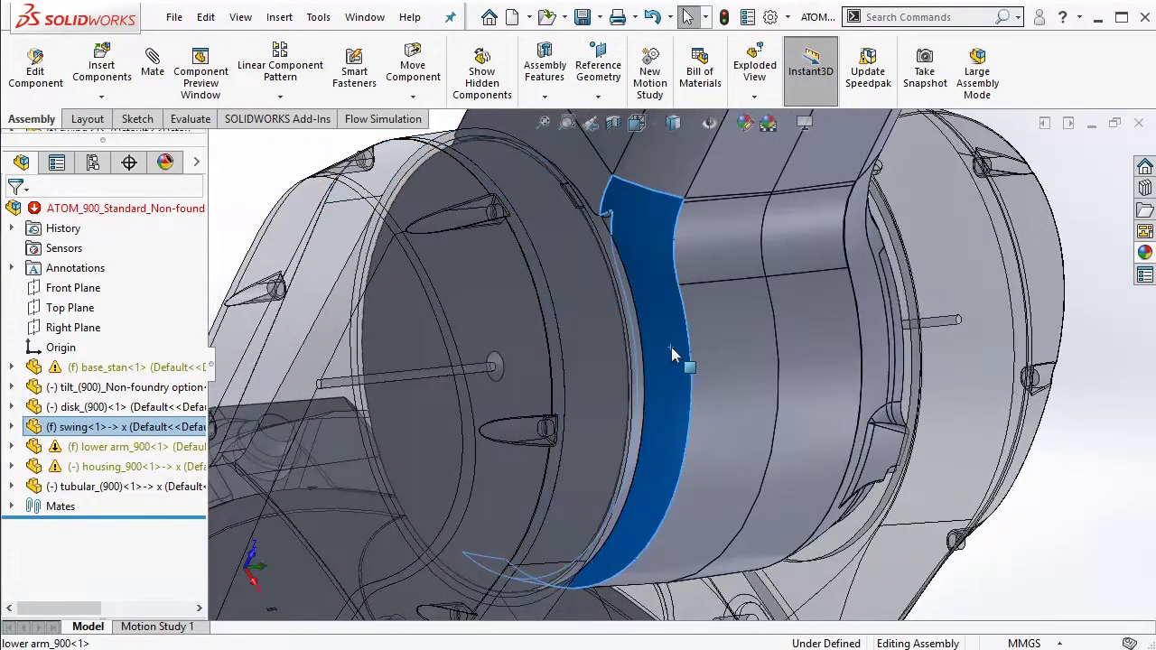
right_click(671, 352)
click(716, 210)
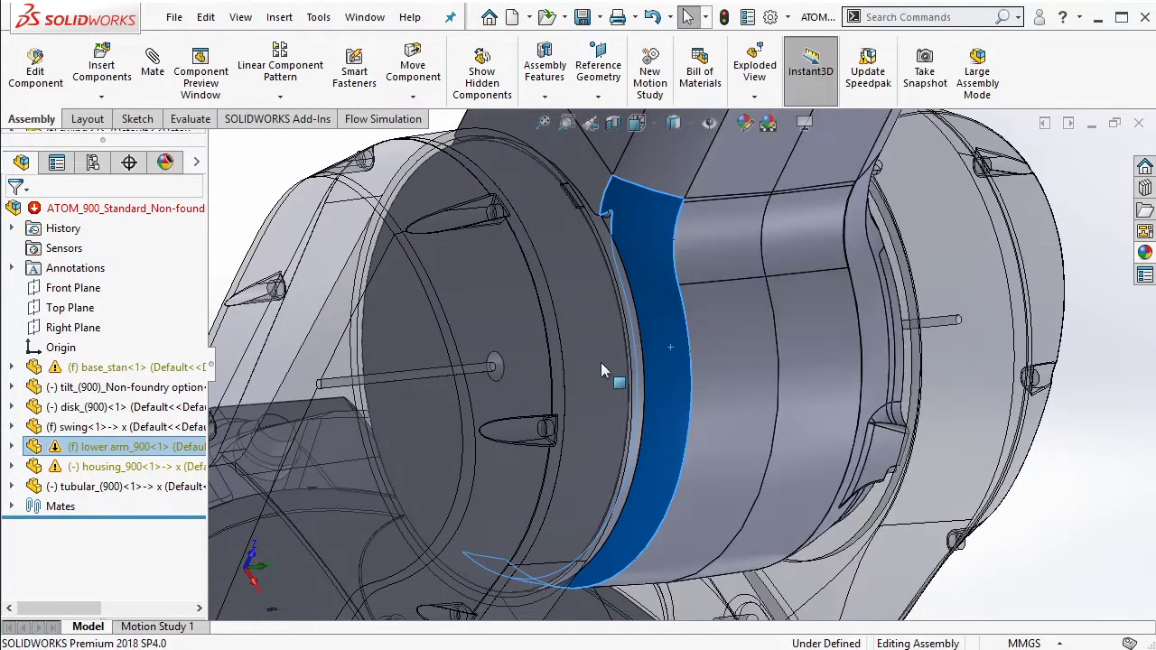
click(558, 294)
click(558, 294)
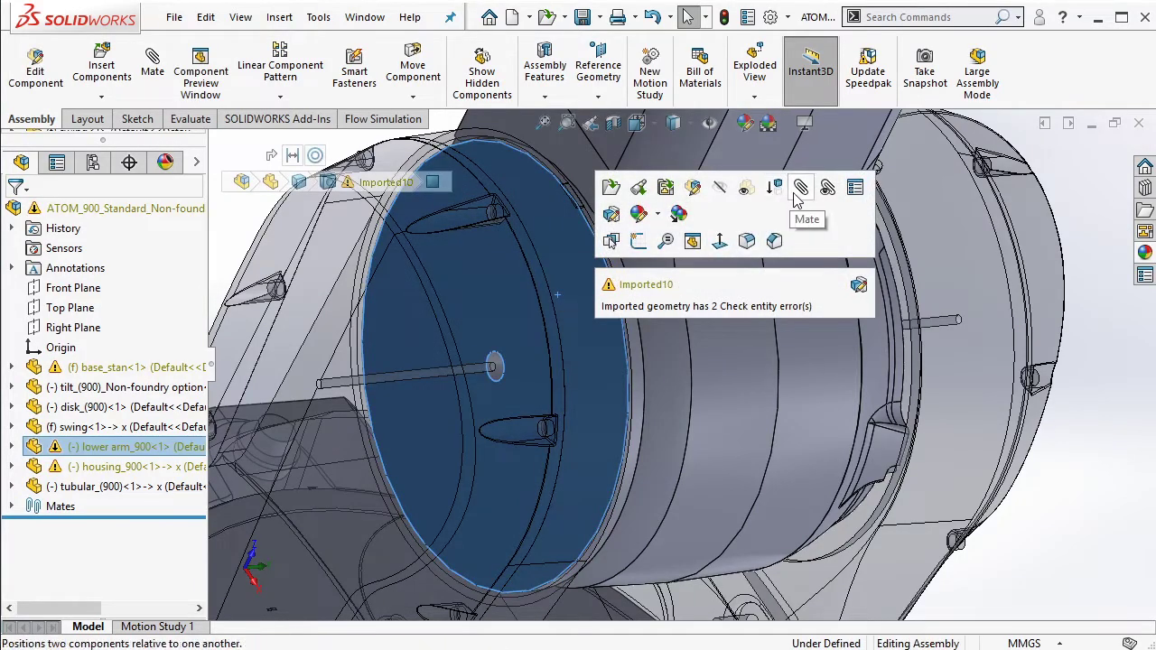
Add a 1.00mm Distance mate between the lower arm face and the swing face
click(528, 263)
mouse_move(528, 263)
middle_down()
mouse_move(598, 181)
mouse_move(602, 217)
middle_up()
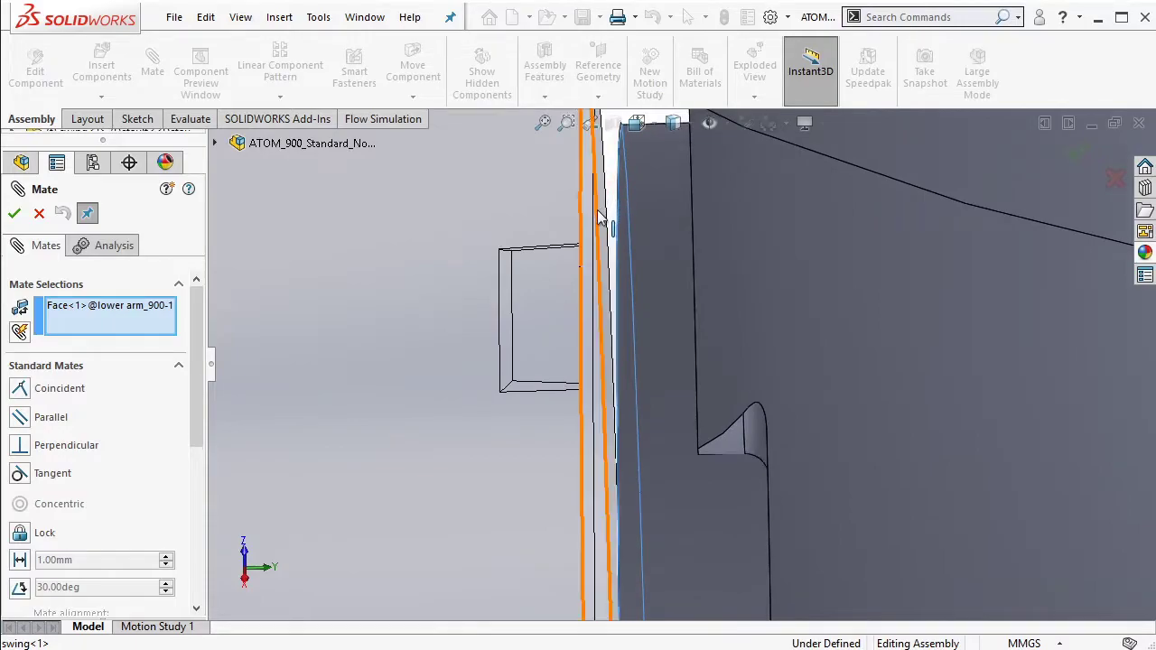
click(603, 222)
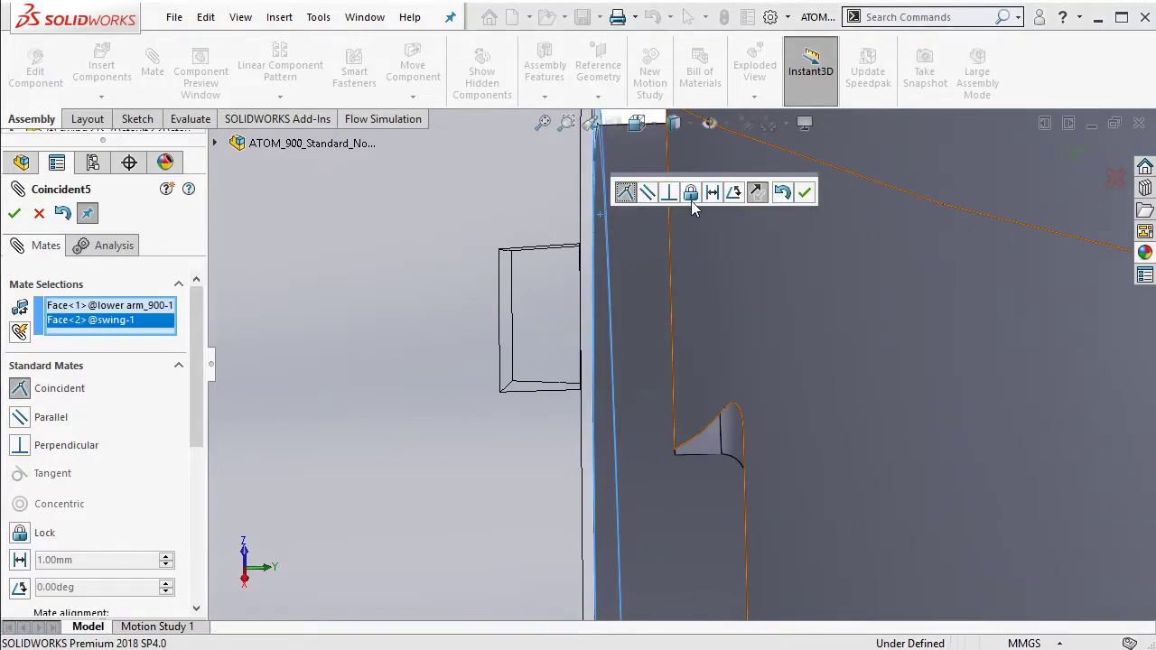
click(713, 192)
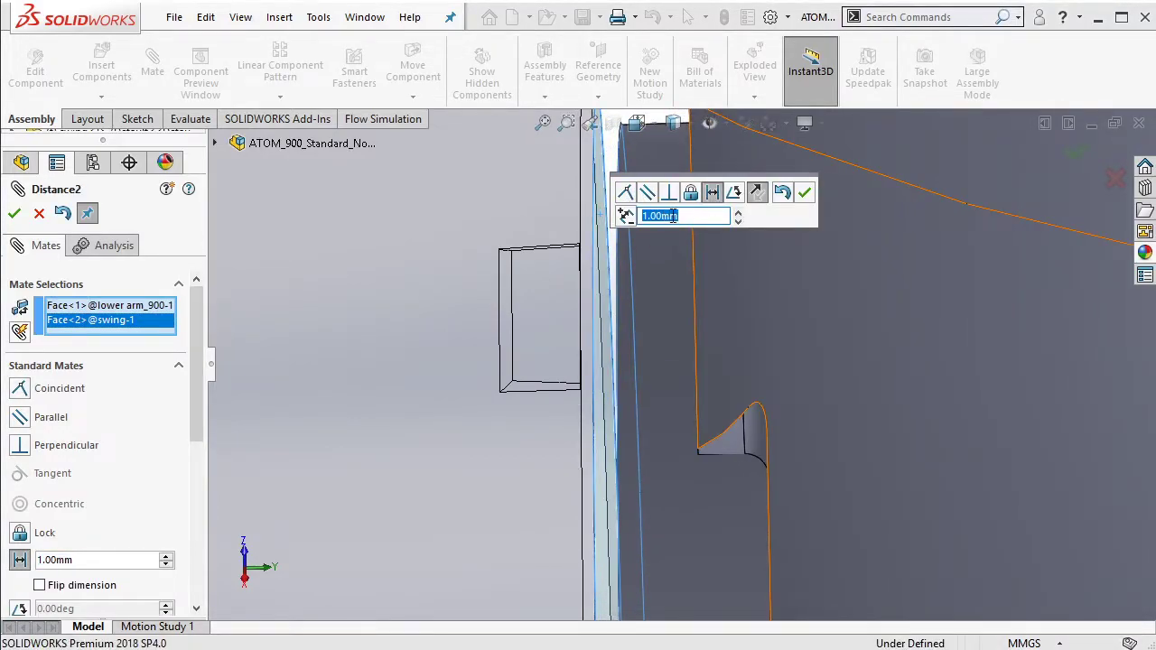
click(802, 193)
Mate the lower arm hole concentric with the swing's pin, then make the arm opaque
middle_drag(802, 338, 642, 466)
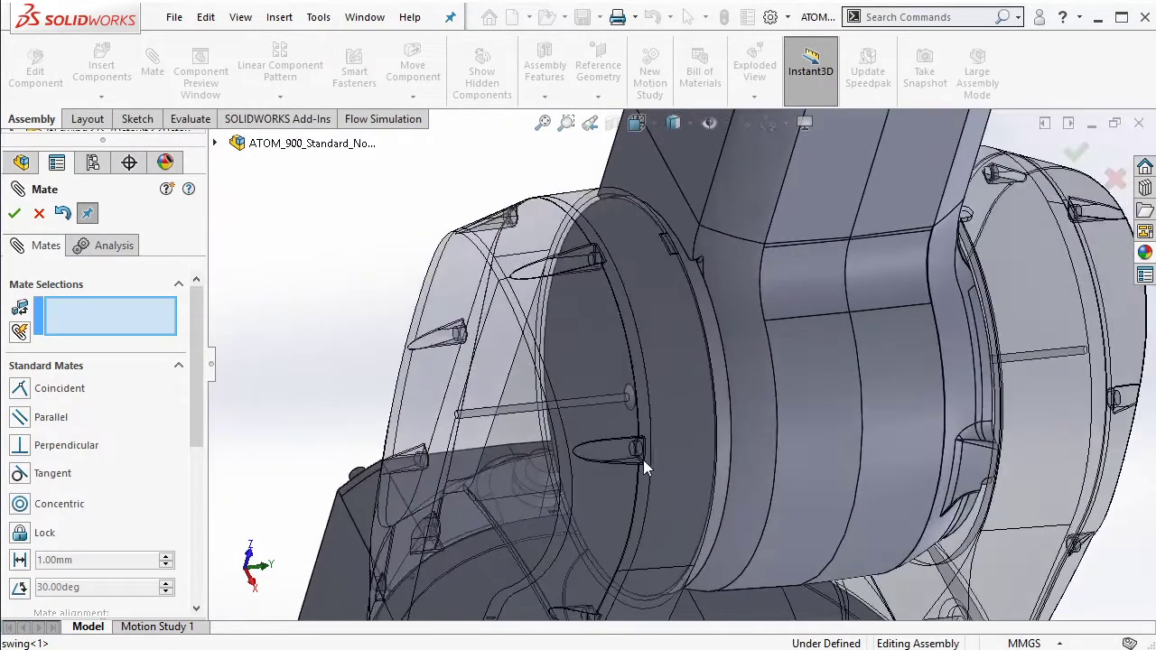
scroll(643, 460, down, 3)
click(612, 387)
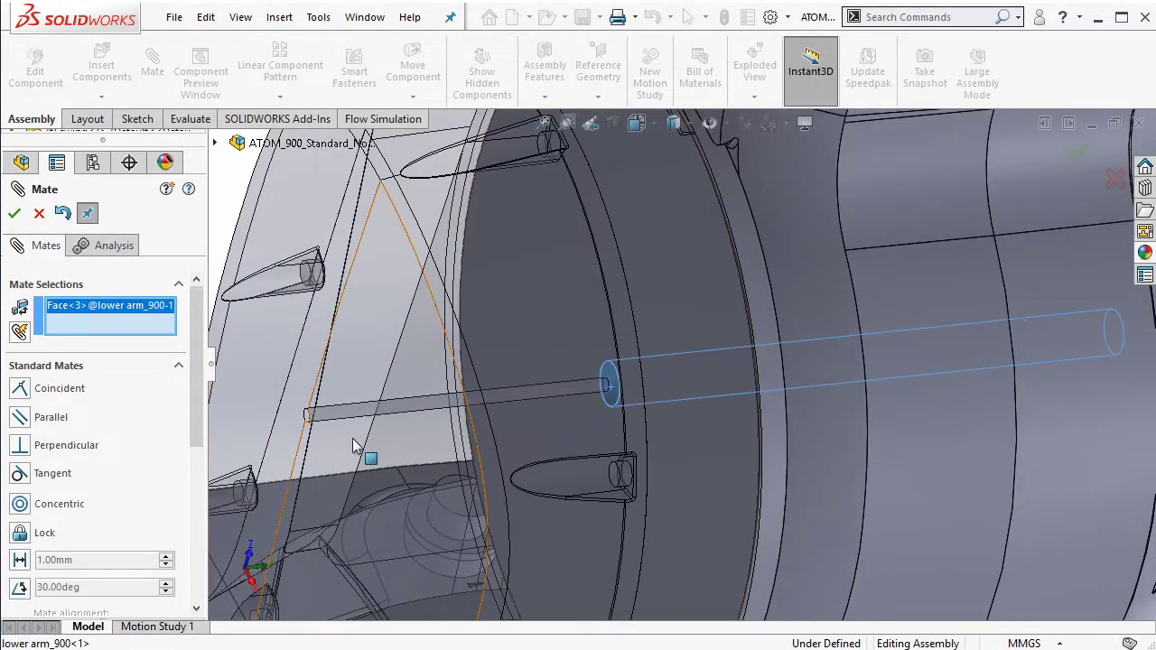
scroll(361, 441, down, 3)
click(343, 388)
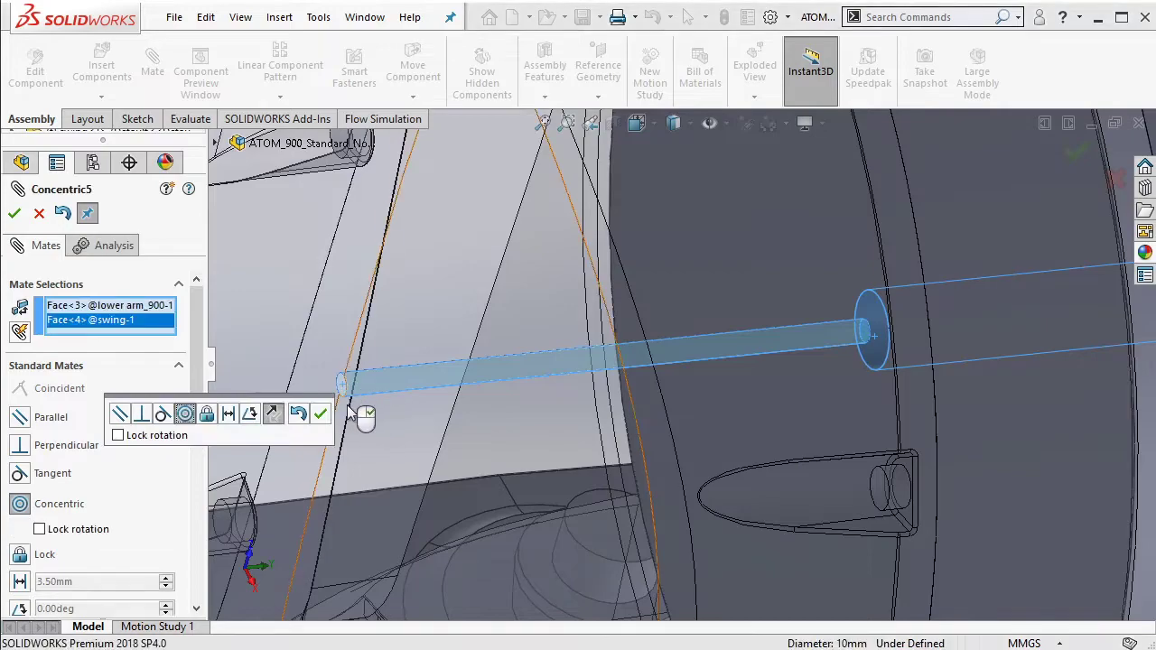
click(314, 414)
click(14, 214)
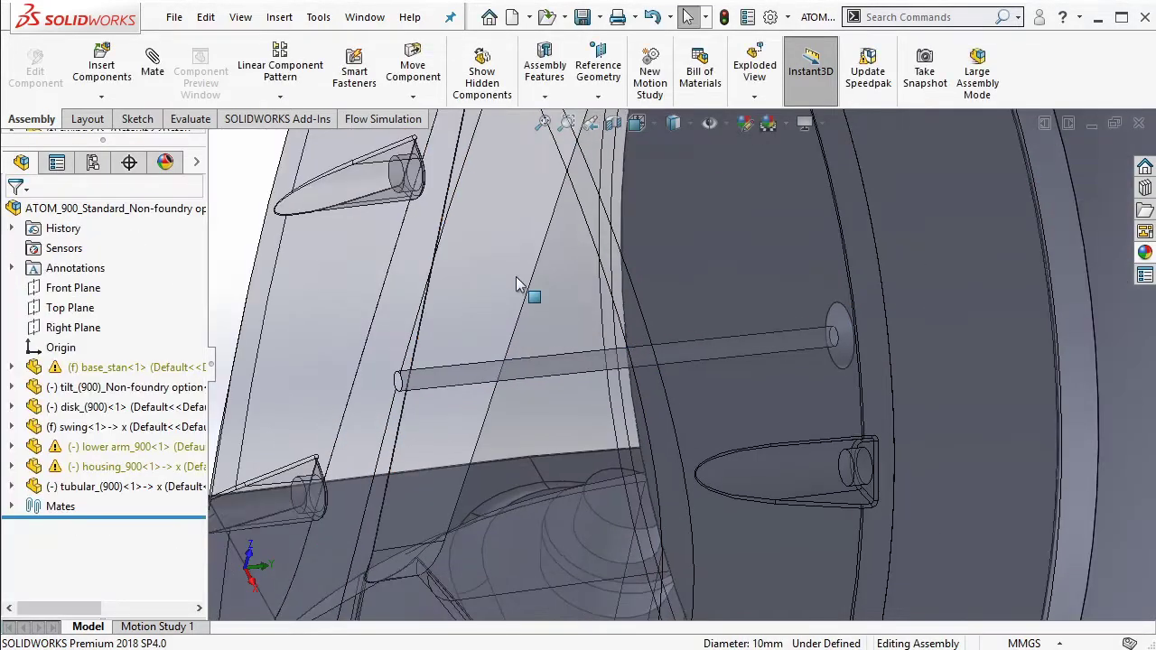
click(529, 297)
click(702, 165)
Zoom to the whole robot and drag the lower arm around its joint
key(ctrl+shift+z)
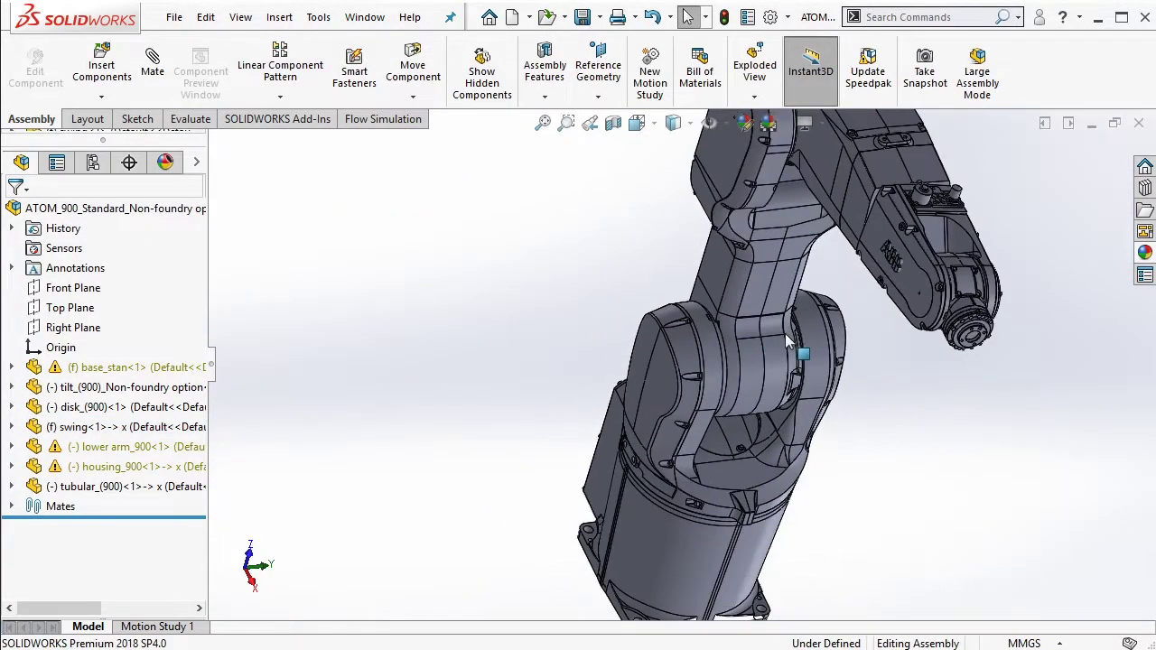
click(786, 314)
mouse_move(786, 313)
mouse_down()
mouse_move(715, 271)
mouse_move(791, 333)
mouse_move(805, 245)
mouse_move(882, 345)
mouse_move(906, 291)
mouse_move(903, 374)
mouse_move(961, 326)
mouse_up()
scroll(903, 375, down, 3)
scroll(903, 374, down, 2)
key(Escape)
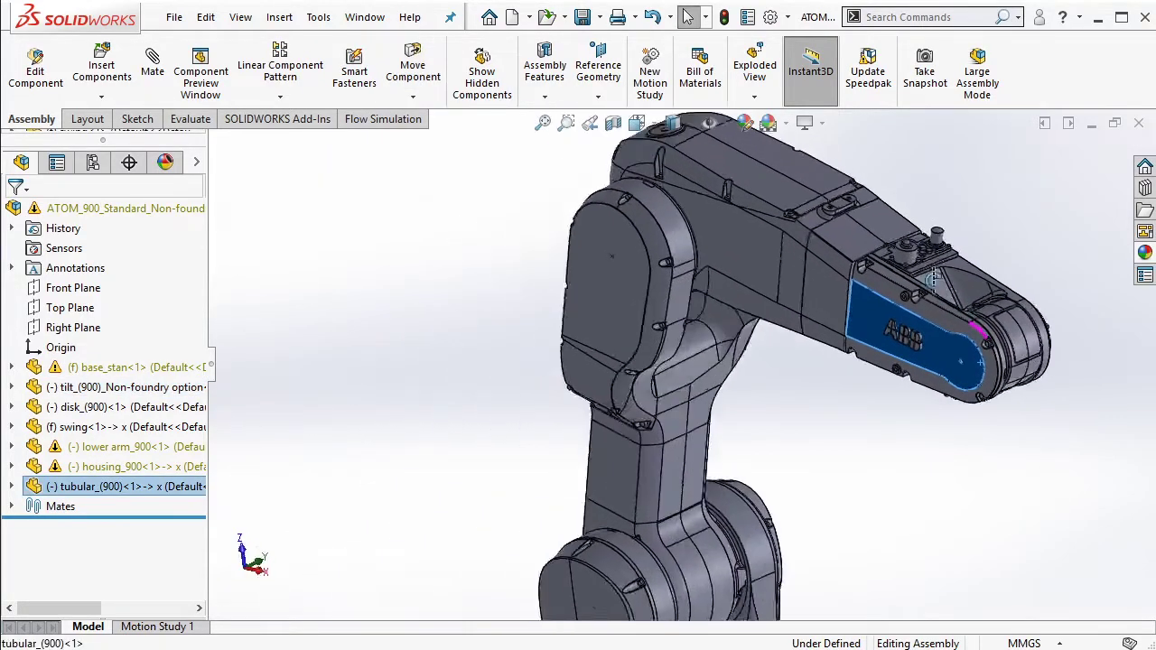
Swing the arm into a new pose, then view the robot base
drag(1000, 341, 1005, 379)
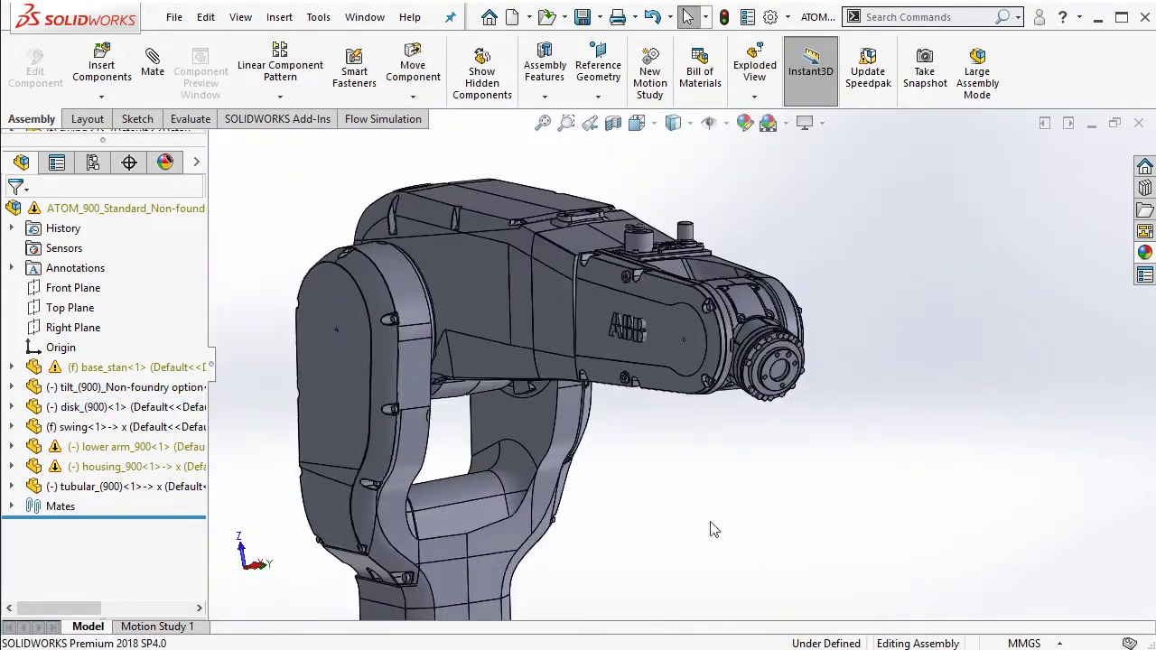
scroll(713, 530, up, 3)
middle_drag(507, 541, 644, 527)
scroll(655, 489, down, 5)
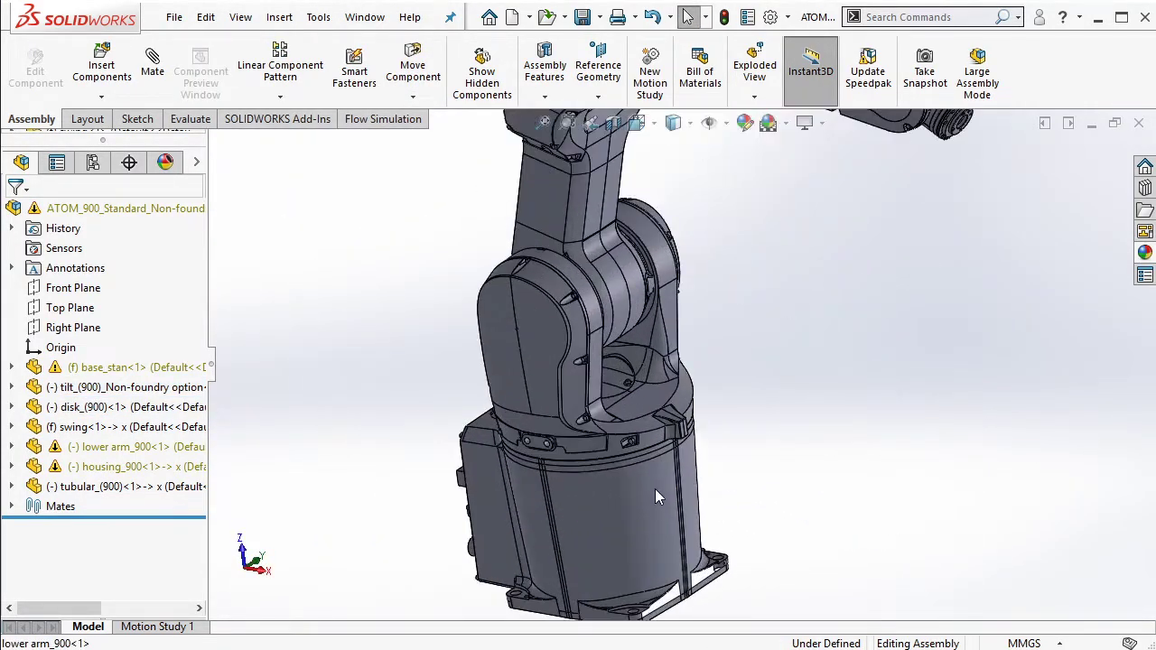
scroll(644, 372, down, 3)
scroll(643, 369, down, 2)
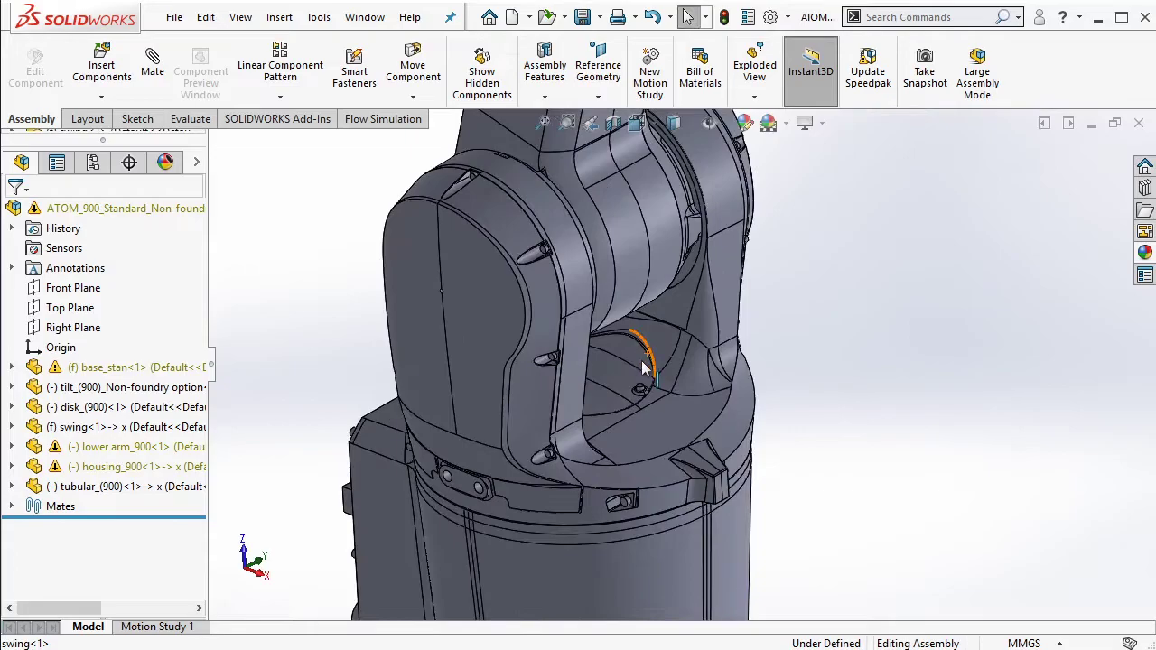
scroll(651, 430, up, 3)
scroll(650, 454, down, 5)
Make the swing transparent, edit base_stan in place, and sketch on its top face
click(663, 504)
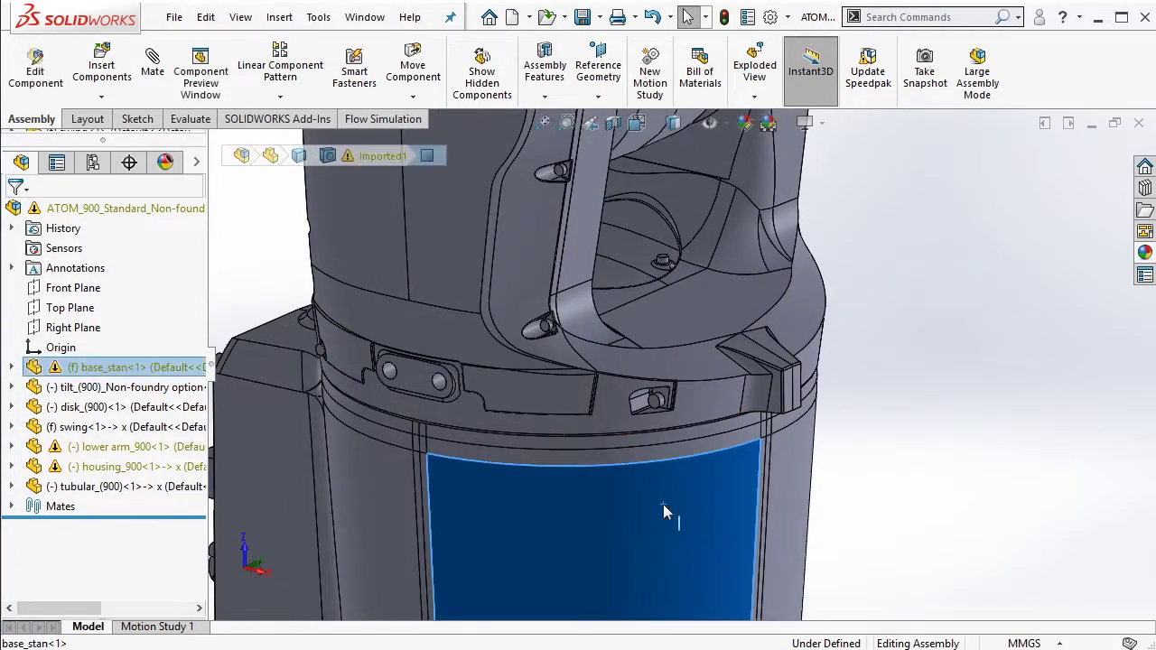
click(683, 330)
click(799, 221)
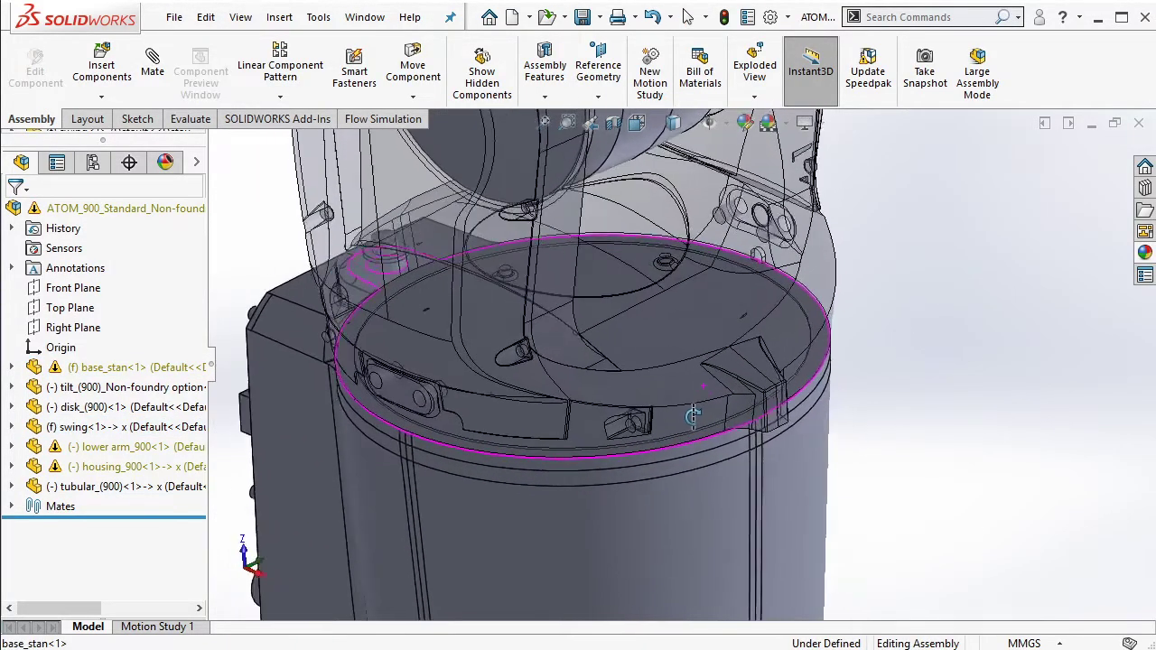
click(615, 458)
click(636, 262)
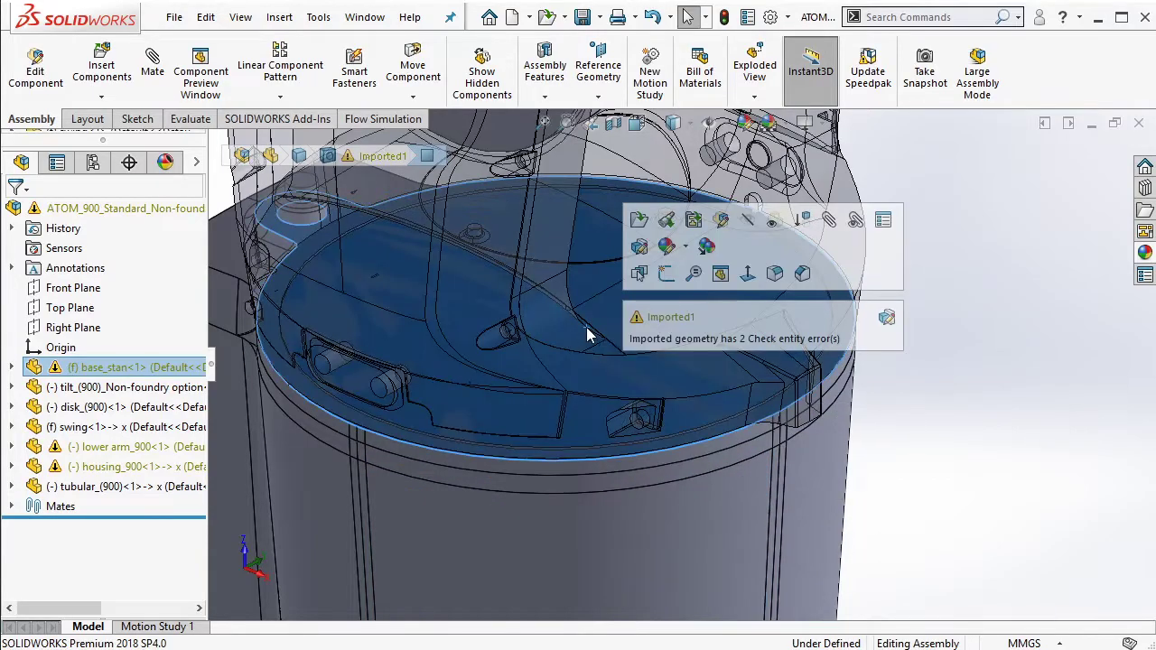
click(720, 274)
click(687, 330)
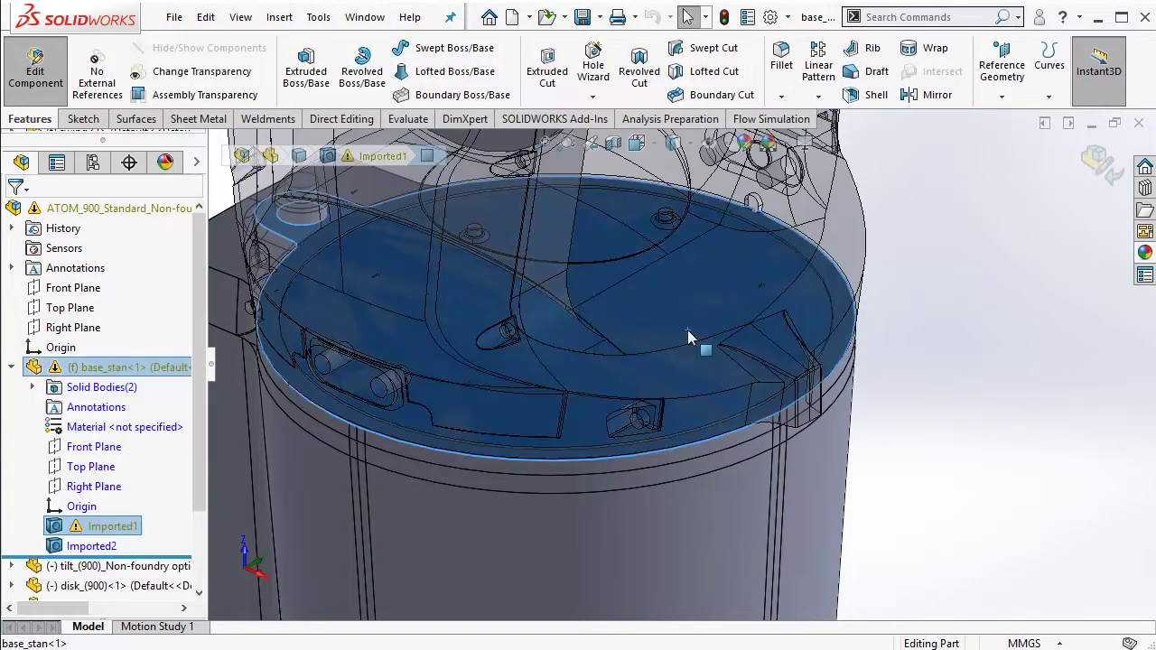
click(764, 277)
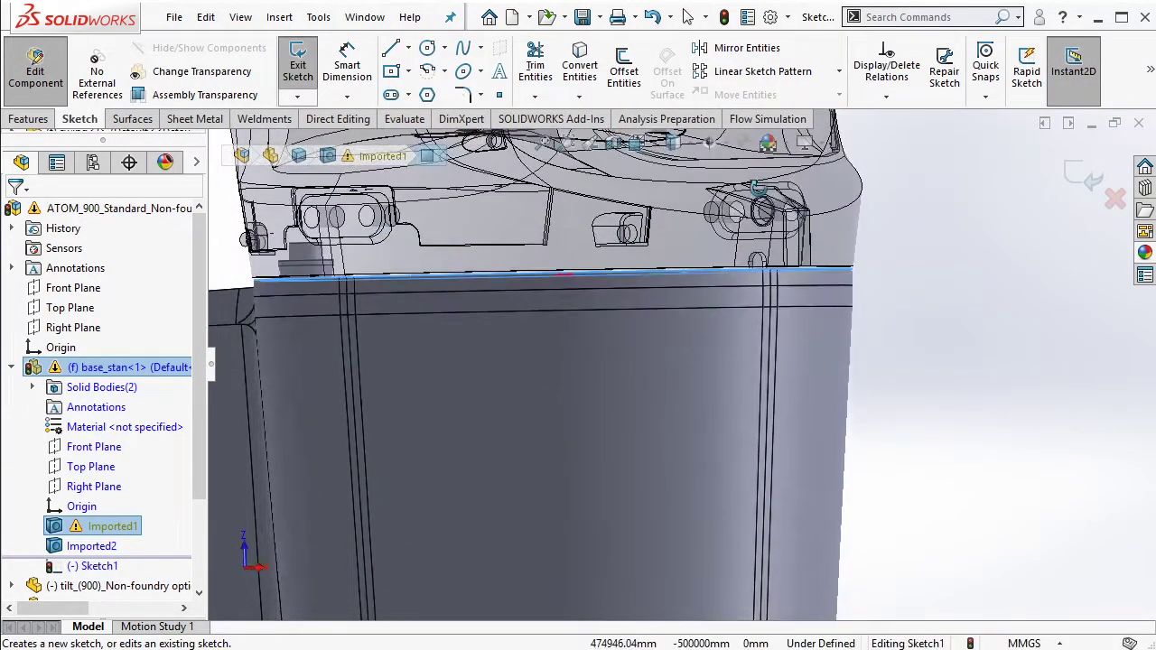
Convert the base's 220mm rim into the sketch as a construction circle
scroll(345, 301, down, 3)
scroll(406, 280, down, 2)
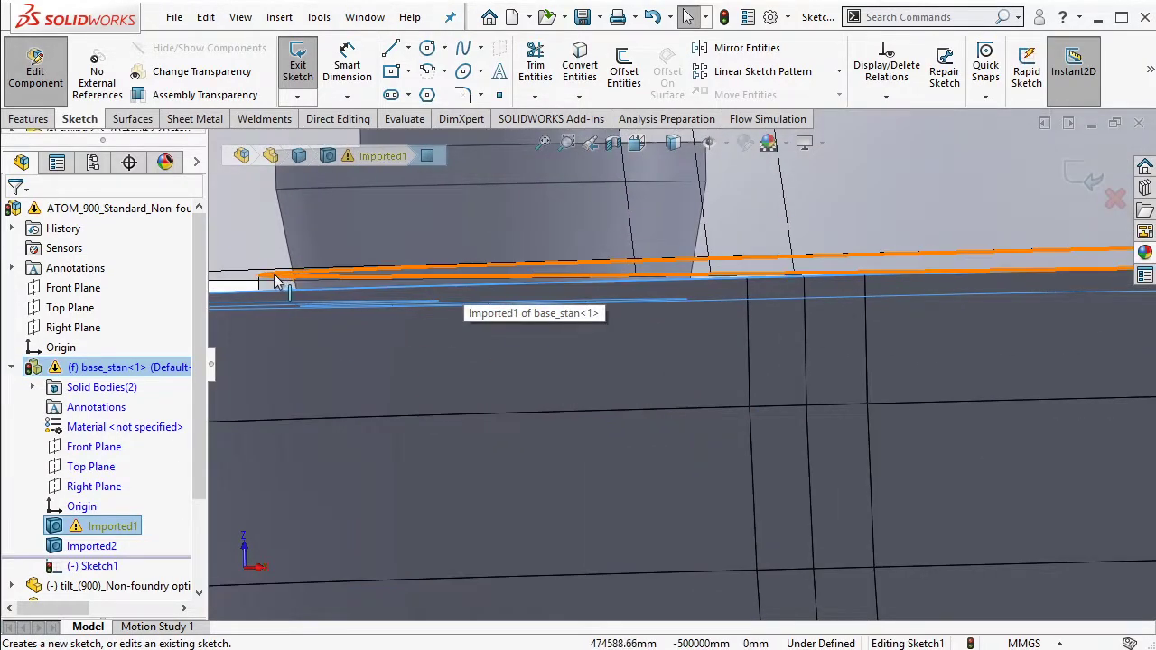
middle_drag(277, 280, 826, 388)
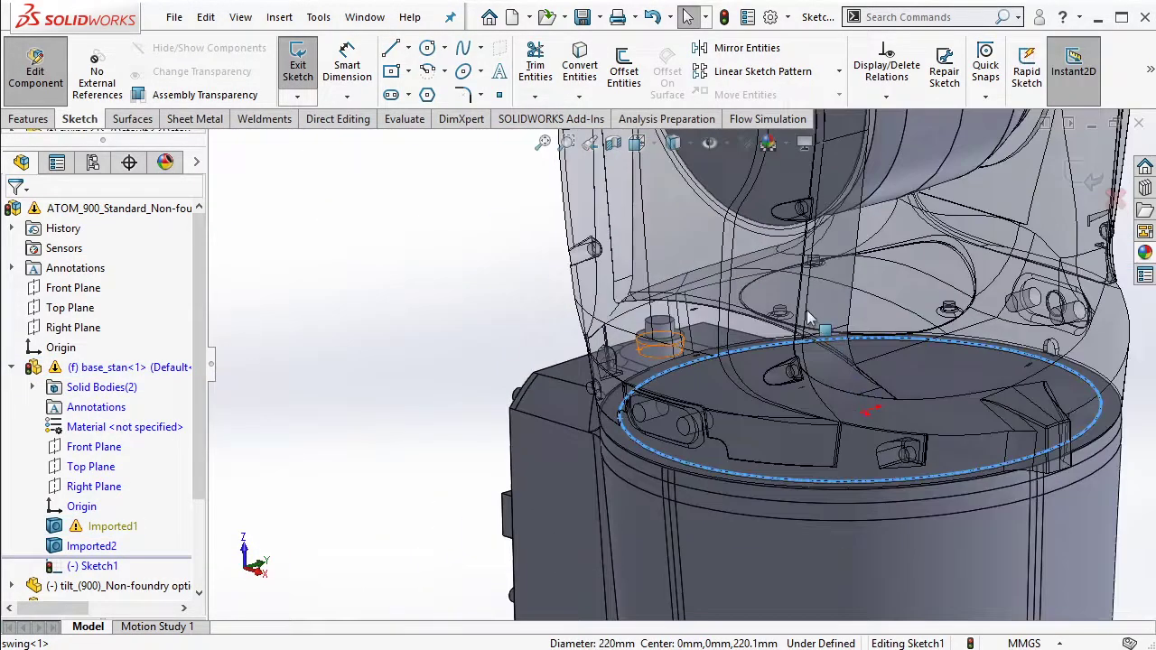
click(580, 65)
click(630, 433)
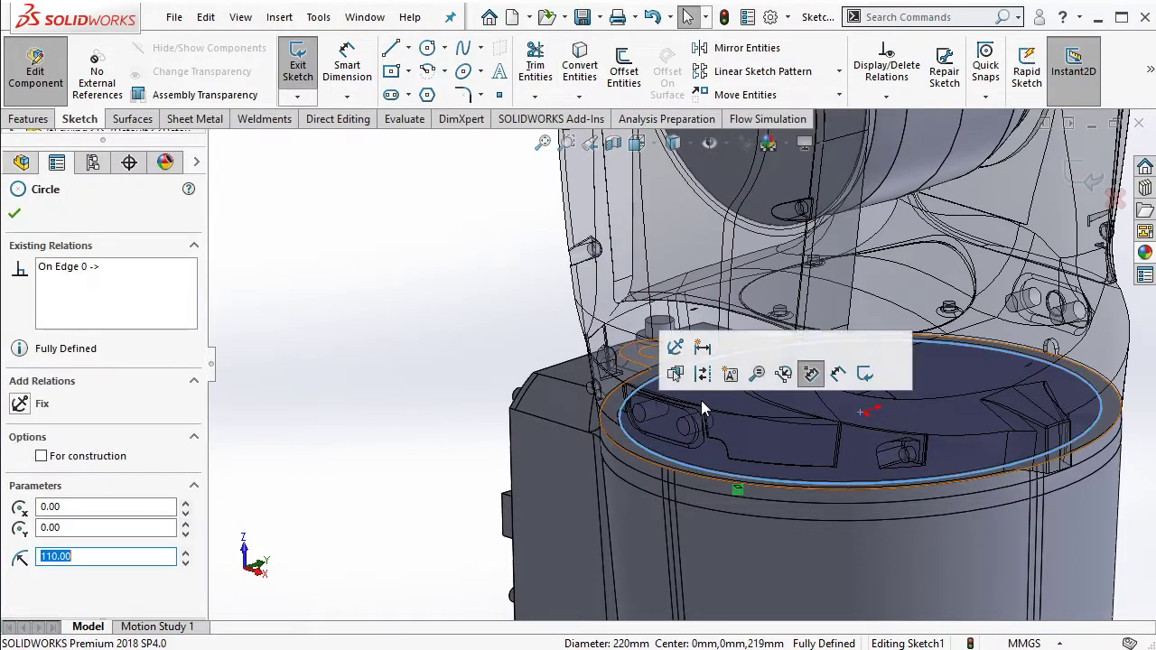
click(810, 374)
Draw a 10 mm circle centred on the base's top face
click(428, 48)
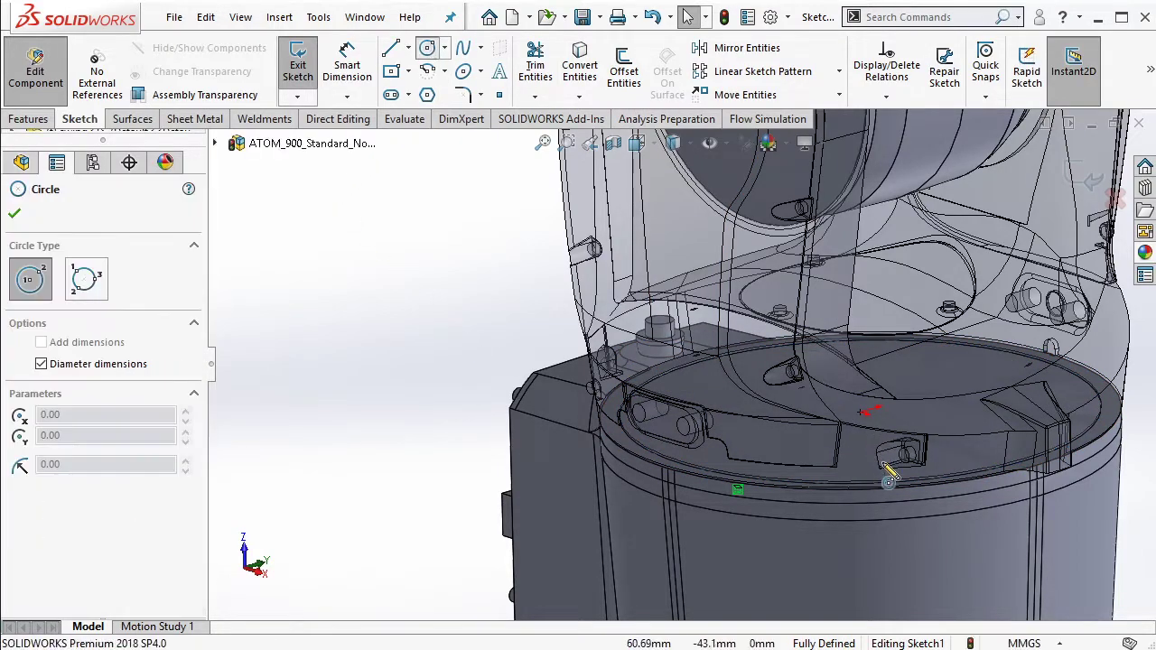
click(862, 413)
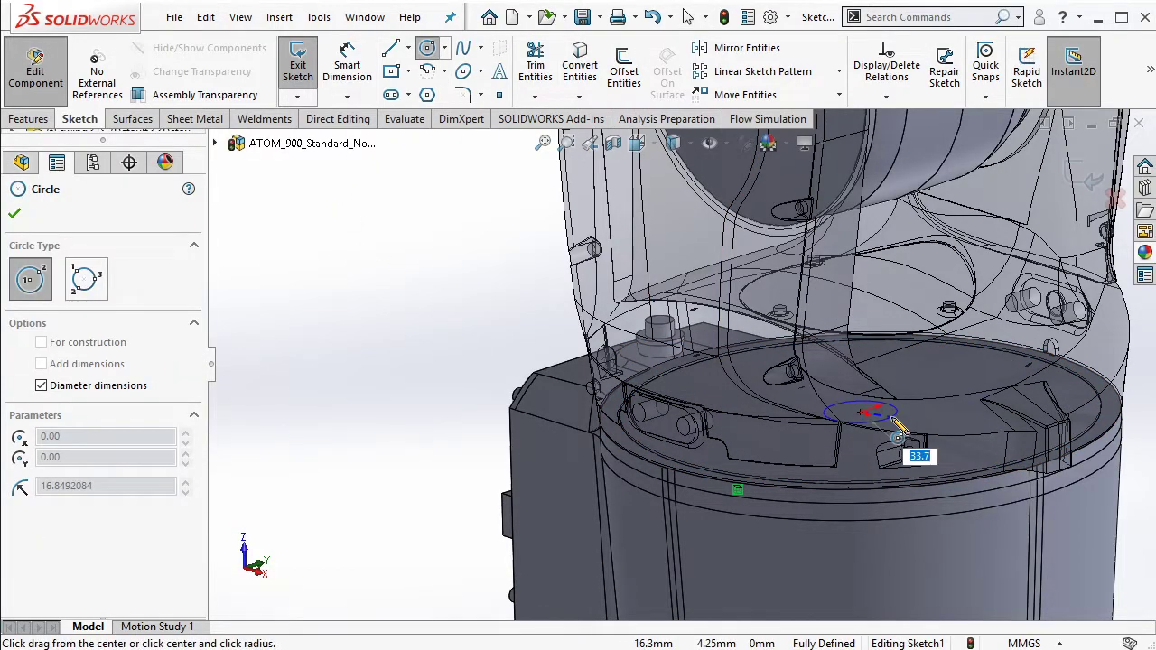
key(Return)
key(Escape)
middle_drag(892, 419, 939, 410)
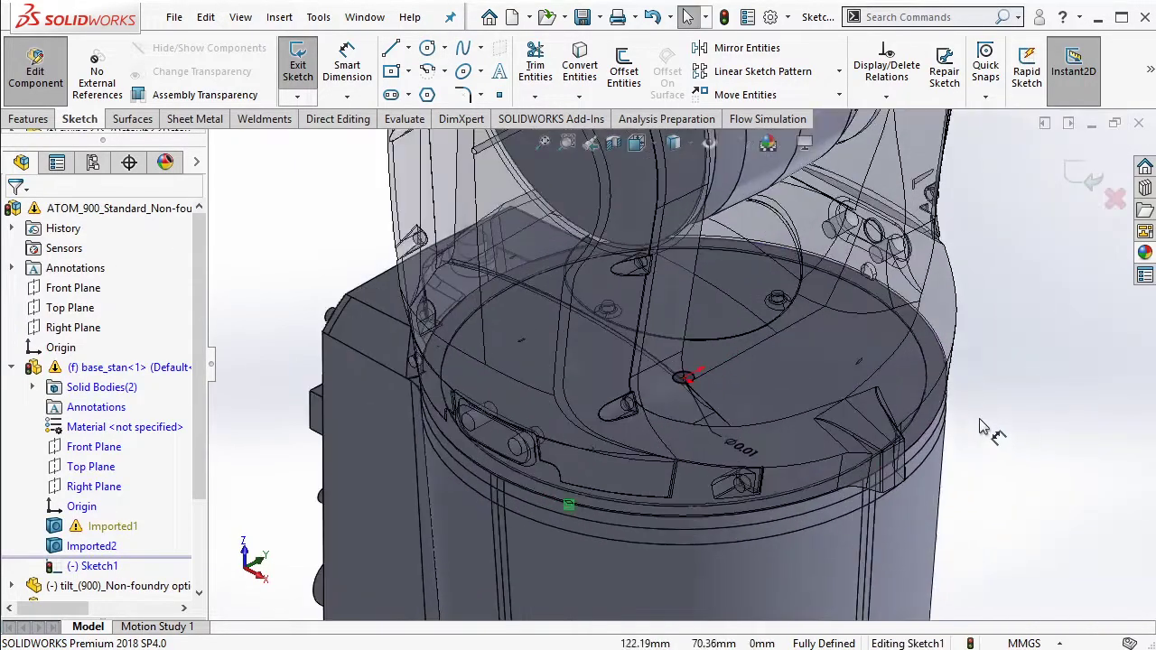
mouse_move(653, 418)
middle_down()
mouse_move(621, 379)
mouse_move(659, 371)
middle_up()
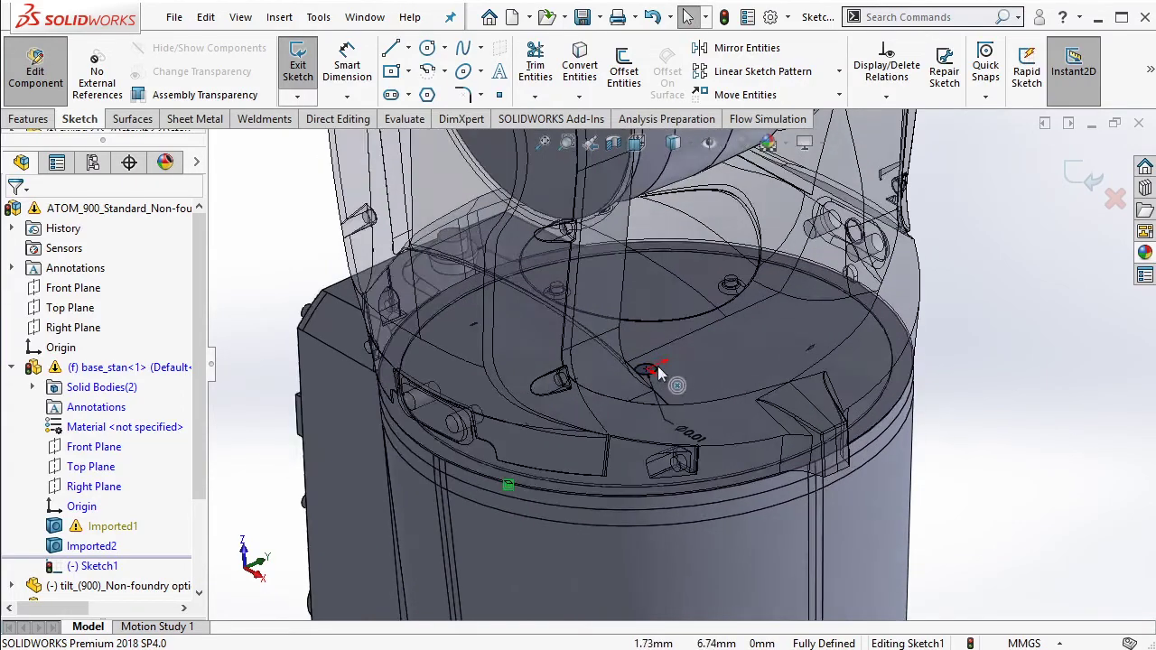
Zoom and orbit around the robot arm to inspect the base sketch circle and shoulder joint
scroll(664, 369, up, 5)
scroll(700, 347, down, 5)
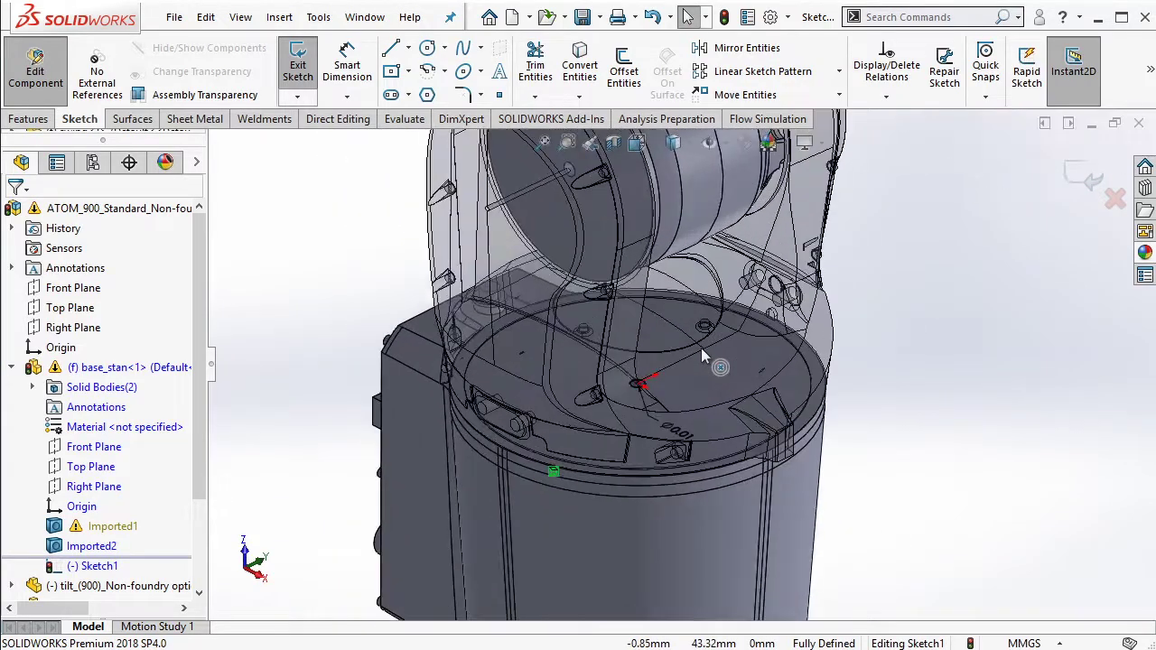
scroll(691, 389, down, 2)
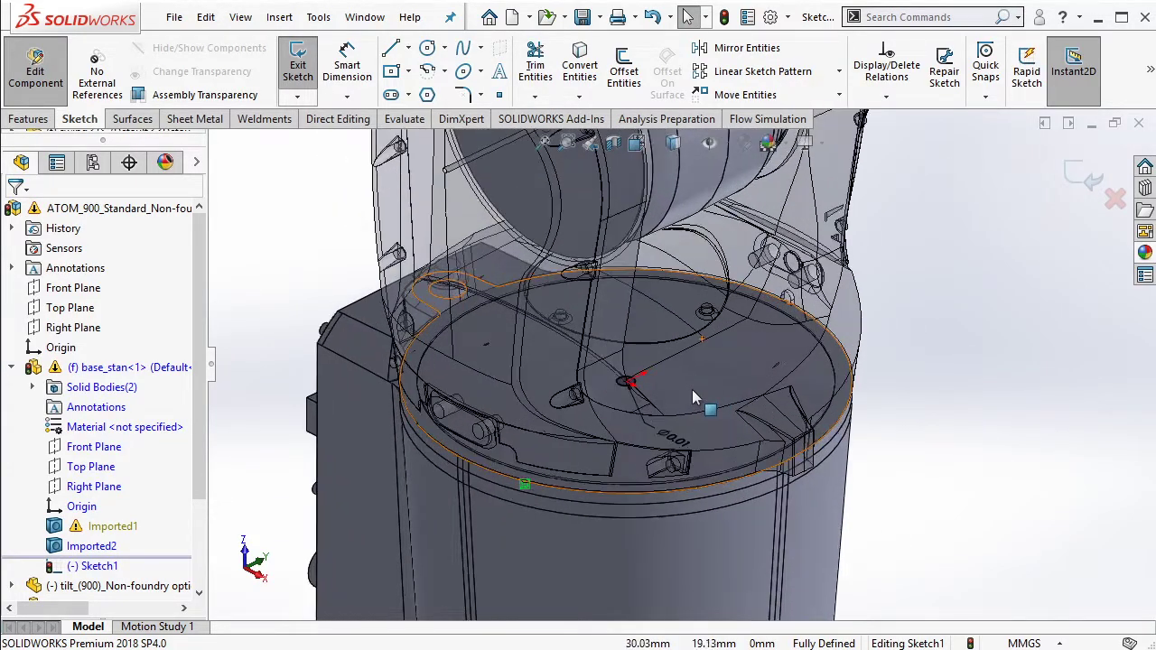
scroll(692, 389, up, 3)
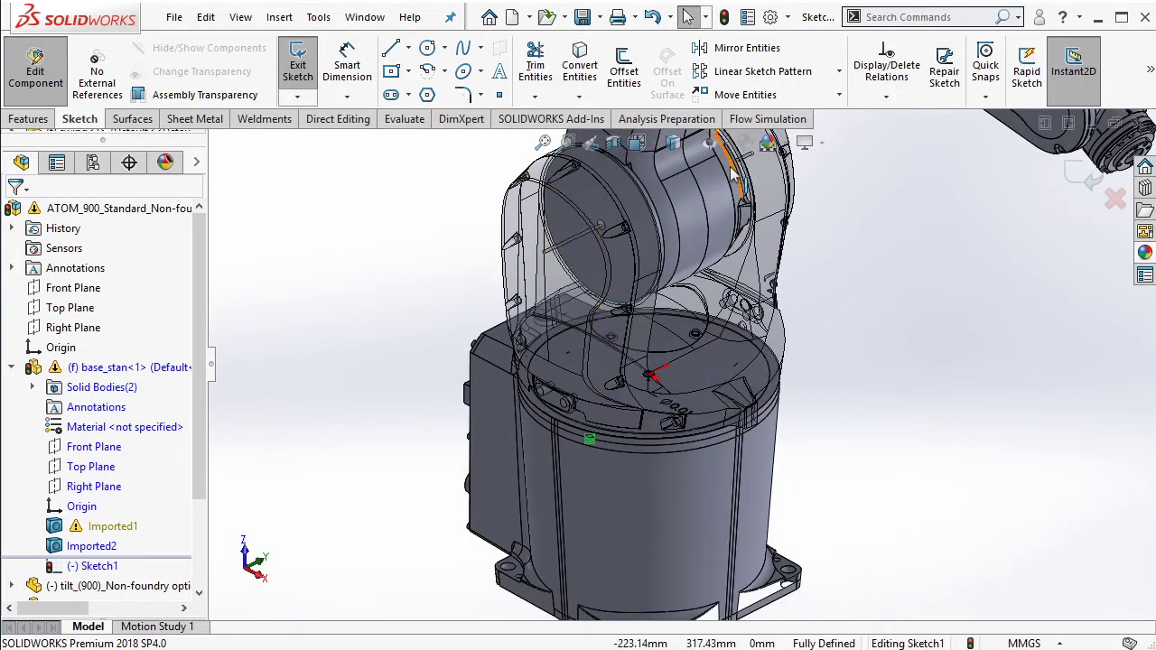
scroll(703, 212, up, 4)
scroll(677, 382, down, 3)
scroll(677, 382, down, 1)
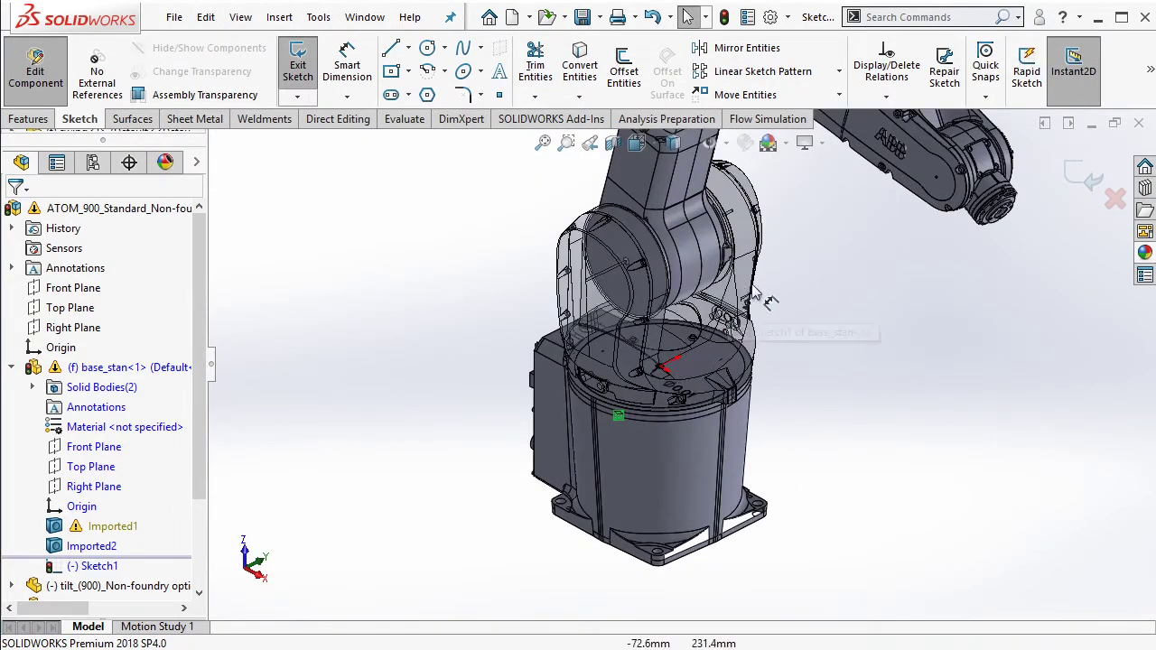
scroll(709, 284, down, 1)
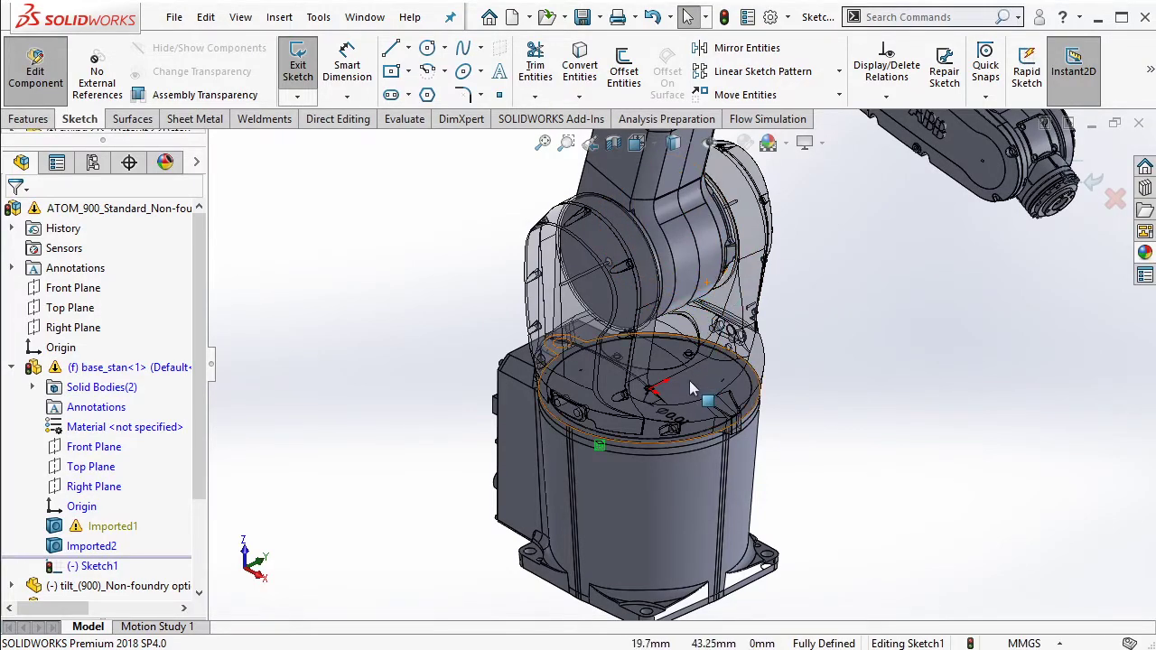
scroll(690, 389, down, 2)
scroll(678, 375, up, 2)
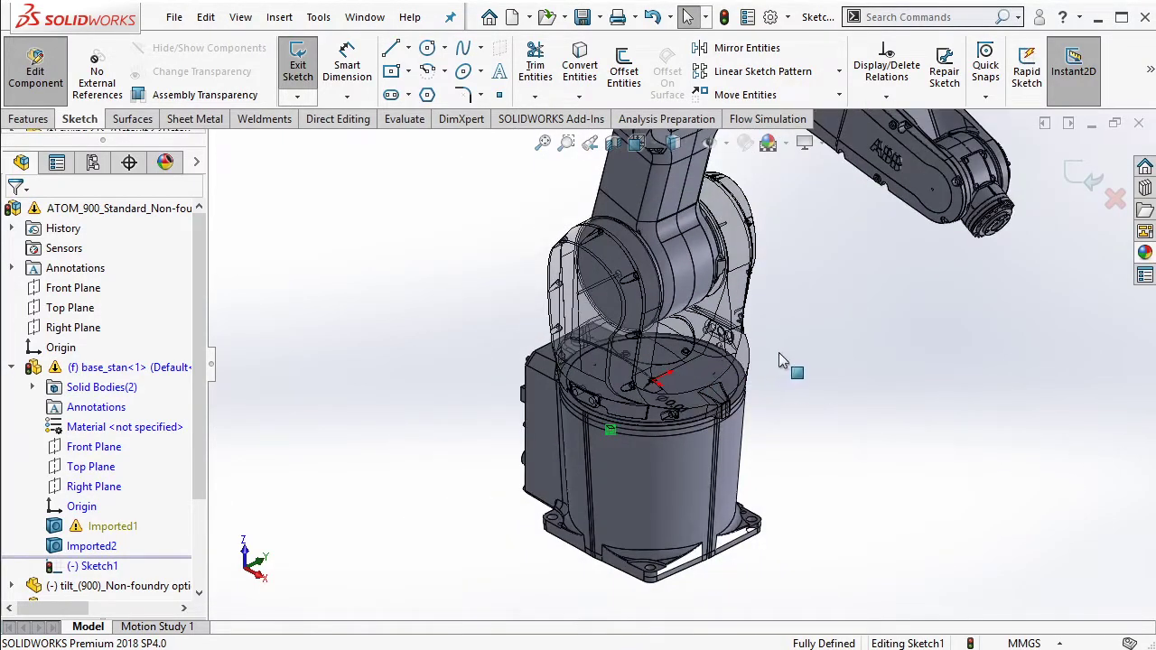
scroll(746, 411, down, 1)
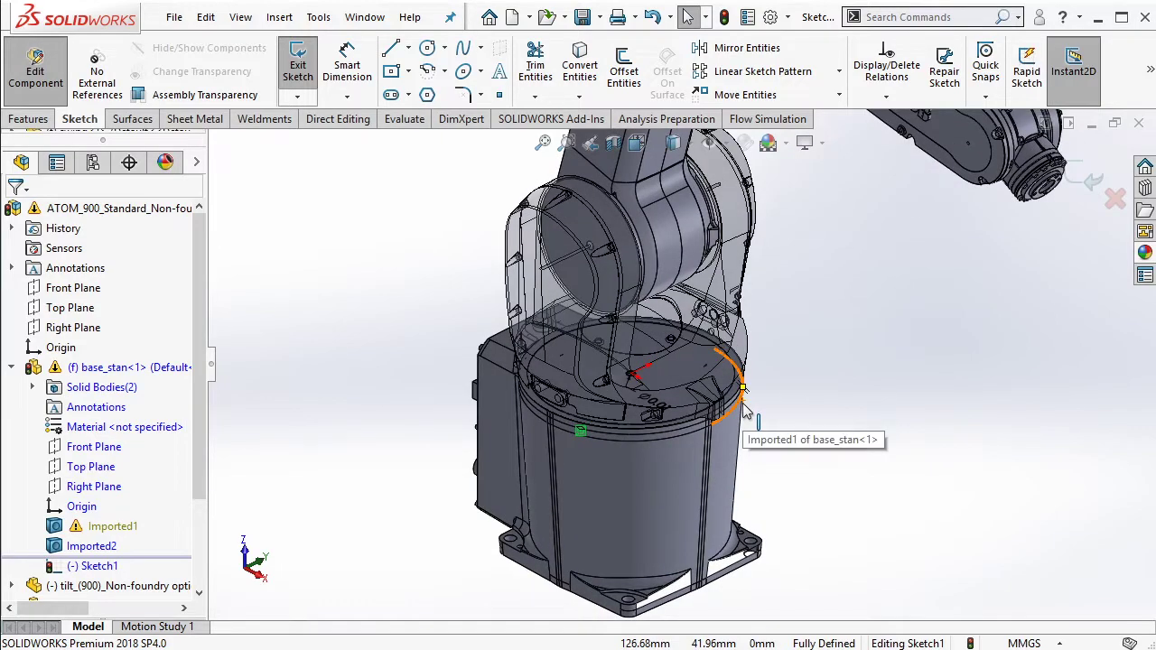
scroll(700, 236, up, 2)
scroll(723, 226, up, 1)
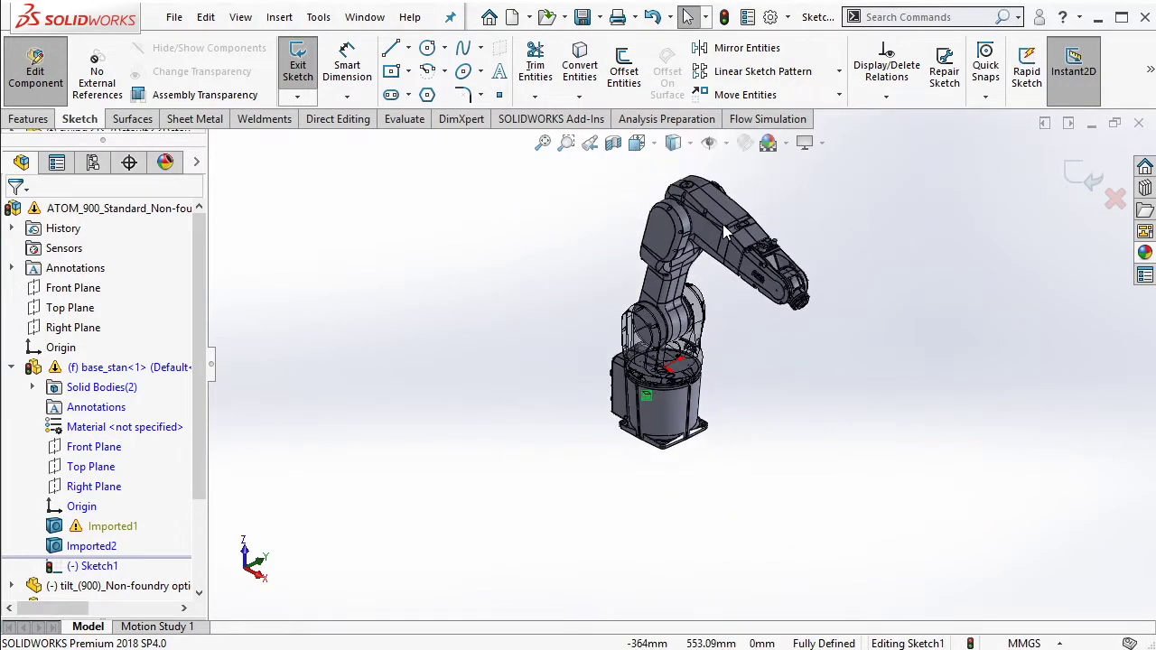
scroll(722, 237, down, 1)
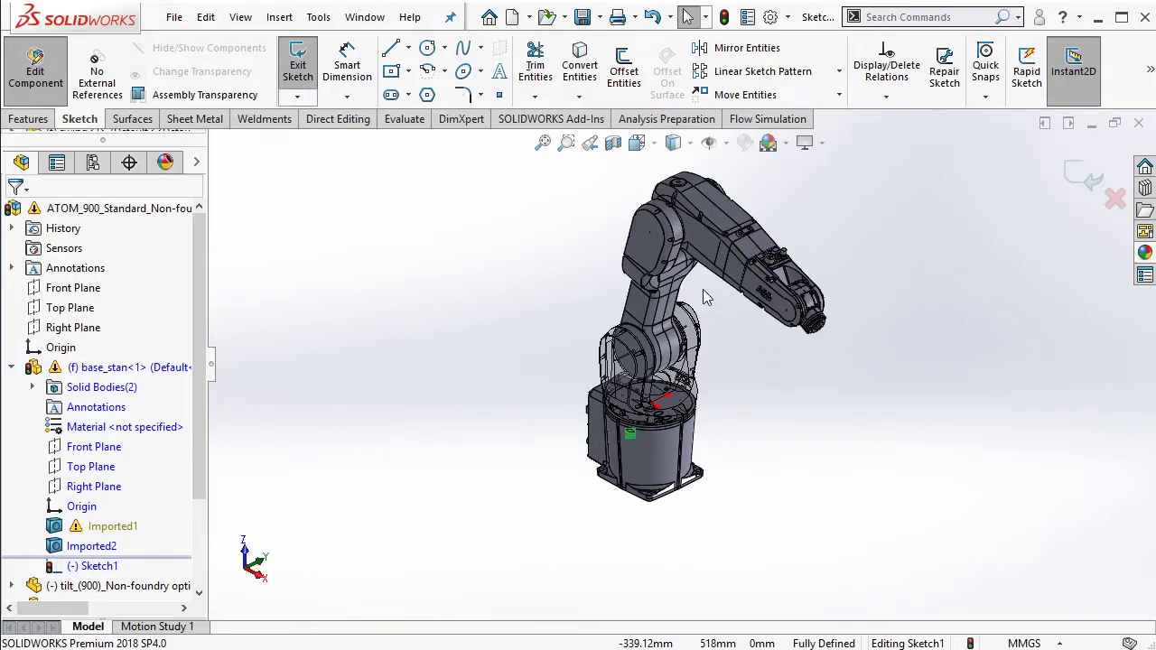
scroll(705, 293, down, 2)
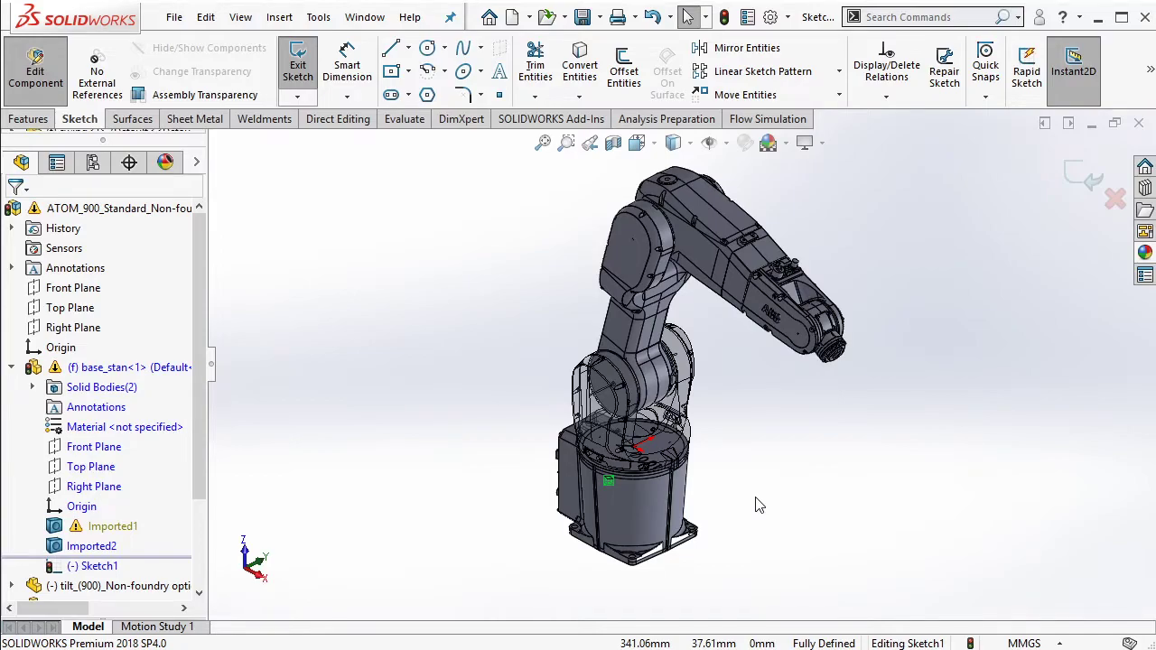
scroll(640, 449, down, 4)
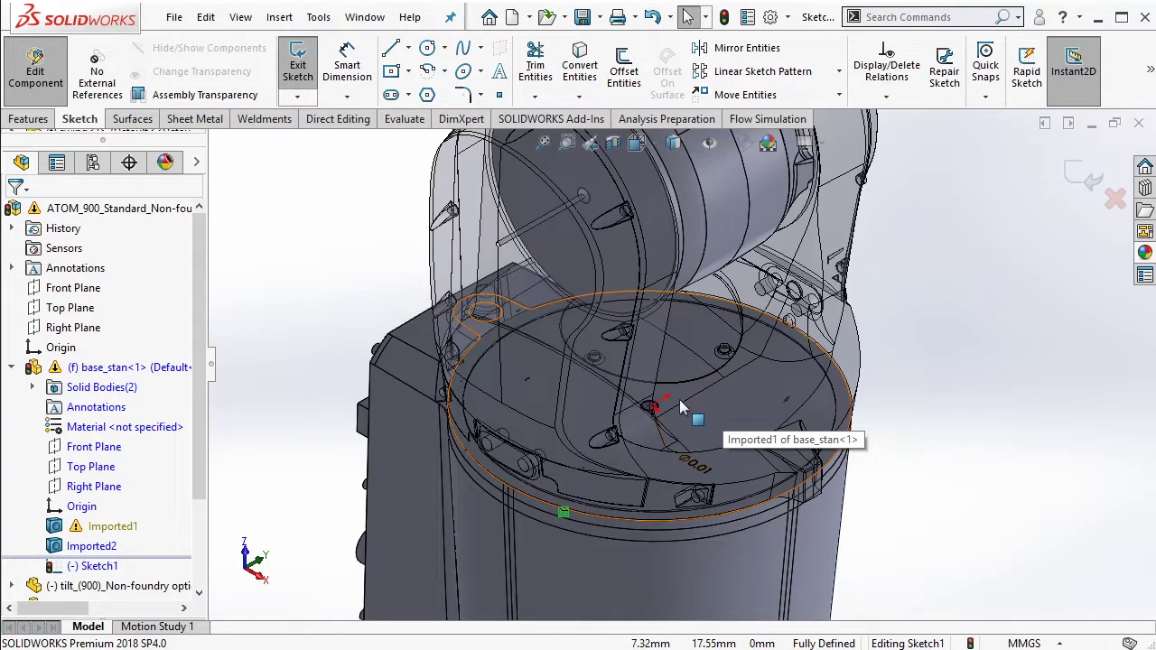
scroll(679, 399, down, 1)
scroll(671, 412, down, 1)
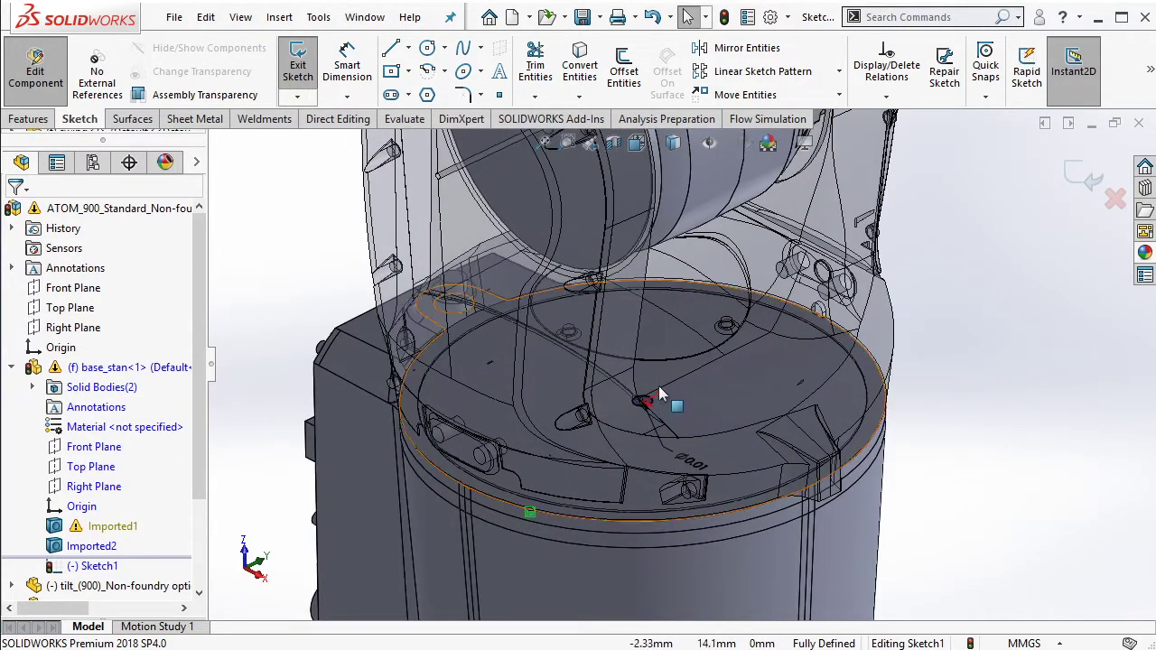
scroll(620, 329, up, 1)
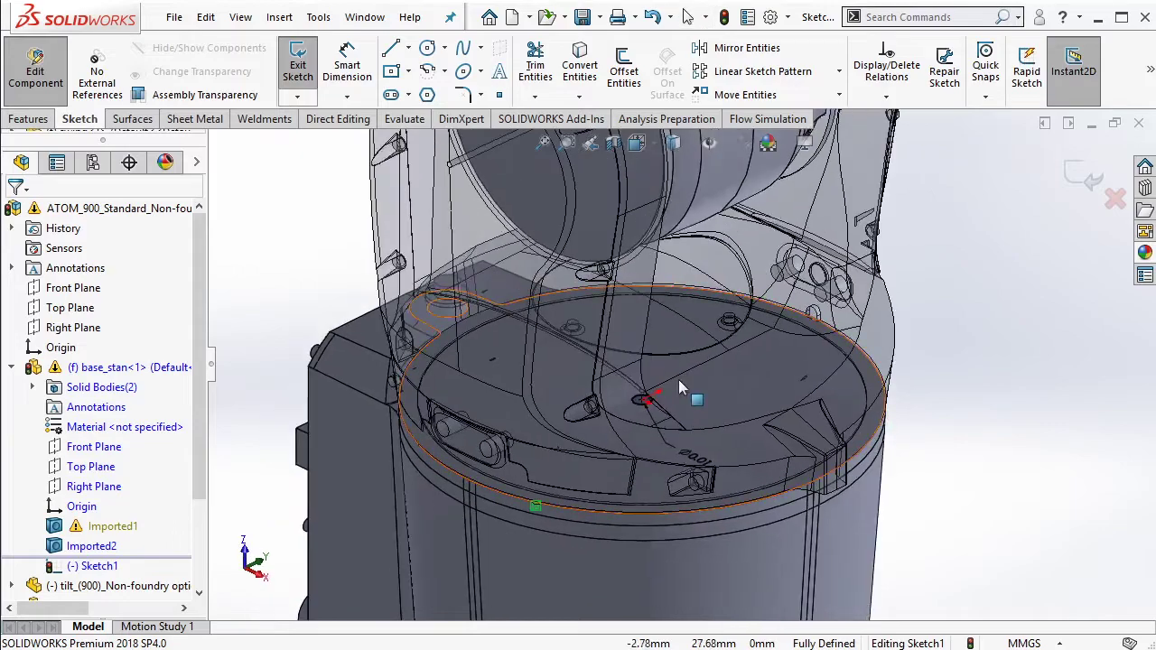
scroll(735, 226, up, 3)
scroll(735, 226, up, 2)
scroll(716, 312, down, 2)
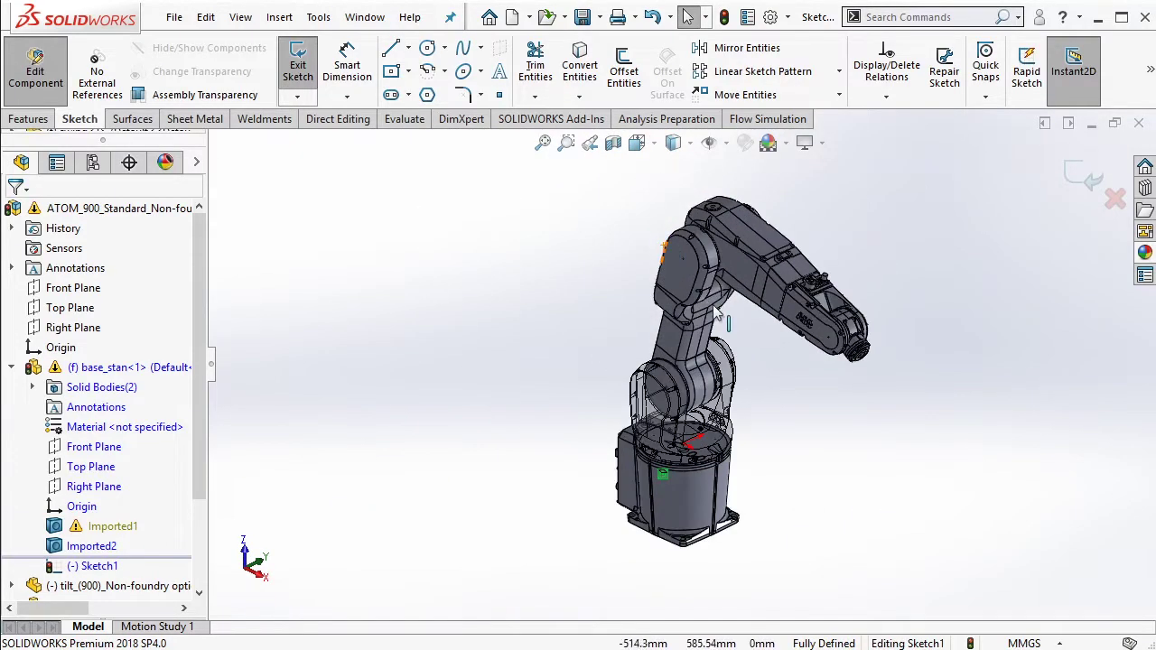
scroll(740, 451, down, 2)
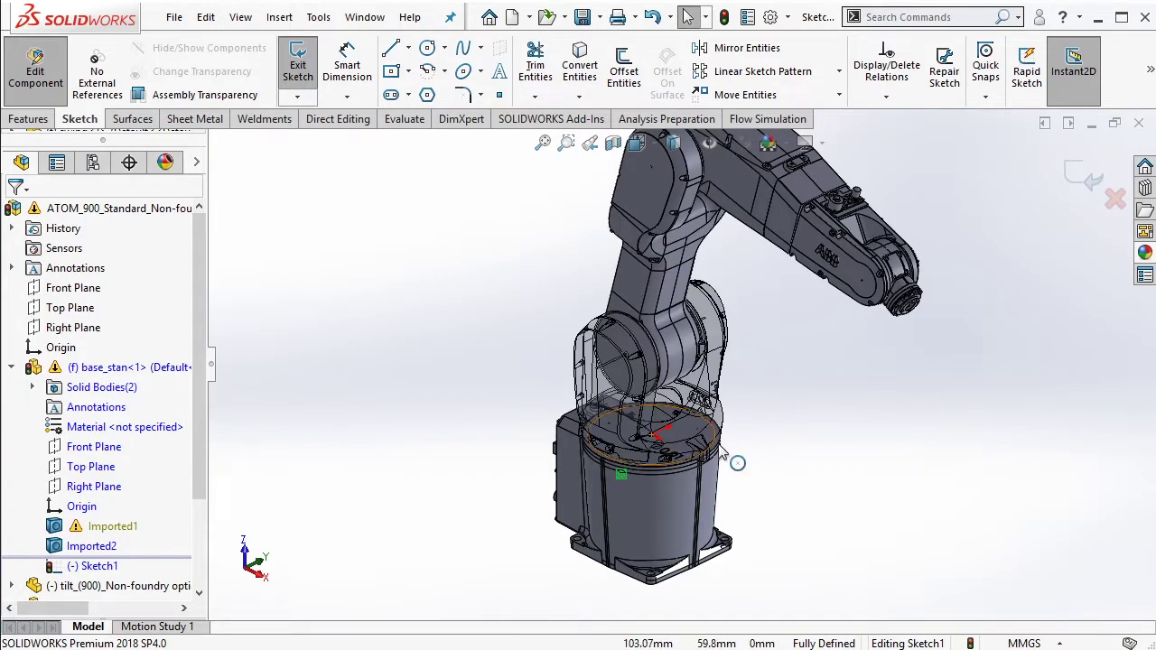
scroll(682, 456, down, 1)
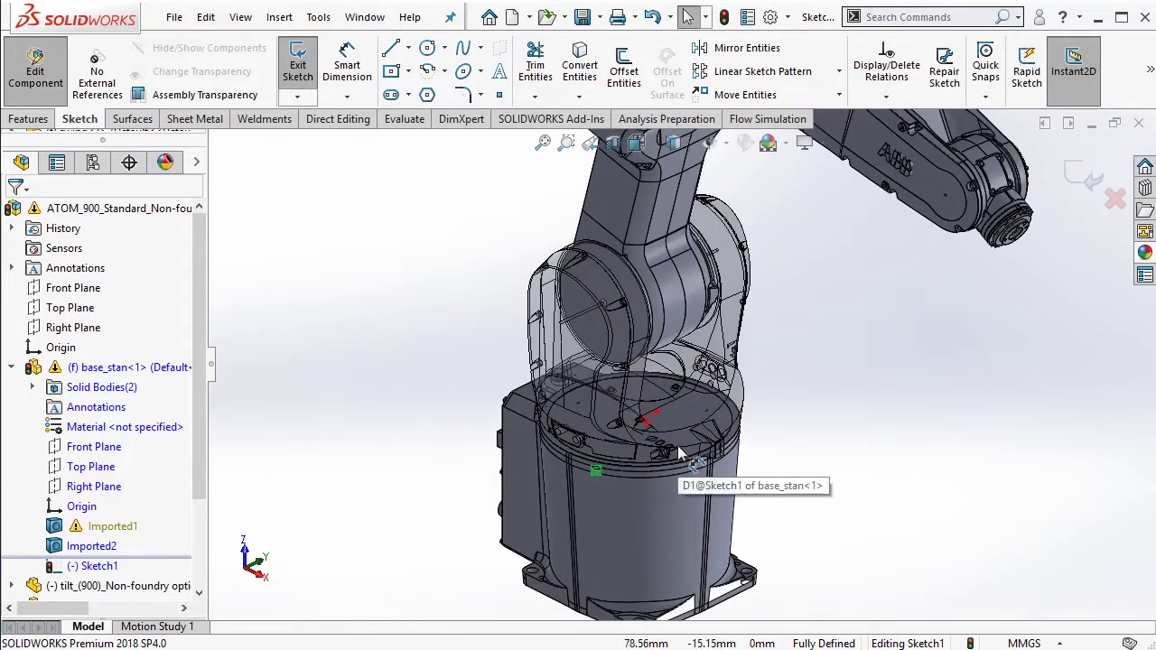
scroll(731, 403, up, 2)
scroll(813, 262, up, 1)
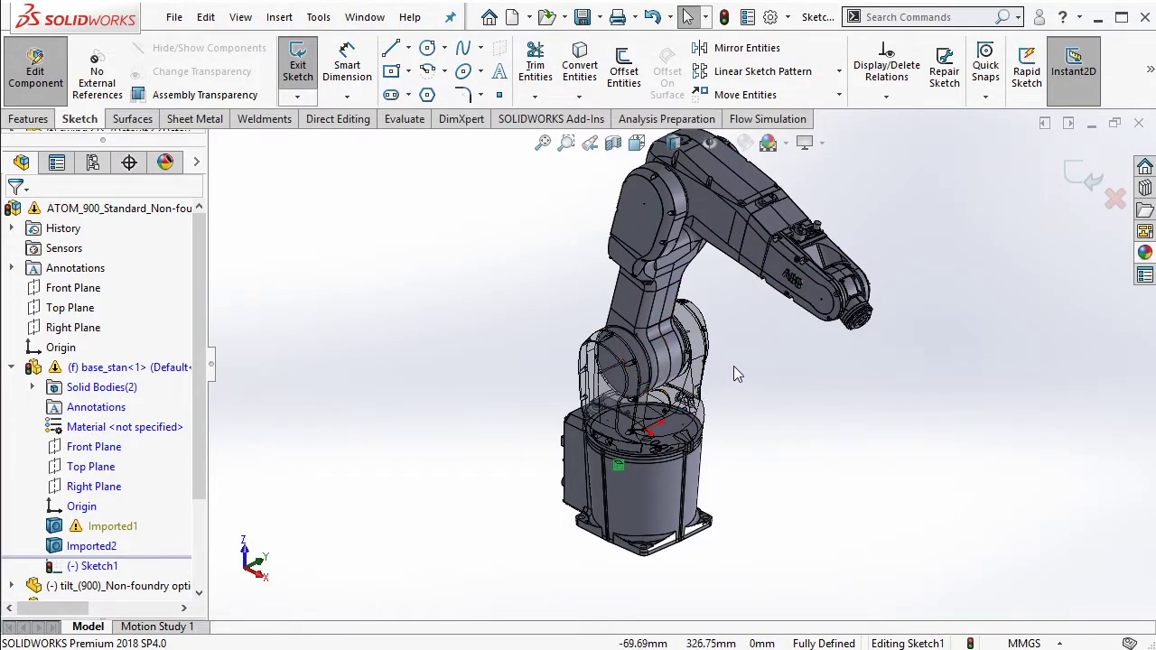
scroll(734, 366, up, 2)
scroll(724, 338, up, 1)
scroll(710, 303, down, 1)
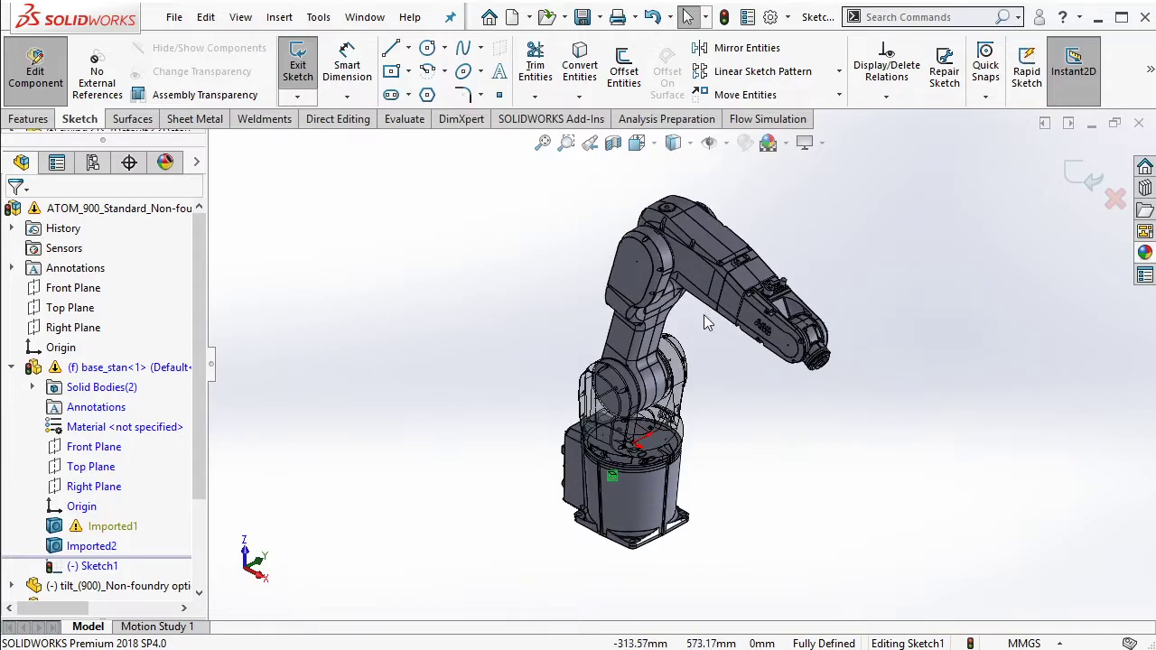
scroll(701, 384, down, 1)
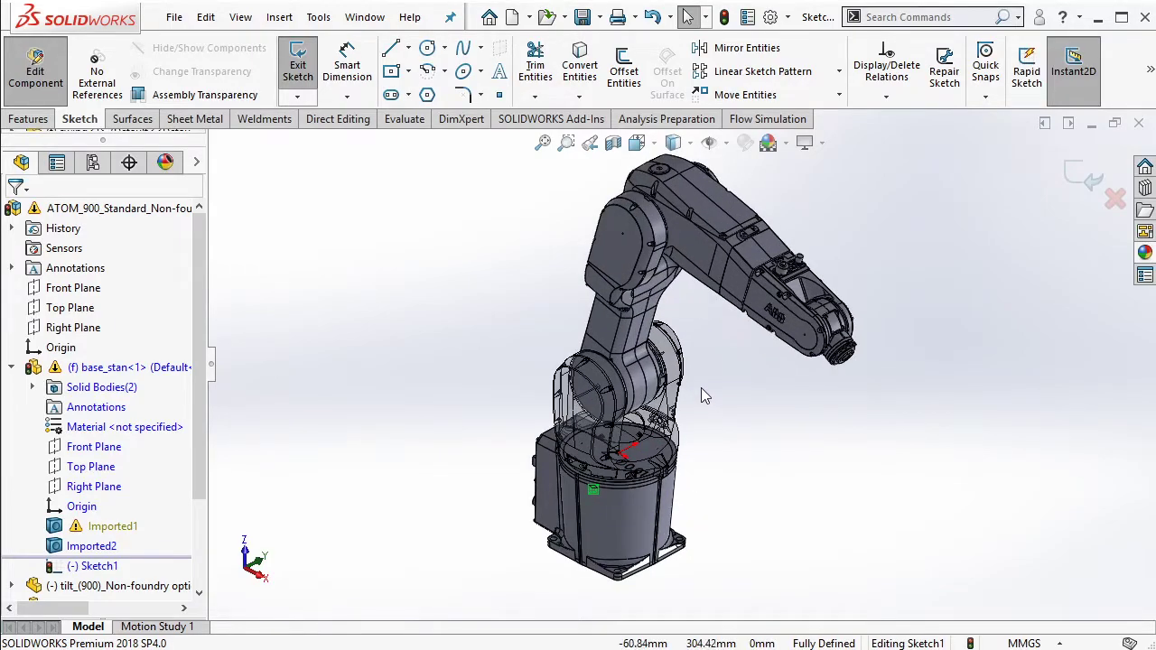
scroll(701, 387, up, 1)
scroll(683, 318, down, 1)
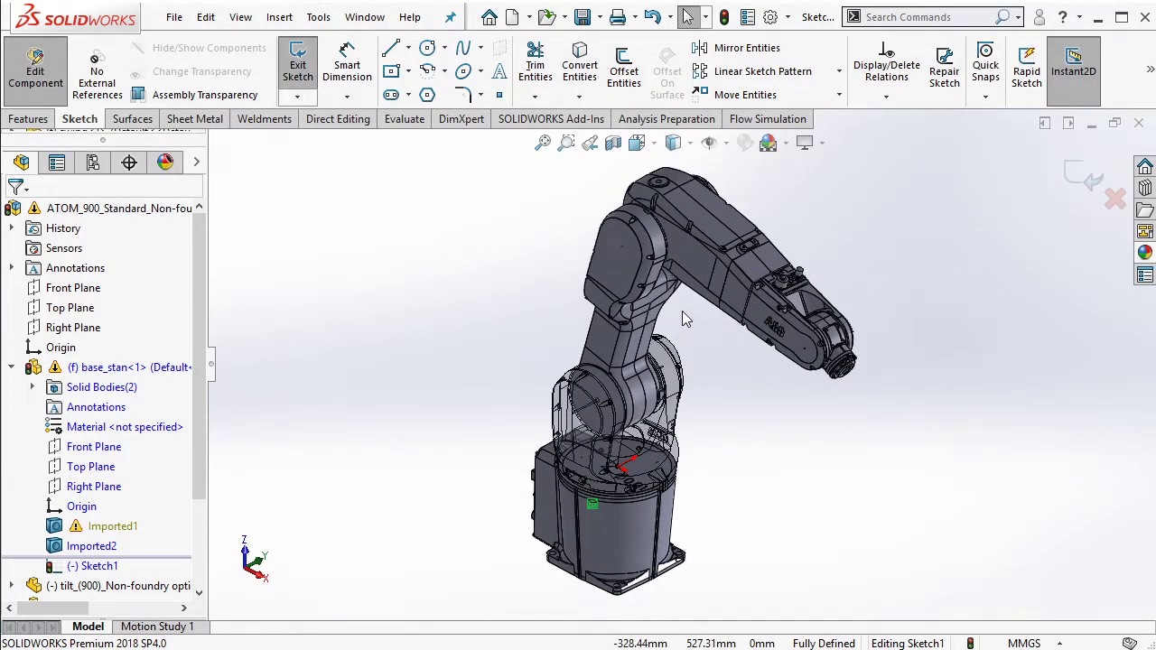
scroll(683, 318, up, 1)
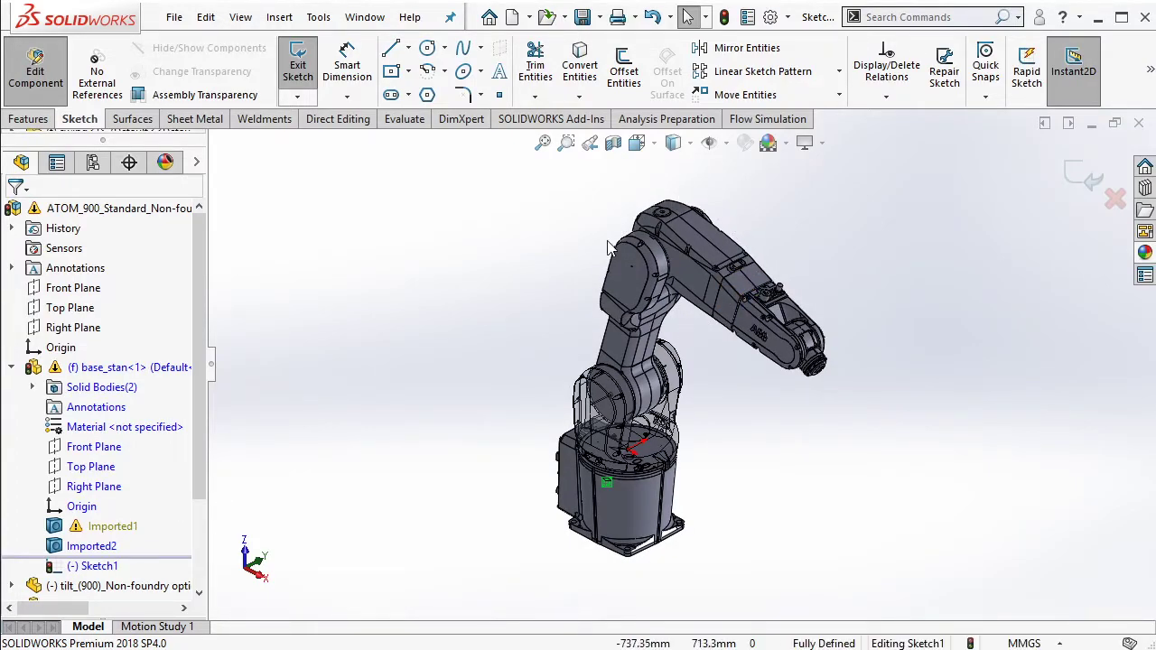
scroll(709, 440, down, 2)
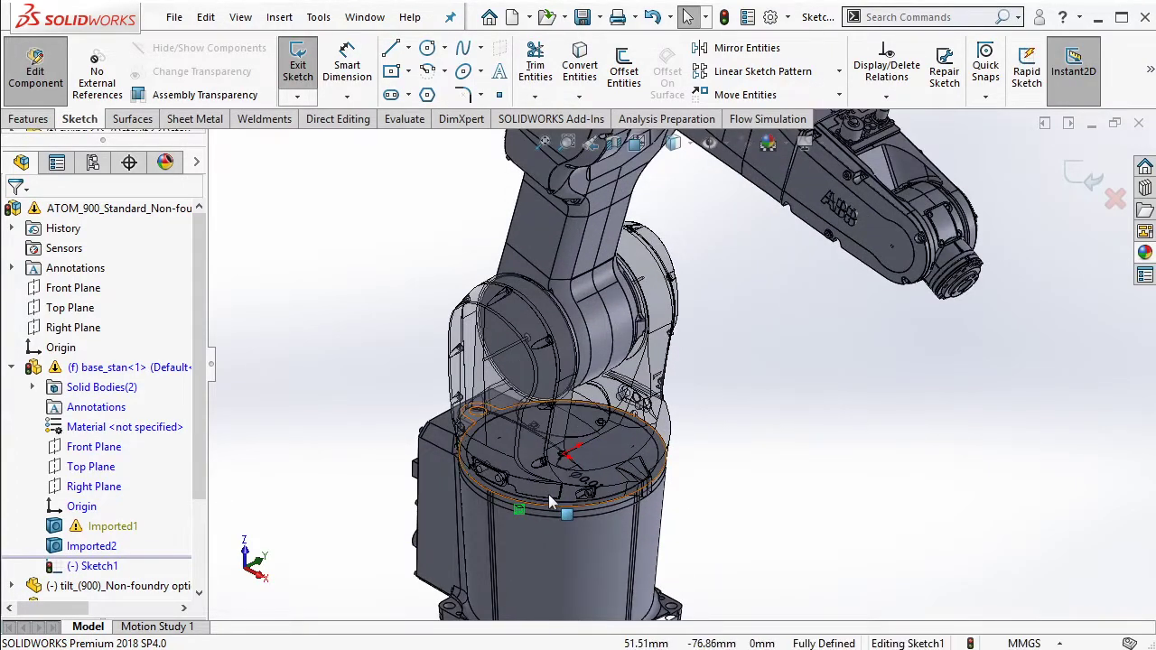
scroll(550, 502, down, 1)
scroll(635, 416, down, 2)
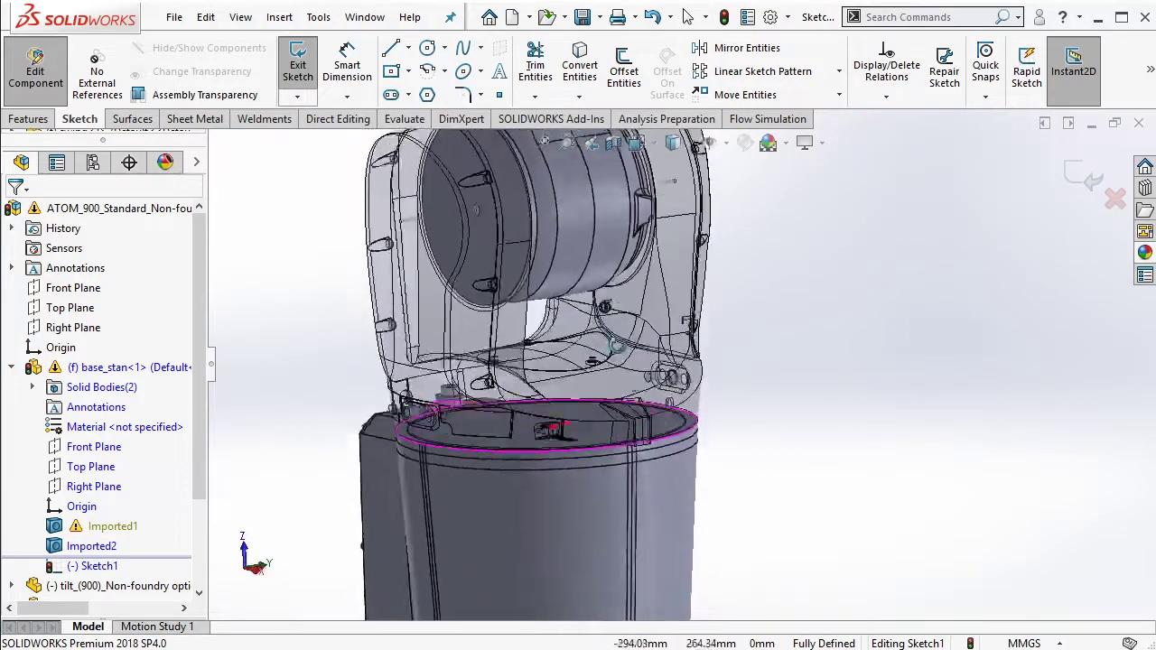
scroll(643, 429, up, 2)
scroll(648, 436, up, 2)
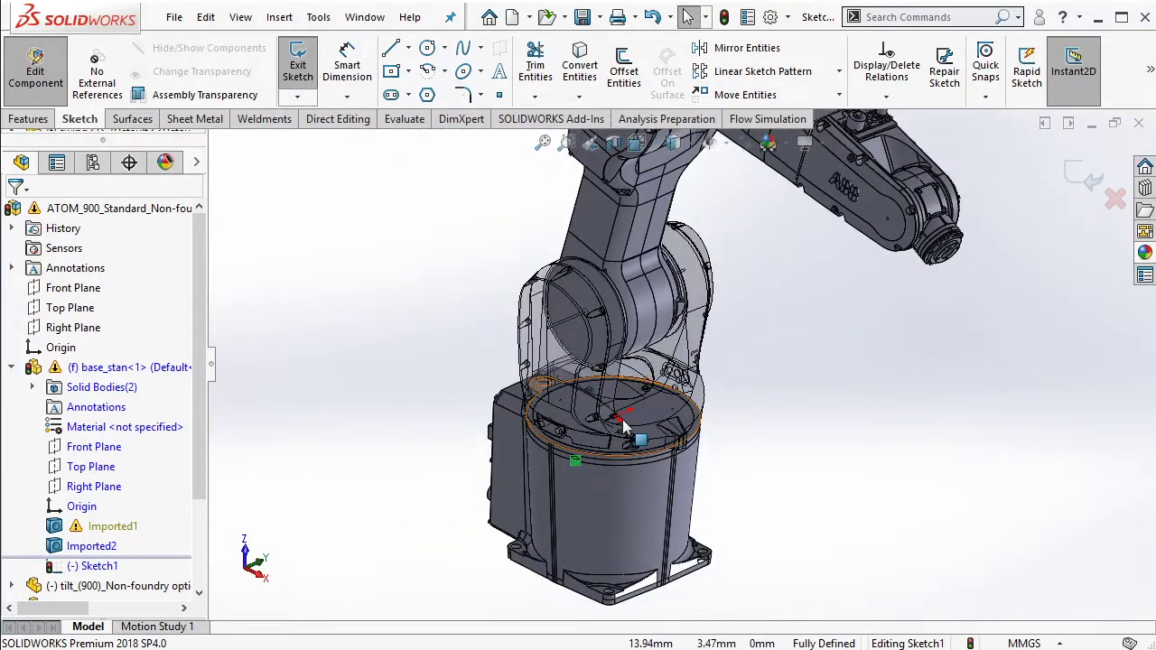
mouse_move(684, 422)
middle_down()
mouse_move(713, 343)
mouse_move(632, 406)
middle_up()
scroll(617, 357, down, 3)
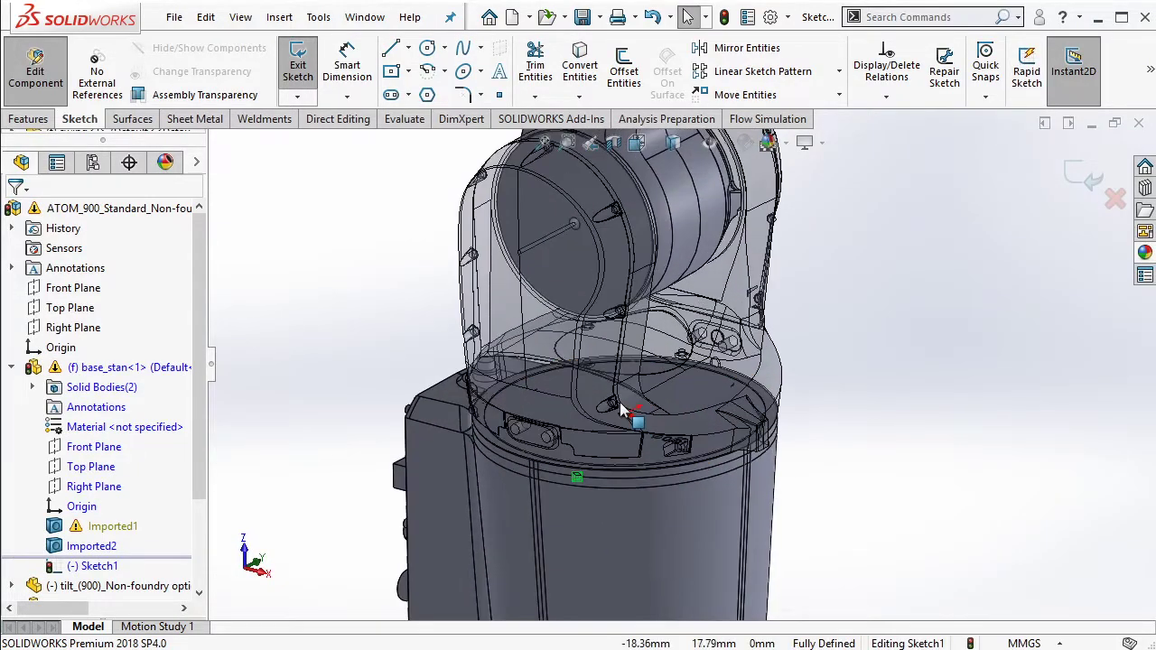
scroll(617, 357, up, 3)
scroll(668, 280, up, 1)
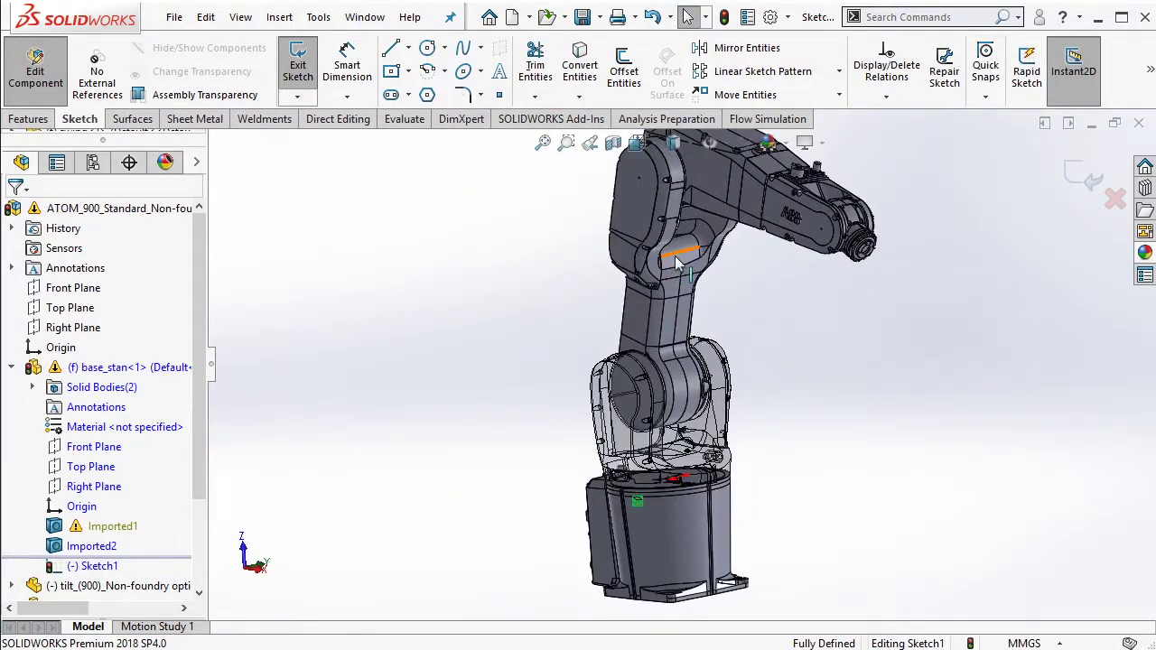
middle_drag(690, 309, 746, 347)
scroll(746, 346, down, 3)
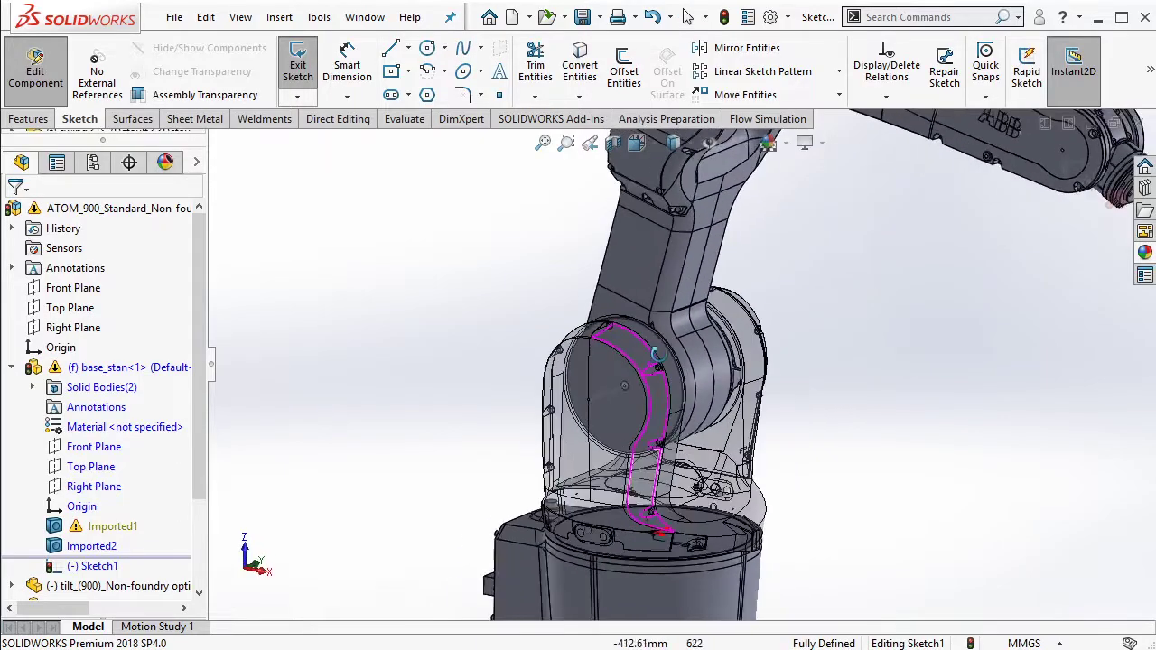
scroll(746, 346, up, 3)
scroll(611, 244, down, 3)
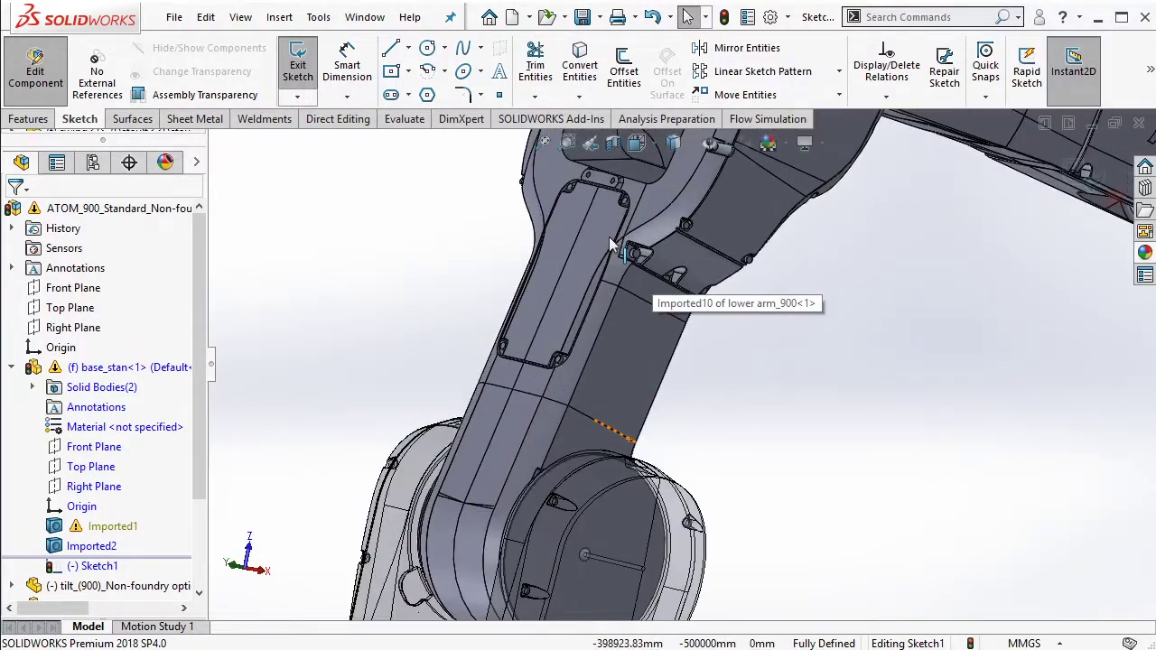
scroll(541, 560, up, 2)
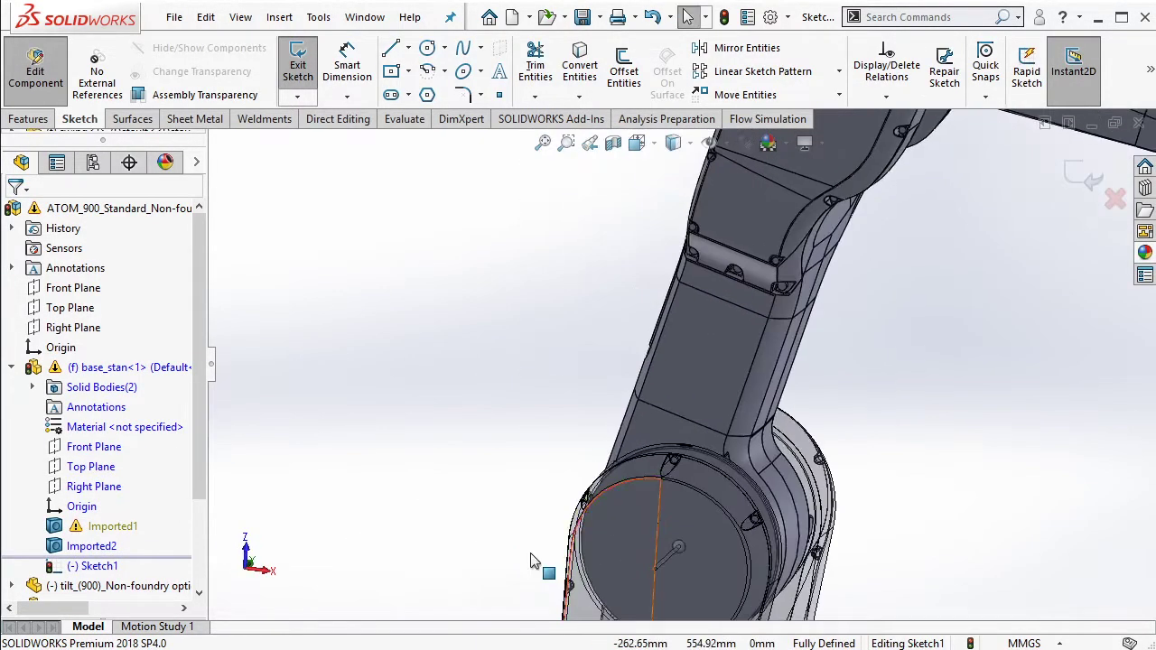
scroll(542, 559, up, 2)
scroll(542, 559, up, 1)
middle_drag(736, 357, 730, 361)
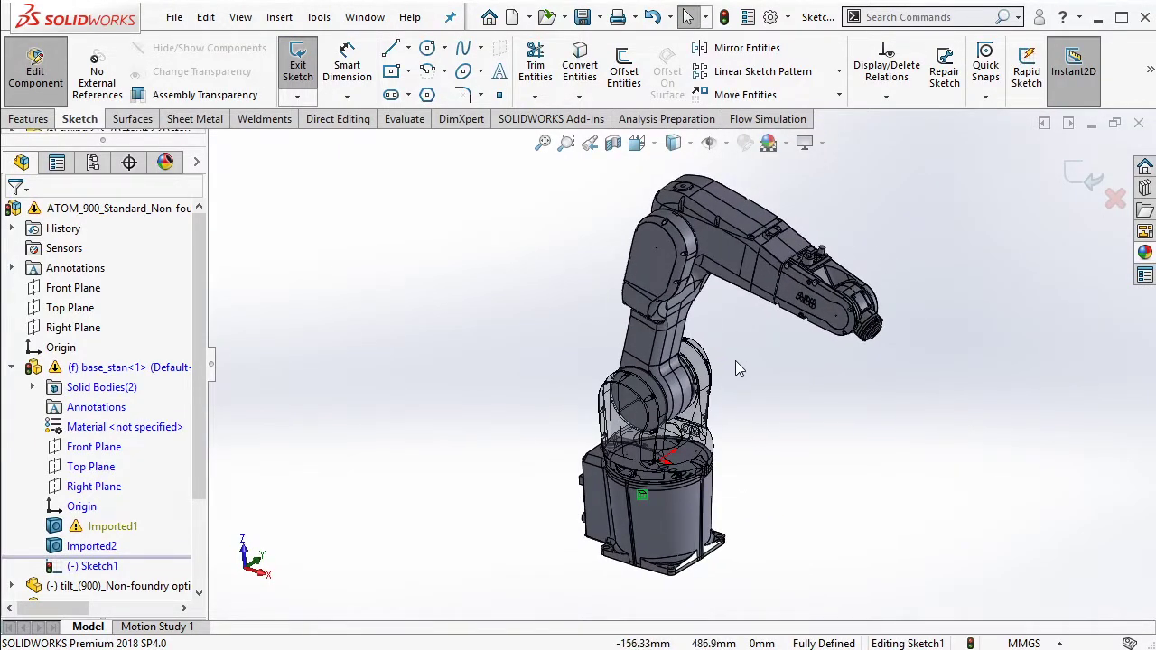
scroll(727, 359, down, 2)
scroll(603, 401, down, 3)
scroll(614, 384, down, 3)
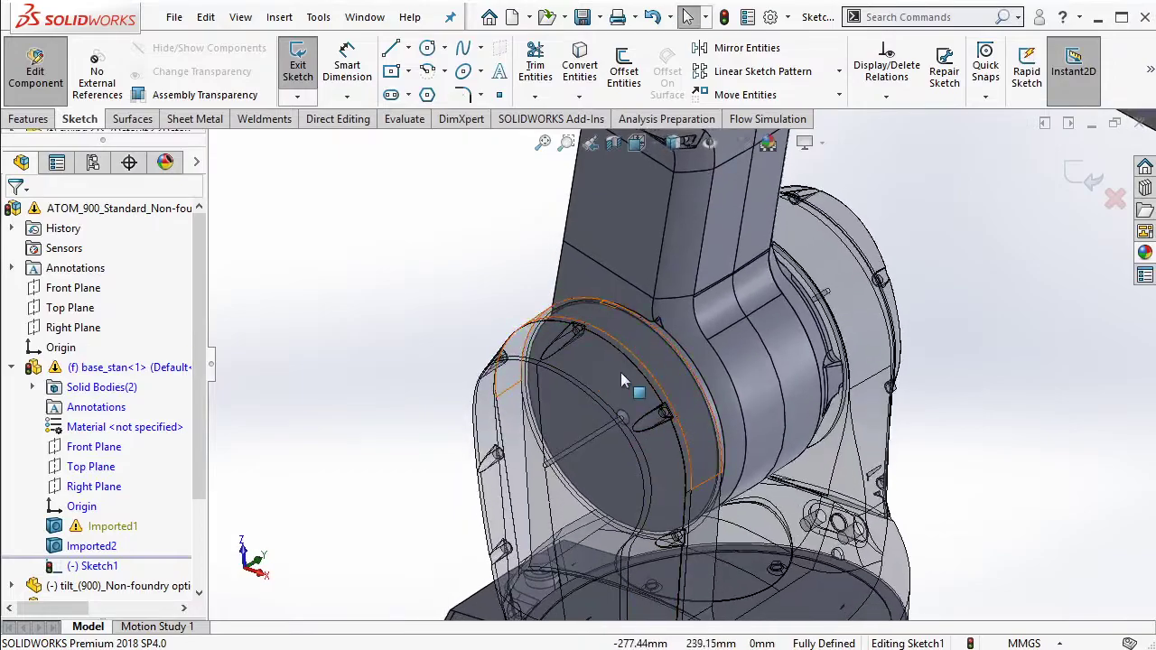
mouse_move(620, 372)
middle_down()
mouse_move(718, 314)
mouse_move(679, 359)
mouse_move(596, 390)
middle_up()
scroll(761, 354, up, 3)
scroll(773, 348, up, 2)
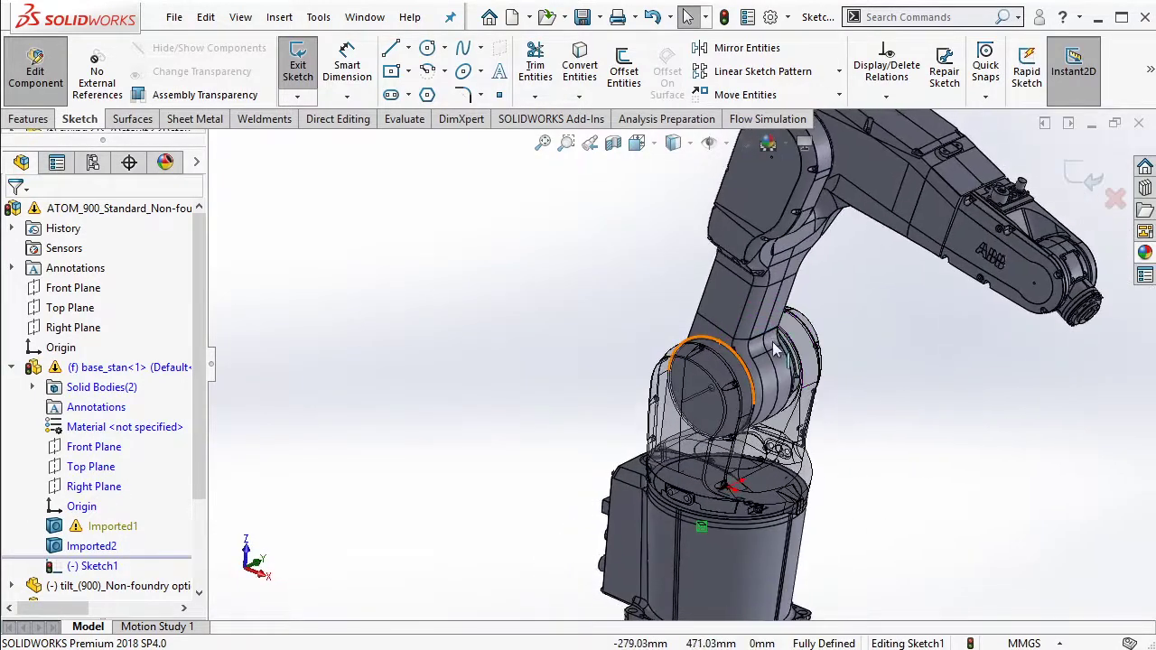
scroll(787, 341, up, 2)
scroll(799, 335, up, 2)
scroll(792, 372, down, 1)
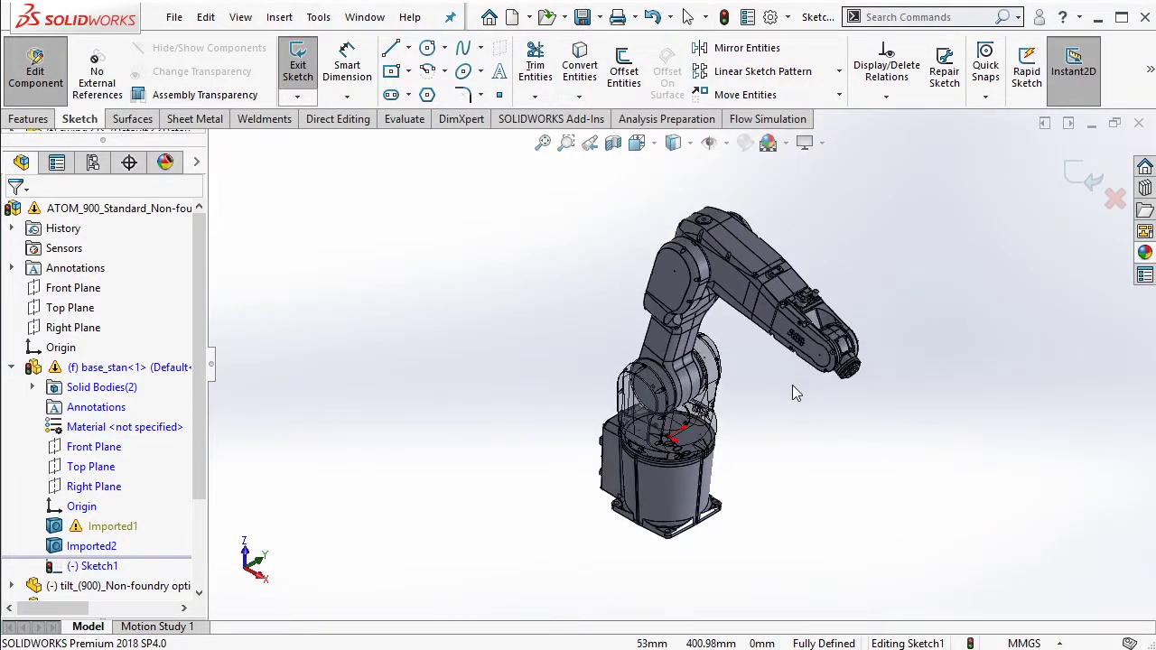
scroll(758, 368, down, 1)
middle_drag(751, 363, 748, 354)
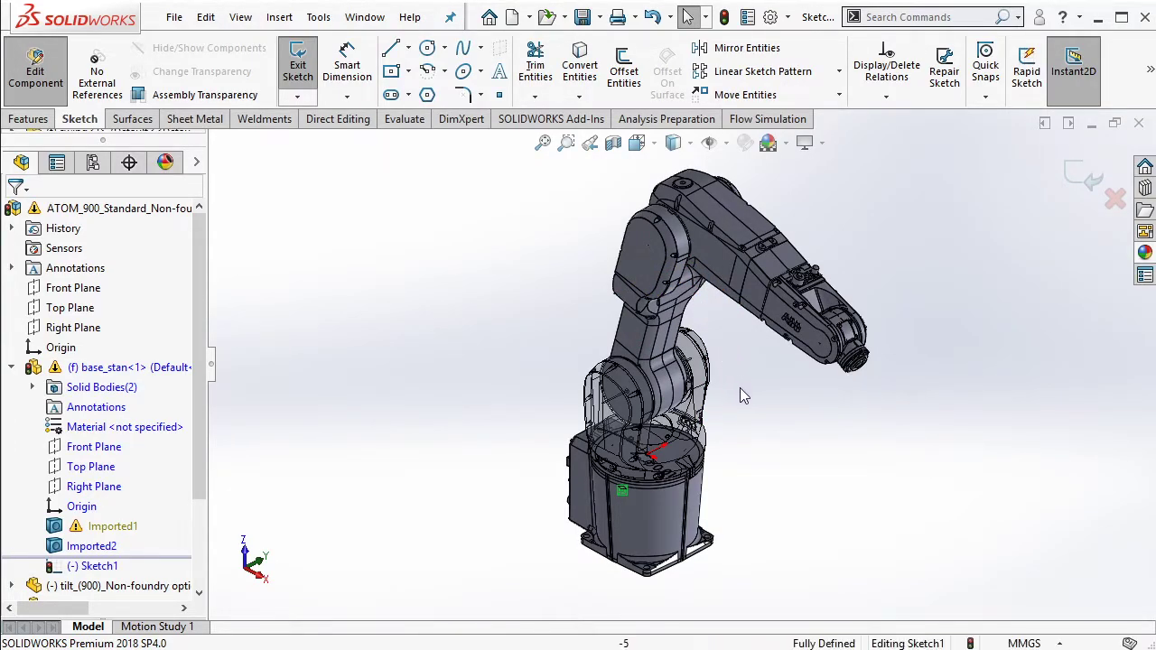
scroll(729, 418, down, 1)
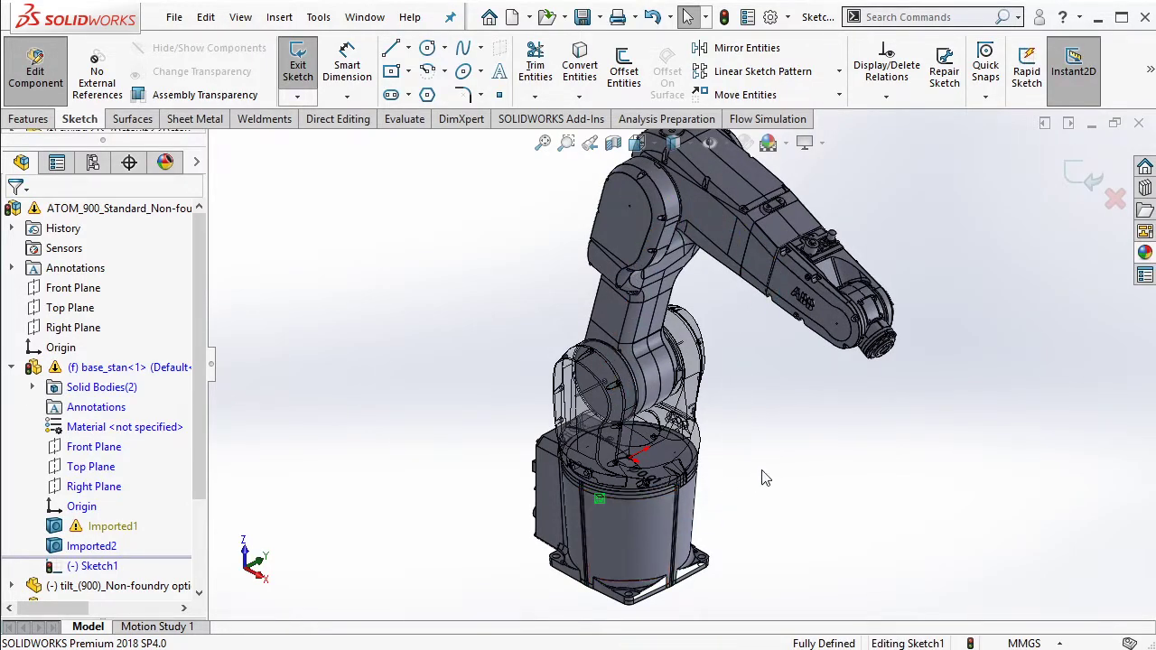
scroll(707, 308, up, 1)
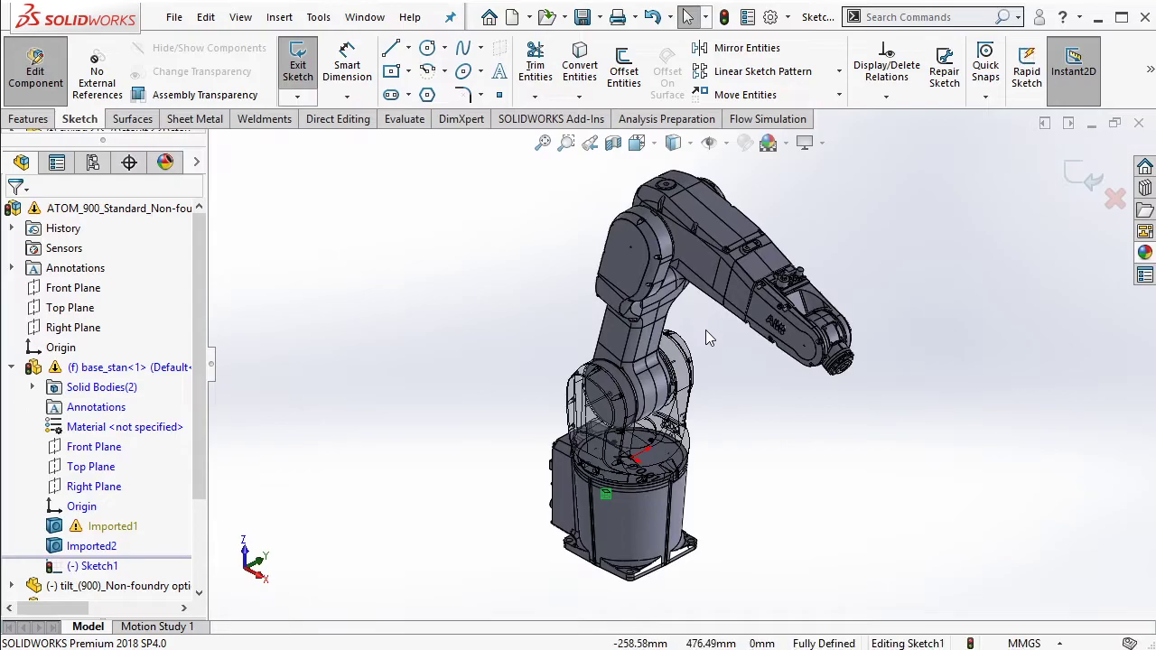
scroll(687, 388, down, 3)
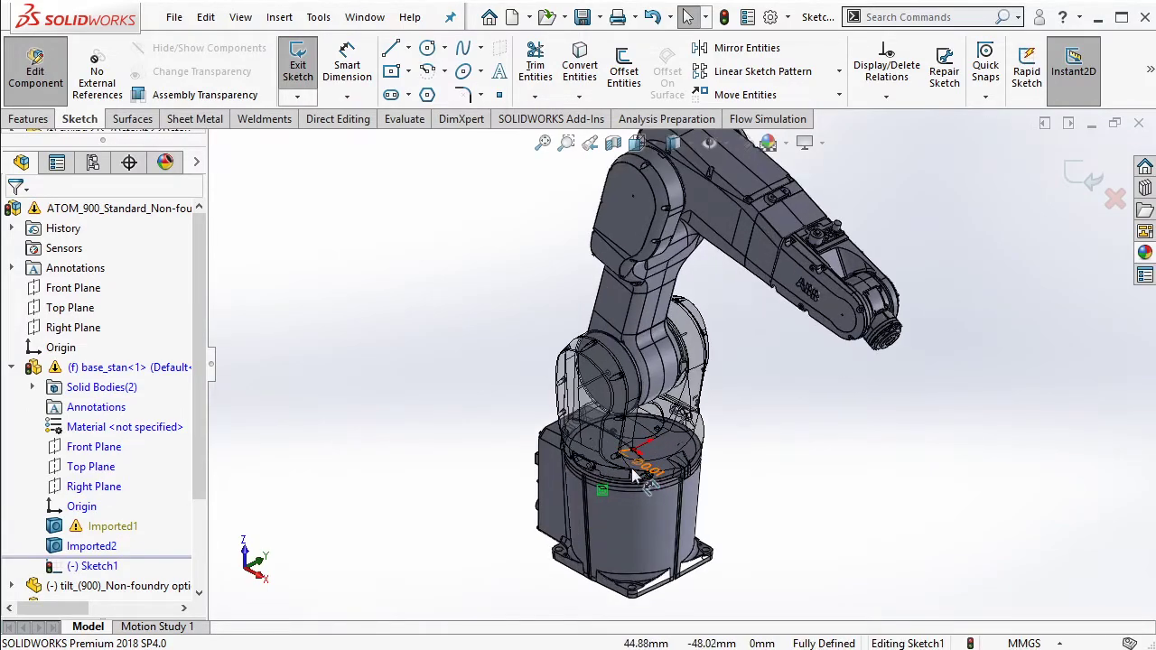
scroll(668, 379, down, 1)
scroll(632, 405, down, 2)
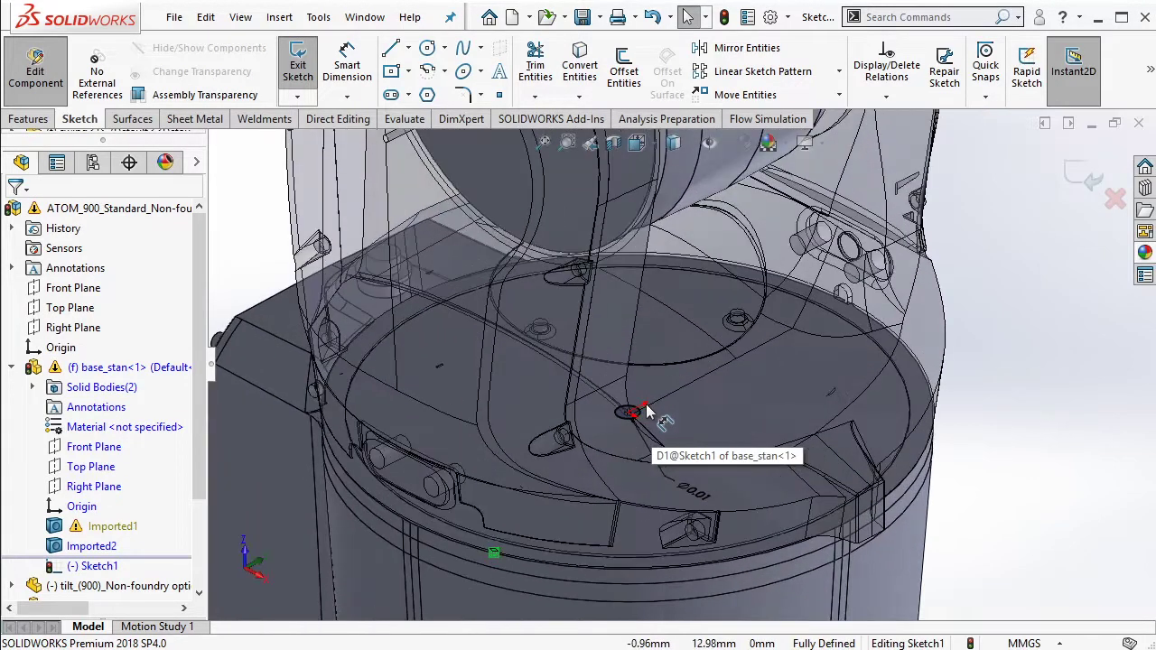
scroll(675, 382, up, 2)
scroll(679, 383, up, 2)
scroll(679, 384, up, 3)
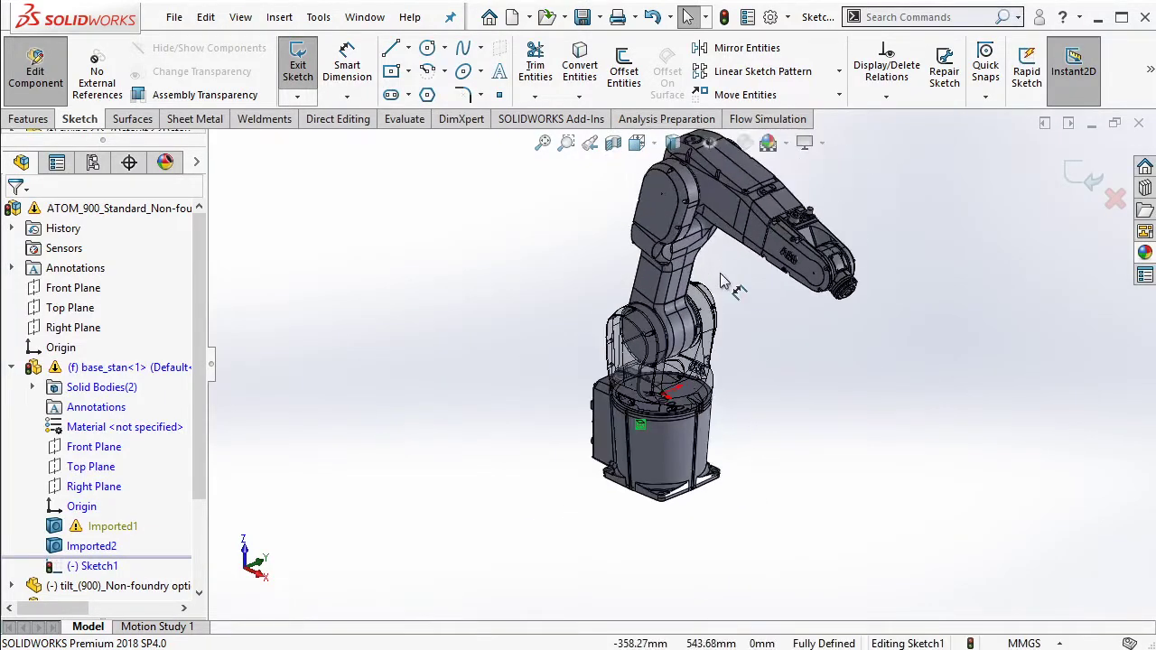
scroll(710, 332, down, 3)
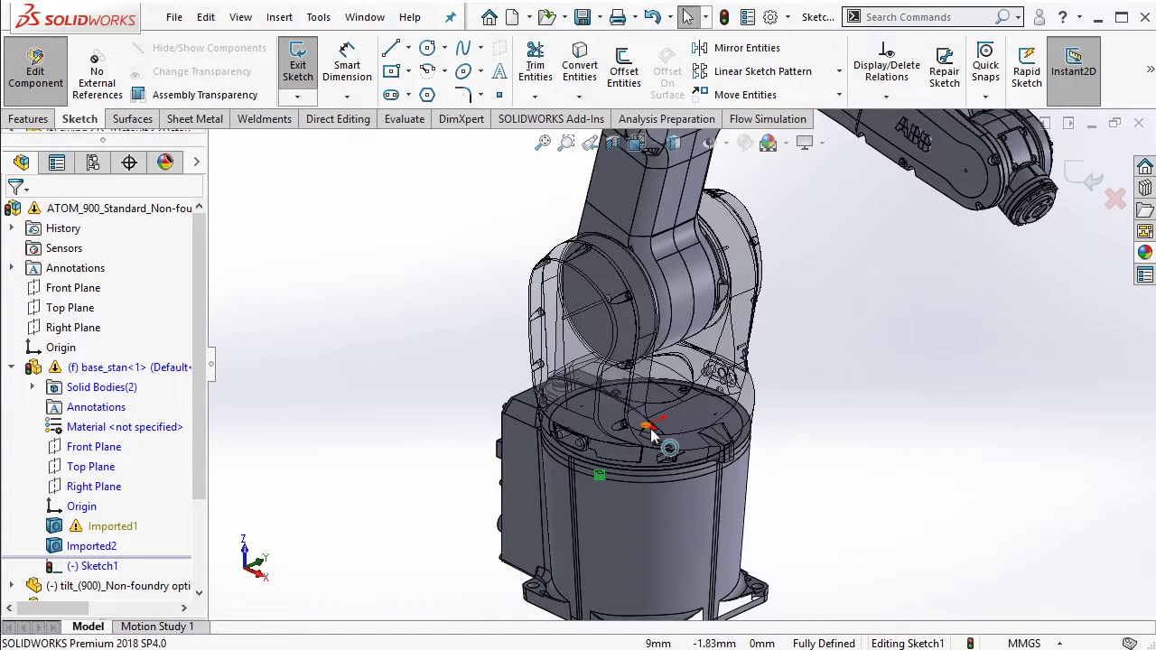
scroll(650, 435, down, 2)
scroll(829, 403, up, 2)
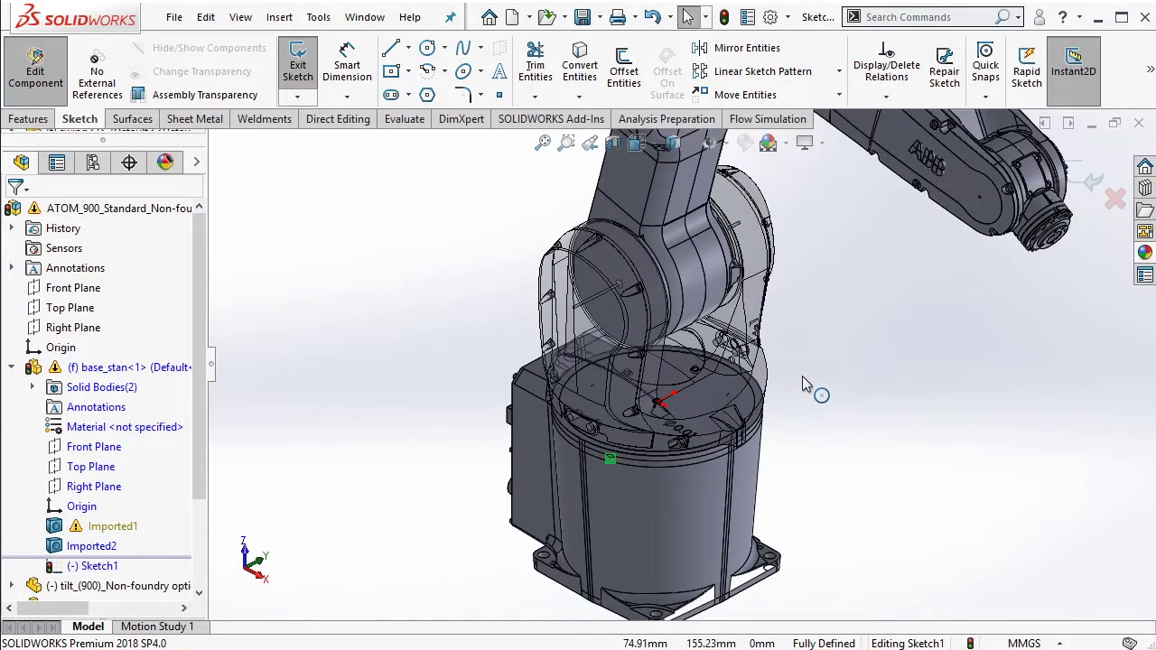
scroll(802, 375, up, 5)
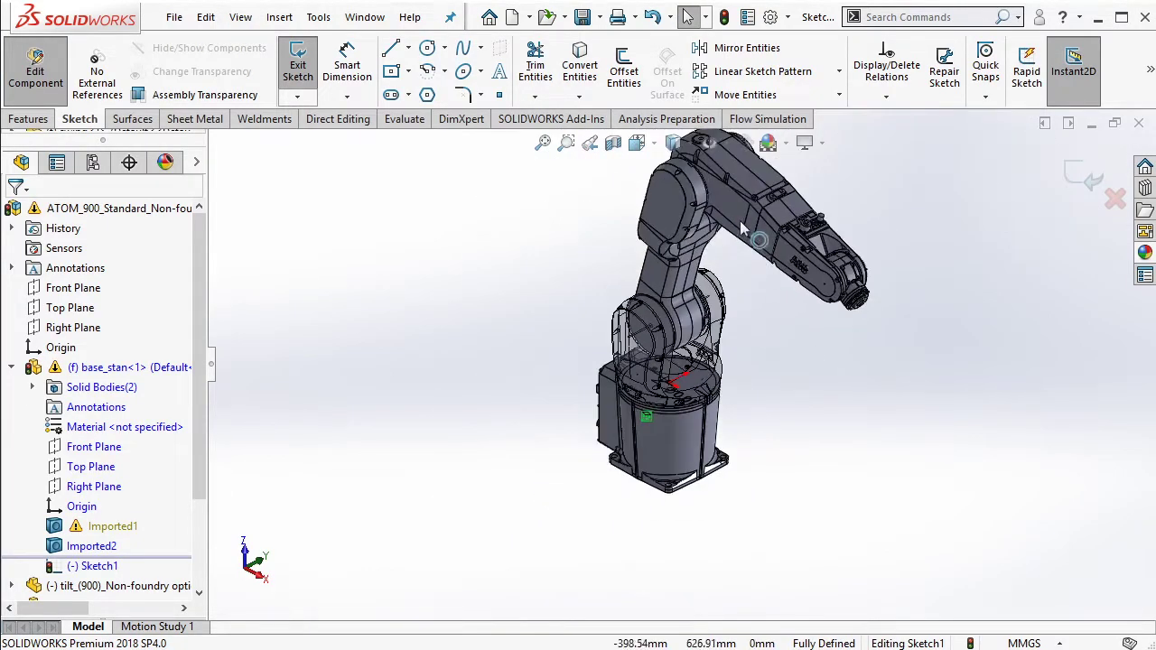
scroll(731, 424, down, 5)
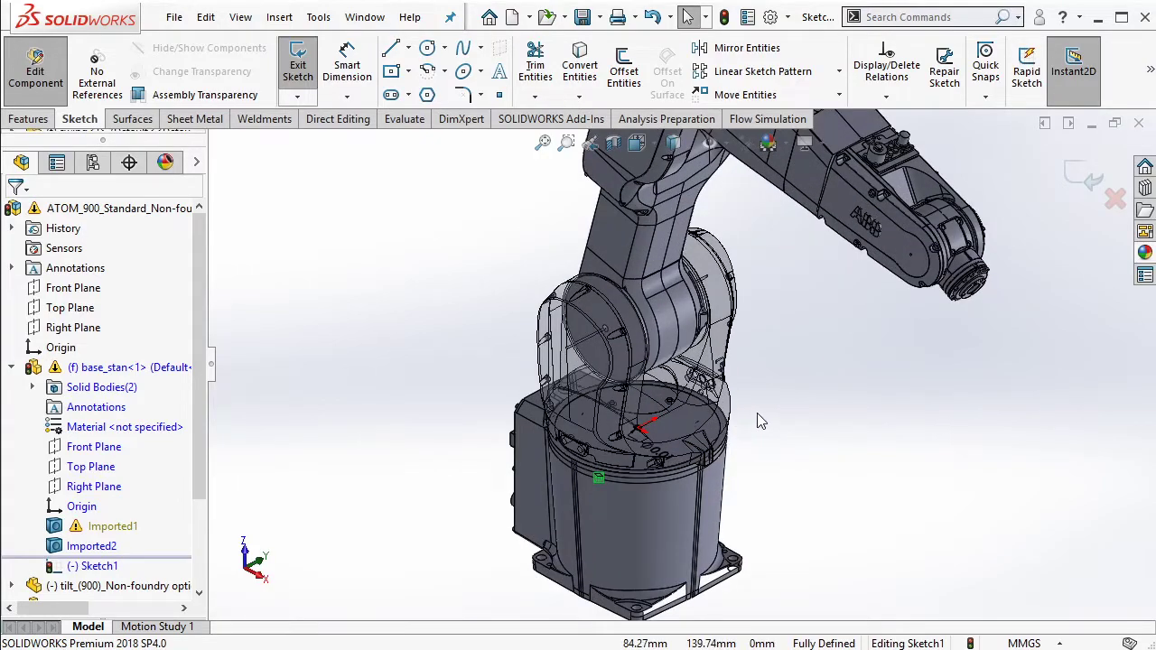
scroll(669, 408, down, 2)
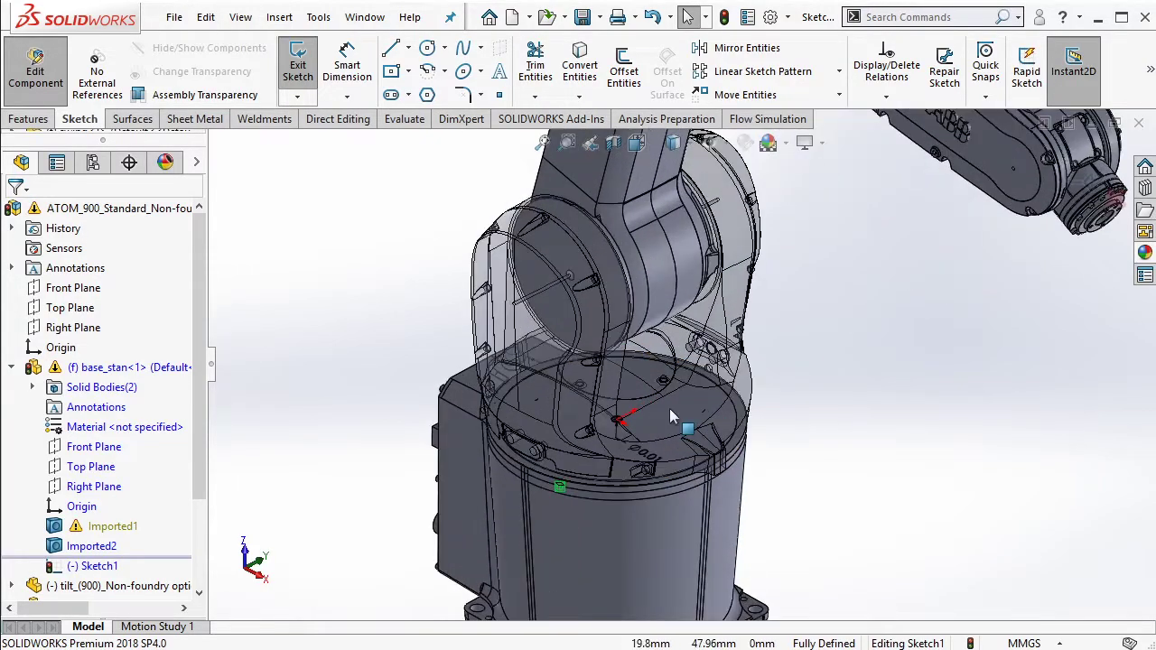
scroll(596, 406, down, 3)
scroll(594, 396, down, 3)
scroll(606, 402, down, 2)
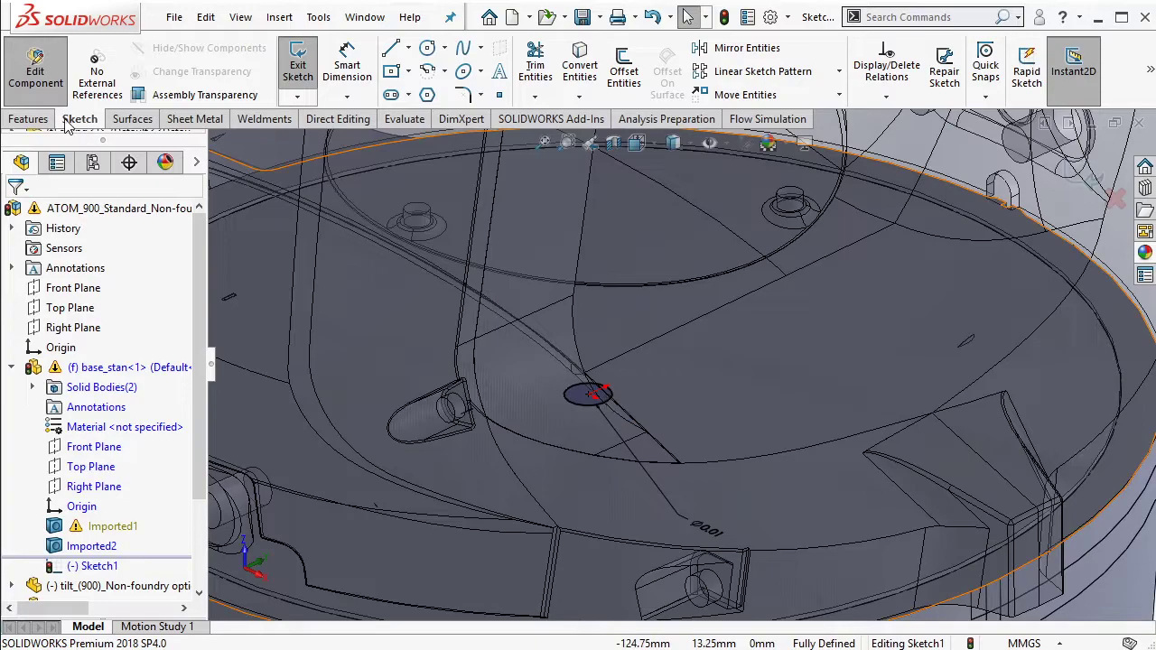
Cut the Sketch1 circle into base_stan as a Blind 10.00 mm Cut-Extrude
click(30, 119)
click(547, 70)
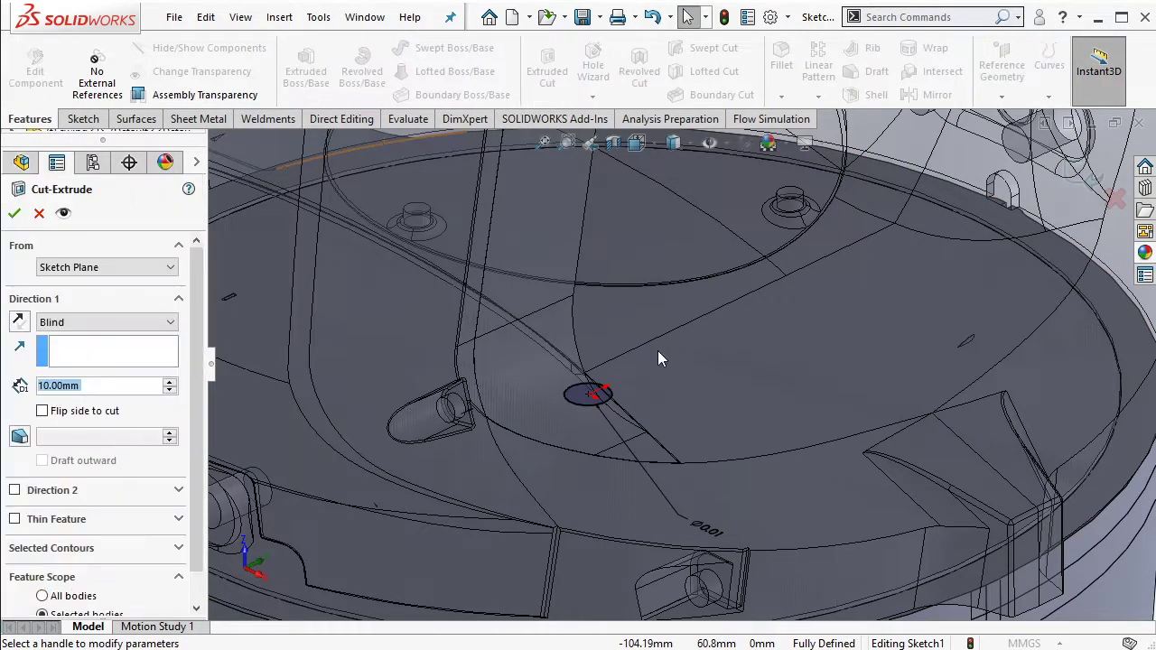
click(15, 215)
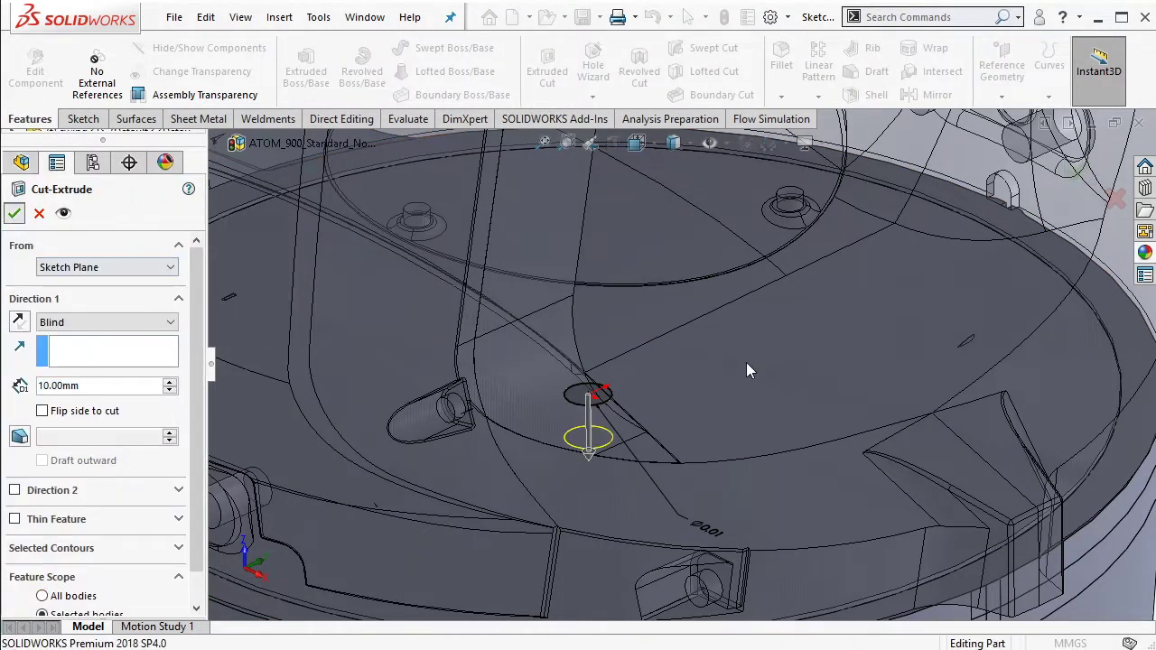
scroll(767, 357, up, 2)
scroll(776, 361, up, 3)
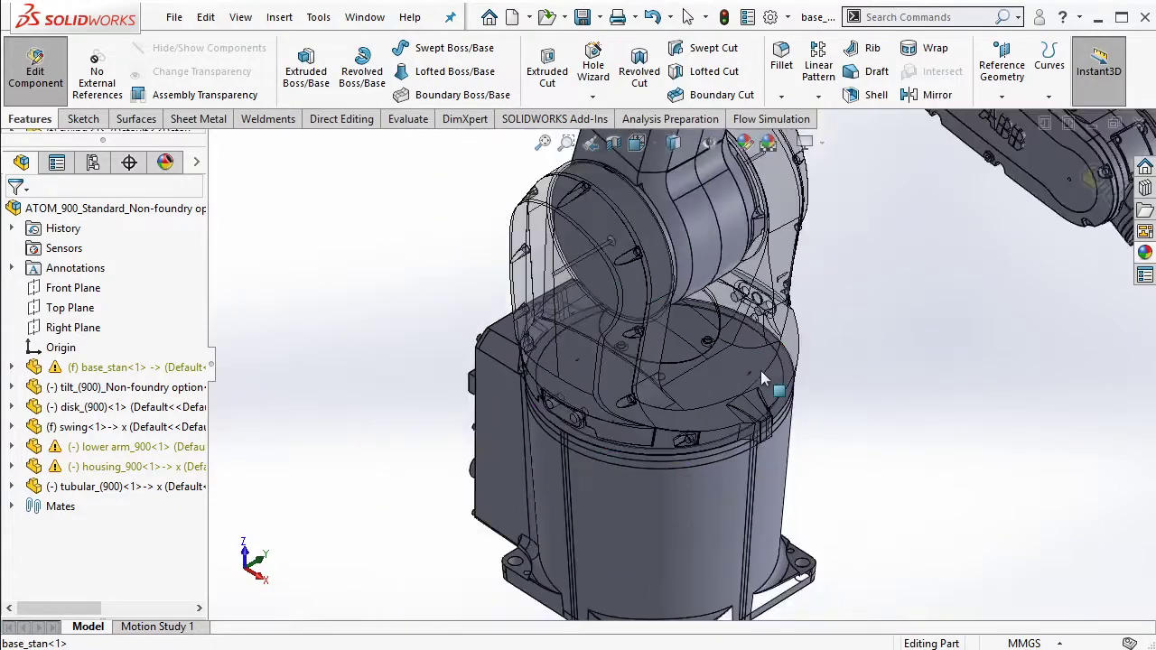
scroll(765, 326, up, 3)
middle_drag(769, 276, 894, 435)
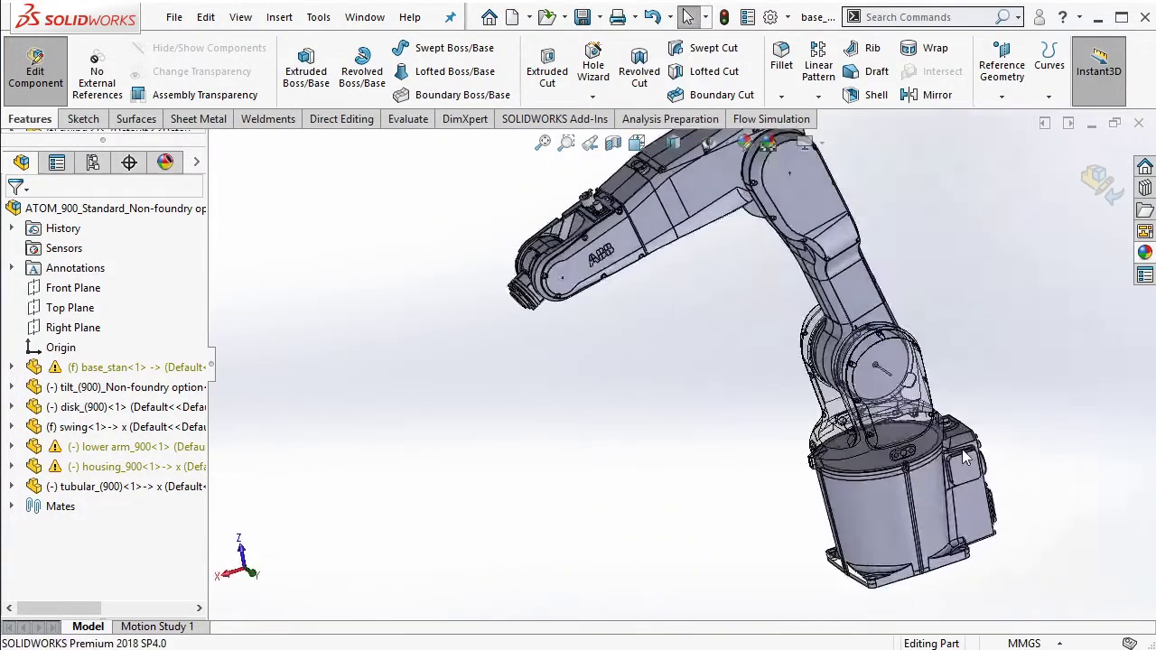
scroll(868, 442, down, 3)
scroll(868, 443, up, 2)
scroll(863, 407, down, 4)
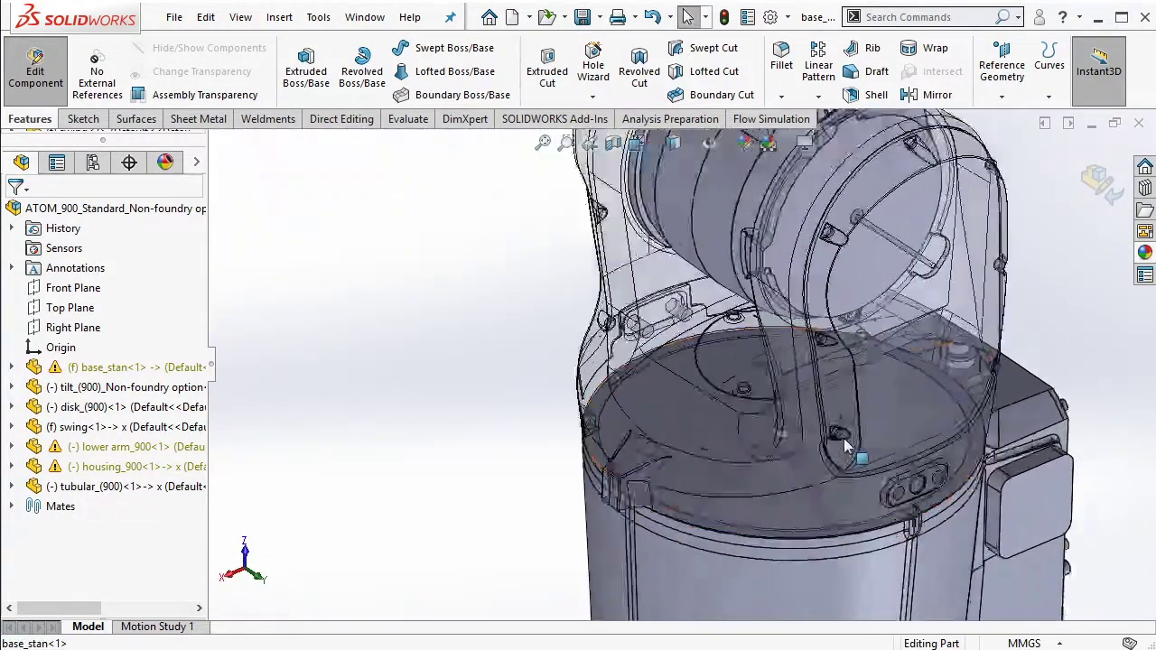
scroll(856, 365, up, 2)
middle_drag(856, 366, 888, 292)
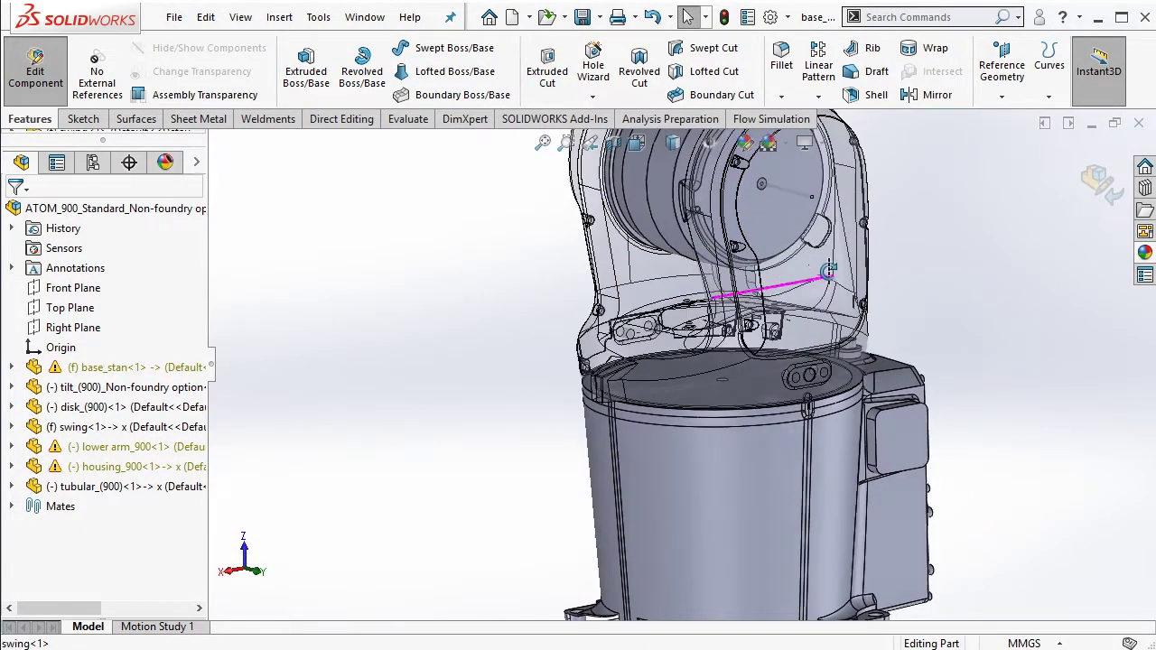
middle_drag(636, 280, 632, 275)
scroll(793, 340, up, 3)
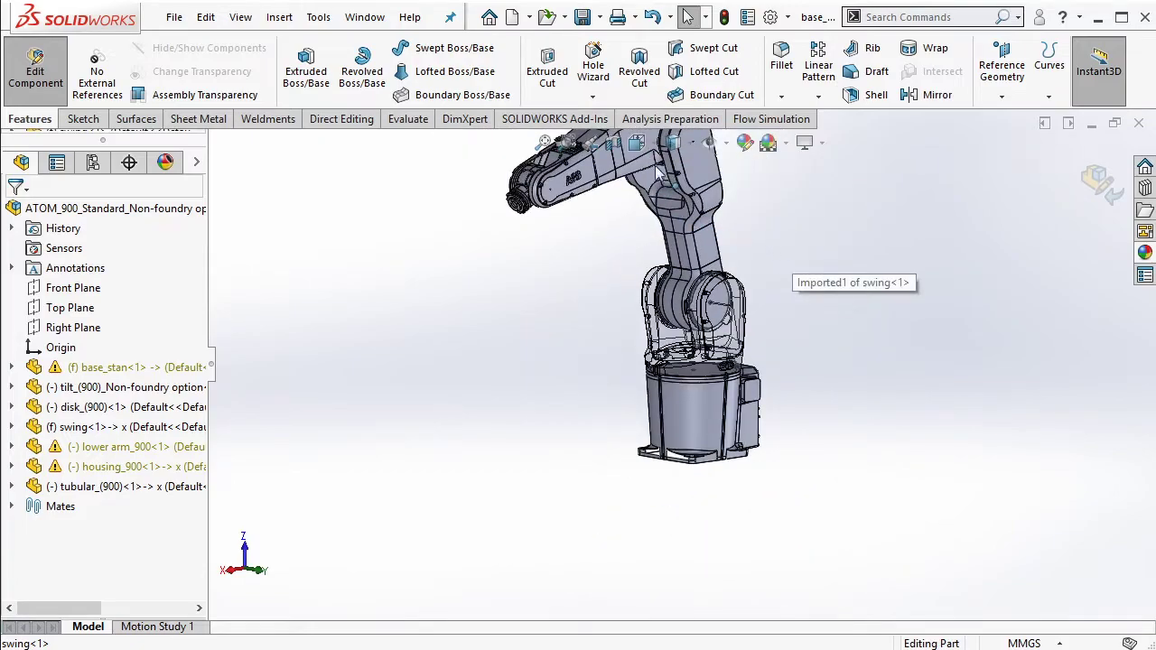
mouse_move(655, 165)
middle_down()
mouse_move(711, 279)
mouse_move(729, 400)
mouse_move(732, 338)
middle_up()
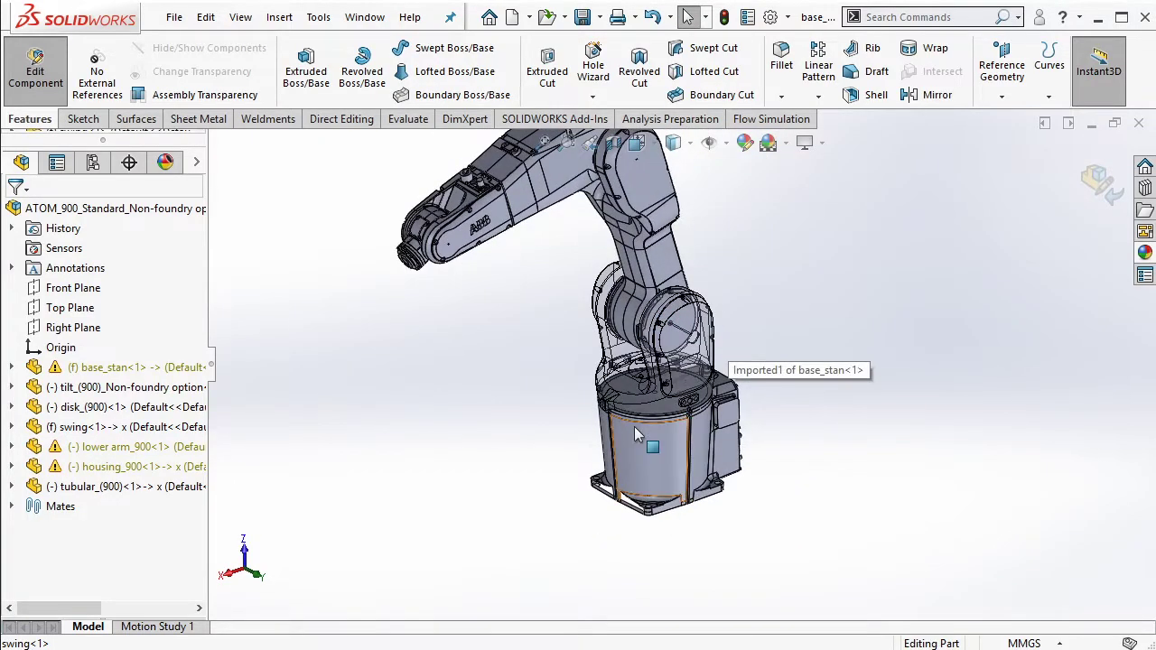
scroll(635, 430, down, 4)
scroll(663, 500, down, 4)
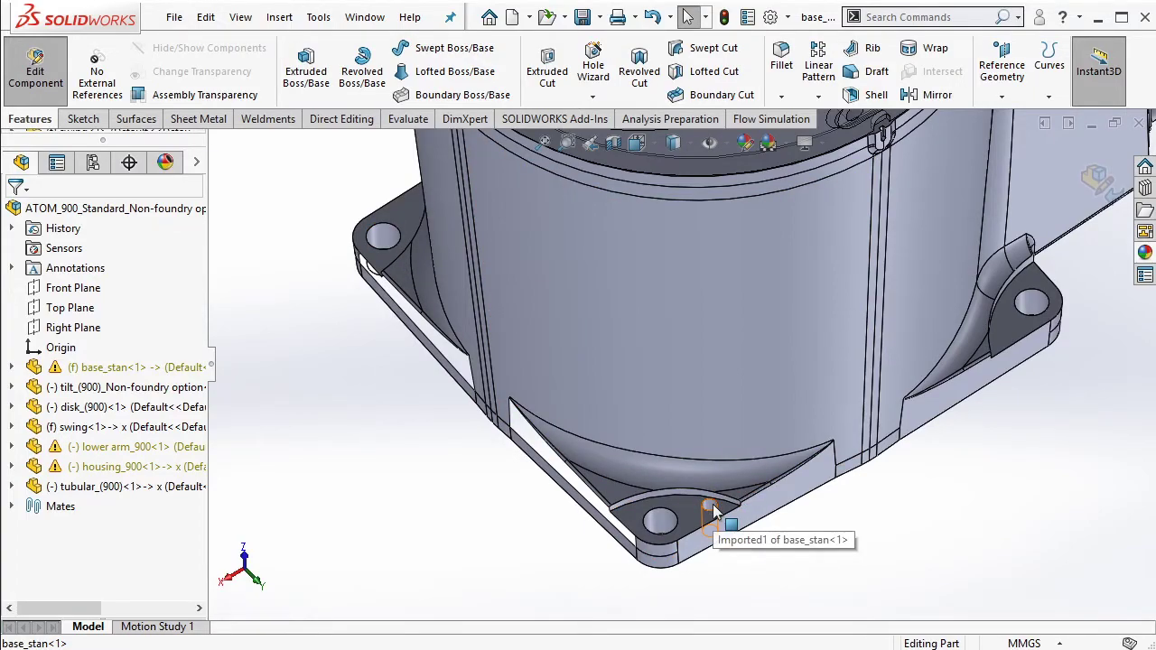
scroll(712, 506, up, 2)
scroll(556, 284, up, 3)
middle_drag(556, 283, 533, 253)
scroll(479, 305, down, 3)
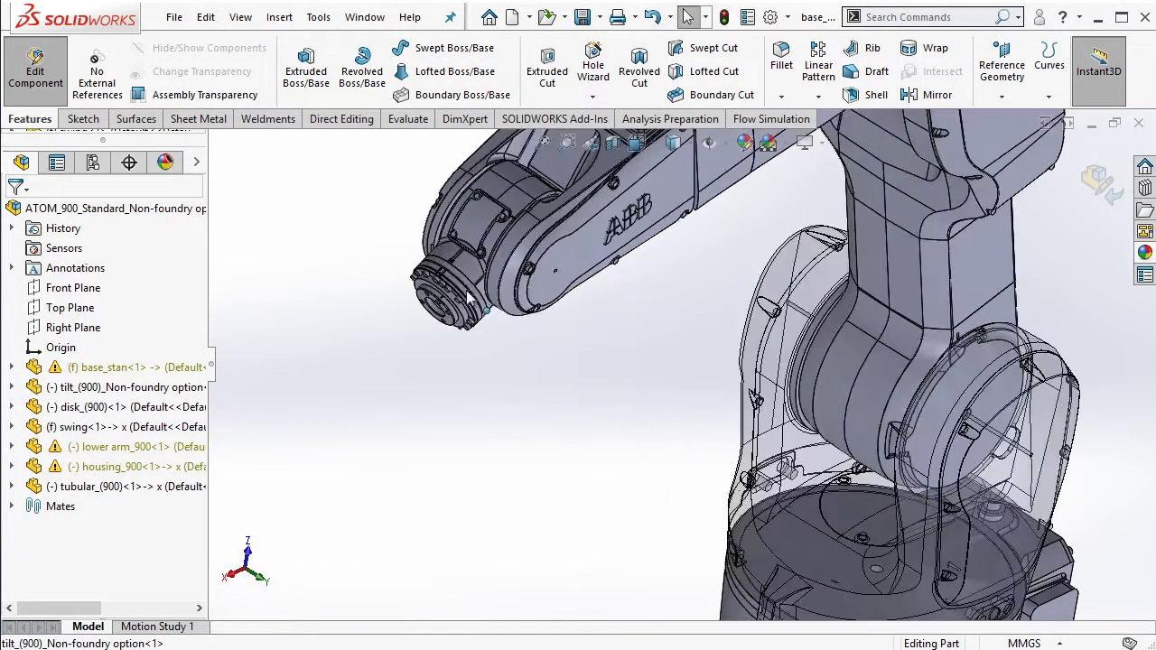
scroll(479, 305, down, 2)
middle_drag(449, 313, 458, 287)
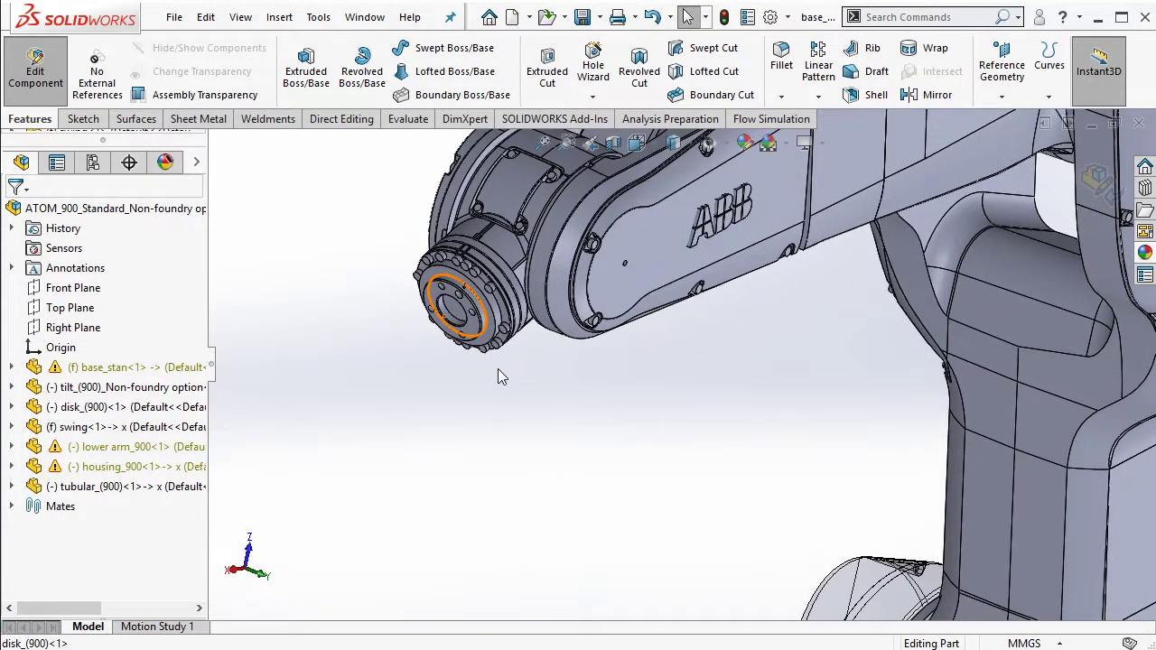
scroll(497, 368, up, 5)
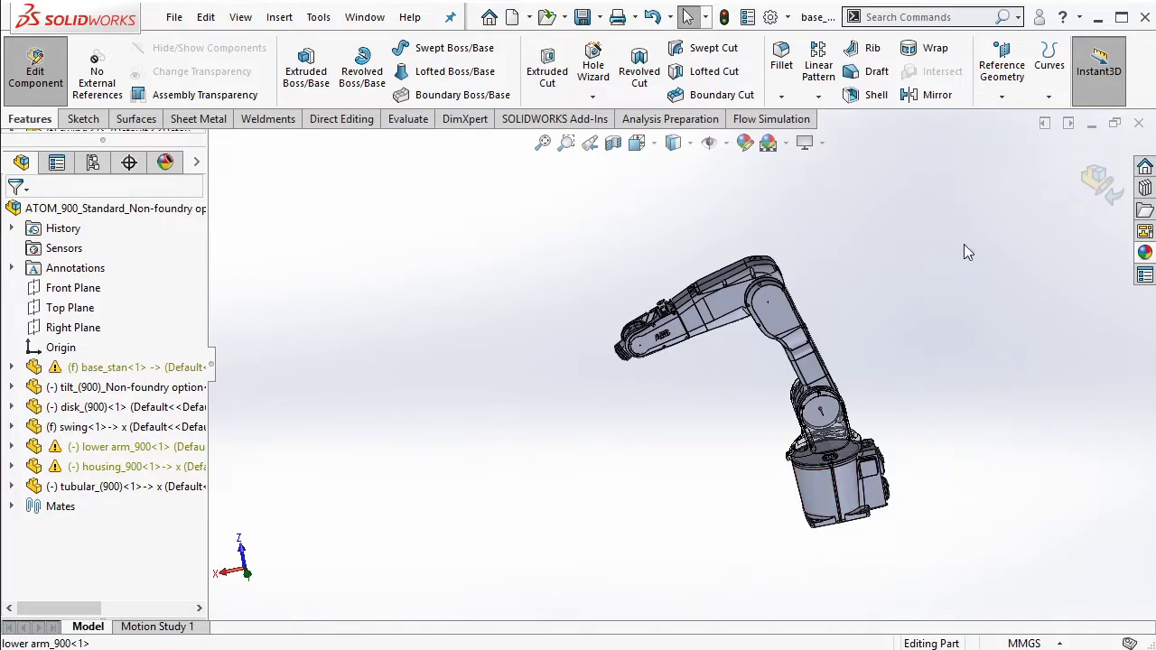
Break all of base_stan's external references and accept the warning
middle_drag(1038, 495, 972, 446)
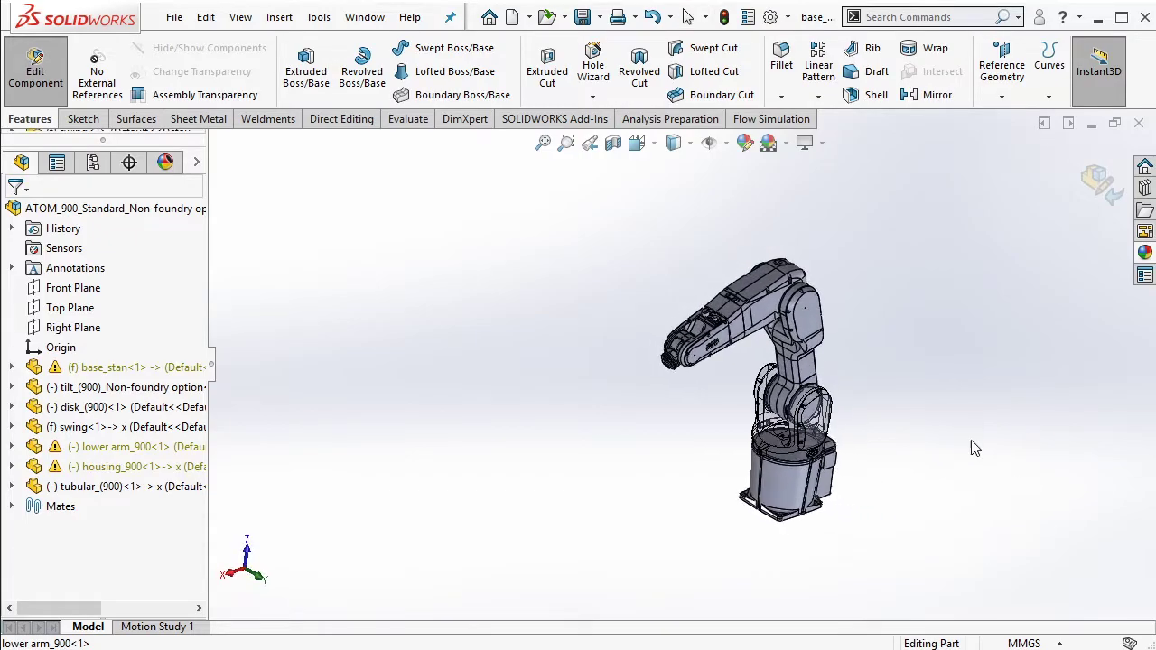
scroll(797, 430, down, 2)
scroll(766, 450, down, 2)
scroll(763, 462, down, 2)
scroll(763, 463, up, 3)
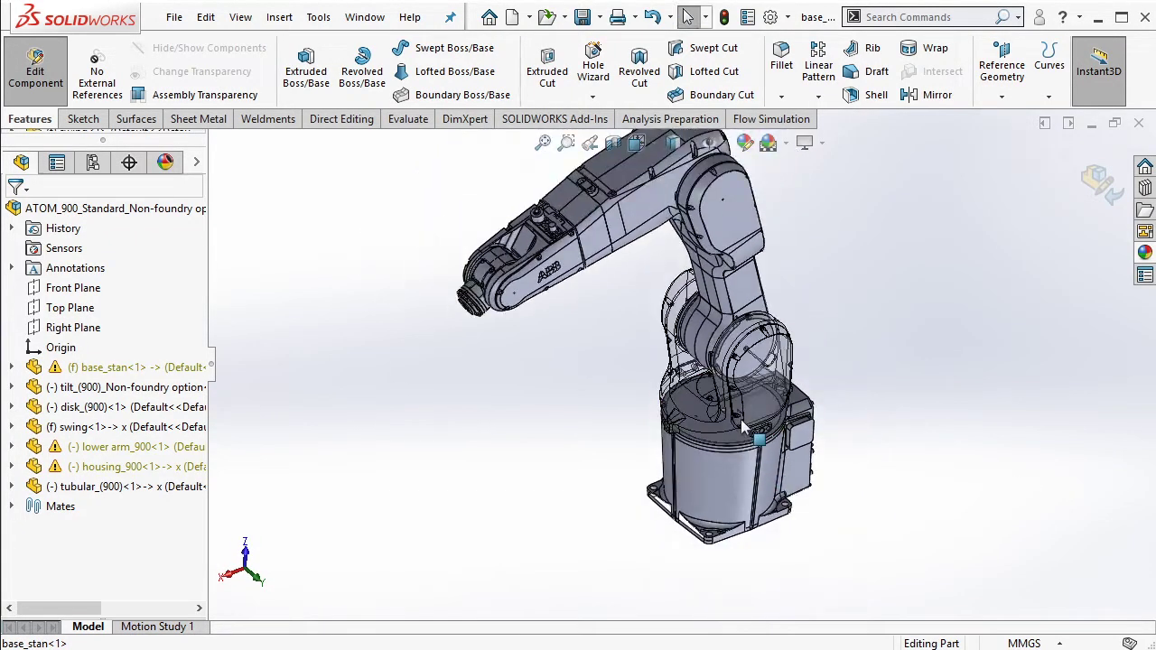
scroll(763, 463, down, 3)
middle_drag(763, 462, 769, 395)
scroll(770, 395, up, 3)
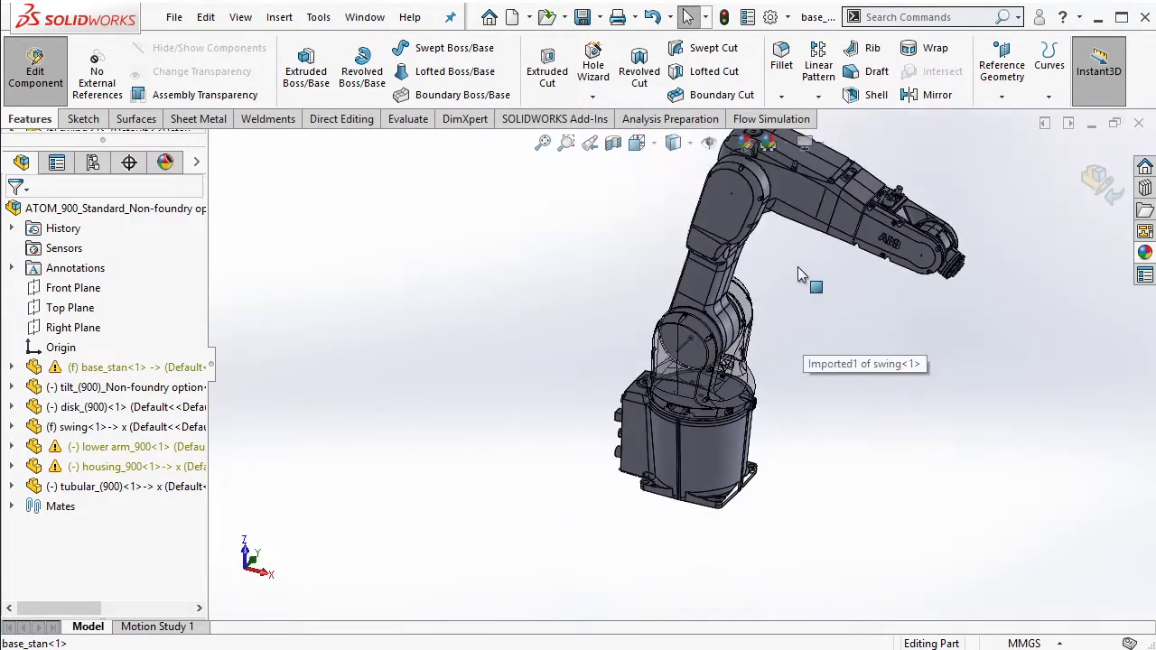
mouse_move(798, 267)
middle_down()
mouse_move(735, 353)
mouse_move(714, 334)
middle_up()
scroll(735, 353, down, 2)
scroll(714, 334, down, 2)
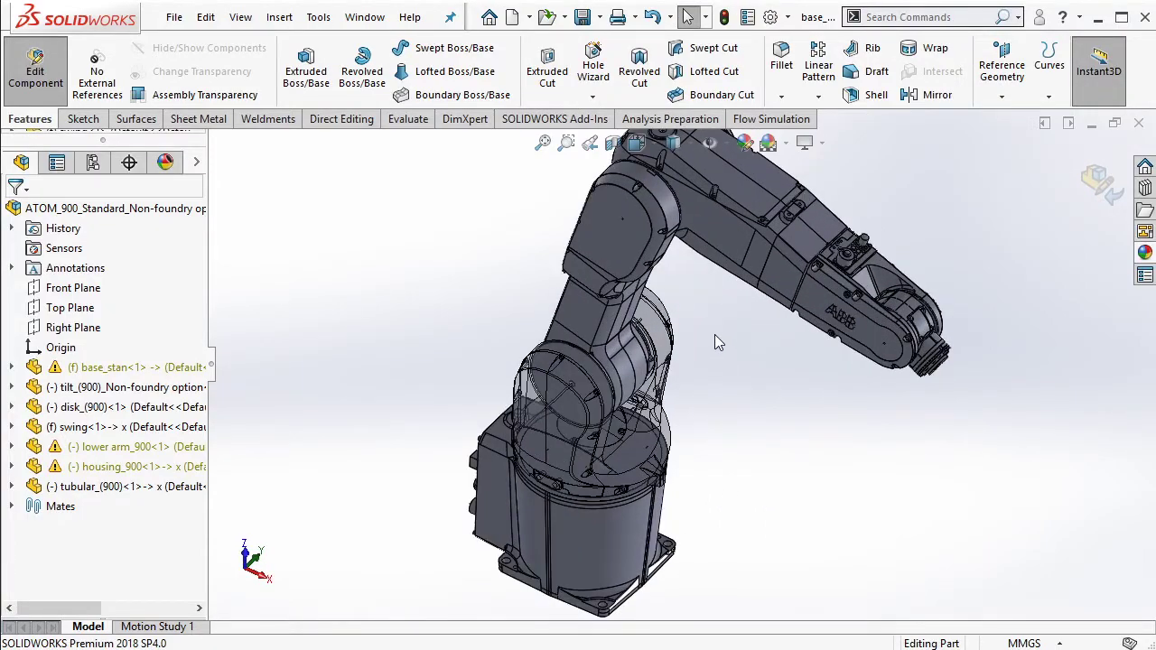
scroll(707, 338, up, 2)
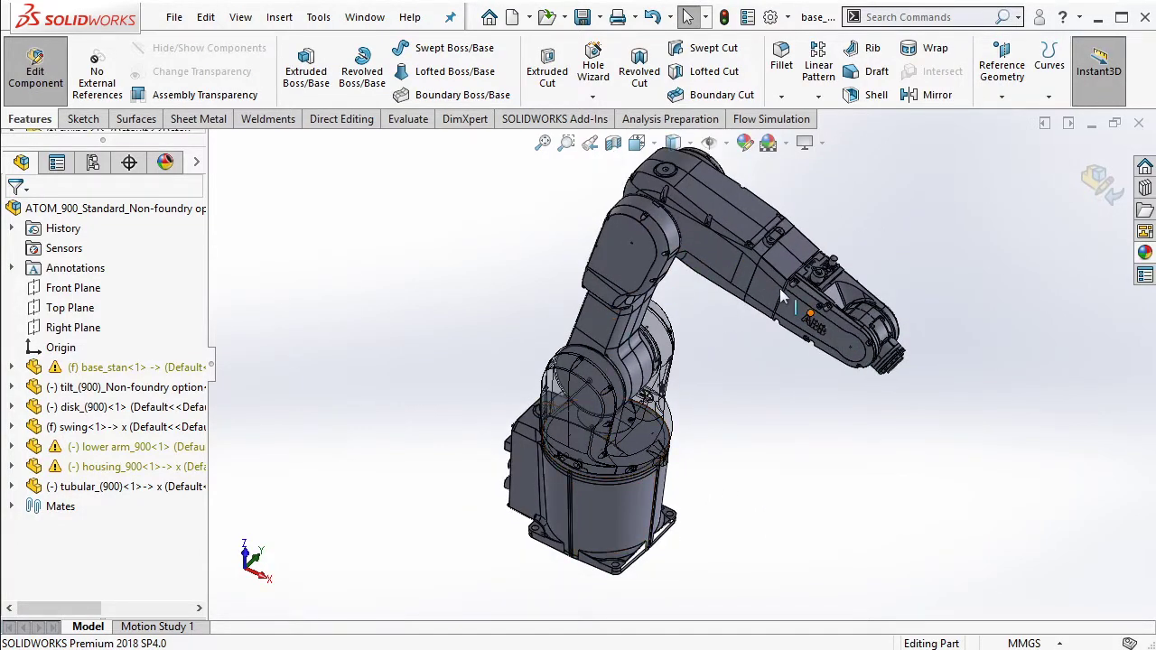
scroll(625, 422, down, 2)
scroll(610, 434, down, 2)
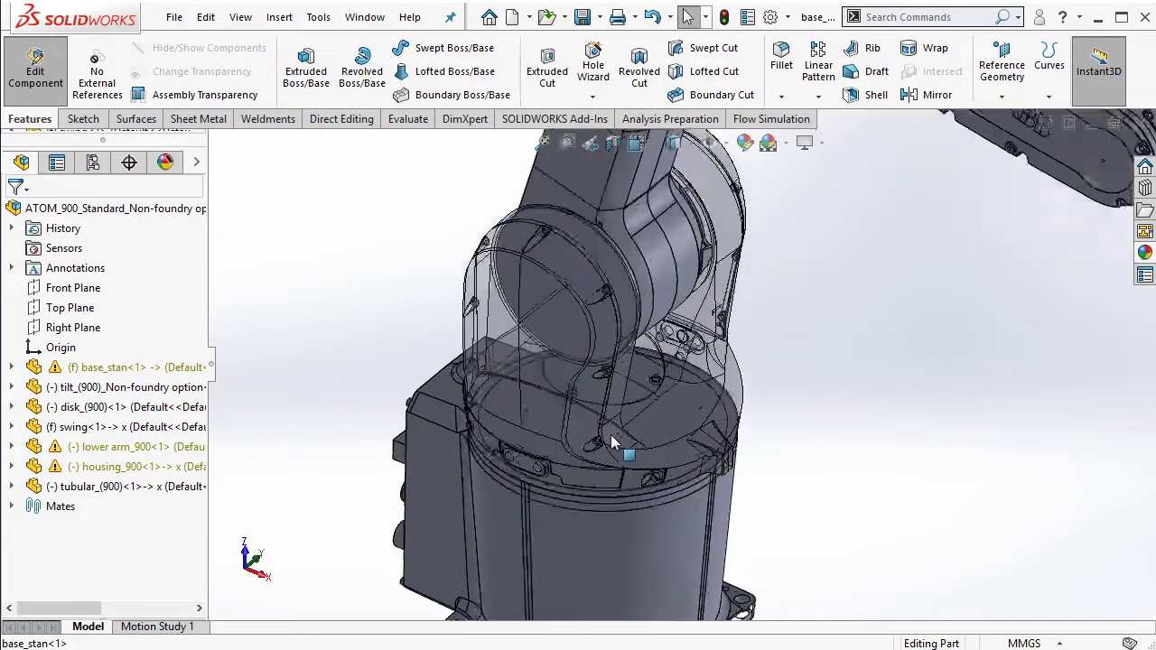
scroll(616, 416, down, 2)
scroll(635, 418, down, 2)
middle_drag(633, 409, 635, 402)
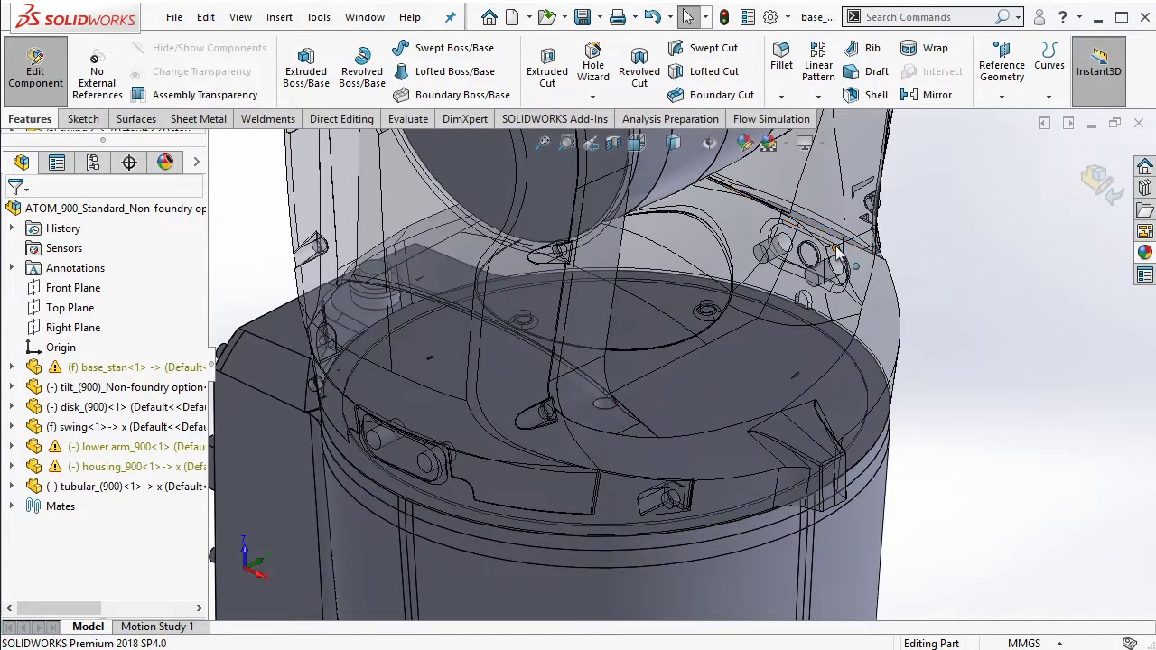
scroll(833, 242, up, 2)
scroll(857, 247, up, 2)
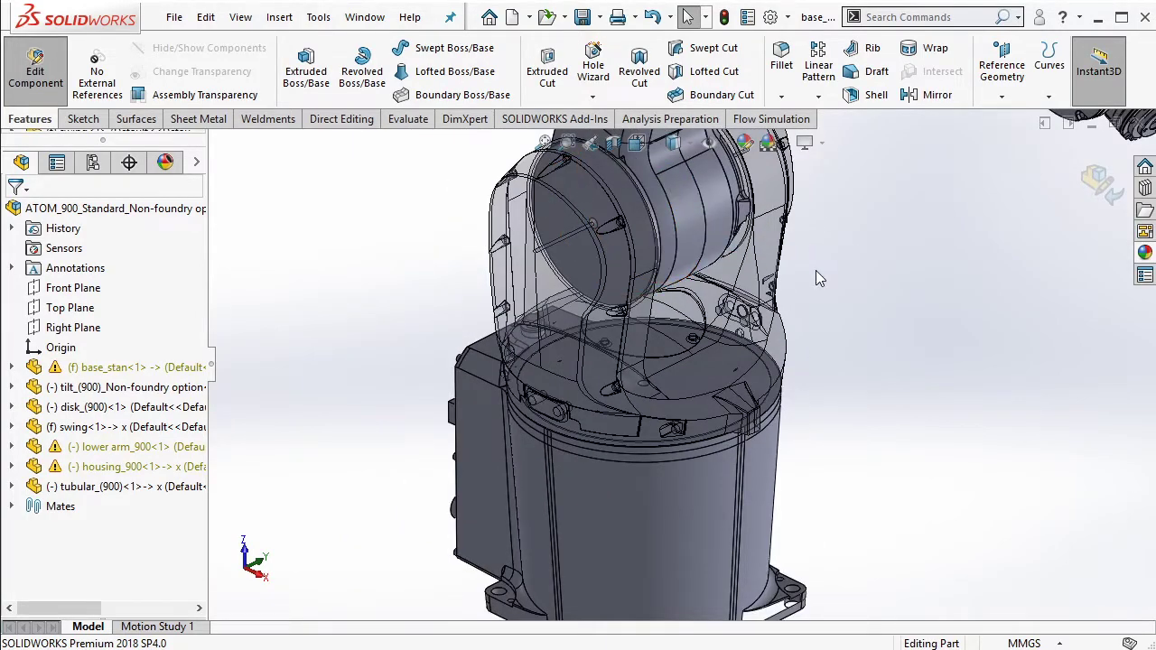
scroll(694, 394, down, 2)
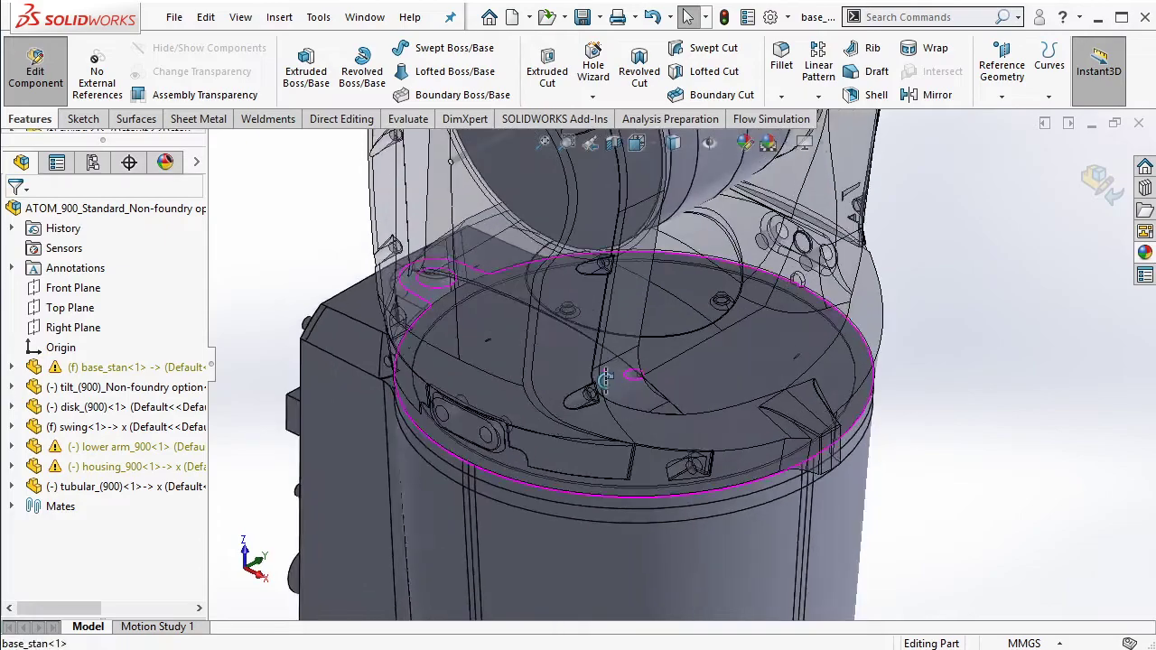
scroll(634, 375, down, 2)
click(638, 382)
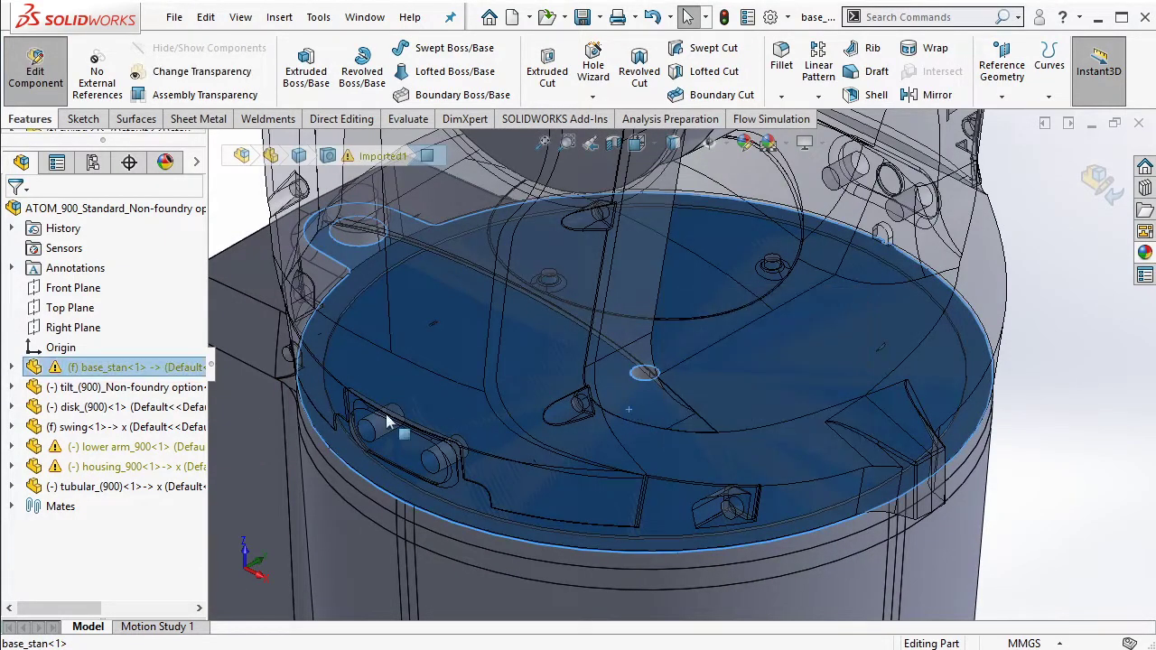
right_click(145, 370)
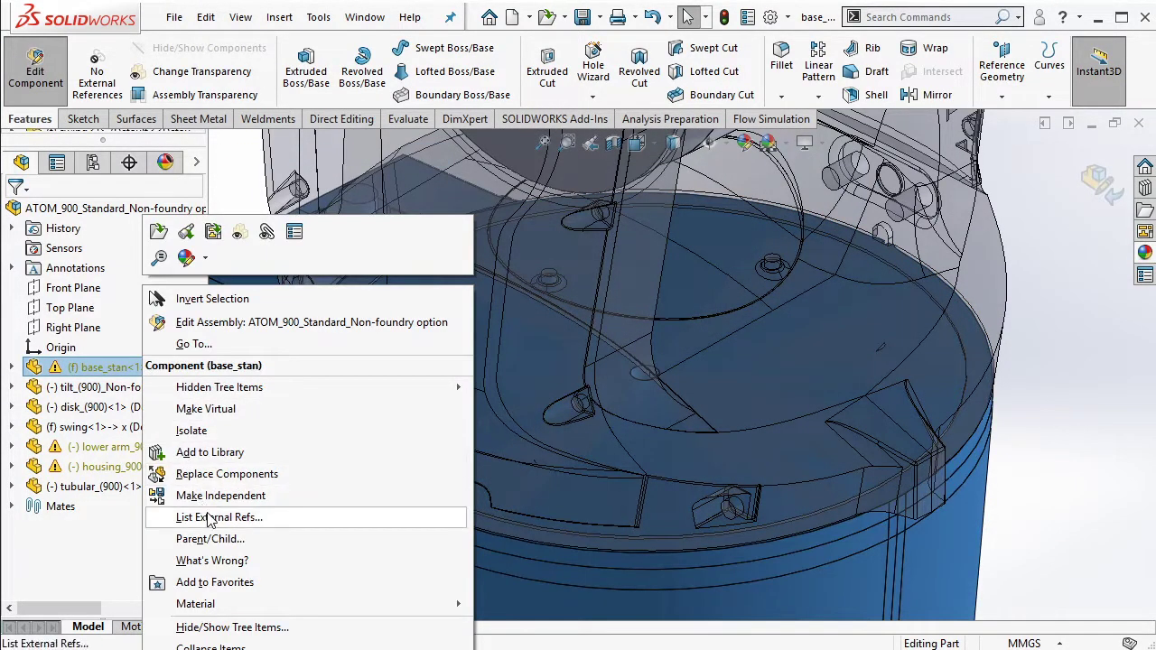
click(172, 518)
click(357, 471)
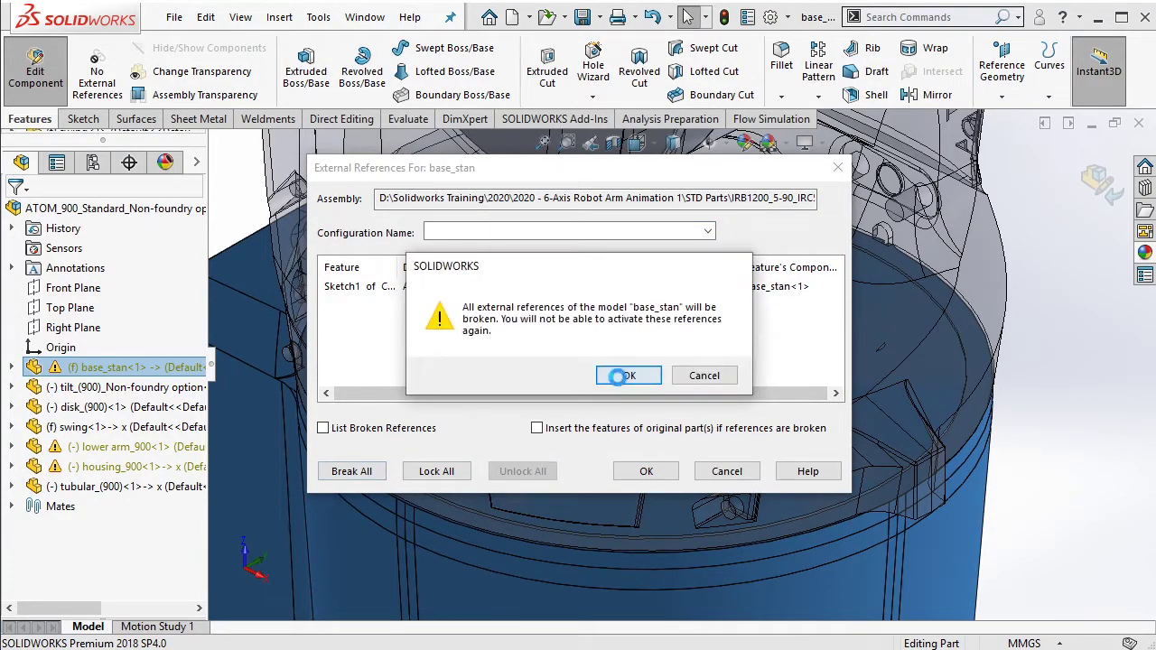
click(623, 375)
click(659, 473)
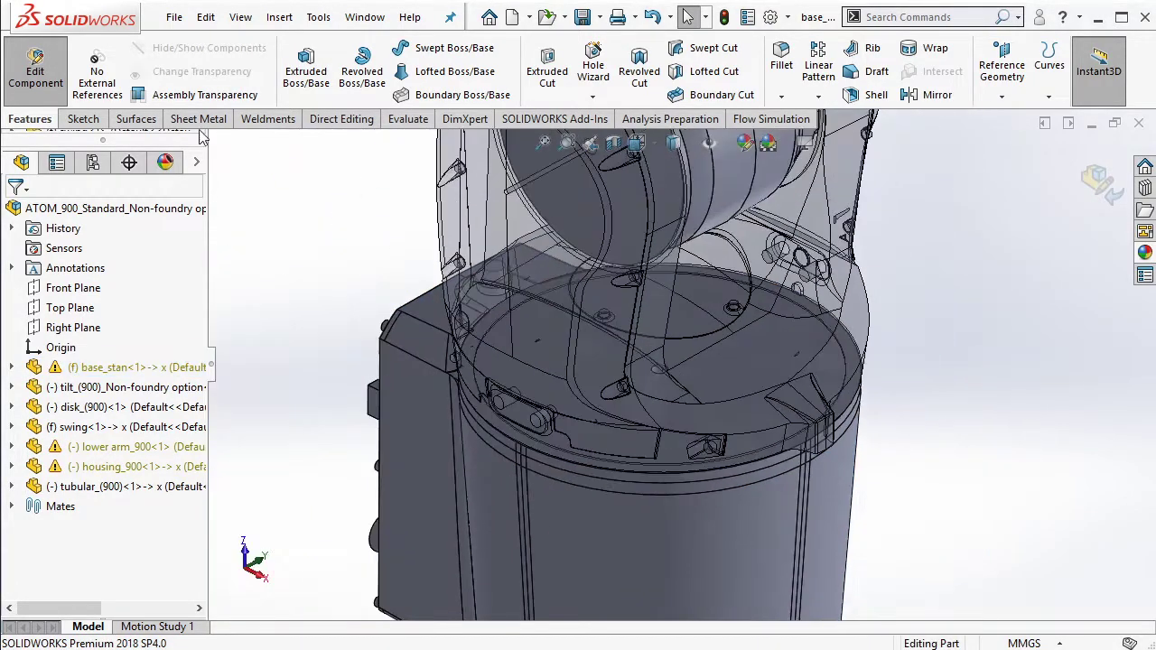
Return to assembly editing, make the housing transparent, and select the swing's top face
click(743, 338)
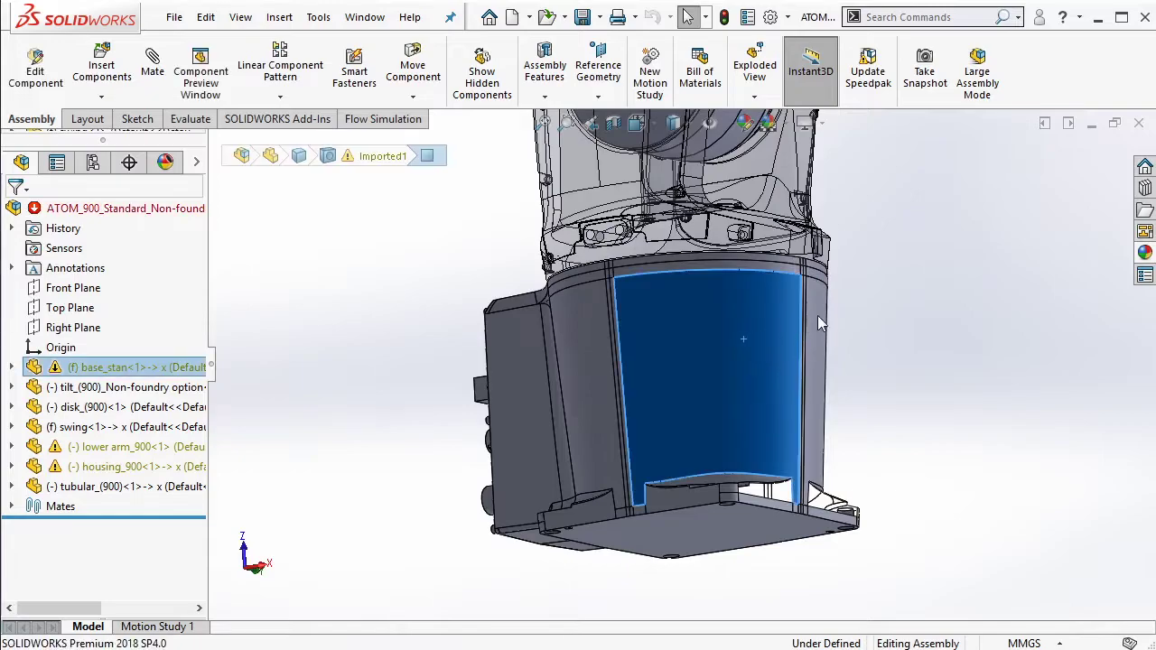
click(931, 233)
click(788, 172)
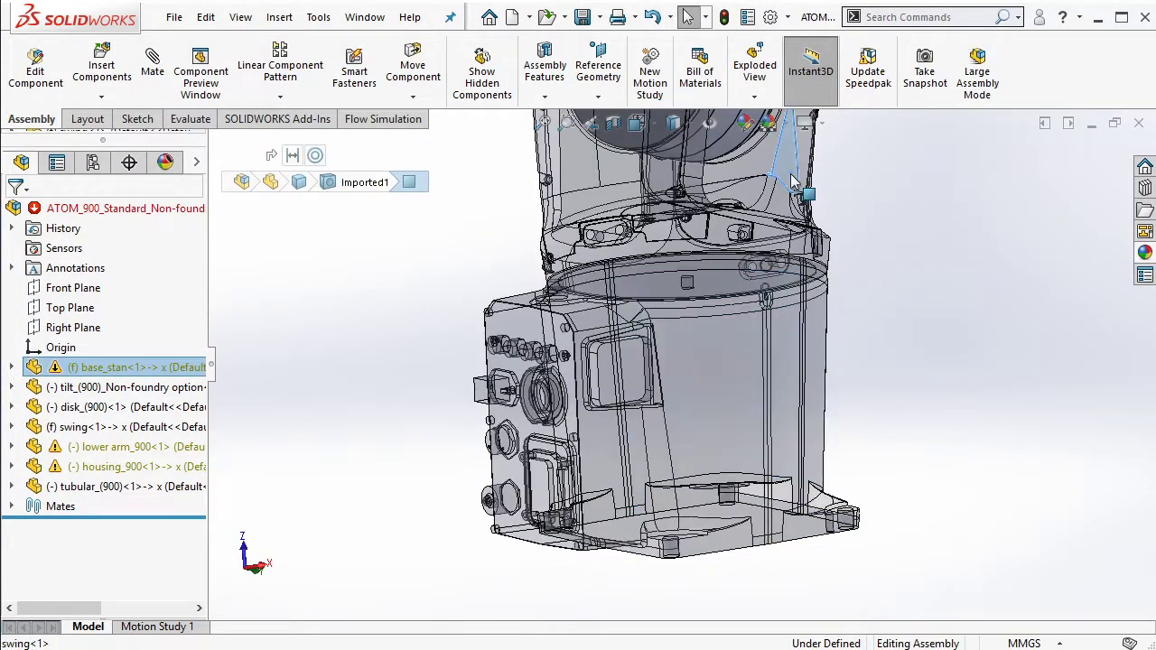
click(898, 239)
scroll(738, 234, up, 2)
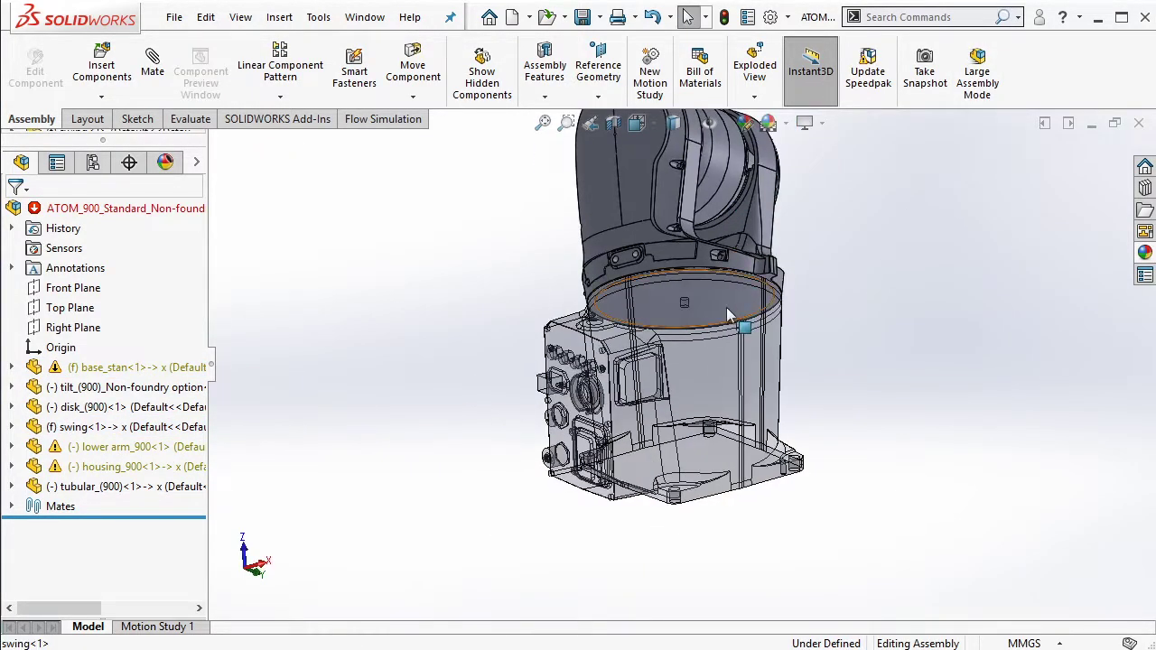
scroll(726, 307, down, 4)
scroll(680, 309, down, 2)
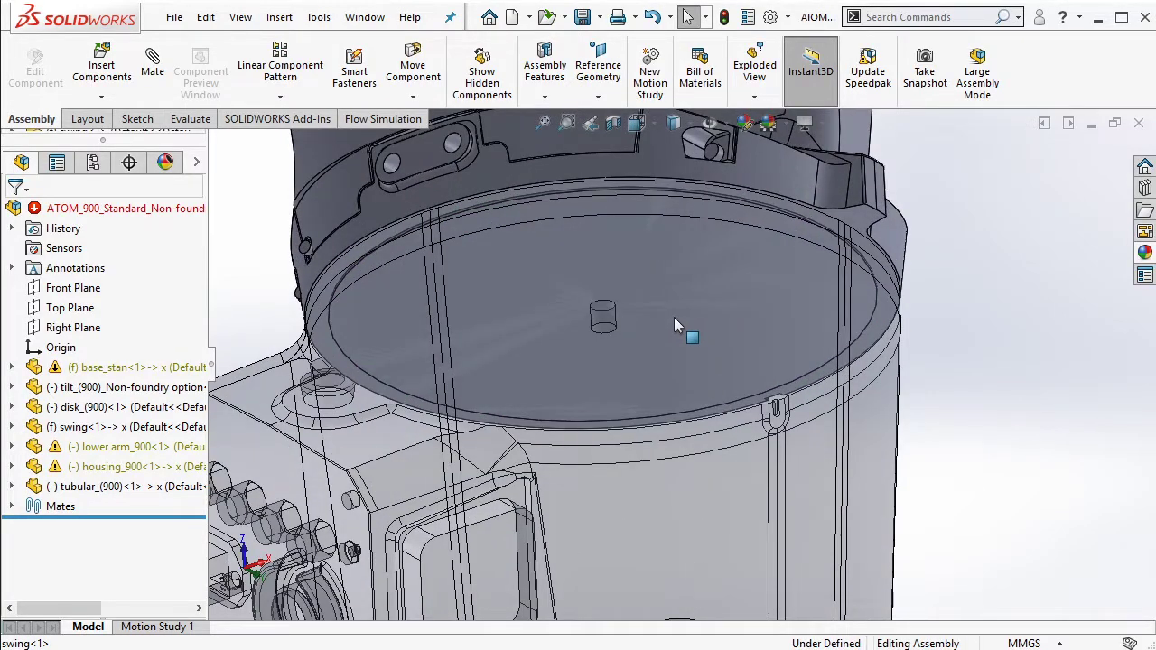
click(674, 318)
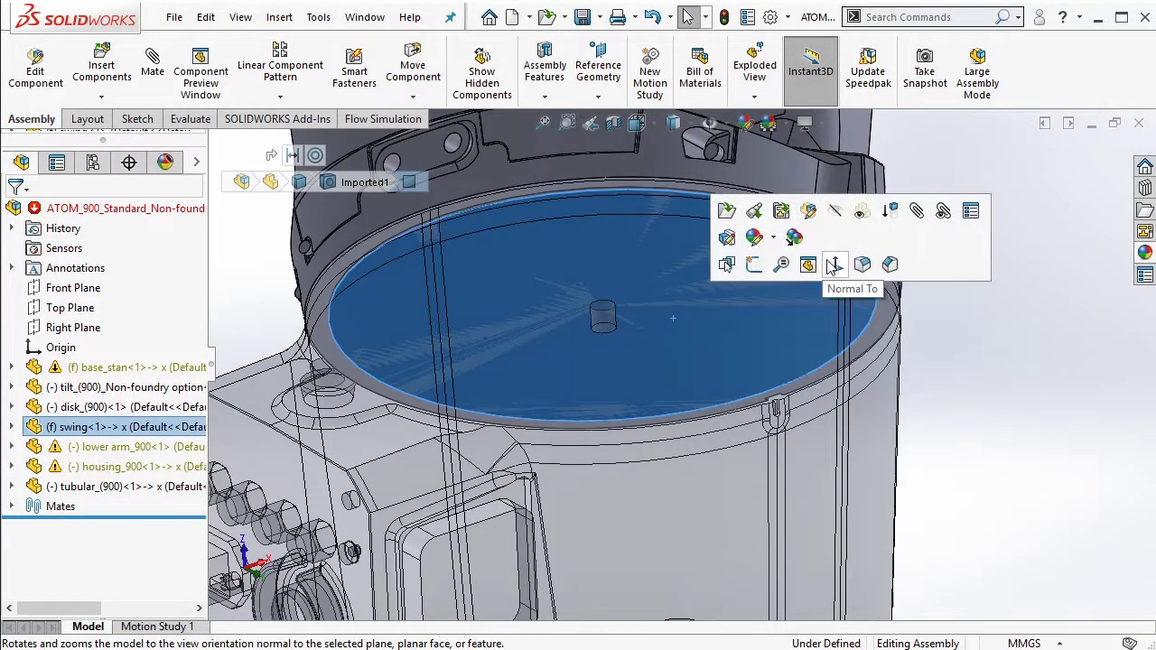
Edit swing in place and cut a 10 mm blind extrusion from a sketch on its top face
click(807, 214)
scroll(642, 316, down, 1)
click(644, 320)
click(693, 247)
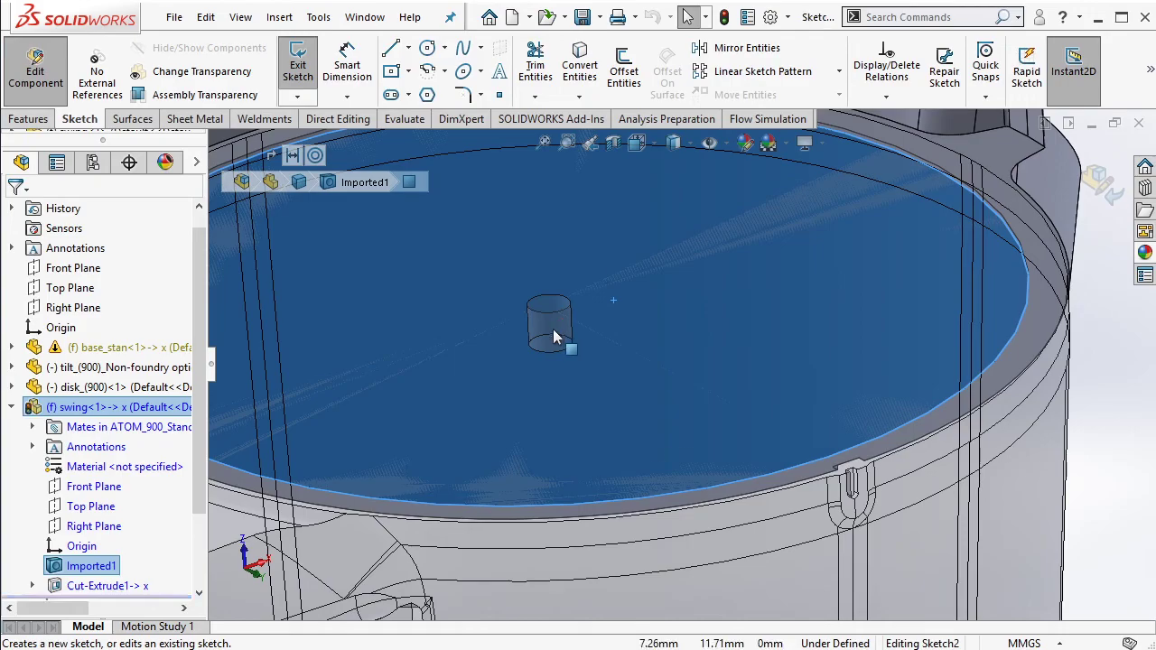
mouse_move(574, 311)
middle_down()
mouse_move(622, 223)
mouse_move(374, 299)
middle_up()
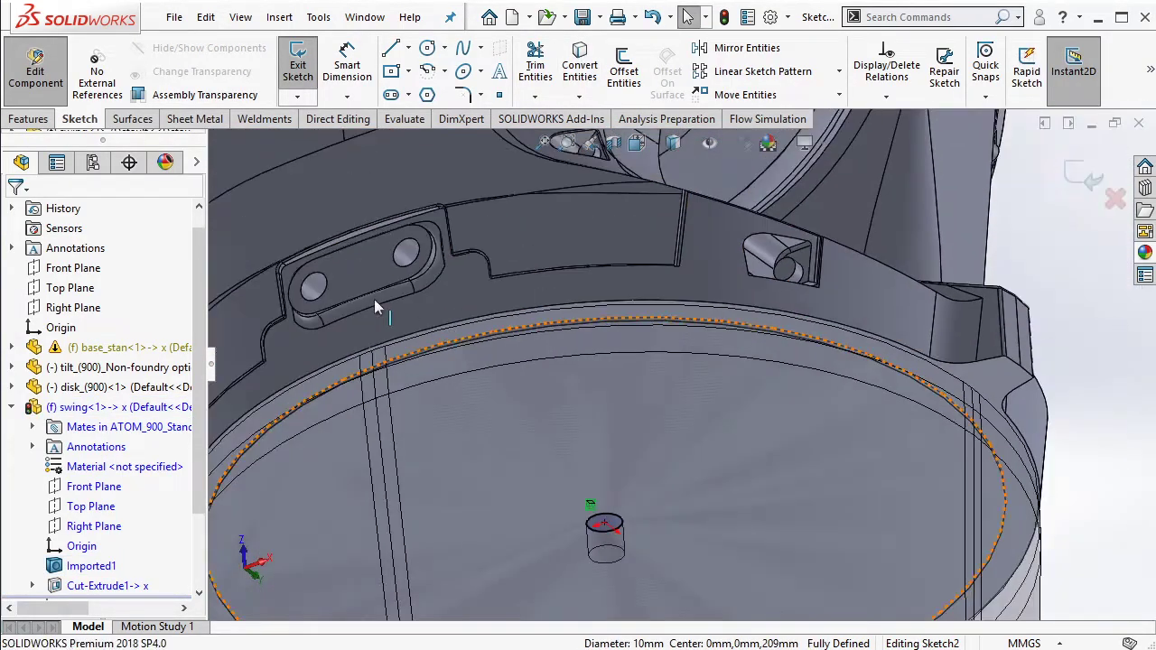
click(28, 119)
click(546, 73)
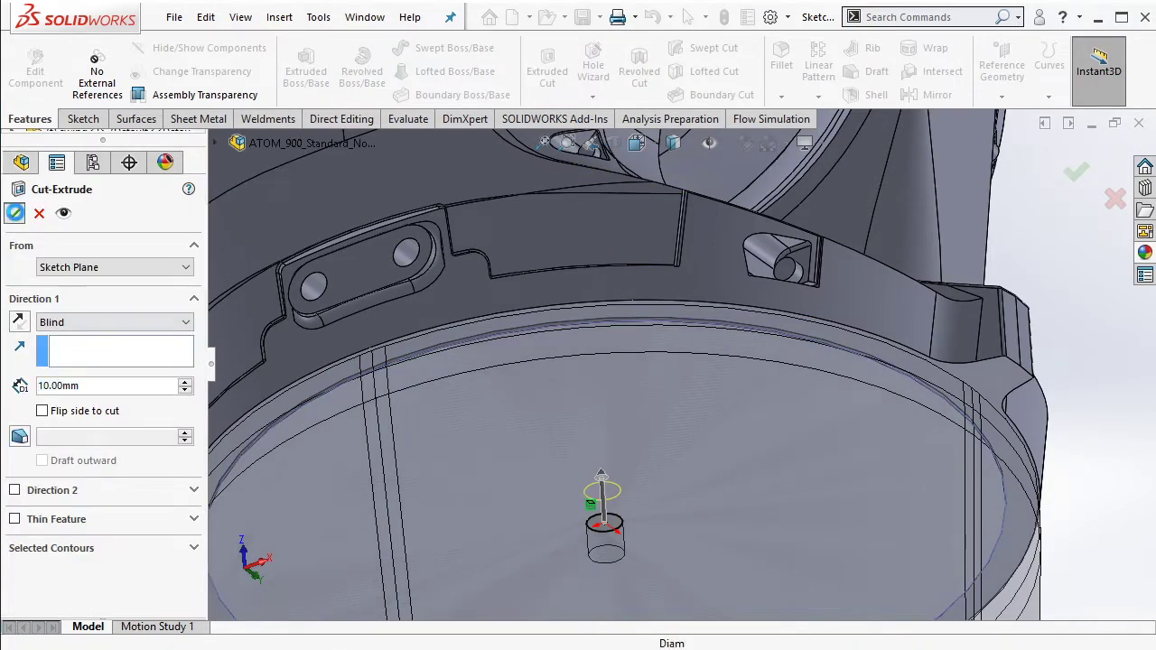
click(14, 213)
Break all of swing's external references and accept the warning
right_click(183, 432)
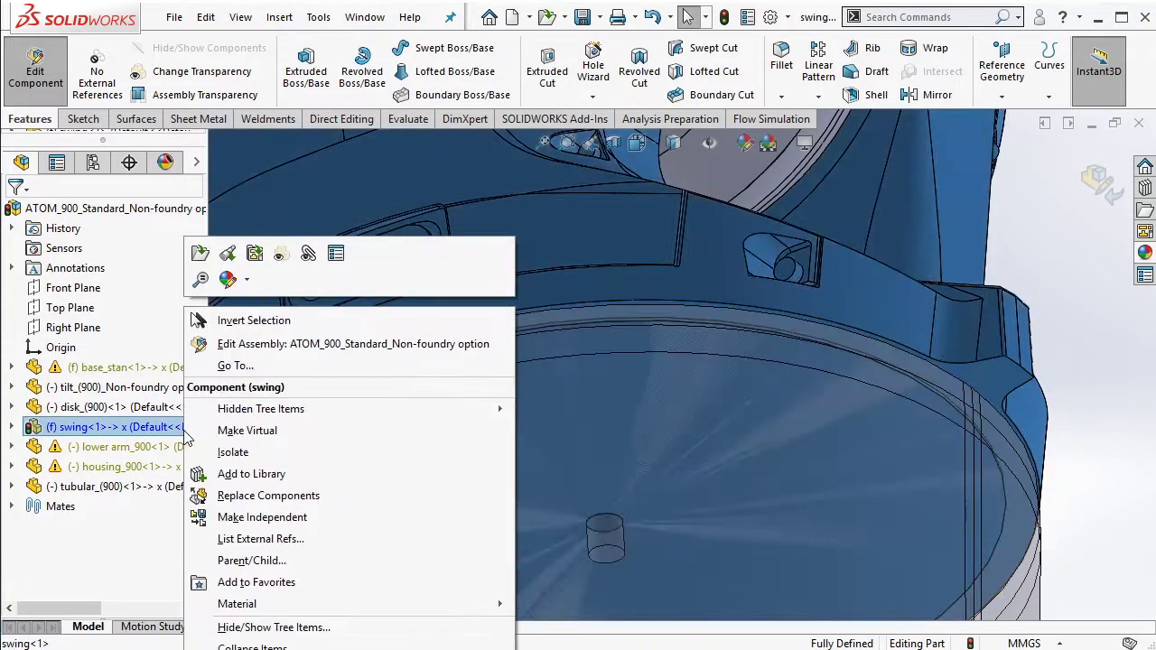
click(260, 538)
click(352, 471)
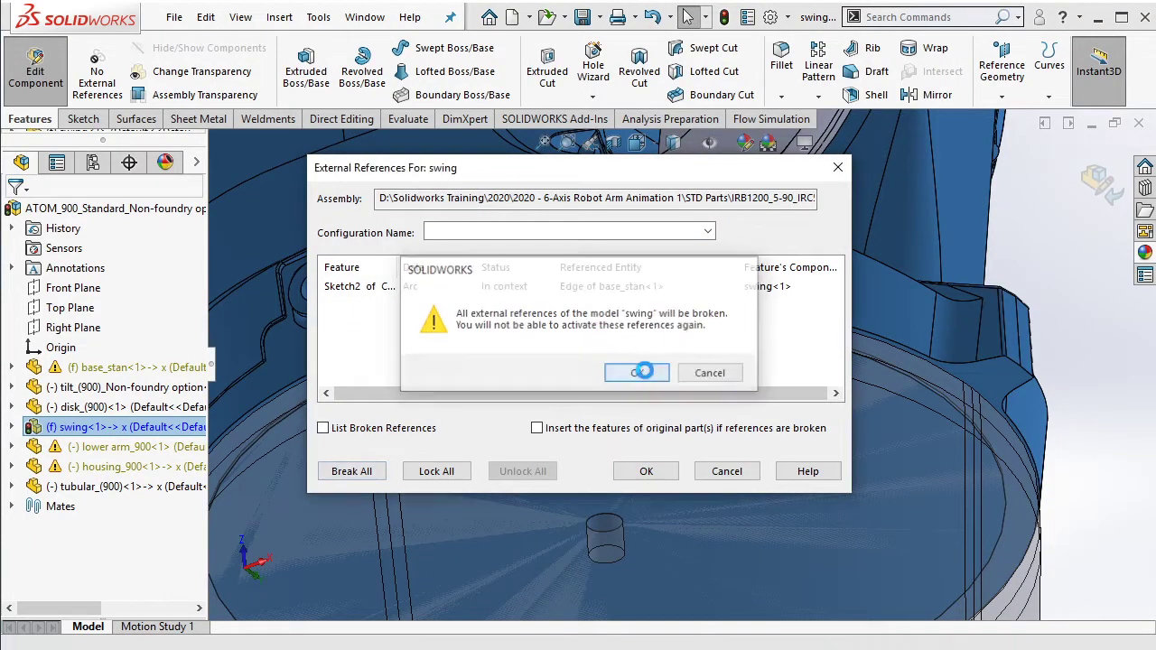
click(636, 373)
click(646, 470)
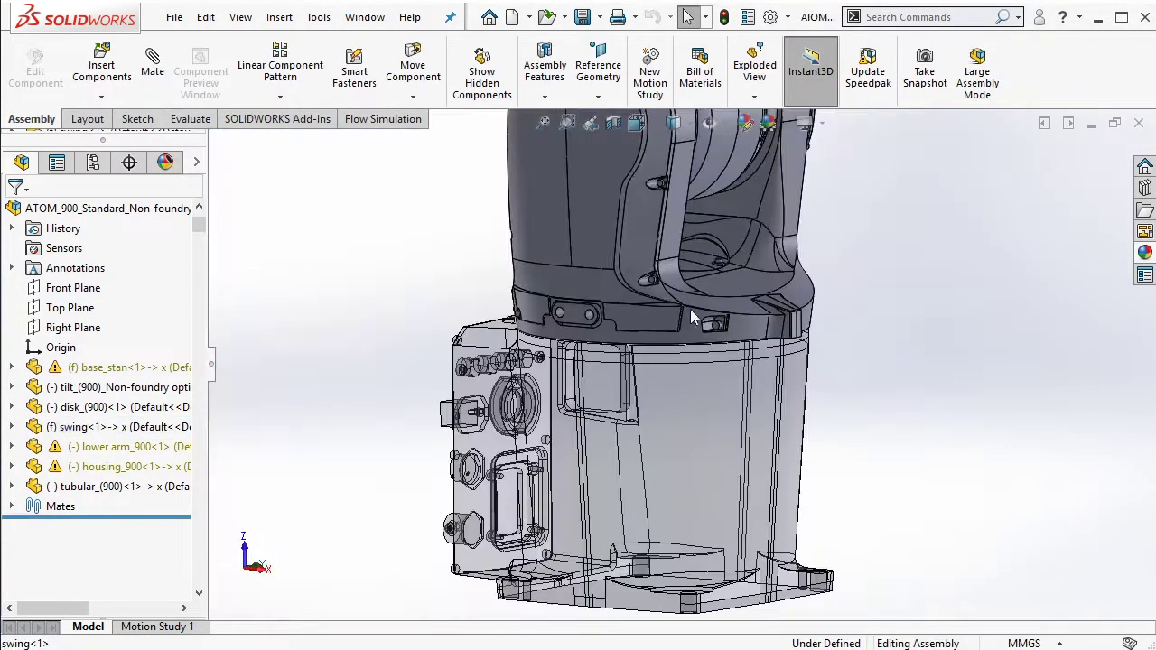
Finish editing swing and make the swing component transparent
click(684, 408)
click(758, 271)
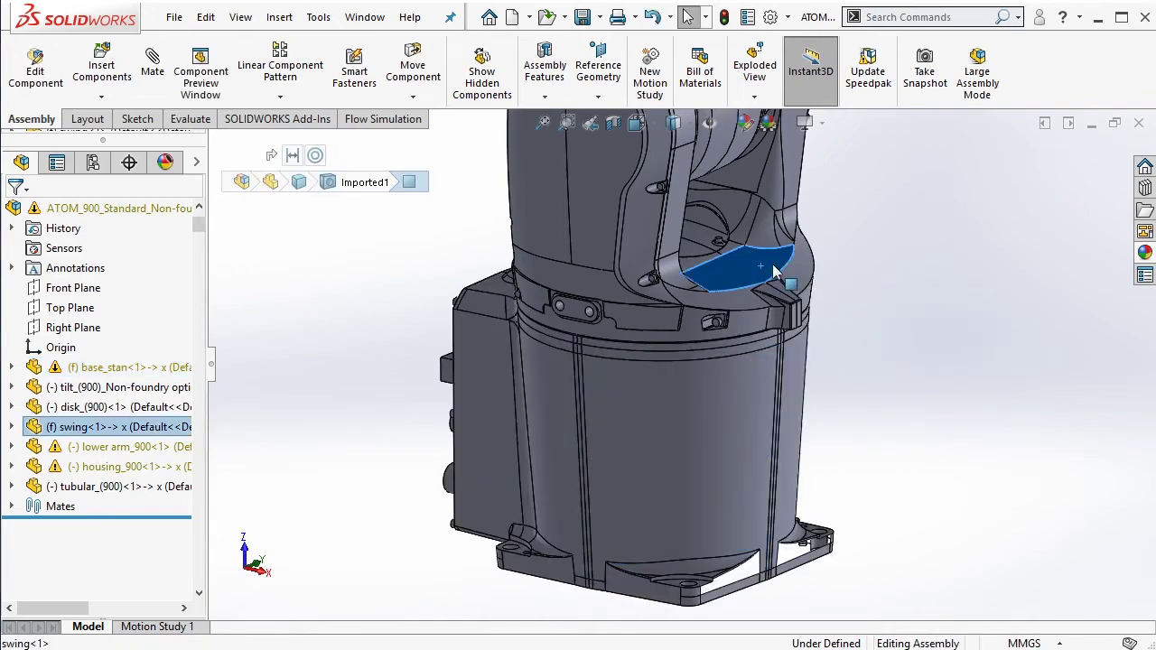
click(835, 162)
scroll(840, 271, down, 3)
Confirm base_stan's external reference list is now empty
right_click(762, 257)
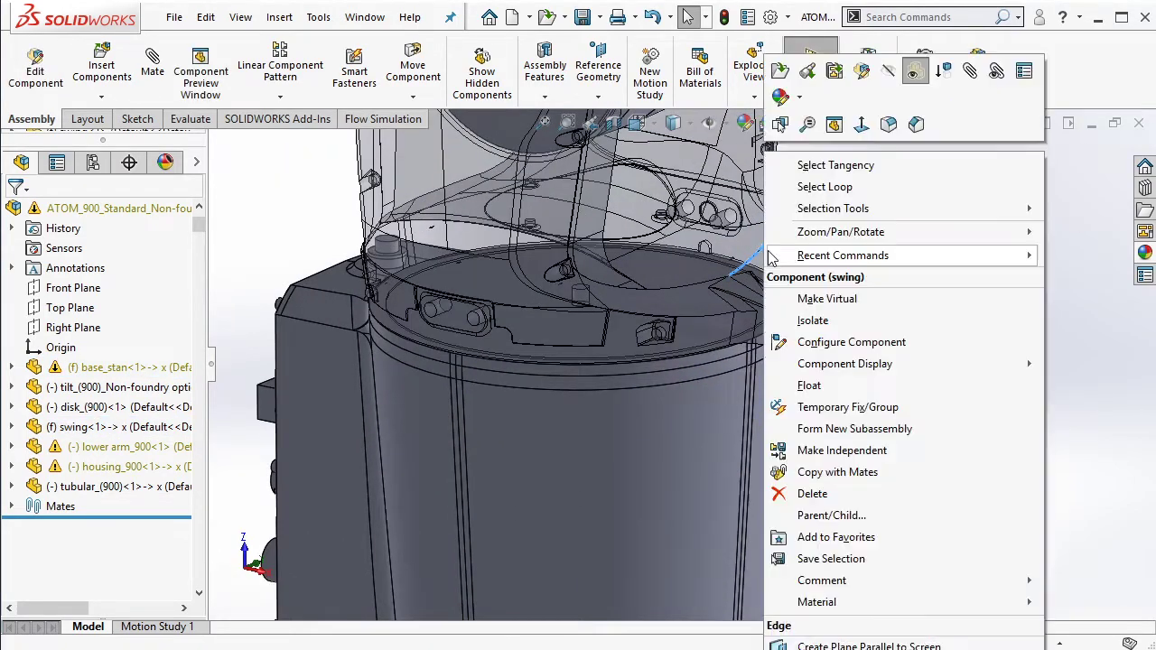
click(662, 419)
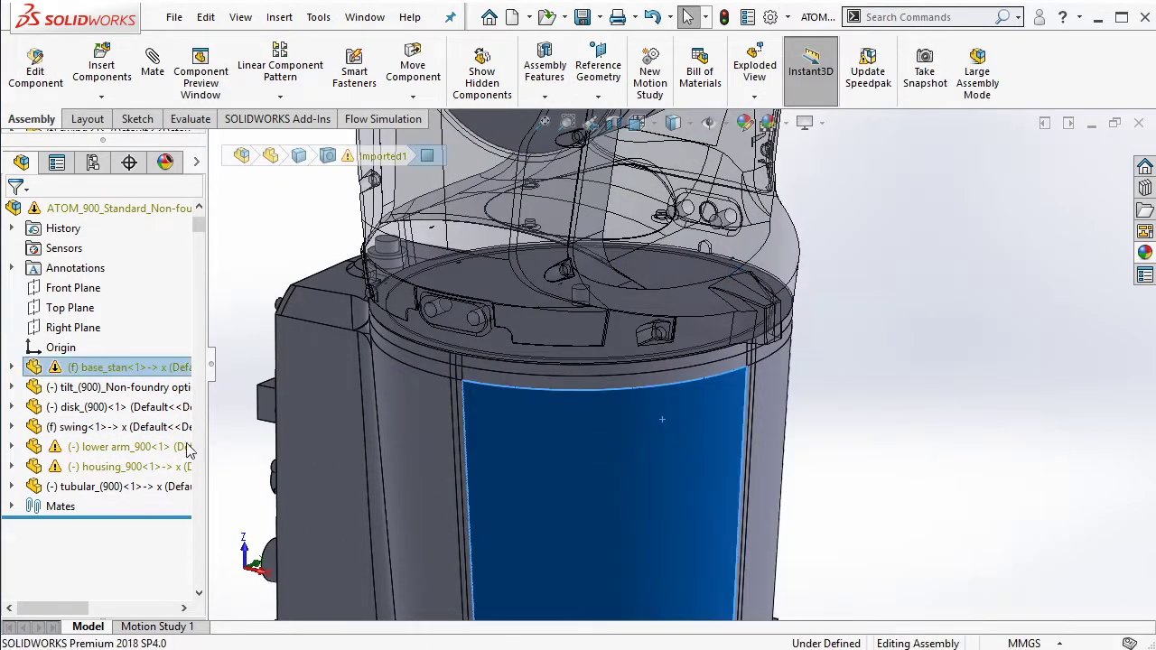
right_click(167, 375)
click(398, 421)
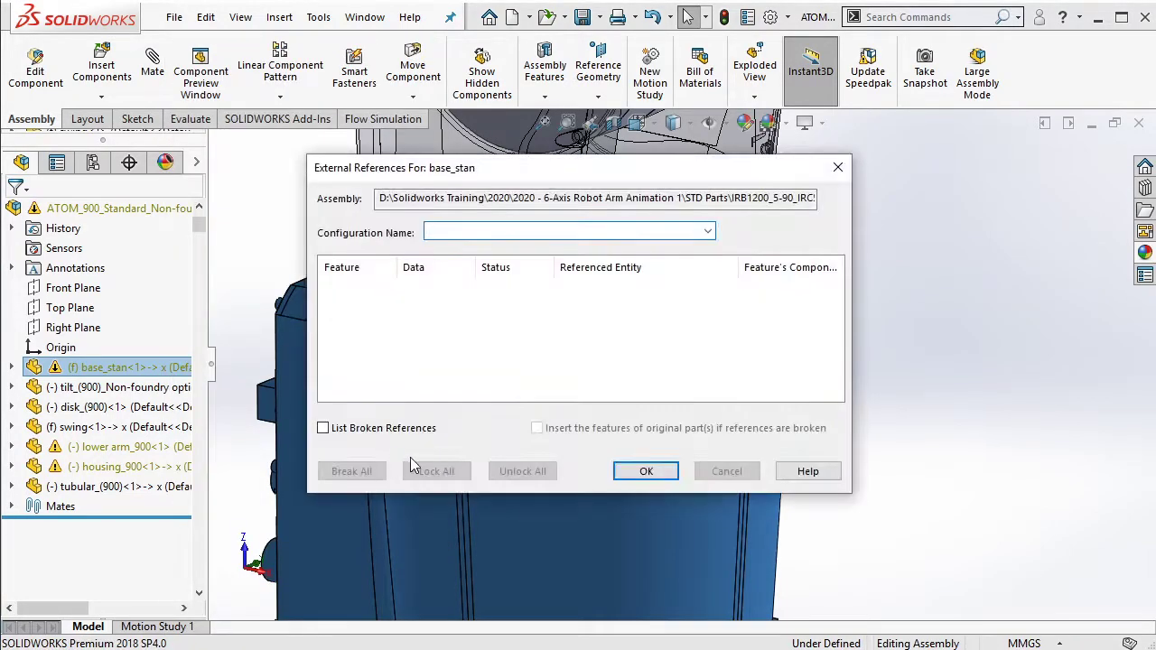
click(645, 474)
Confirm swing's external references are gone as well
right_click(794, 251)
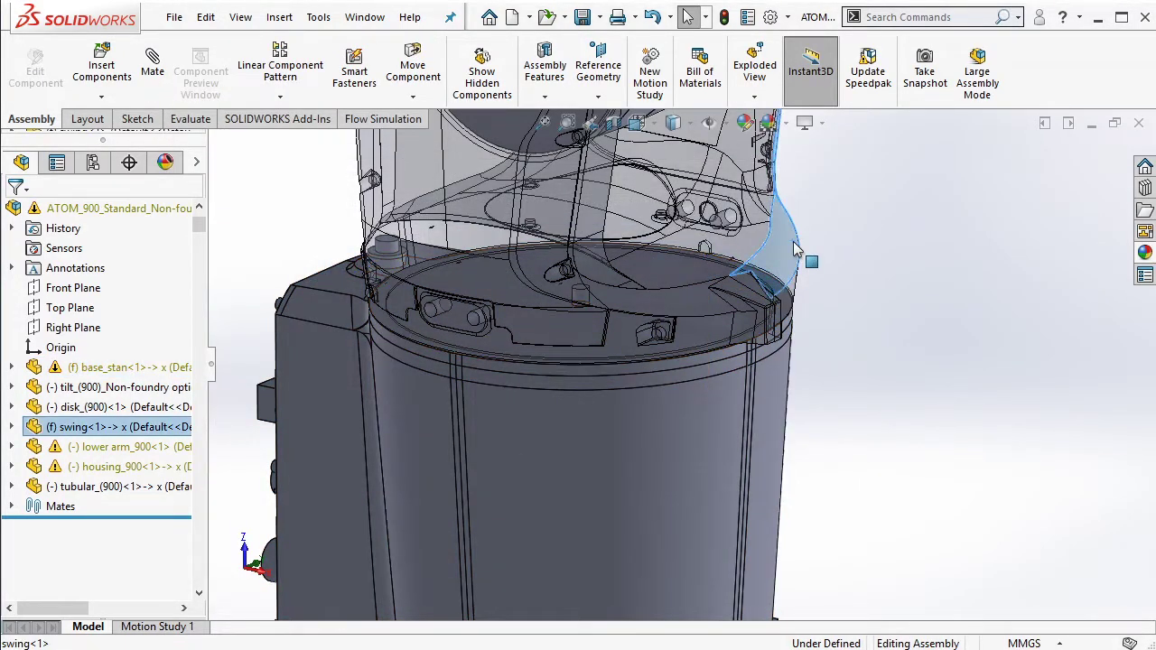
right_click(176, 431)
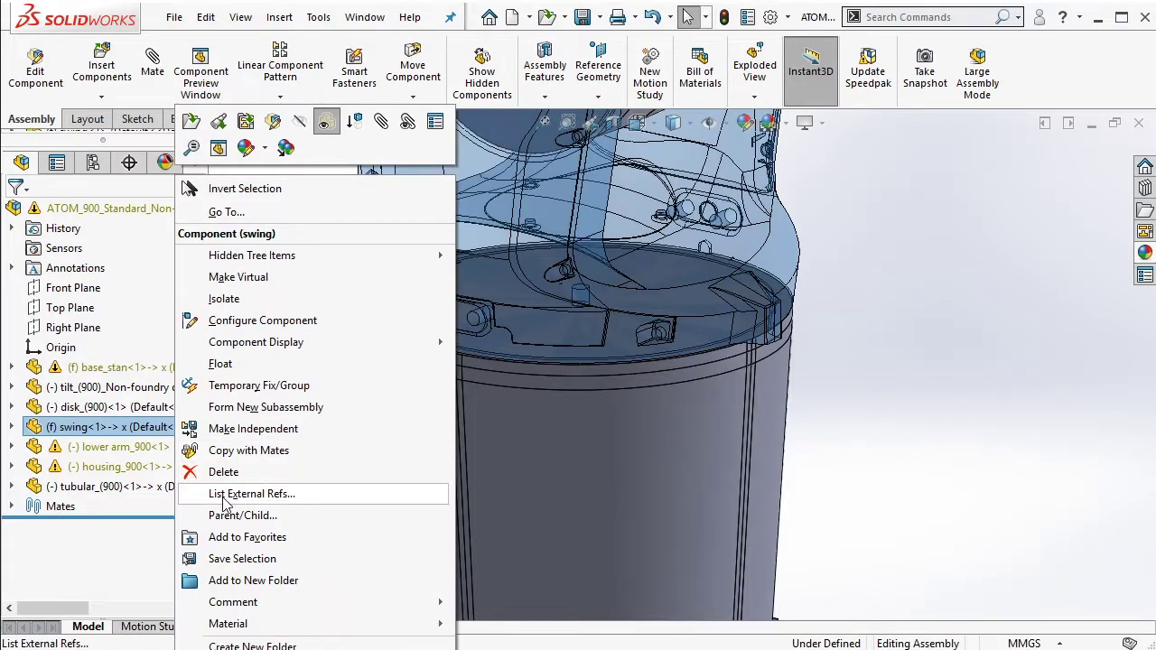
click(226, 421)
click(675, 478)
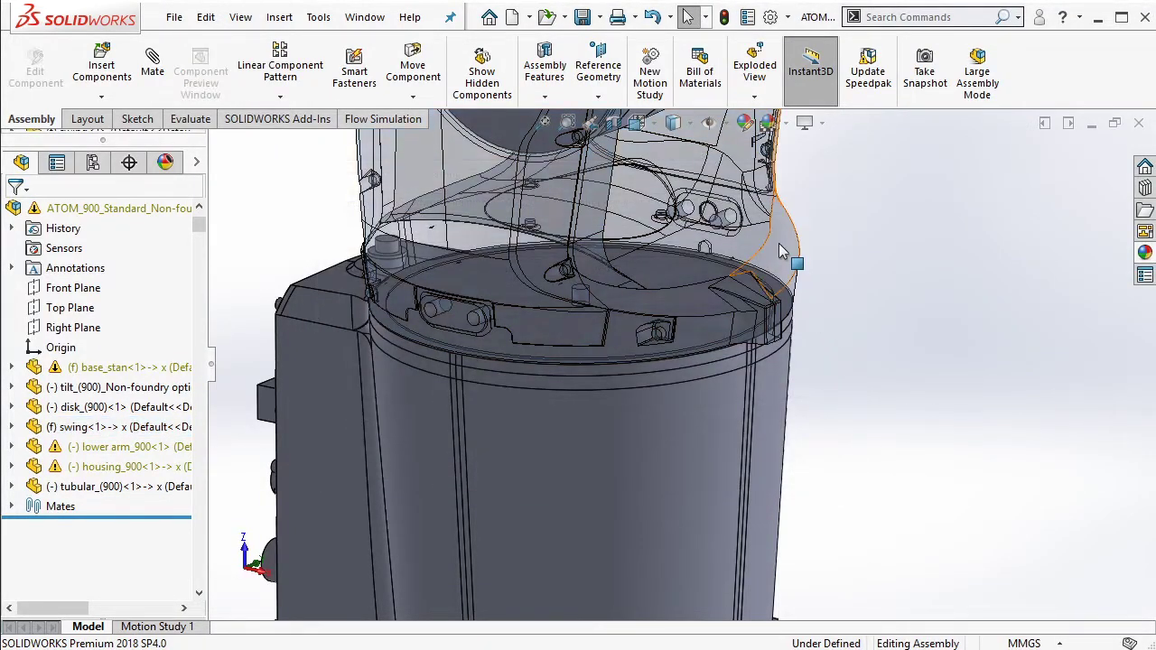
Float the swing component, lift it off the base, and pick the base's pin hole face
right_click(778, 243)
click(824, 231)
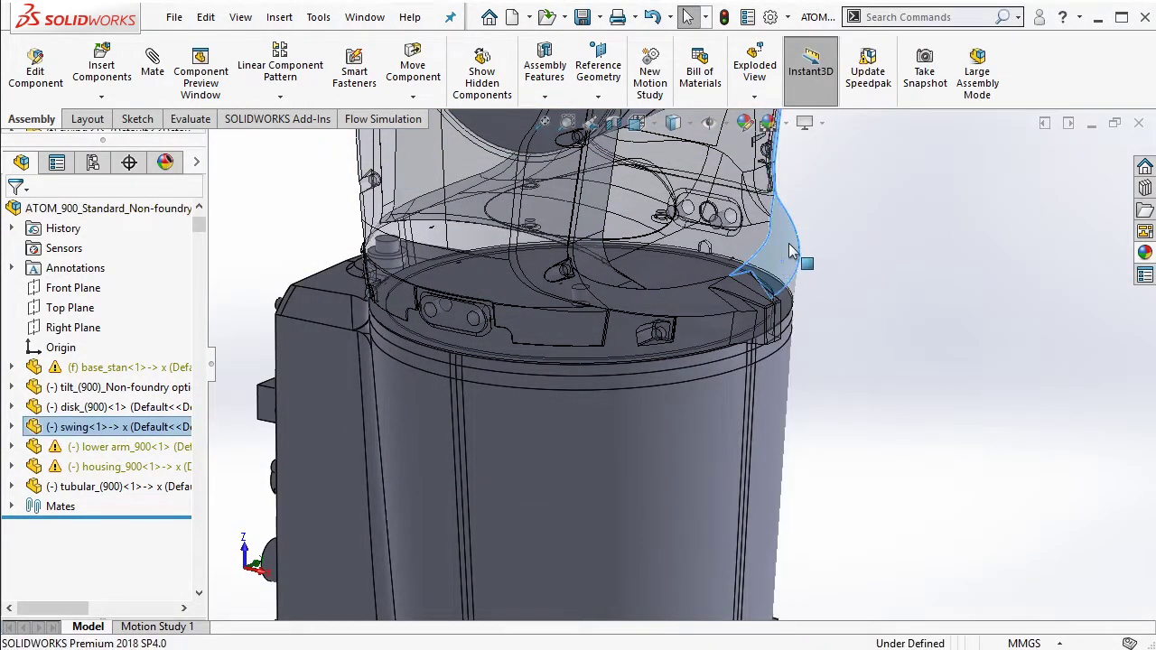
drag(578, 298, 577, 226)
scroll(578, 281, up, 2)
click(569, 277)
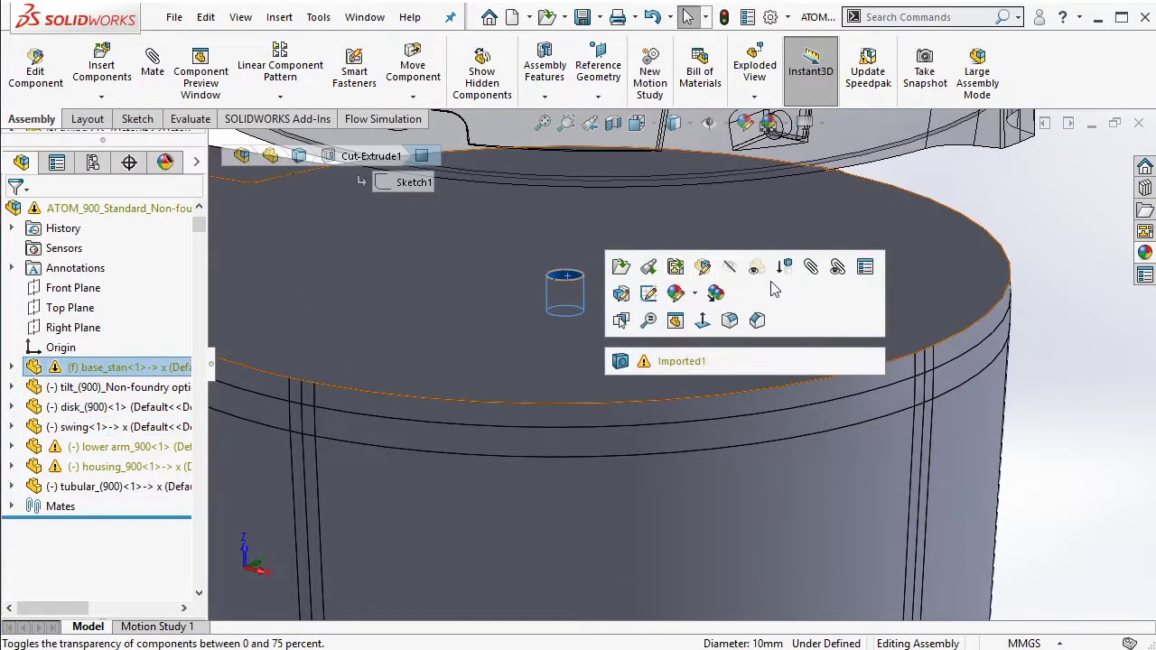
Add a concentric mate between the base pin hole and the hidden swing hole
click(667, 279)
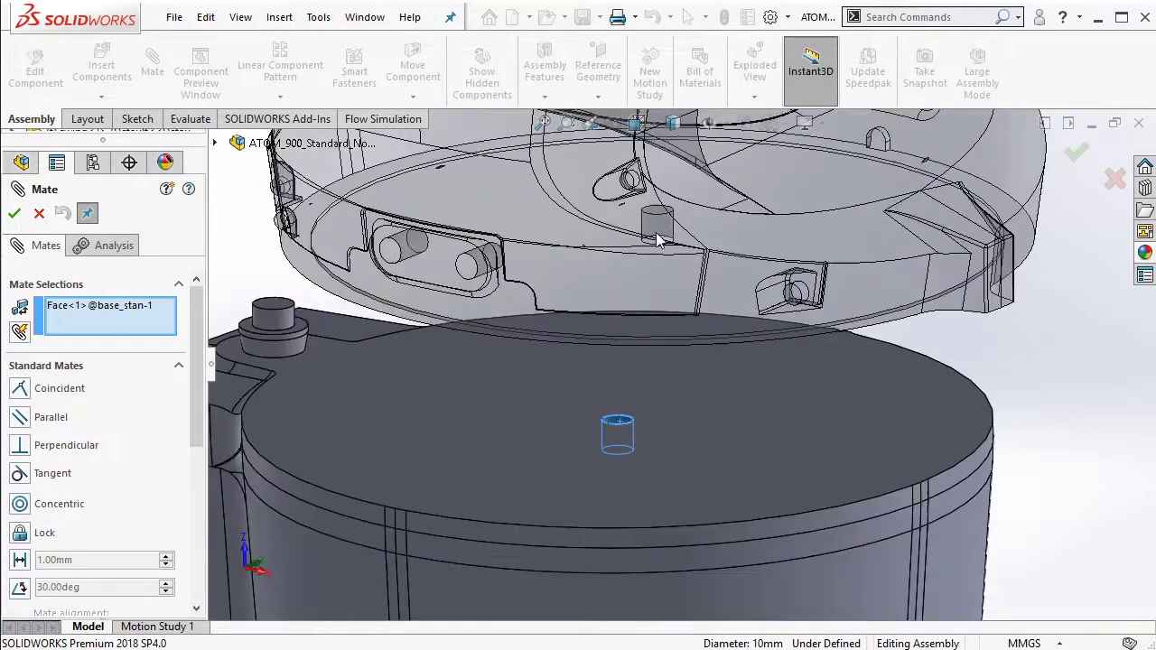
scroll(652, 226, up, 3)
right_click(652, 229)
click(700, 304)
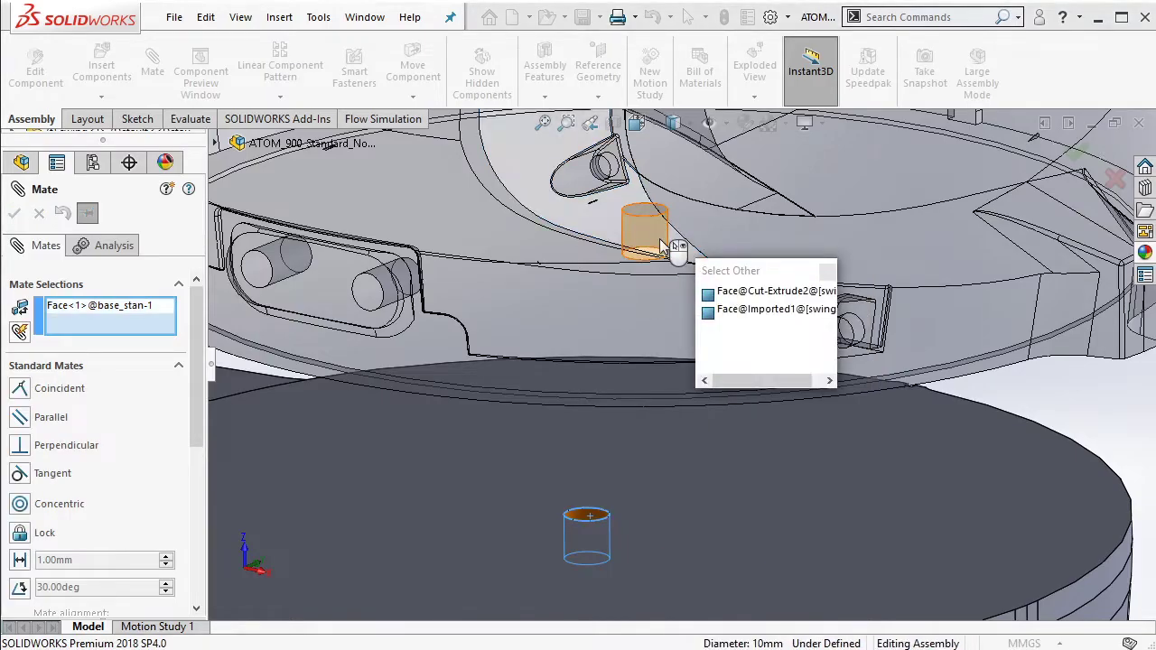
click(684, 264)
click(1021, 234)
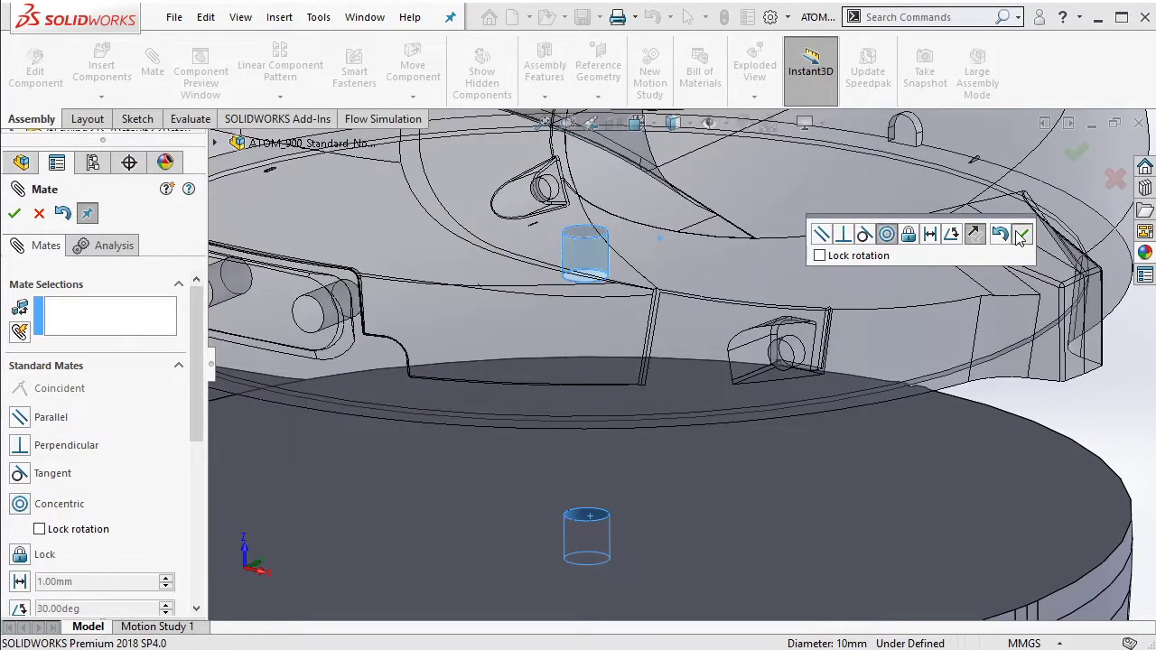
Mate the swing's bottom face coincident to the base's top face and close Mate
click(863, 465)
middle_drag(863, 465, 767, 218)
click(767, 222)
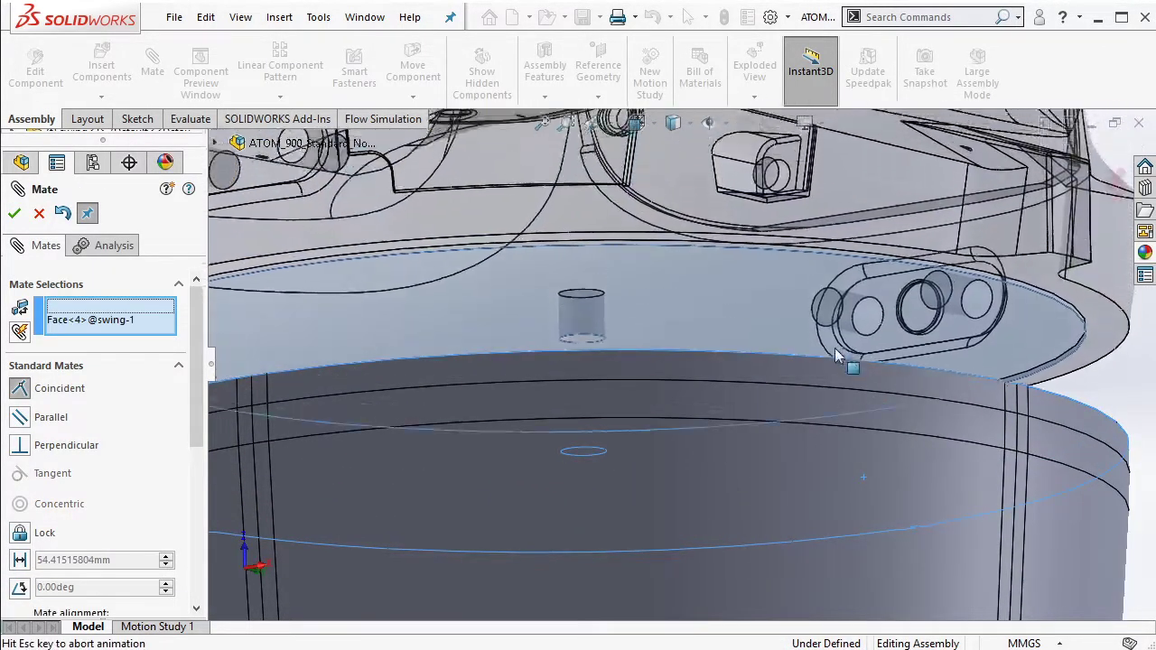
click(1115, 455)
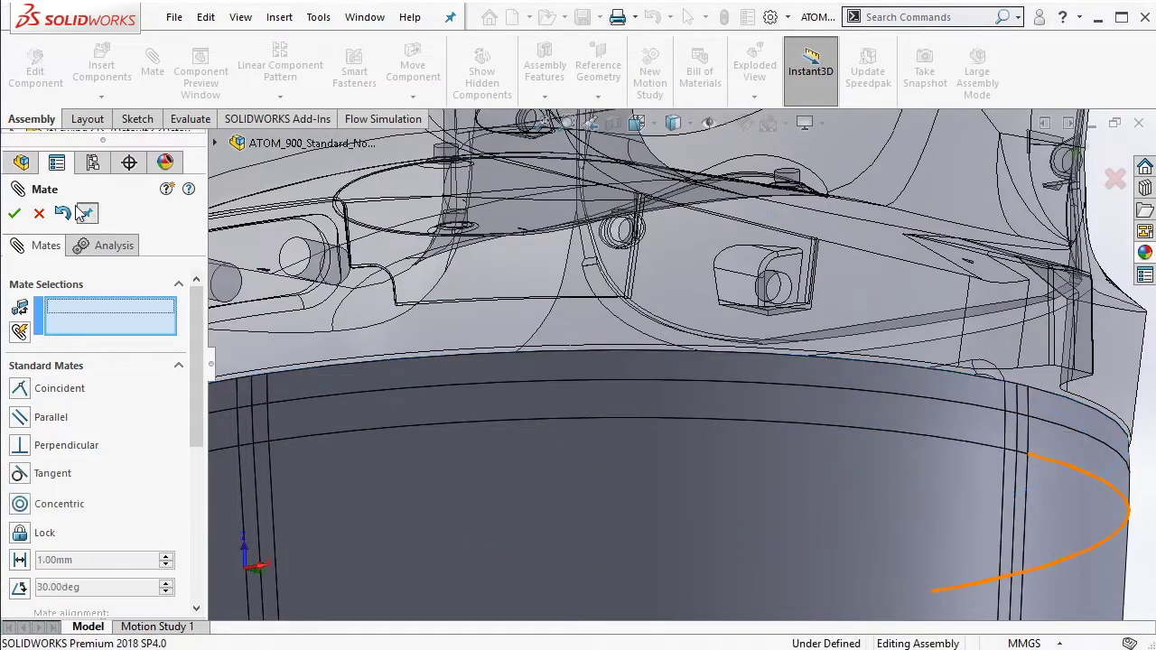
click(14, 213)
scroll(686, 362, up, 5)
click(747, 294)
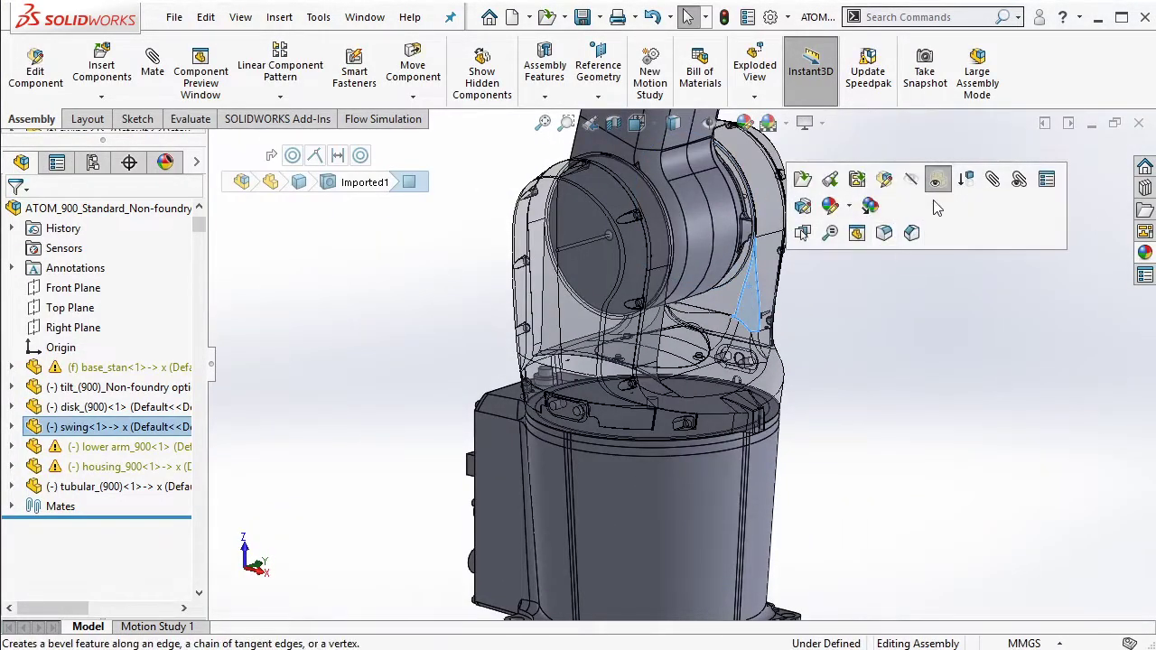
click(874, 319)
scroll(874, 319, up, 3)
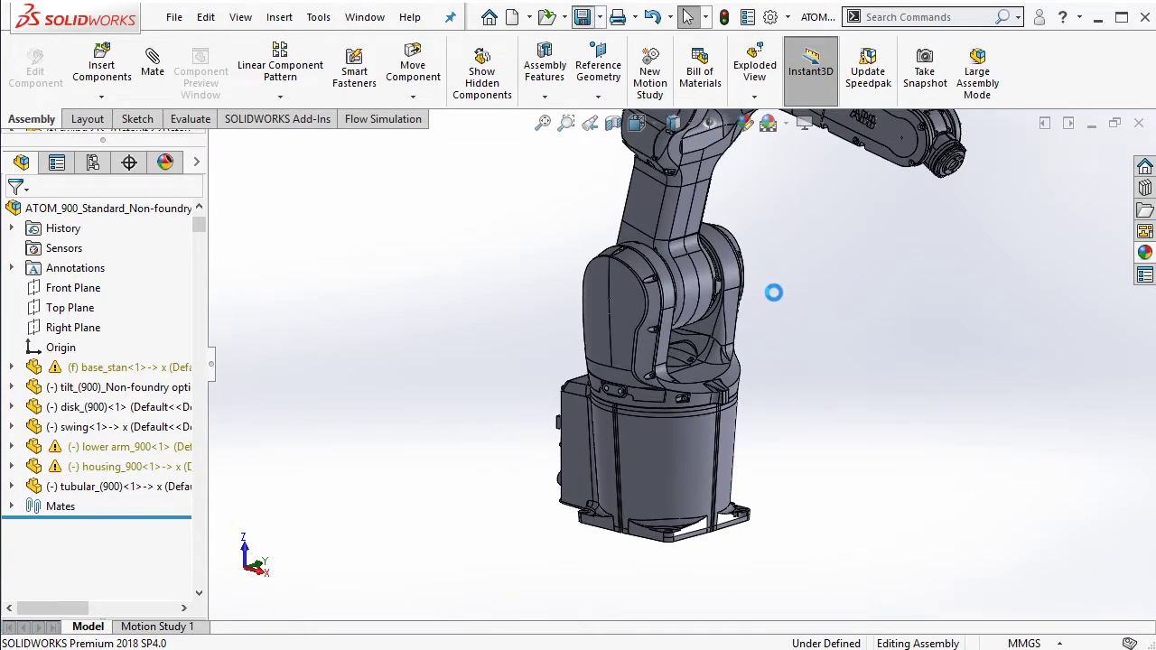
middle_drag(770, 284, 675, 342)
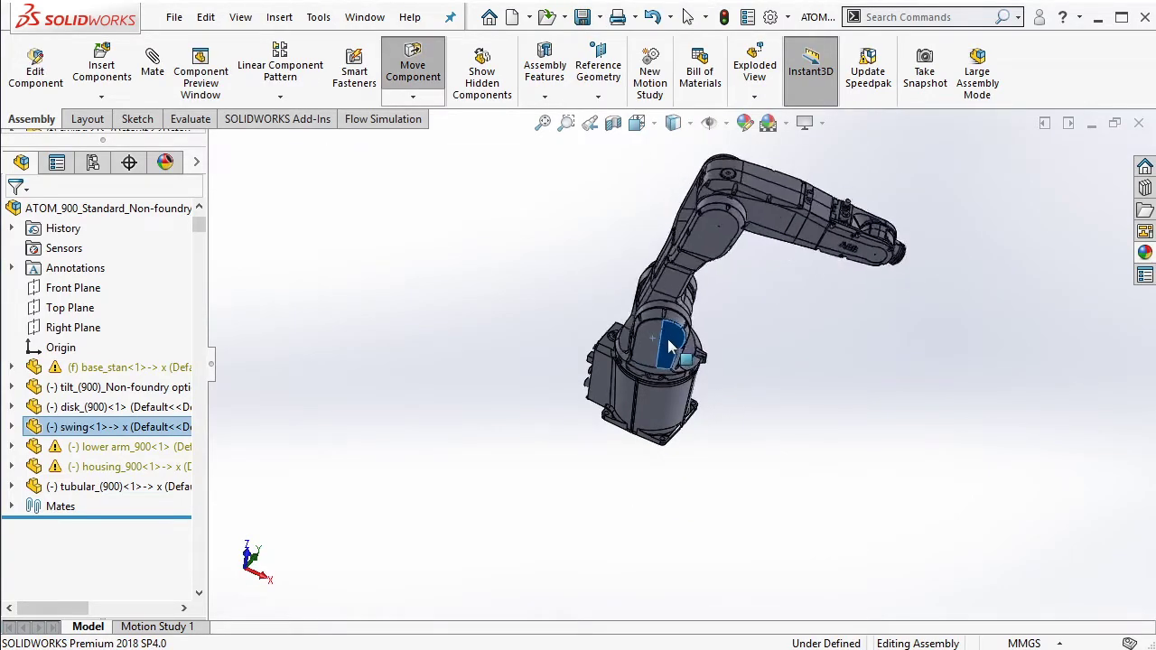
Drag the lower arm up to vertical to test its motion
mouse_move(660, 257)
mouse_down()
mouse_move(624, 226)
mouse_move(748, 302)
mouse_move(725, 337)
mouse_up()
scroll(748, 303, down, 3)
mouse_move(553, 451)
mouse_down()
mouse_move(605, 339)
mouse_move(598, 297)
mouse_up()
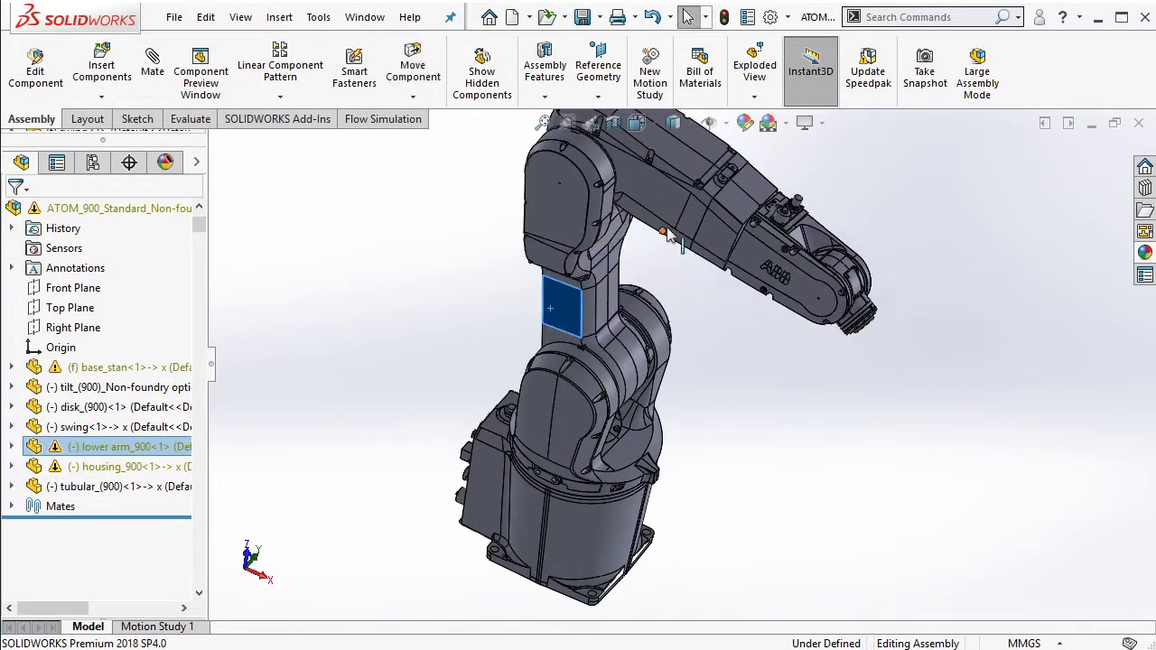
mouse_move(674, 203)
mouse_down()
mouse_move(777, 257)
mouse_move(867, 347)
mouse_up()
scroll(853, 325, down, 4)
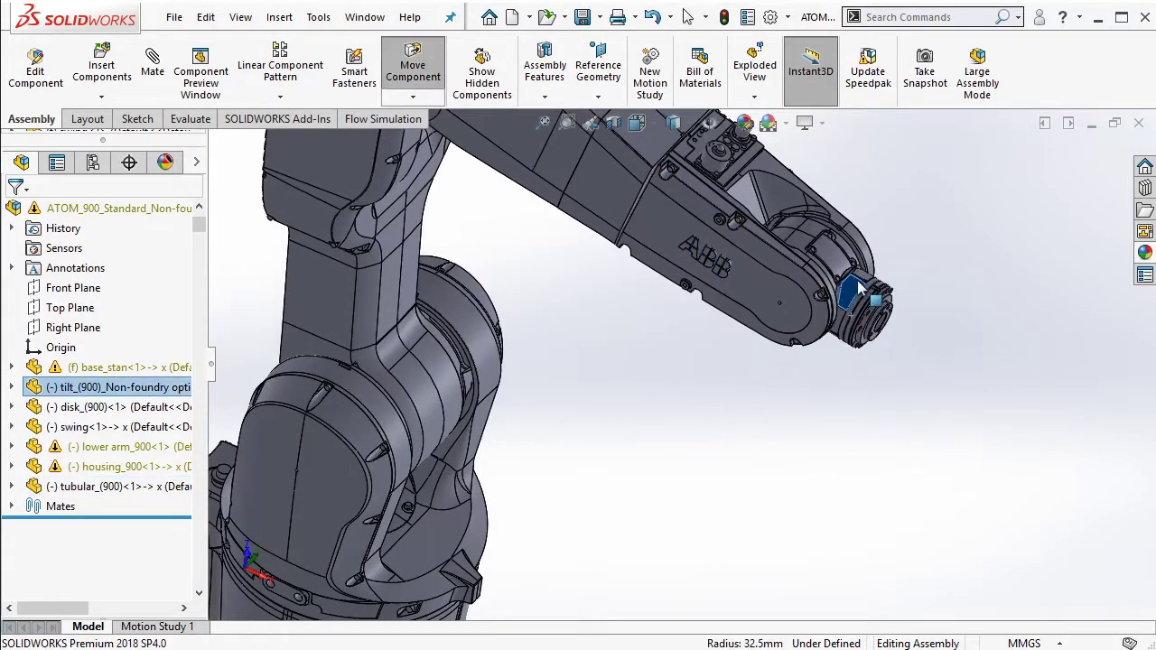
scroll(869, 362, down, 3)
scroll(871, 372, down, 2)
click(871, 372)
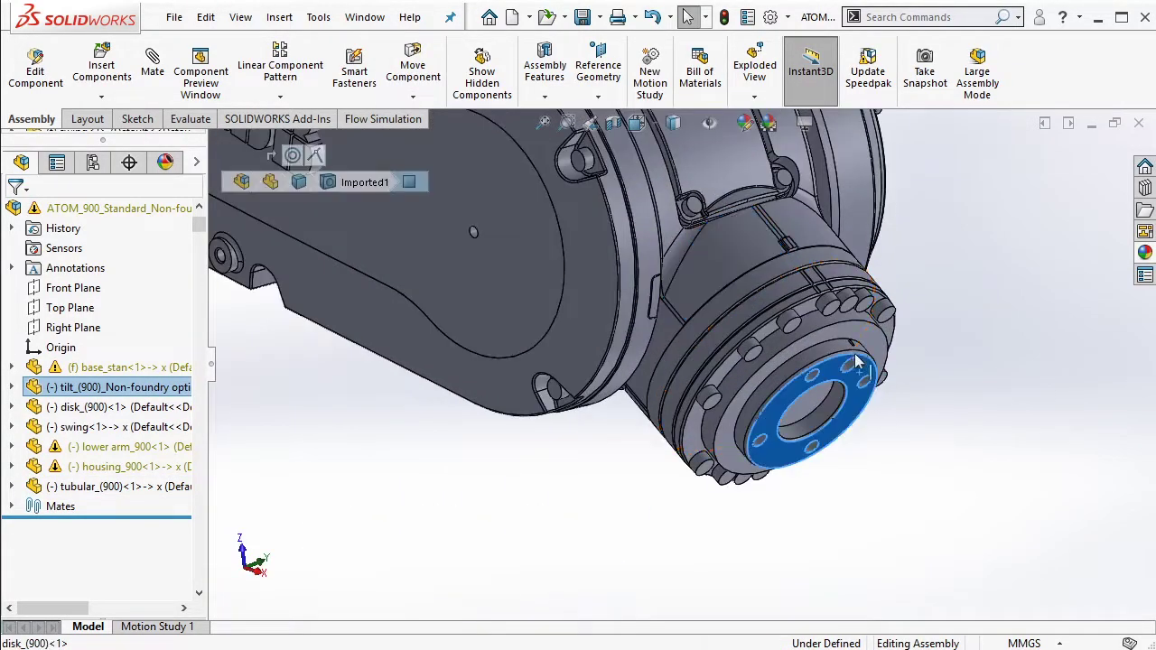
scroll(804, 336, up, 5)
click(611, 427)
scroll(611, 426, up, 3)
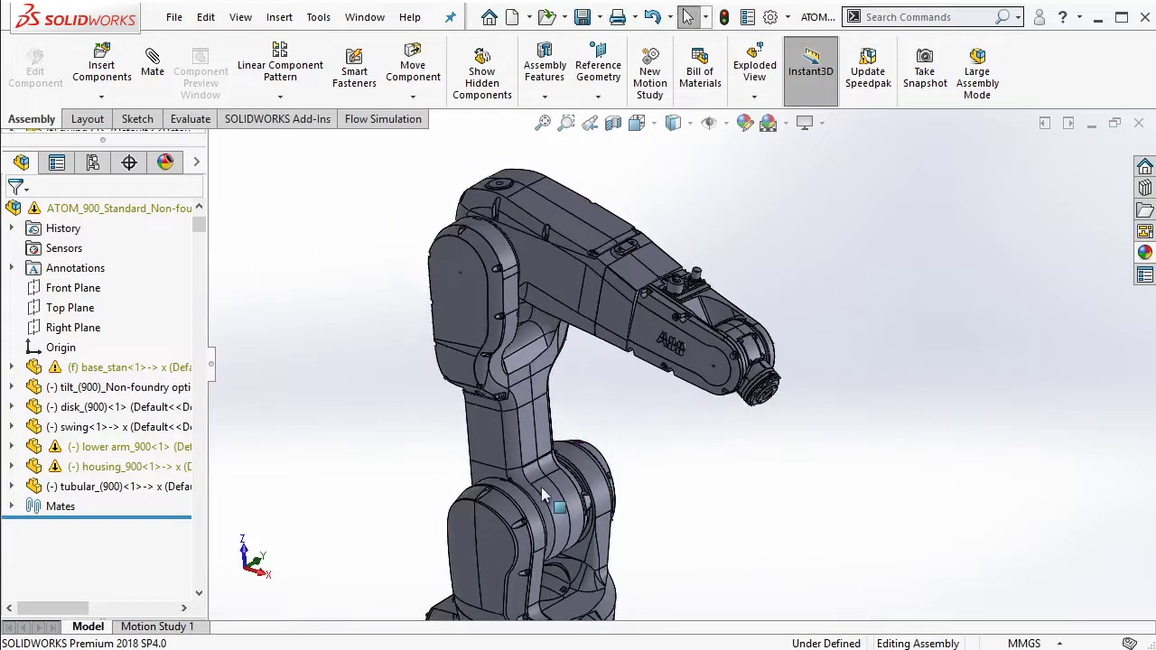
click(492, 533)
scroll(670, 386, up, 3)
Group mates Concentric1 through Coincident6 into a new folder named 'Robot mates'
click(12, 506)
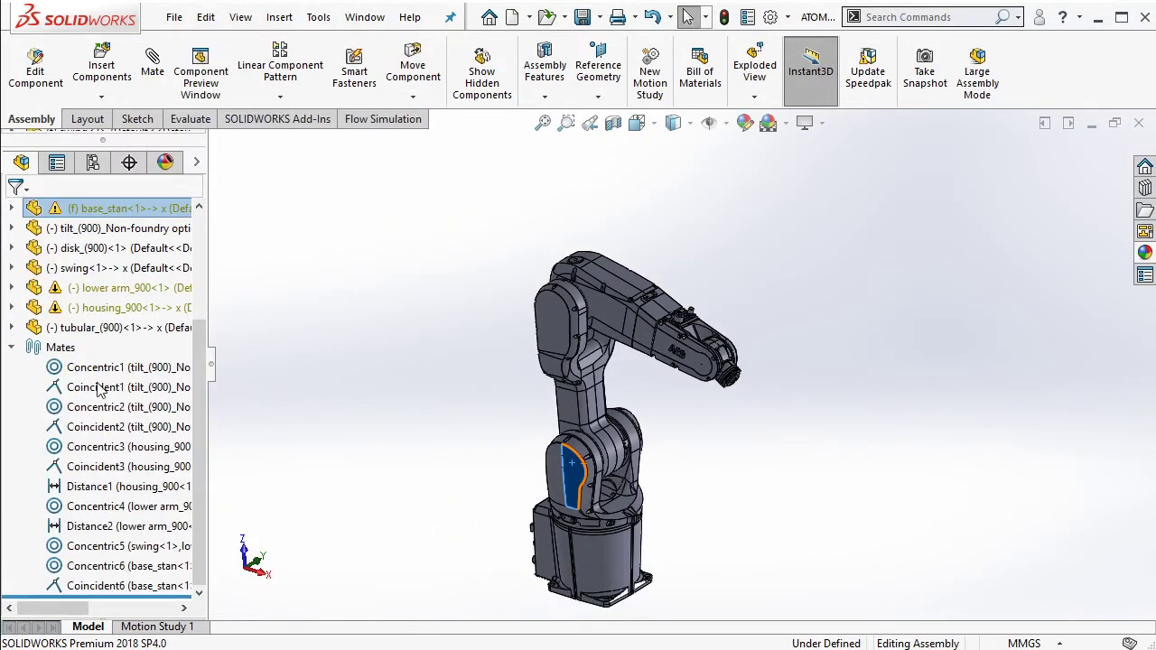
click(99, 367)
shift+click(106, 586)
right_click(107, 585)
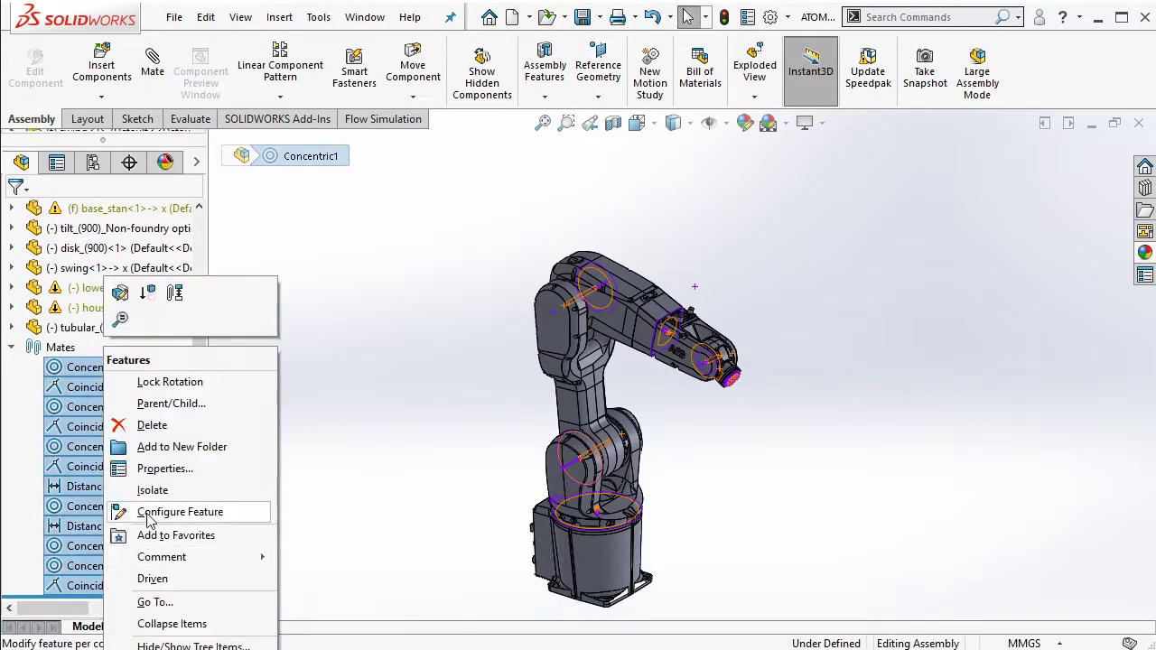
click(160, 447)
text(Robot mates)
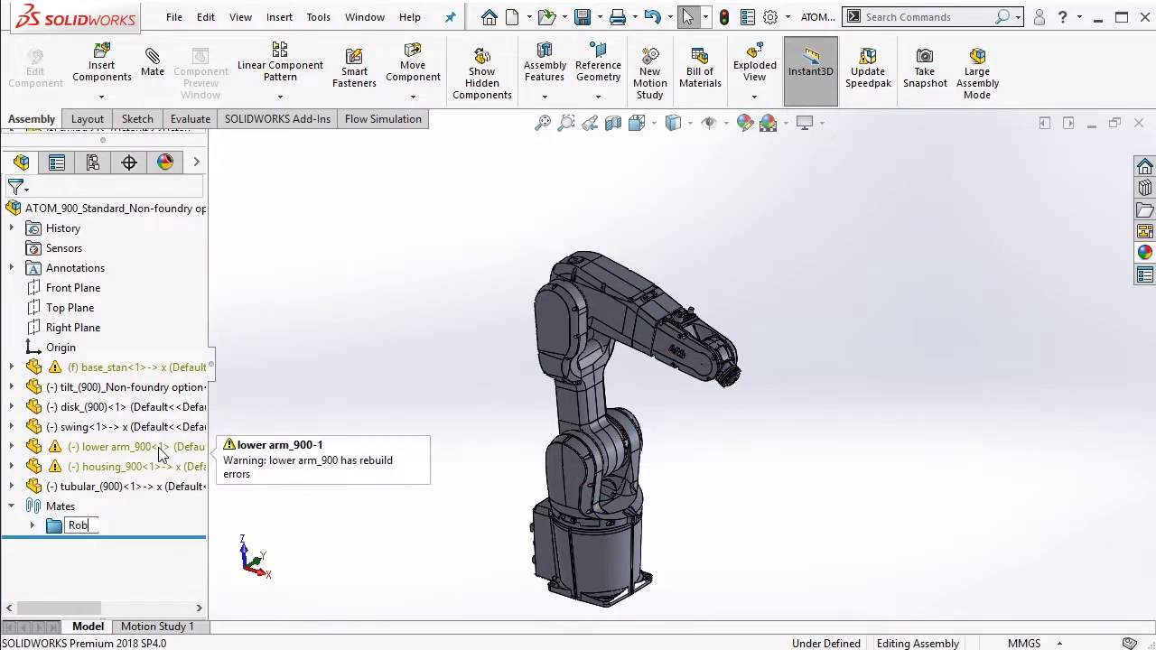
click(308, 365)
Drag the swing, lower arm and forearm into a new pose to check their freedom
middle_drag(452, 439, 583, 347)
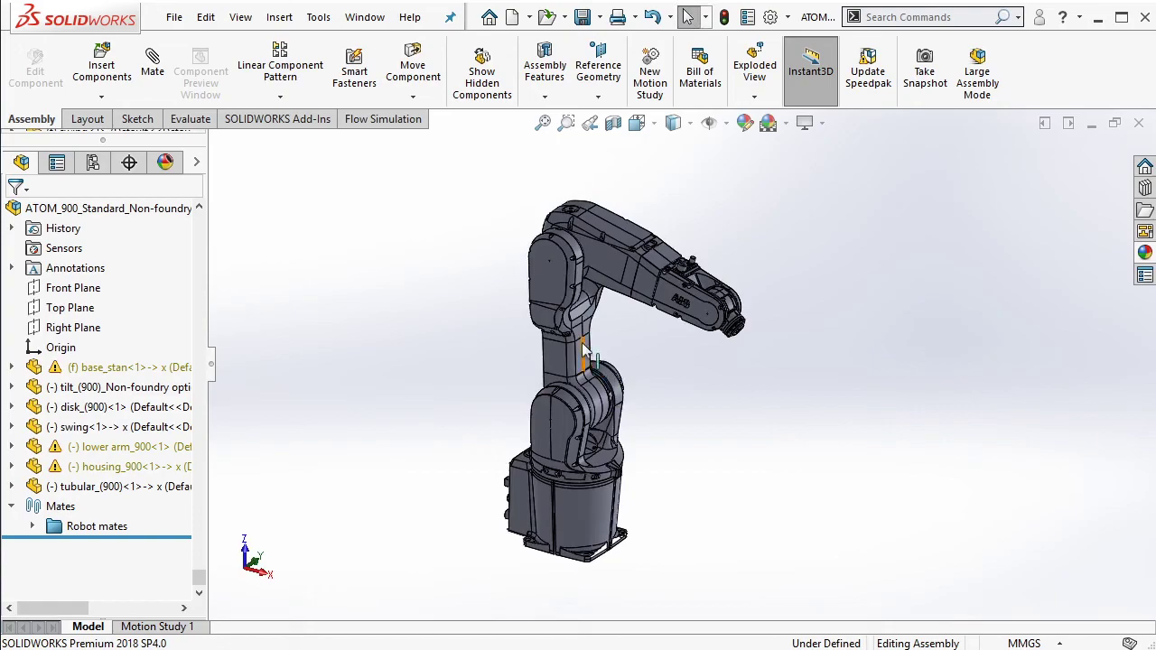
drag(554, 300, 656, 364)
mouse_move(655, 363)
middle_down()
mouse_move(609, 424)
mouse_move(551, 438)
middle_up()
drag(550, 438, 731, 436)
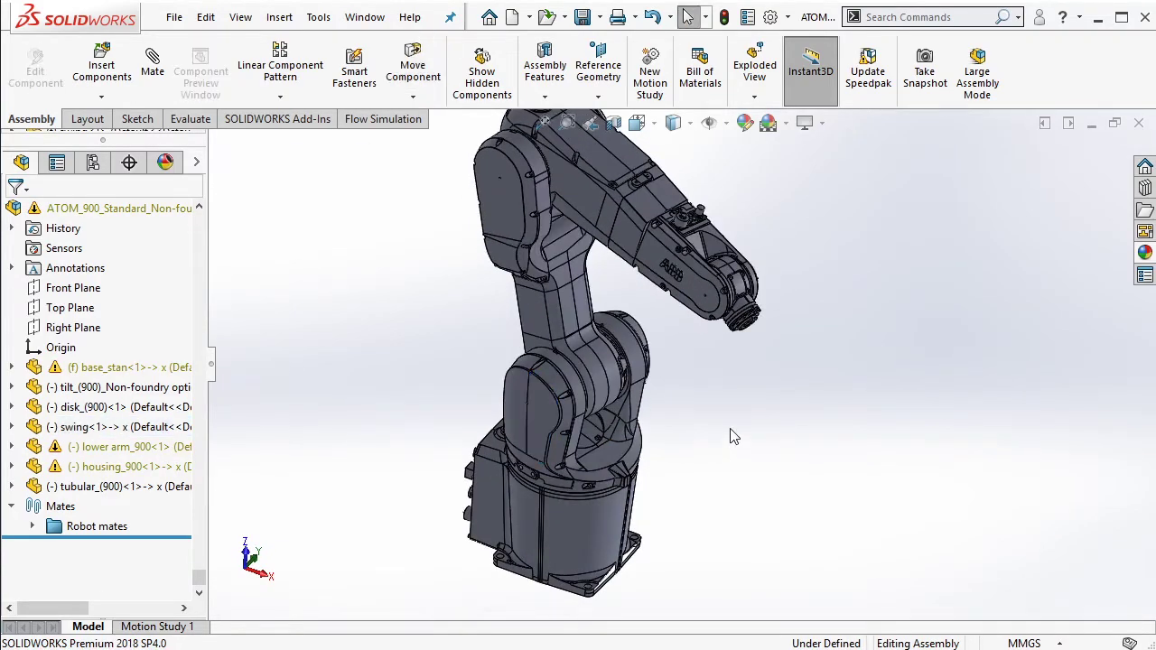
middle_drag(691, 365, 685, 384)
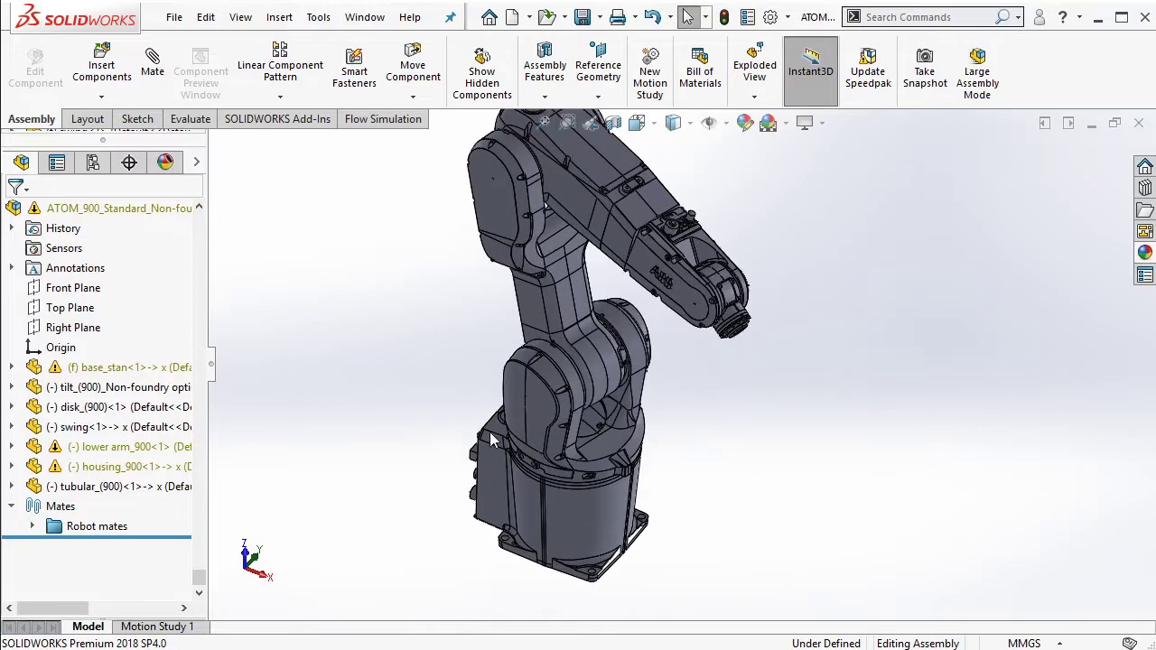
drag(539, 428, 596, 425)
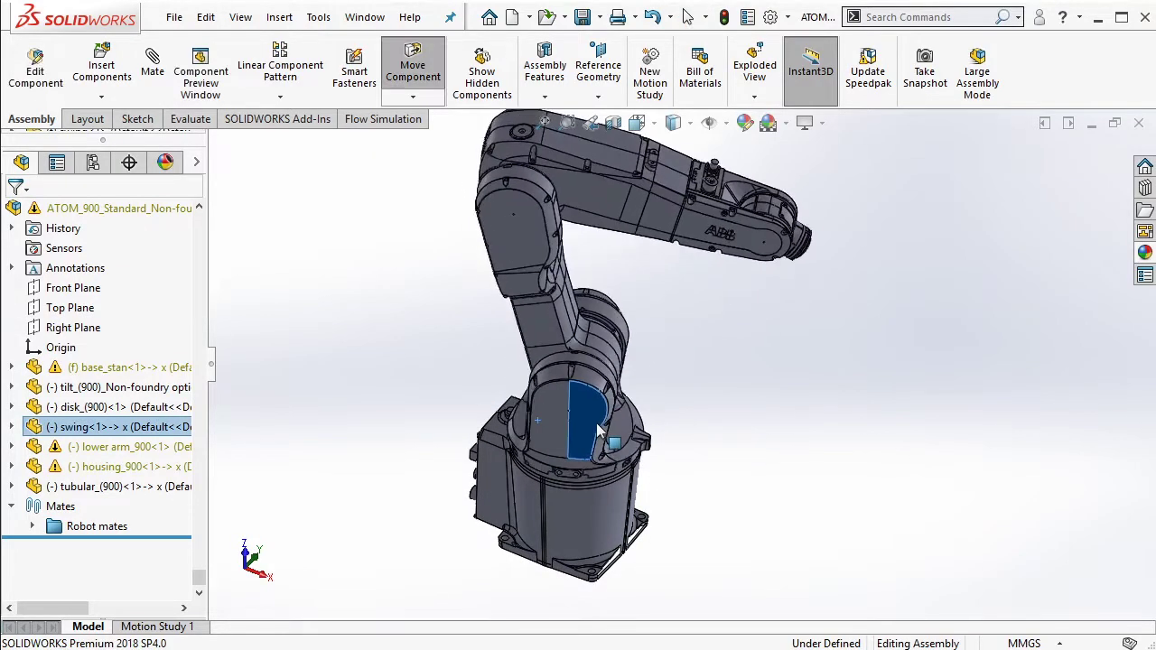
drag(544, 259, 697, 314)
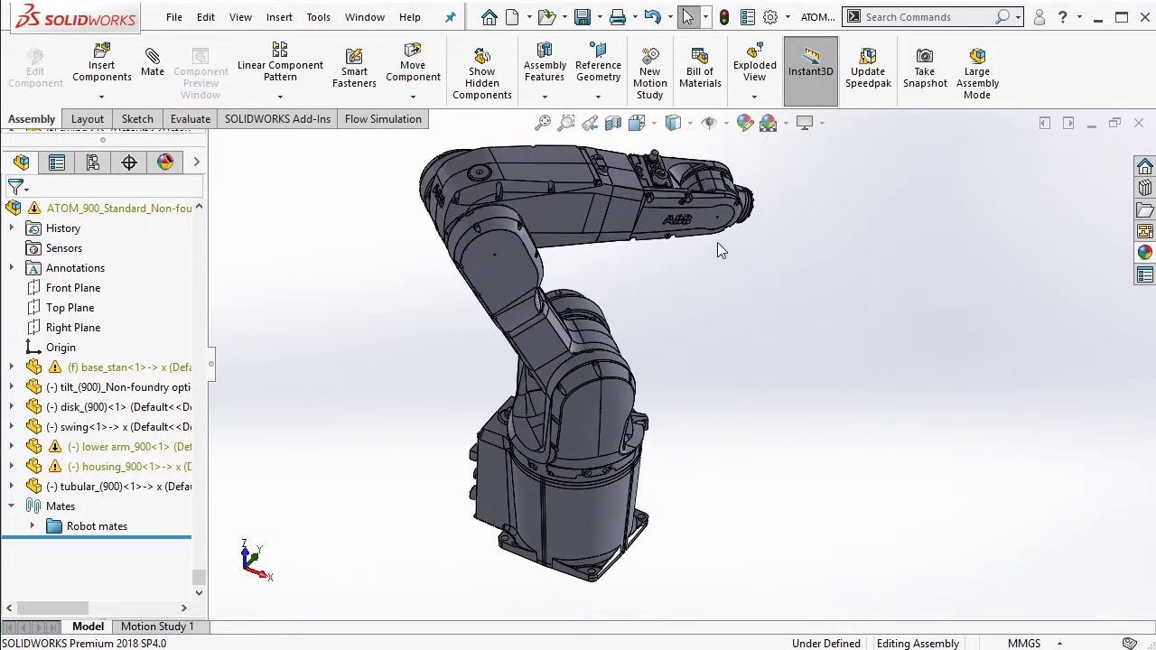
drag(717, 236, 712, 292)
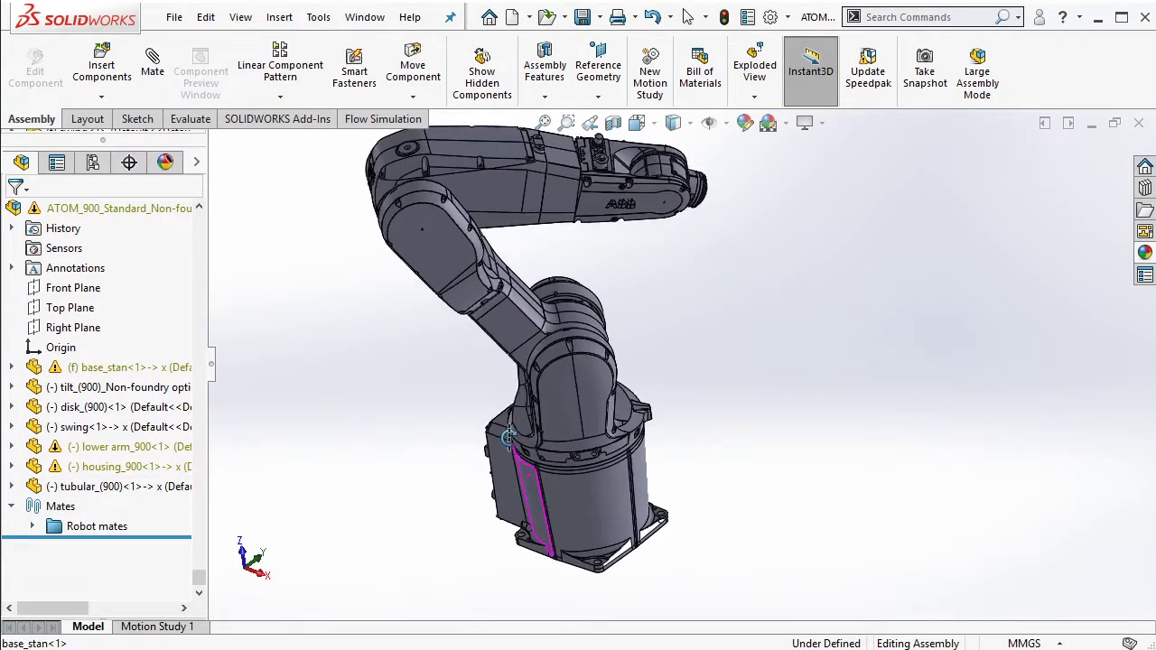
middle_drag(532, 492, 572, 483)
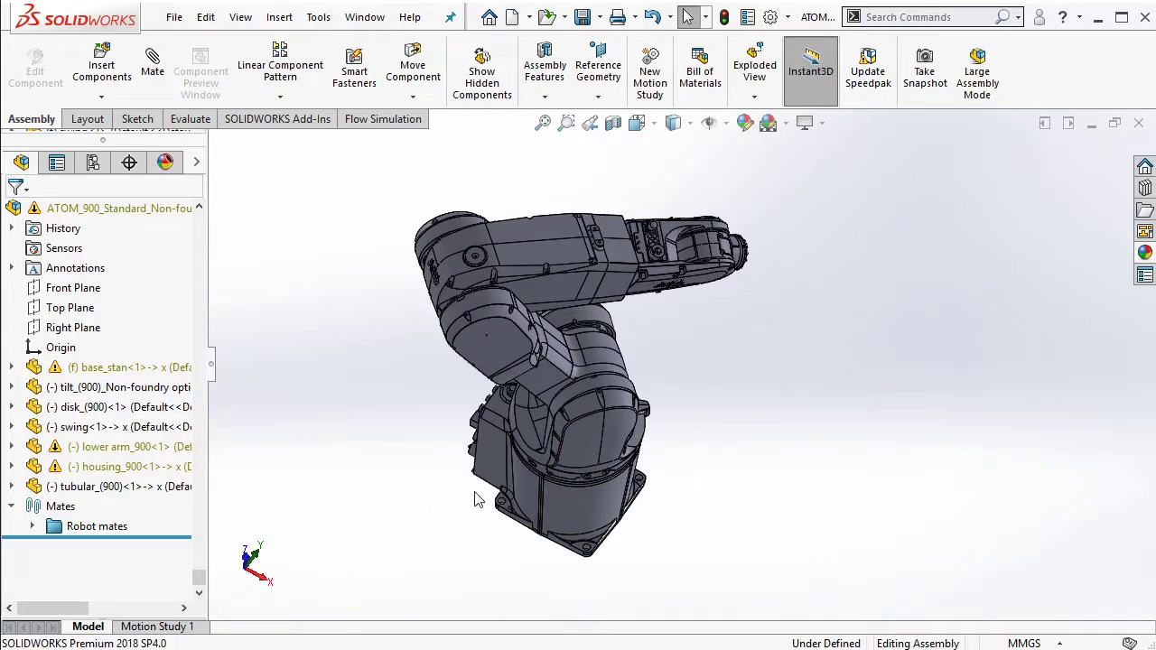
middle_drag(477, 499, 555, 461)
middle_drag(404, 511, 429, 508)
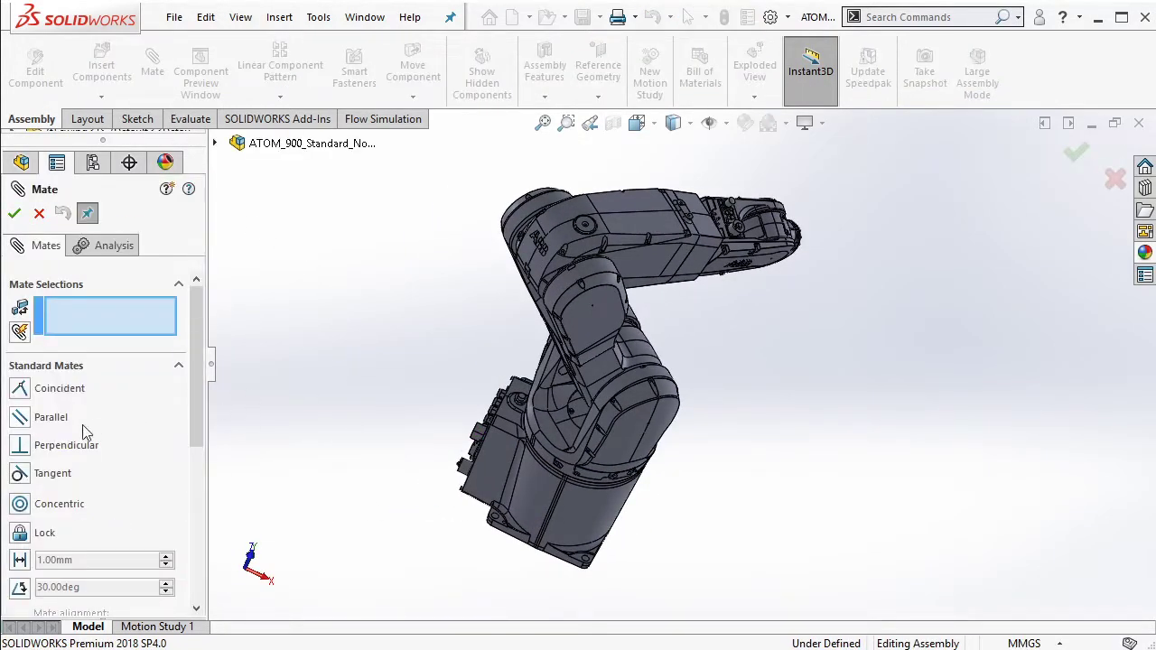
Cancel the pending mate
scroll(526, 455, down, 3)
scroll(526, 455, down, 2)
scroll(527, 455, down, 2)
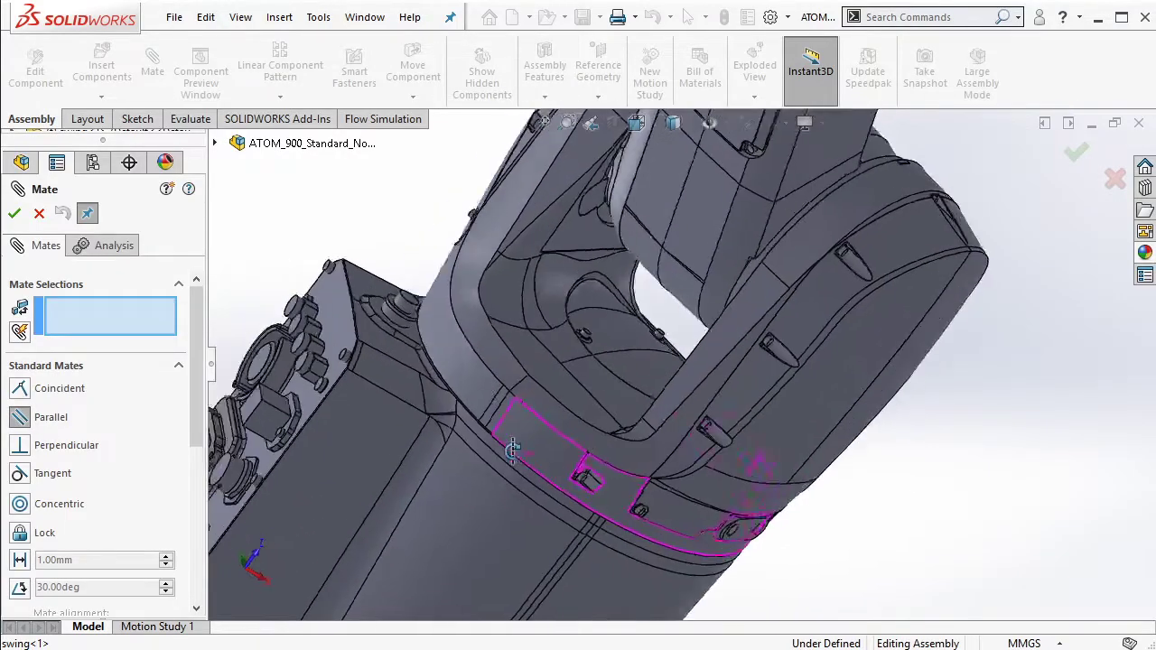
scroll(522, 450, down, 2)
scroll(695, 496, up, 3)
middle_drag(695, 496, 696, 479)
scroll(696, 480, down, 3)
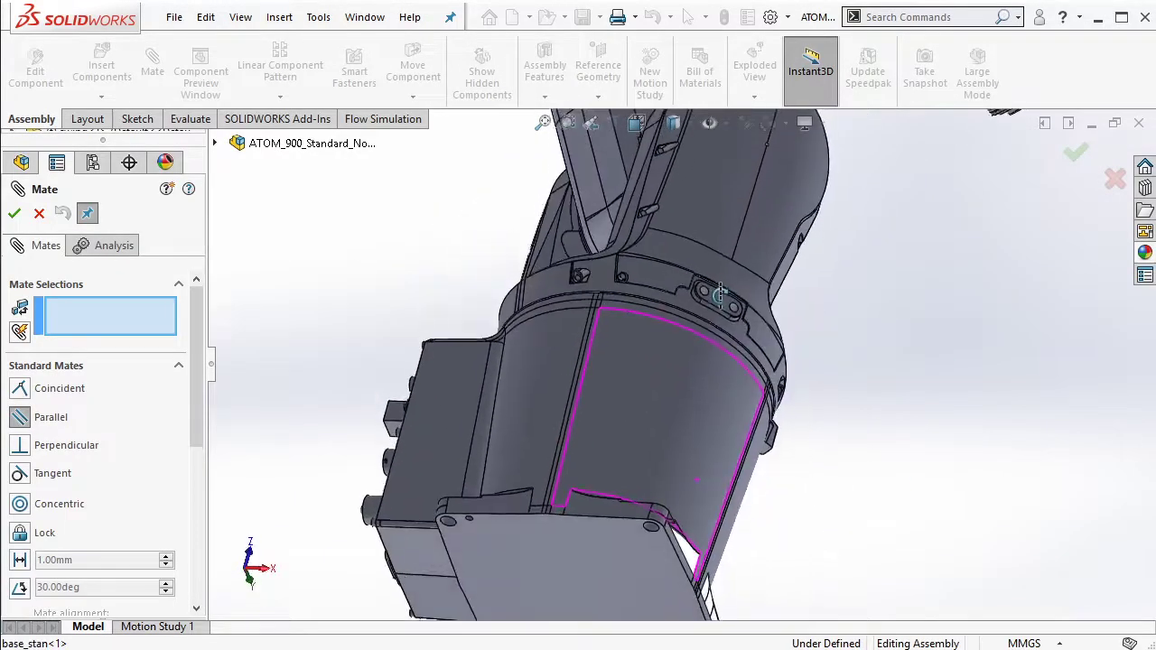
scroll(723, 323, down, 2)
scroll(723, 323, up, 2)
key(Escape)
View the base from below and select the base plate's bottom face
mouse_move(679, 359)
middle_down()
mouse_move(655, 419)
mouse_move(724, 545)
middle_up()
scroll(705, 515, down, 2)
scroll(626, 472, down, 2)
scroll(628, 459, down, 1)
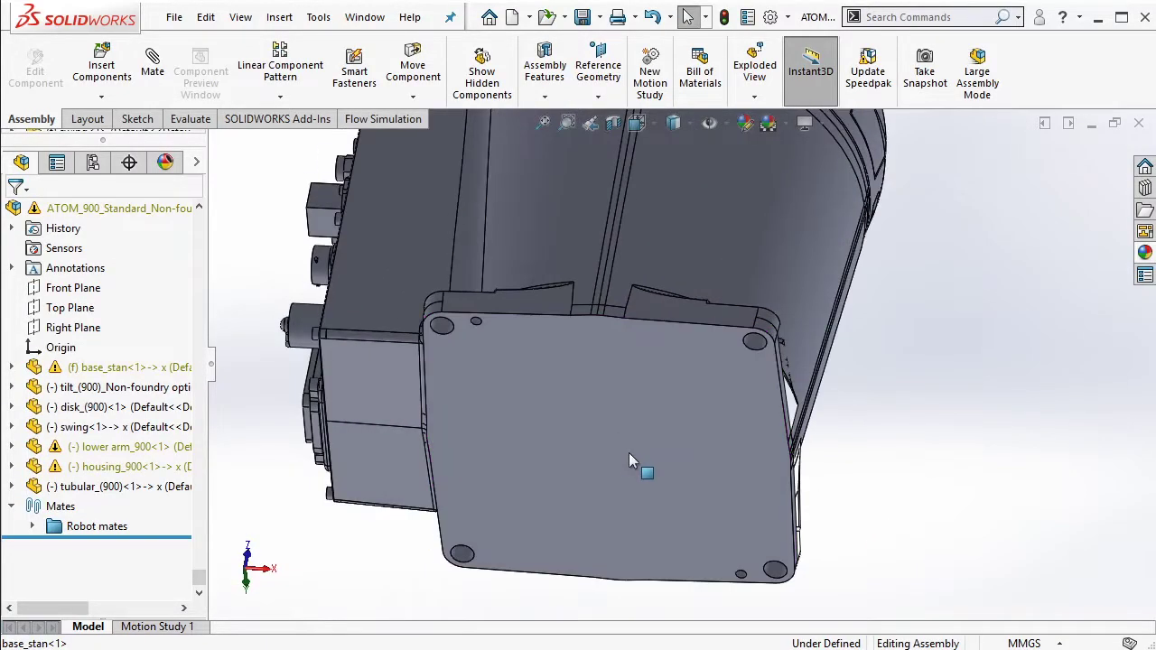
scroll(639, 419, up, 3)
click(686, 269)
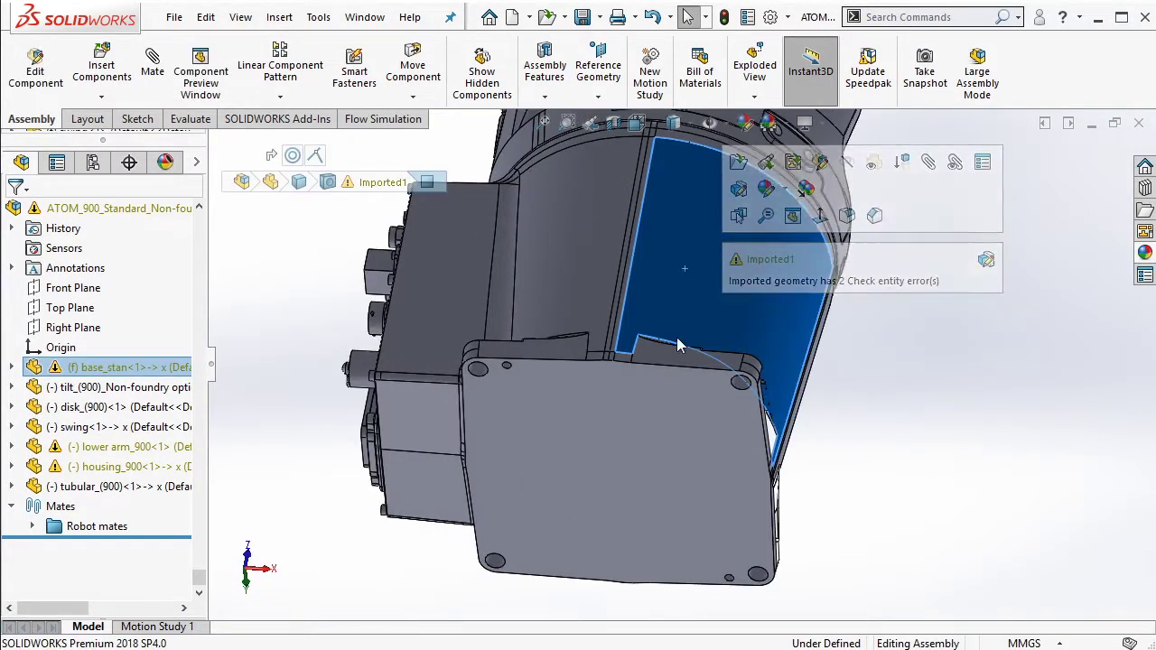
scroll(676, 337, down, 3)
click(627, 438)
Sketch a center rectangle on the base_stan bottom face and cut it 2 mm deep
click(736, 326)
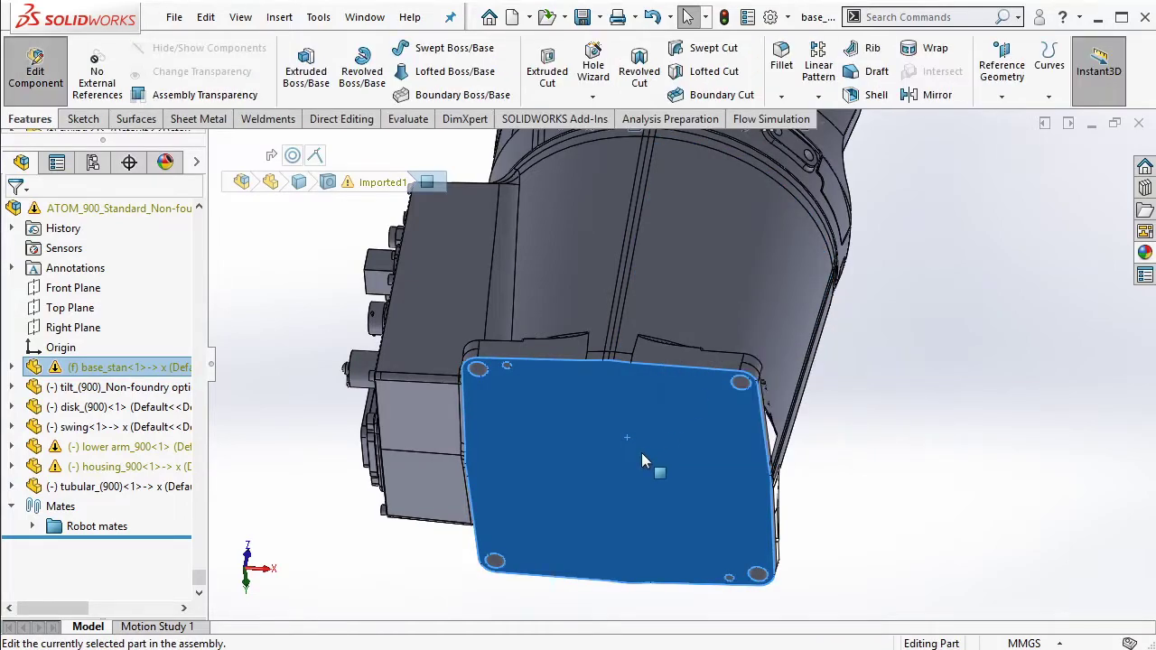
scroll(637, 456, down, 1)
click(633, 454)
click(686, 399)
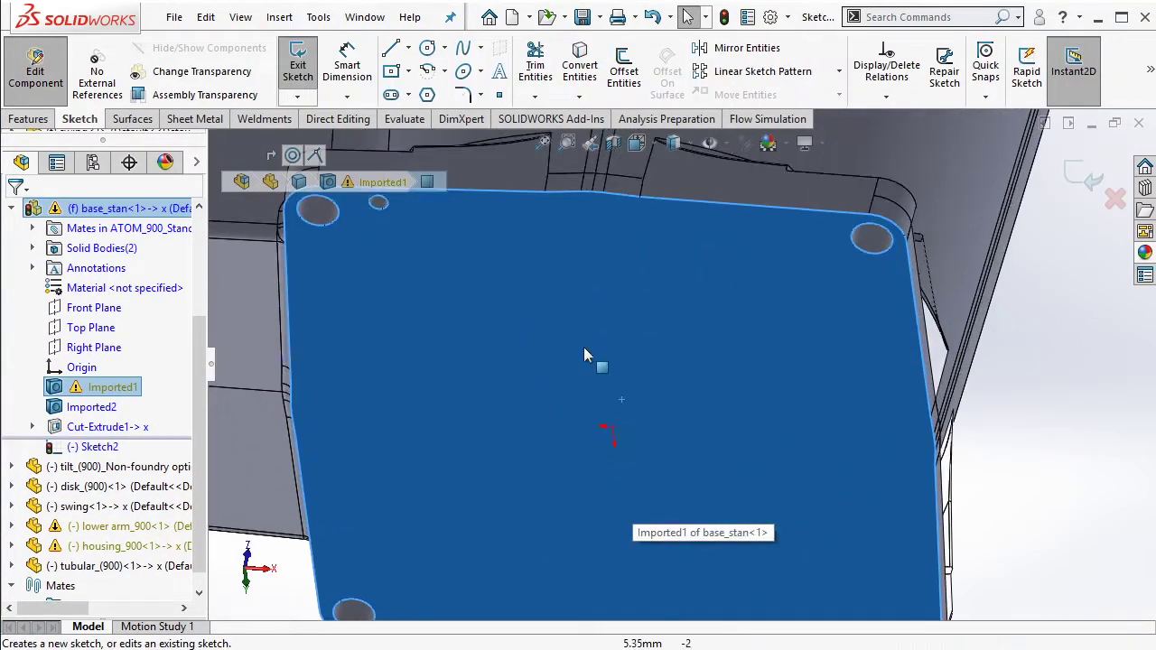
click(394, 72)
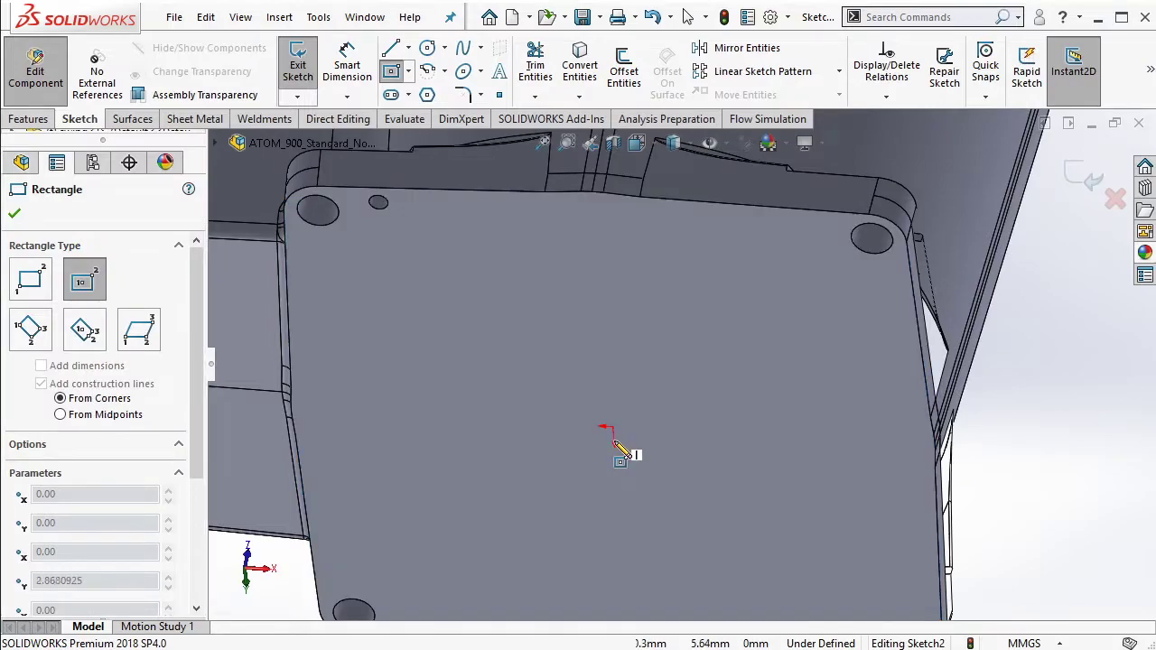
scroll(641, 461, down, 2)
scroll(632, 411, down, 1)
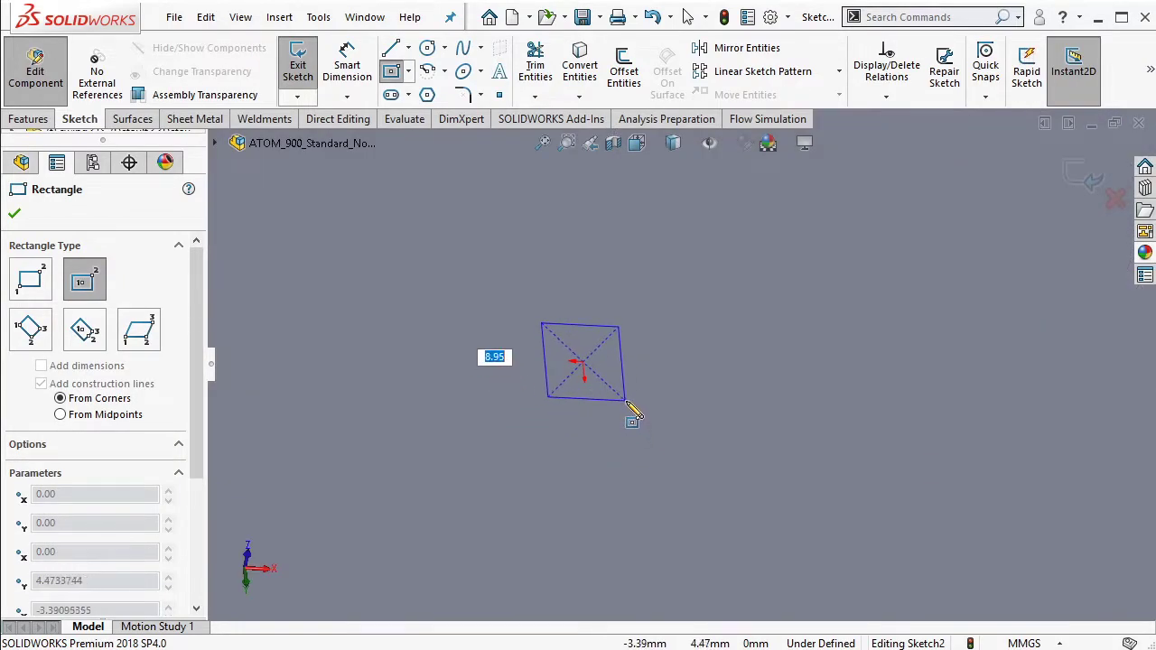
click(626, 402)
key(Escape)
click(40, 121)
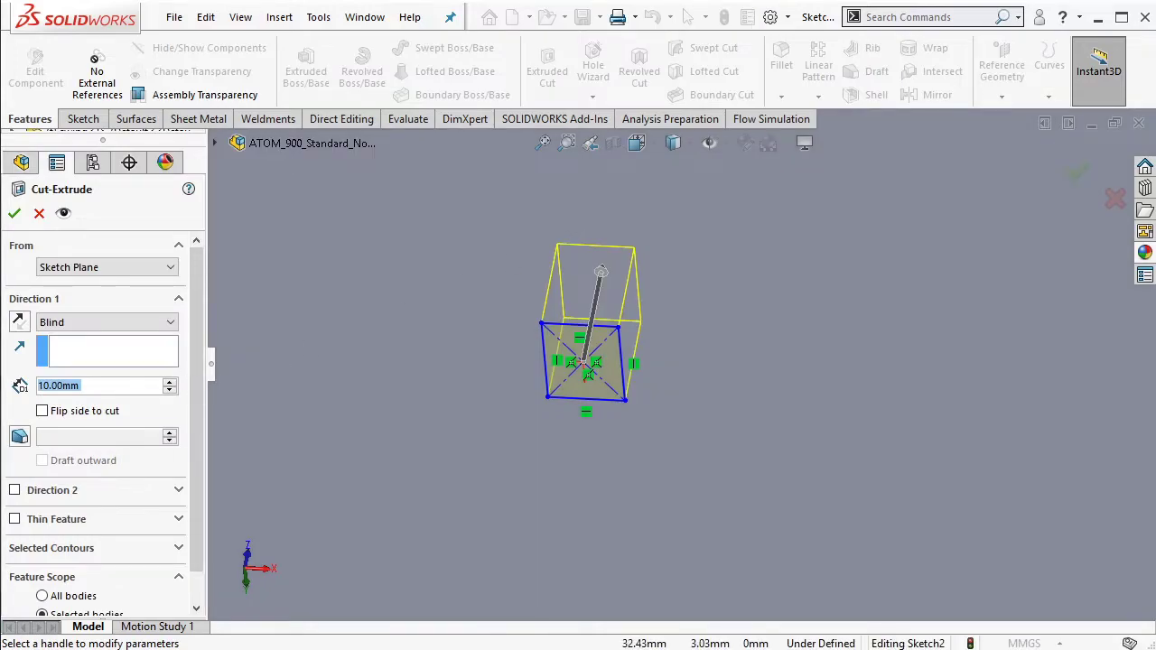
text(2)
key(Return)
Sketch a circle at the origin on the recess face, cancel its cut, and exit part editing
click(610, 352)
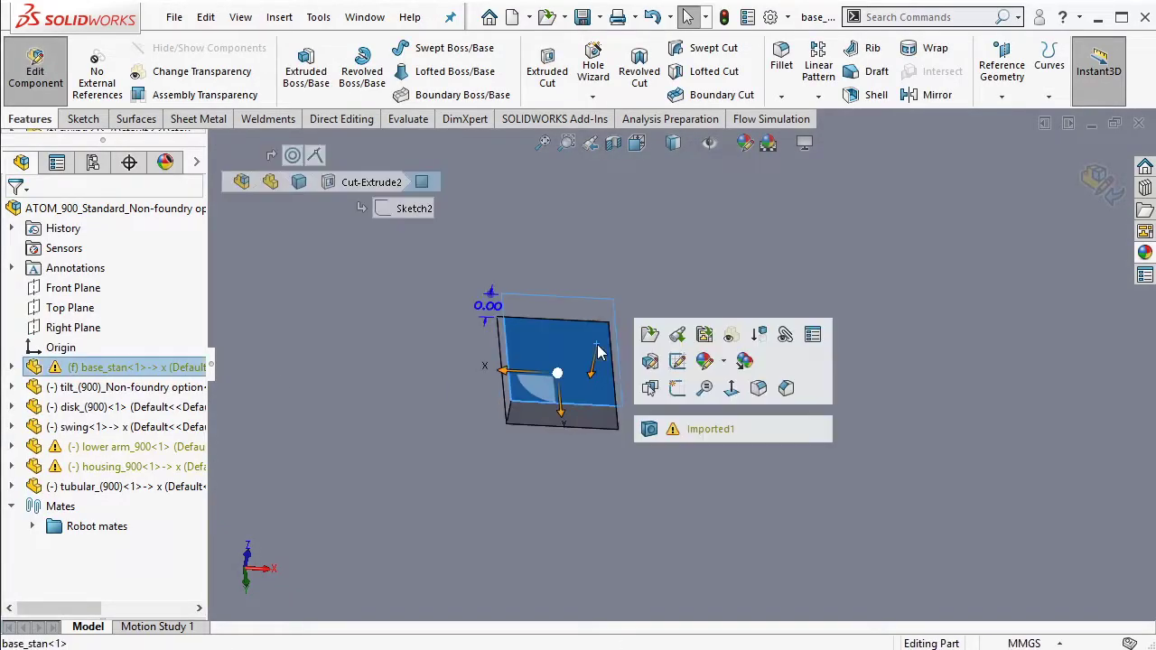
click(684, 386)
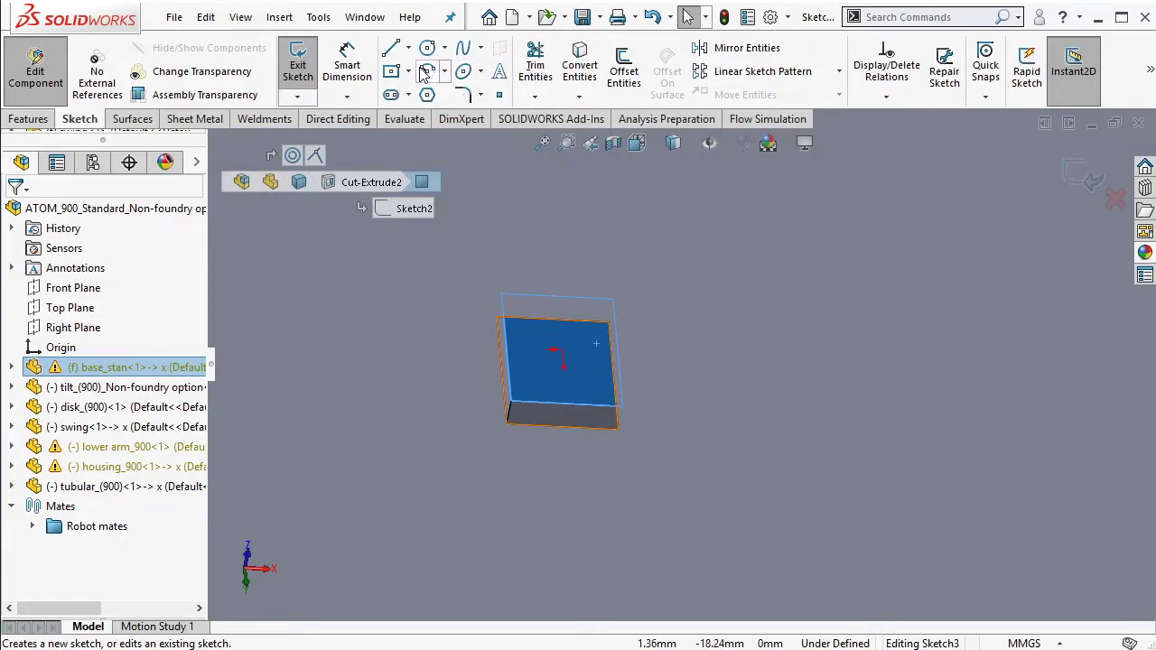
click(560, 350)
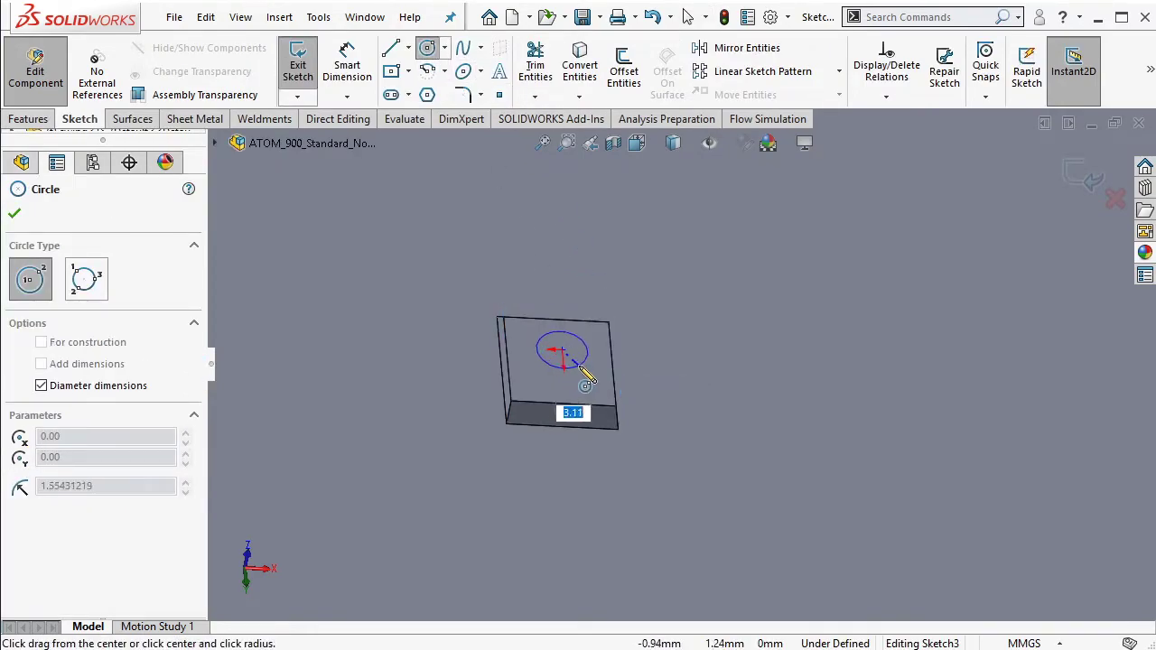
click(580, 371)
scroll(93, 124, up, 1)
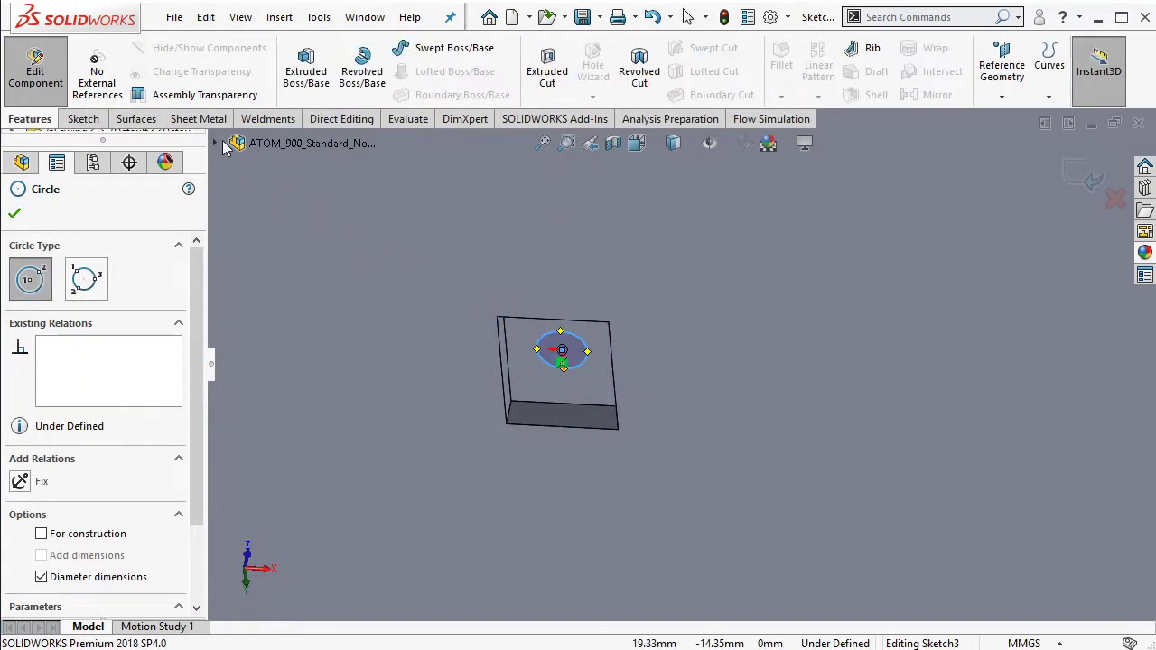
click(546, 73)
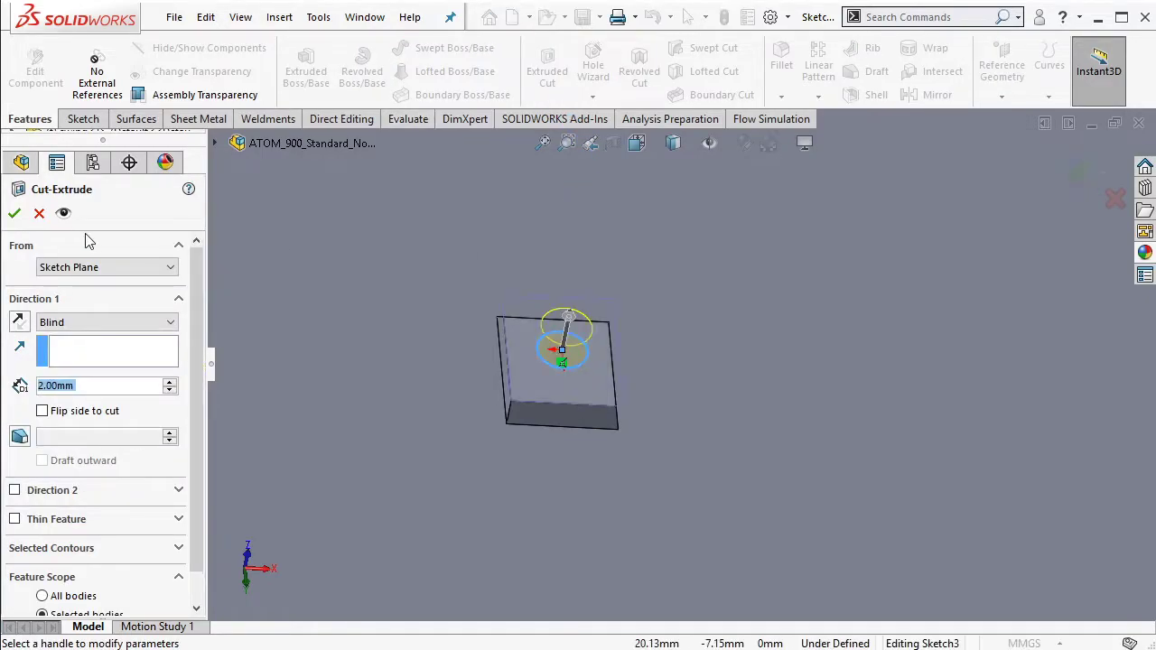
click(40, 215)
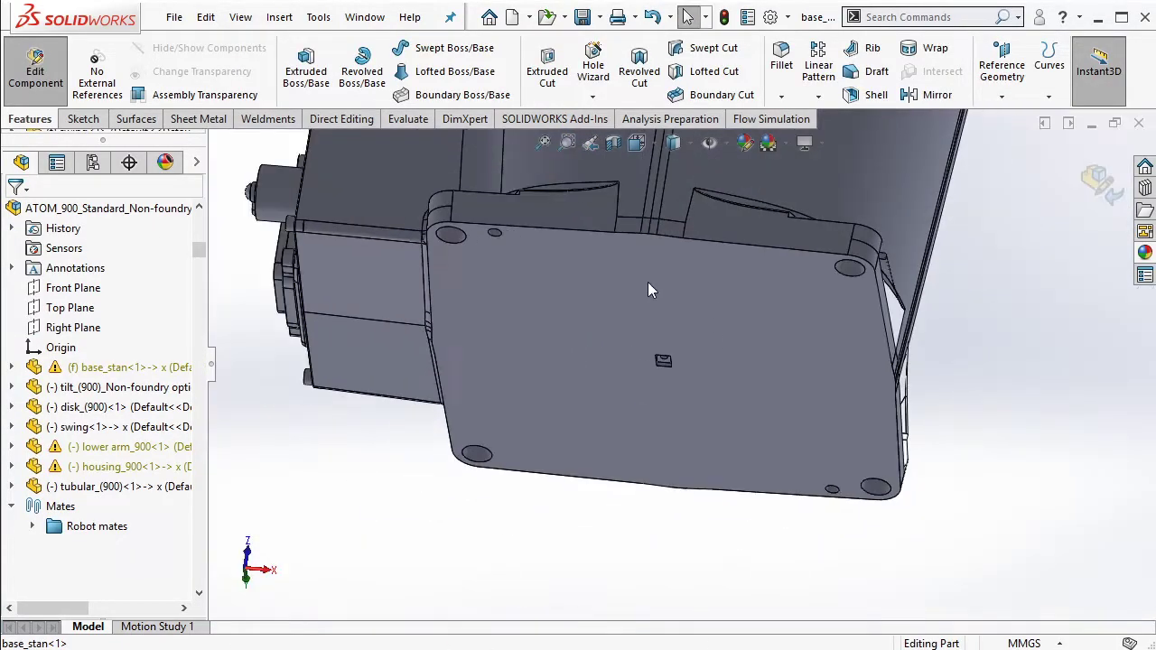
click(39, 68)
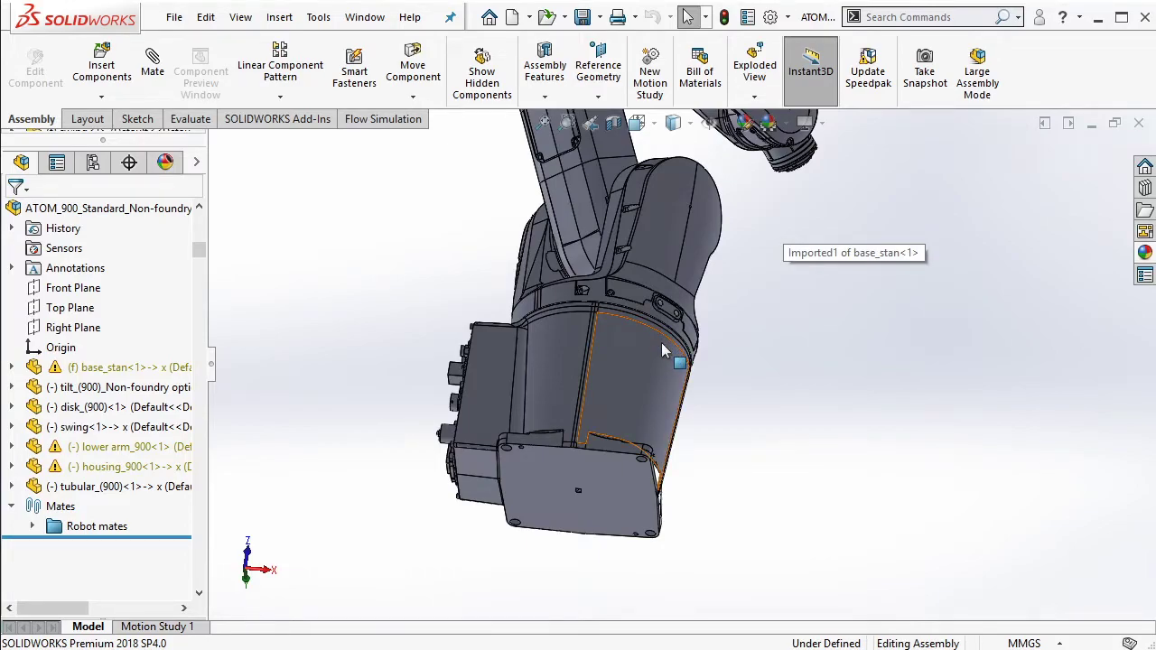
Orbit and zoom toward the robot base and select its bottom face
scroll(644, 344, up, 2)
scroll(606, 392, up, 2)
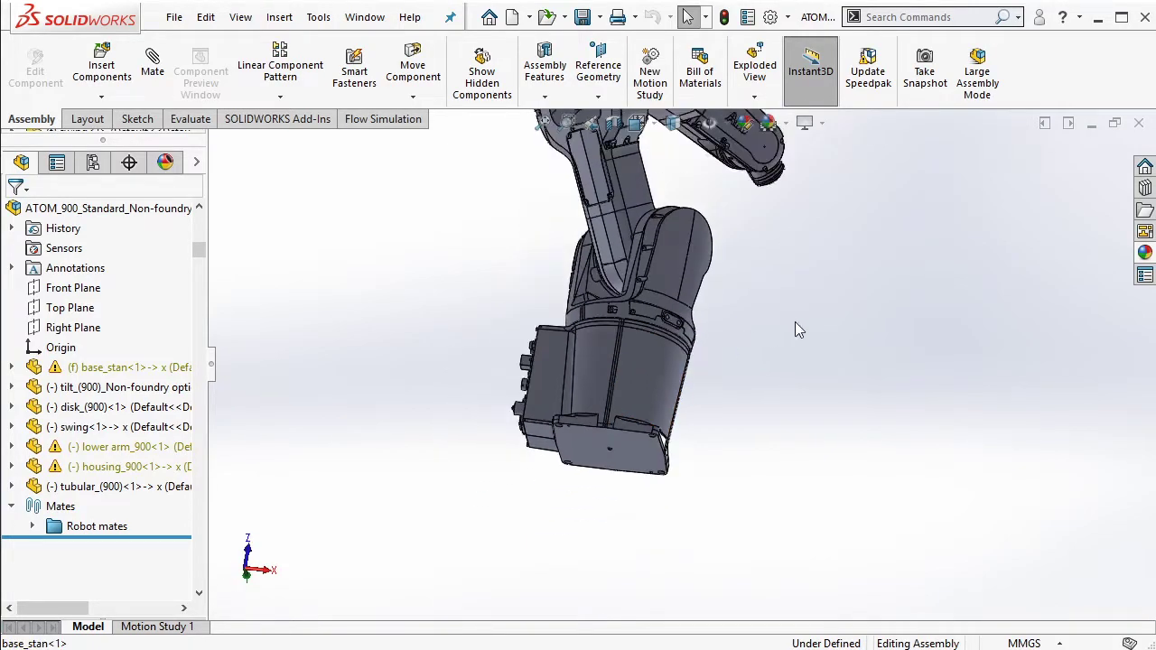
mouse_move(797, 328)
middle_down()
mouse_move(735, 305)
mouse_move(704, 405)
middle_up()
scroll(713, 379, down, 2)
scroll(726, 279, down, 2)
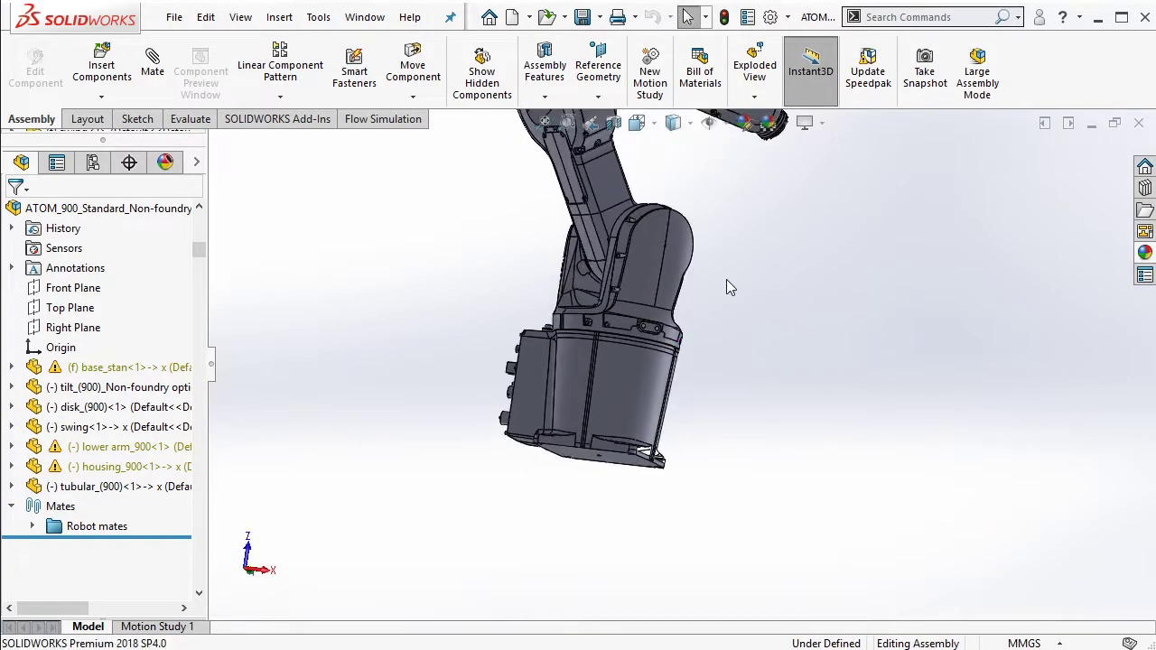
middle_drag(725, 279, 633, 390)
scroll(623, 416, down, 3)
scroll(596, 478, down, 4)
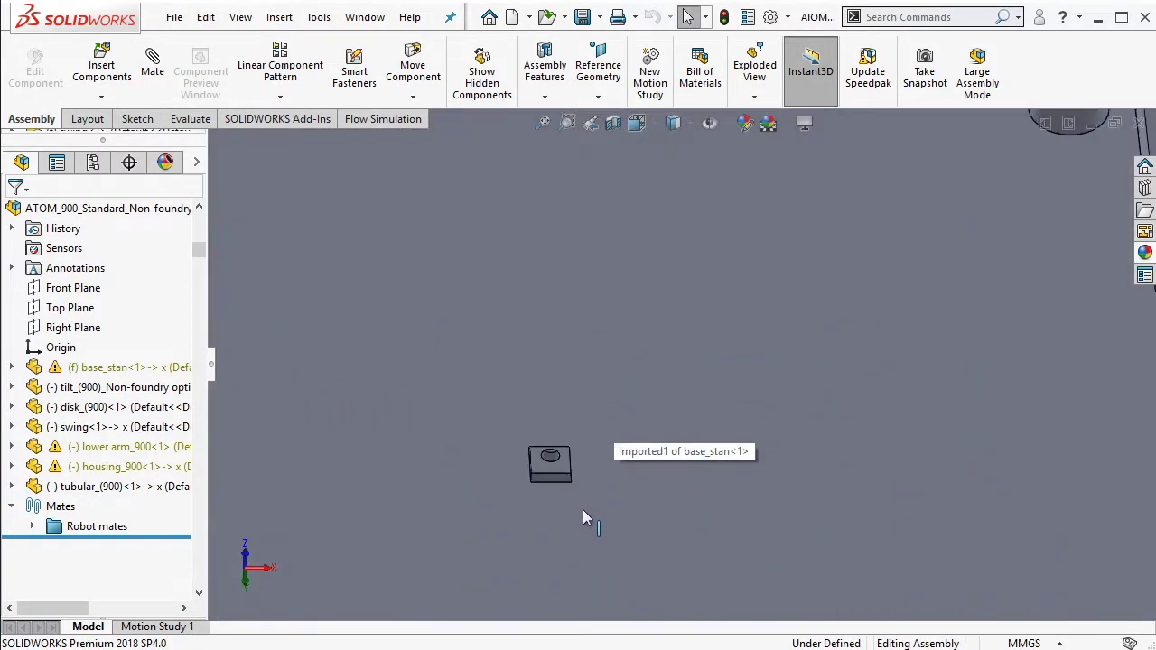
click(552, 452)
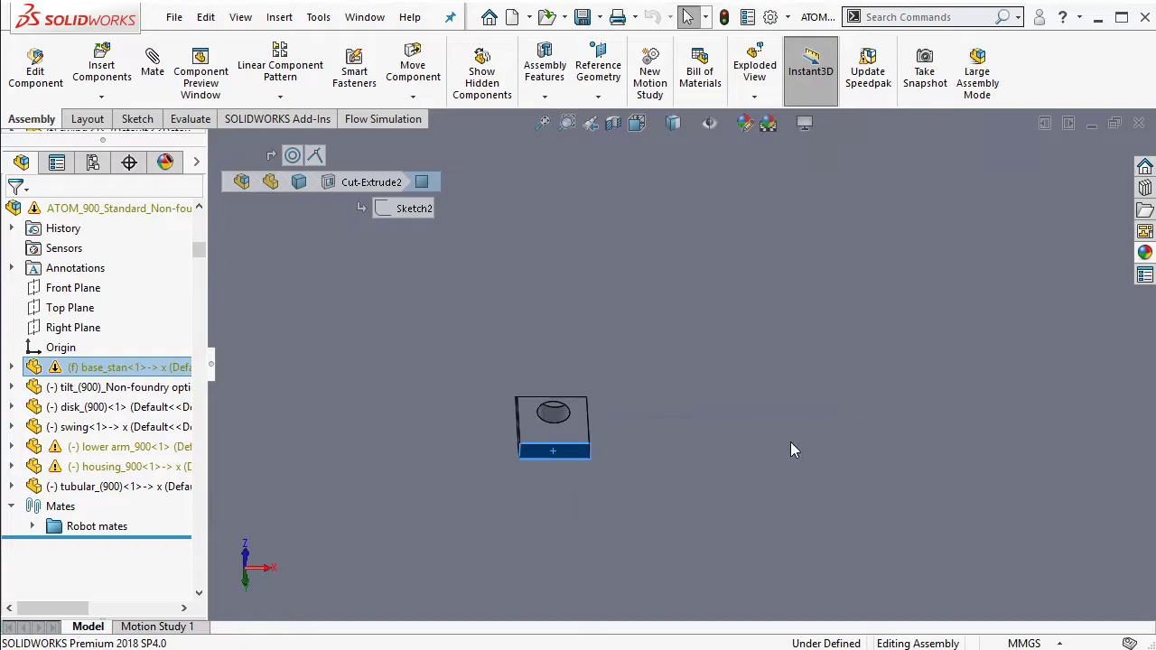
Start a mate from the base face and make a swing face parallel to it
key(m)
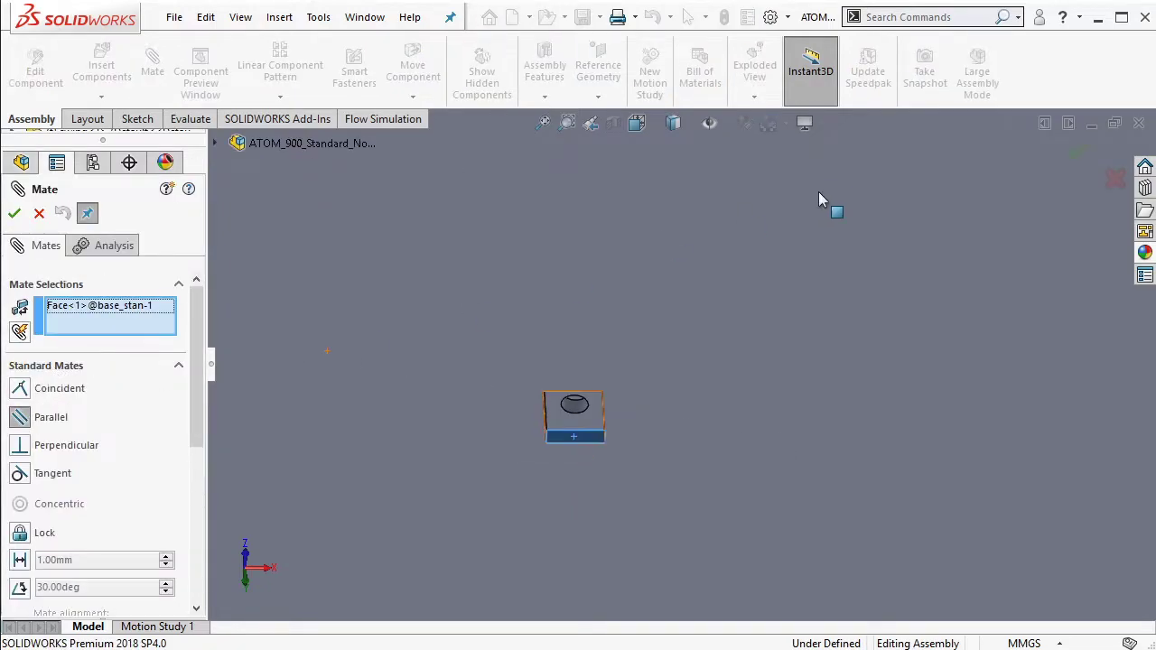
scroll(794, 197, down, 5)
mouse_move(759, 206)
middle_down()
mouse_move(708, 225)
mouse_move(742, 296)
mouse_move(734, 352)
middle_up()
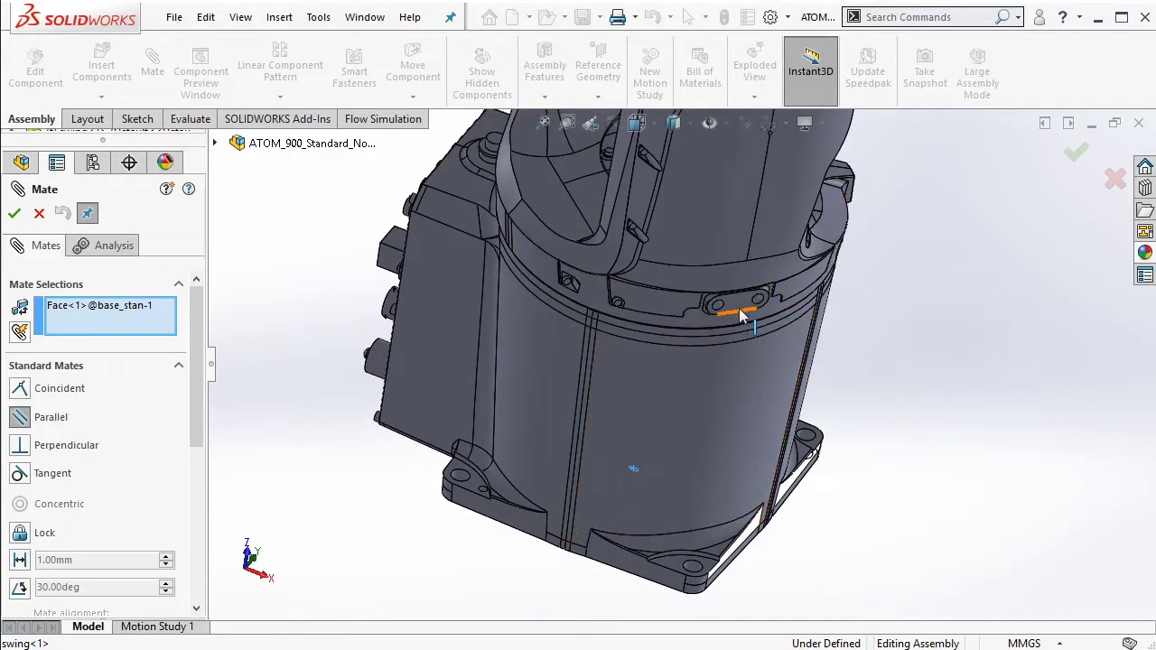
click(741, 313)
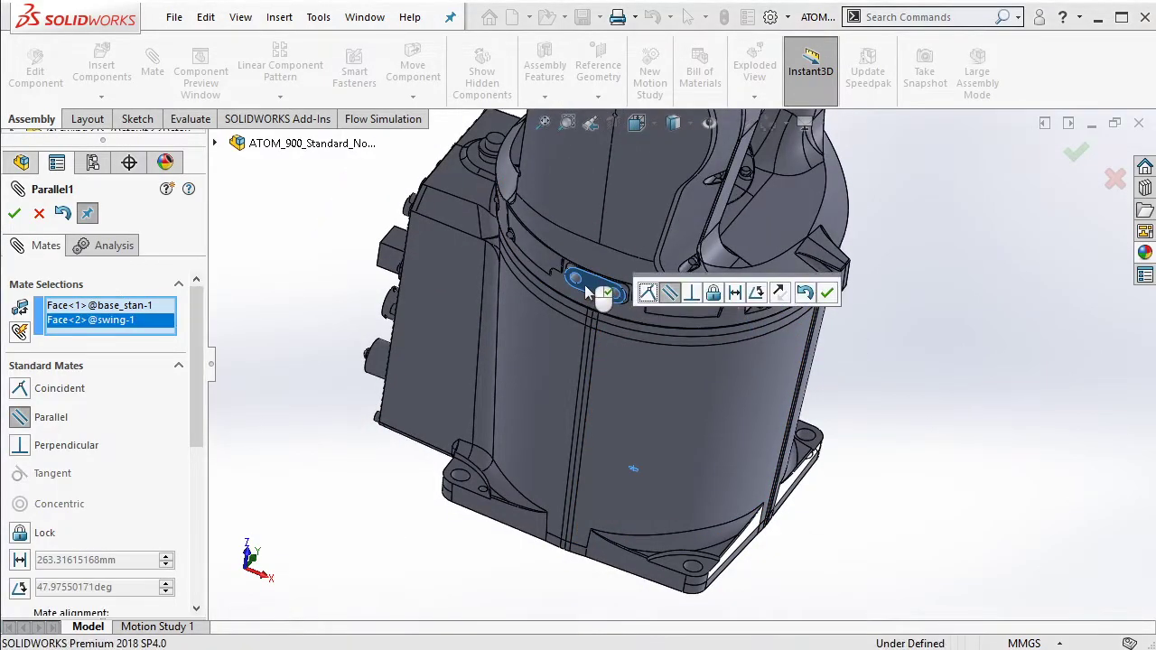
click(827, 291)
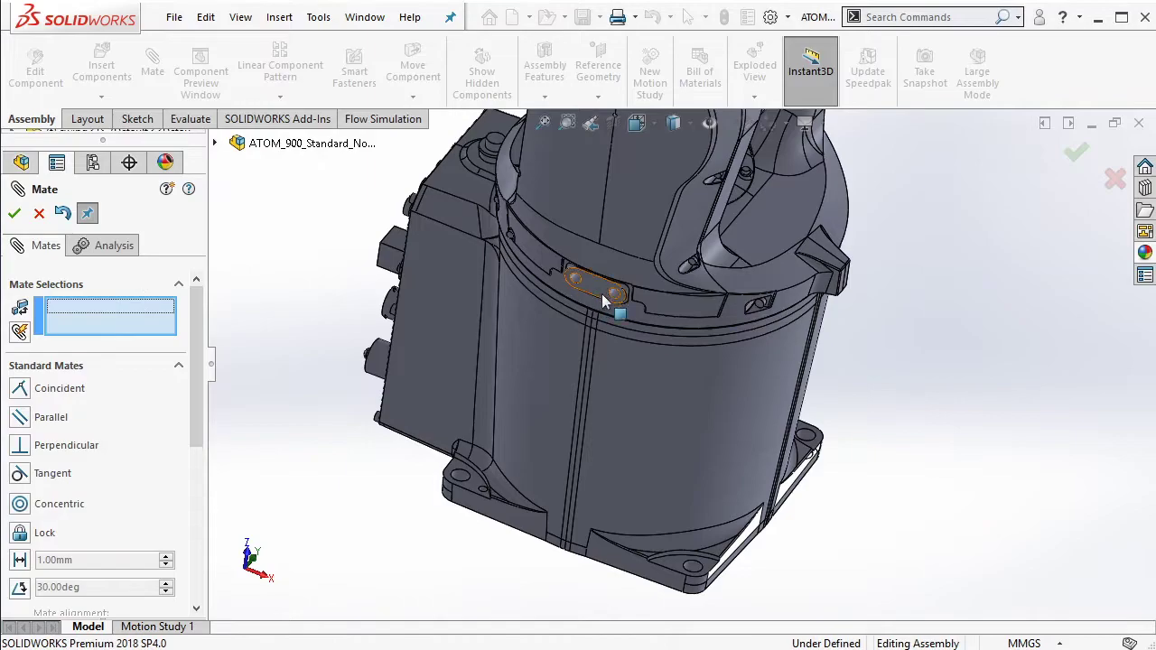
Make a lower arm face parallel to the base face
scroll(662, 280, up, 3)
mouse_move(662, 278)
middle_down()
mouse_move(709, 206)
mouse_move(684, 315)
mouse_move(665, 315)
middle_up()
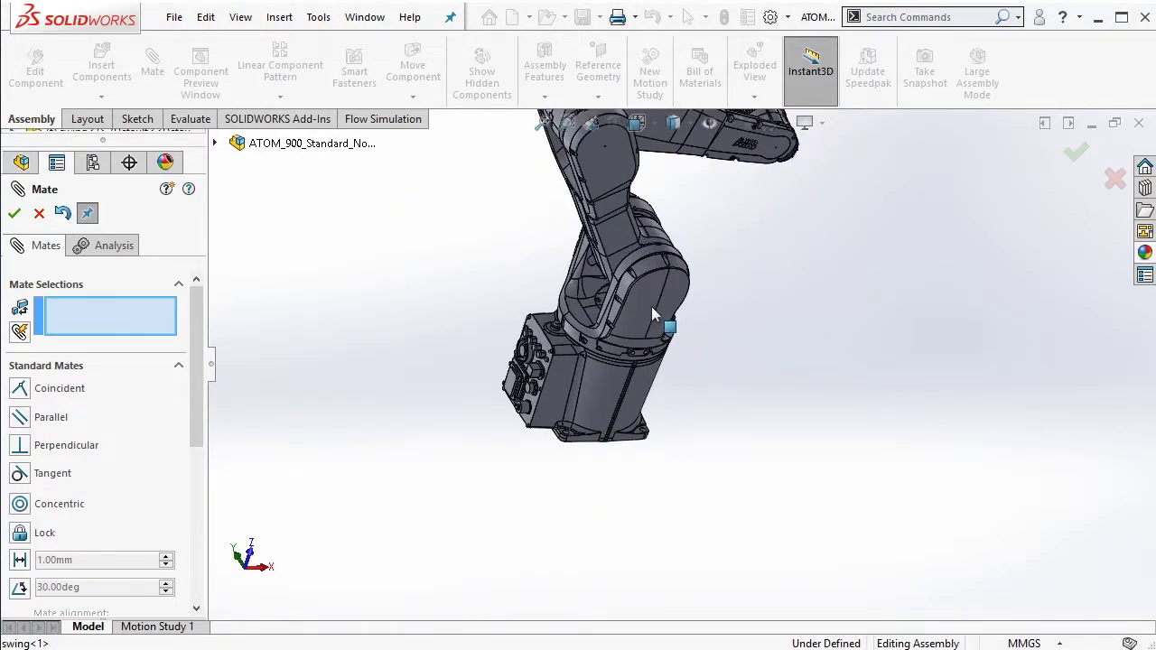
scroll(587, 372, down, 3)
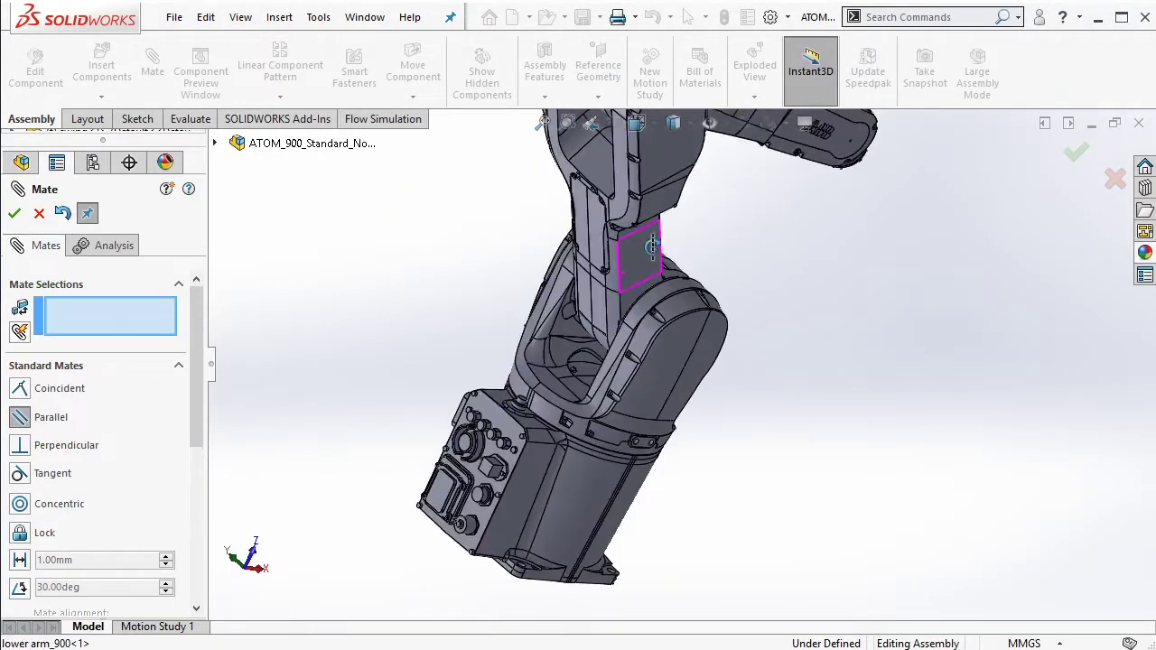
scroll(612, 271, down, 3)
scroll(616, 215, down, 3)
click(603, 181)
scroll(679, 462, up, 3)
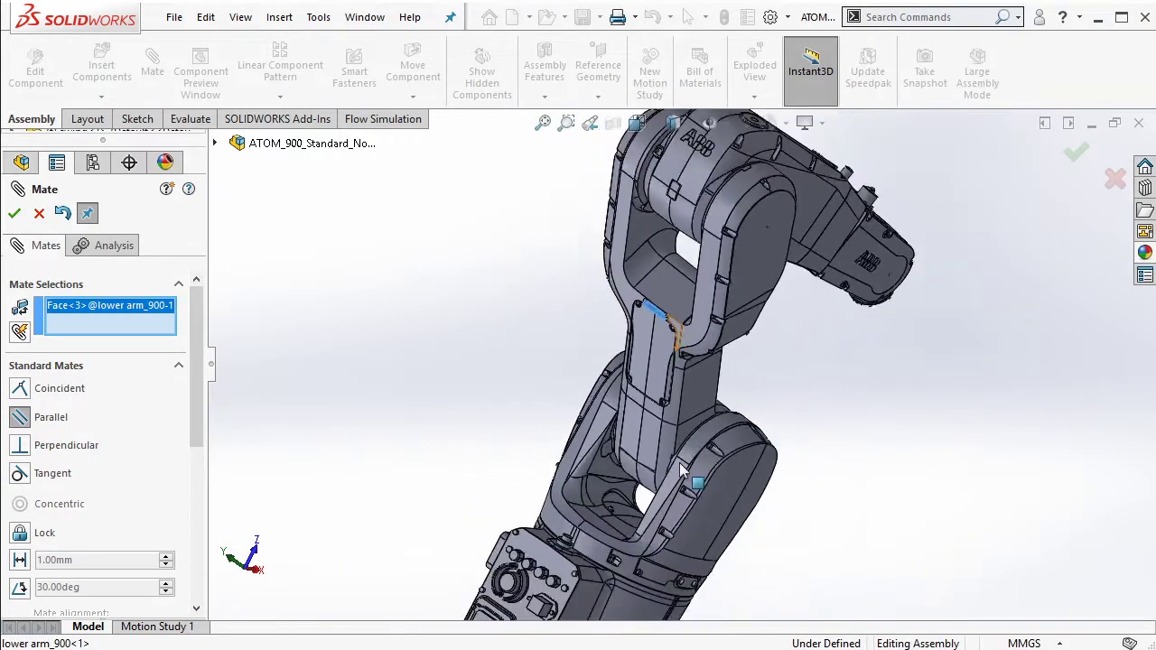
scroll(579, 535, down, 1)
scroll(620, 542, down, 2)
scroll(620, 541, down, 2)
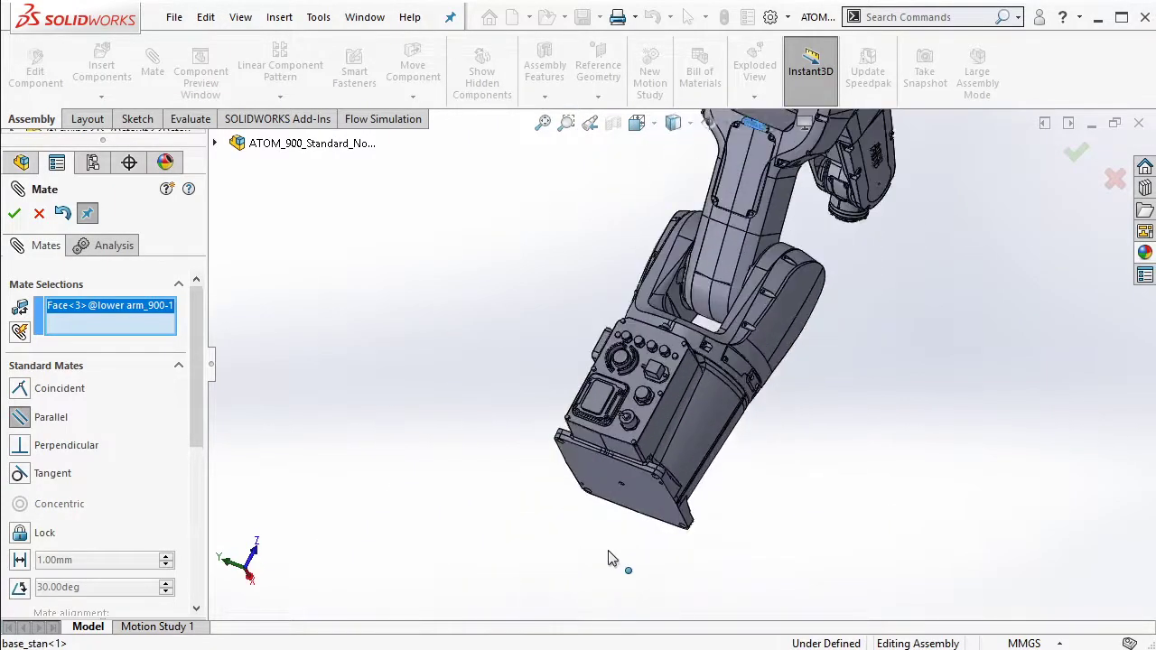
scroll(609, 554, down, 3)
scroll(653, 426, down, 2)
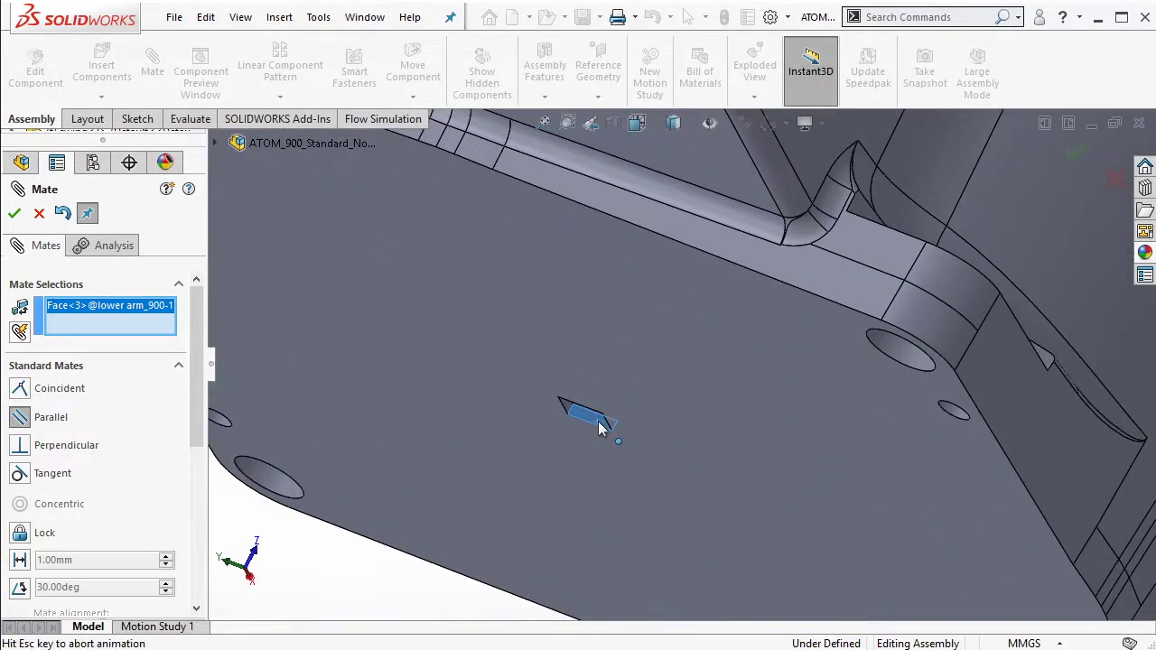
click(598, 421)
click(800, 448)
Pick a housing face and the base bottom face for a Parallel mate
scroll(847, 310, up, 4)
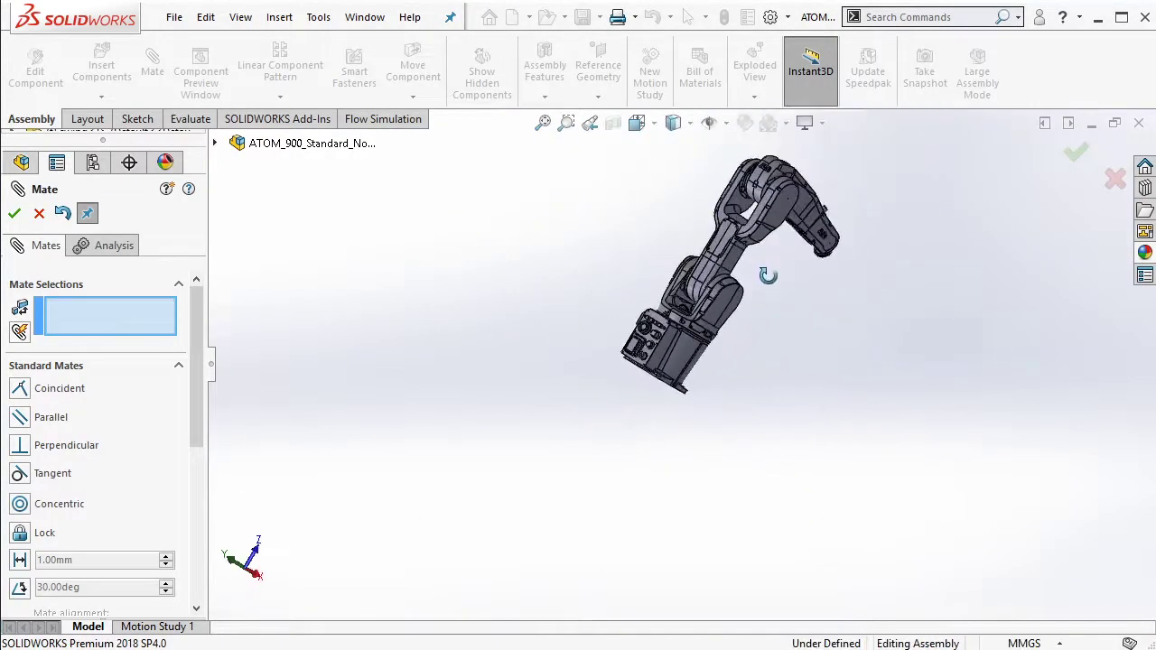
scroll(764, 271, down, 3)
drag(764, 271, 720, 225)
scroll(794, 271, down, 2)
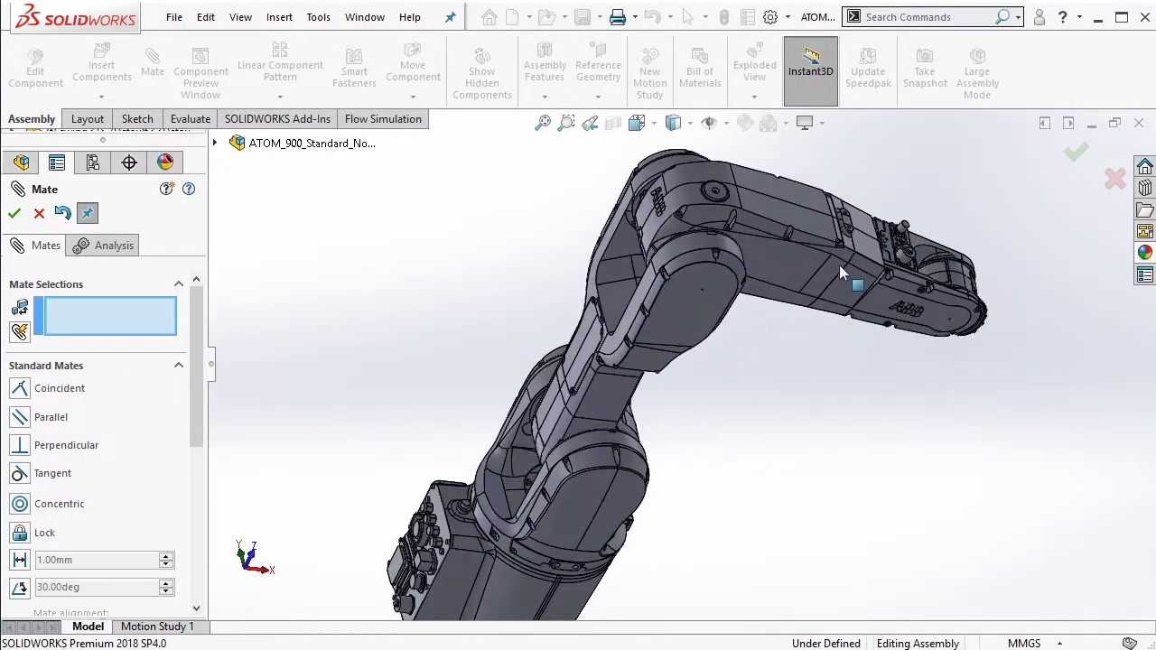
scroll(836, 257, down, 2)
scroll(813, 233, down, 2)
click(779, 226)
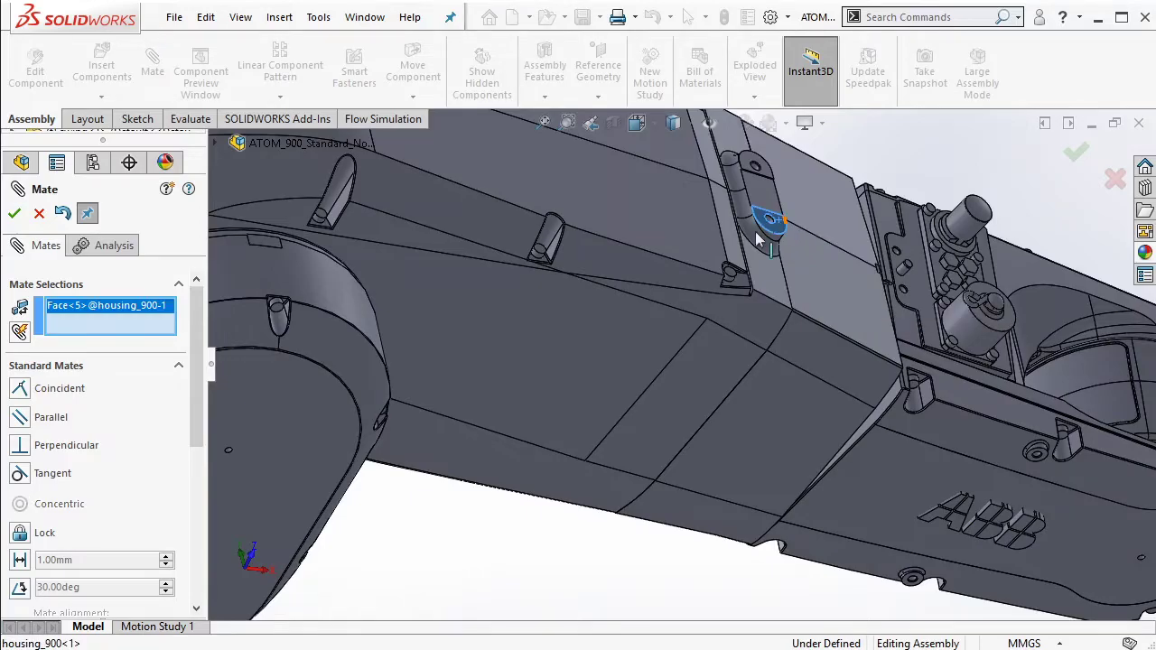
click(24, 426)
scroll(588, 386, up, 5)
middle_drag(587, 386, 478, 488)
scroll(478, 487, up, 5)
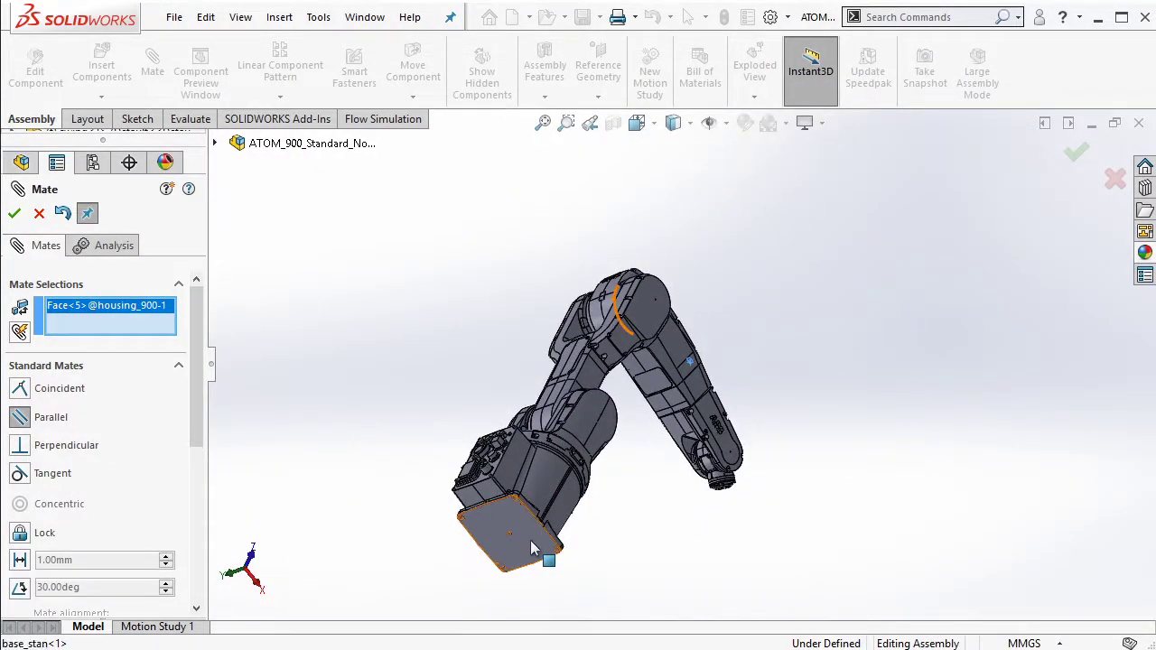
click(530, 542)
Confirm the housing Parallel mate, then make the tubular plate face parallel to the housing
click(509, 571)
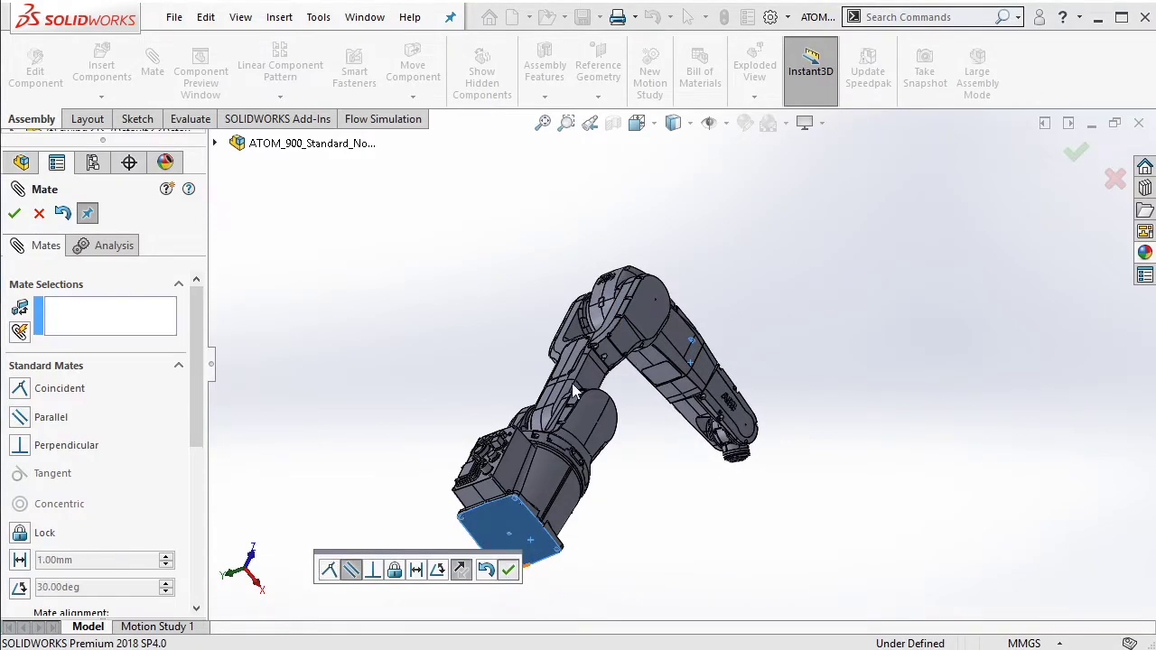
scroll(760, 340, down, 5)
scroll(741, 349, down, 3)
scroll(741, 350, down, 3)
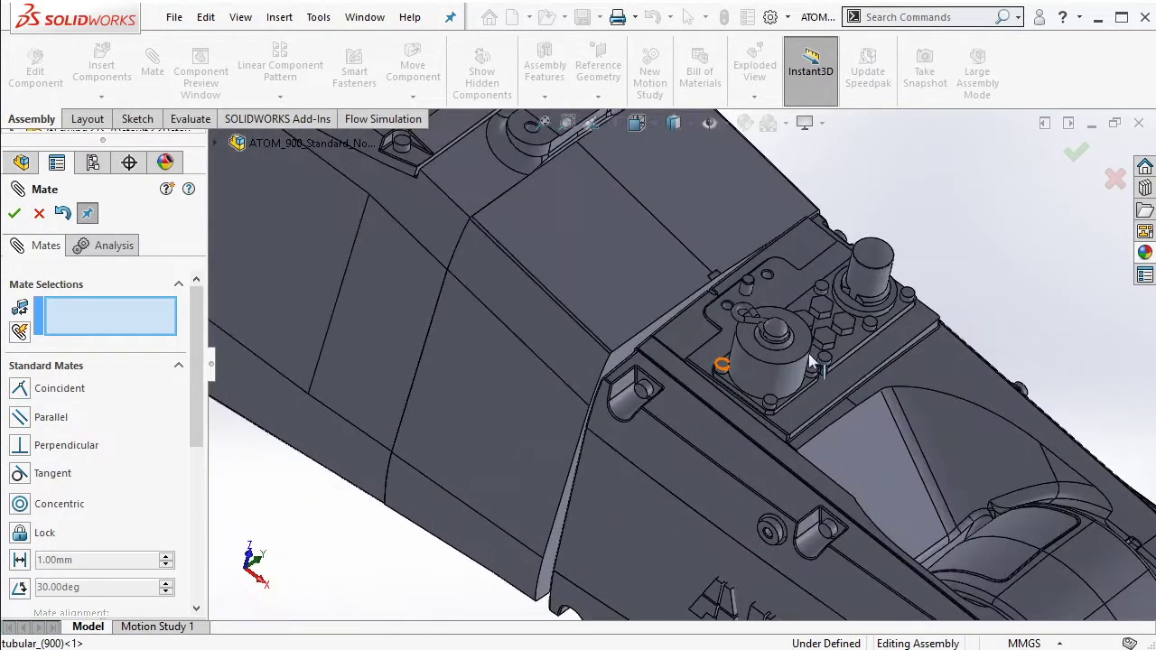
scroll(808, 353, down, 2)
scroll(795, 298, up, 1)
click(753, 262)
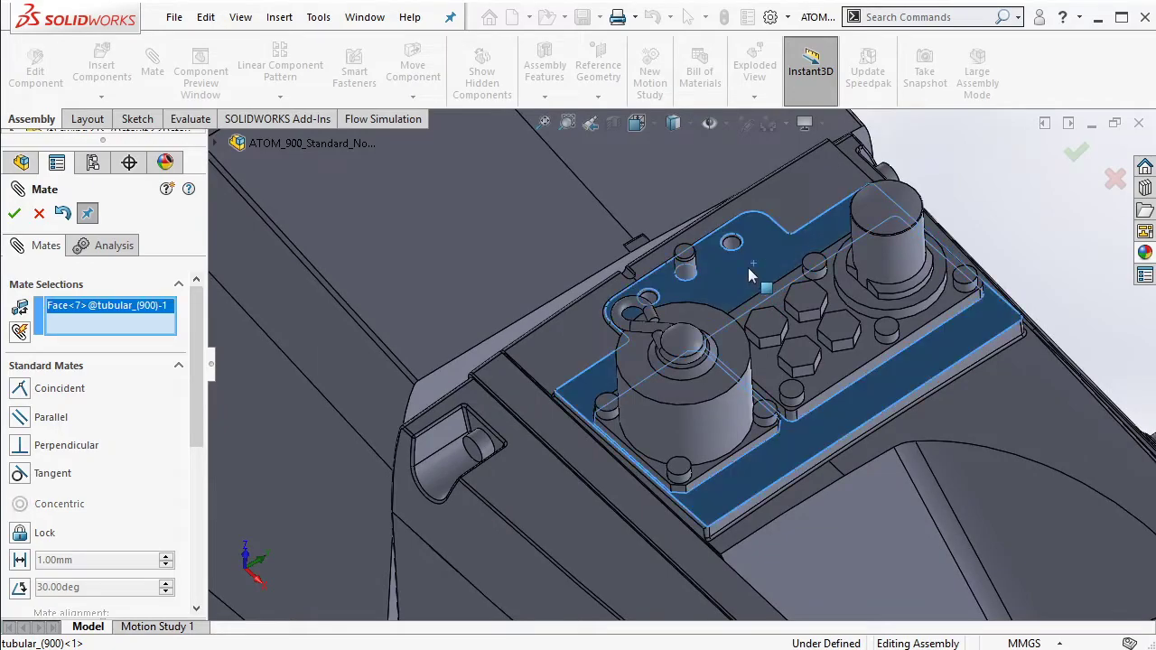
scroll(470, 334, up, 5)
scroll(632, 262, down, 4)
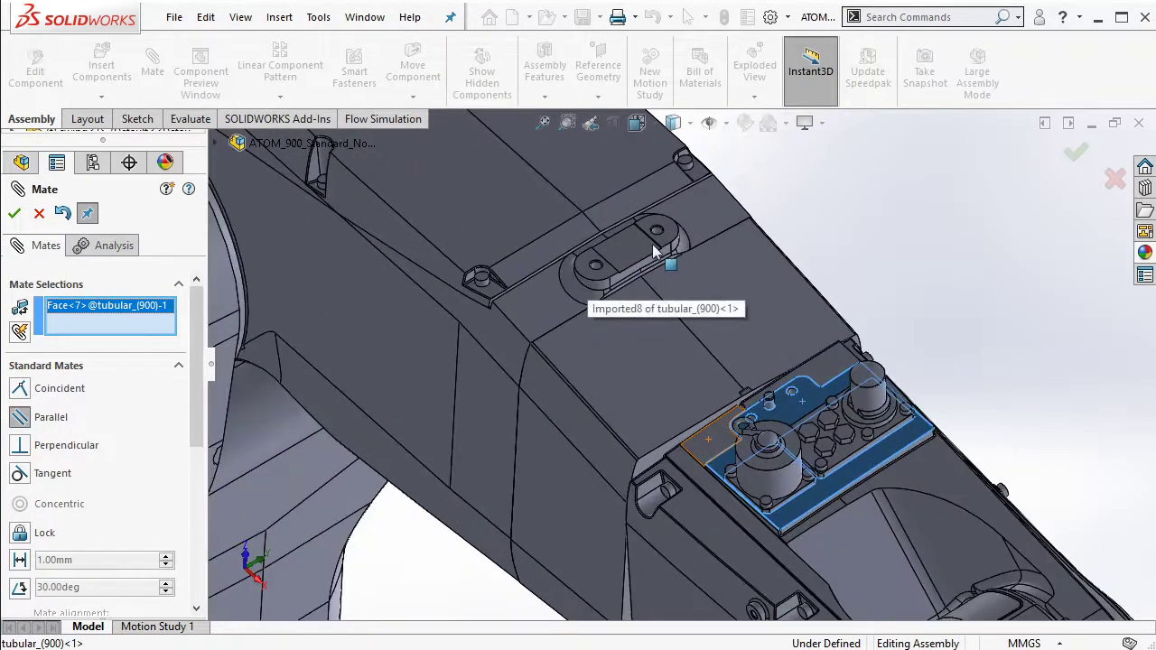
click(663, 238)
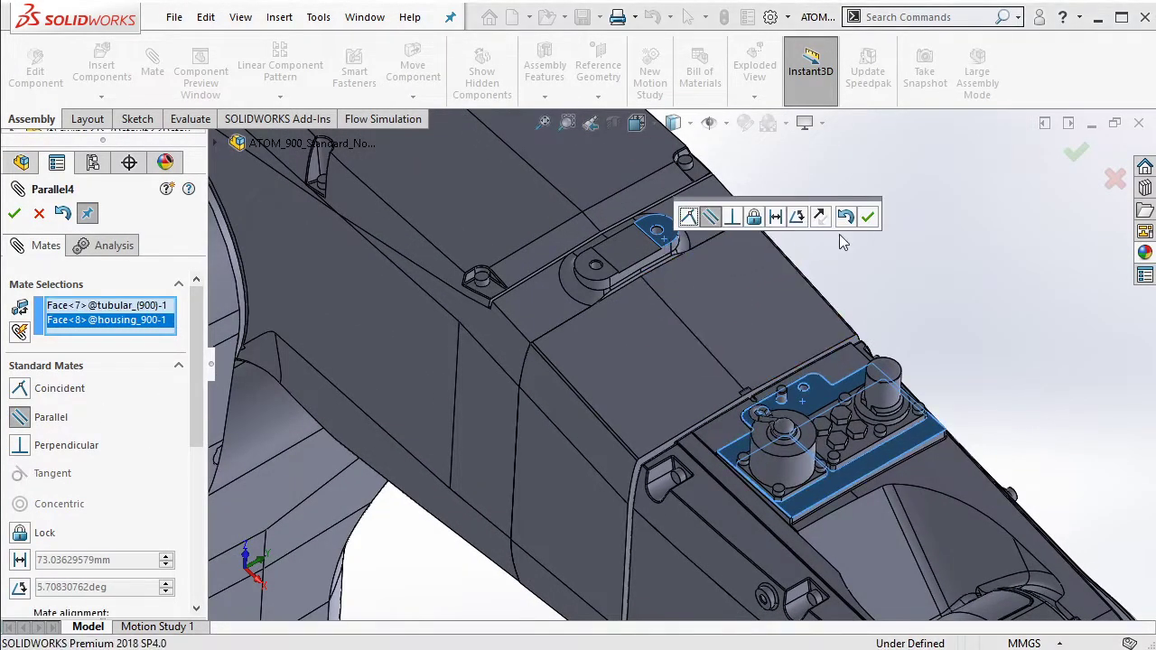
click(869, 216)
Add Perpendicular1 between the tilt's end flange face and the tubular top plate face
scroll(817, 427, up, 5)
mouse_move(817, 427)
middle_down()
mouse_move(770, 478)
mouse_move(831, 485)
middle_up()
scroll(795, 506, down, 3)
scroll(817, 528, down, 2)
scroll(816, 530, down, 3)
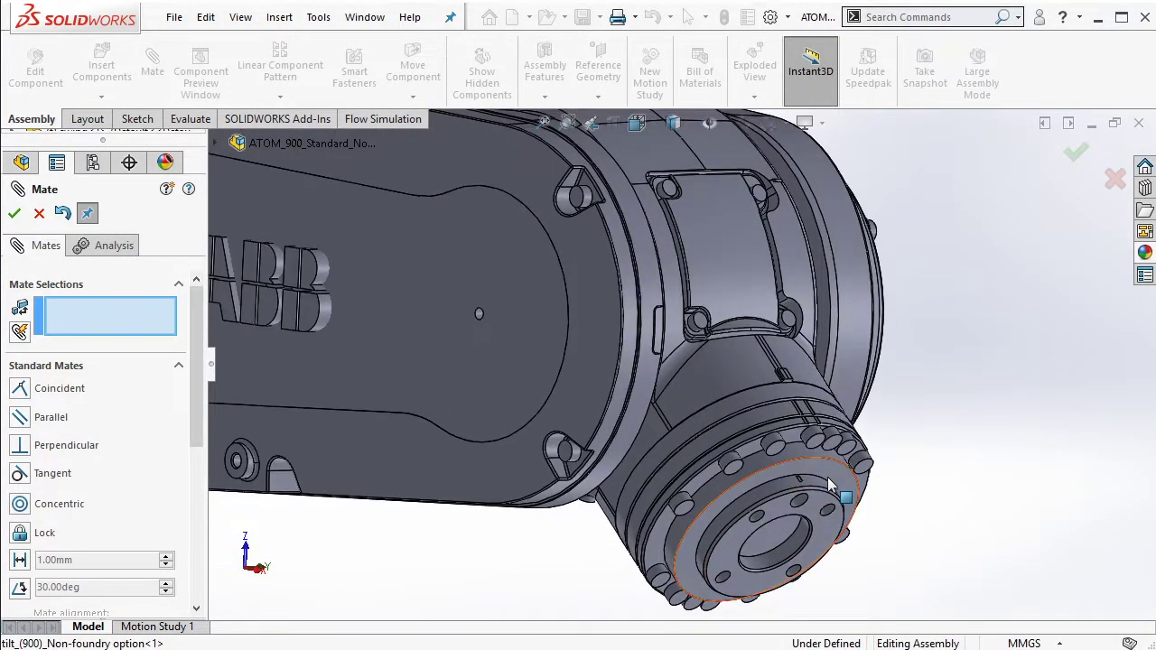
click(836, 478)
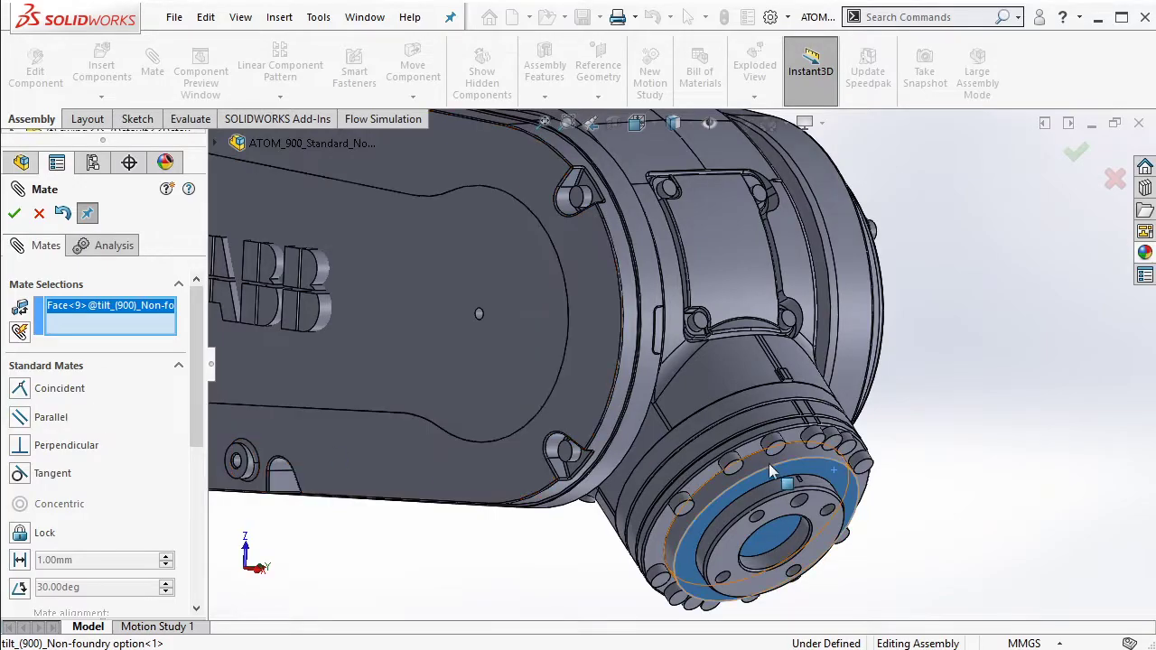
scroll(602, 303, up, 3)
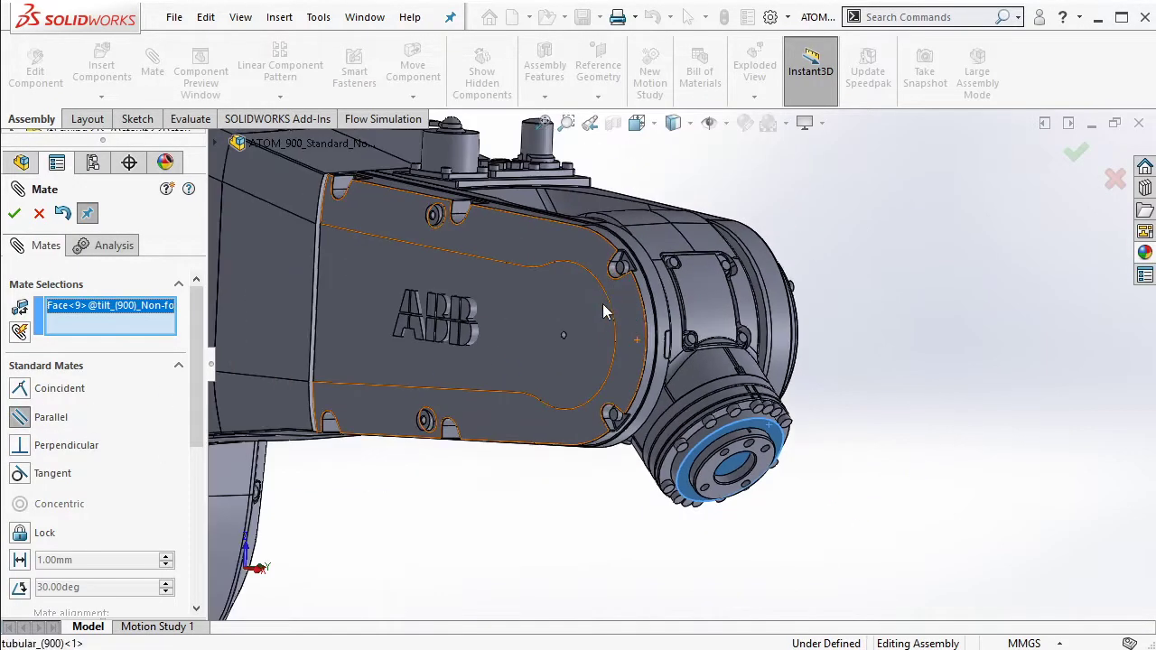
scroll(570, 176, up, 2)
scroll(596, 207, down, 3)
scroll(650, 244, down, 4)
scroll(650, 238, up, 4)
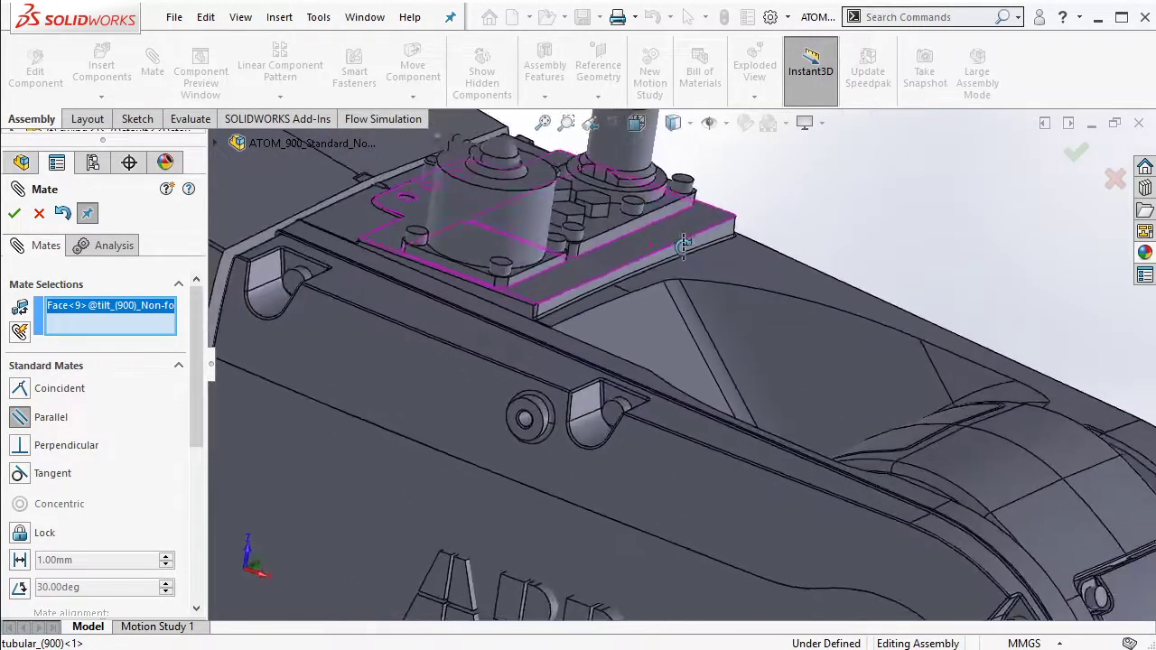
click(61, 451)
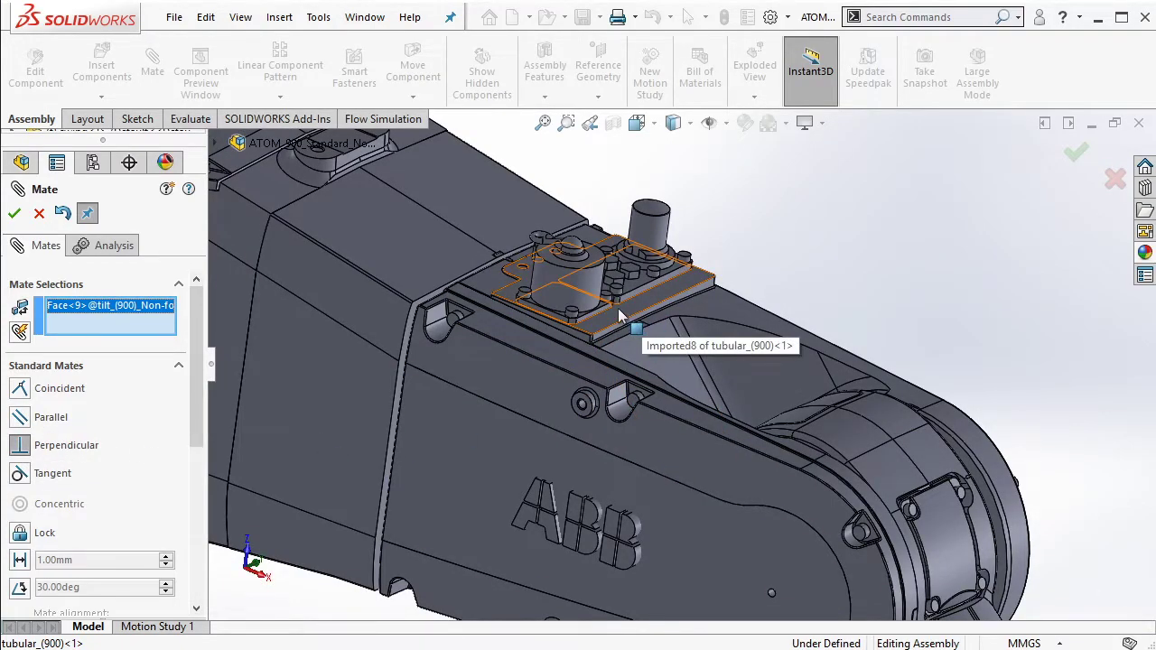
click(621, 316)
click(802, 286)
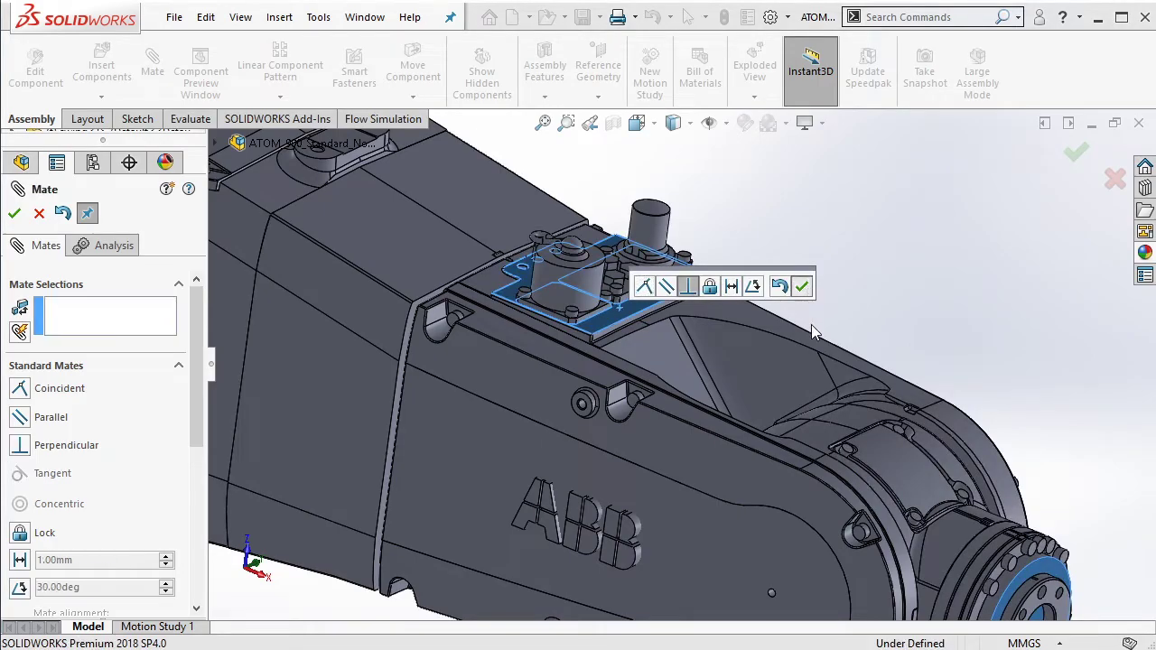
Add Parallel5 between the disk and tubular faces and close the Mate PropertyManager
scroll(892, 485, up, 3)
scroll(749, 412, down, 5)
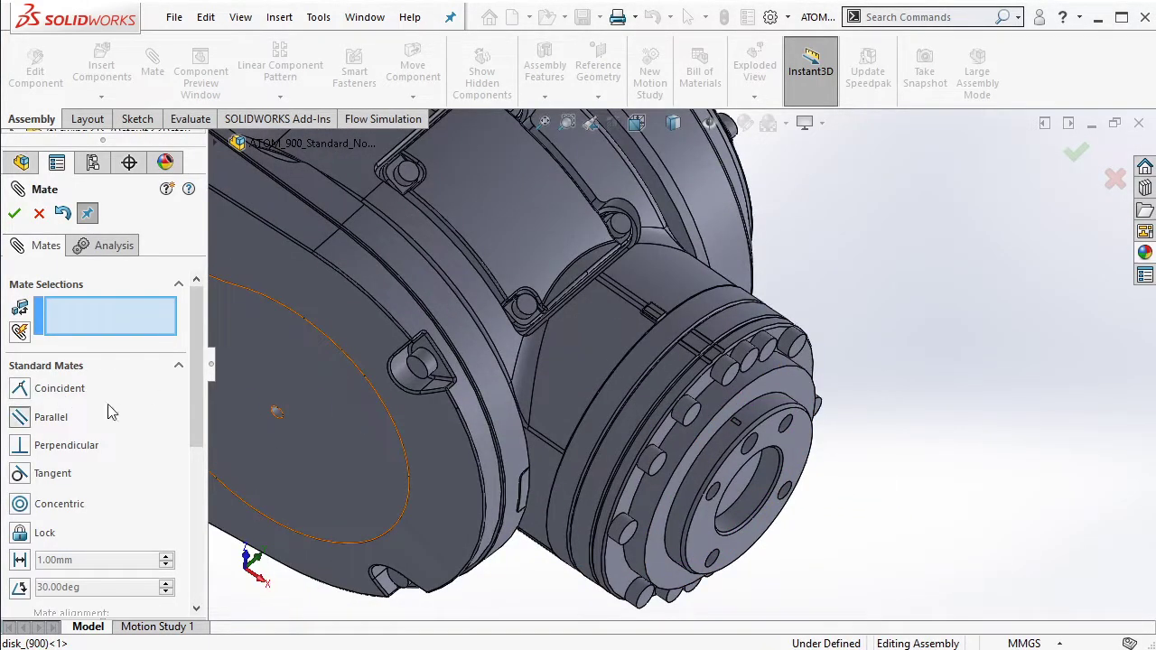
scroll(775, 420, down, 3)
scroll(773, 418, down, 2)
click(774, 417)
scroll(767, 413, up, 4)
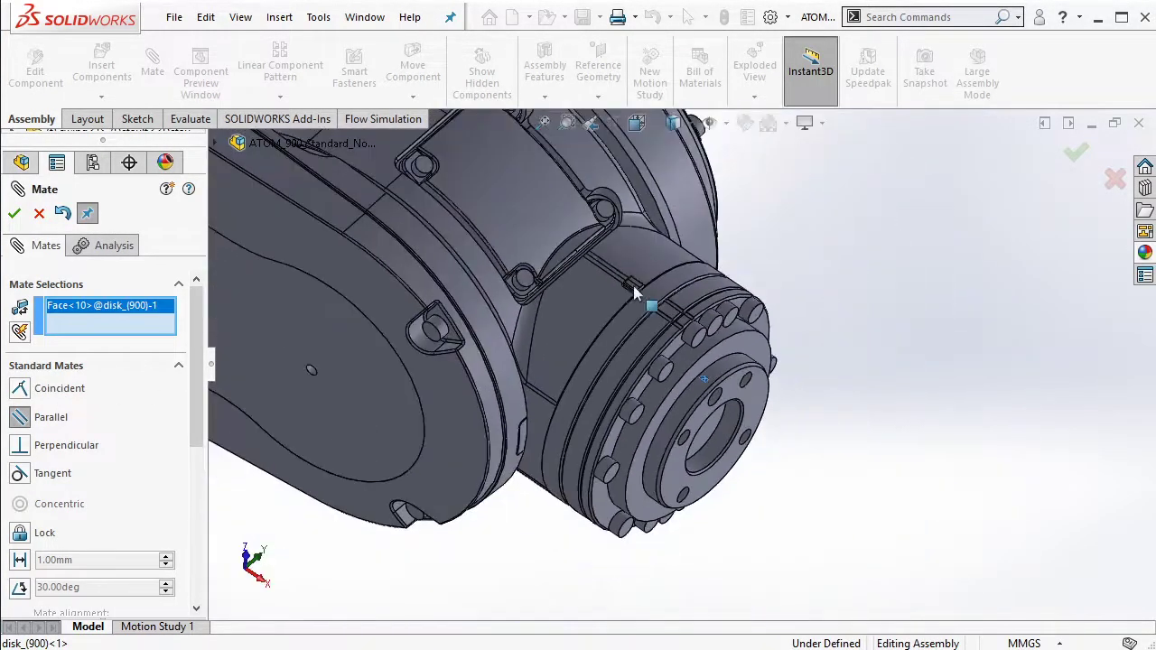
scroll(614, 271, up, 4)
scroll(505, 221, down, 2)
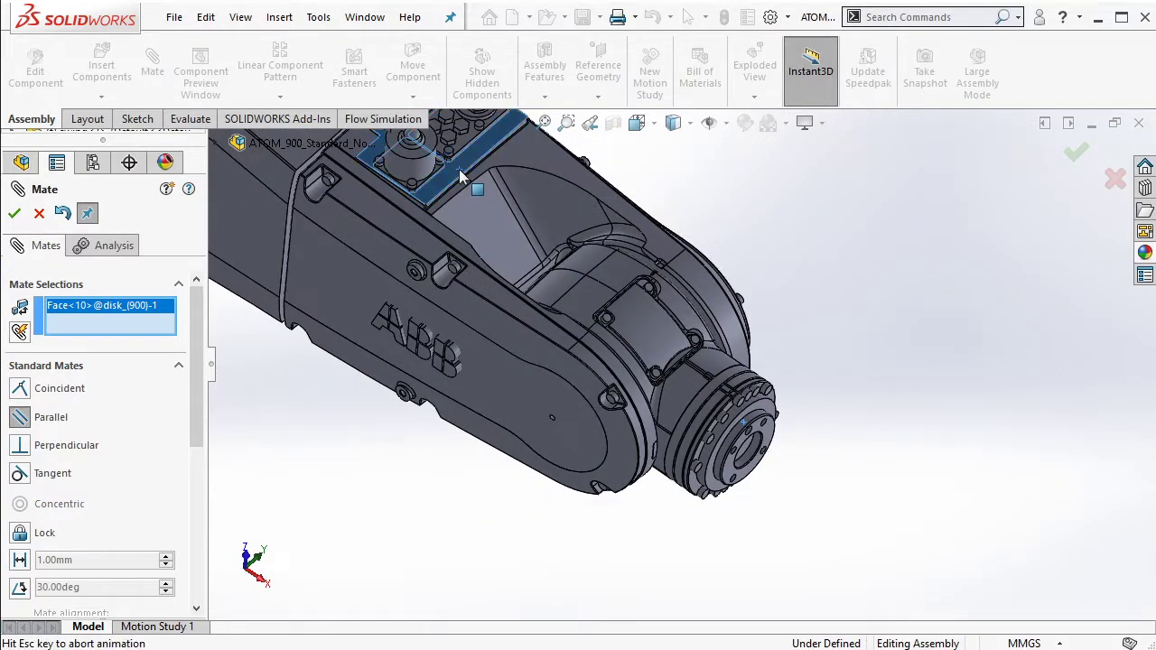
click(461, 173)
click(12, 214)
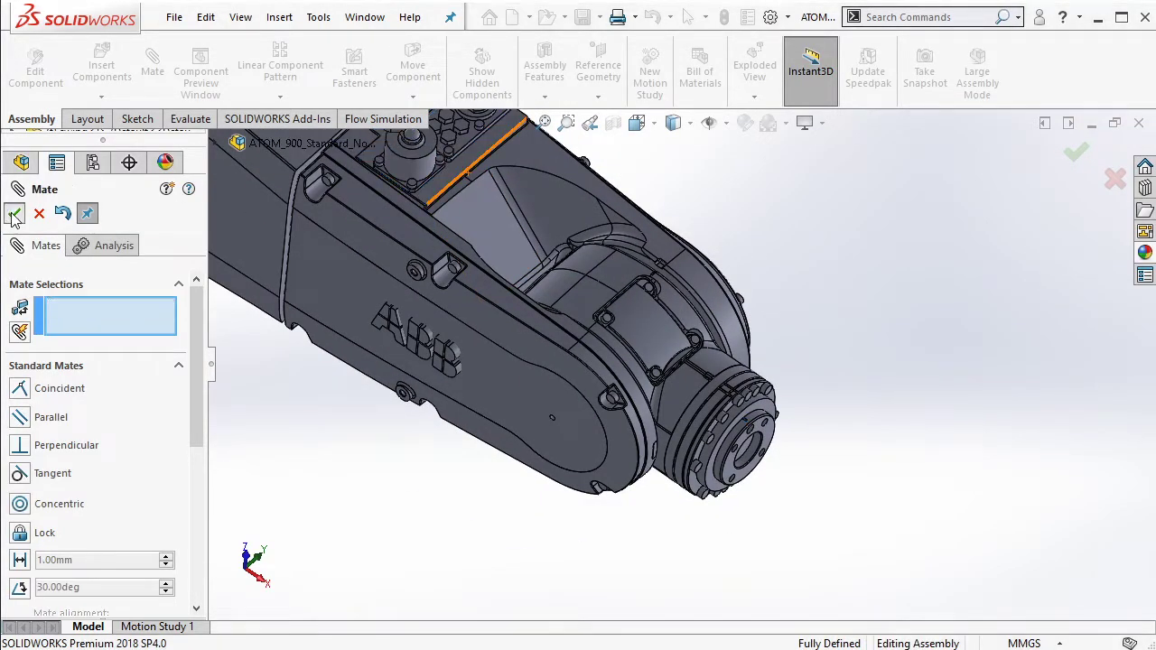
click(12, 215)
Move Parallel1 through Perpendicular1 into a new mate folder named Home Pos
click(107, 487)
shift+click(107, 585)
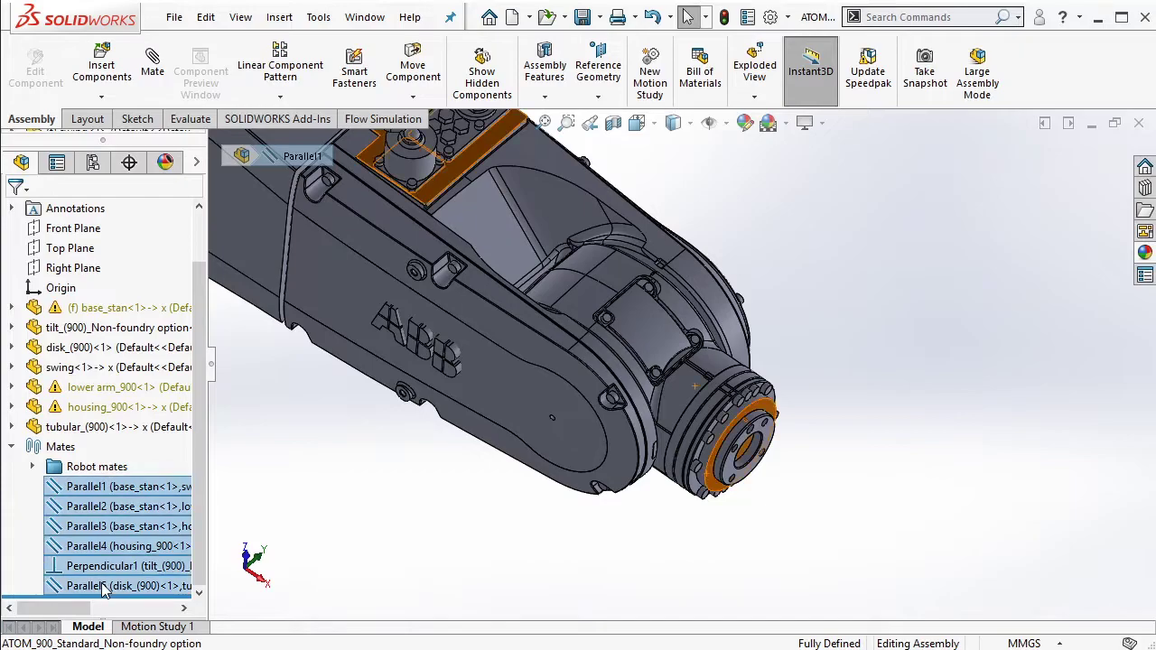
right_click(107, 585)
click(171, 468)
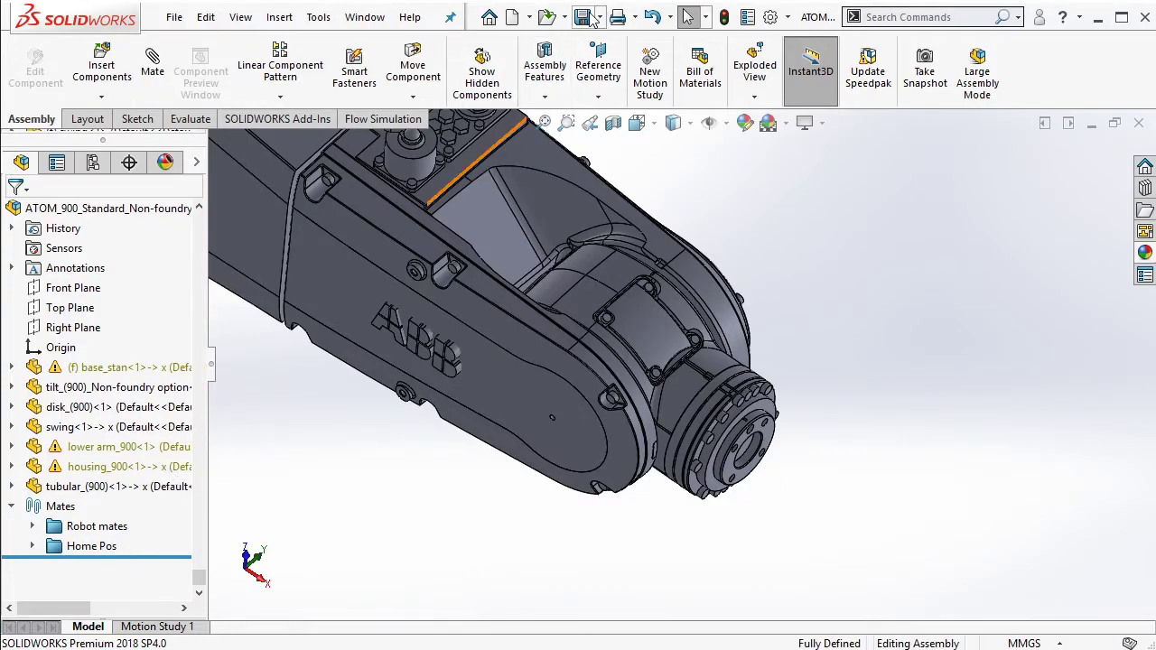
Check that the tubular arm, housing, lower arm and tilt components are locked in place
scroll(685, 310, up, 5)
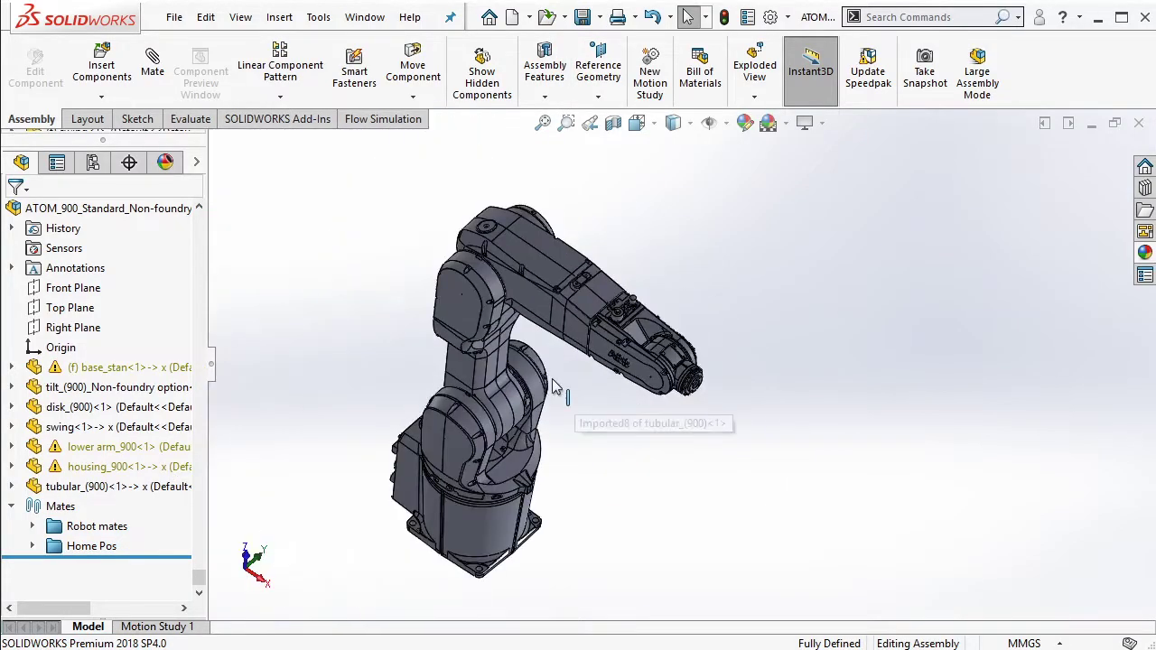
scroll(552, 378, down, 1)
click(658, 341)
click(490, 275)
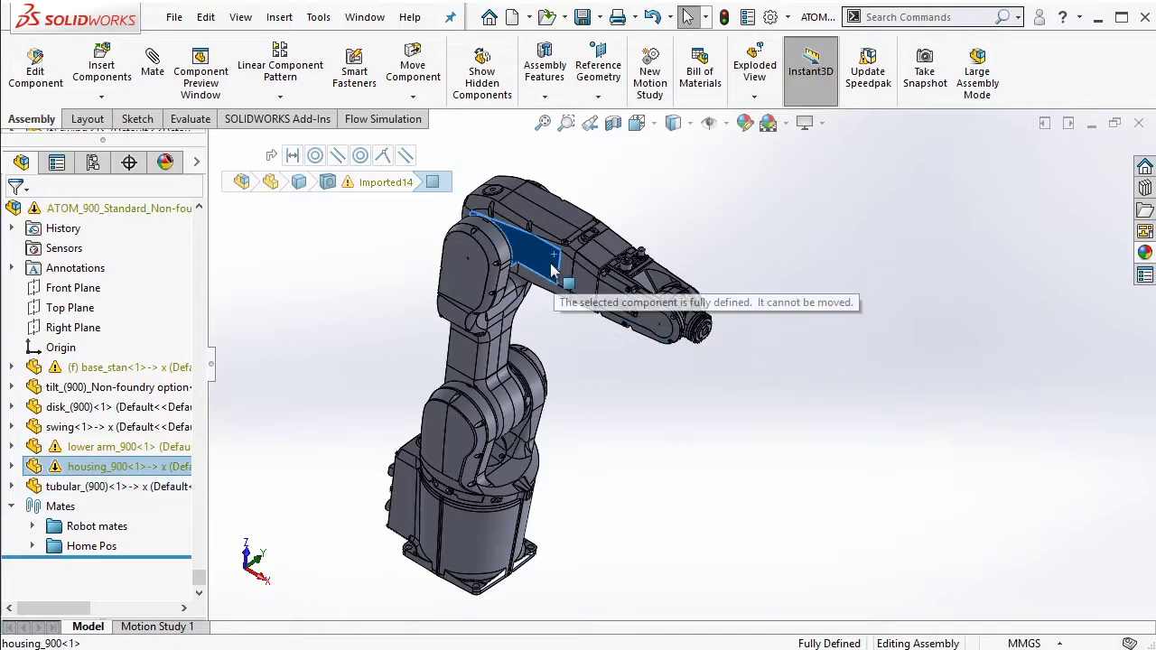
click(471, 296)
scroll(714, 370, down, 3)
click(659, 266)
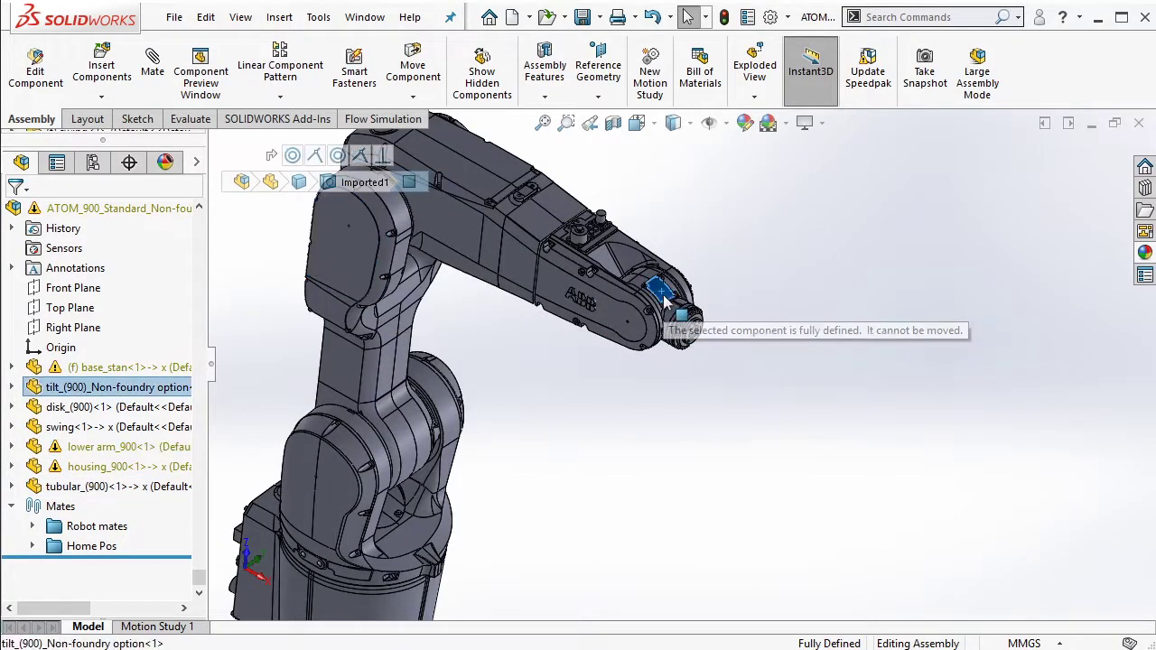
click(679, 383)
scroll(679, 383, up, 3)
Suppress the Home Pos mate folder and swing the arm links into a new pose
right_click(107, 547)
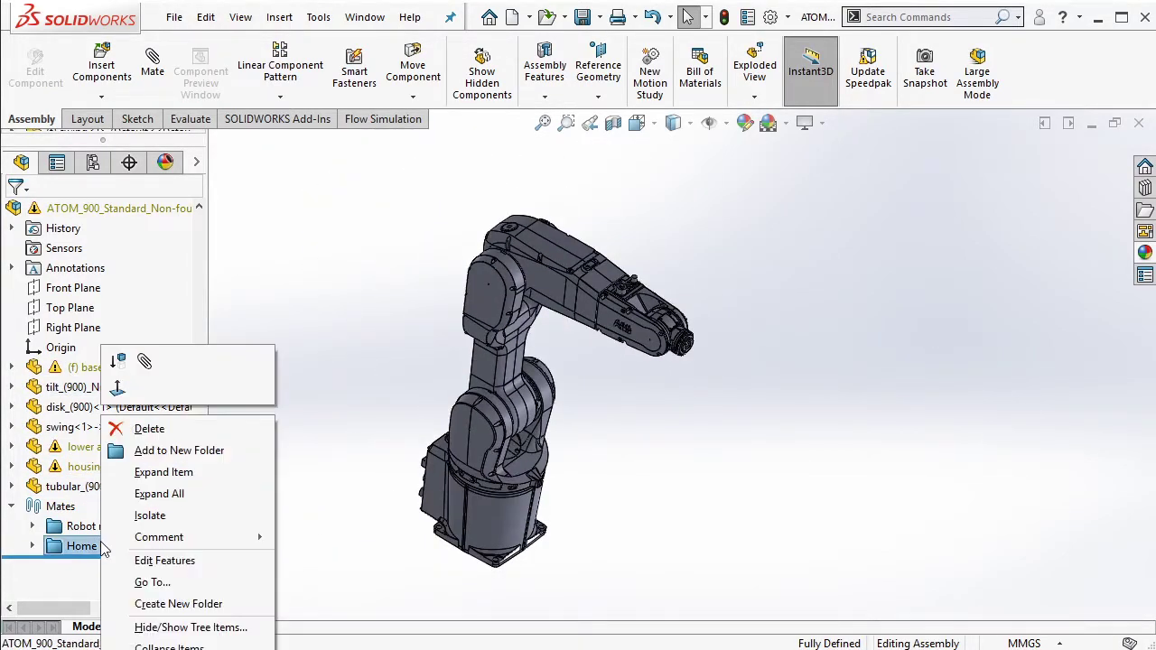
click(117, 388)
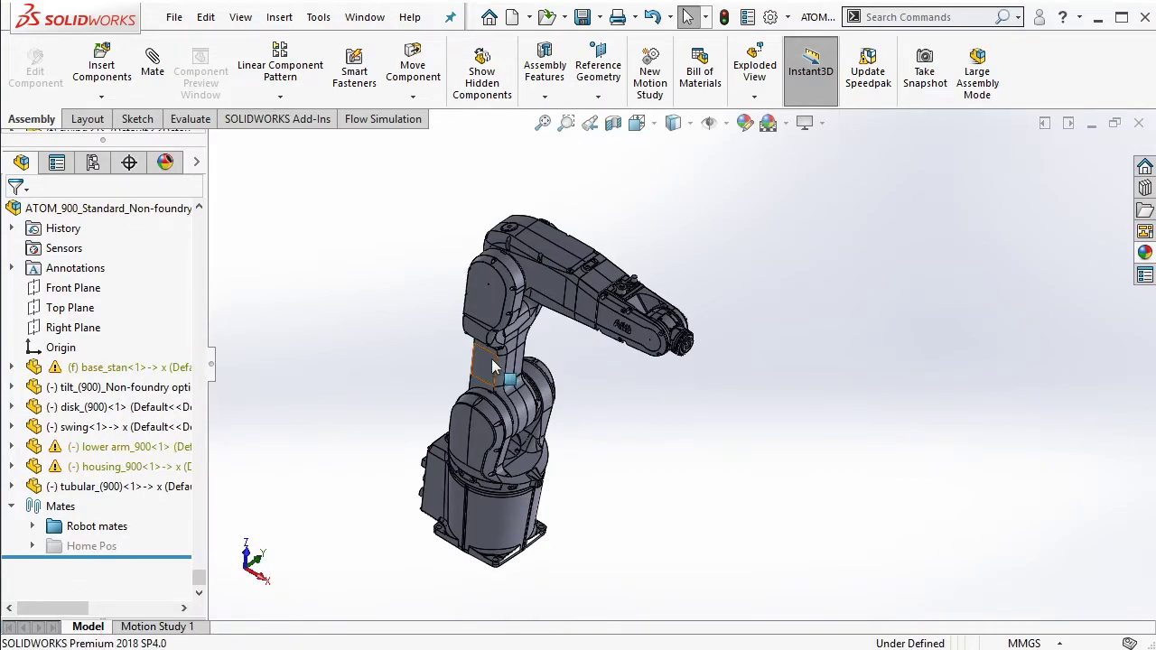
mouse_move(491, 358)
mouse_down()
mouse_move(540, 324)
mouse_move(519, 262)
mouse_move(605, 283)
mouse_move(576, 287)
mouse_move(585, 309)
mouse_up()
scroll(618, 266, down, 3)
middle_drag(585, 308, 562, 282)
Rotate the wrist and upper arm further to show the links move freely
scroll(562, 282, down, 3)
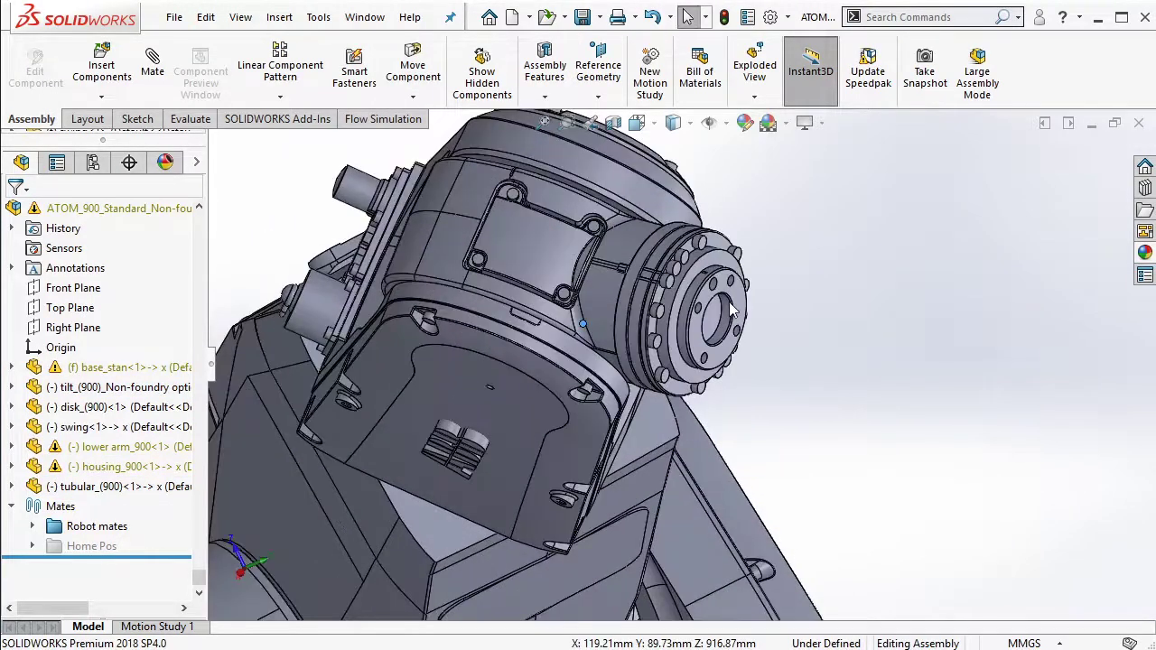
click(746, 316)
scroll(742, 526, up, 5)
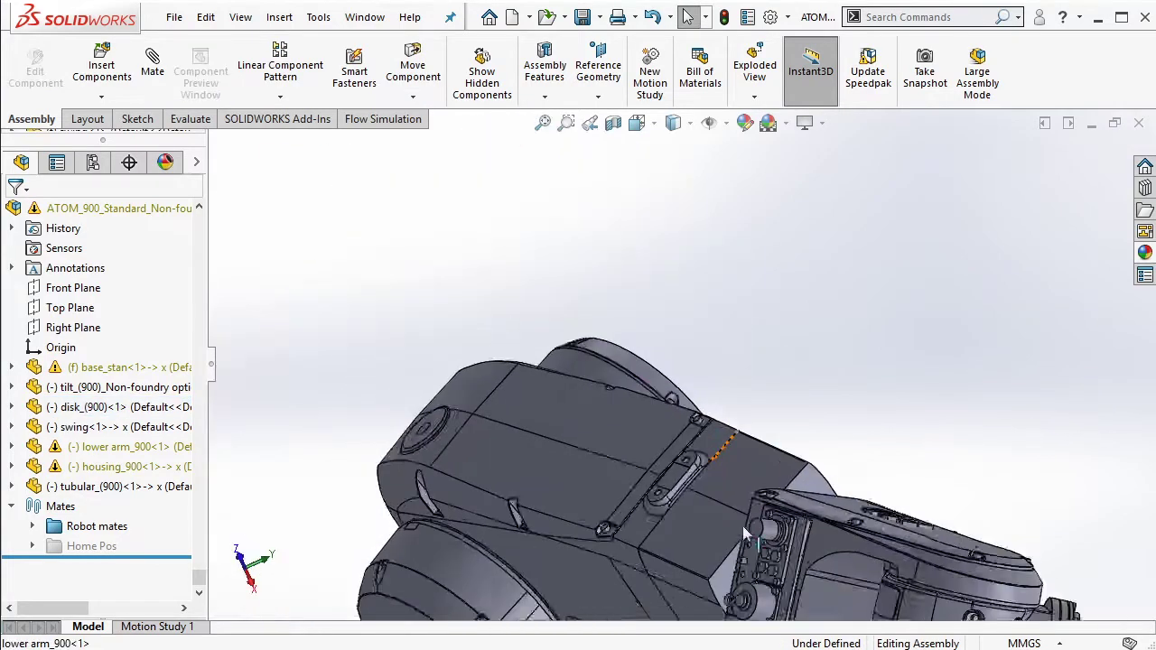
scroll(756, 483, up, 3)
scroll(774, 547, up, 5)
scroll(774, 545, down, 1)
middle_drag(774, 542, 748, 454)
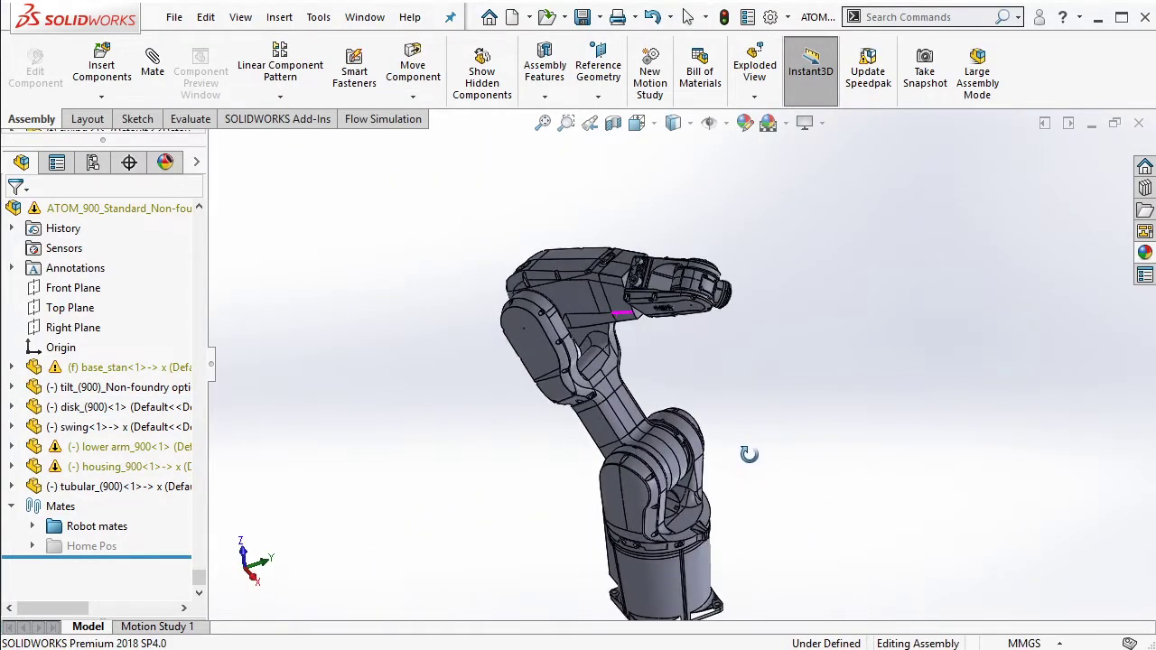
scroll(703, 503, down, 3)
mouse_move(596, 465)
mouse_down()
mouse_move(476, 247)
mouse_move(692, 405)
mouse_up()
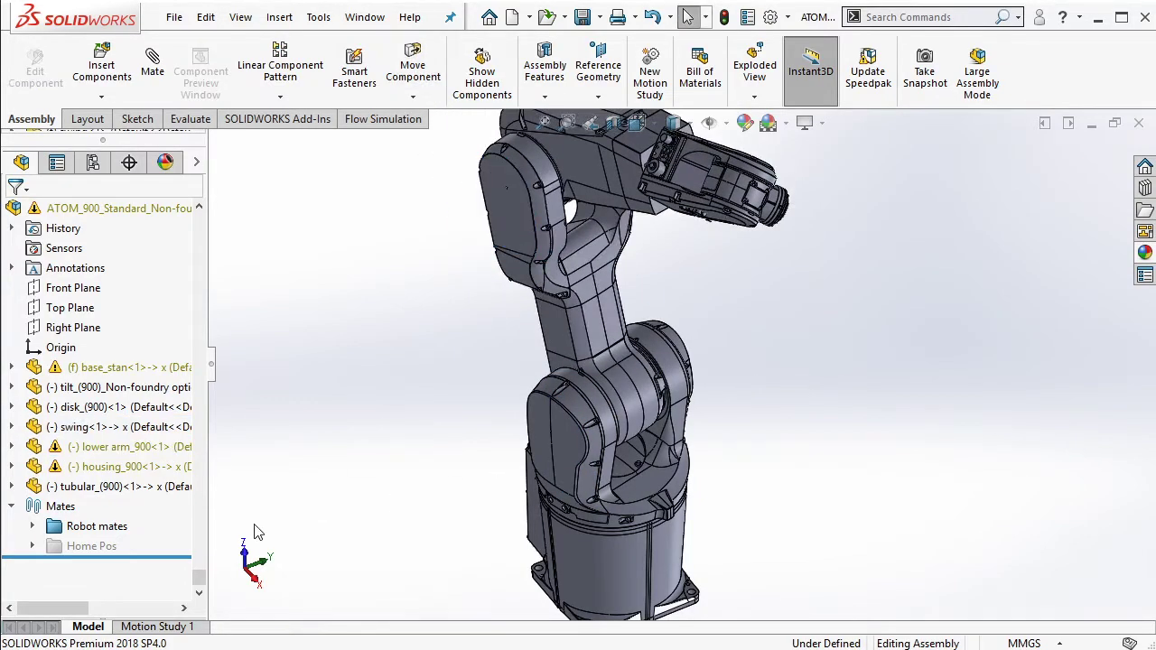
Unsuppress the Home Pos mates and orbit around the robot back in its home pose
right_click(81, 546)
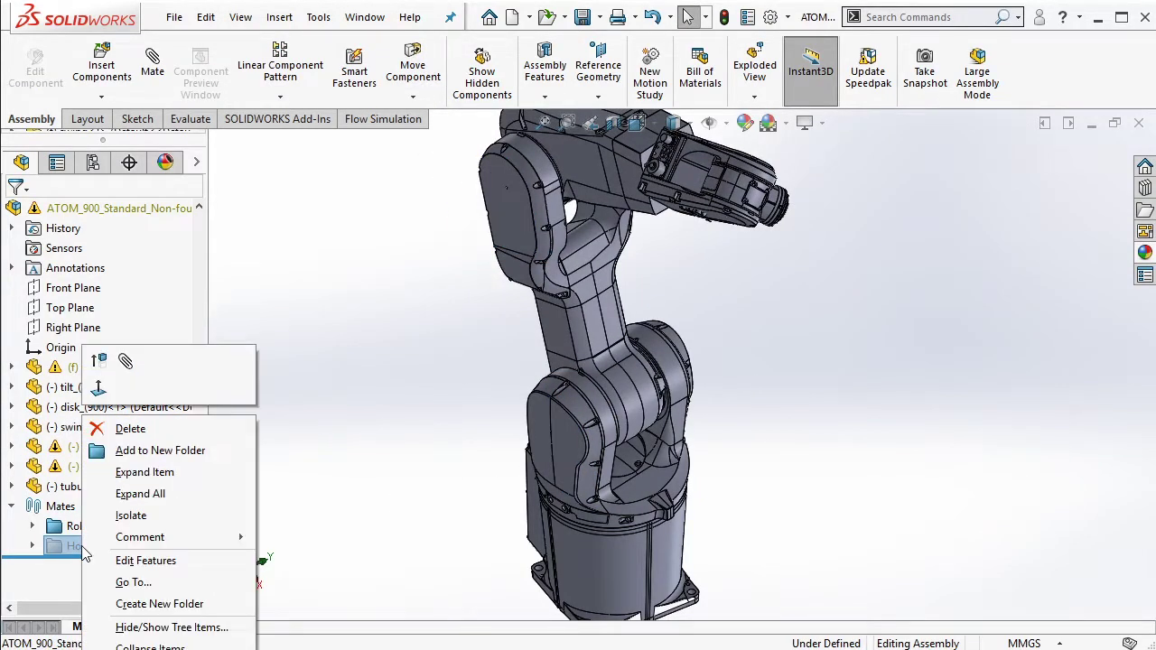
click(103, 363)
middle_drag(343, 380, 912, 364)
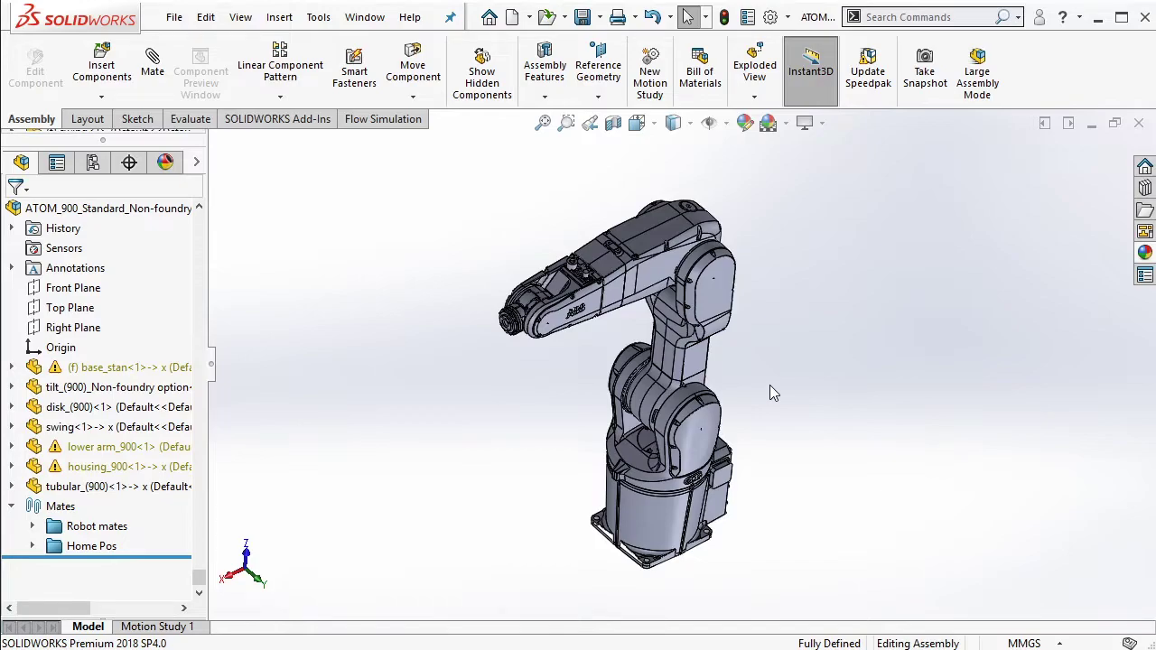
middle_drag(770, 386, 763, 384)
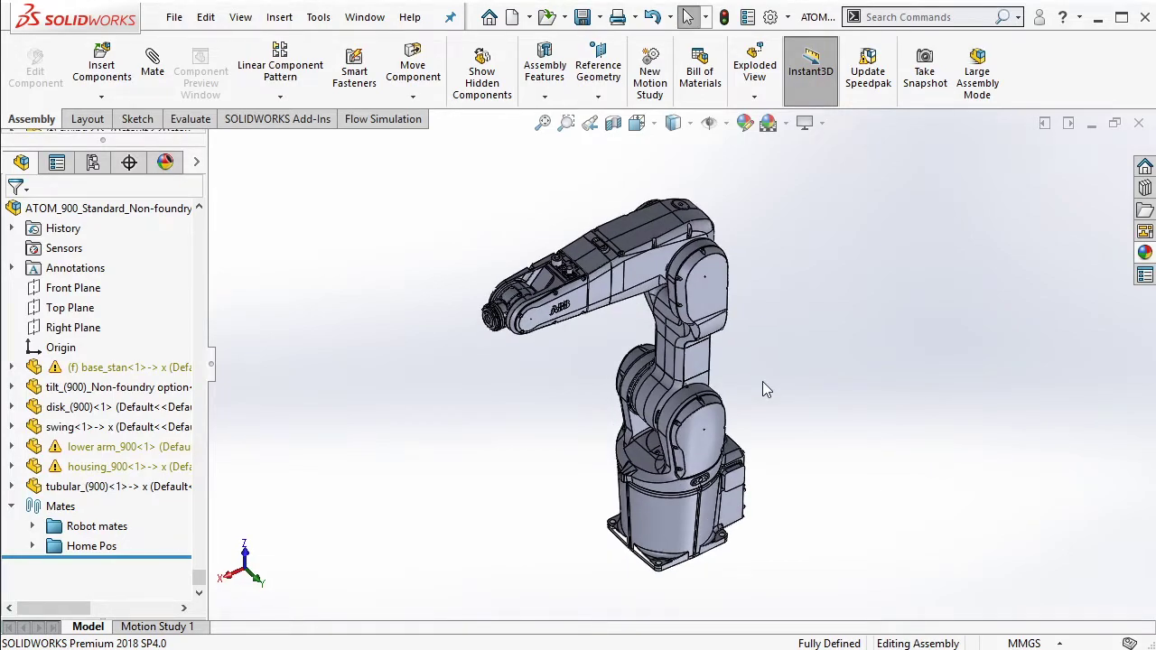
mouse_move(762, 383)
middle_down()
mouse_move(502, 388)
mouse_move(748, 374)
middle_up()
scroll(741, 339, down, 1)
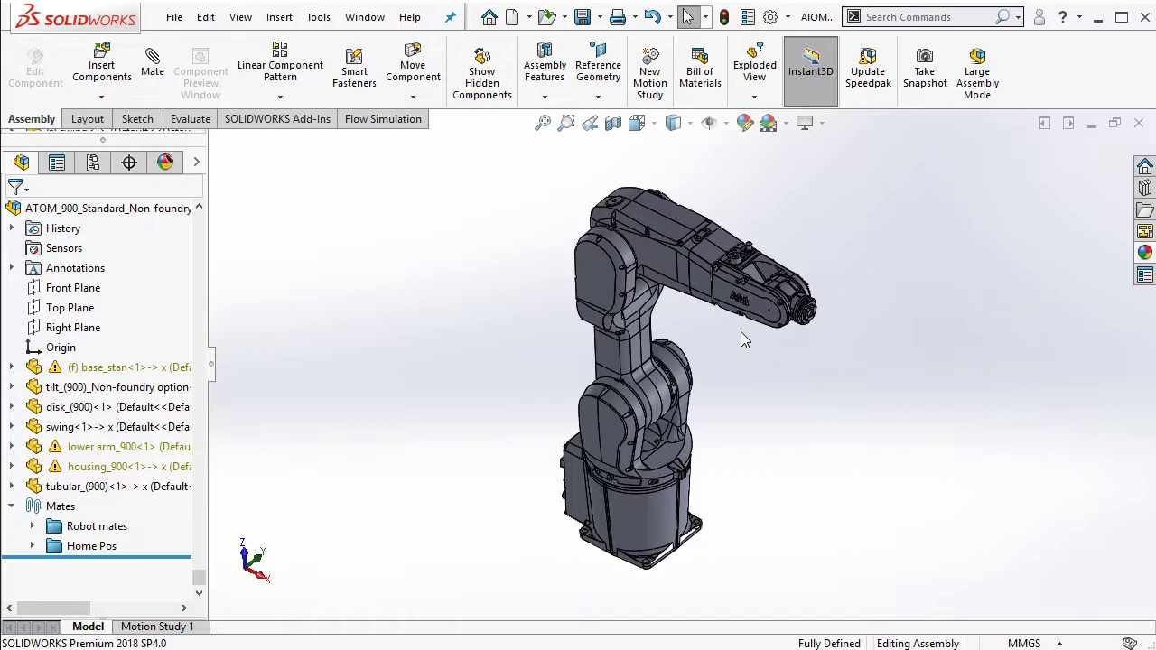
mouse_move(750, 369)
middle_down()
mouse_move(735, 449)
mouse_move(839, 401)
mouse_move(841, 379)
mouse_move(854, 377)
middle_up()
scroll(839, 401, down, 2)
scroll(860, 410, up, 2)
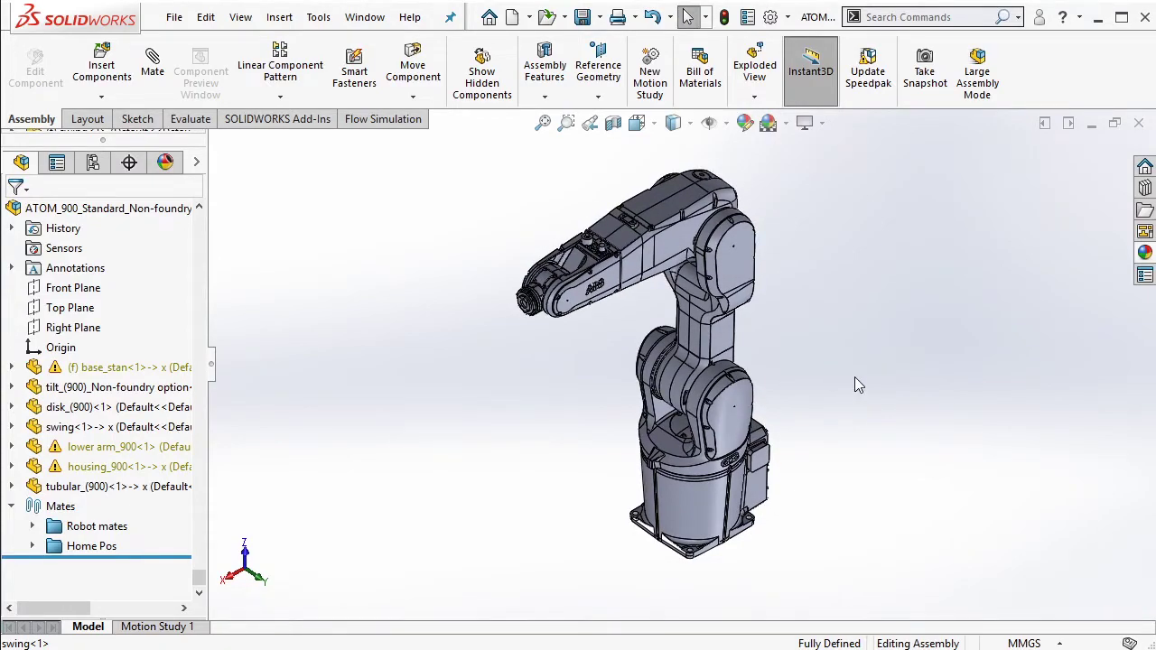